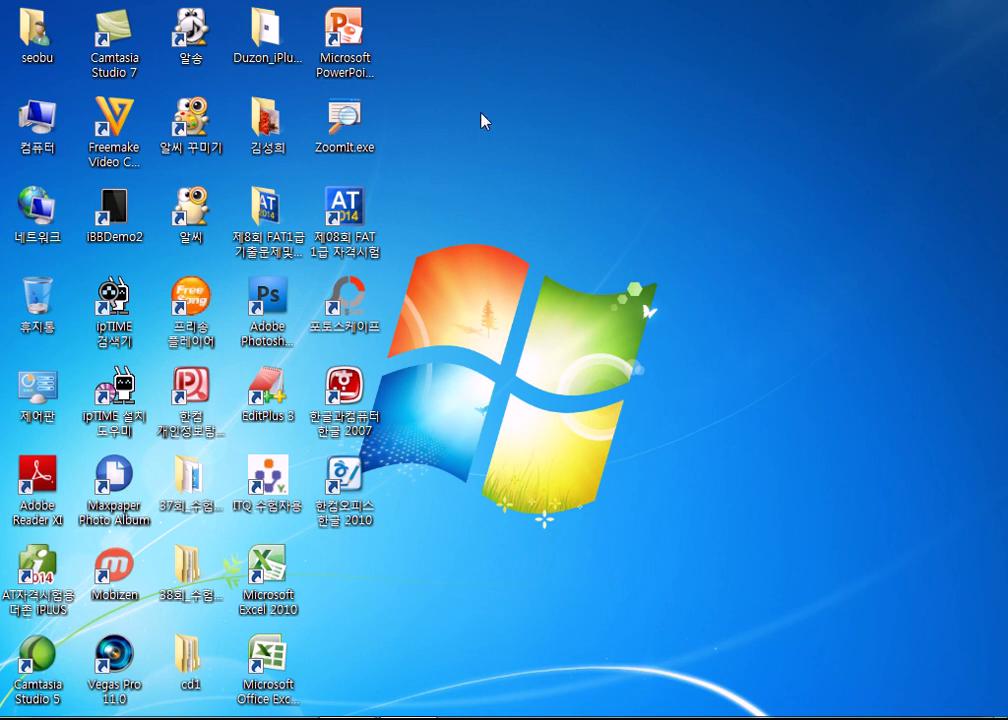
Launch Hangul 2007 from its desktop shortcut to get a blank document.
{"action": "left_click_drag", "start_coordinate": [476, 100], "coordinate": [598, 236]}
{"action": "left_click_drag", "start_coordinate": [515, 34], "coordinate": [677, 216]}
{"action": "double_click", "coordinate": [345, 395]}
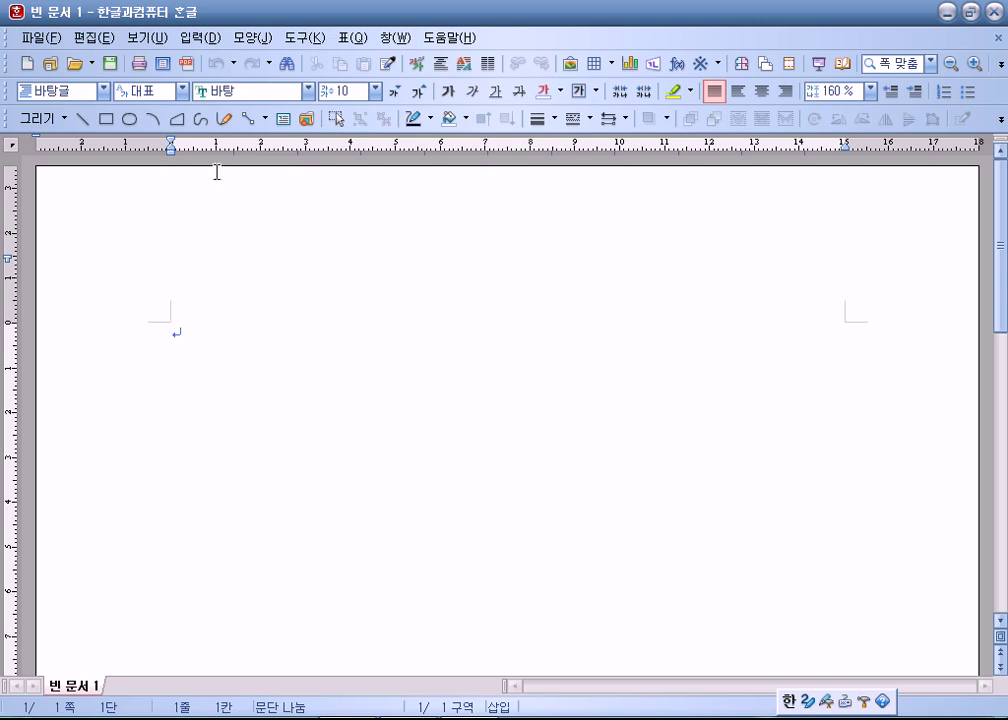
Try the 100 %, 125 % and full-page zoom levels, settling on 100 %.
{"action": "left_click", "coordinate": [931, 62]}
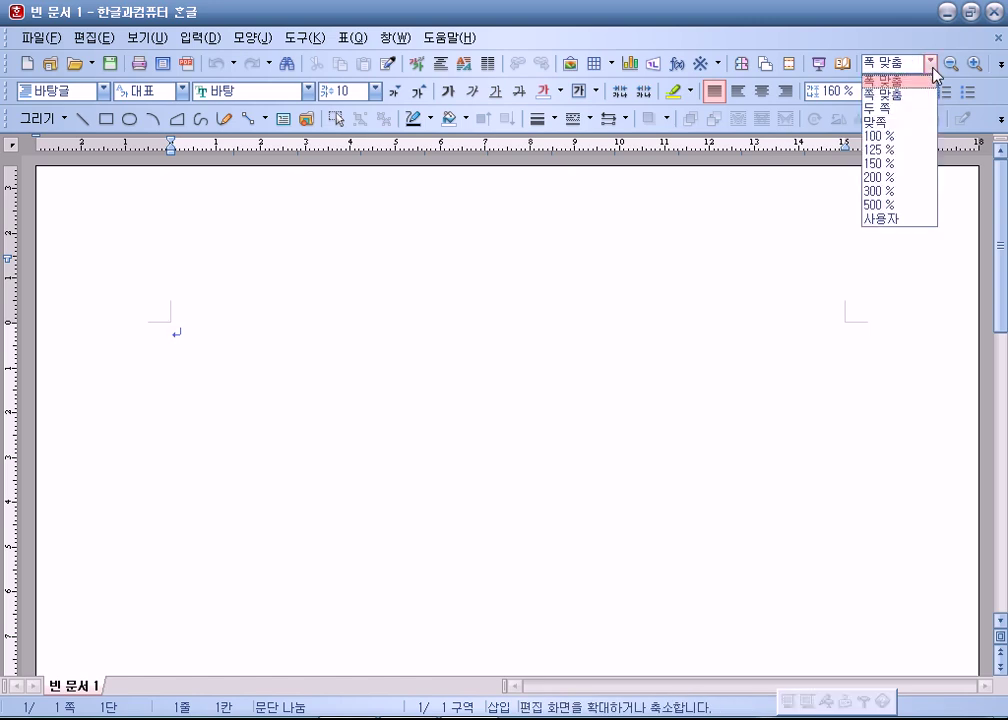
{"action": "left_click", "coordinate": [889, 138]}
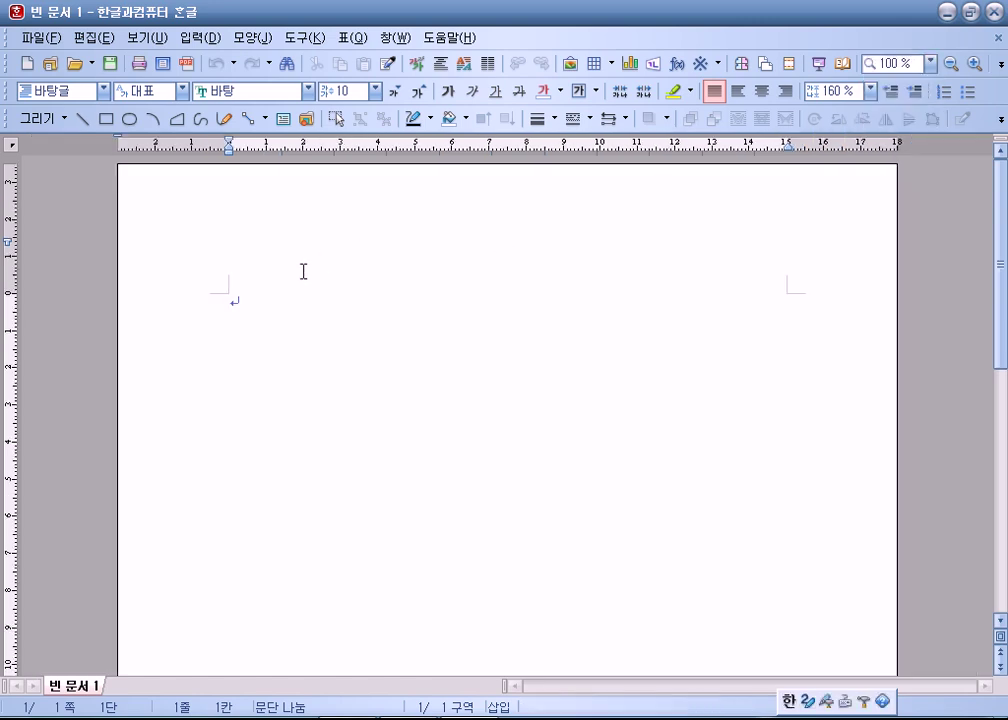
{"action": "left_click", "coordinate": [931, 63]}
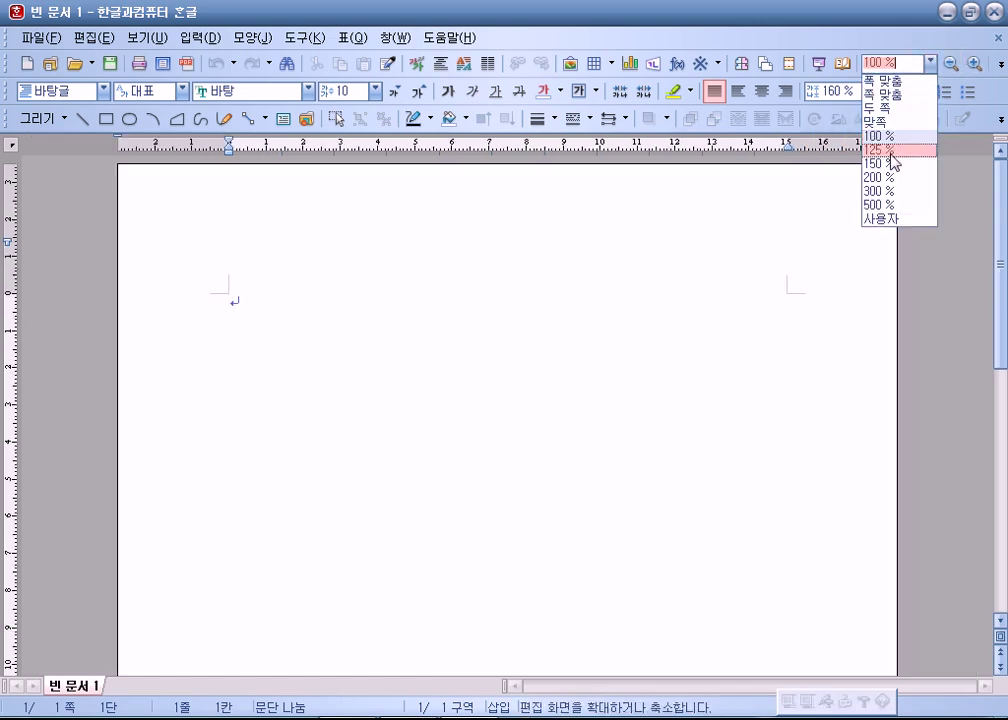
{"action": "left_click", "coordinate": [893, 150]}
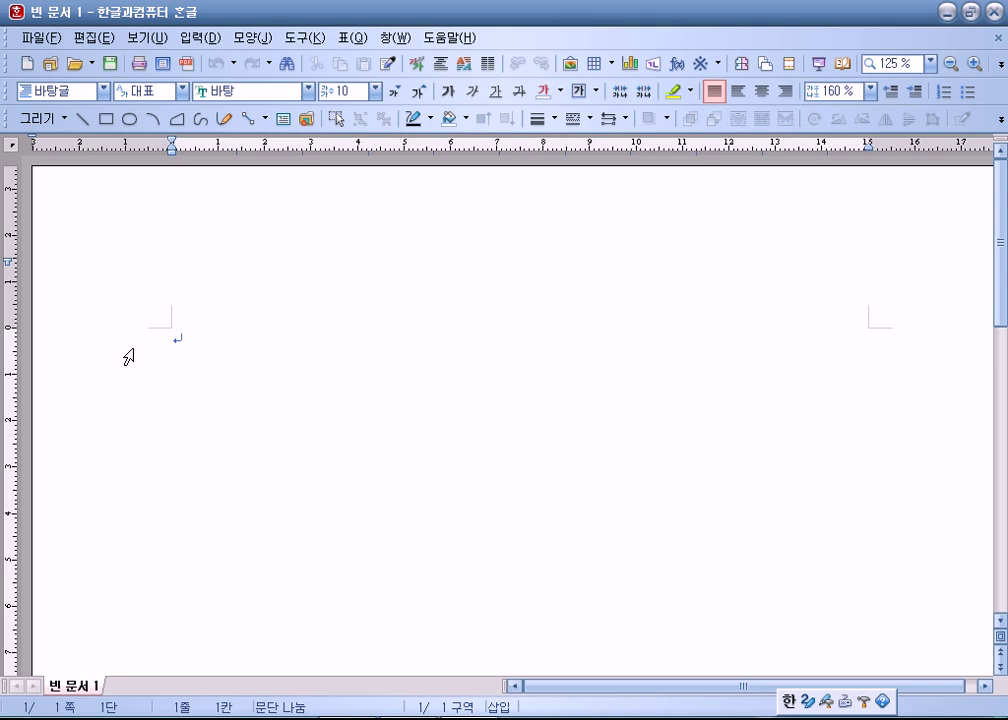
{"action": "left_click", "coordinate": [931, 62]}
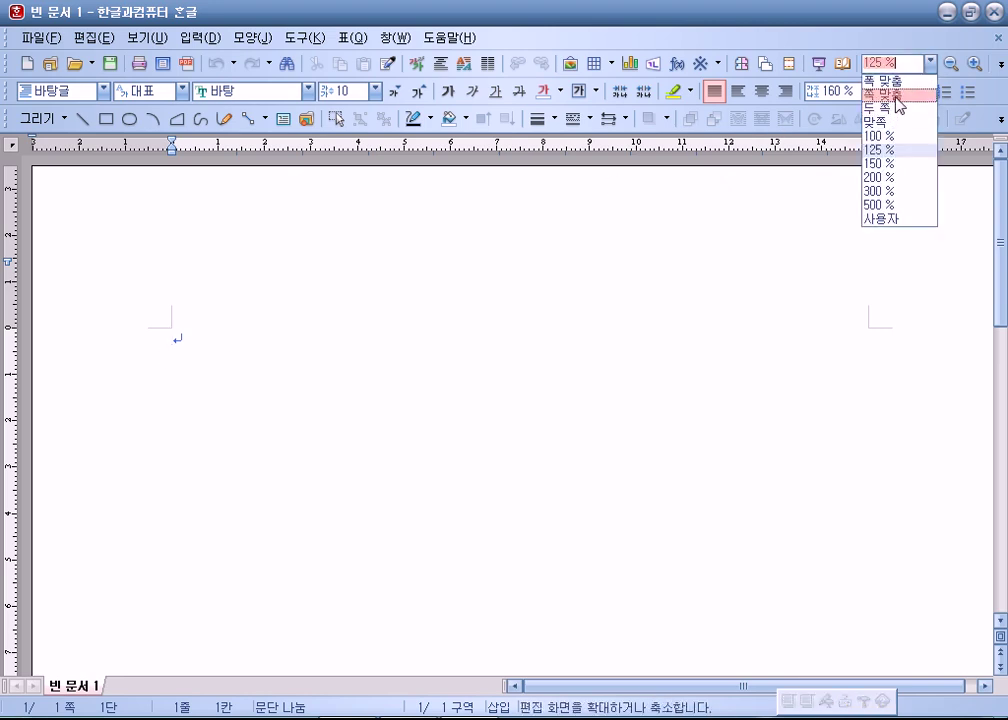
{"action": "left_click", "coordinate": [893, 95]}
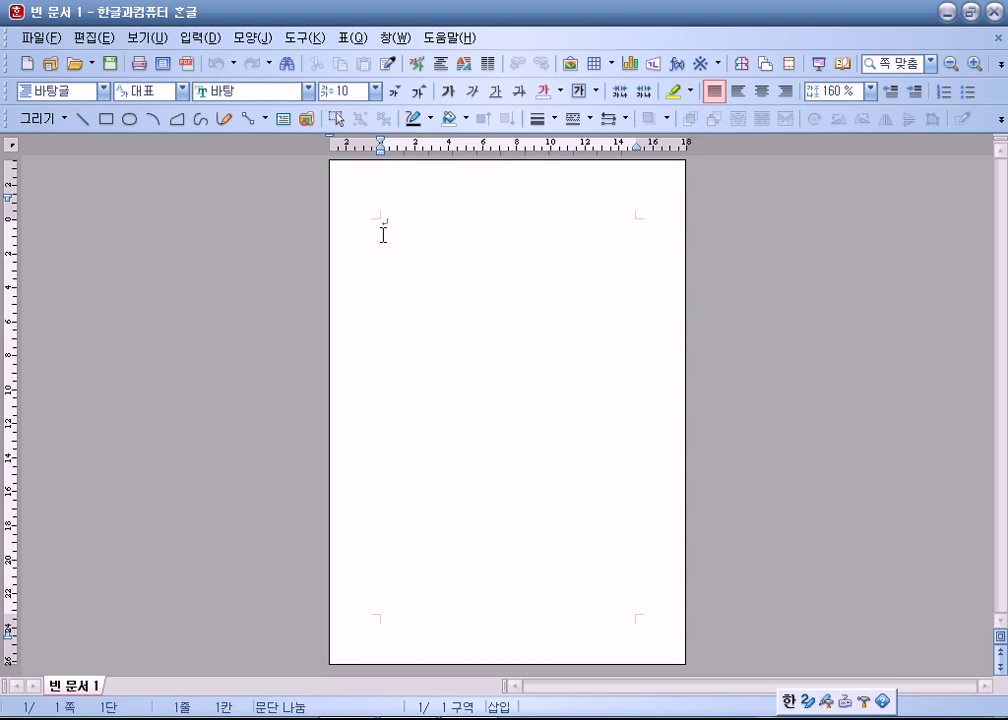
{"action": "left_click", "coordinate": [929, 64]}
{"action": "left_click", "coordinate": [880, 135]}
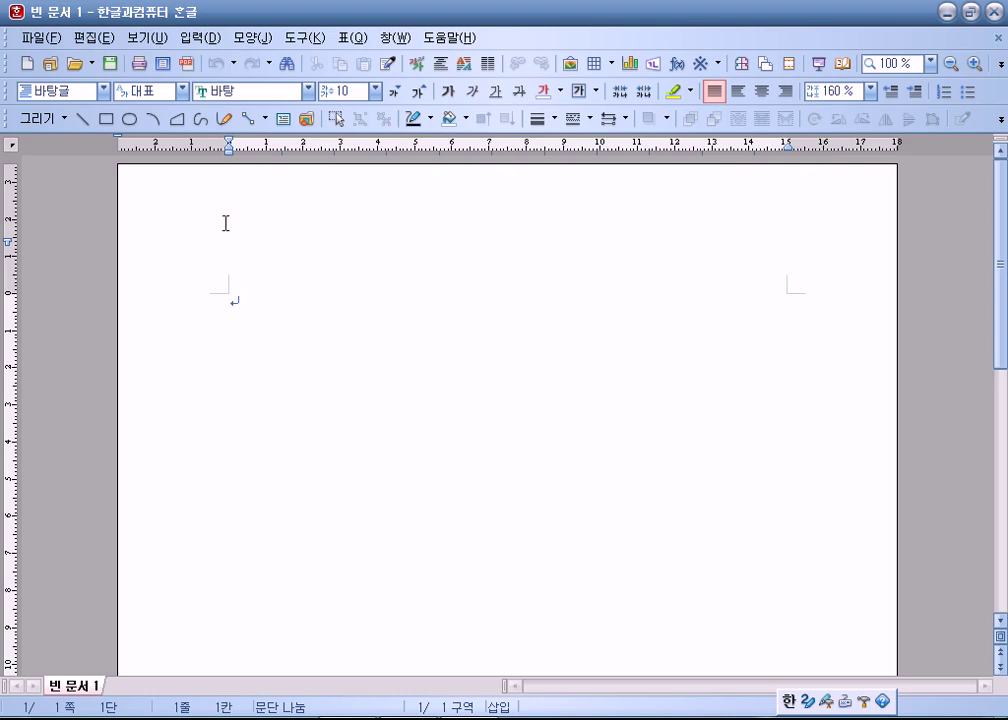
Toggle the page outline view off, back on, and off again.
{"action": "left_click", "coordinate": [150, 37]}
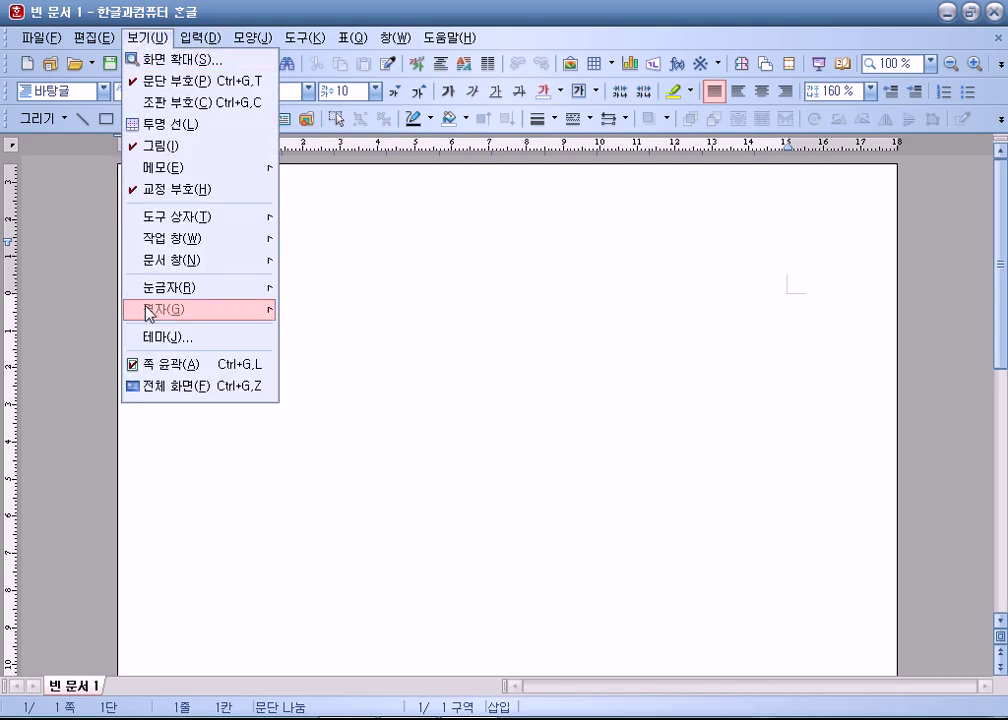
{"action": "left_click", "coordinate": [151, 367]}
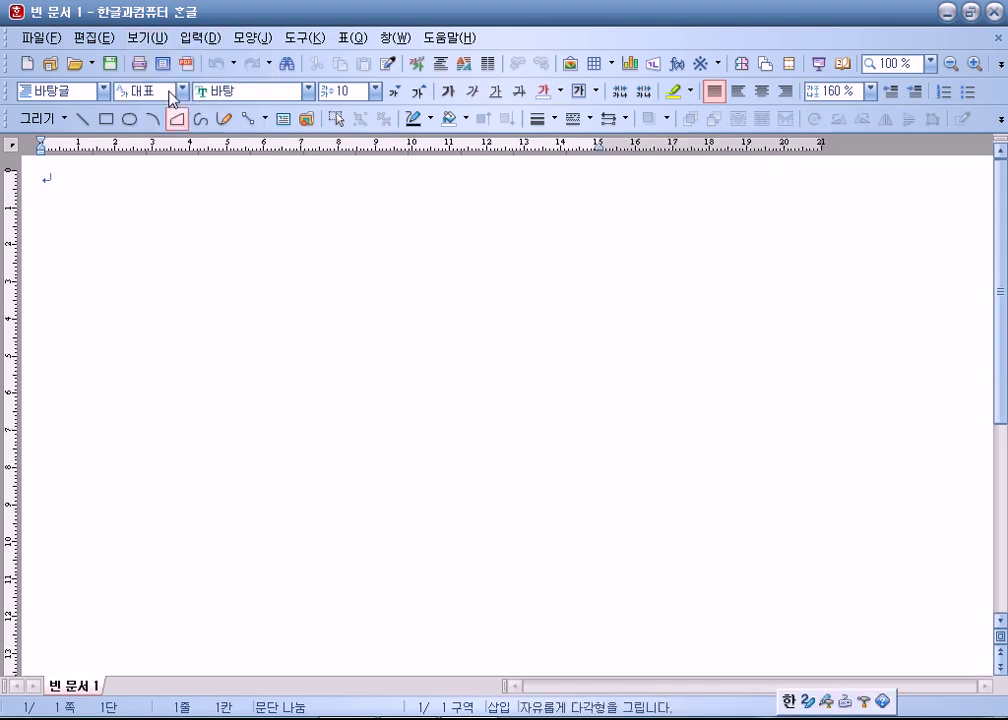
{"action": "left_click", "coordinate": [160, 40]}
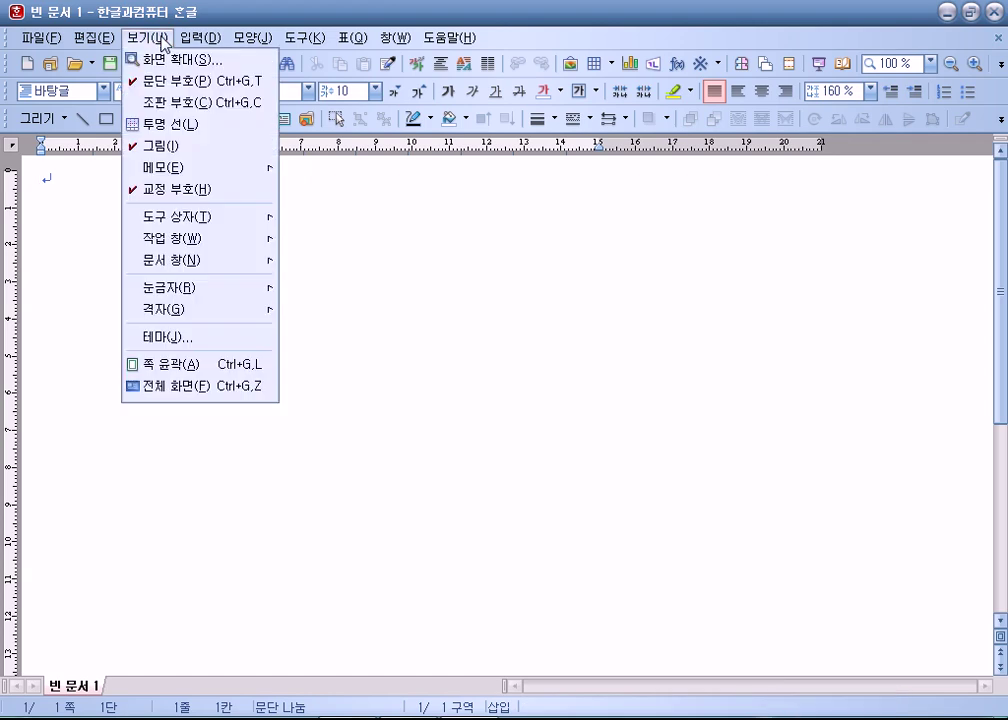
{"action": "left_click", "coordinate": [159, 364]}
{"action": "left_click", "coordinate": [146, 37]}
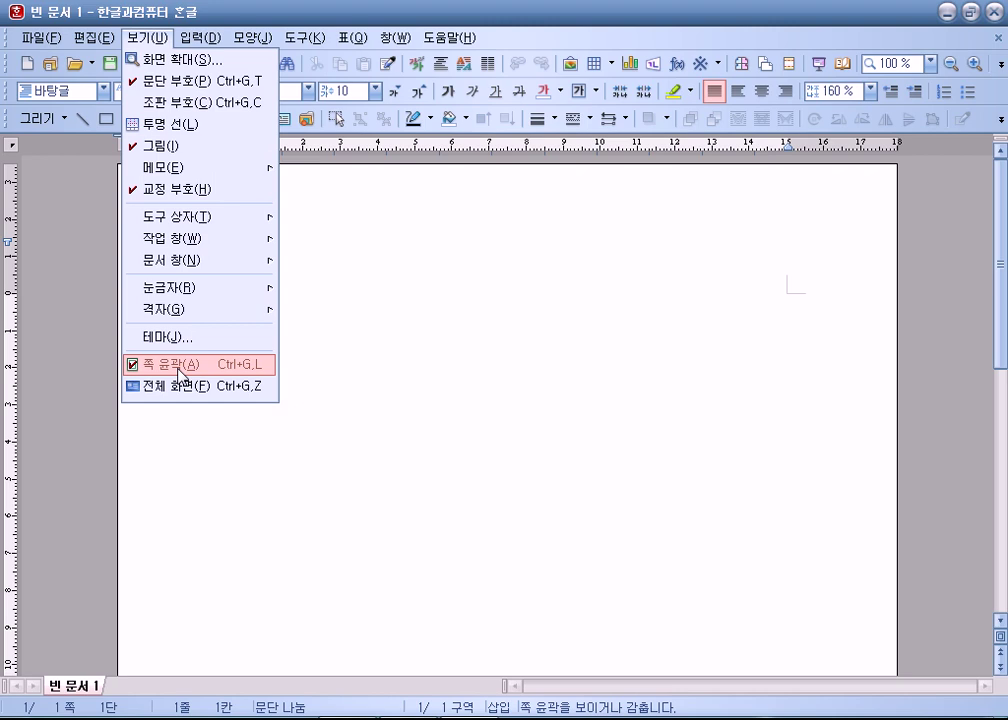
{"action": "left_click", "coordinate": [178, 368]}
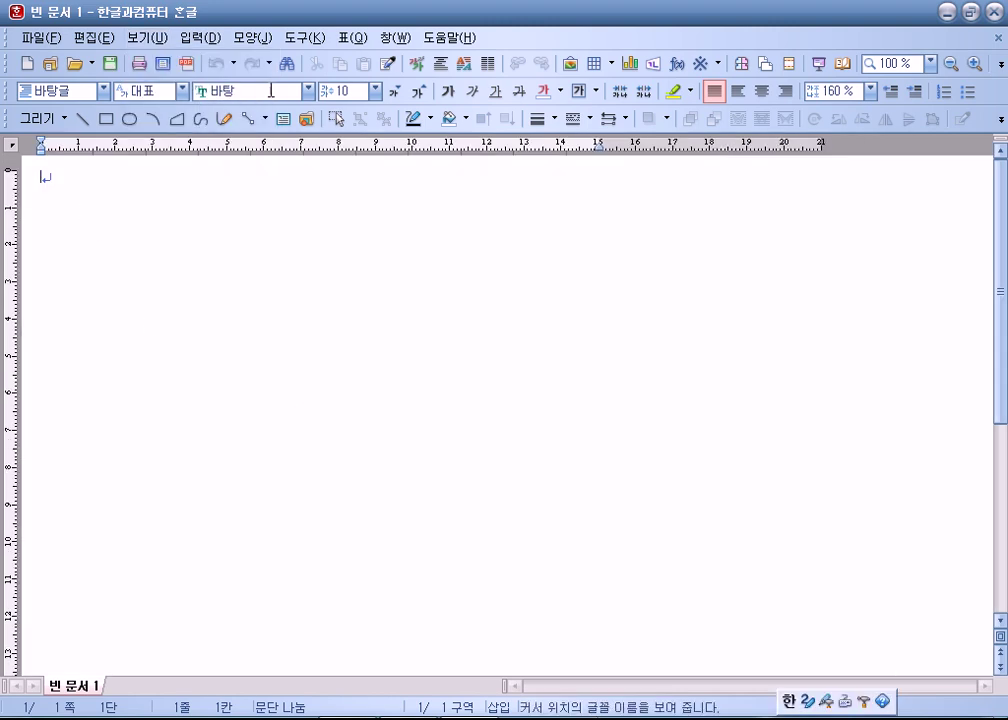
Create a both-sides header, then delete it again.
{"action": "left_click", "coordinate": [266, 40]}
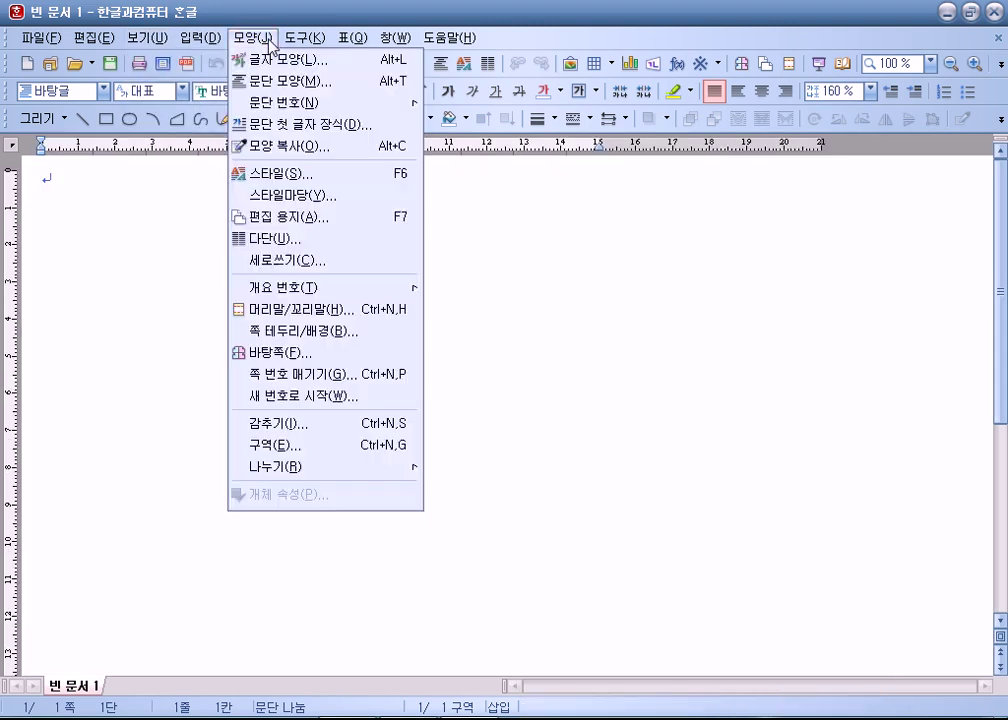
{"action": "left_click", "coordinate": [281, 312]}
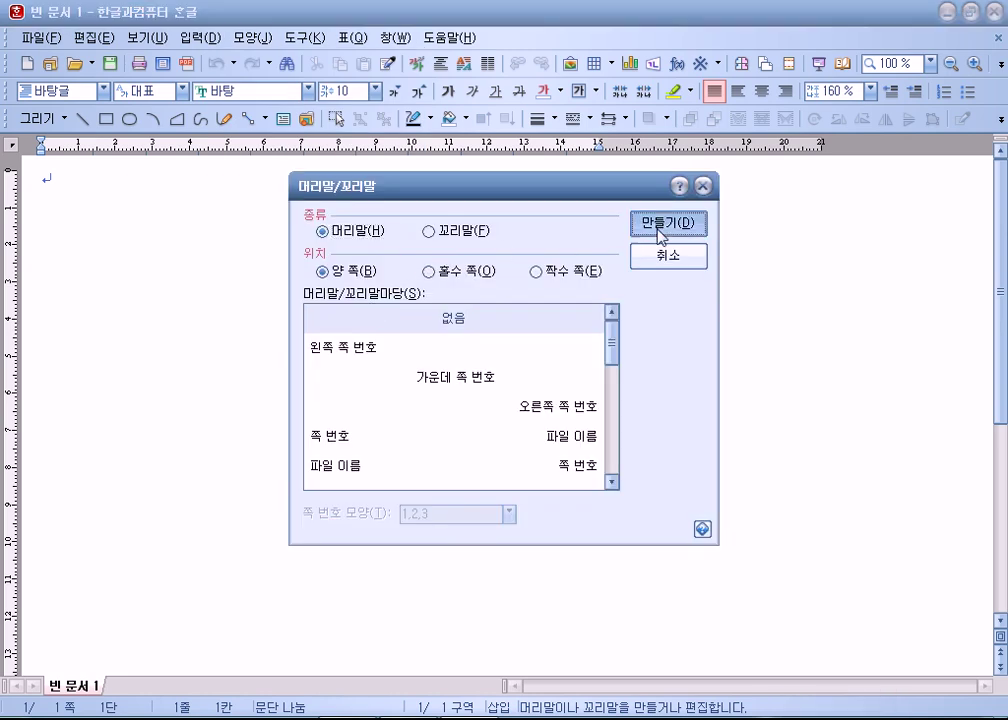
{"action": "left_click", "coordinate": [660, 230]}
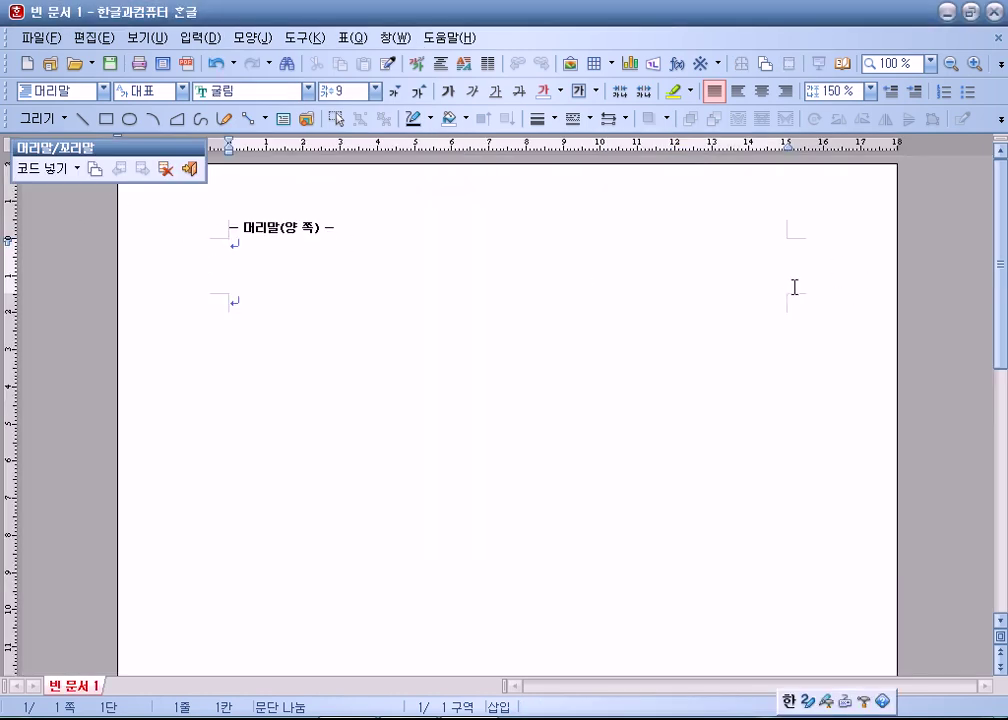
{"action": "left_click", "coordinate": [166, 168]}
{"action": "left_click", "coordinate": [432, 392]}
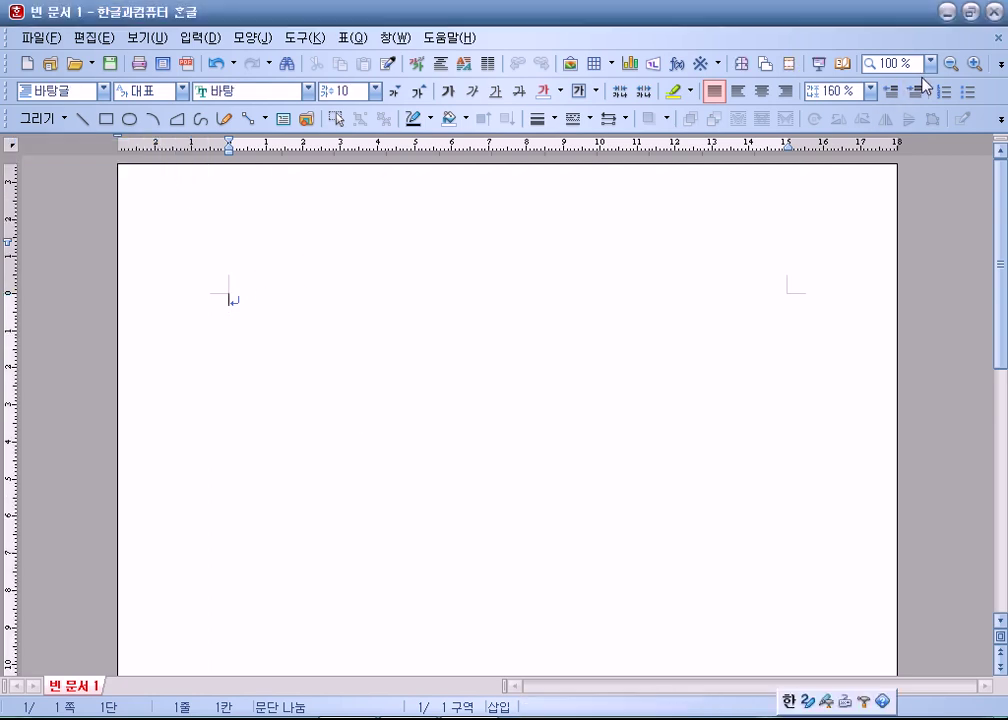
Set the zoom to fit the page width.
{"action": "left_click", "coordinate": [185, 39]}
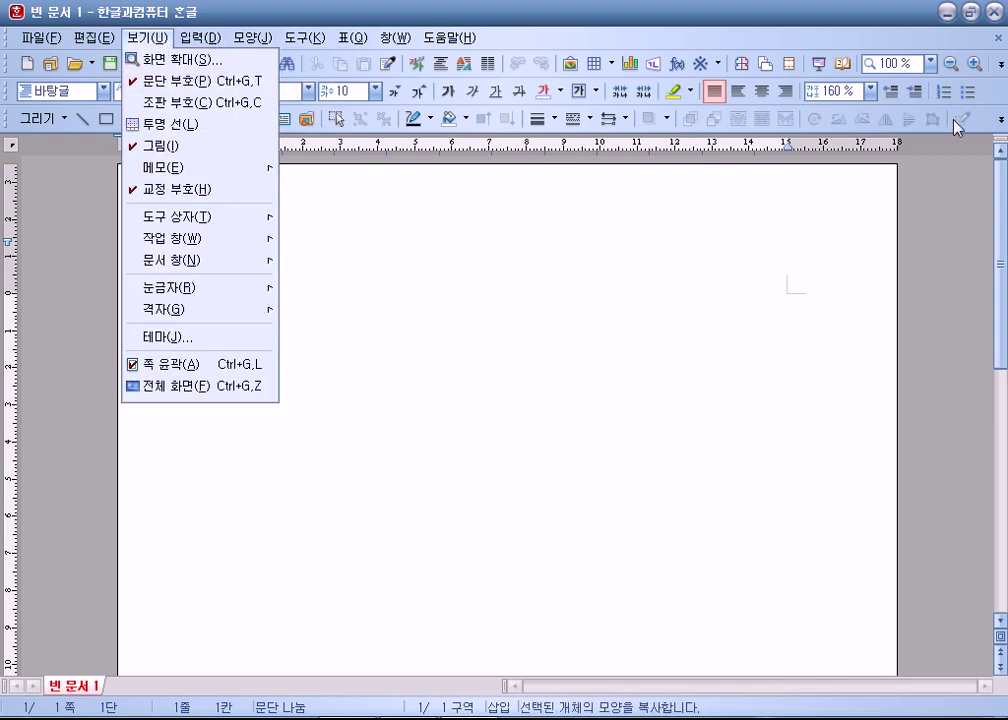
{"action": "left_click", "coordinate": [929, 68]}
{"action": "left_click", "coordinate": [930, 63]}
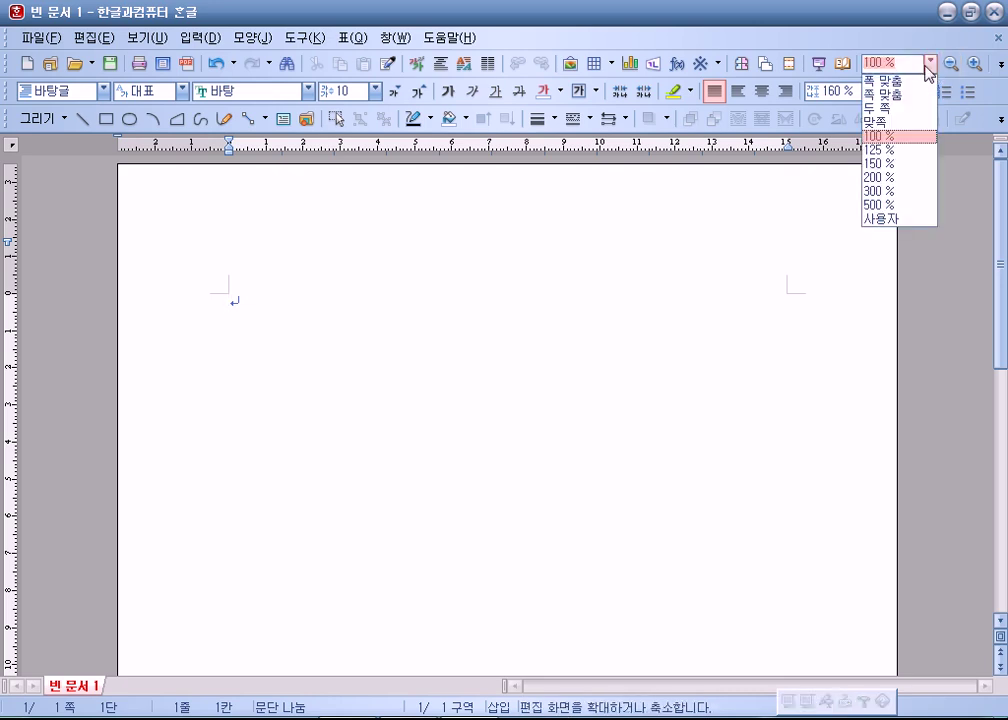
{"action": "left_click", "coordinate": [889, 94]}
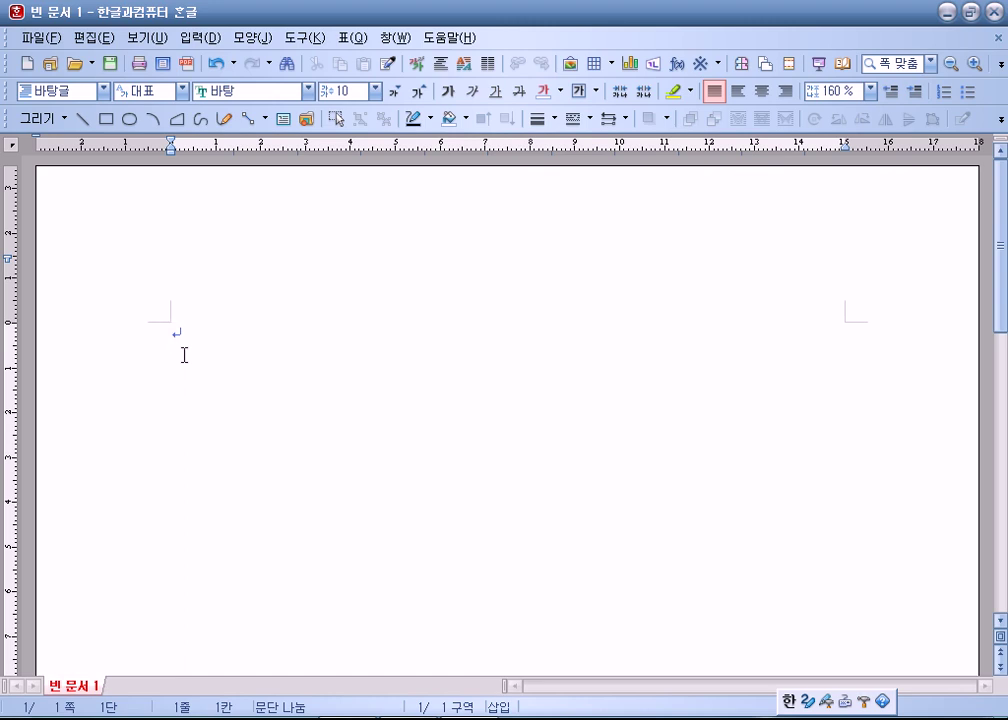
In page setup (F7), enter margins 10/10 top-bottom, 11/11 left-right, 10/10 header-footer.
{"action": "key", "text": "F7"}
{"action": "key", "text": "Tab"}
{"action": "key", "text": "Tab"}
{"action": "key", "text": "Tab"}
{"action": "key", "text": "Tab"}
{"action": "key", "text": "Tab"}
{"action": "key", "text": "Tab"}
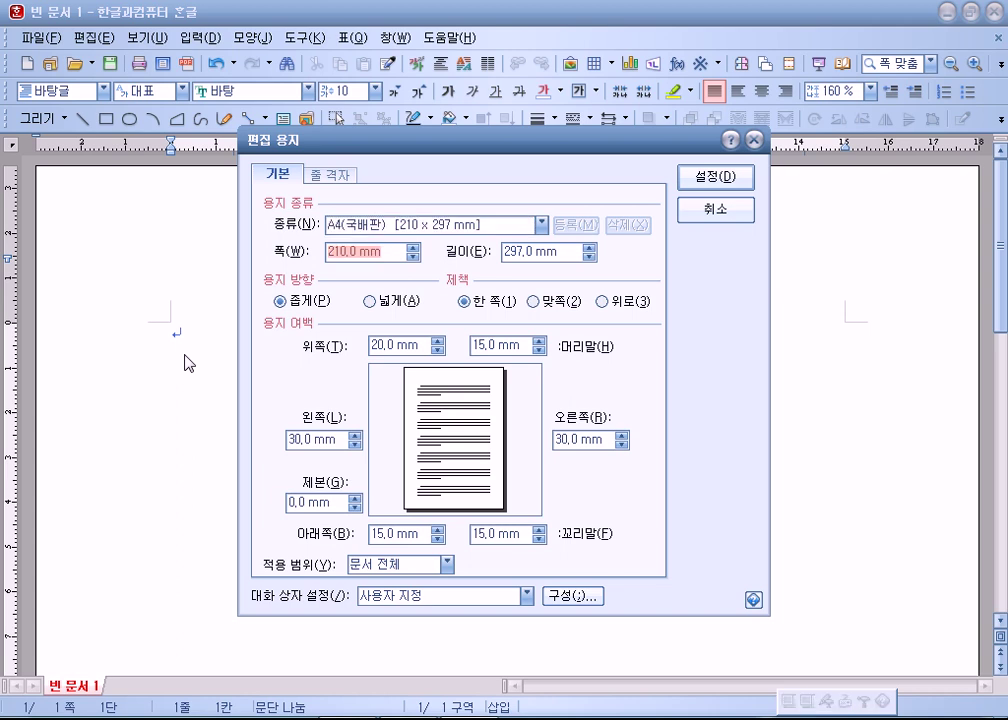
{"action": "key", "text": "shift+Tab"}
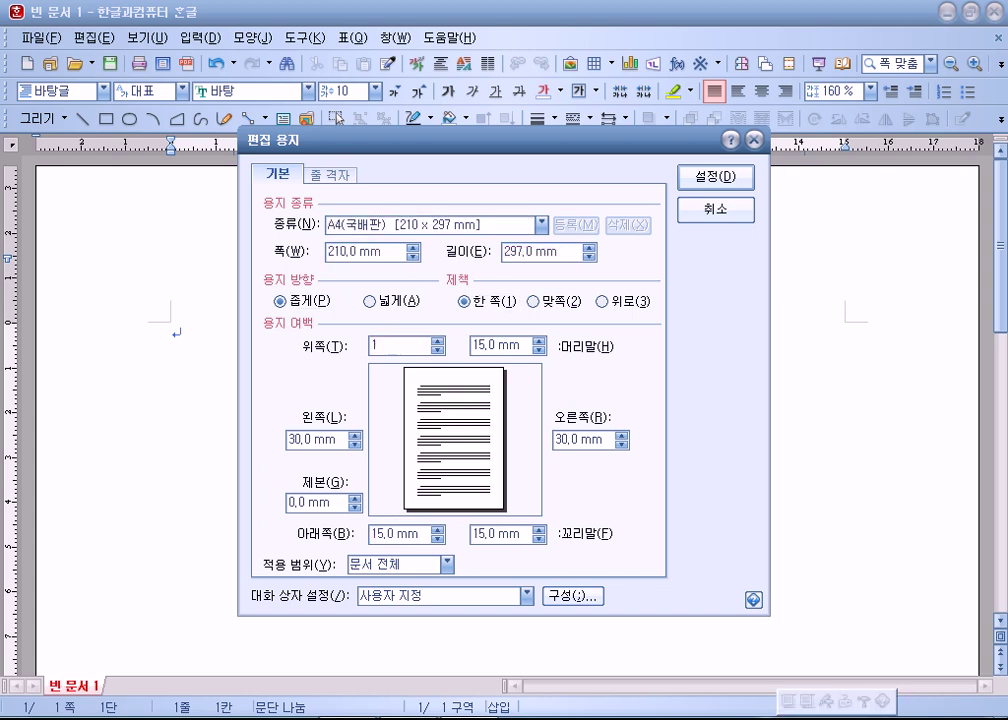
{"action": "type", "text": "10"}
{"action": "key", "text": "Tab"}
{"action": "type", "text": "10"}
{"action": "key", "text": "Tab"}
{"action": "type", "text": "11"}
{"action": "key", "text": "Tab"}
{"action": "type", "text": "11"}
{"action": "key", "text": "Tab"}
{"action": "type", "text": "10"}
{"action": "key", "text": "Tab"}
{"action": "type", "text": "10"}
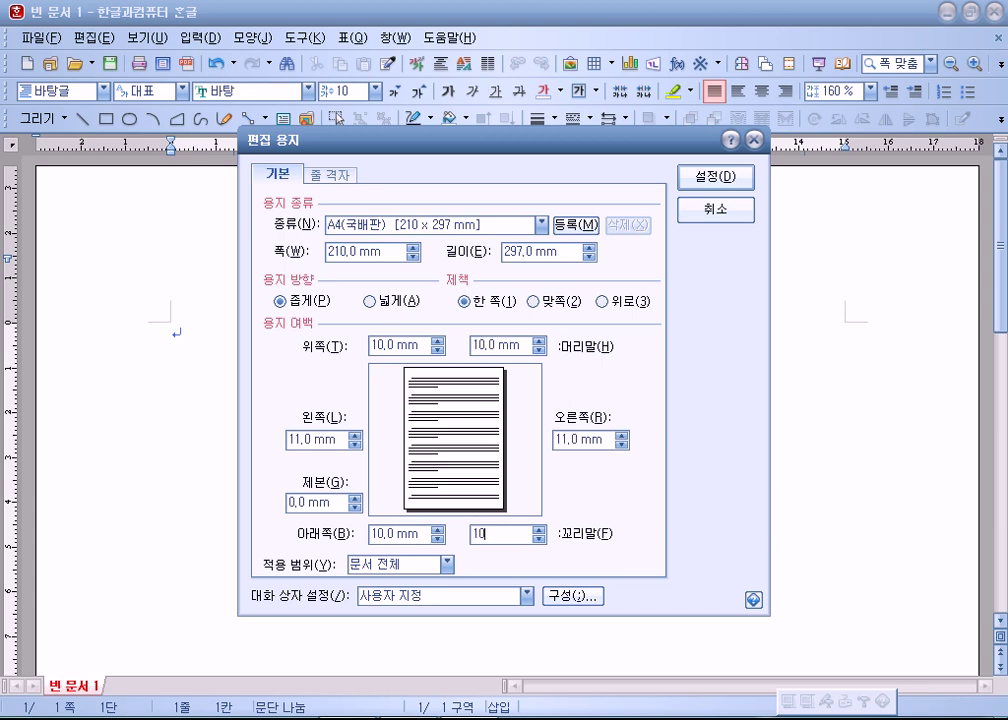
{"action": "key", "text": "Return"}
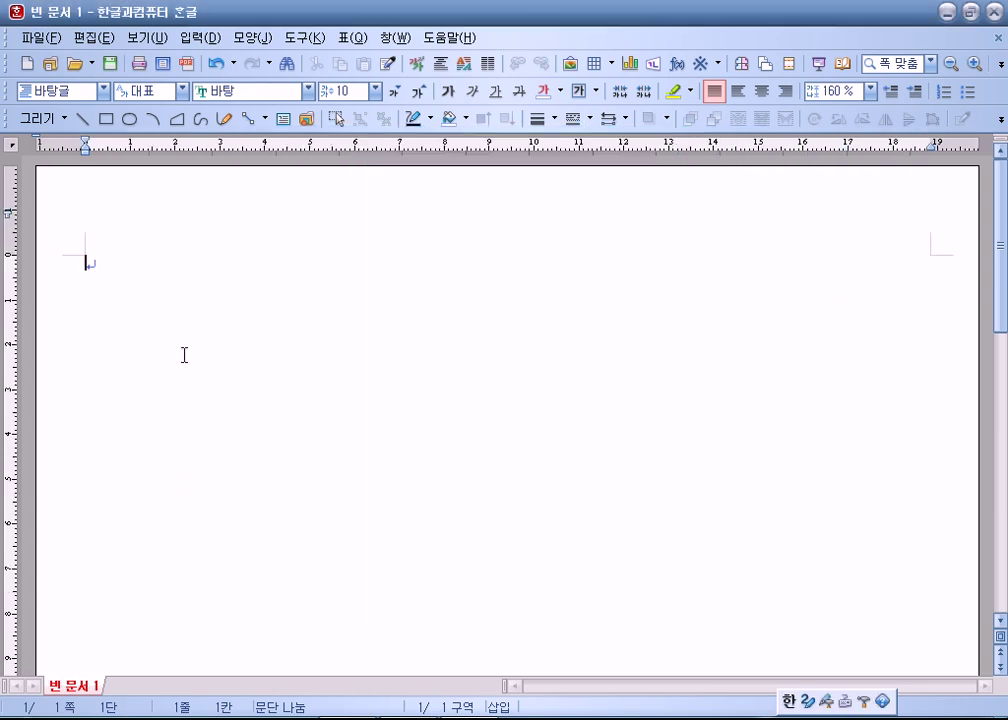
Type answer numbers 1 and 2 on page one, each followed by blank lines.
{"action": "type", "text": "1"}
{"action": "key", "text": "Return"}
{"action": "key", "text": "Return"}
{"action": "key", "text": "Return"}
{"action": "key", "text": "Return"}
{"action": "key", "text": "Return"}
{"action": "key", "text": "Return"}
{"action": "type", "text": "2"}
{"action": "key", "text": "Return"}
{"action": "key", "text": "Return"}
{"action": "key", "text": "Return"}
{"action": "key", "text": "Return"}
{"action": "key", "text": "Return"}
{"action": "key", "text": "Return"}
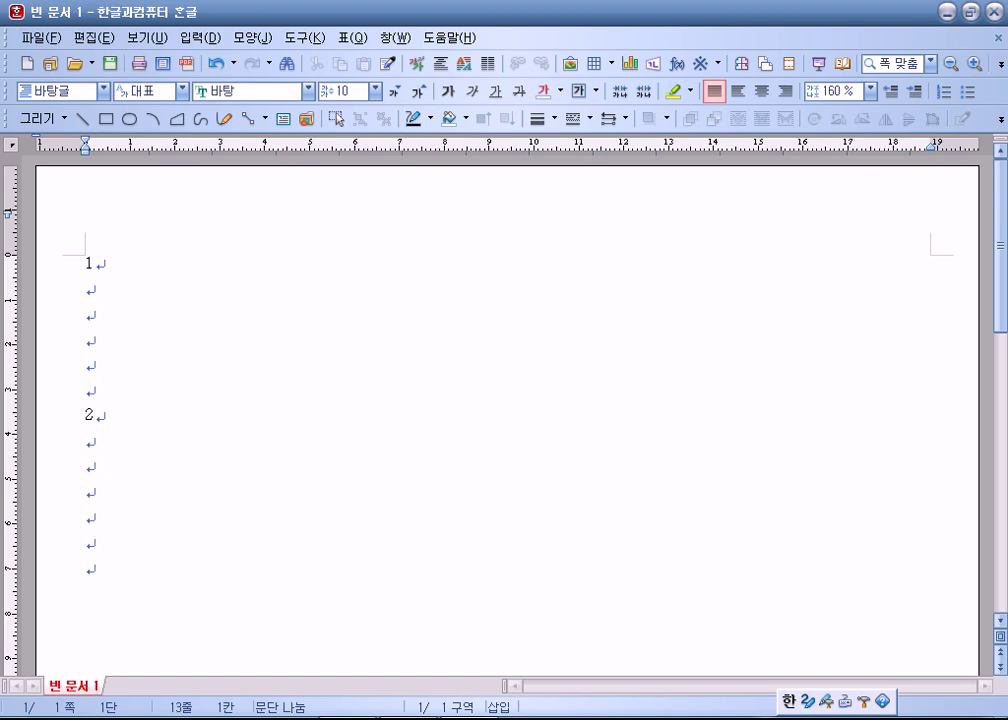
Add a page break with 3 and 4 plus blank lines, then start a third page.
{"action": "key", "text": "ctrl+Return"}
{"action": "type", "text": "3"}
{"action": "key", "text": "Return"}
{"action": "key", "text": "Return"}
{"action": "key", "text": "Return"}
{"action": "key", "text": "Return"}
{"action": "key", "text": "Return"}
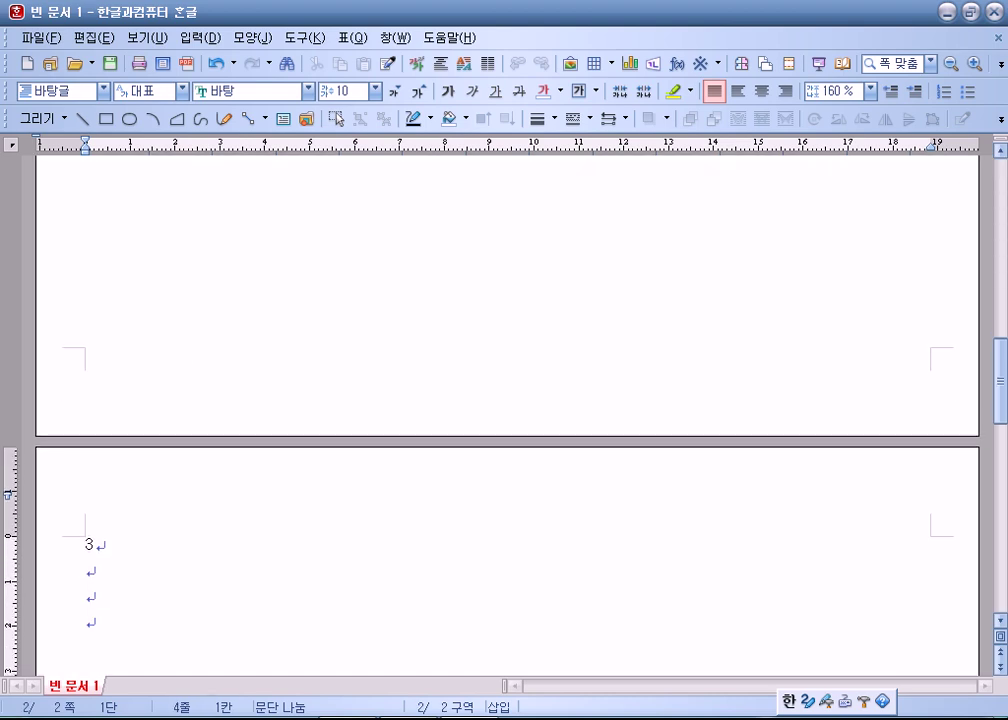
{"action": "type", "text": "4"}
{"action": "key", "text": "Return"}
{"action": "key", "text": "Return"}
{"action": "key", "text": "Return"}
{"action": "key", "text": "Return"}
{"action": "key", "text": "Return"}
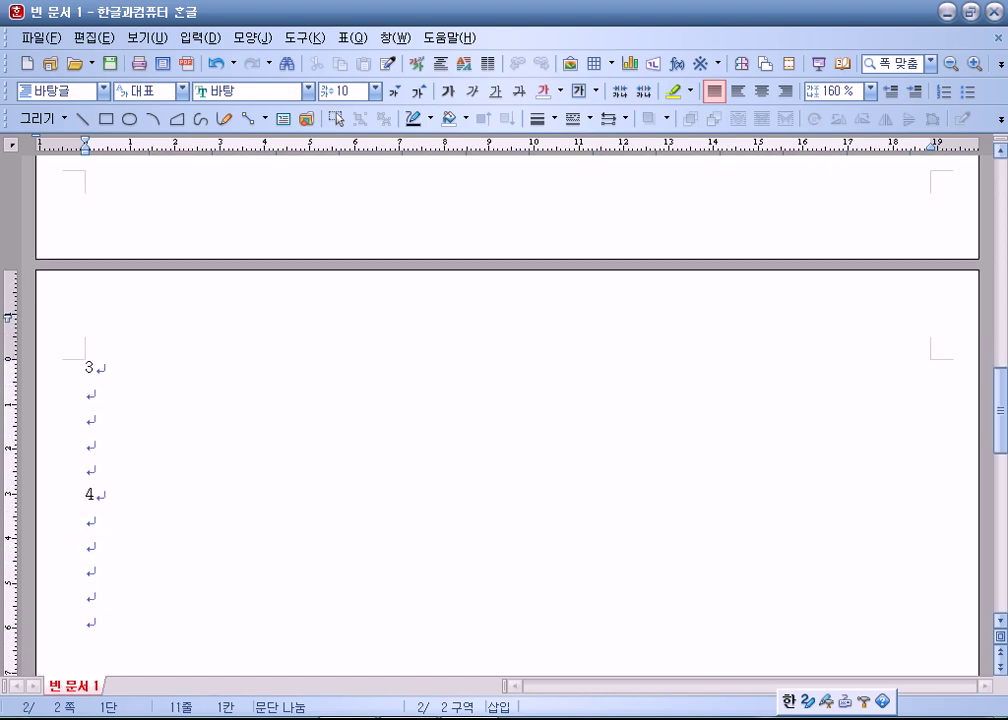
{"action": "key", "text": "ctrl+Return"}
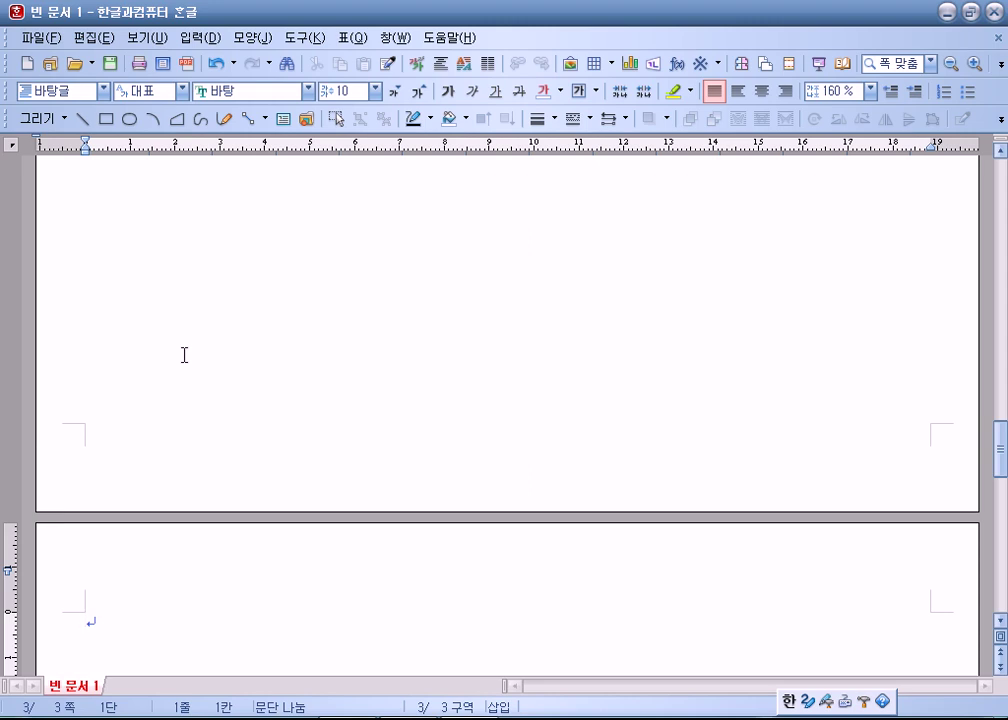
{"action": "key", "text": "Return"}
{"action": "scroll", "coordinate": [180, 360], "scroll_direction": "up", "scroll_amount": 15}
{"action": "scroll", "coordinate": [178, 361], "scroll_direction": "up", "scroll_amount": 10}
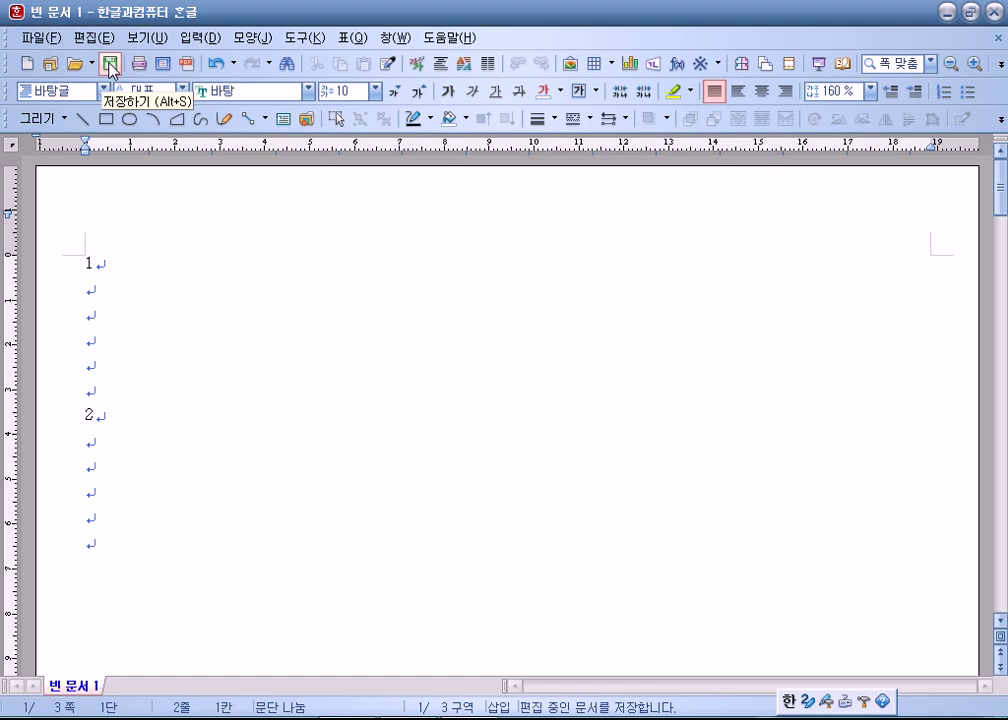
Save the document in Libraries > Documents > ITQ, named with the exam number and candidate's name.
{"action": "left_click", "coordinate": [43, 37]}
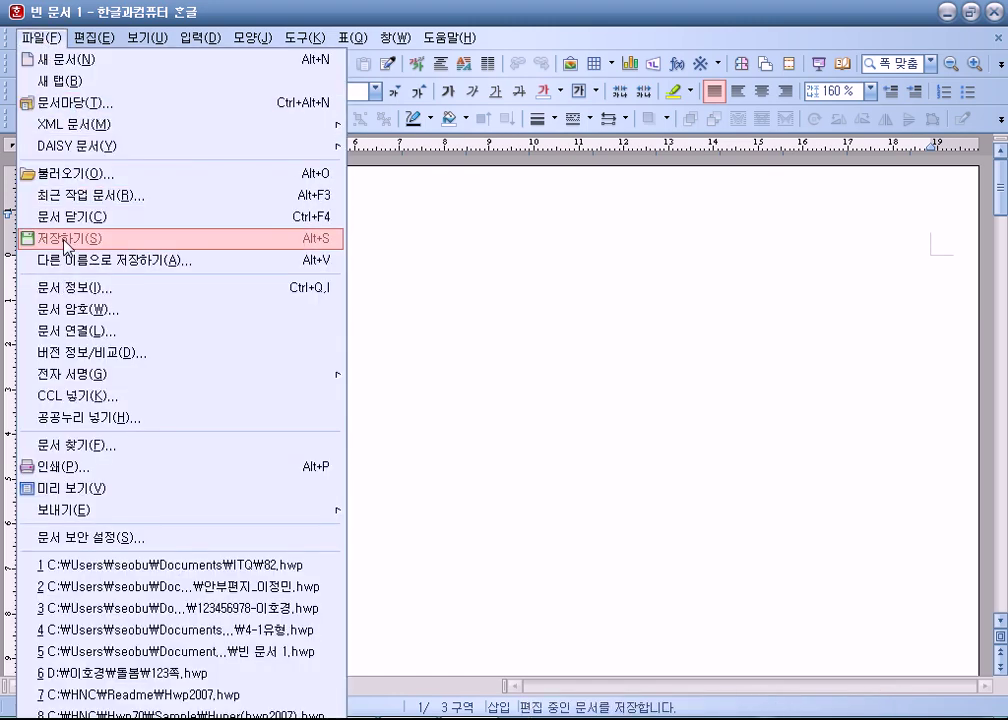
{"action": "left_click", "coordinate": [66, 241]}
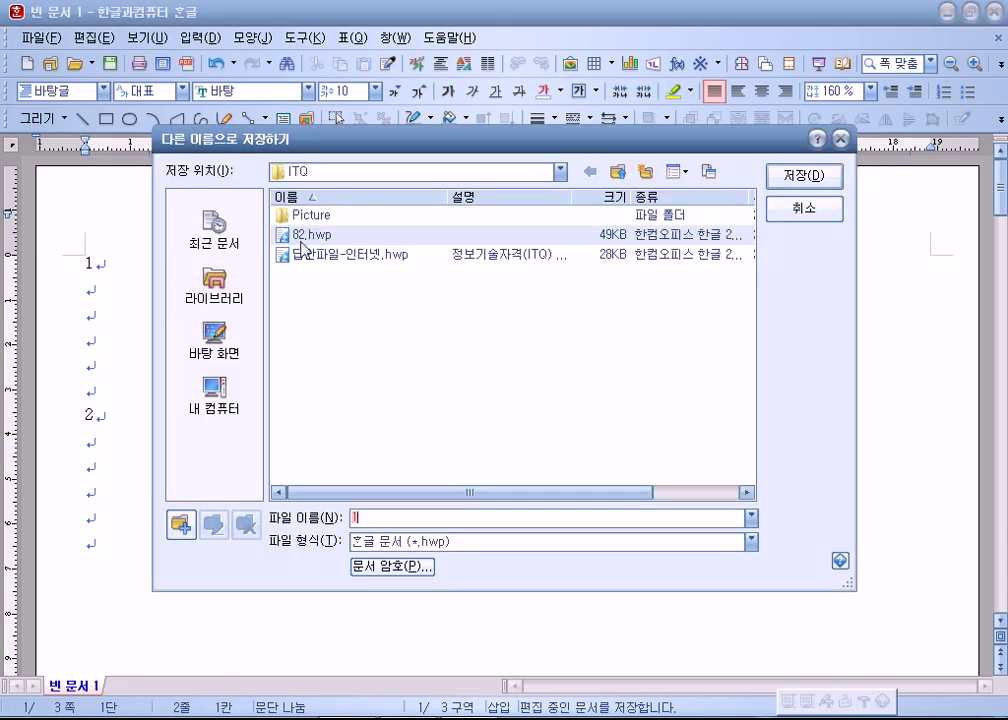
{"action": "left_click_drag", "start_coordinate": [357, 156], "coordinate": [309, 65]}
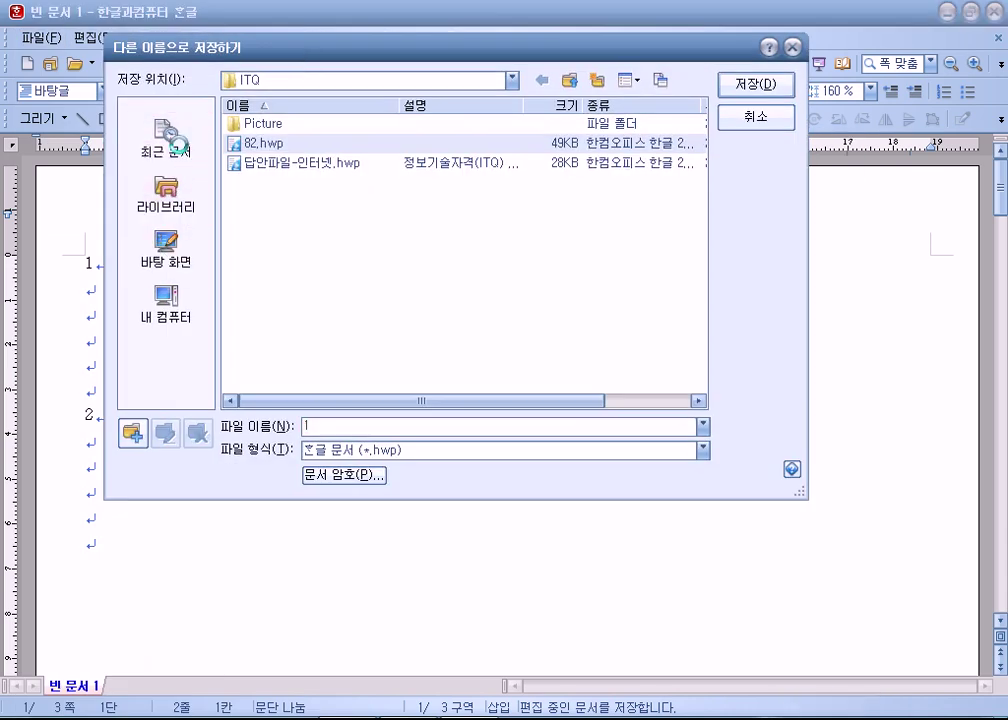
{"action": "left_click", "coordinate": [162, 195]}
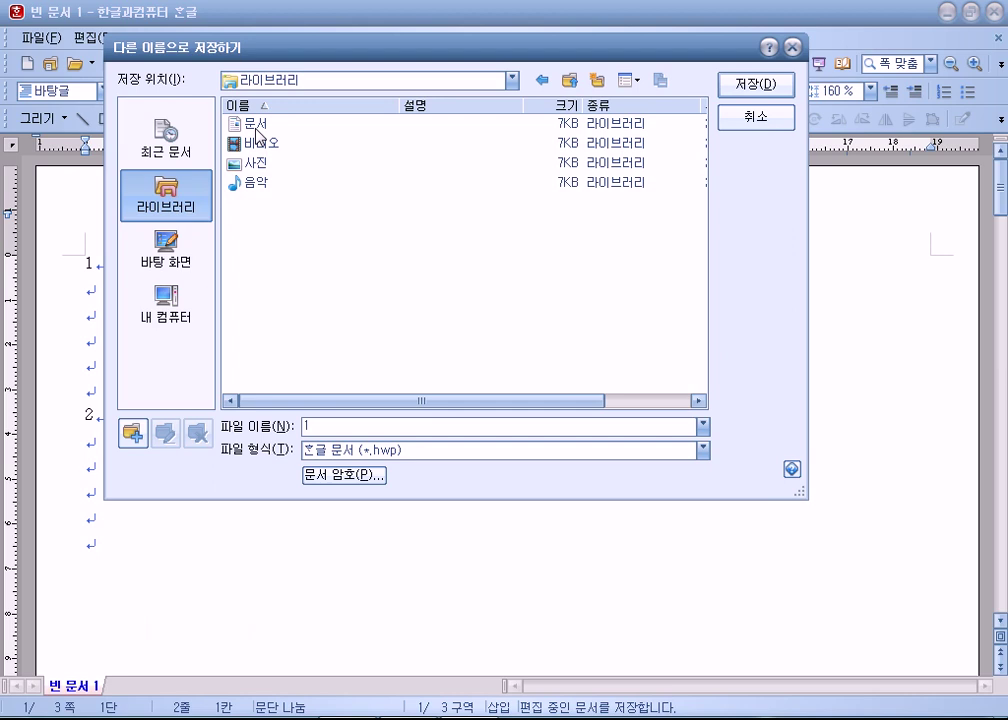
{"action": "double_click", "coordinate": [257, 127]}
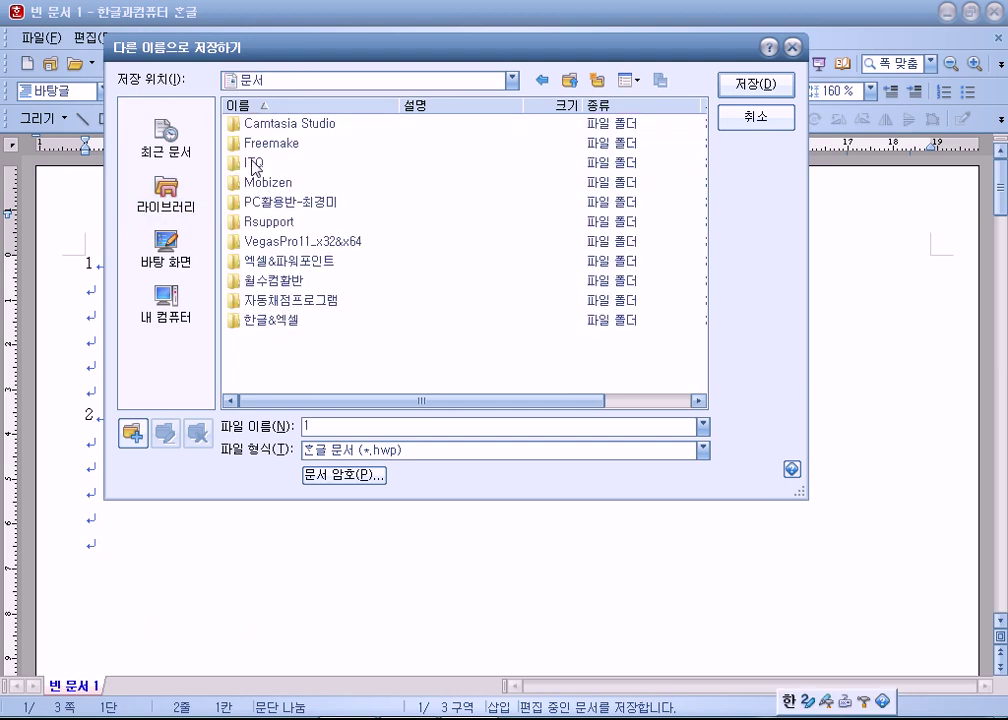
{"action": "double_click", "coordinate": [253, 164]}
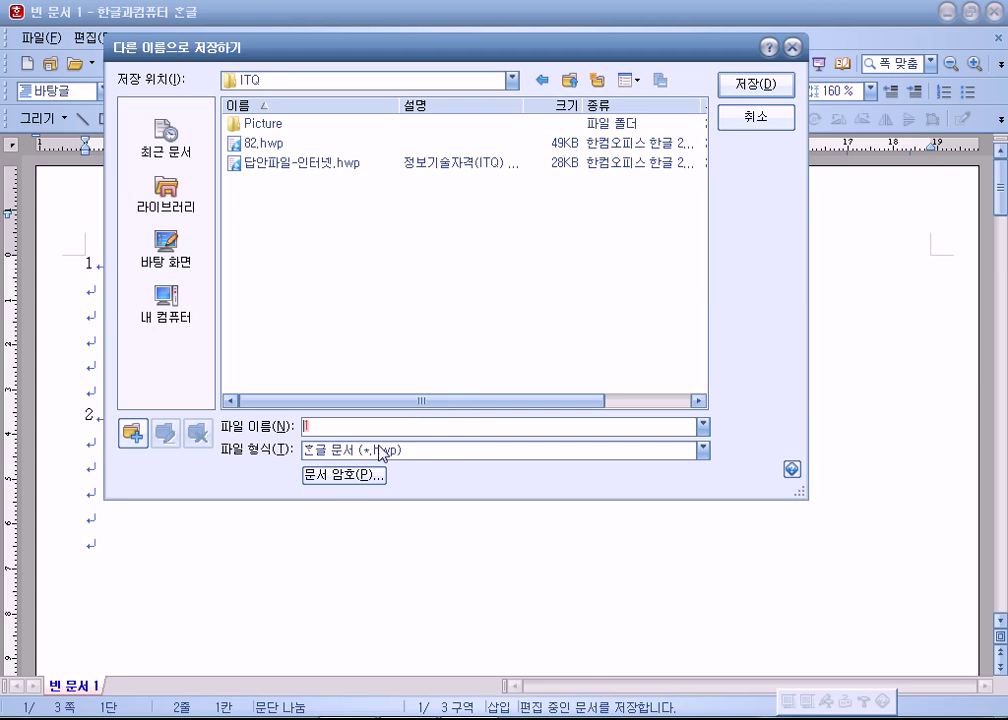
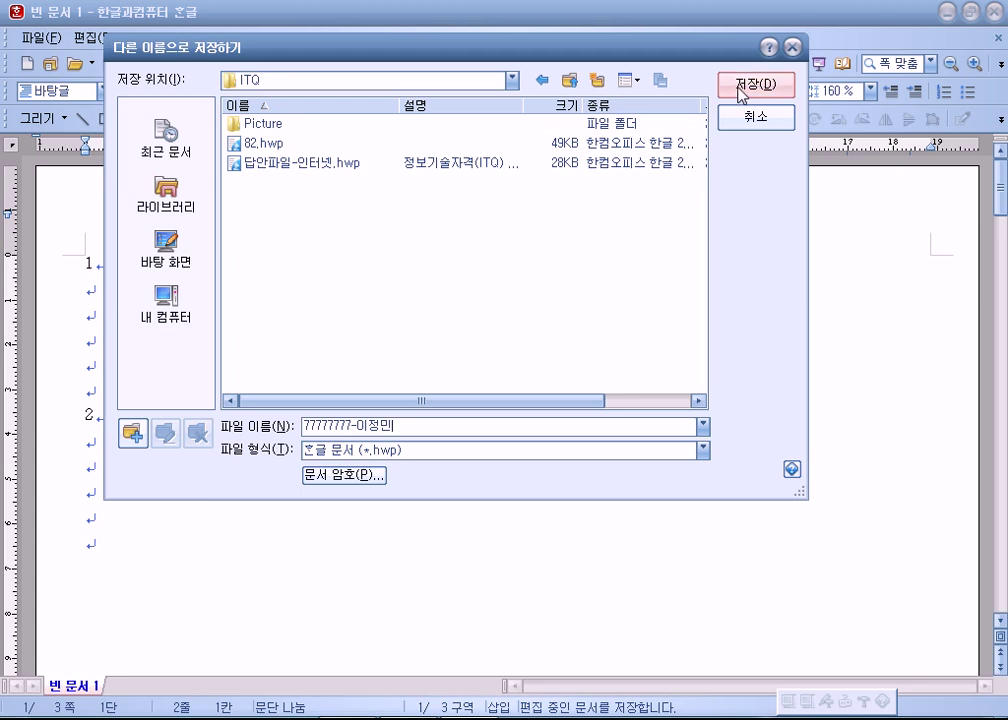
{"action": "left_click", "coordinate": [741, 88]}
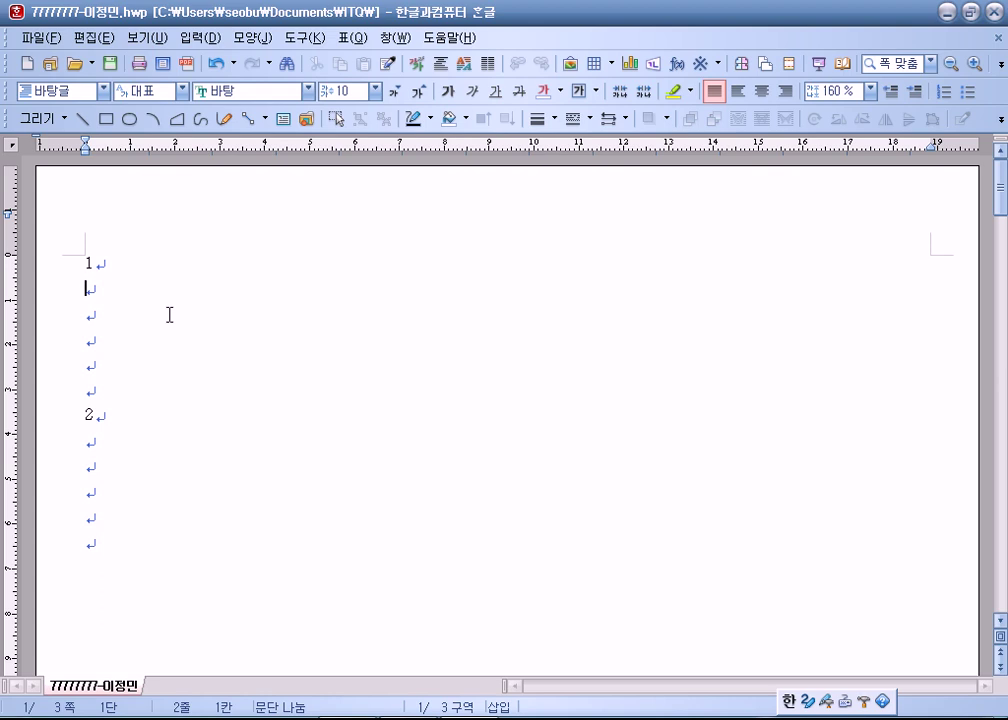
{"action": "left_click", "coordinate": [947, 14]}
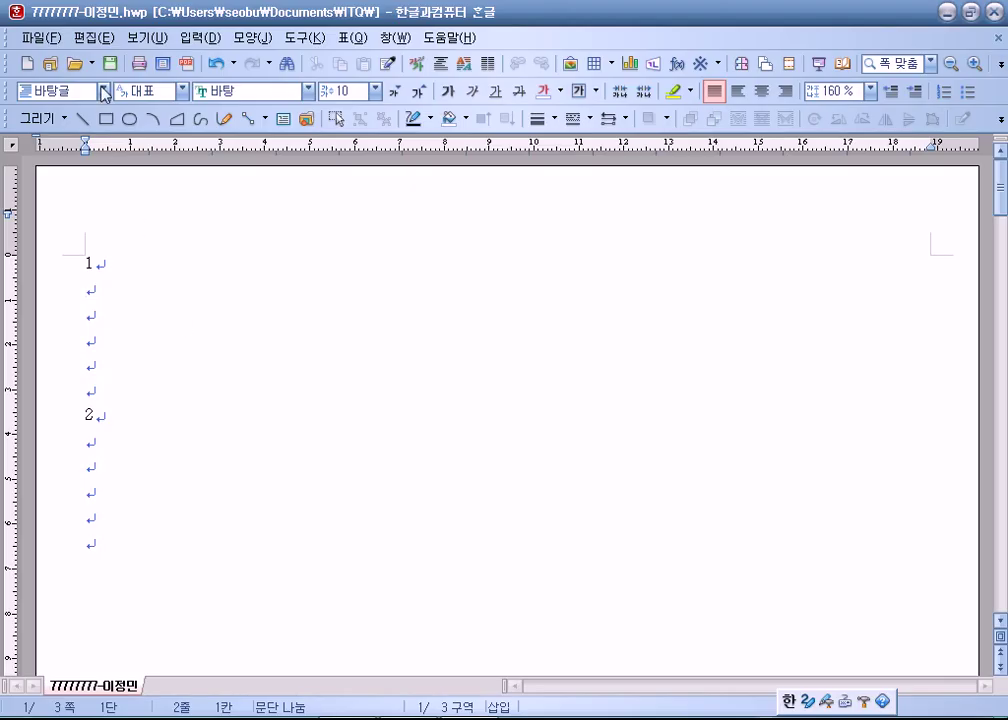
{"action": "left_click", "coordinate": [110, 63]}
{"action": "left_click_drag", "start_coordinate": [1005, 10], "coordinate": [706, 20]}
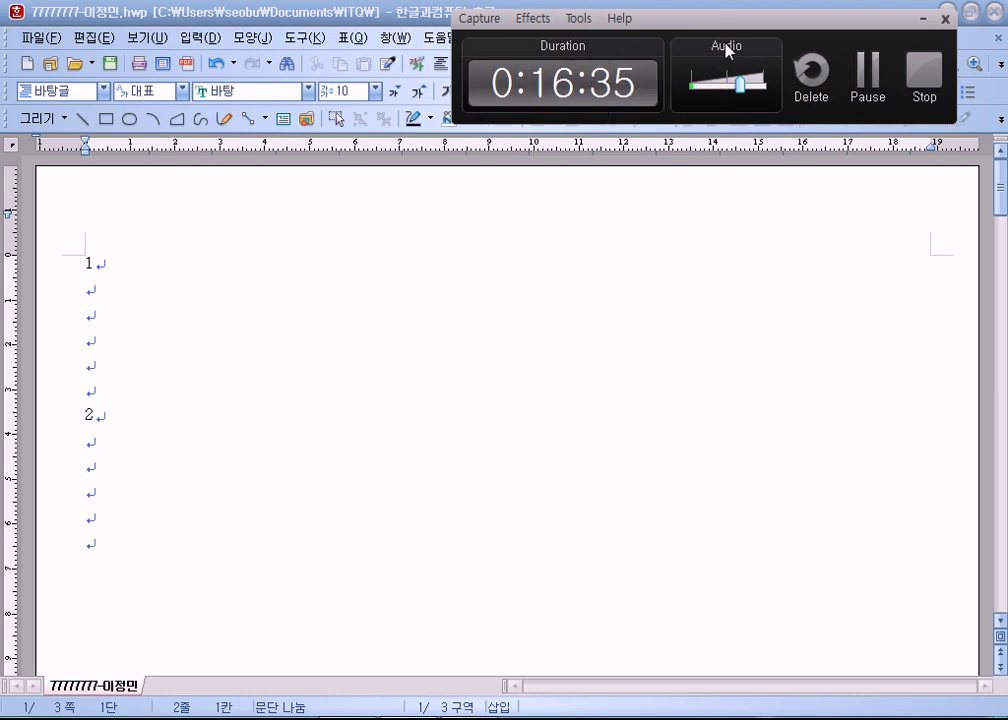
{"action": "left_click_drag", "start_coordinate": [727, 34], "coordinate": [1007, 34]}
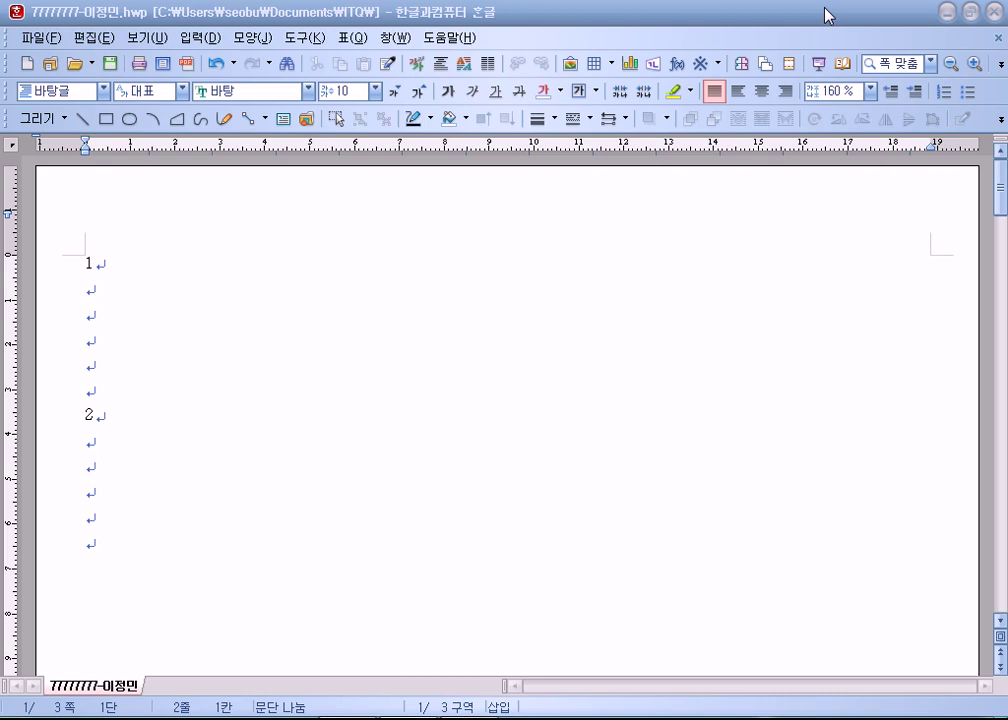
Type the Korean paragraph on 광성보 under item 1, fixing typos, then select both paragraphs.
{"action": "left_click", "coordinate": [441, 301]}
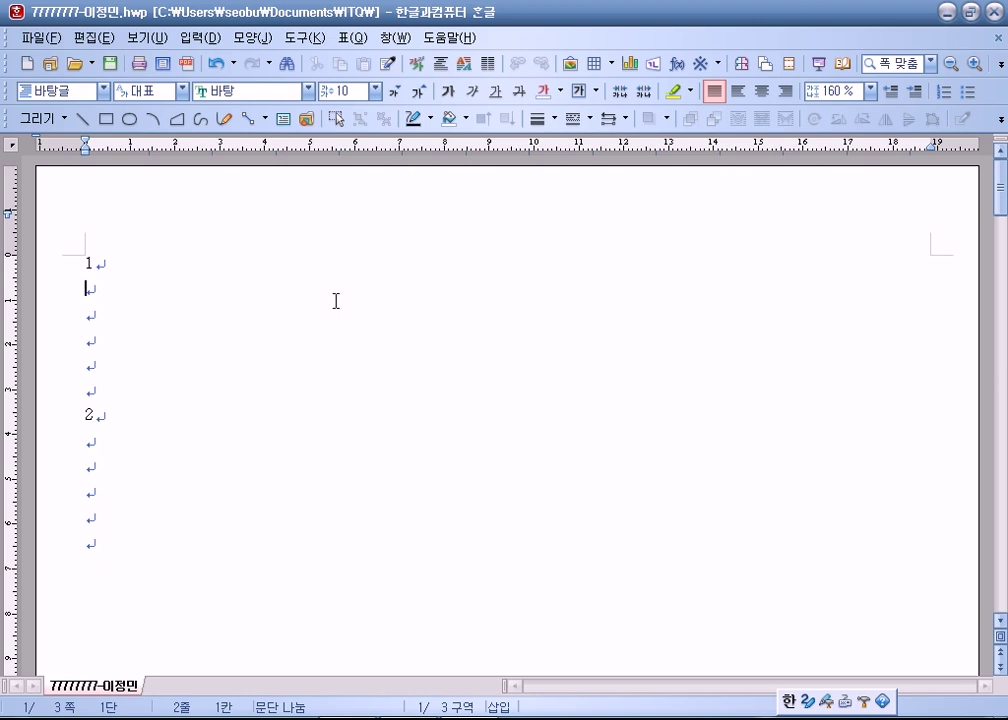
{"action": "type", "text": "광섭"}
{"action": "key", "text": "BackSpace"}
{"action": "type", "text": "성모"}
{"action": "type", "text": "는 갈호"}
{"action": "type", "text": "화해협을 지키ㄴ"}
{"action": "type", "text": "는 중요한"}
{"action": "key", "text": "Hangul"}
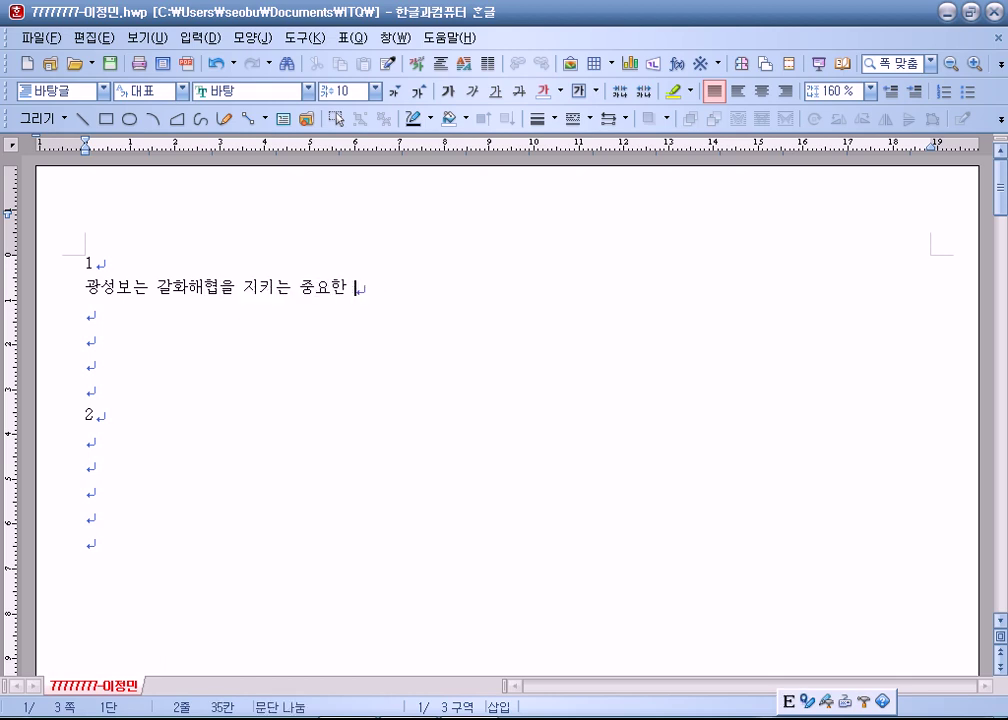
{"action": "key", "text": "Hangul"}
{"action": "type", "text": "곳"}
{"action": "type", "text": "새로"}
{"action": "key", "text": "BackSpace"}
{"action": "key", "text": "BackSpace"}
{"action": "key", "text": "BackSpace"}
{"action": "key", "text": "BackSpace"}
{"action": "type", "text": "dt"}
{"action": "key", "text": "BackSpace"}
{"action": "key", "text": "BackSpace"}
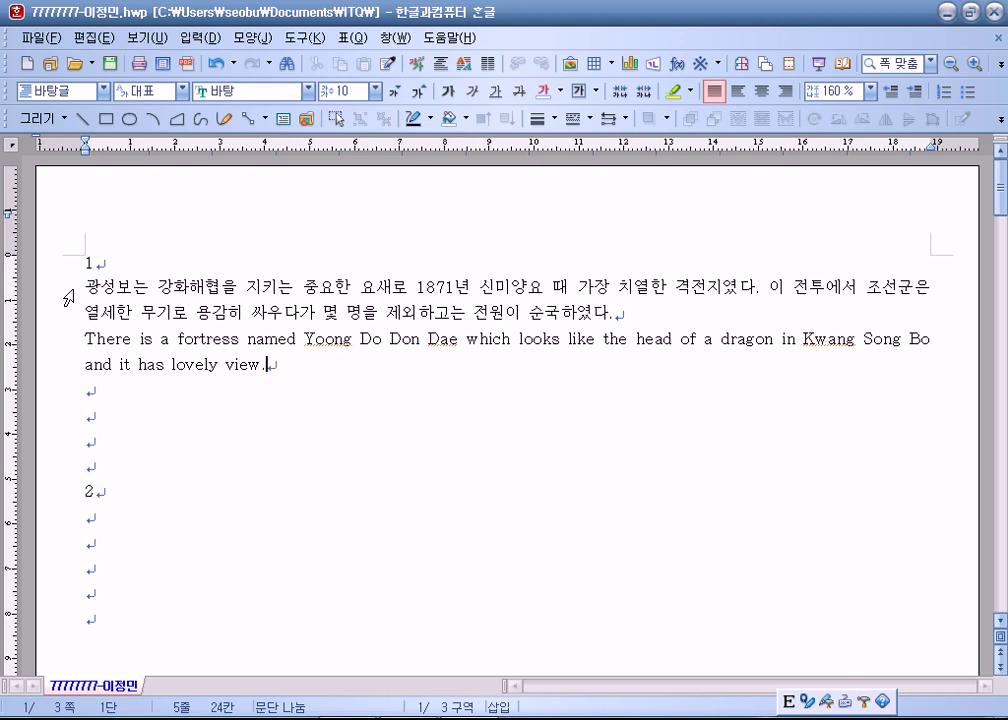
{"action": "left_click_drag", "start_coordinate": [82, 287], "coordinate": [297, 375]}
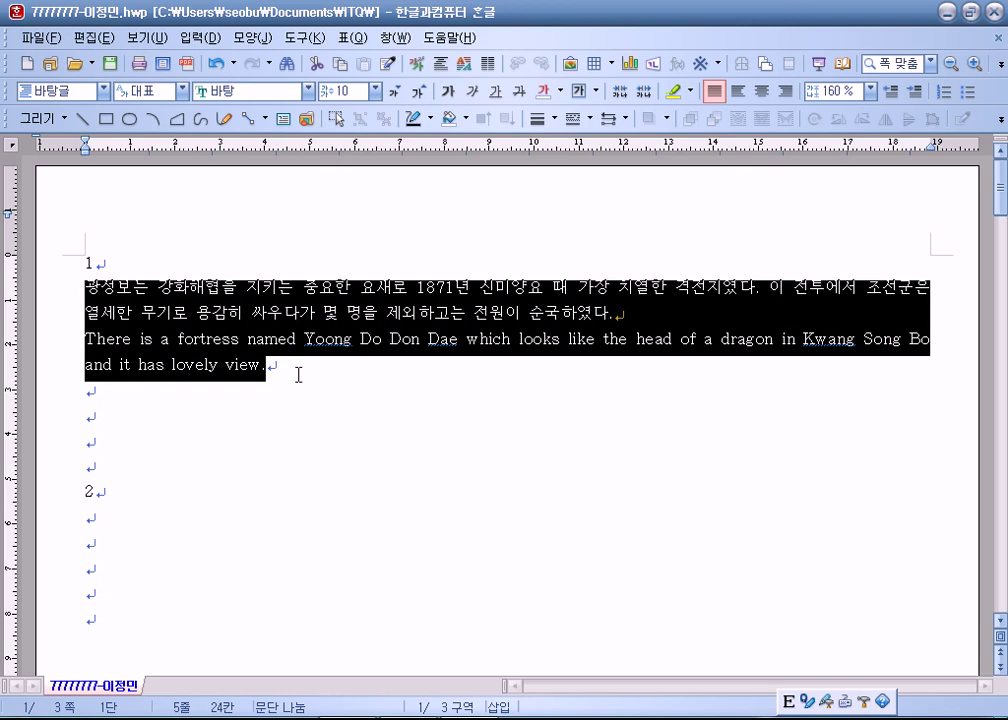
Open the Style dialog with F6 and add a new style named kanghwa.
{"action": "key", "text": "F6"}
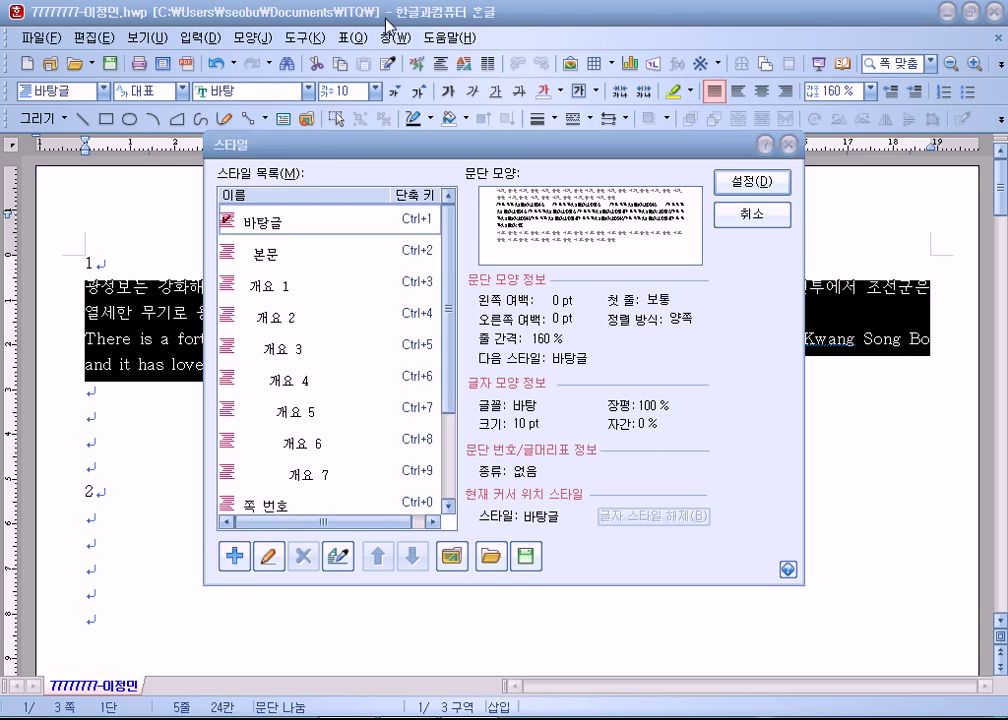
{"action": "left_click_drag", "start_coordinate": [372, 138], "coordinate": [440, 23]}
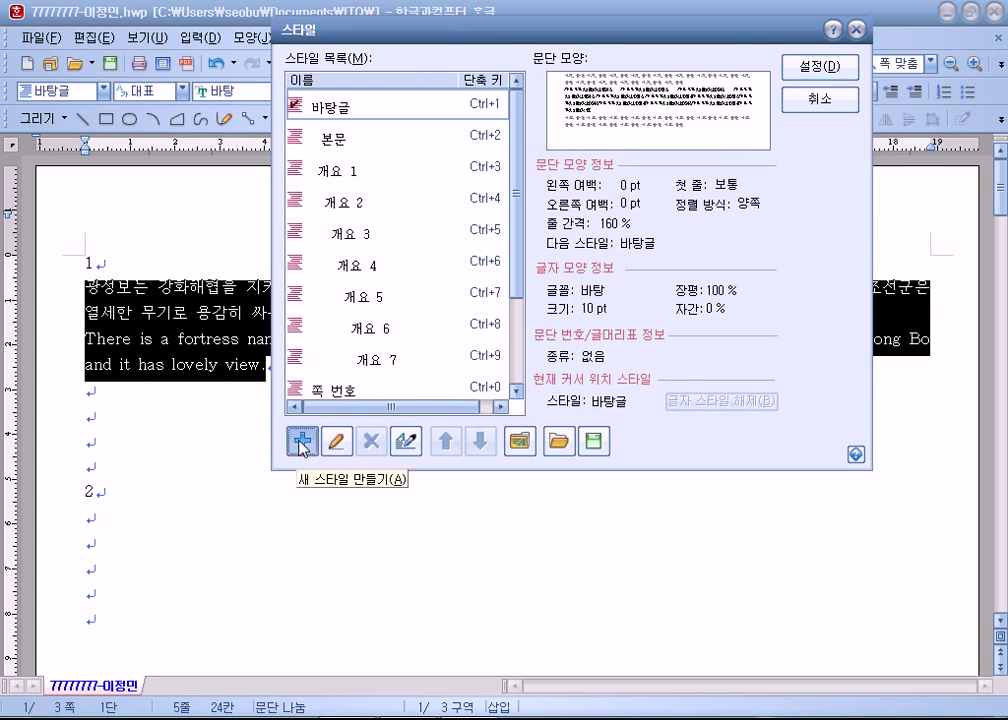
{"action": "left_click", "coordinate": [303, 443]}
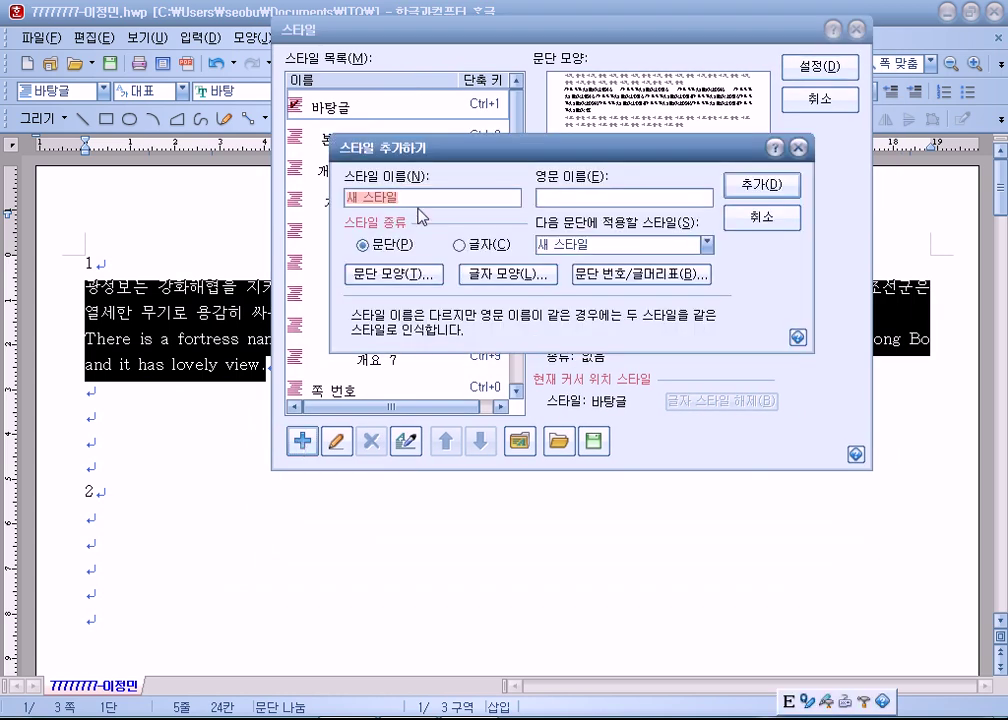
{"action": "type", "text": "kan"}
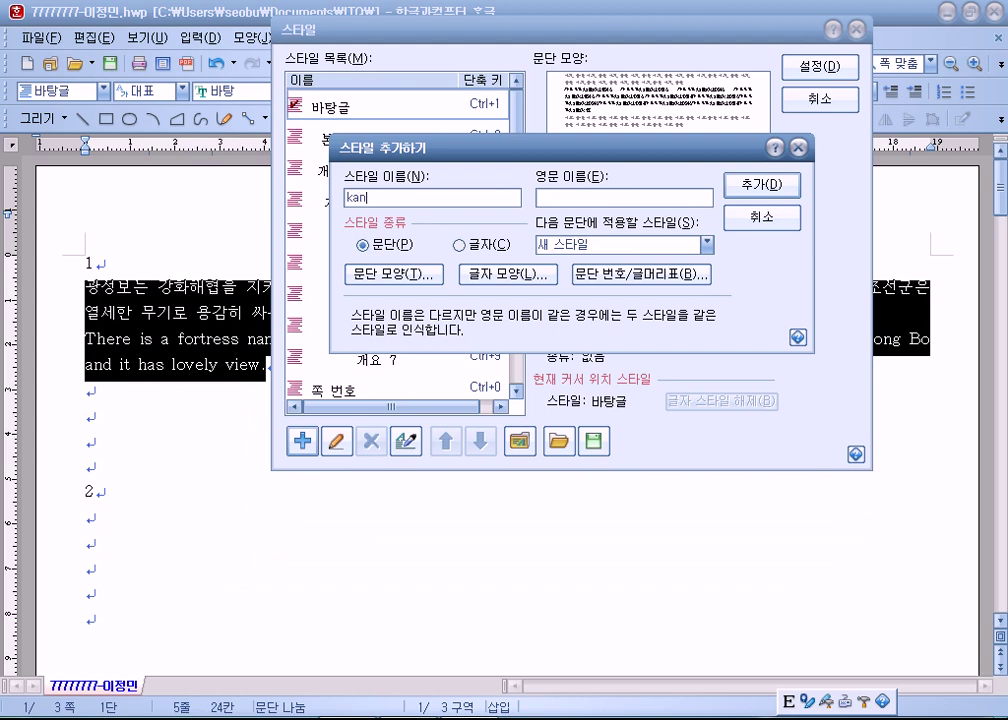
{"action": "type", "text": "ghwa"}
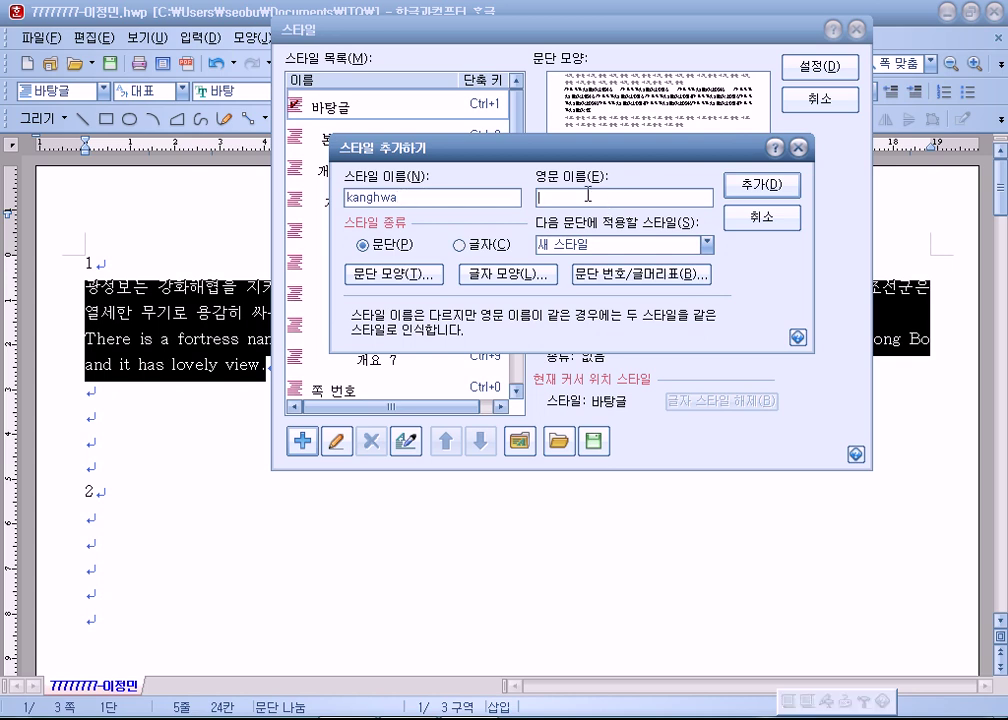
{"action": "left_click_drag", "start_coordinate": [470, 197], "coordinate": [300, 186]}
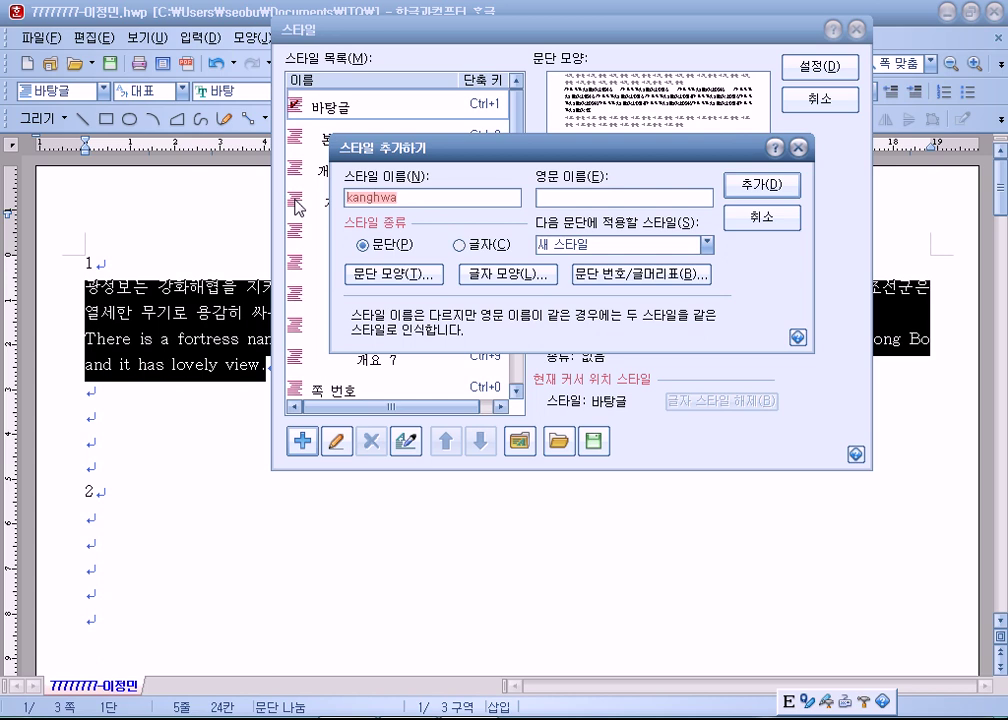
Give the kanghwa paragraph shape a 15 pt left margin and 10 pt space below.
{"action": "left_click", "coordinate": [387, 281]}
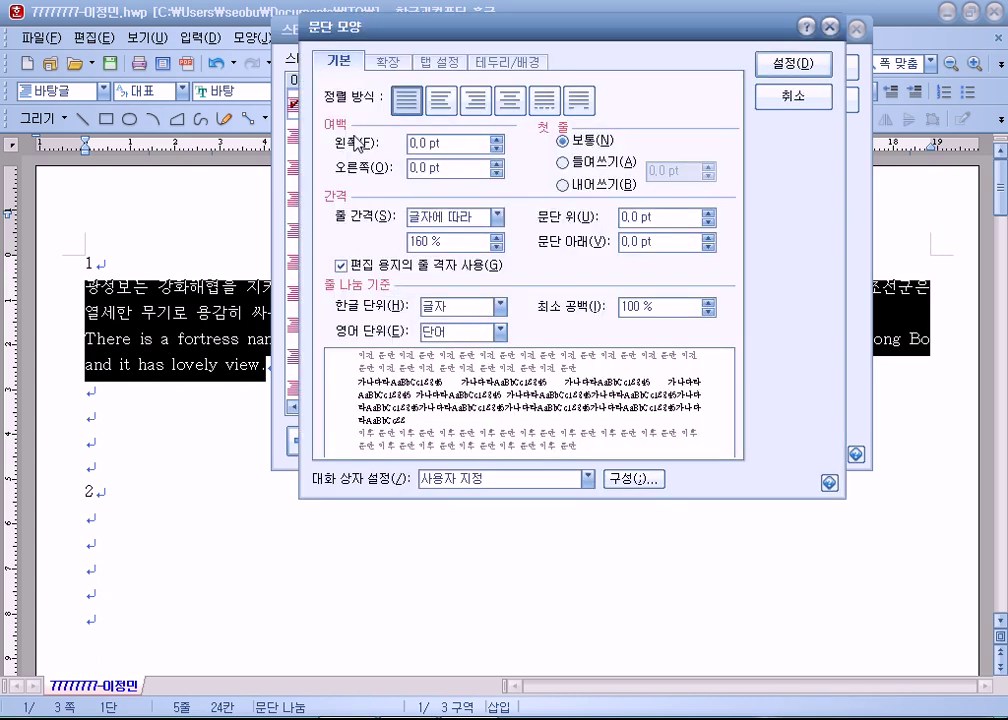
{"action": "left_click_drag", "start_coordinate": [438, 146], "coordinate": [331, 147]}
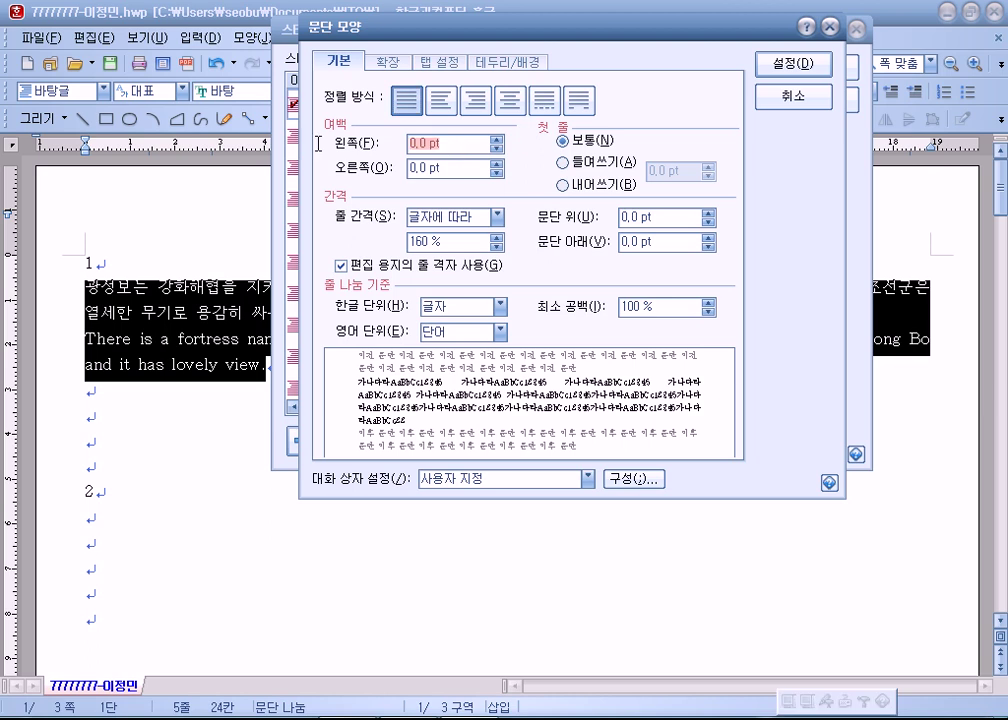
{"action": "type", "text": "15"}
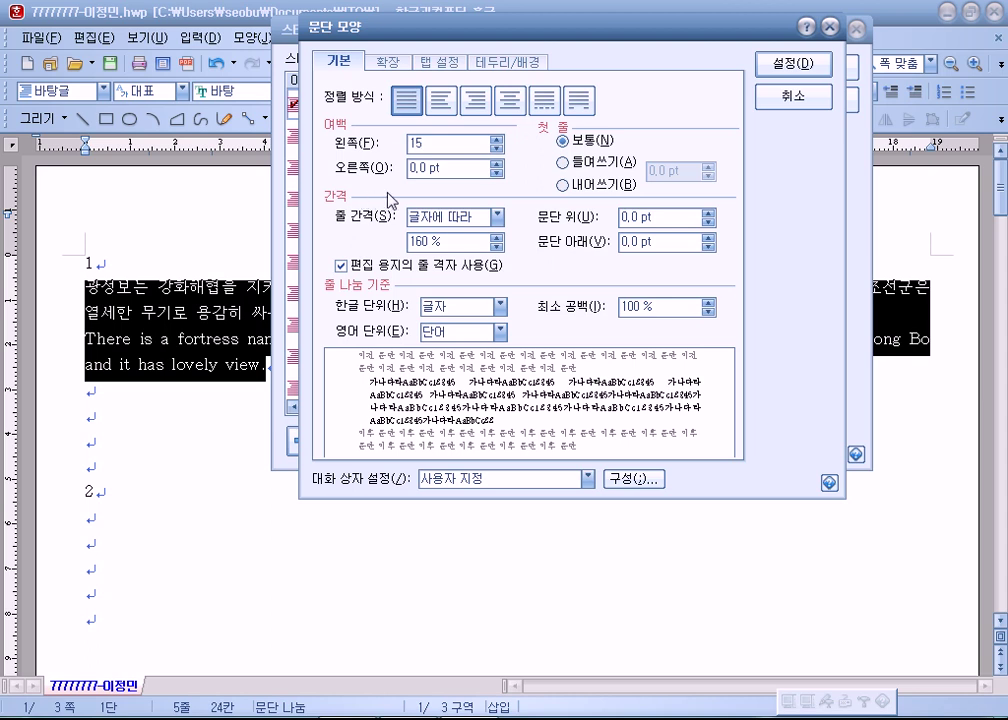
{"action": "left_click_drag", "start_coordinate": [660, 241], "coordinate": [551, 240]}
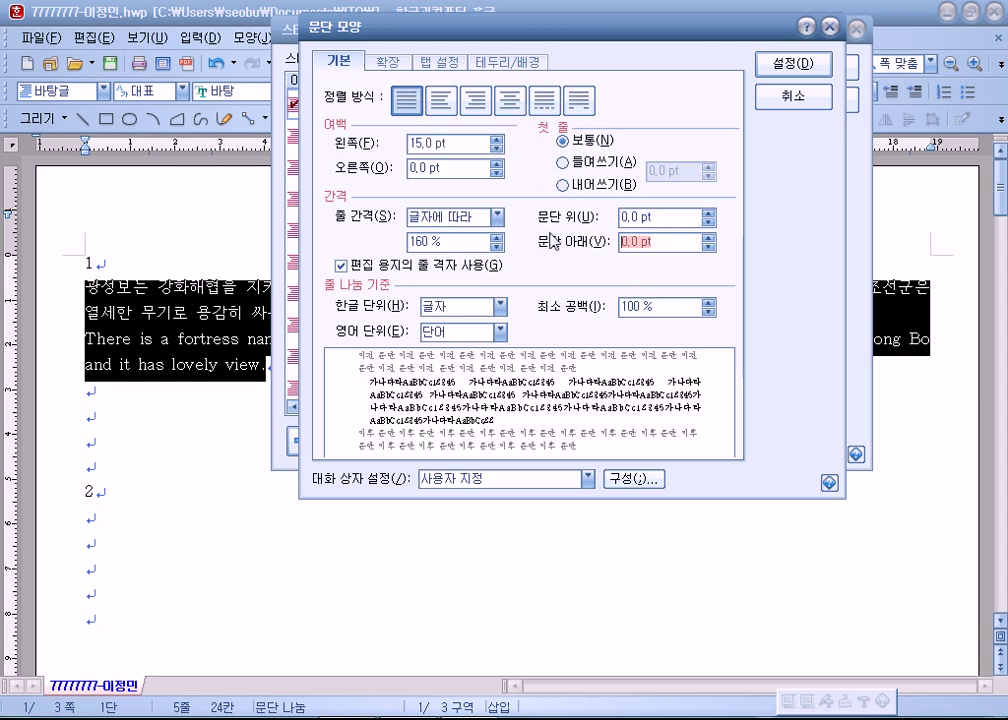
{"action": "type", "text": "10"}
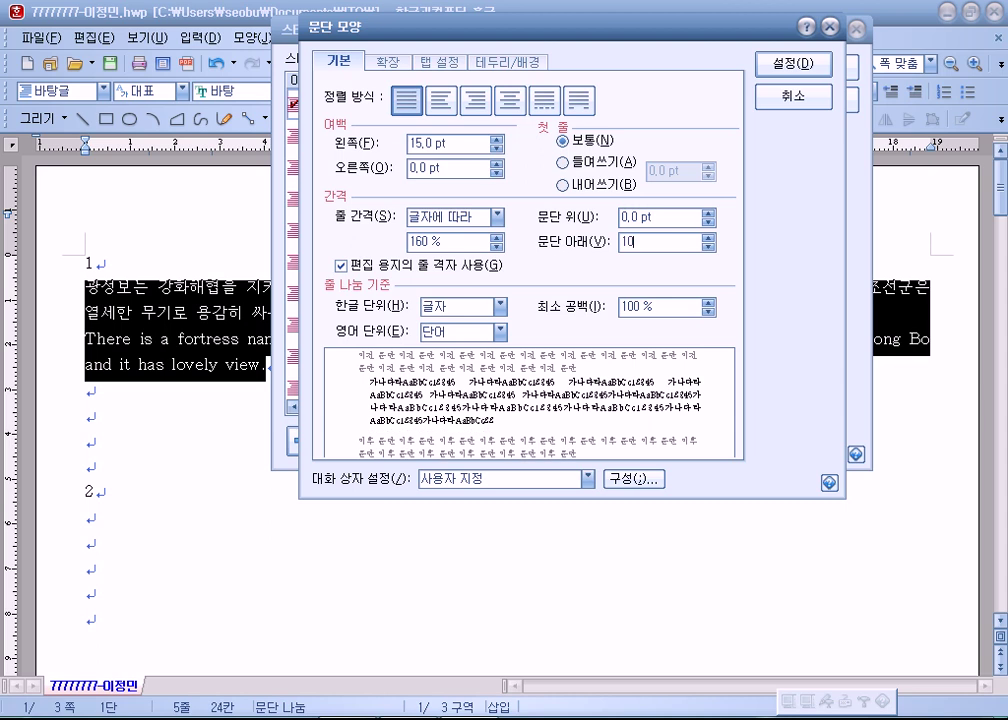
{"action": "left_click_drag", "start_coordinate": [331, 33], "coordinate": [333, 22]}
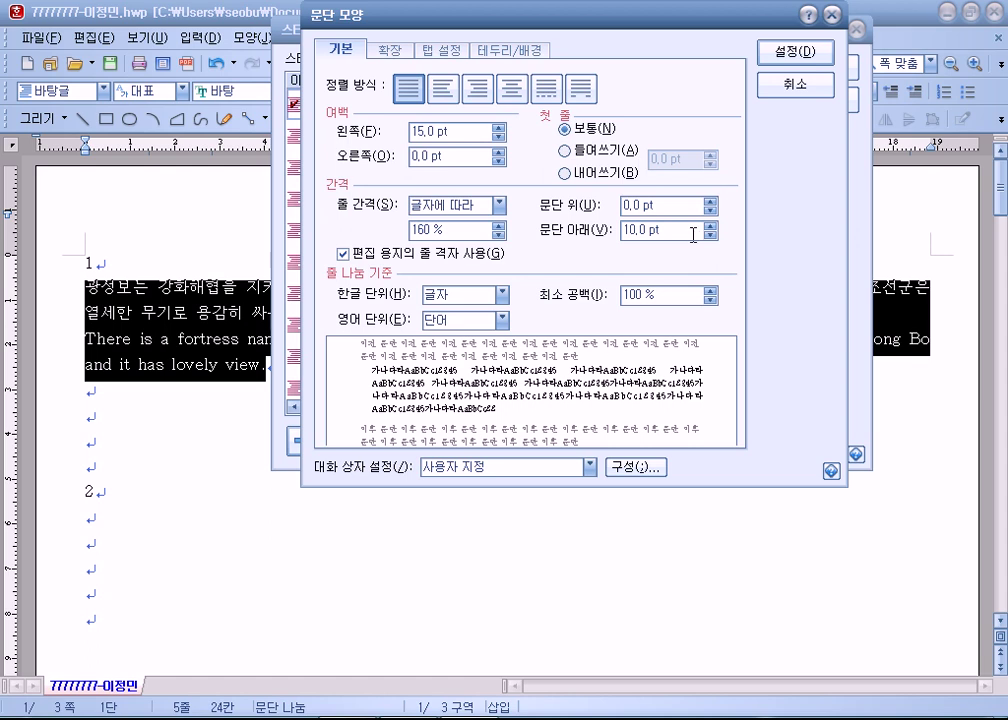
{"action": "left_click", "coordinate": [796, 56]}
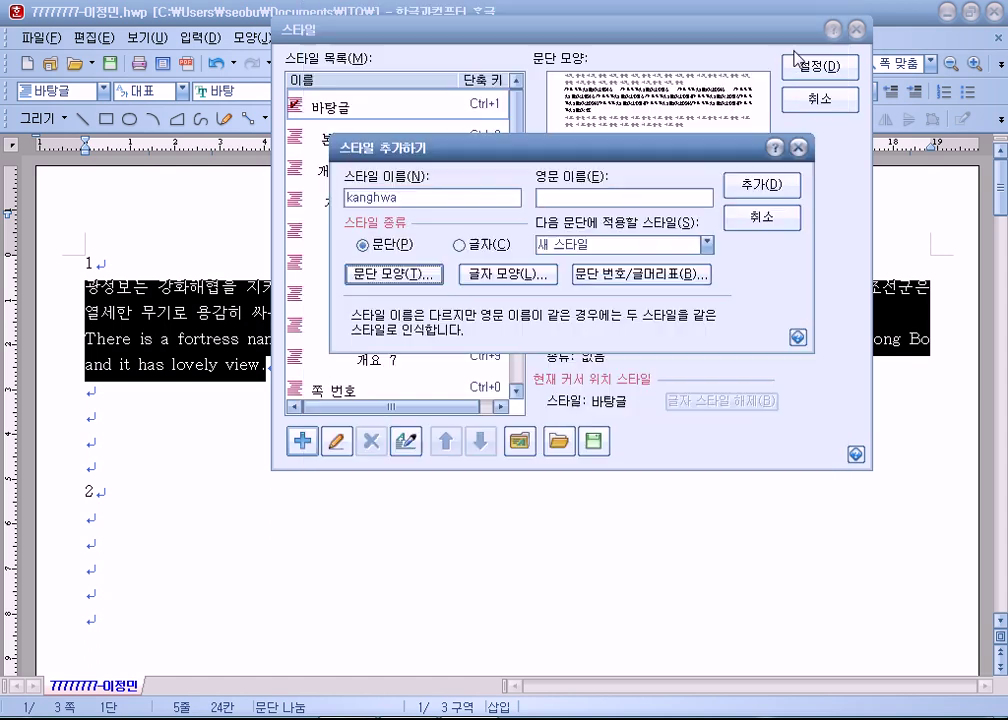
{"action": "left_click", "coordinate": [497, 276]}
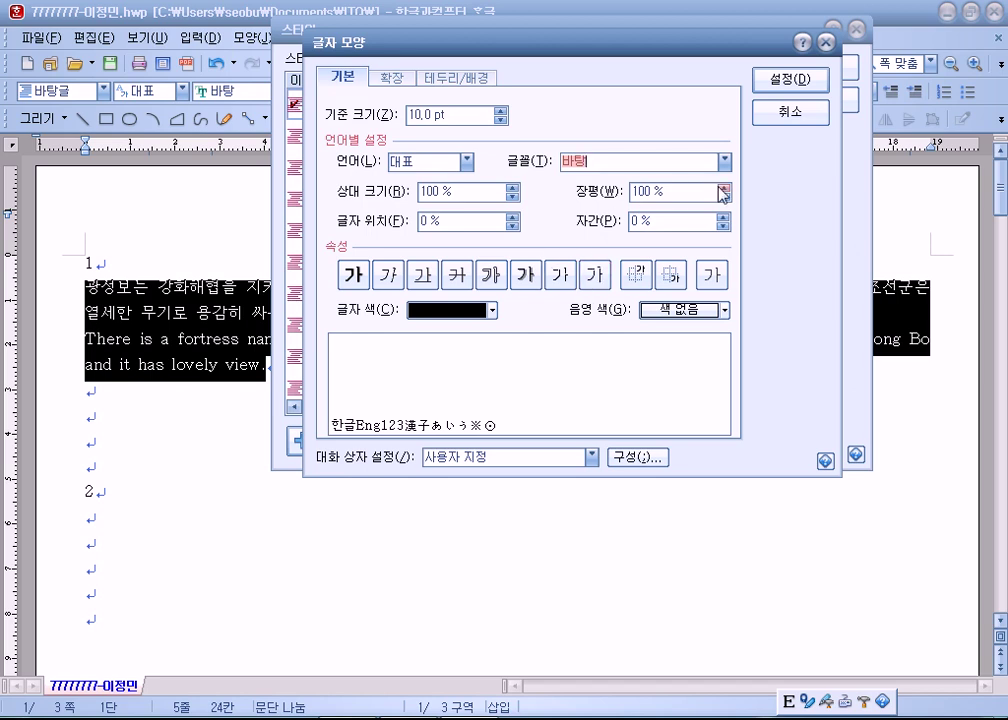
Spin the kanghwa character width up to 110 % and letter spacing up to 5 %.
{"action": "left_click", "coordinate": [725, 187]}
{"action": "left_click", "coordinate": [725, 187]}
{"action": "left_click", "coordinate": [725, 187]}
{"action": "left_click", "coordinate": [725, 187]}
{"action": "left_click", "coordinate": [725, 187]}
{"action": "left_click", "coordinate": [725, 187]}
{"action": "left_click", "coordinate": [725, 187]}
{"action": "left_click", "coordinate": [725, 187]}
{"action": "left_click", "coordinate": [725, 187]}
{"action": "left_click", "coordinate": [725, 187]}
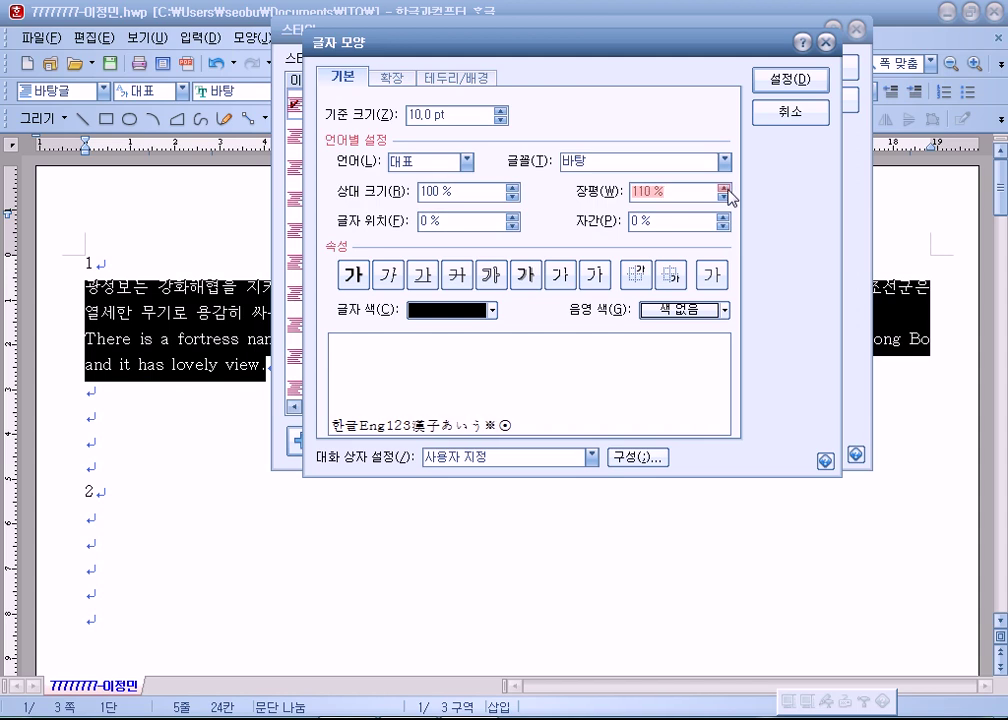
{"action": "left_click", "coordinate": [724, 216]}
{"action": "left_click", "coordinate": [724, 216]}
{"action": "left_click", "coordinate": [724, 216]}
{"action": "left_click", "coordinate": [724, 216]}
{"action": "left_click", "coordinate": [724, 216]}
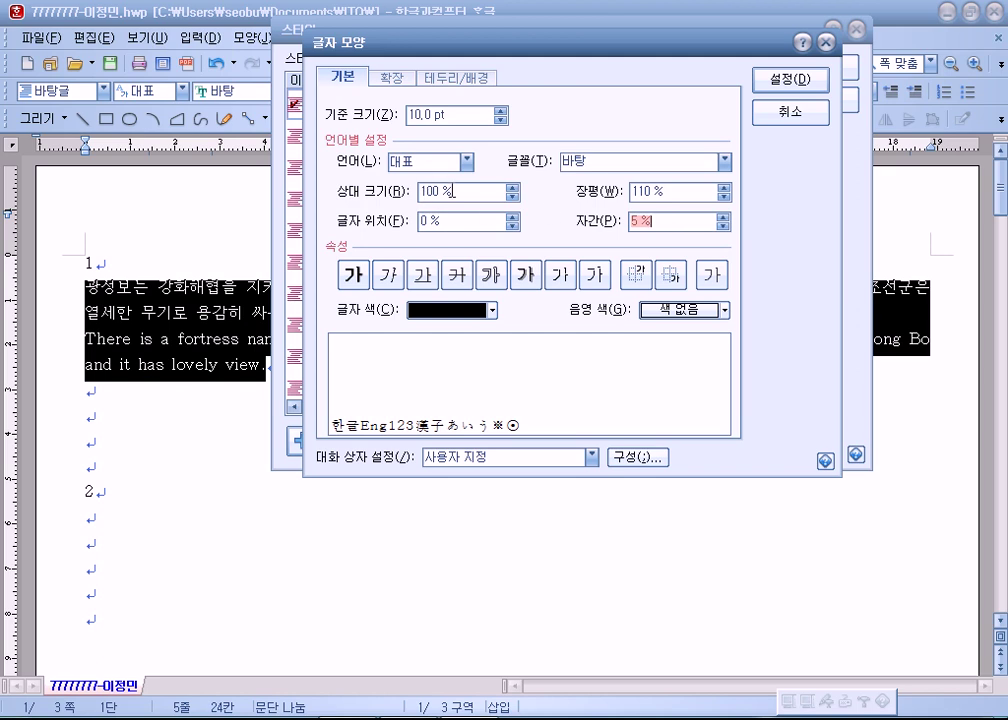
Set the kanghwa style's font for Korean text to 굴림.
{"action": "left_click", "coordinate": [446, 170]}
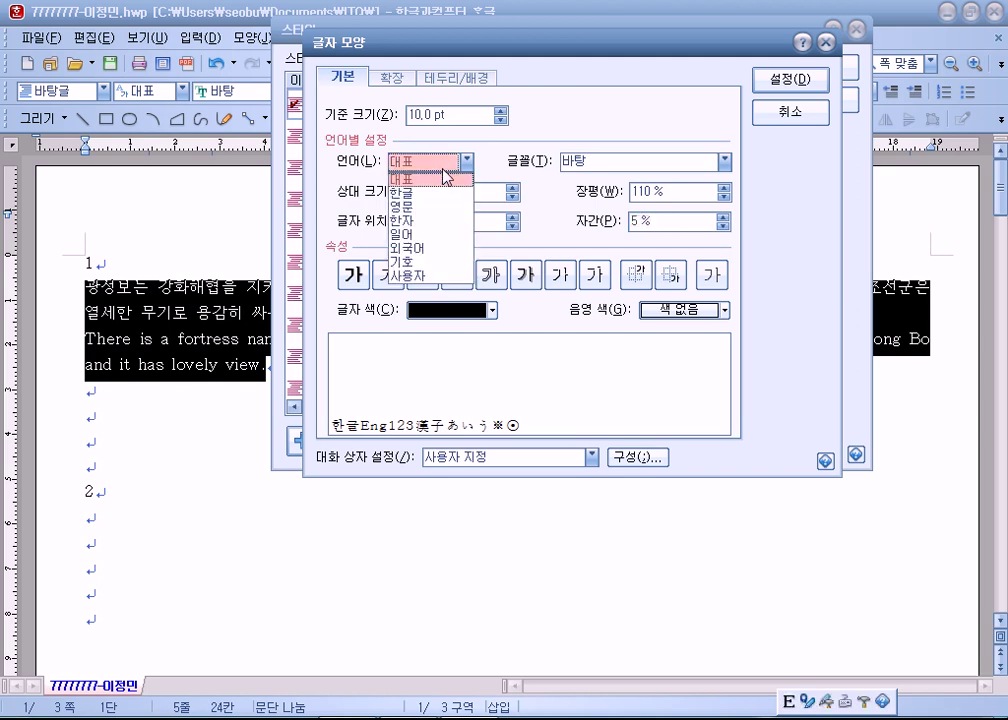
{"action": "left_click", "coordinate": [462, 188]}
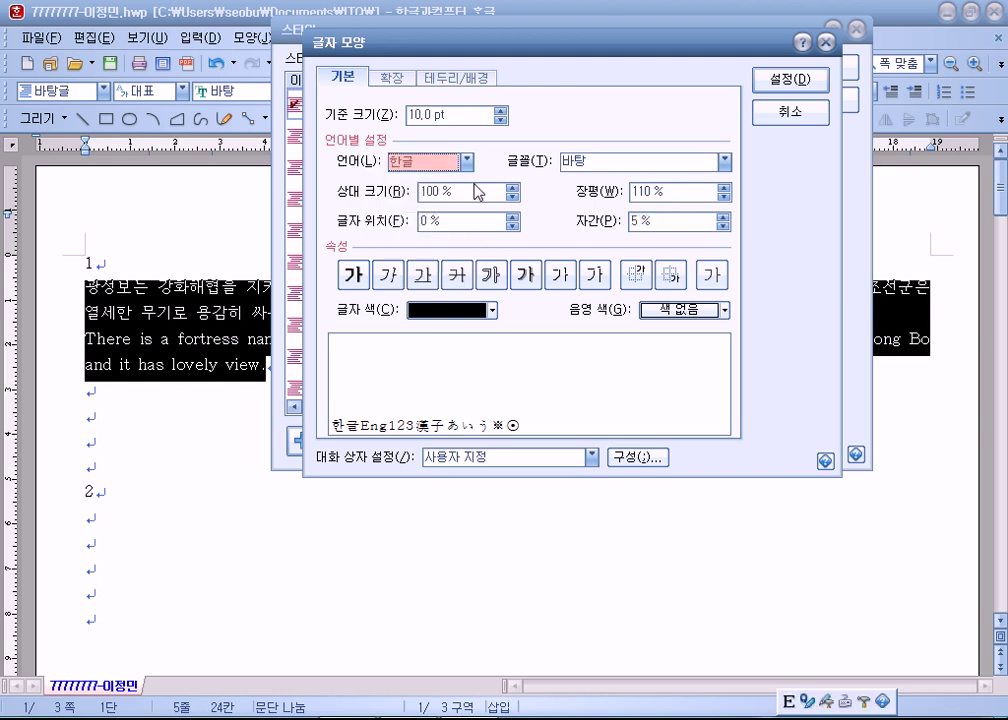
{"action": "left_click", "coordinate": [724, 162]}
{"action": "scroll", "coordinate": [610, 218], "scroll_direction": "up", "scroll_amount": 1}
{"action": "scroll", "coordinate": [610, 218], "scroll_direction": "up", "scroll_amount": 6}
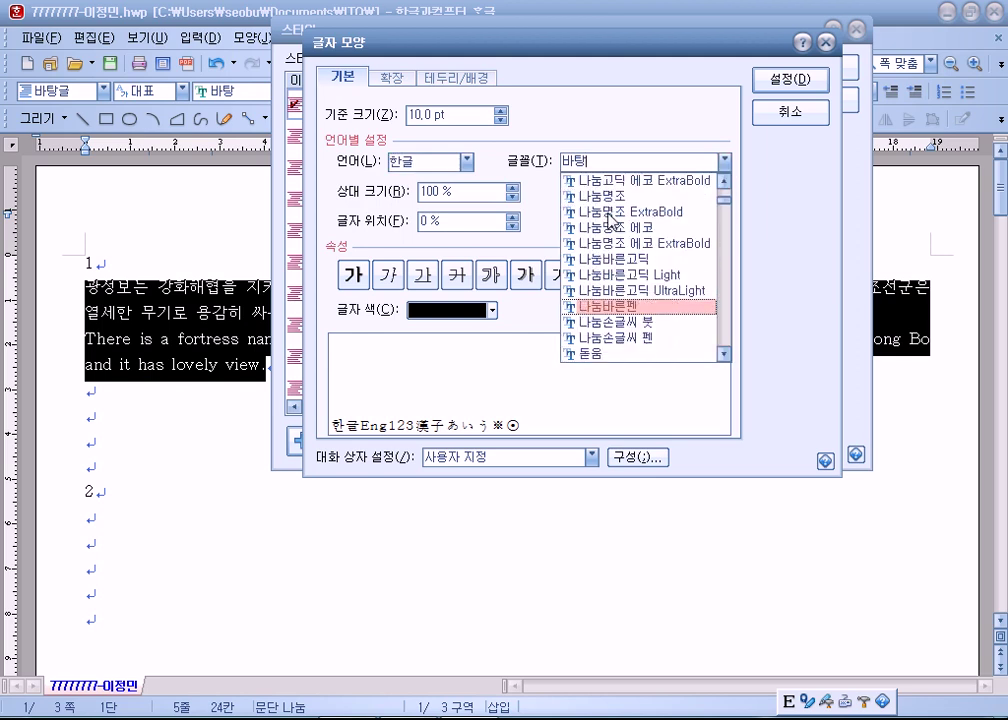
{"action": "scroll", "coordinate": [600, 232], "scroll_direction": "up", "scroll_amount": 1}
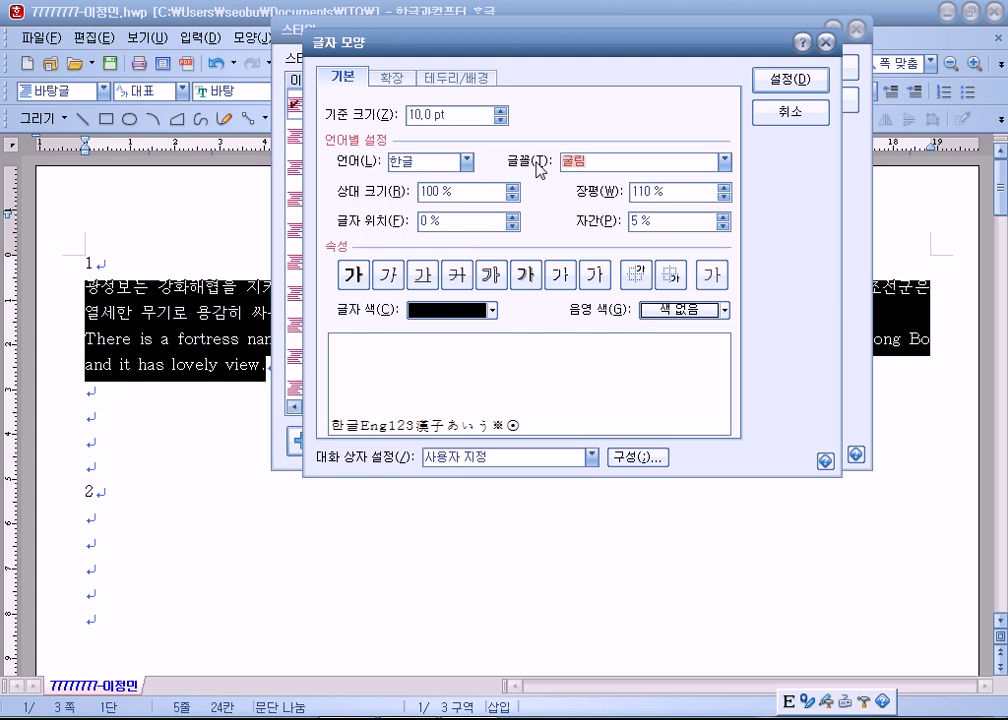
Set the English text font to 궁서, confirm the character settings and add the kanghwa style.
{"action": "left_click", "coordinate": [468, 162]}
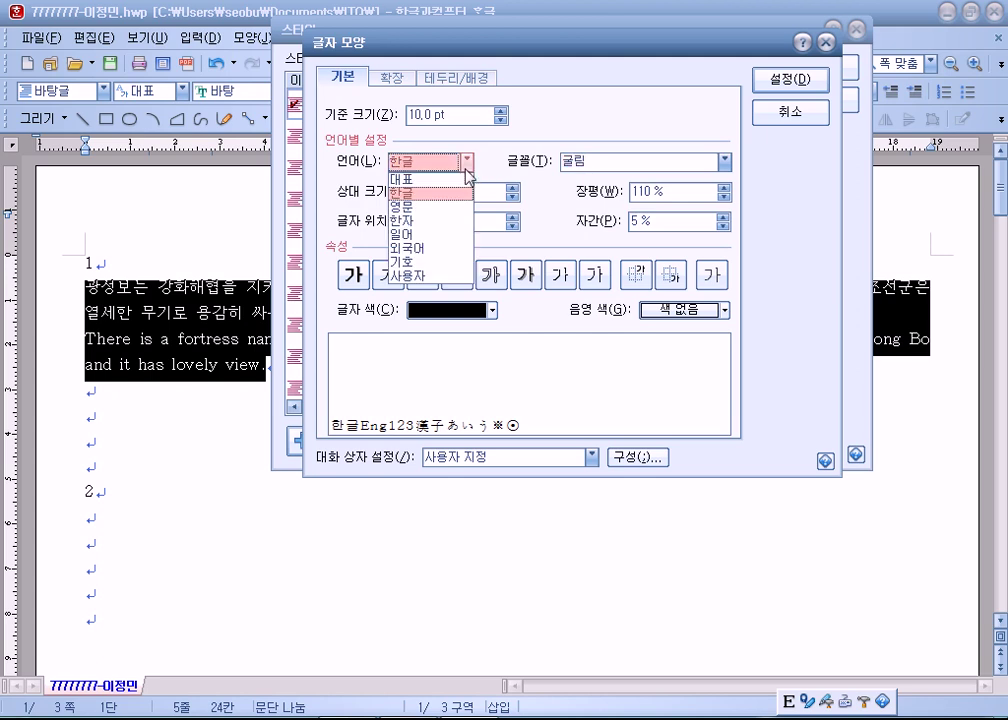
{"action": "left_click", "coordinate": [430, 206]}
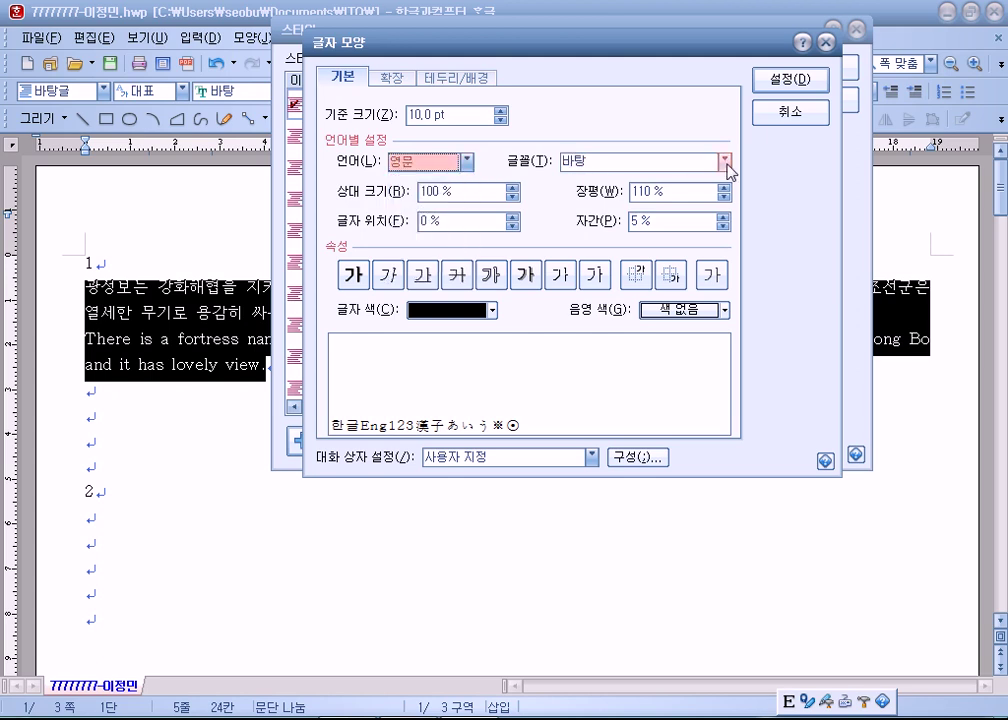
{"action": "left_click", "coordinate": [725, 162]}
{"action": "scroll", "coordinate": [597, 218], "scroll_direction": "up", "scroll_amount": 5}
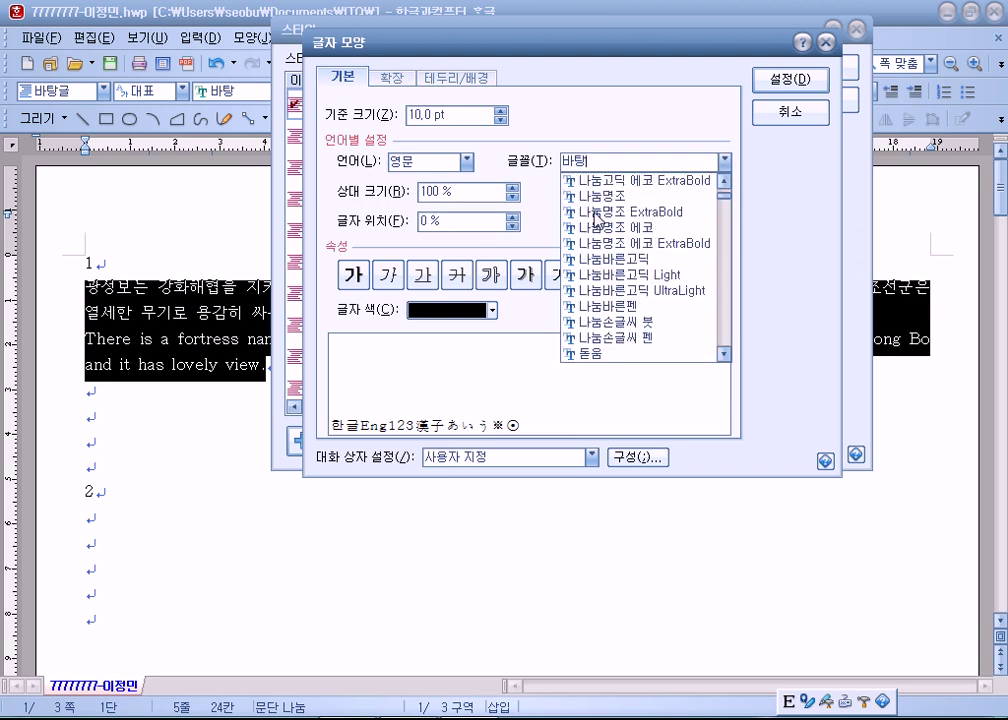
{"action": "left_click", "coordinate": [595, 181]}
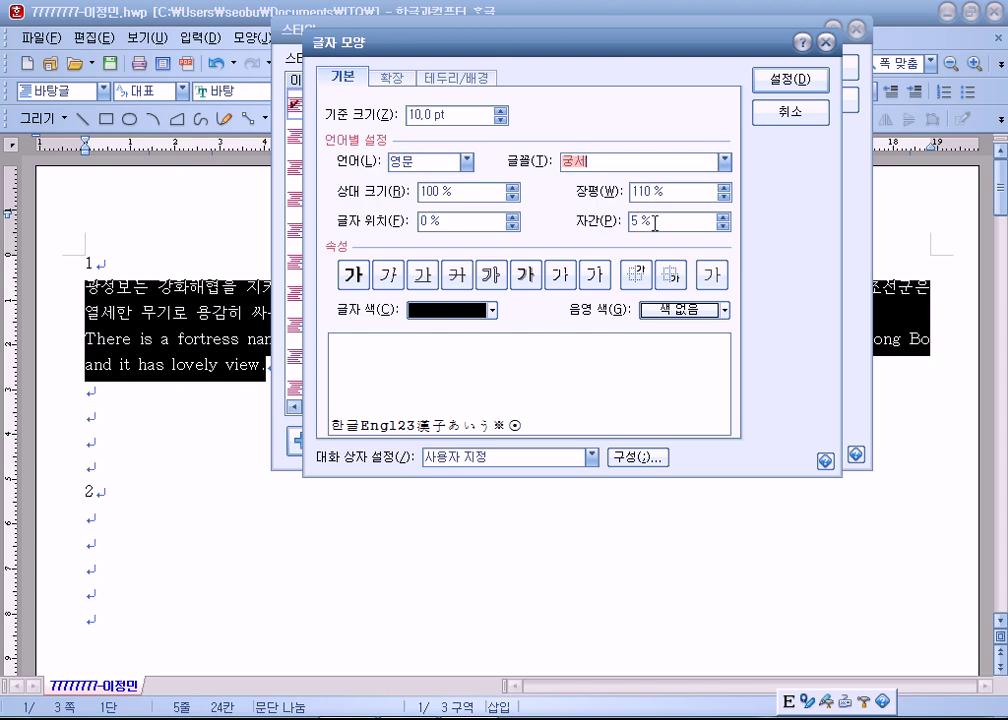
{"action": "type", "text": "ㅊ"}
{"action": "left_click", "coordinate": [782, 86]}
{"action": "left_click", "coordinate": [760, 185]}
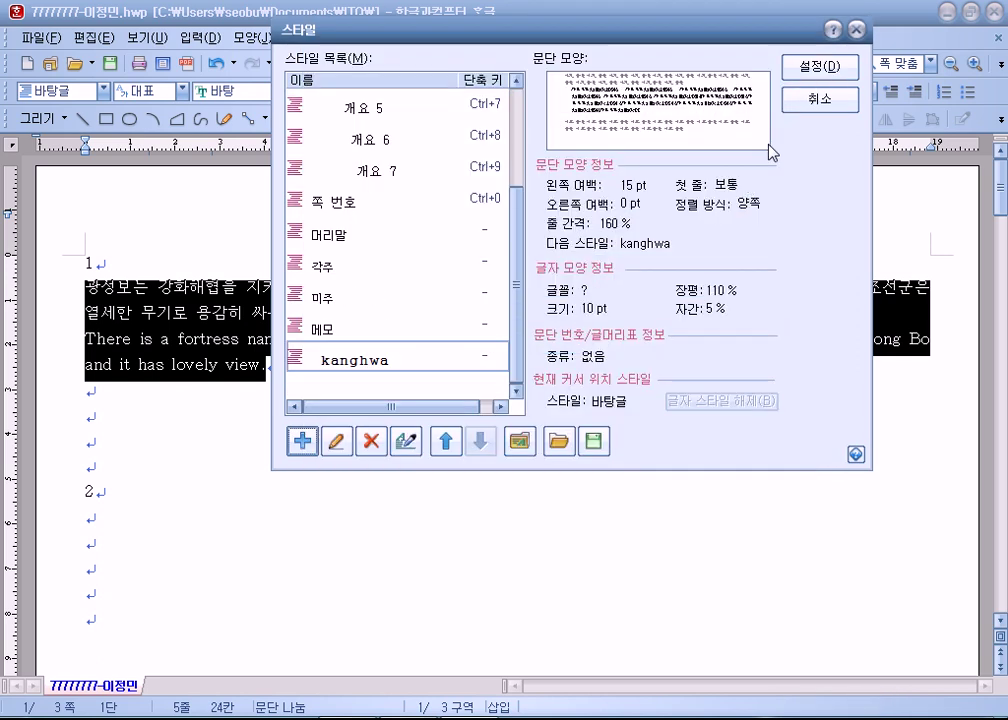
Apply kanghwa to the Korean and English paragraphs, inspect the result, then reselect both paragraphs.
{"action": "left_click", "coordinate": [816, 70]}
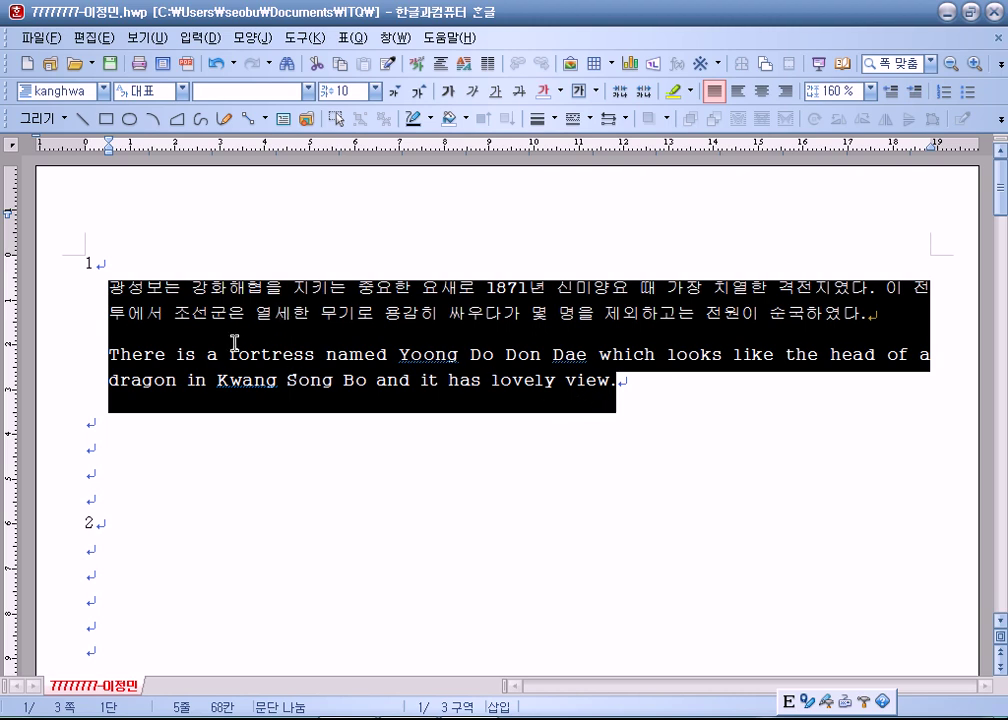
{"action": "left_click", "coordinate": [175, 298]}
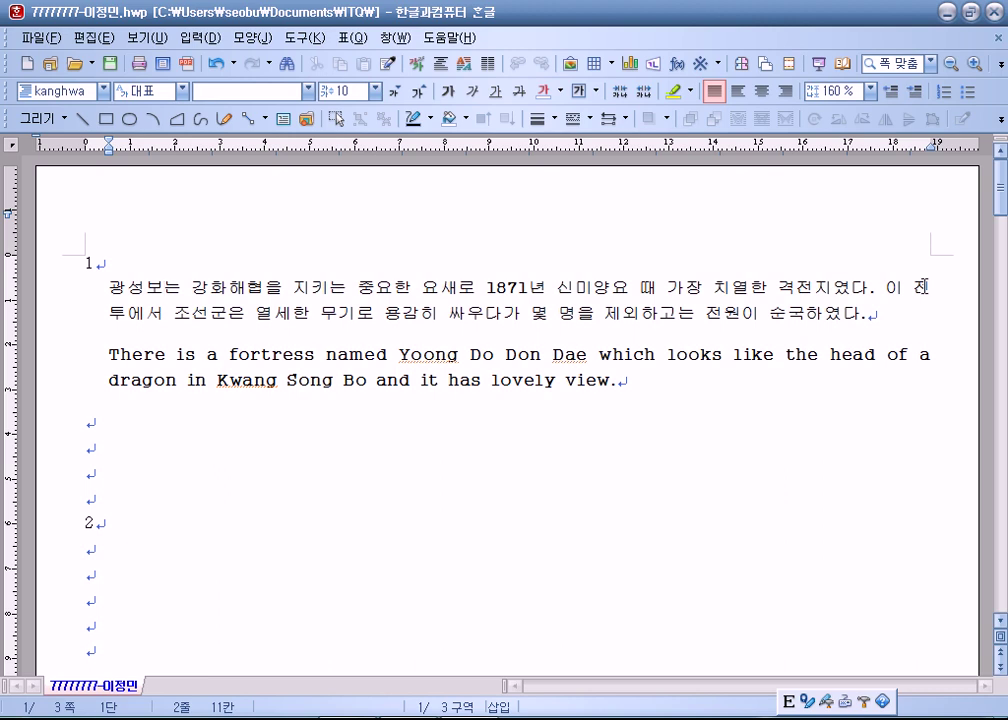
{"action": "left_click_drag", "start_coordinate": [98, 287], "coordinate": [680, 380]}
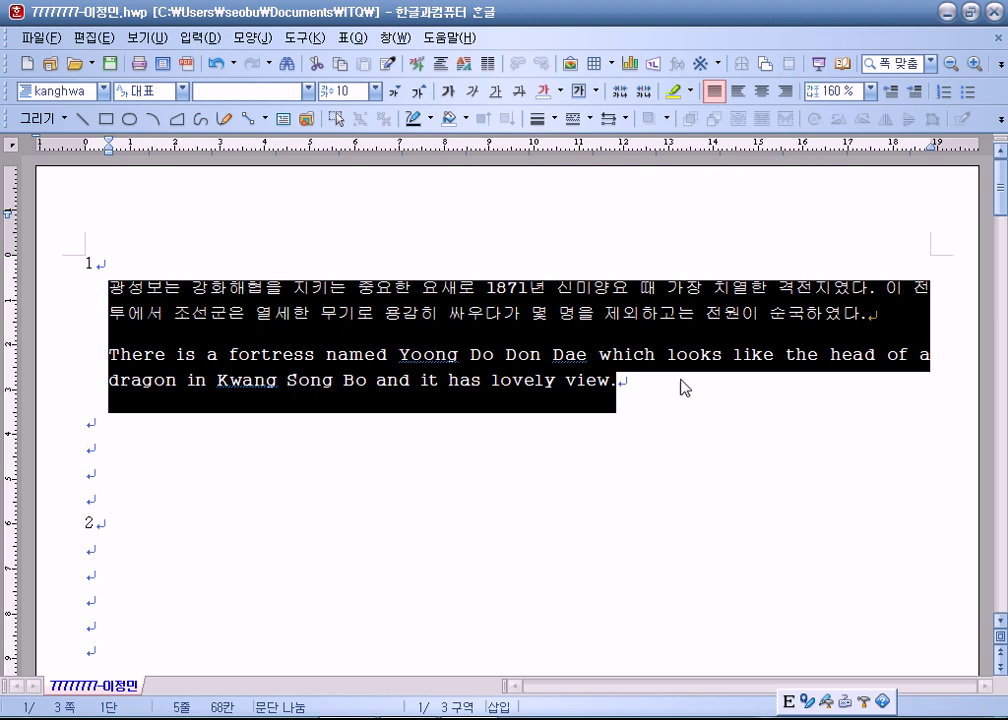
Edit the kanghwa style from the F6 style list and confirm its paragraph settings.
{"action": "key", "text": "F6"}
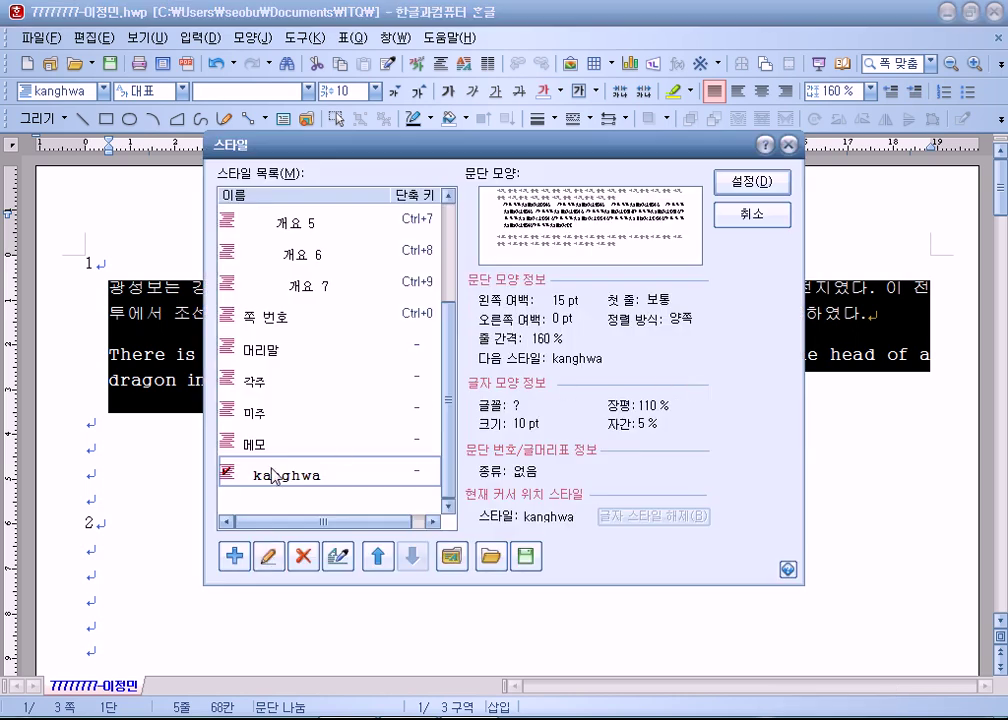
{"action": "left_click", "coordinate": [270, 557]}
{"action": "left_click", "coordinate": [342, 390]}
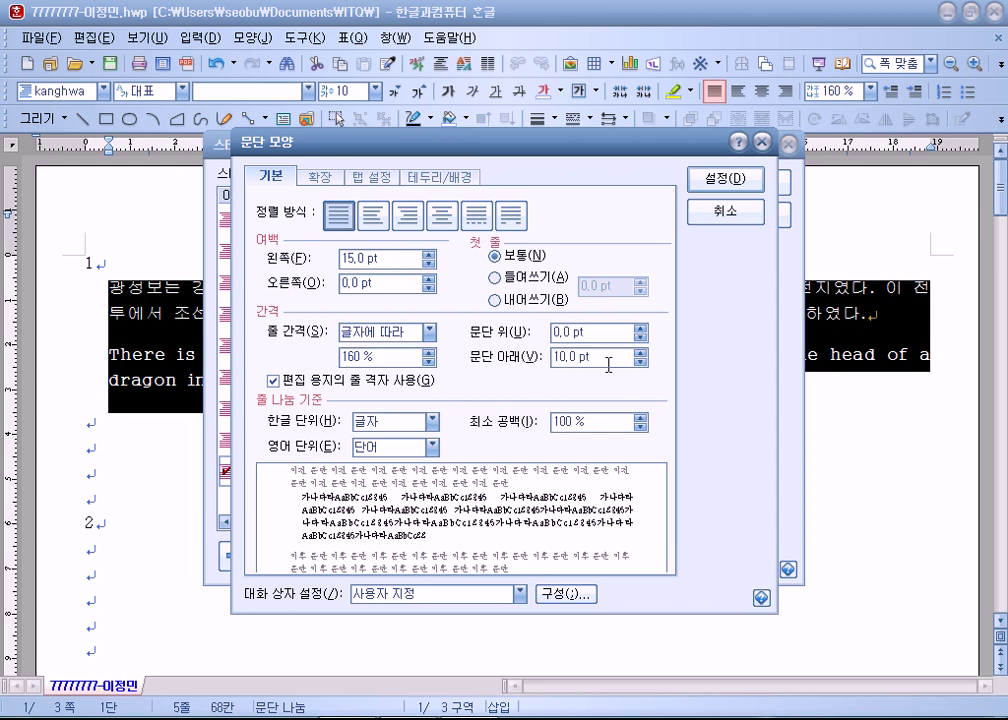
{"action": "left_click", "coordinate": [692, 185]}
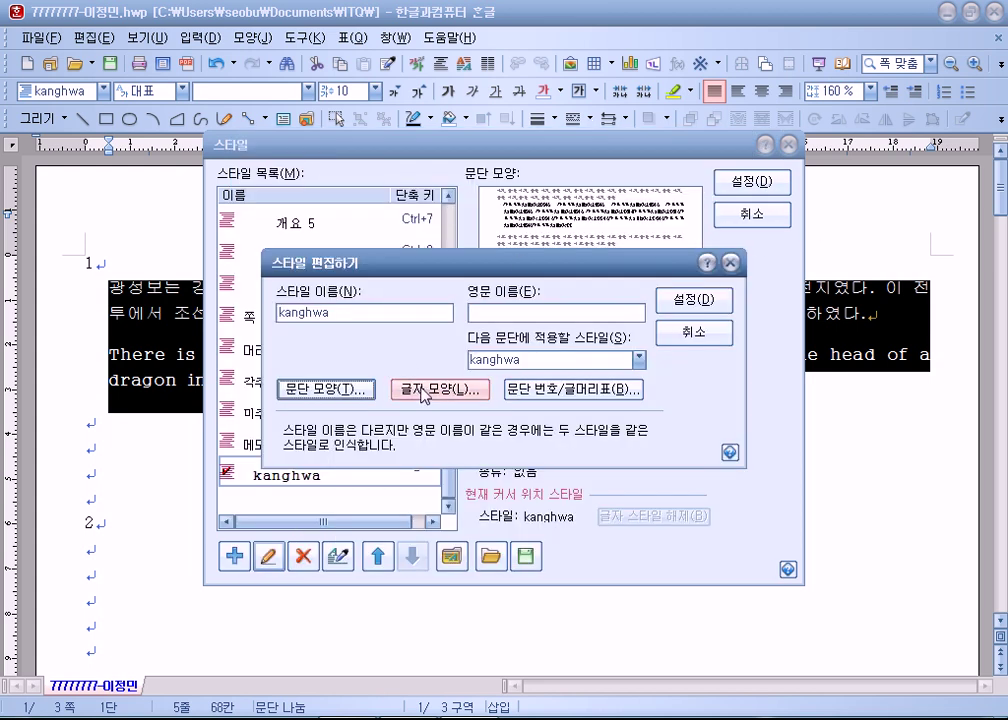
Review the Korean and English fonts, save the kanghwa style and return to the Korean paragraph.
{"action": "left_click", "coordinate": [401, 387]}
{"action": "left_click", "coordinate": [399, 277]}
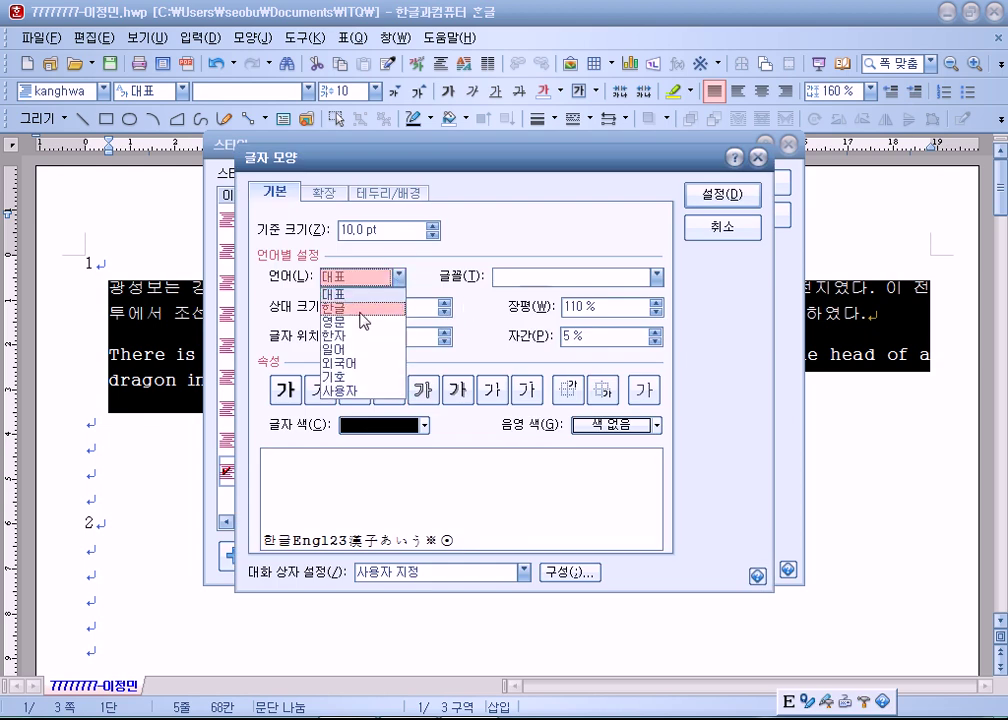
{"action": "left_click", "coordinate": [364, 310]}
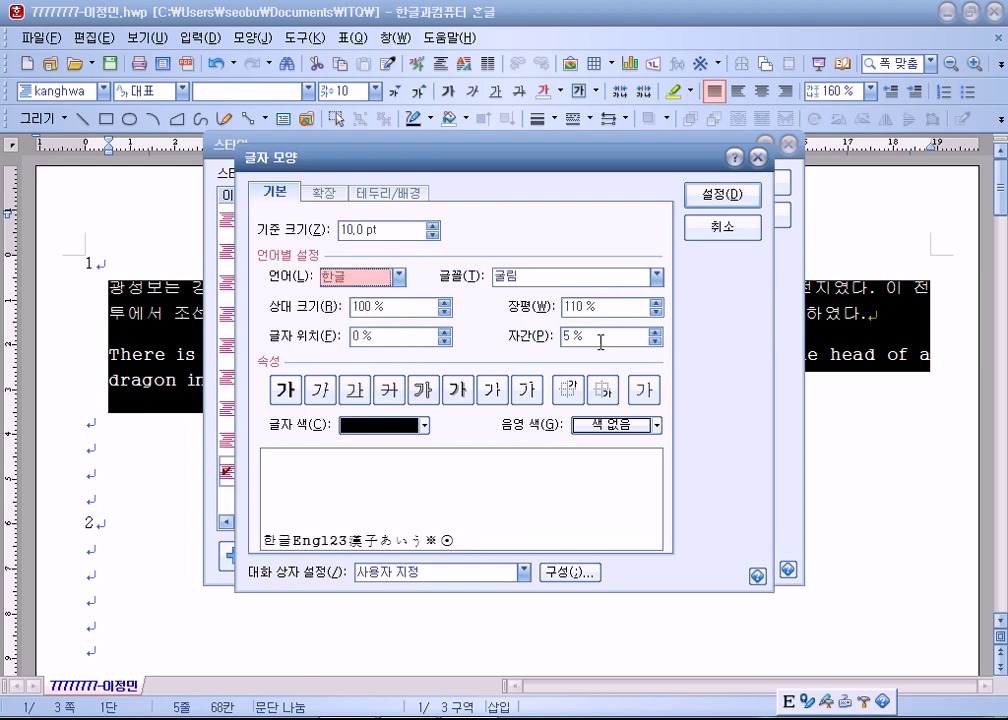
{"action": "left_click", "coordinate": [399, 277]}
{"action": "left_click", "coordinate": [371, 328]}
{"action": "left_click", "coordinate": [713, 198]}
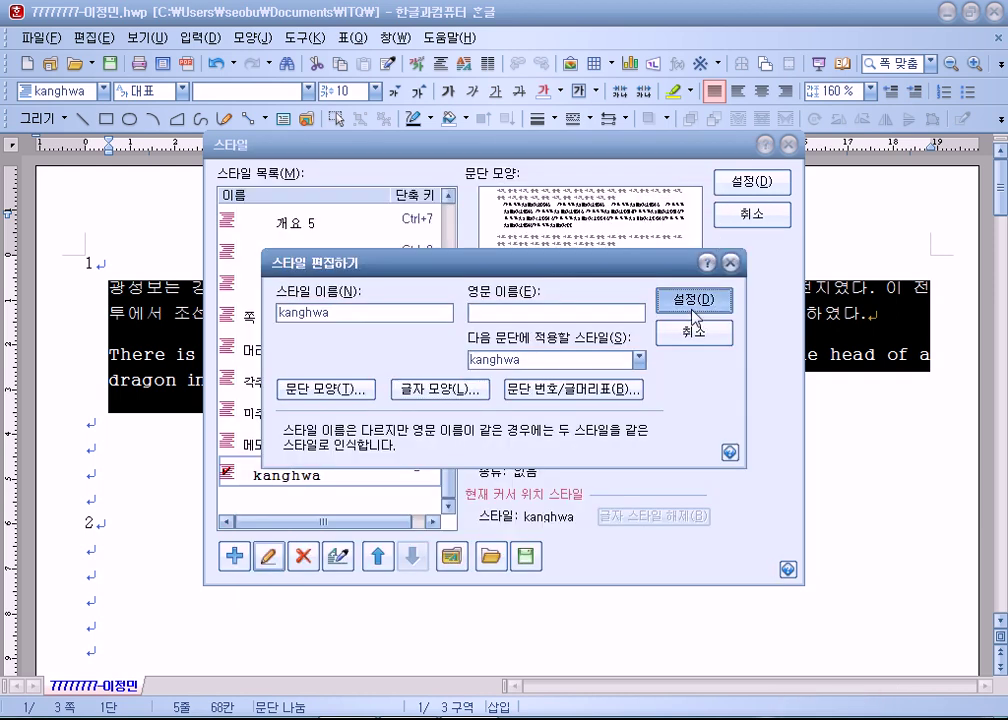
{"action": "left_click", "coordinate": [694, 303]}
{"action": "left_click", "coordinate": [756, 186]}
{"action": "left_click", "coordinate": [320, 314]}
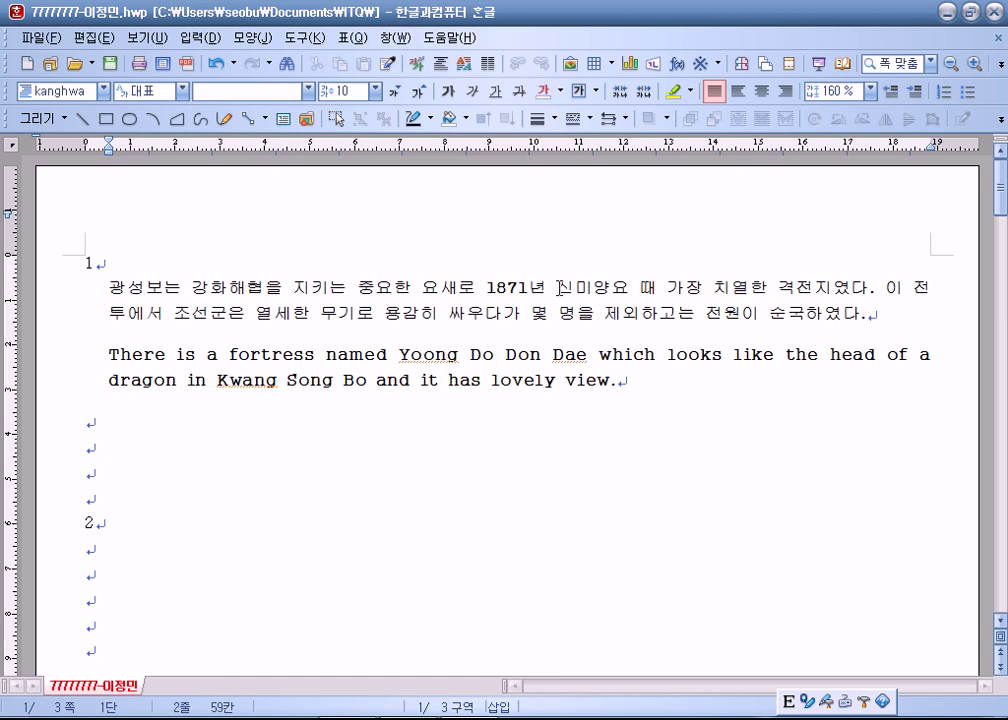
Insert 의 after 1871년 in the Korean paragraph, then move to the empty line below.
{"action": "left_click", "coordinate": [553, 287]}
{"action": "key", "text": "Hangul"}
{"action": "type", "text": "으ㅣ"}
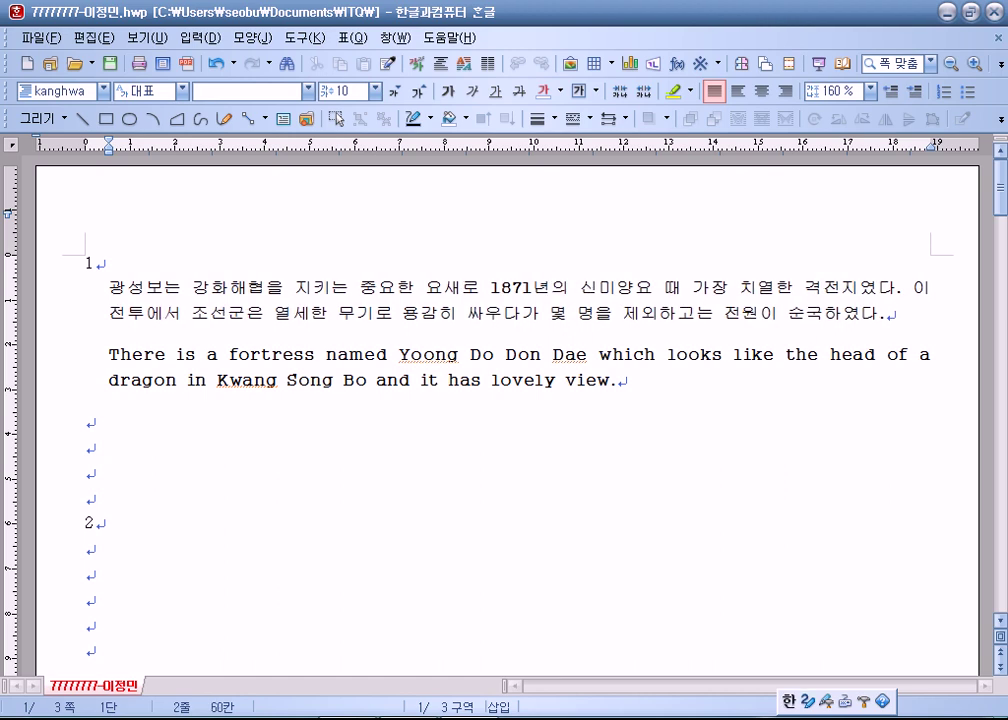
{"action": "left_click", "coordinate": [572, 294]}
{"action": "left_click", "coordinate": [508, 313]}
{"action": "left_click", "coordinate": [580, 405]}
{"action": "left_click", "coordinate": [166, 413]}
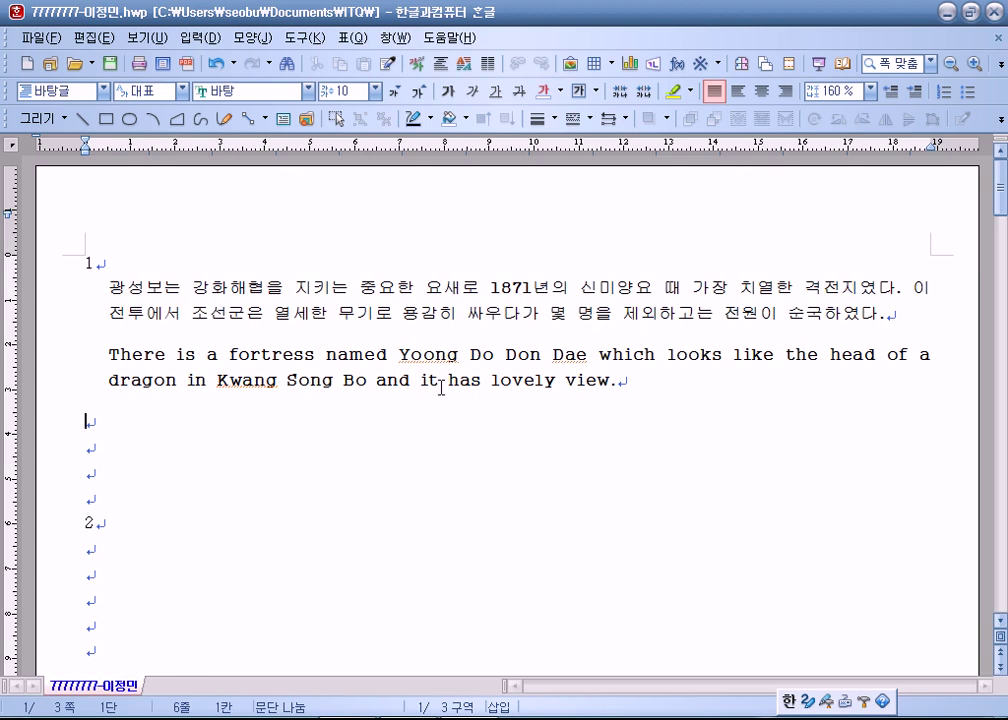
{"action": "scroll", "coordinate": [387, 380], "scroll_direction": "down", "scroll_amount": 5}
Insert a 6-row by 5-column table, treated as a character, under answer 2.
{"action": "left_click", "coordinate": [90, 262]}
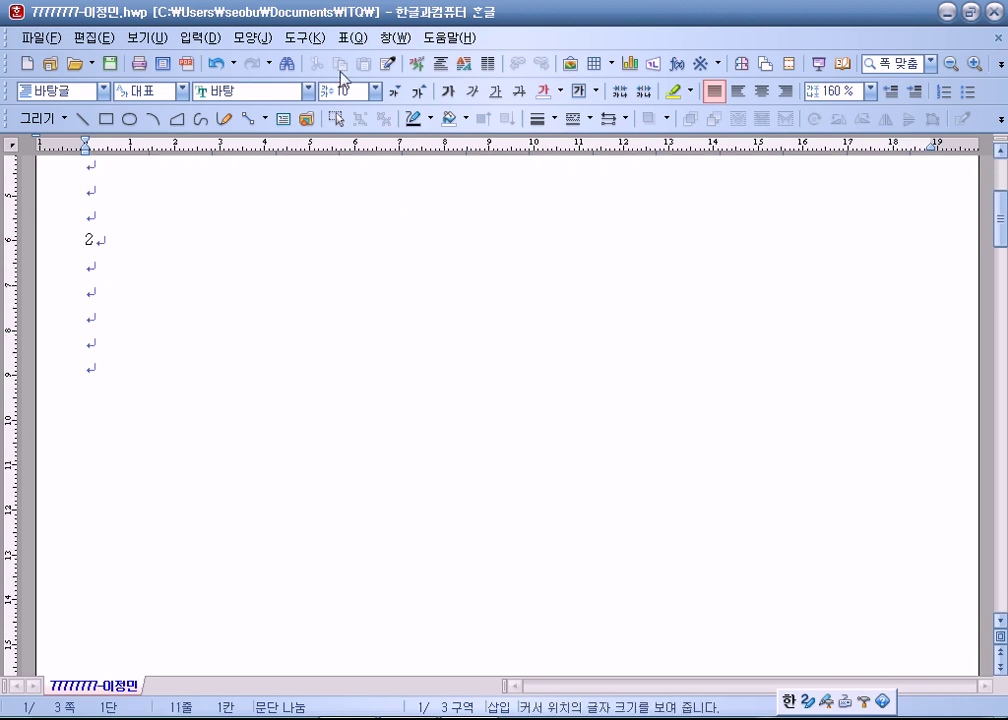
{"action": "left_click", "coordinate": [350, 39]}
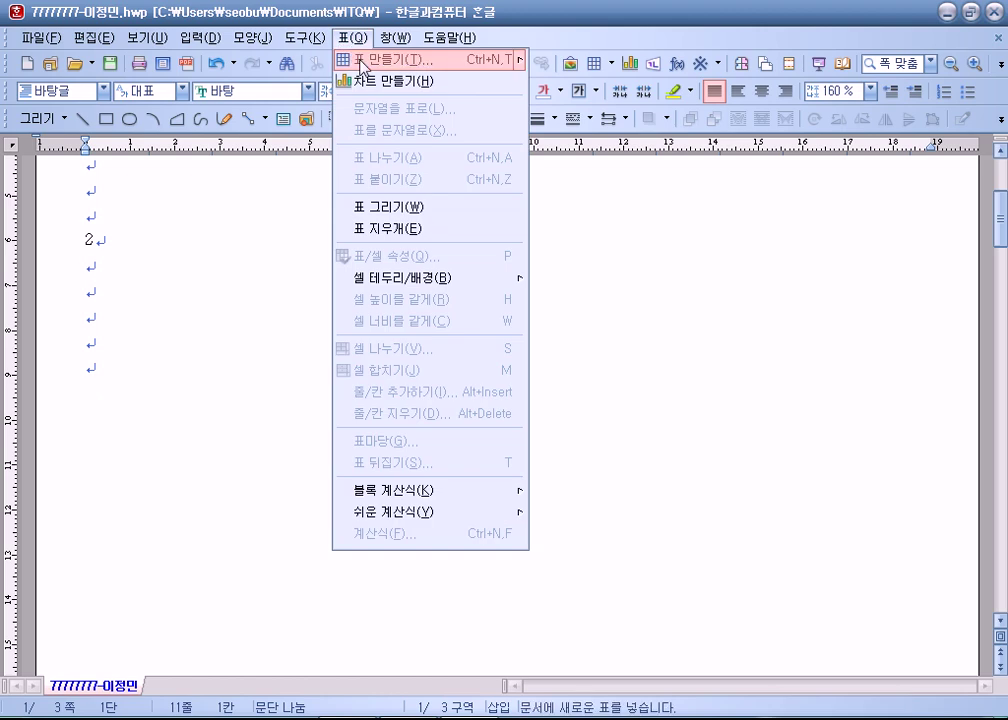
{"action": "left_click", "coordinate": [361, 66]}
{"action": "left_click_drag", "start_coordinate": [430, 264], "coordinate": [437, 194]}
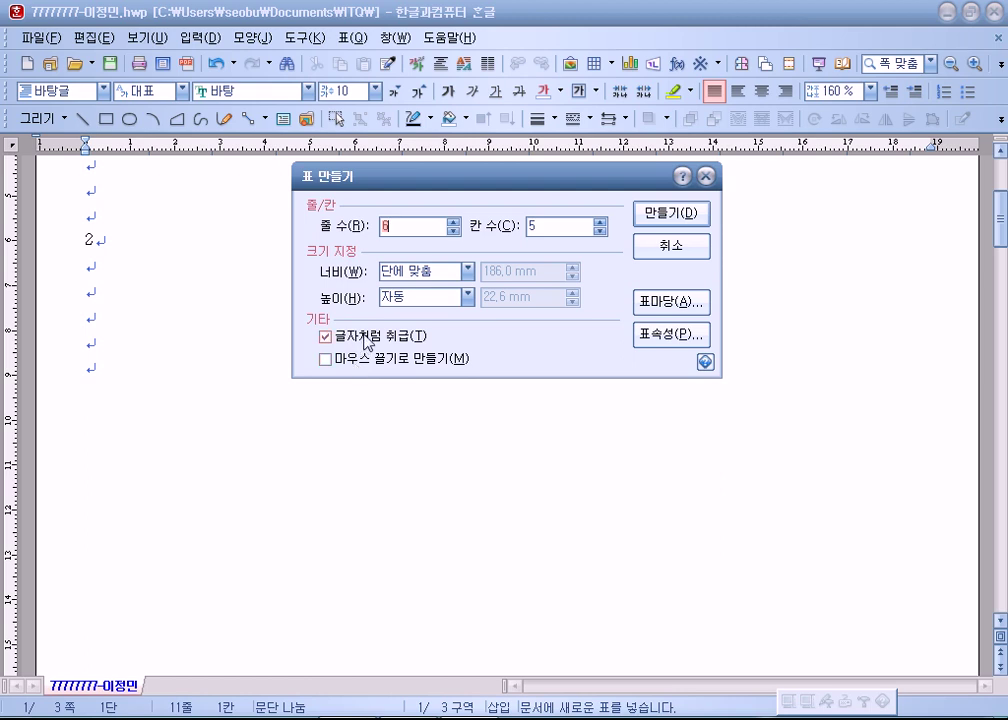
{"action": "left_click", "coordinate": [345, 336]}
{"action": "left_click", "coordinate": [393, 334]}
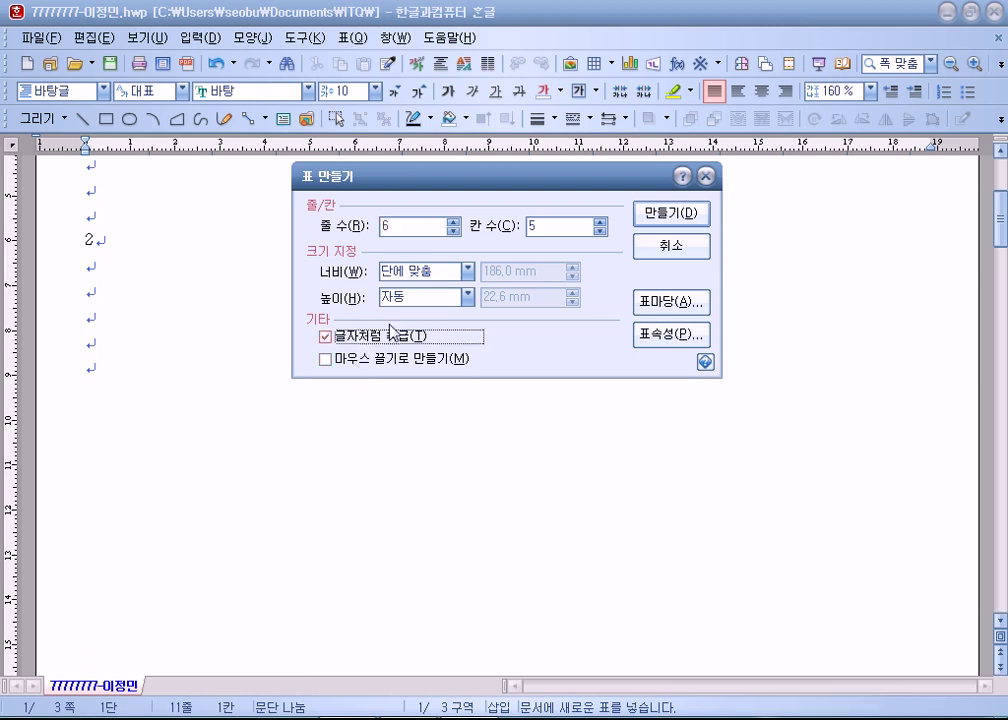
{"action": "left_click", "coordinate": [645, 216]}
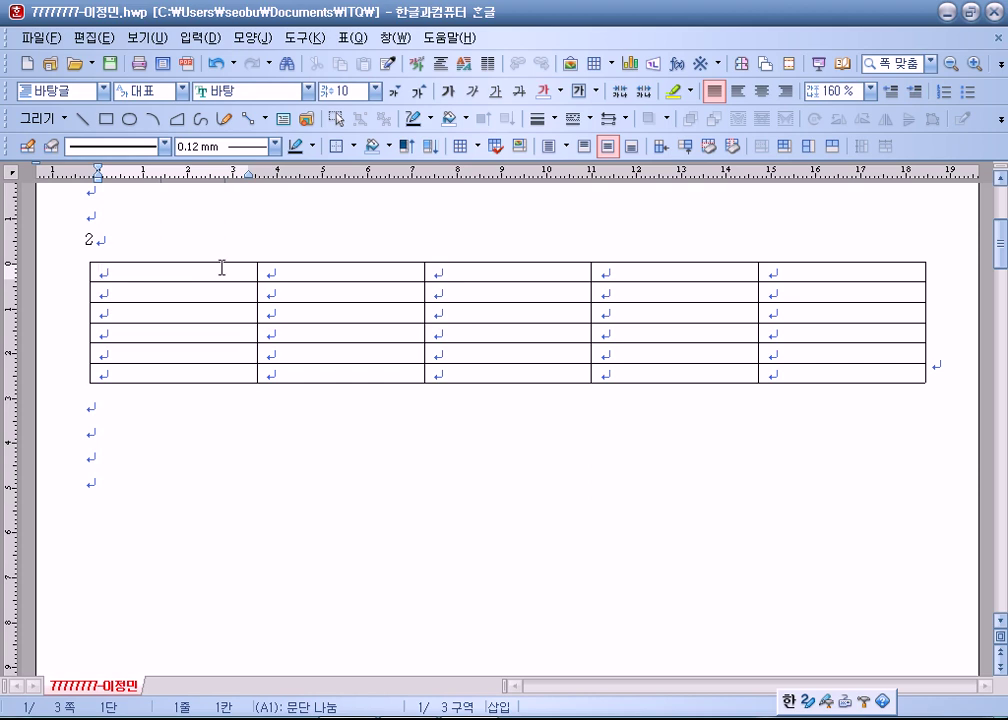
Type 구분 in the first cell and set all table cells to 돋움, centred.
{"action": "type", "text": "구분"}
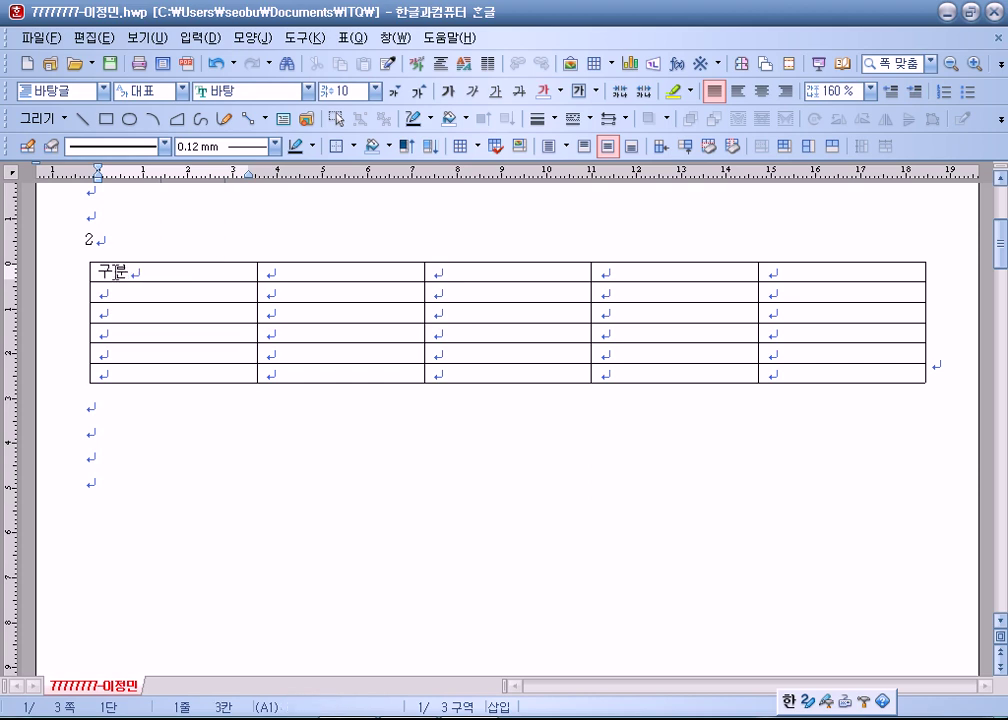
{"action": "left_click_drag", "start_coordinate": [136, 270], "coordinate": [828, 381]}
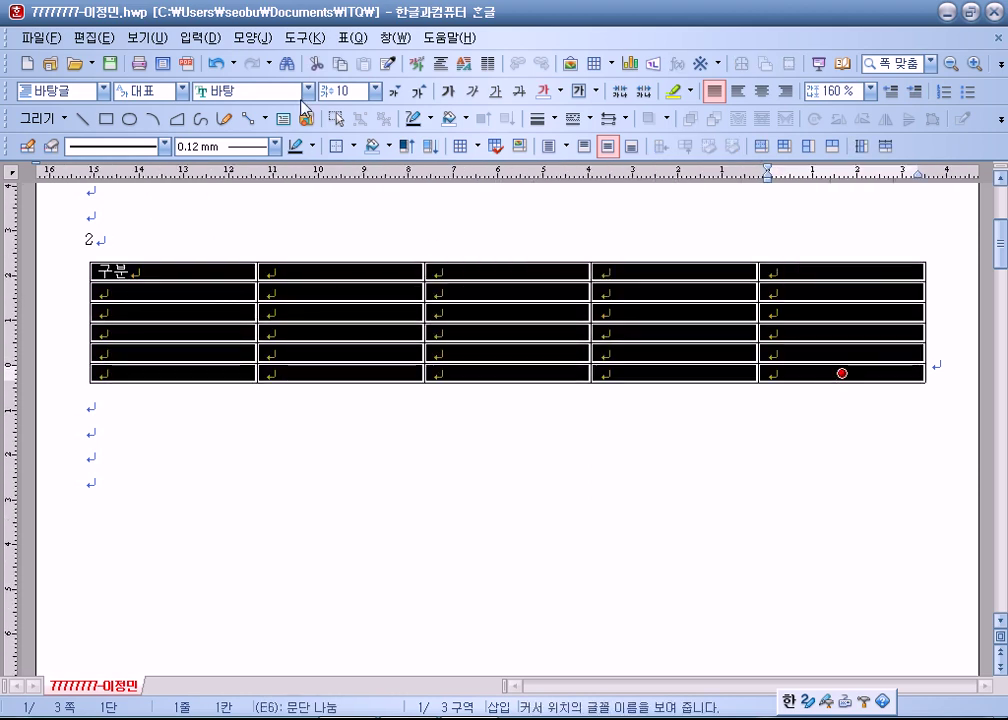
{"action": "left_click", "coordinate": [308, 91]}
{"action": "left_click", "coordinate": [264, 162]}
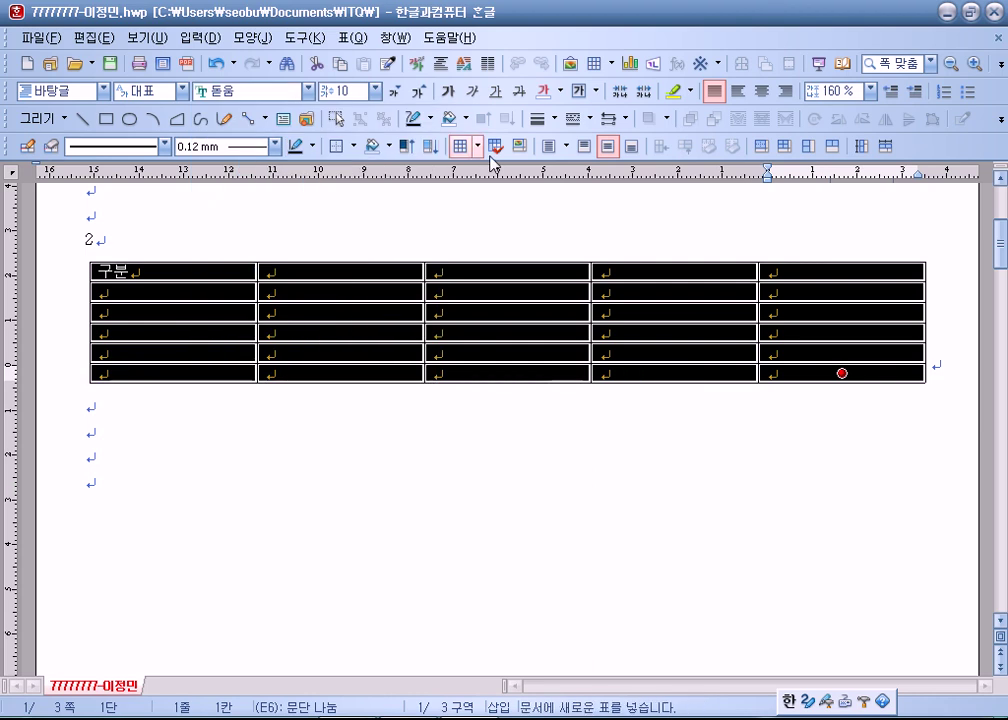
{"action": "left_click", "coordinate": [762, 93]}
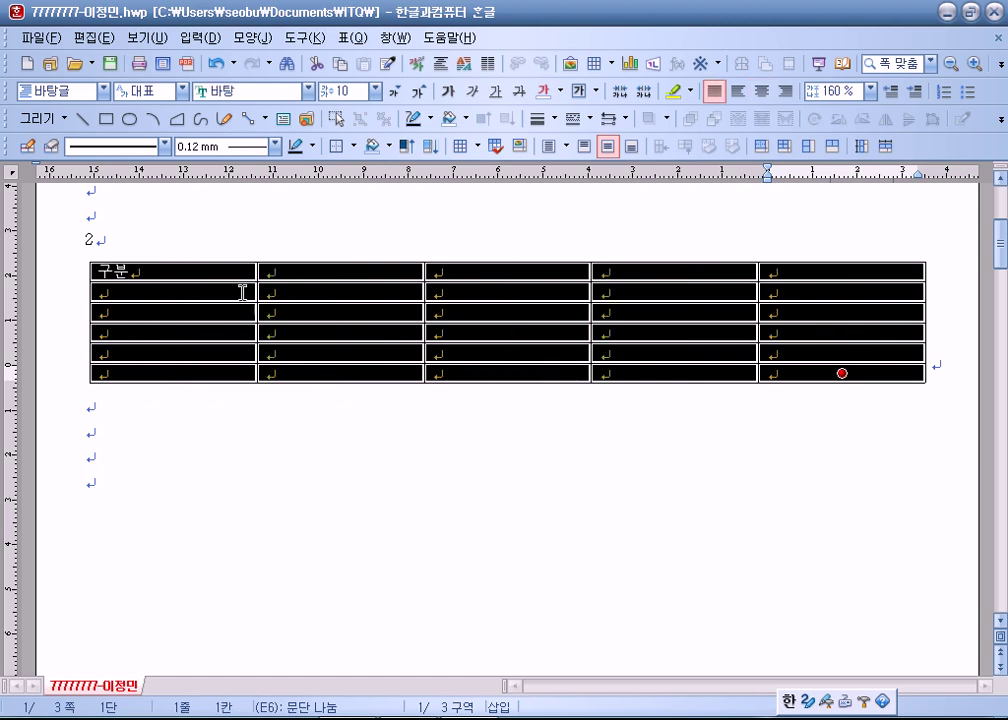
Enter the year headings 2008년, 2009년 and 2010년 across the header row.
{"action": "left_click", "coordinate": [270, 272]}
{"action": "type", "text": "2008ㄴ"}
{"action": "key", "text": "Tab"}
{"action": "type", "text": "2009년"}
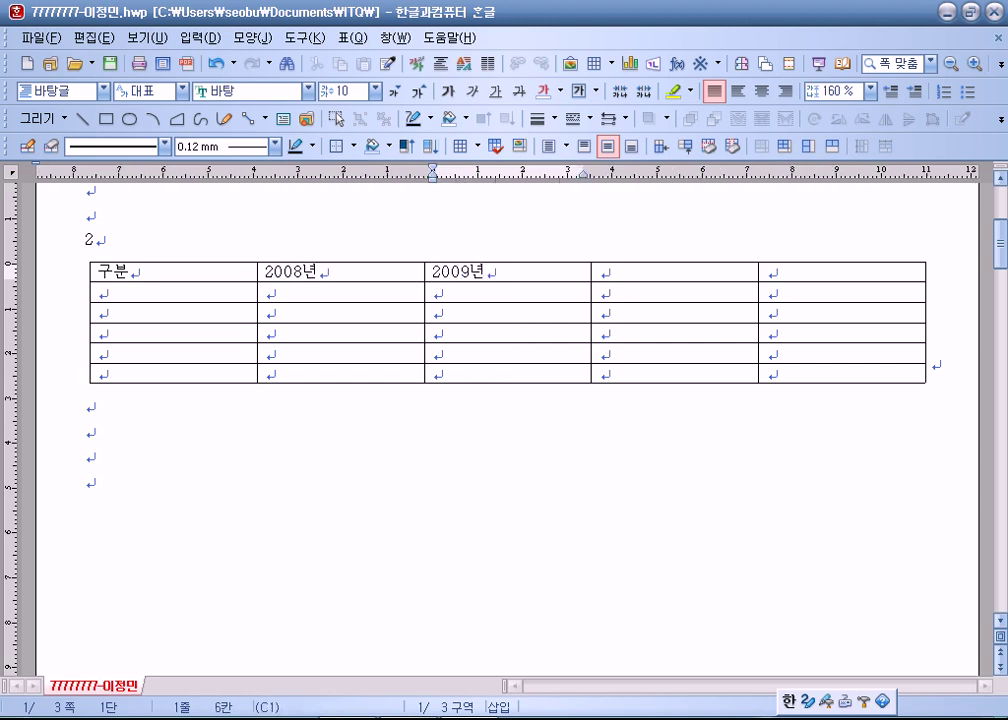
{"action": "left_click_drag", "start_coordinate": [414, 276], "coordinate": [675, 272]}
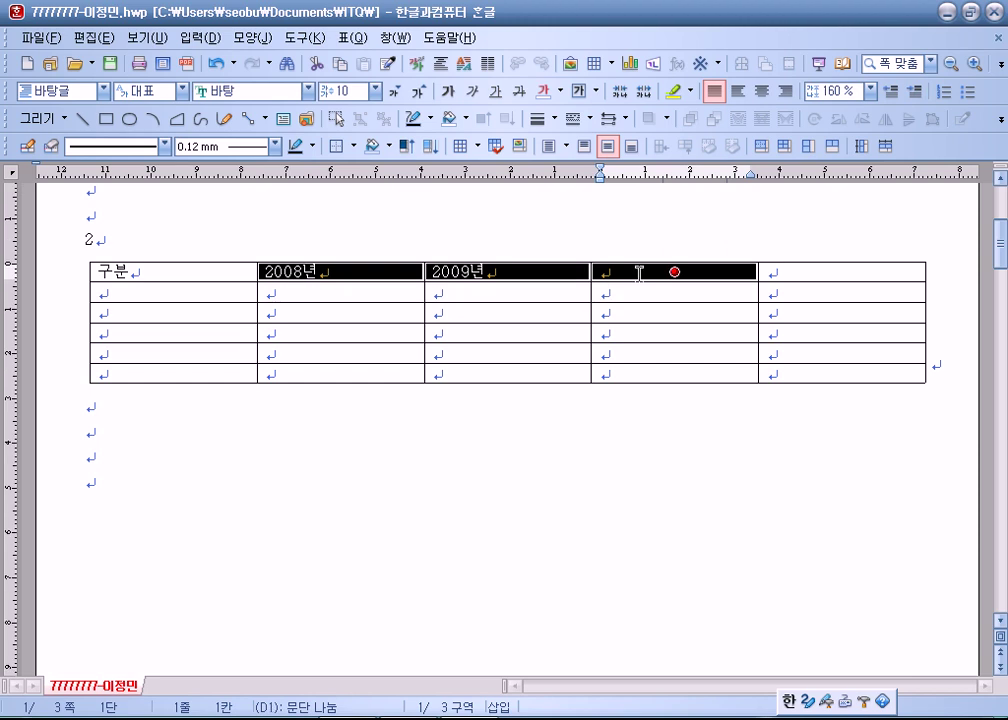
{"action": "type", "text": "2010년"}
{"action": "key", "text": "Tab"}
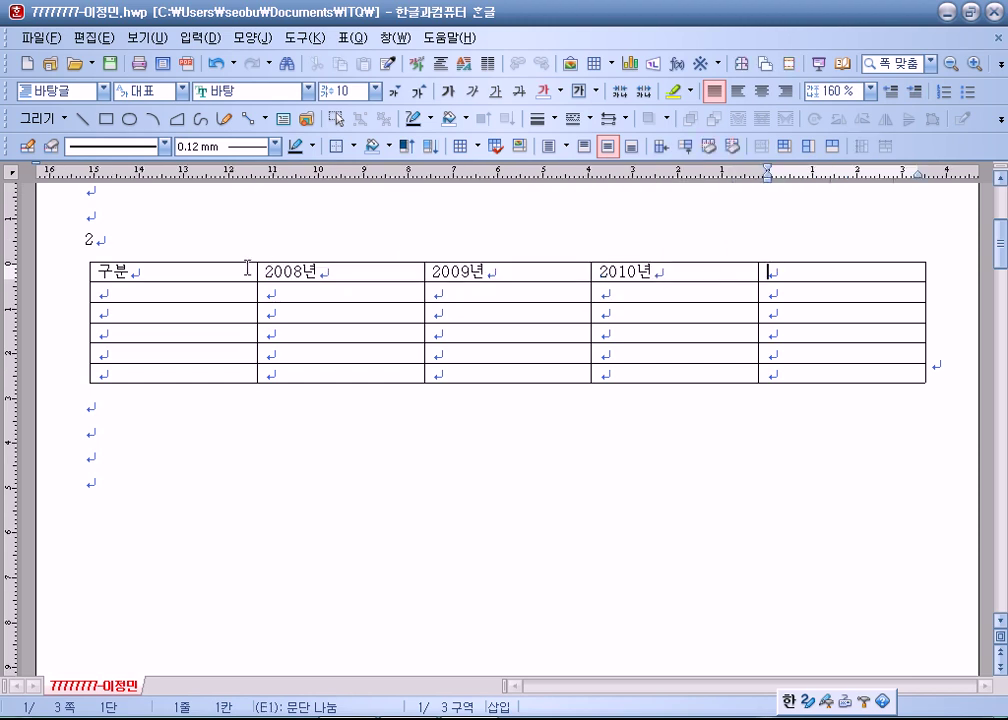
Split the last column into two columns and make all column widths equal.
{"action": "left_click_drag", "start_coordinate": [785, 270], "coordinate": [784, 368]}
{"action": "key", "text": "s"}
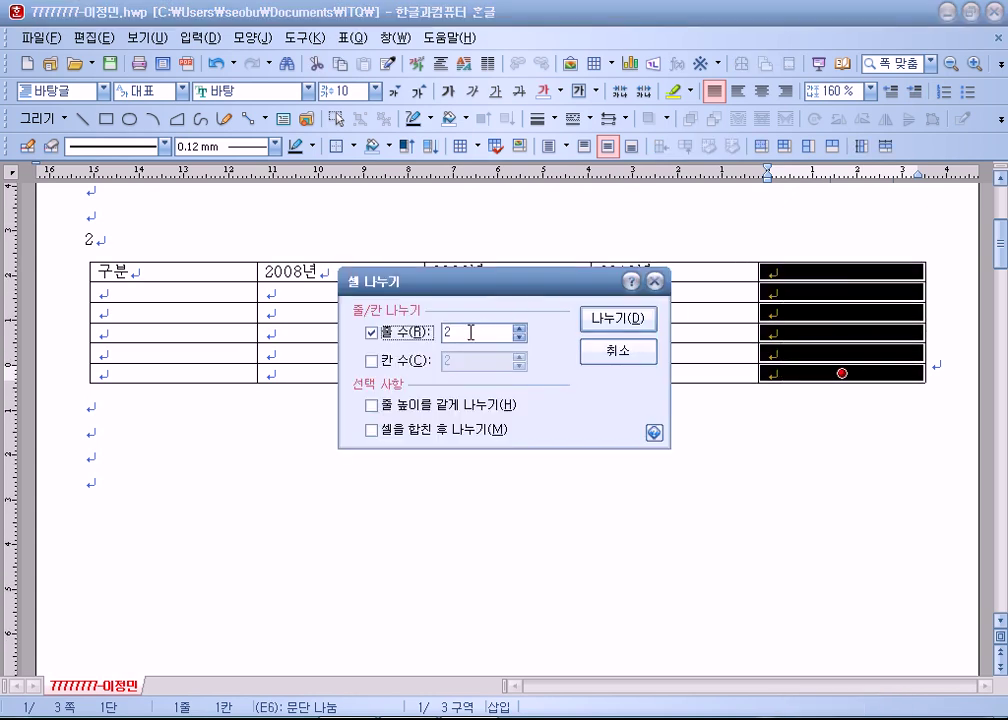
{"action": "left_click", "coordinate": [390, 362]}
{"action": "left_click", "coordinate": [408, 335]}
{"action": "left_click", "coordinate": [592, 318]}
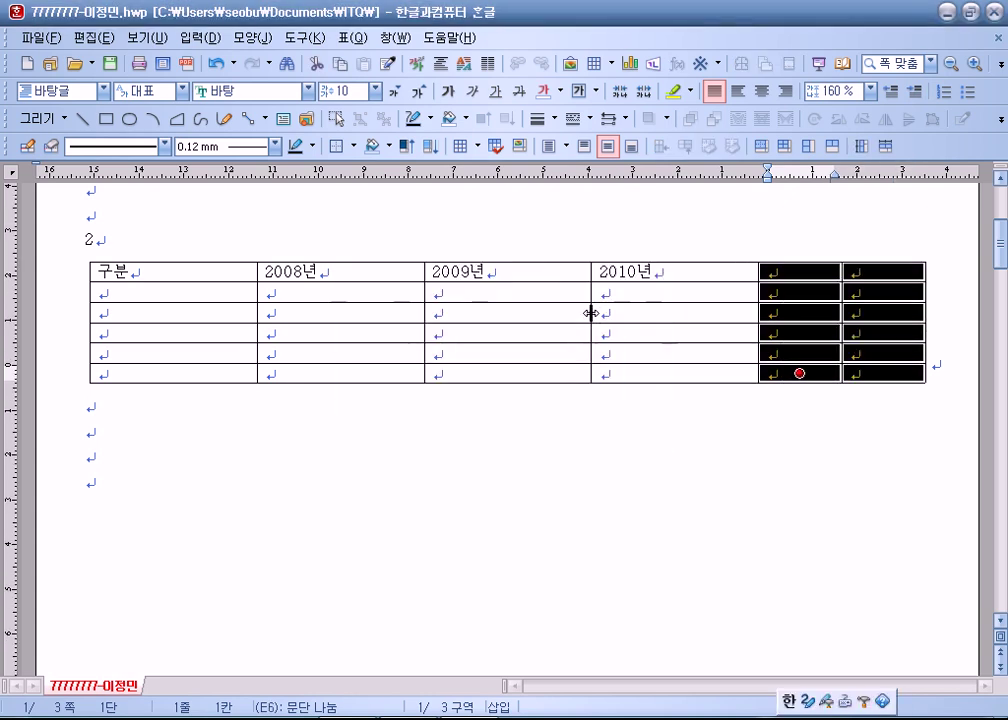
{"action": "left_click_drag", "start_coordinate": [250, 272], "coordinate": [886, 373]}
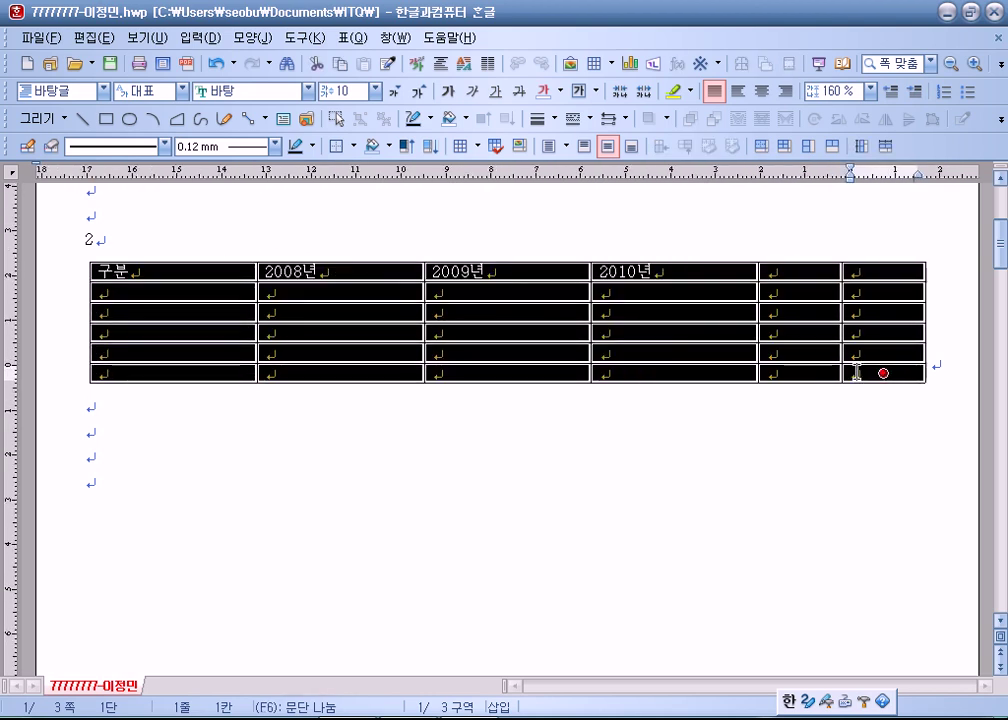
{"action": "right_click", "coordinate": [880, 369]}
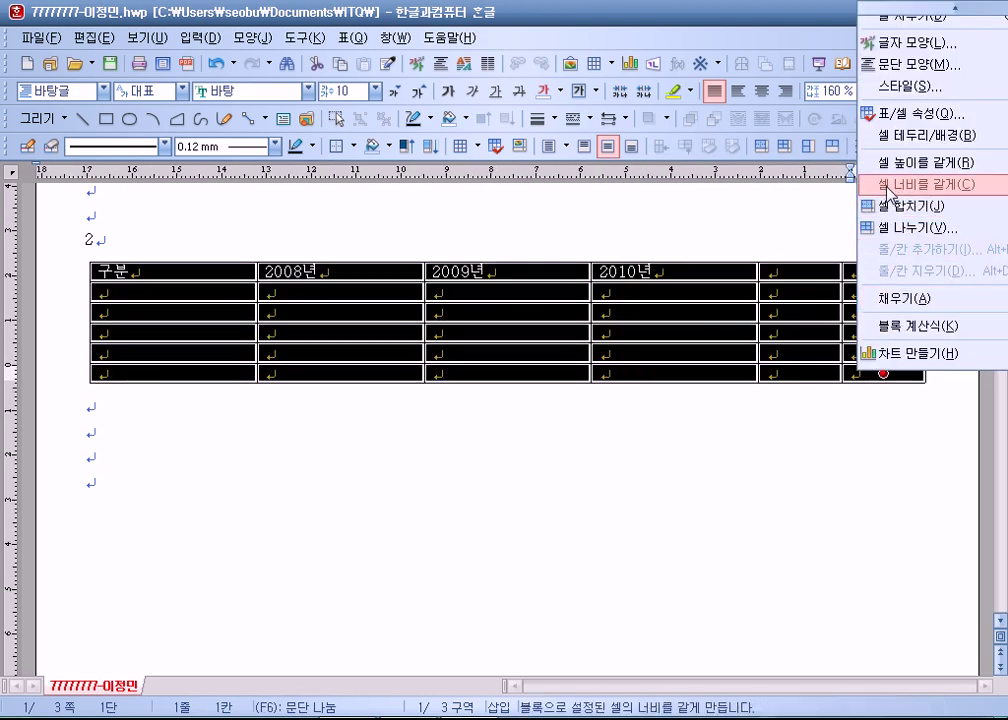
{"action": "left_click", "coordinate": [887, 185]}
Auto-fill 2011년, type 합계 in the last header cell, and start the 마니산 label.
{"action": "left_click", "coordinate": [668, 272]}
{"action": "left_click_drag", "start_coordinate": [440, 272], "coordinate": [692, 267]}
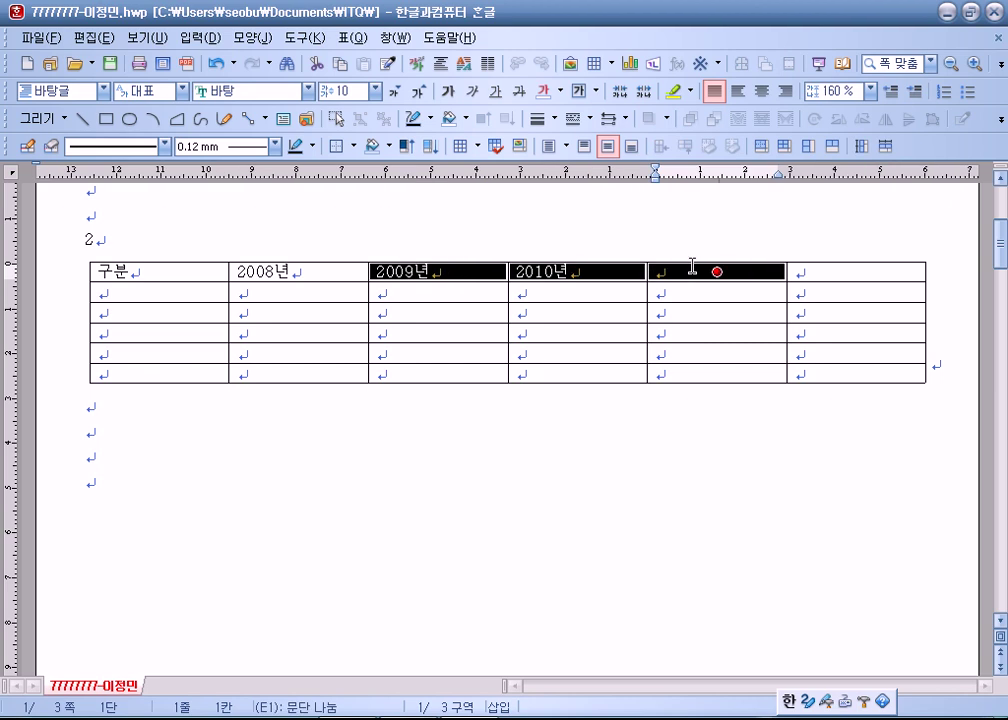
{"action": "key", "text": "a"}
{"action": "left_click", "coordinate": [815, 271]}
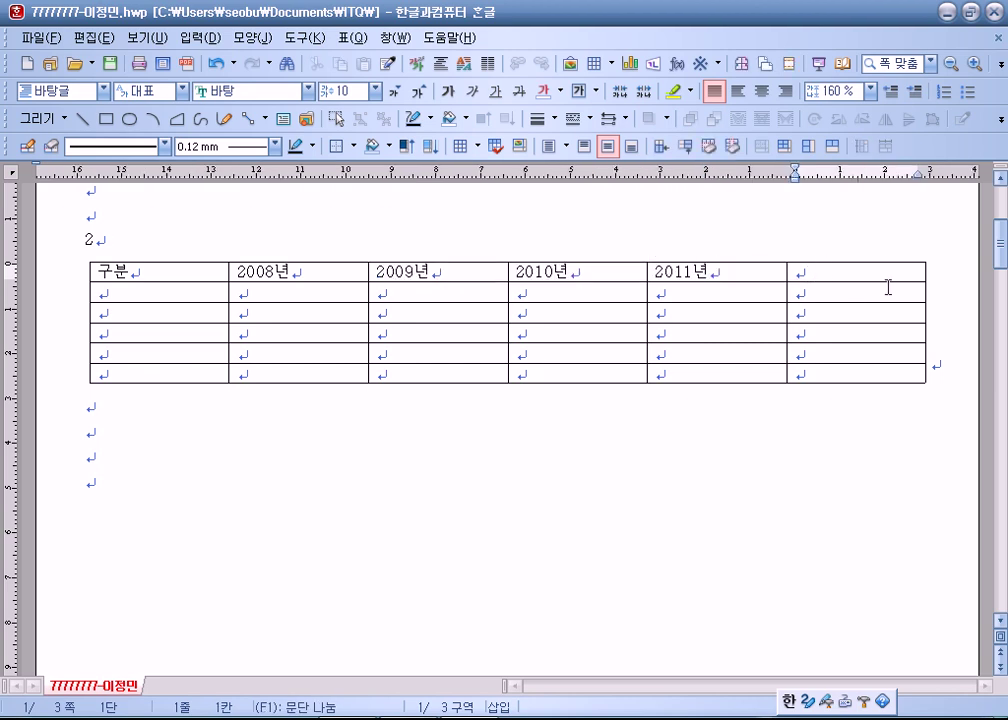
{"action": "type", "text": "하"}
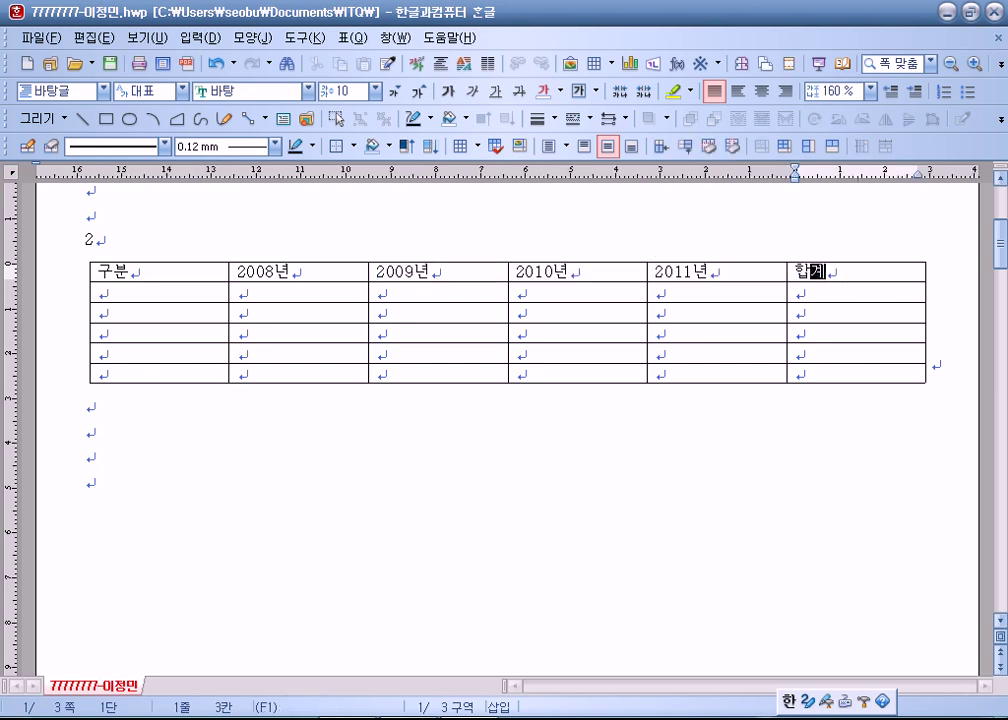
{"action": "type", "text": "계"}
{"action": "key", "text": "Tab"}
{"action": "type", "text": "마니사"}
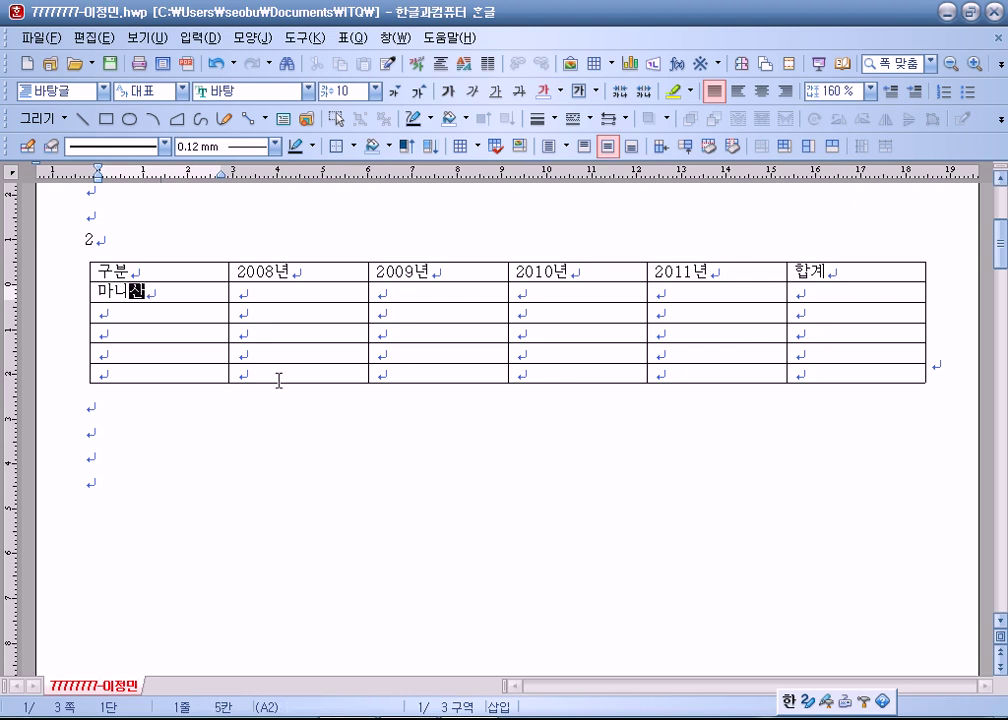
Delete the spare last row of the table.
{"action": "left_click_drag", "start_coordinate": [189, 371], "coordinate": [853, 371]}
{"action": "key", "text": "s"}
{"action": "key", "text": "Escape"}
{"action": "key", "text": "Delete"}
{"action": "key", "text": "Tab"}
{"action": "key", "text": "Return"}
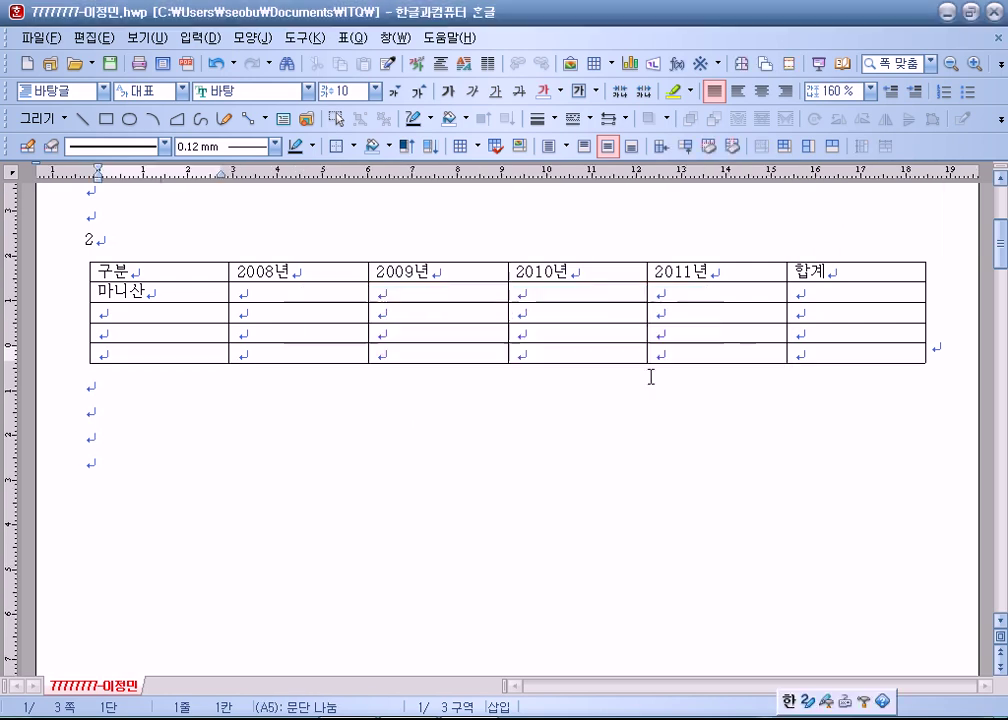
Type the row labels 전등사, 보문사 and 고인돌 in the first column.
{"action": "key", "text": "Down"}
{"action": "type", "text": "전등사"}
{"action": "key", "text": "Down"}
{"action": "type", "text": "qhanbs"}
{"action": "key", "text": "BackSpace"}
{"action": "key", "text": "BackSpace"}
{"action": "key", "text": "BackSpace"}
{"action": "key", "text": "BackSpace"}
{"action": "type", "text": "문사"}
{"action": "left_click", "coordinate": [97, 353]}
{"action": "type", "text": "고인돌"}
Enter the 마니산 row's yearly figures, starting 132.5, 113.0 and 129.4.
{"action": "left_click", "coordinate": [238, 312]}
{"action": "left_click", "coordinate": [238, 292]}
{"action": "type", "text": "132.5"}
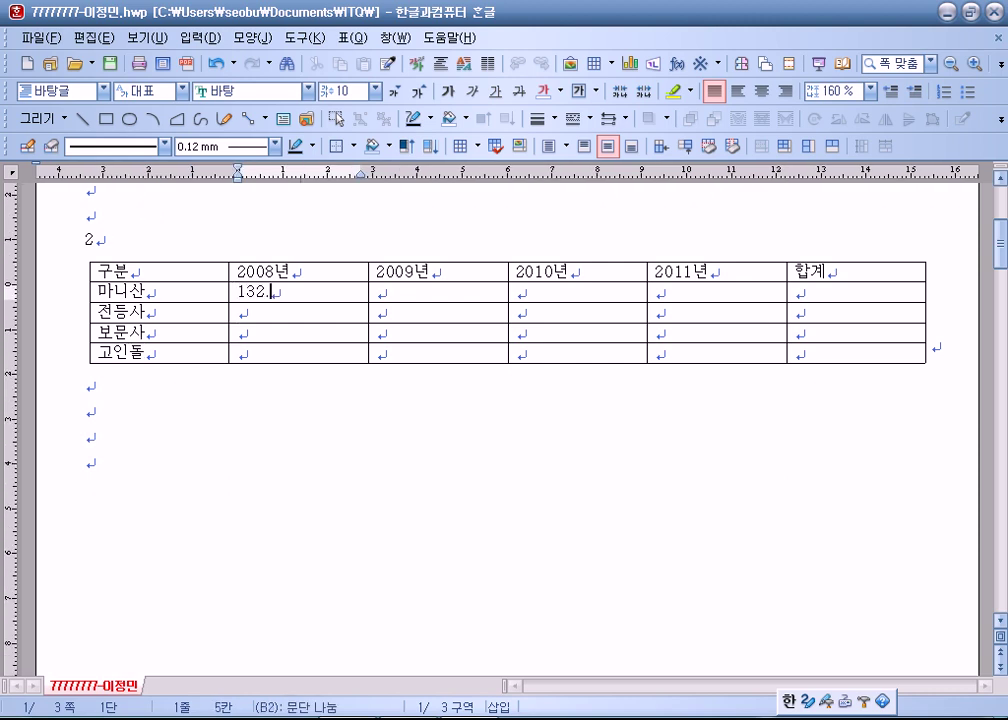
{"action": "key", "text": "Tab"}
{"action": "type", "text": "113.0"}
{"action": "key", "text": "Tab"}
{"action": "type", "text": "129.4"}
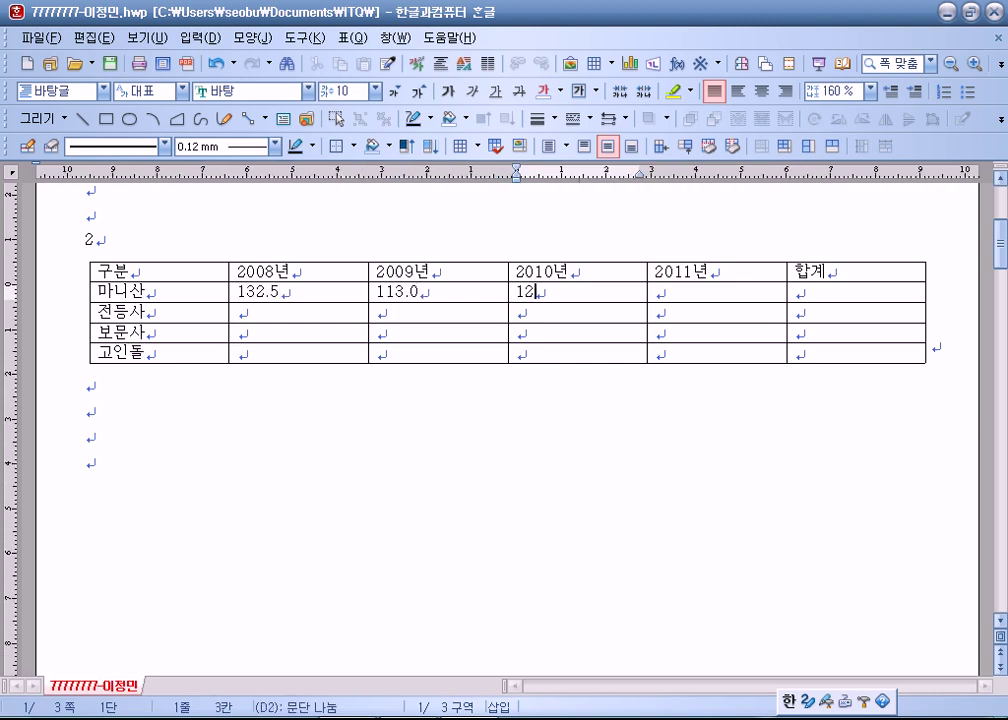
{"action": "key", "text": "Tab"}
{"action": "type", "text": "146"}
{"action": "type", "text": "3."}
{"action": "key", "text": "BackSpace"}
{"action": "type", "text": "."}
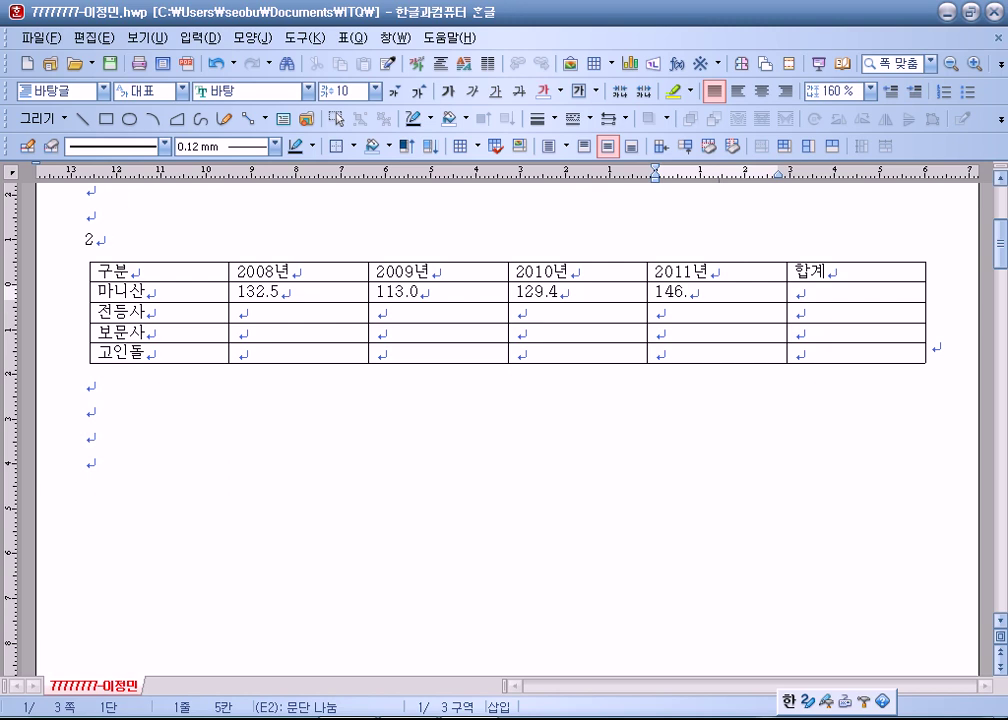
{"action": "type", "text": "8"}
Enter the 전등사 row's yearly figures, including 114.6 and 86.4.
{"action": "key", "text": "Tab"}
{"action": "key", "text": "Tab"}
{"action": "key", "text": "Tab"}
{"action": "type", "text": "10."}
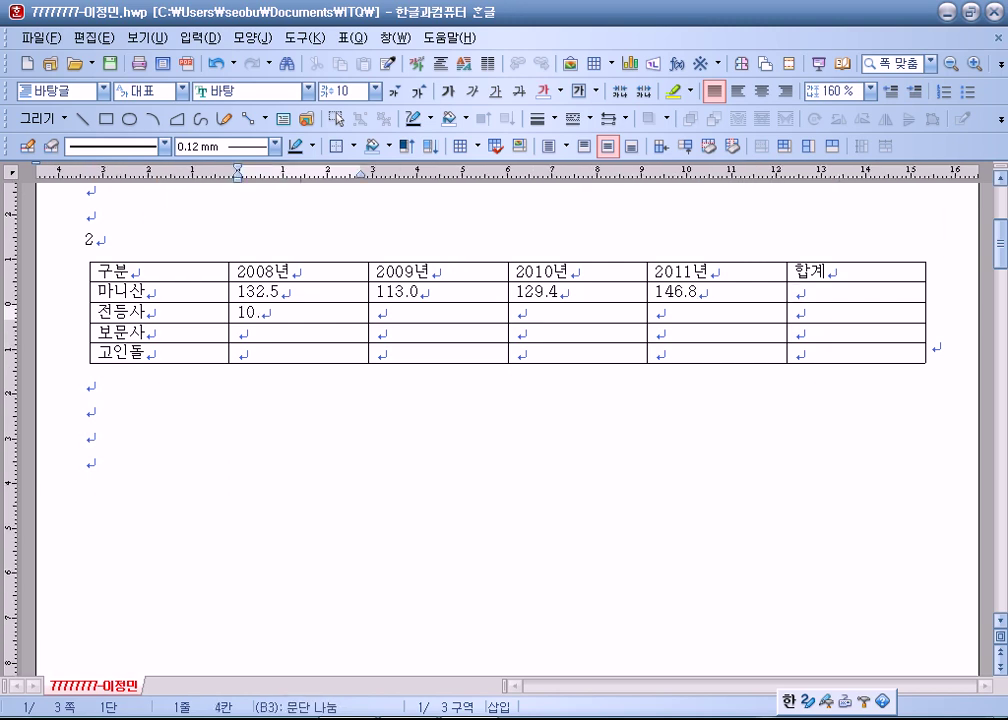
{"action": "key", "text": "BackSpace"}
{"action": "type", "text": "7.3"}
{"action": "key", "text": "Tab"}
{"action": "type", "text": "963"}
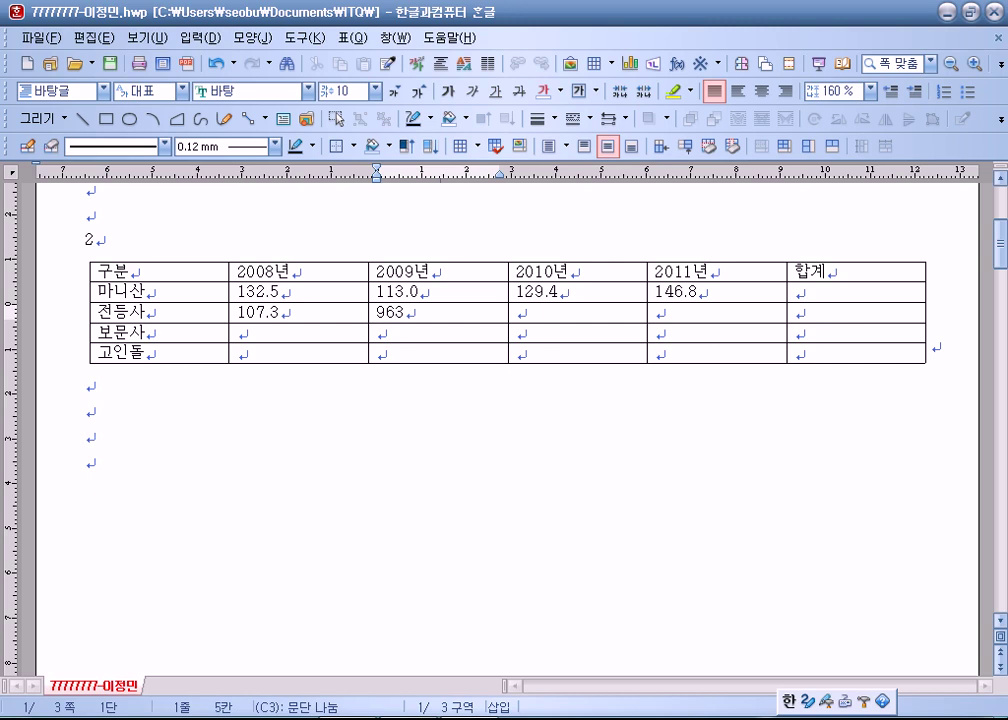
{"action": "type", "text": ".5"}
{"action": "key", "text": "Tab"}
{"action": "type", "text": "114.6"}
{"action": "key", "text": "Tab"}
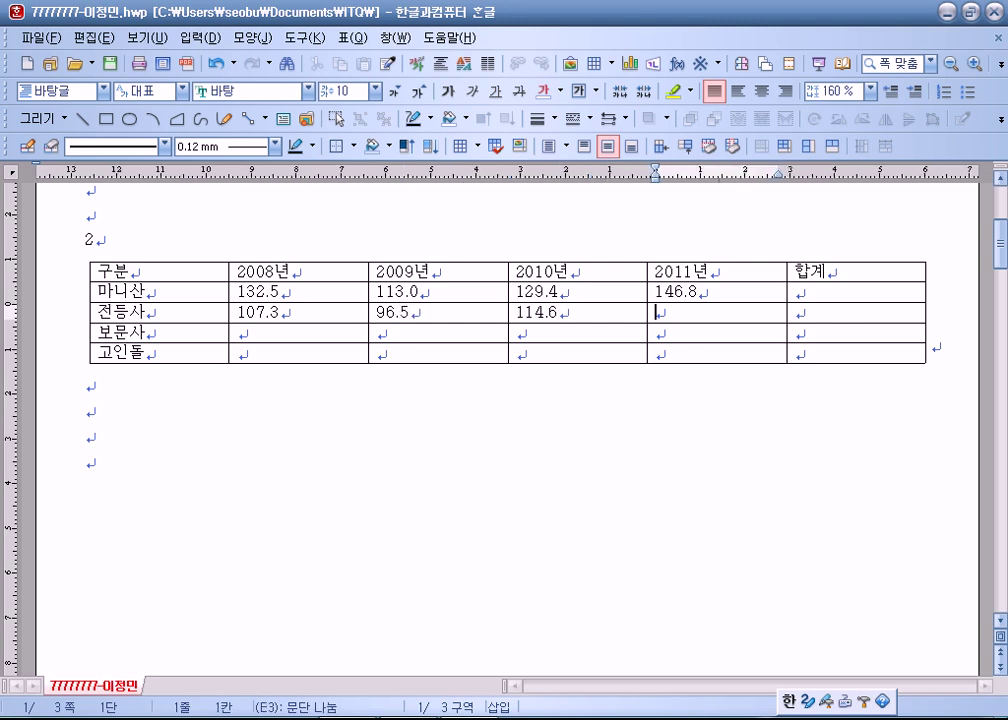
{"action": "type", "text": "86.4"}
Fill the 보문사 row (95.9, 88.7, 105.3, 89.5) and 고인돌 row (142.4, 131.5, 125.7, 150.4).
{"action": "key", "text": "Tab"}
{"action": "key", "text": "Tab"}
{"action": "key", "text": "Tab"}
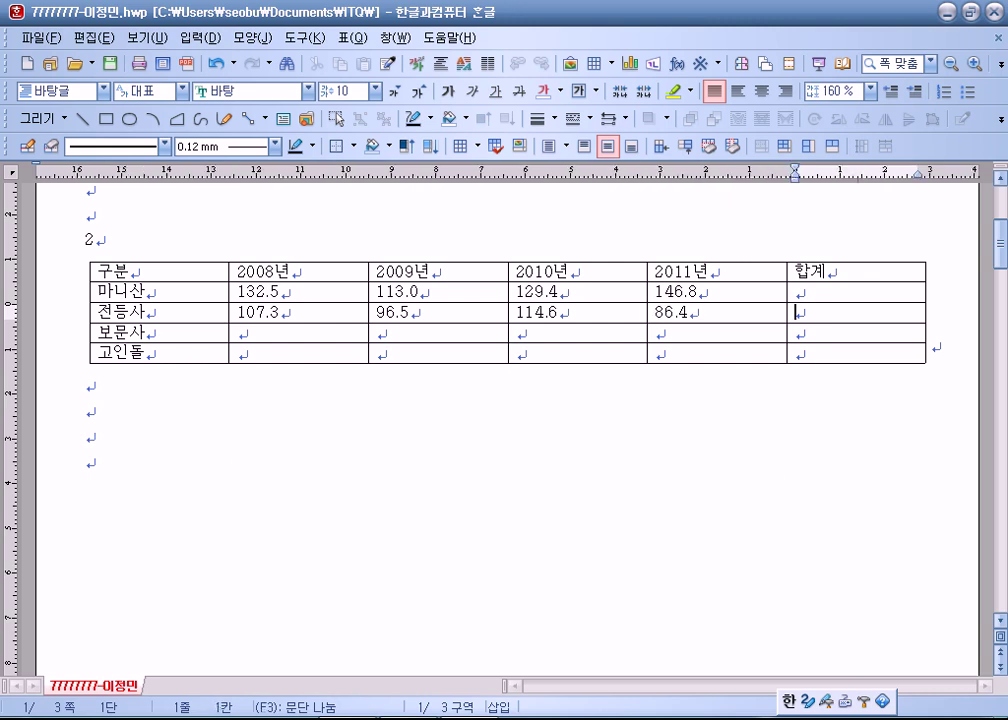
{"action": "type", "text": "95.9"}
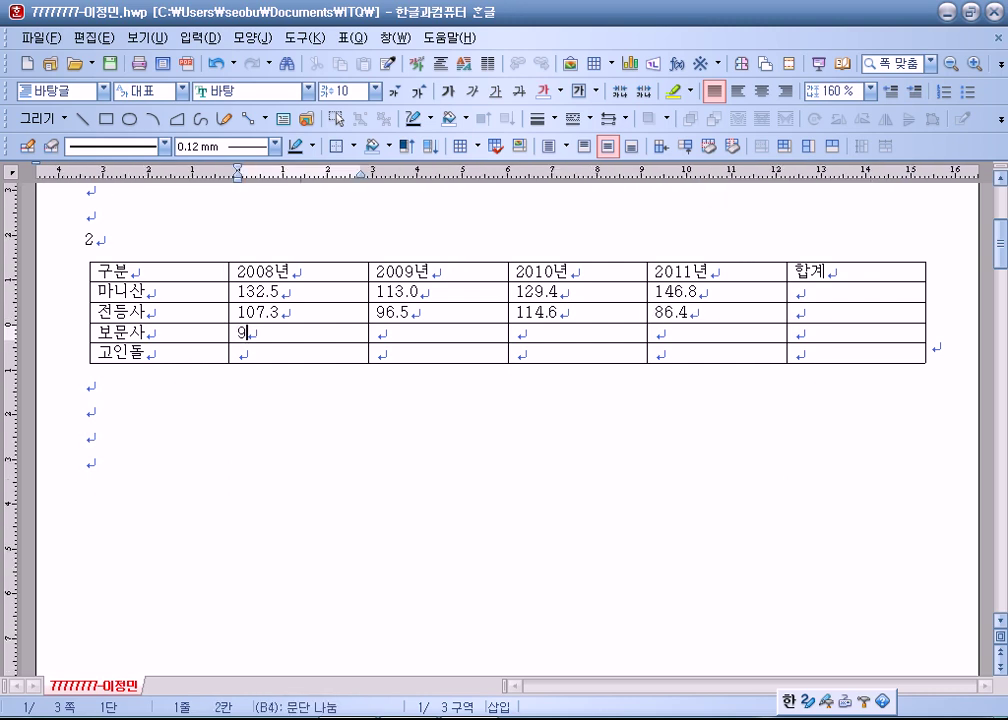
{"action": "key", "text": "Tab"}
{"action": "type", "text": "88.7"}
{"action": "key", "text": "Tab"}
{"action": "type", "text": "105.3"}
{"action": "key", "text": "Tab"}
{"action": "type", "text": "89.5"}
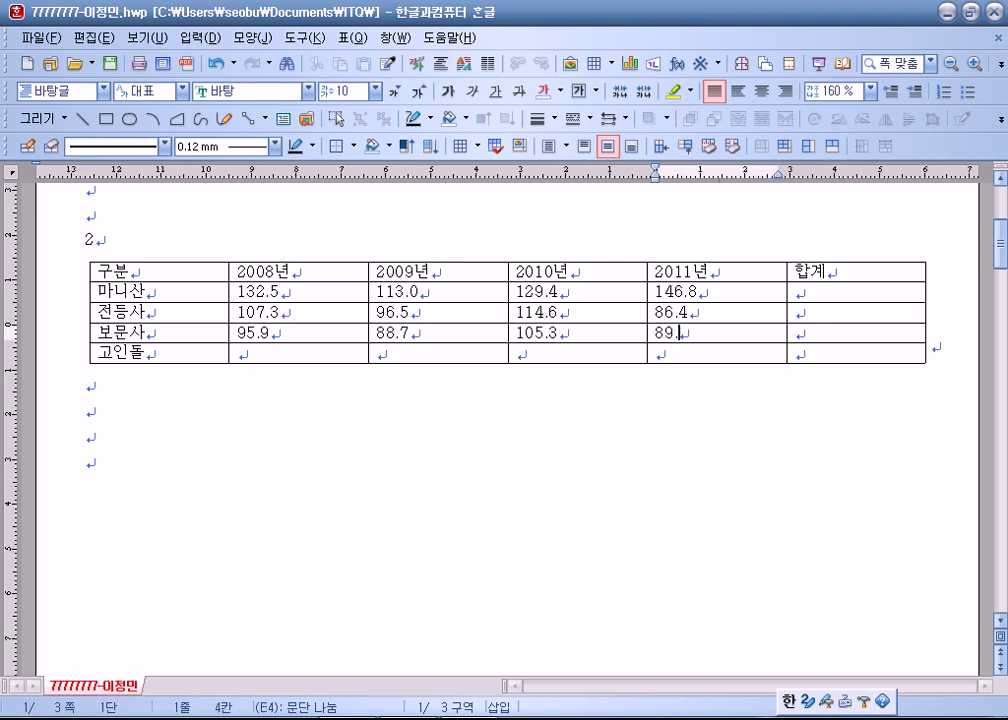
{"action": "key", "text": "Tab"}
{"action": "key", "text": "Tab"}
{"action": "key", "text": "Tab"}
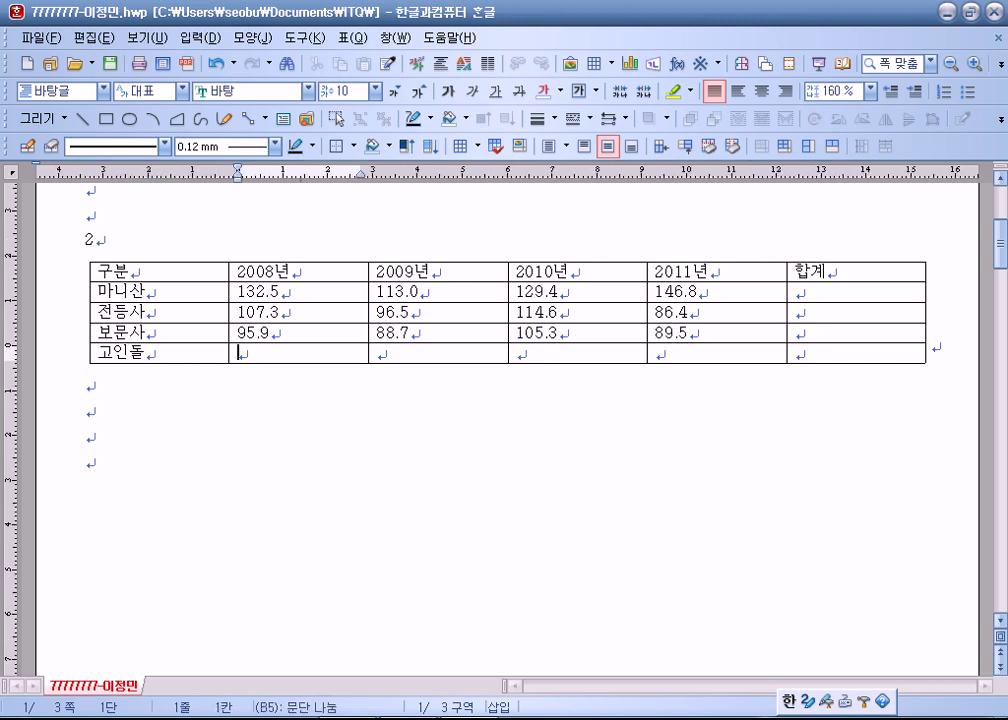
{"action": "type", "text": "142.4"}
{"action": "key", "text": "Tab"}
{"action": "type", "text": "131.5"}
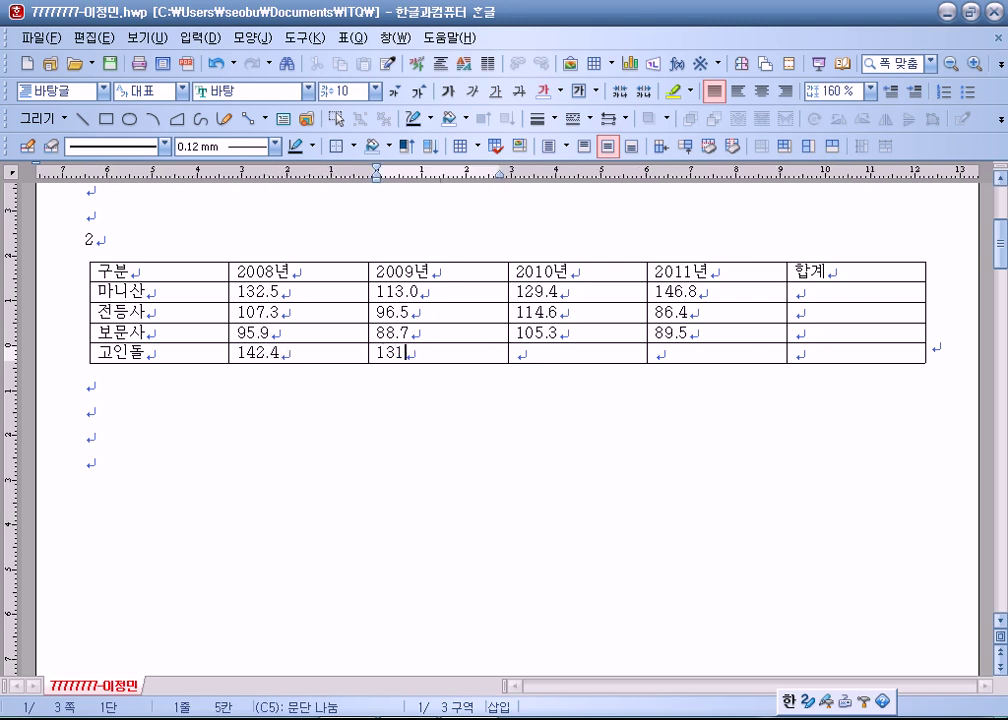
{"action": "key", "text": "Tab"}
{"action": "type", "text": "125.7"}
{"action": "key", "text": "Tab"}
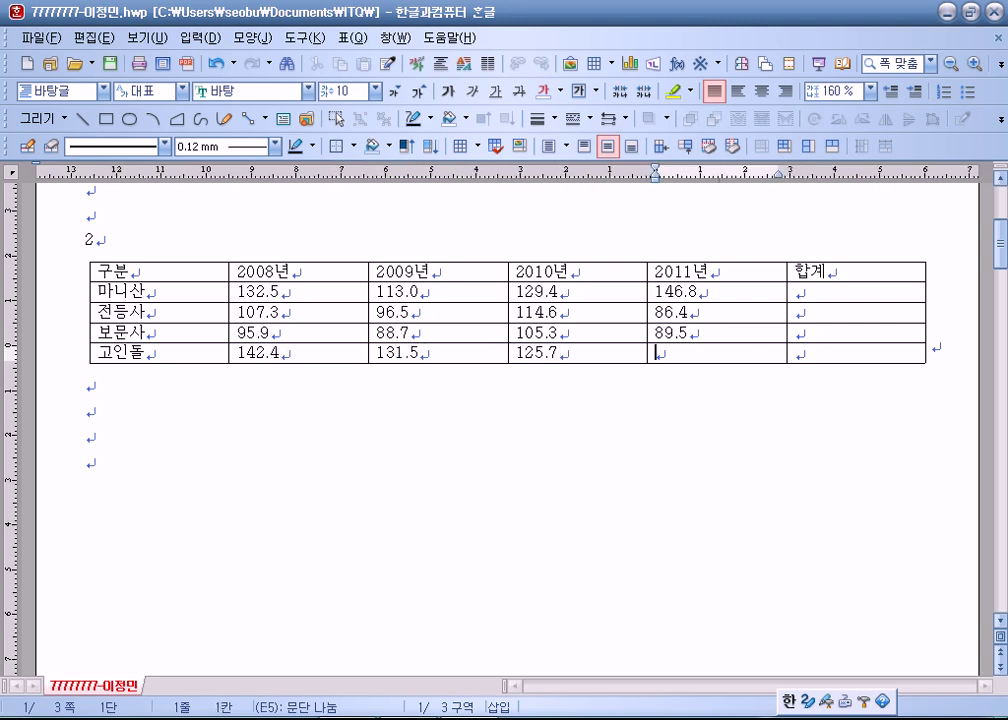
{"action": "type", "text": "150.4"}
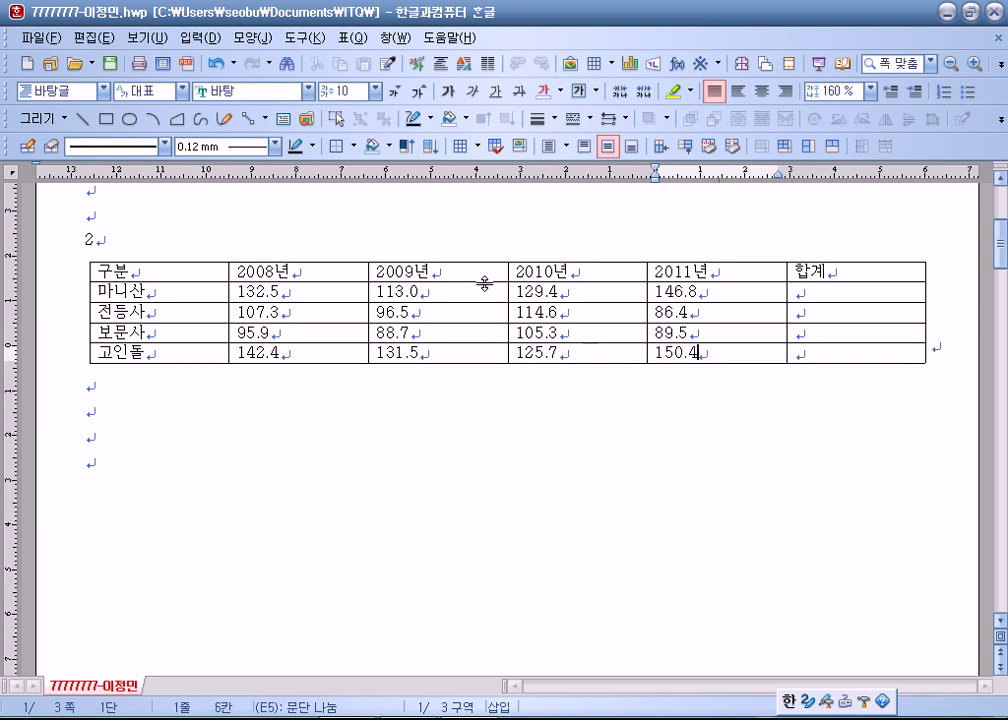
Select every table cell and centre all contents.
{"action": "left_click_drag", "start_coordinate": [176, 266], "coordinate": [461, 259]}
{"action": "left_click", "coordinate": [116, 266]}
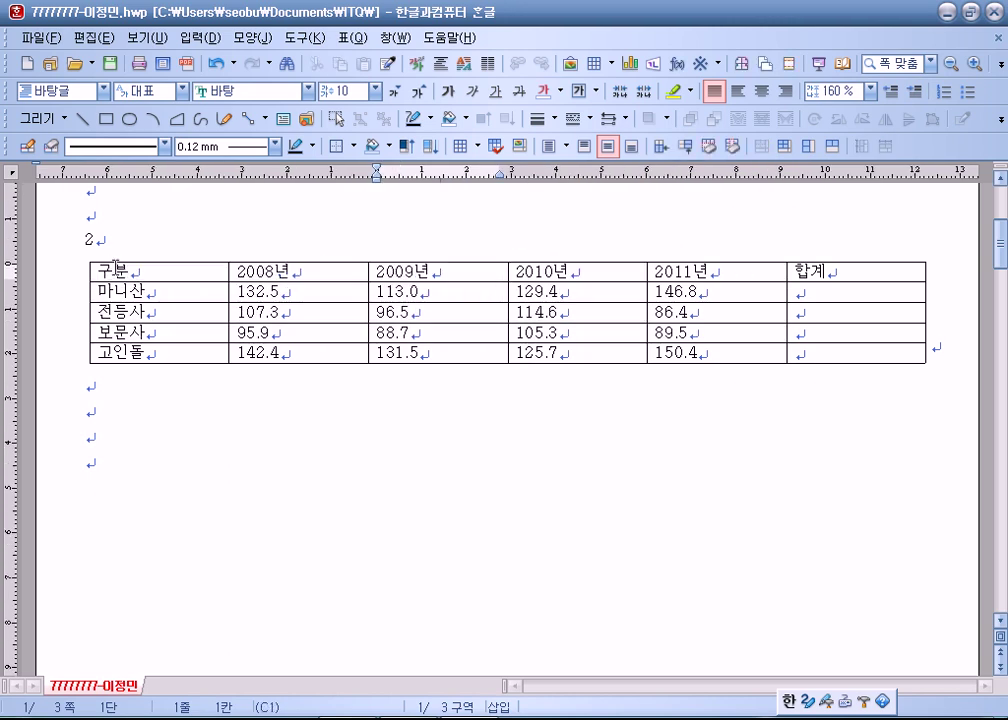
{"action": "left_click", "coordinate": [162, 272]}
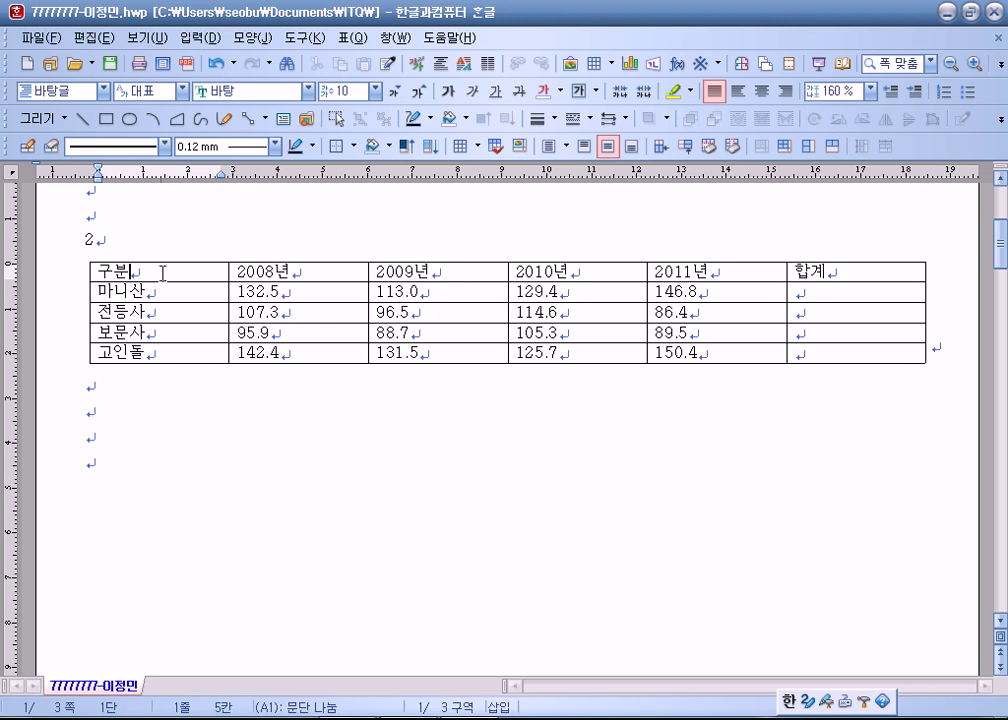
{"action": "left_click_drag", "start_coordinate": [162, 272], "coordinate": [832, 354]}
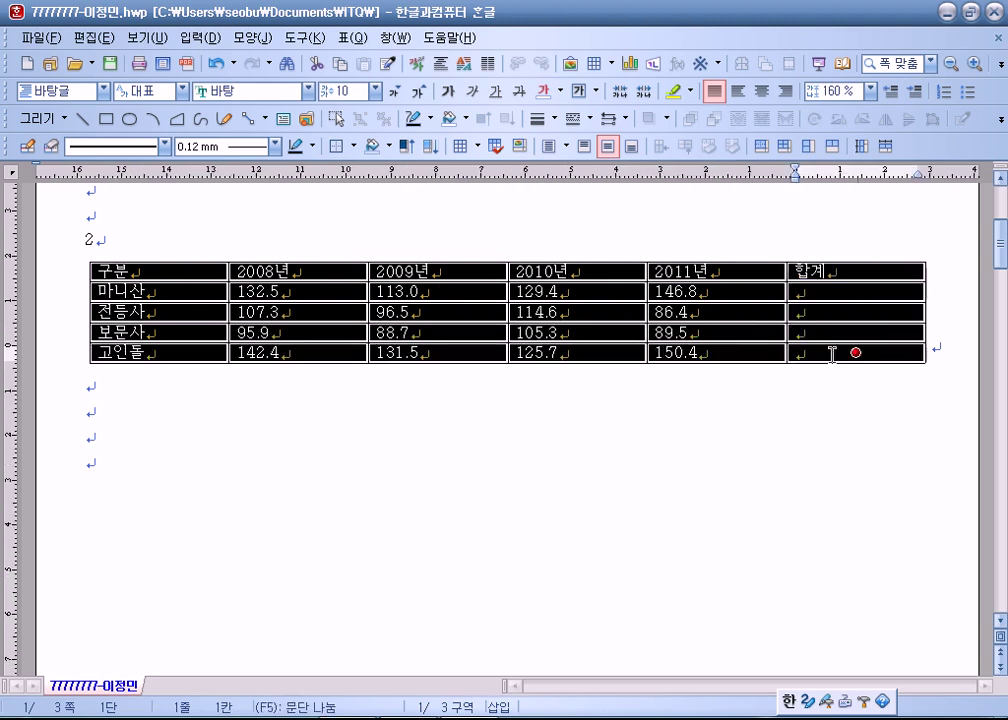
{"action": "left_click", "coordinate": [762, 91]}
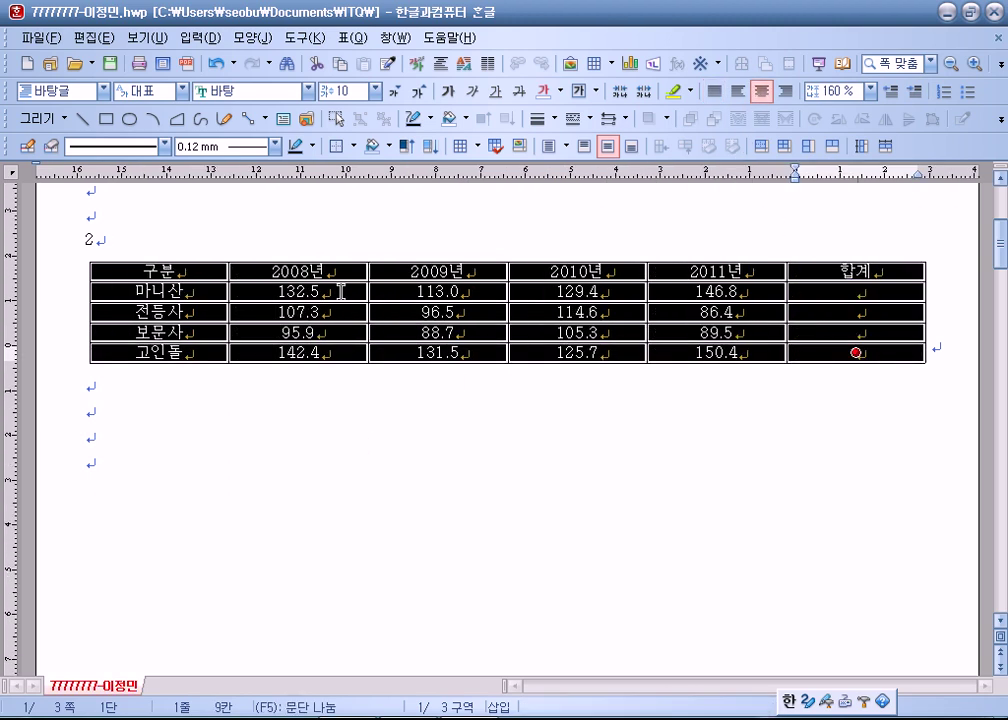
Right-align the yearly figures and the 합계 cells.
{"action": "left_click", "coordinate": [873, 292]}
{"action": "key", "text": "F5"}
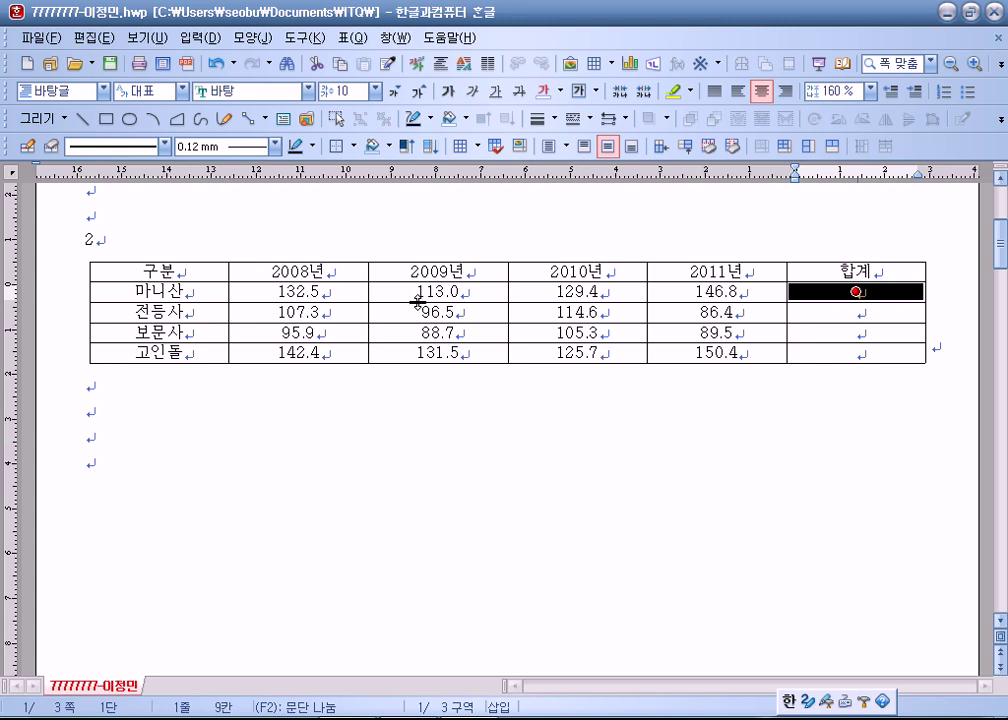
{"action": "left_click_drag", "start_coordinate": [304, 295], "coordinate": [843, 353]}
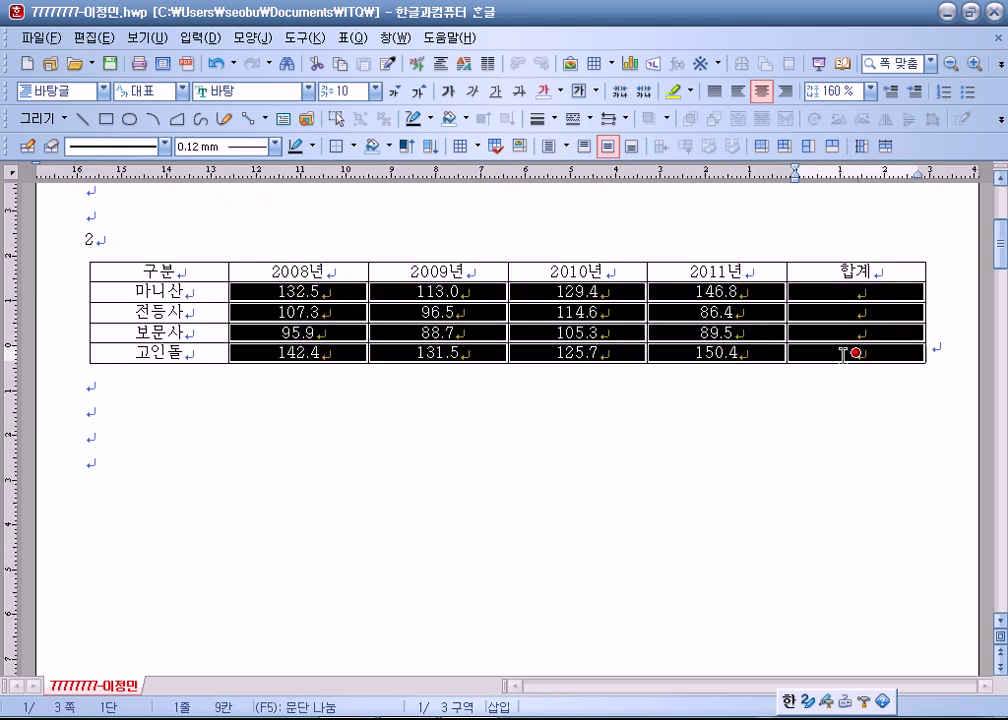
{"action": "key", "text": "ctrl+shift+r"}
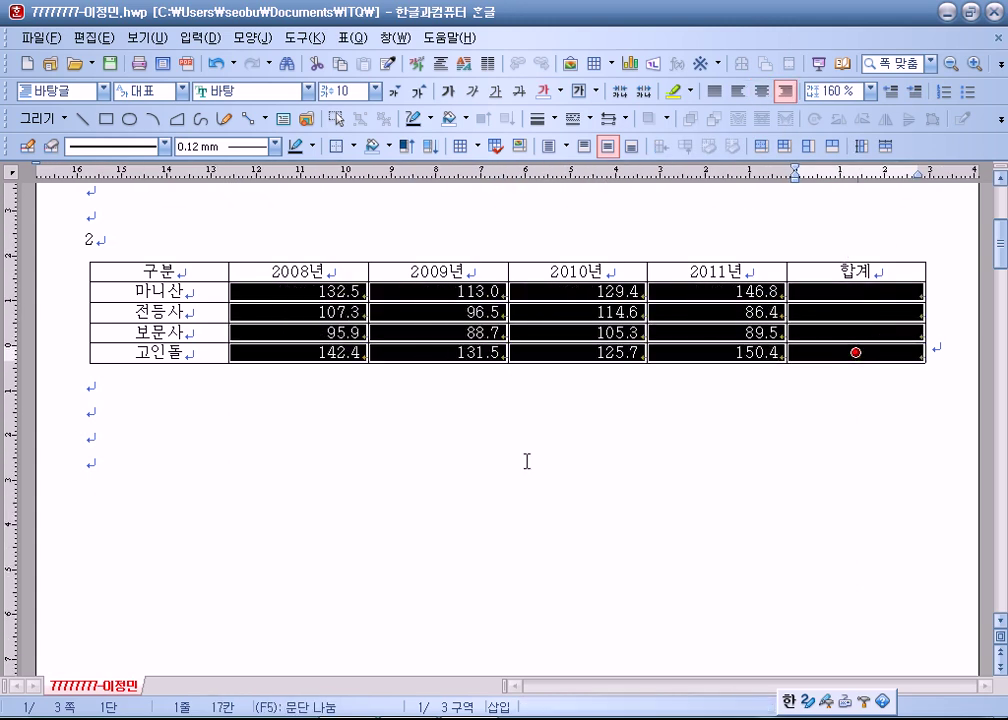
{"action": "left_click_drag", "start_coordinate": [148, 271], "coordinate": [841, 358]}
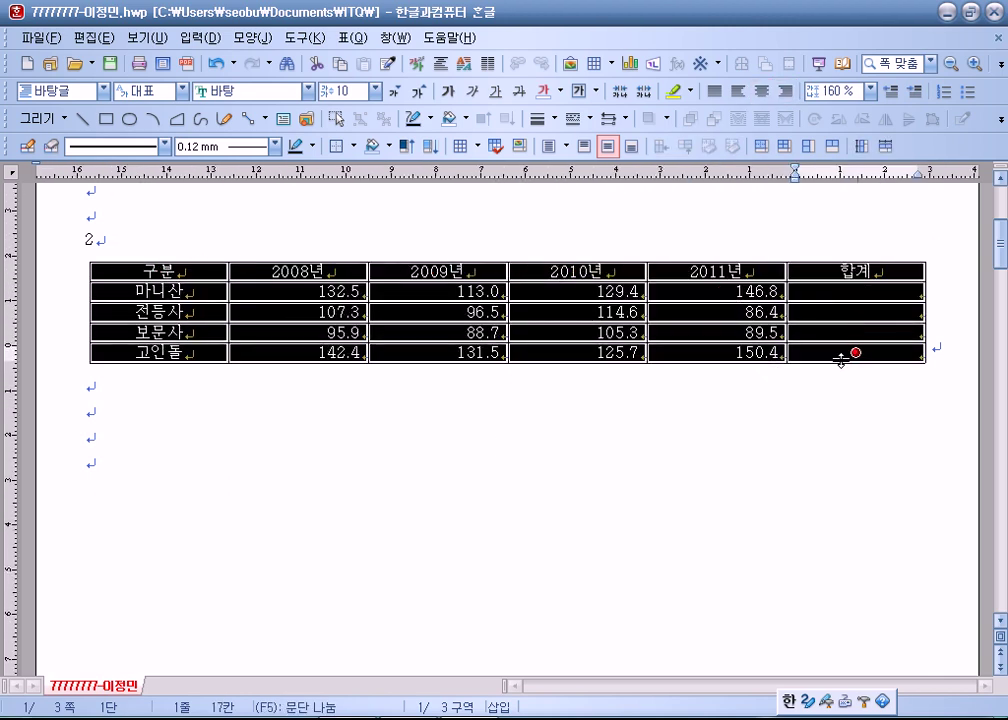
{"action": "key", "text": "ctrl+Down"}
{"action": "key", "text": "ctrl+Down"}
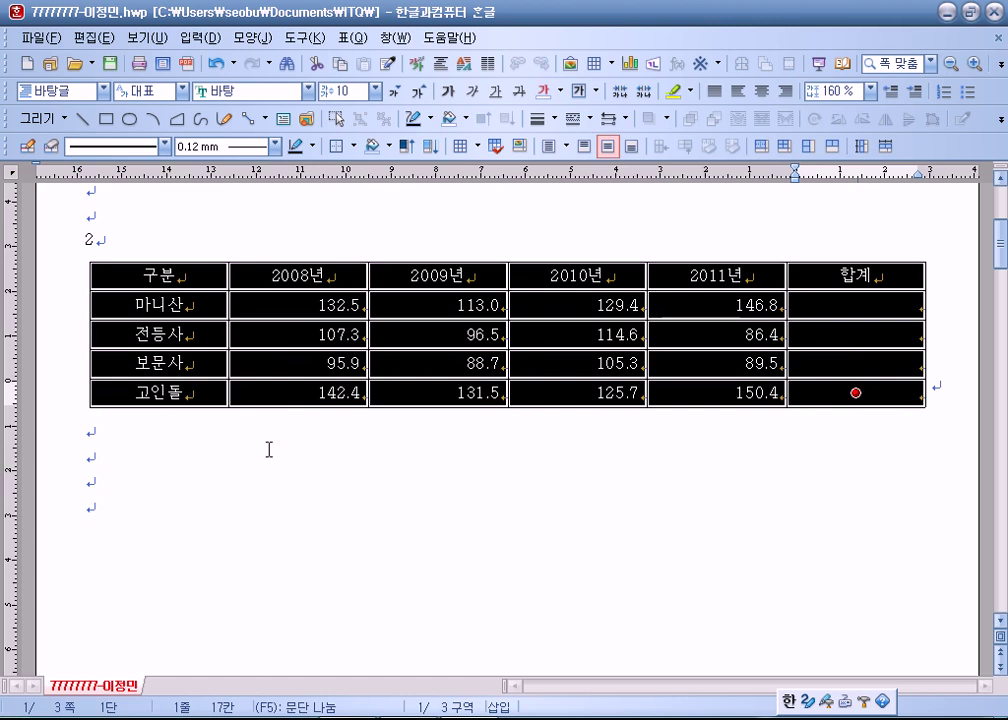
{"action": "key", "text": "ctrl+Up"}
{"action": "key", "text": "ctrl+Up"}
{"action": "key", "text": "ctrl+Up"}
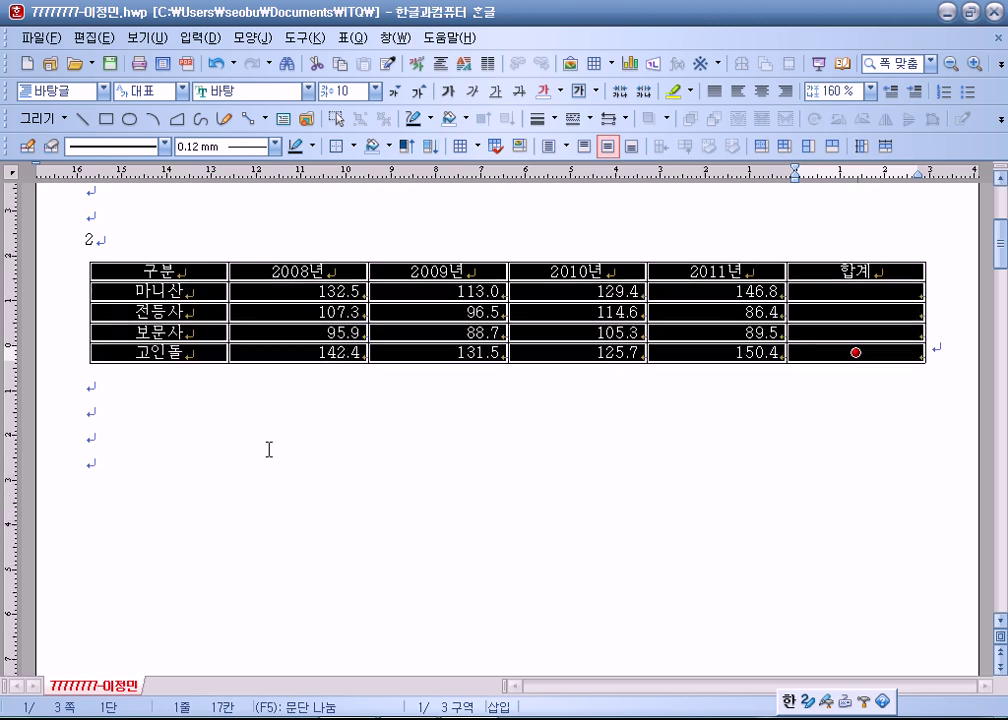
{"action": "left_click", "coordinate": [268, 449]}
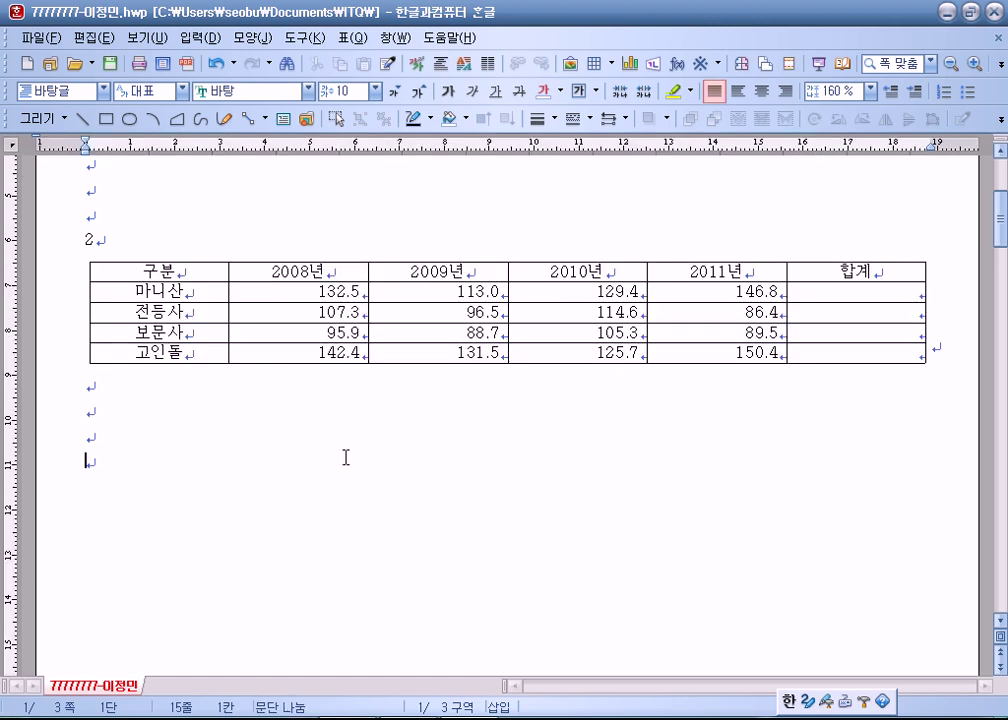
{"action": "left_click", "coordinate": [535, 363]}
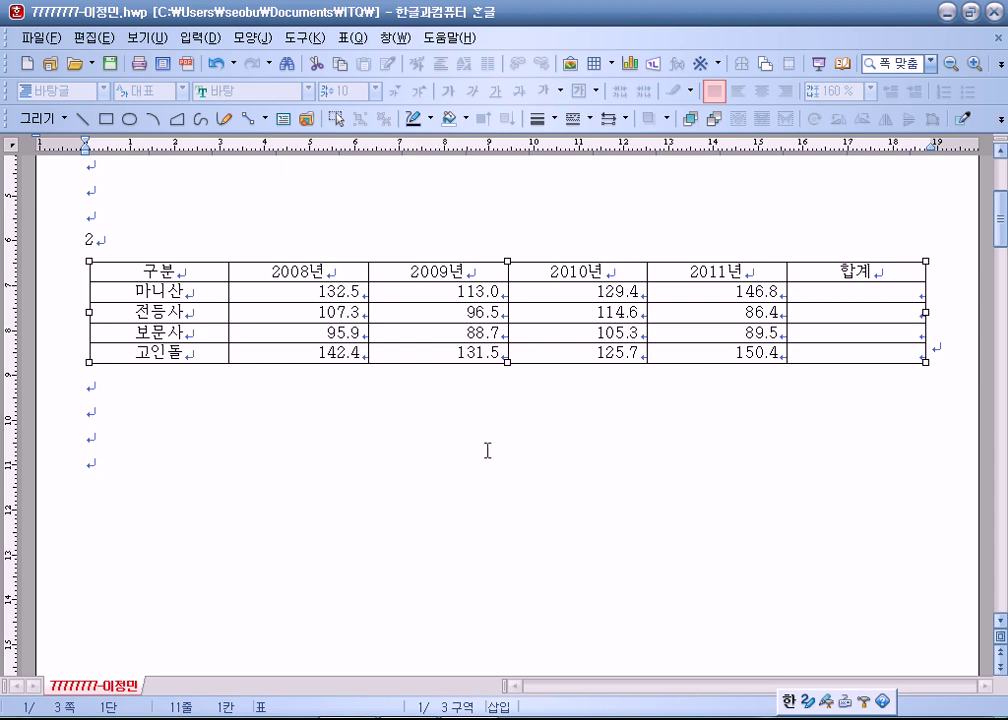
{"action": "key", "text": "Escape"}
{"action": "left_click", "coordinate": [202, 267]}
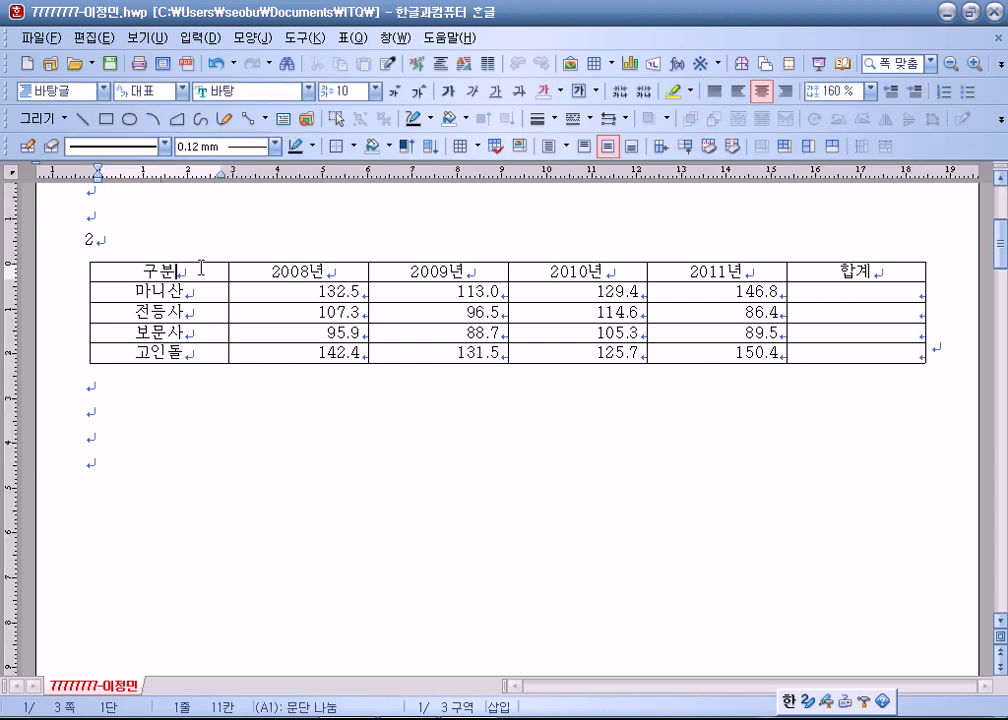
{"action": "left_click", "coordinate": [89, 274]}
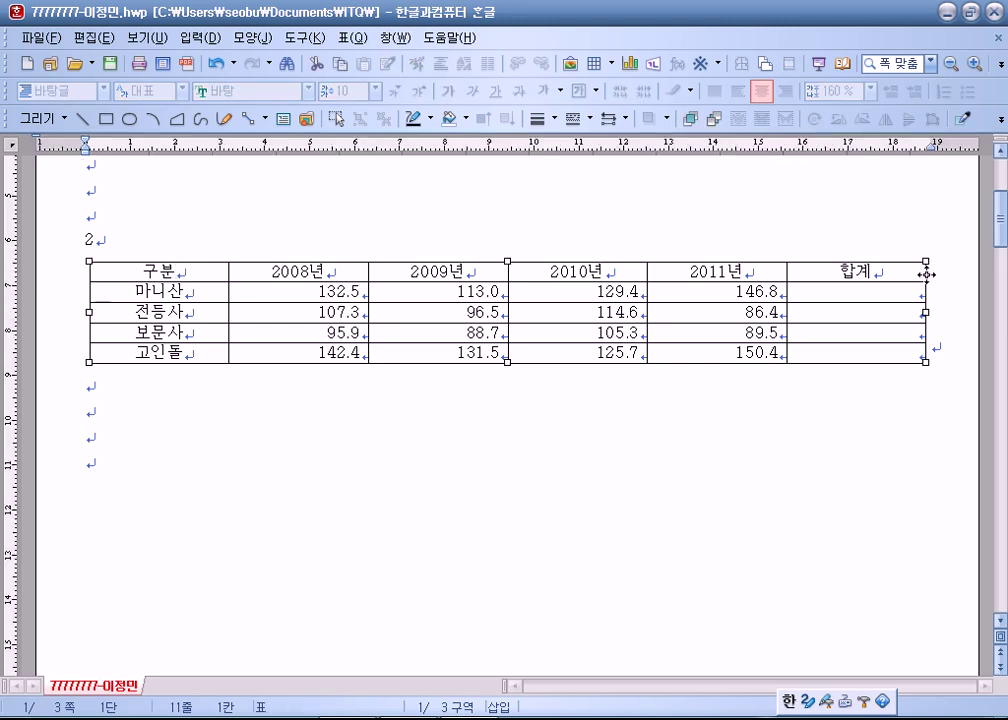
Stretch the table's bottom edge to make rows taller and set all cell text to 돋움.
{"action": "scroll", "coordinate": [614, 355], "scroll_direction": "down", "scroll_amount": 2}
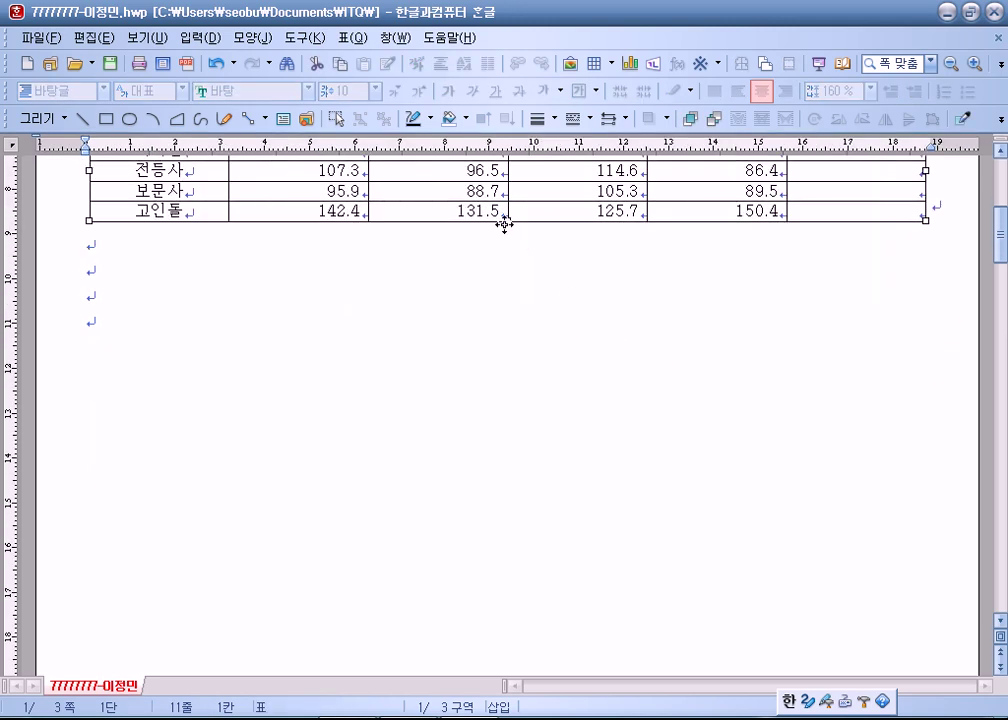
{"action": "scroll", "coordinate": [506, 281], "scroll_direction": "up", "scroll_amount": 1}
{"action": "left_click_drag", "start_coordinate": [508, 291], "coordinate": [502, 344]}
{"action": "left_click", "coordinate": [495, 382]}
{"action": "left_click_drag", "start_coordinate": [187, 210], "coordinate": [771, 410]}
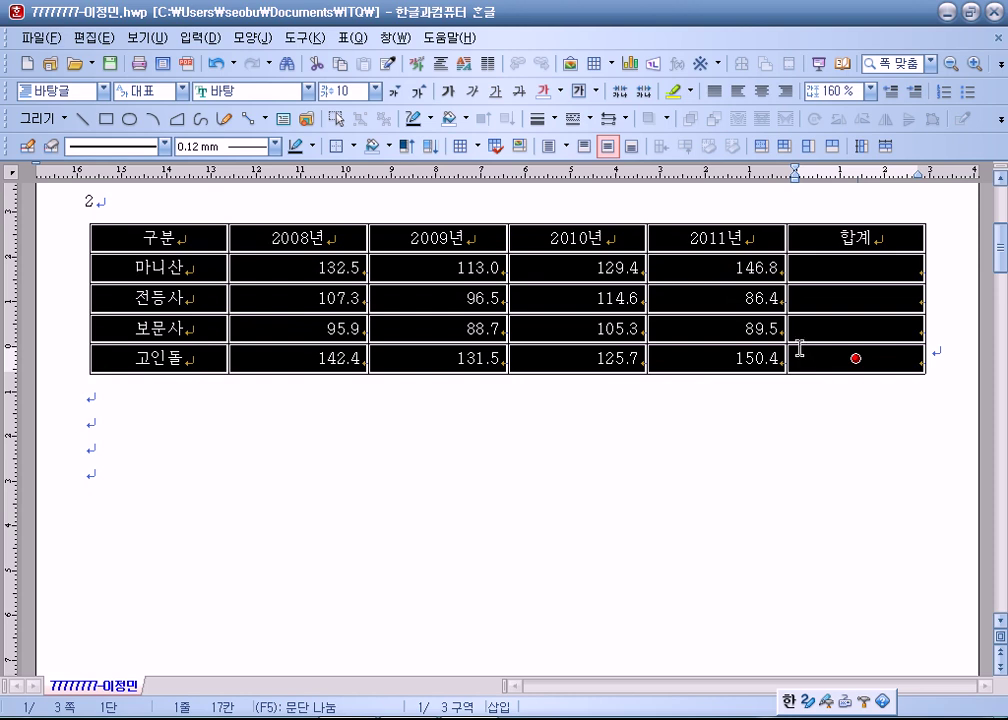
{"action": "left_click", "coordinate": [308, 91]}
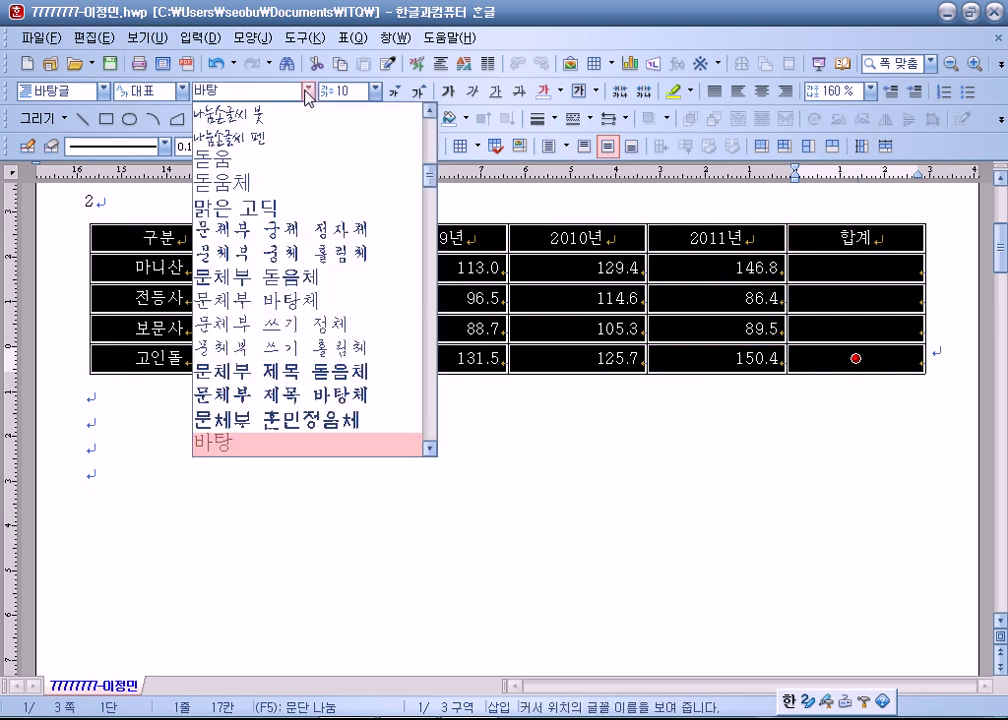
{"action": "left_click", "coordinate": [248, 162]}
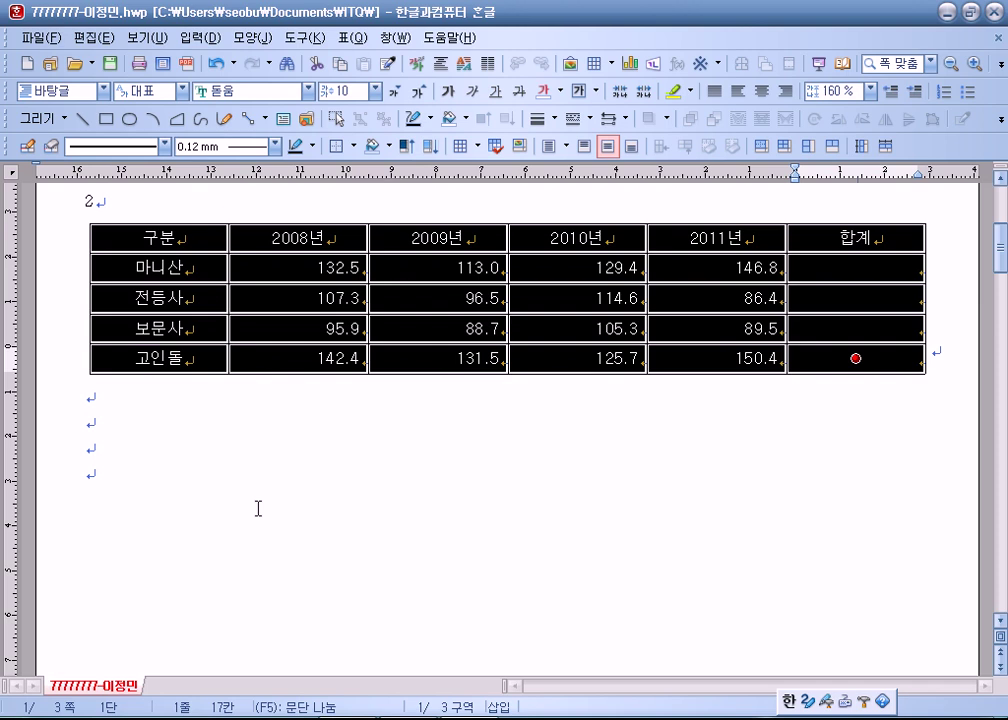
Fill the 구분-to-보문사, up-to-2011년 cell block with a yellow 면 색 background.
{"action": "left_click_drag", "start_coordinate": [189, 232], "coordinate": [682, 330]}
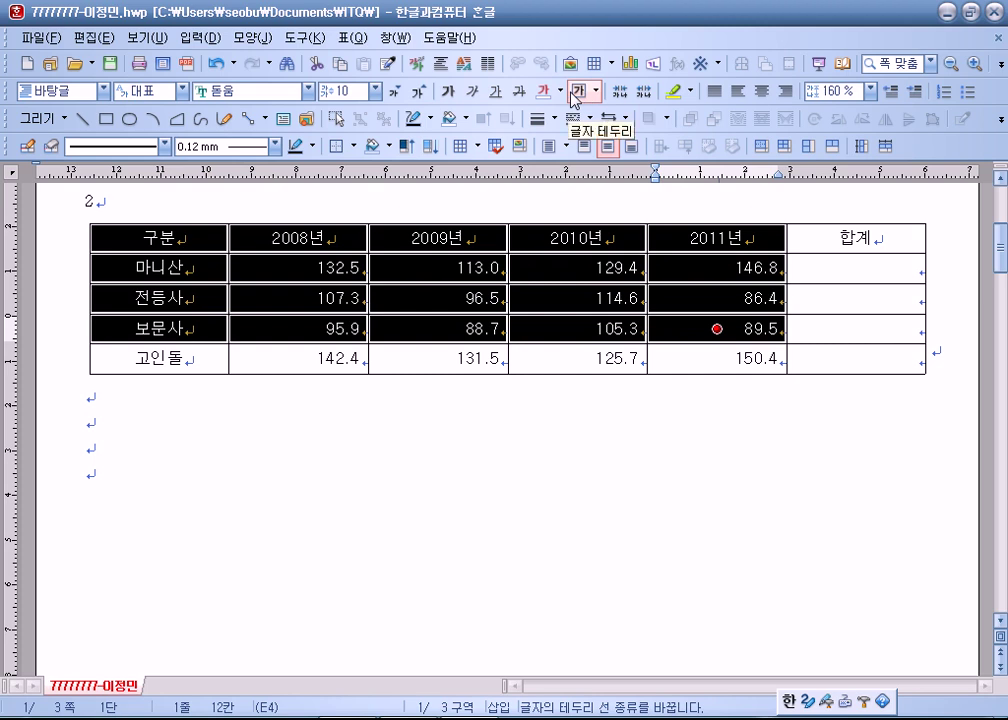
{"action": "key", "text": "l"}
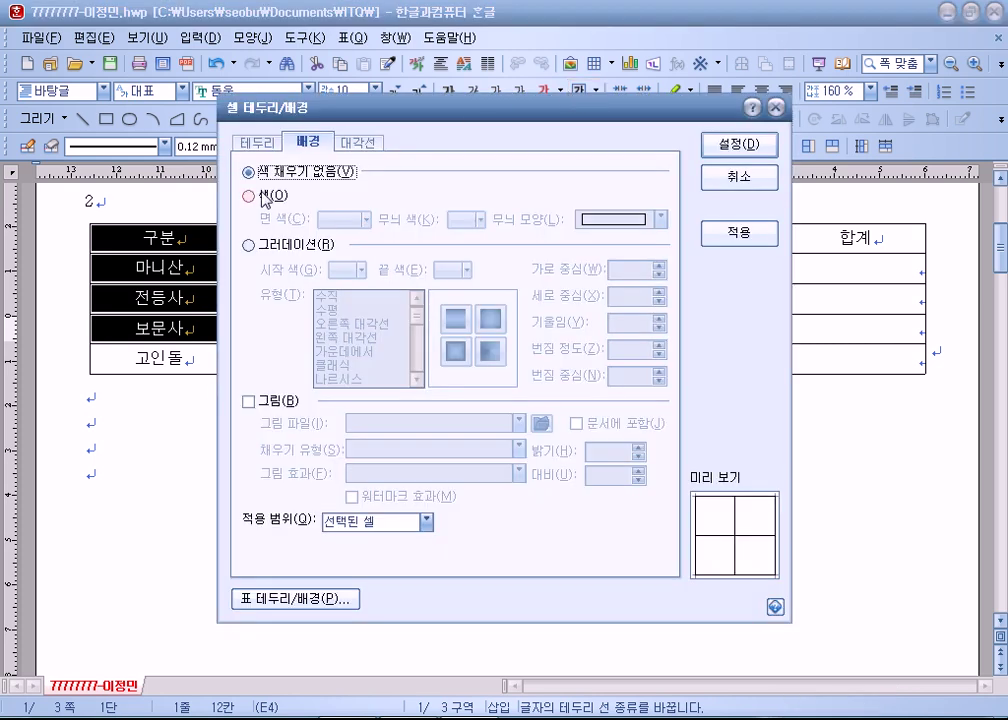
{"action": "left_click", "coordinate": [250, 196]}
{"action": "left_click", "coordinate": [341, 220]}
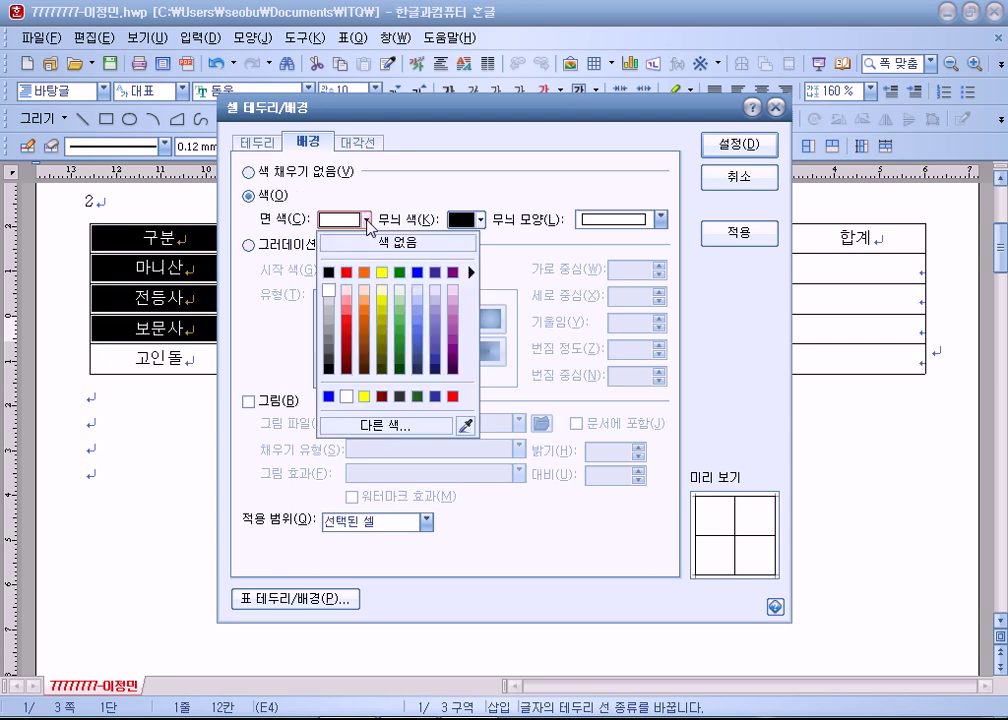
{"action": "left_click", "coordinate": [383, 271]}
{"action": "key", "text": "Return"}
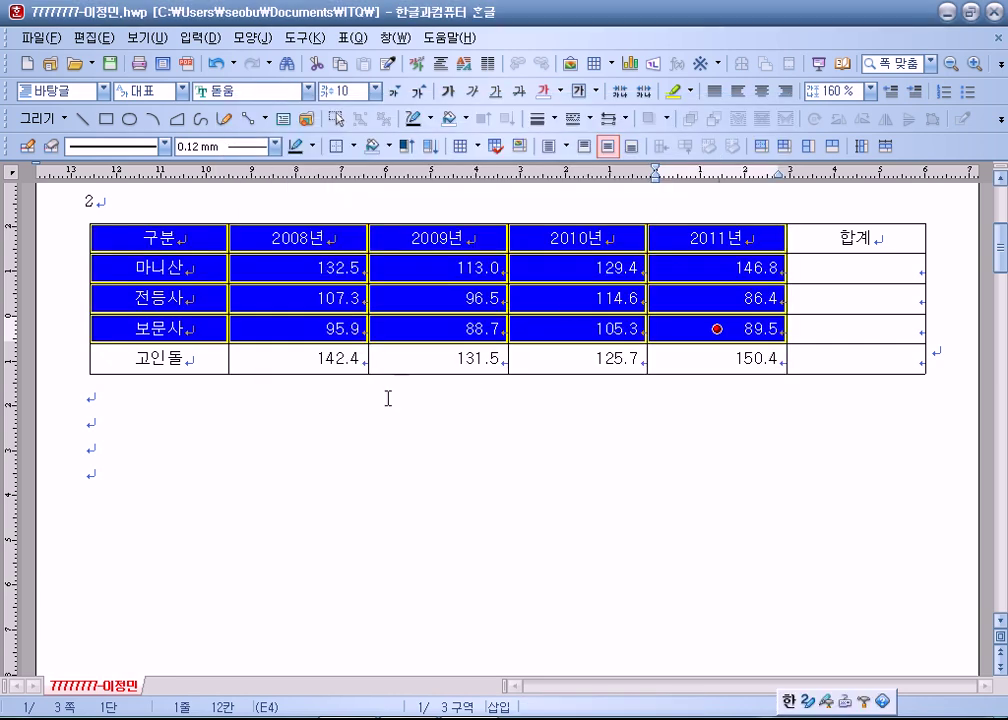
{"action": "left_click", "coordinate": [346, 401]}
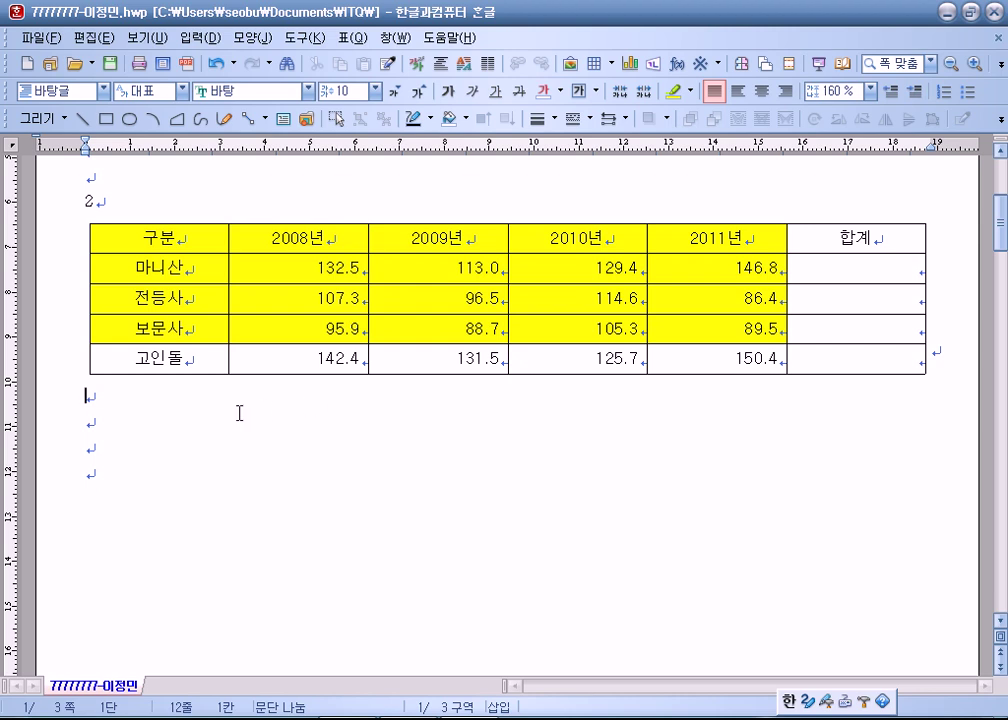
Give the whole table a double 0.5 mm outer border.
{"action": "left_click_drag", "start_coordinate": [194, 232], "coordinate": [848, 362]}
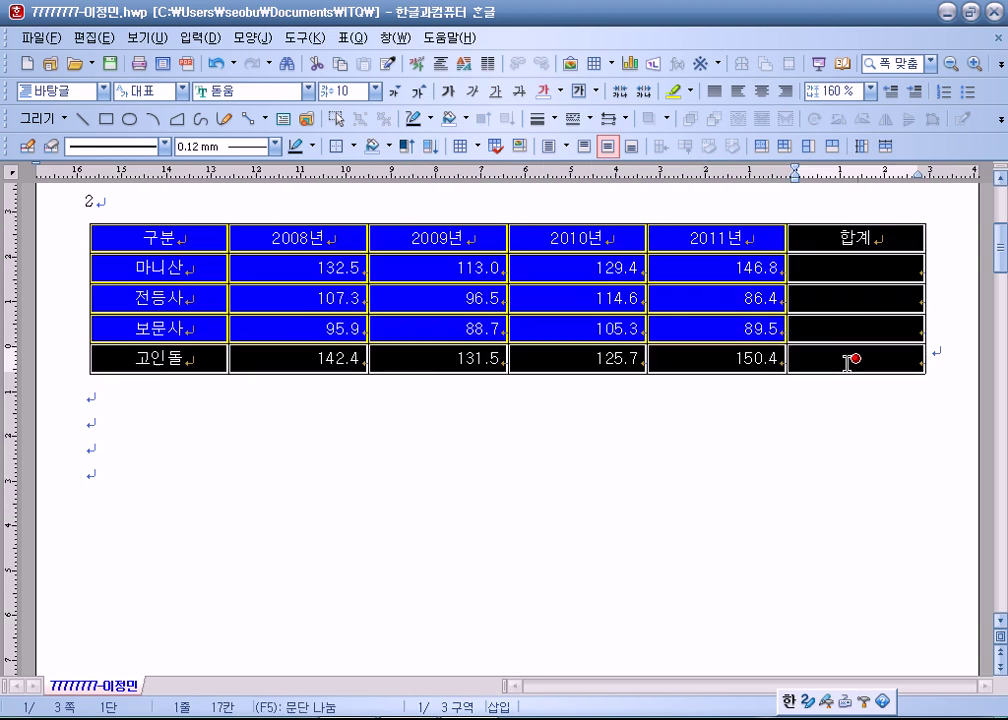
{"action": "key", "text": "l"}
{"action": "left_click", "coordinate": [428, 236]}
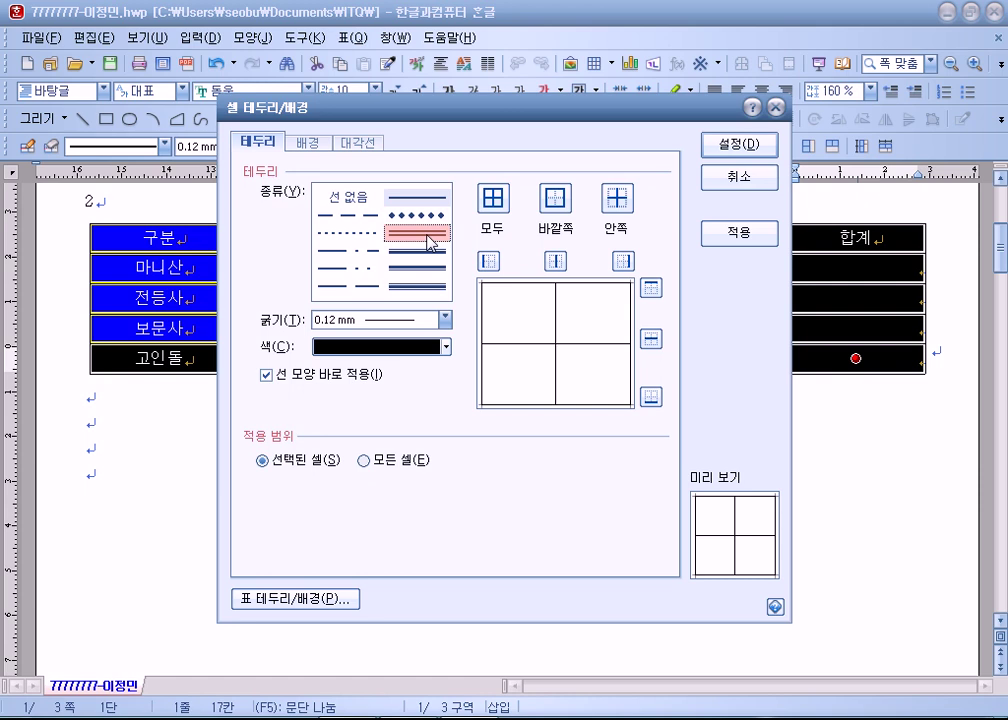
{"action": "key", "text": "alt+t"}
{"action": "key", "text": "Down"}
{"action": "key", "text": "Down"}
{"action": "key", "text": "Down"}
{"action": "key", "text": "Down"}
{"action": "key", "text": "Down"}
{"action": "key", "text": "Down"}
{"action": "left_click", "coordinate": [568, 205]}
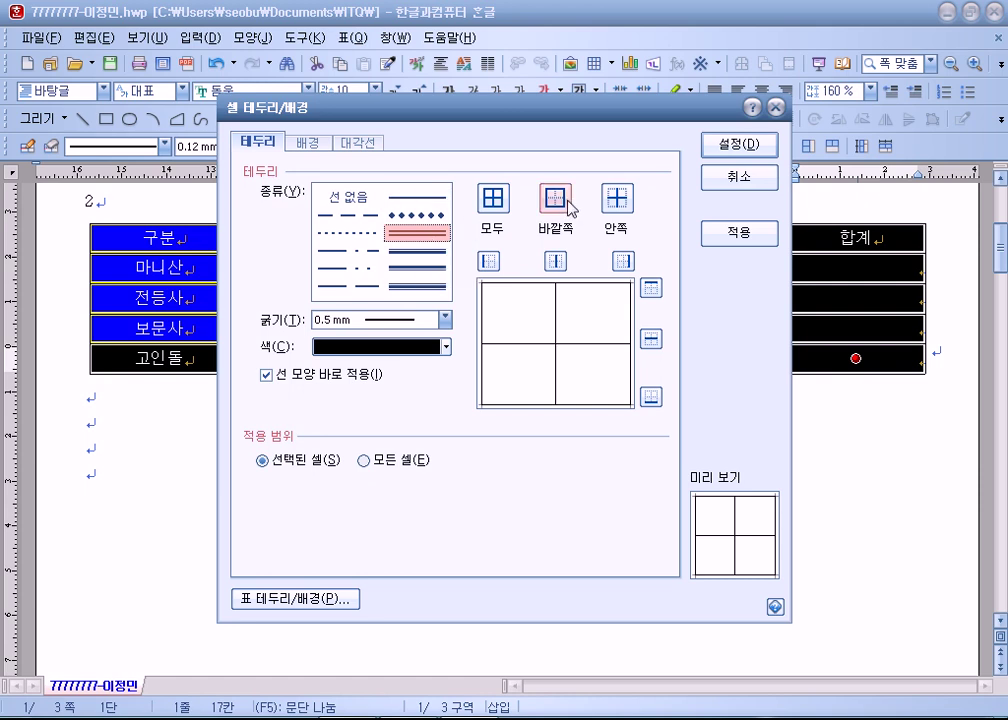
{"action": "left_click", "coordinate": [742, 145]}
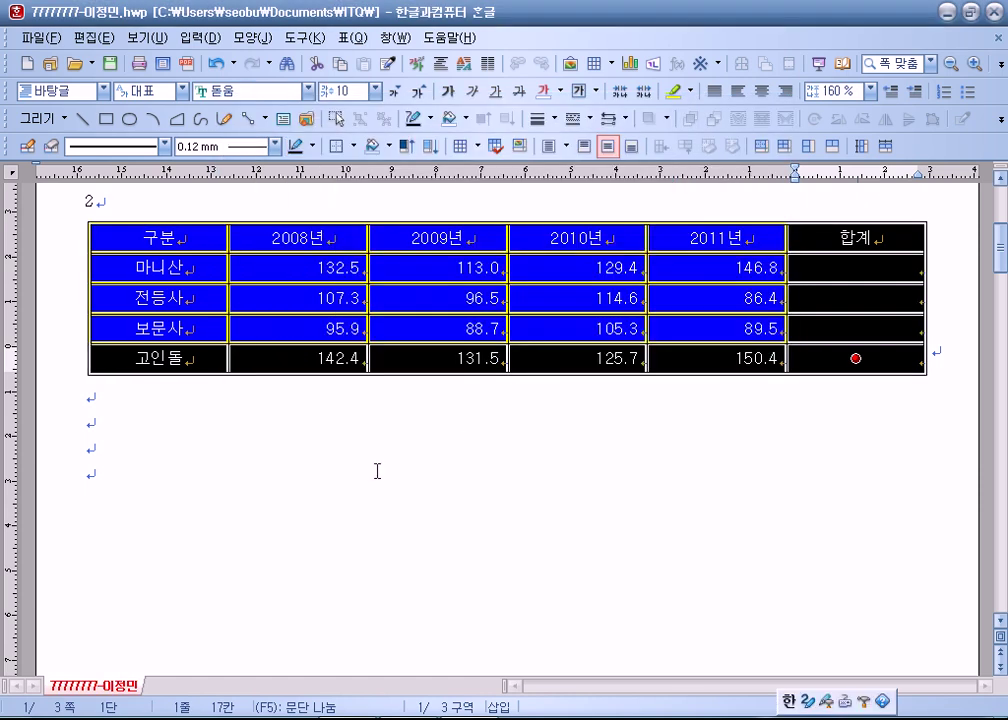
Put a double outer border around the first column, 구분 to 고인돌.
{"action": "left_click_drag", "start_coordinate": [148, 236], "coordinate": [194, 363]}
{"action": "key", "text": "l"}
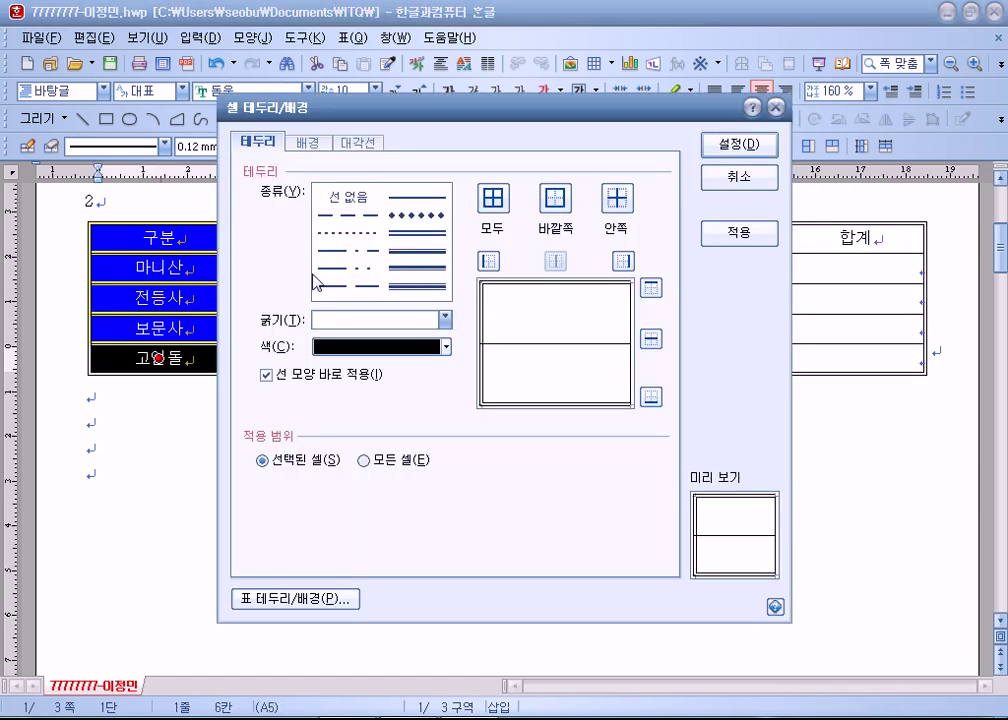
{"action": "left_click", "coordinate": [417, 232]}
{"action": "left_click", "coordinate": [552, 205]}
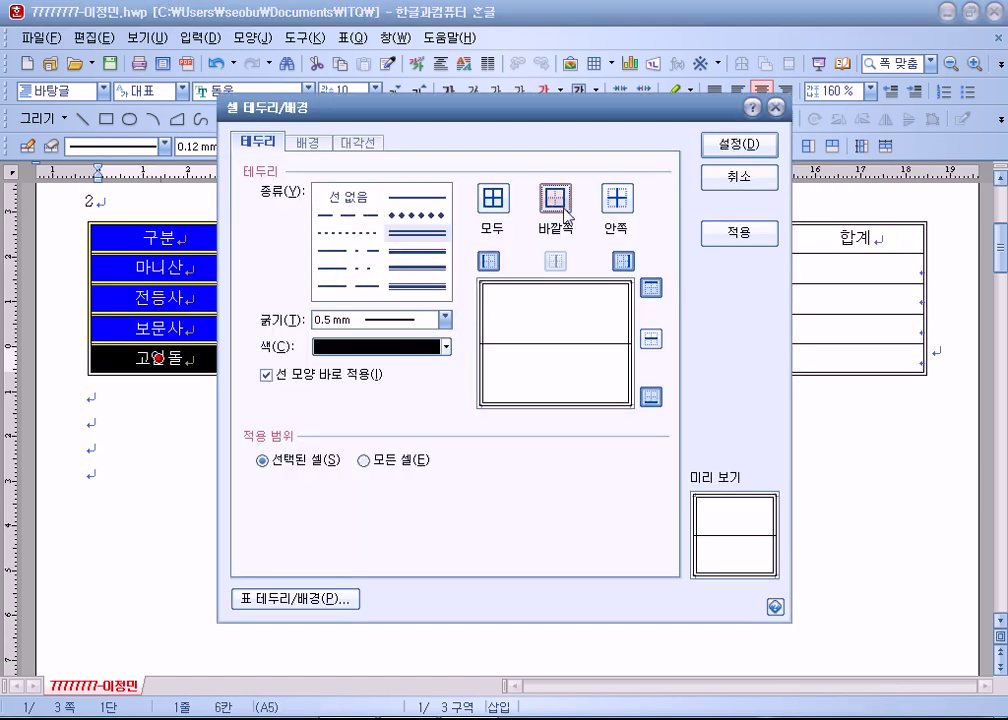
{"action": "left_click", "coordinate": [733, 145]}
Put a double outer border around the header row, 구분 to 합계.
{"action": "left_click_drag", "start_coordinate": [148, 237], "coordinate": [838, 238]}
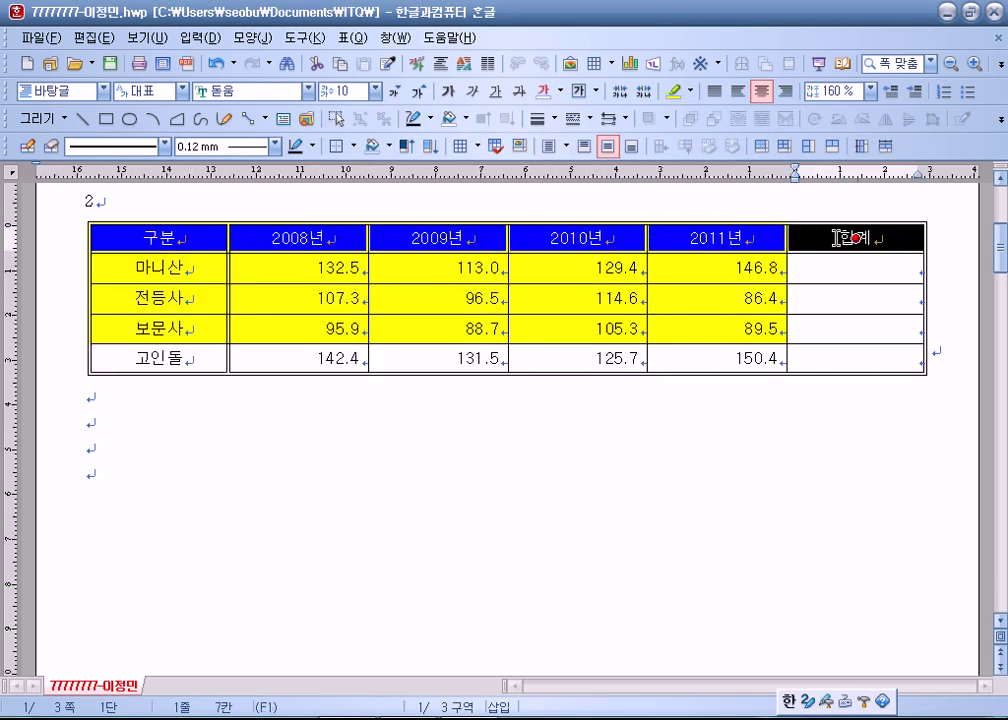
{"action": "key", "text": "l"}
{"action": "left_click", "coordinate": [417, 232]}
{"action": "left_click", "coordinate": [541, 210]}
{"action": "left_click", "coordinate": [739, 144]}
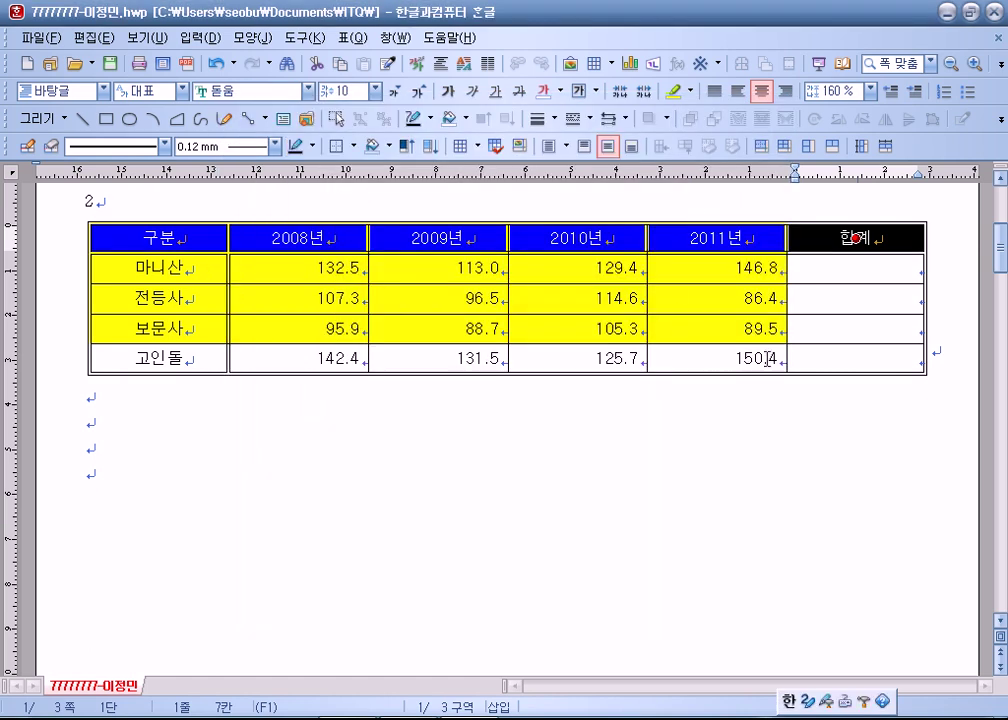
{"action": "left_click", "coordinate": [825, 354]}
{"action": "key", "text": "F5"}
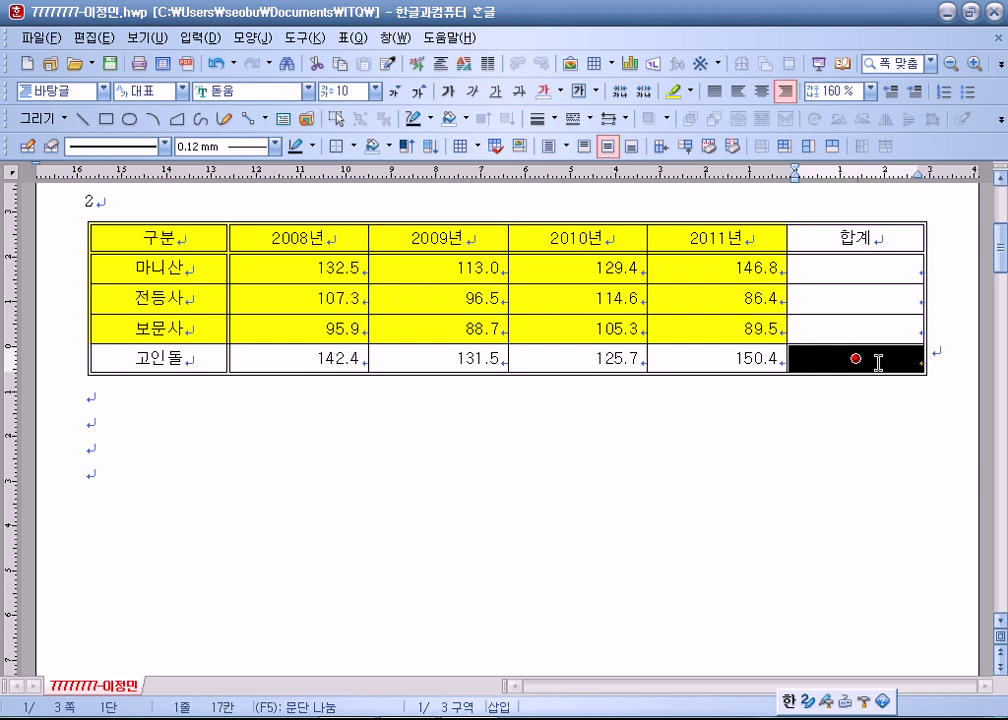
{"action": "left_click", "coordinate": [820, 408]}
{"action": "left_click", "coordinate": [835, 354]}
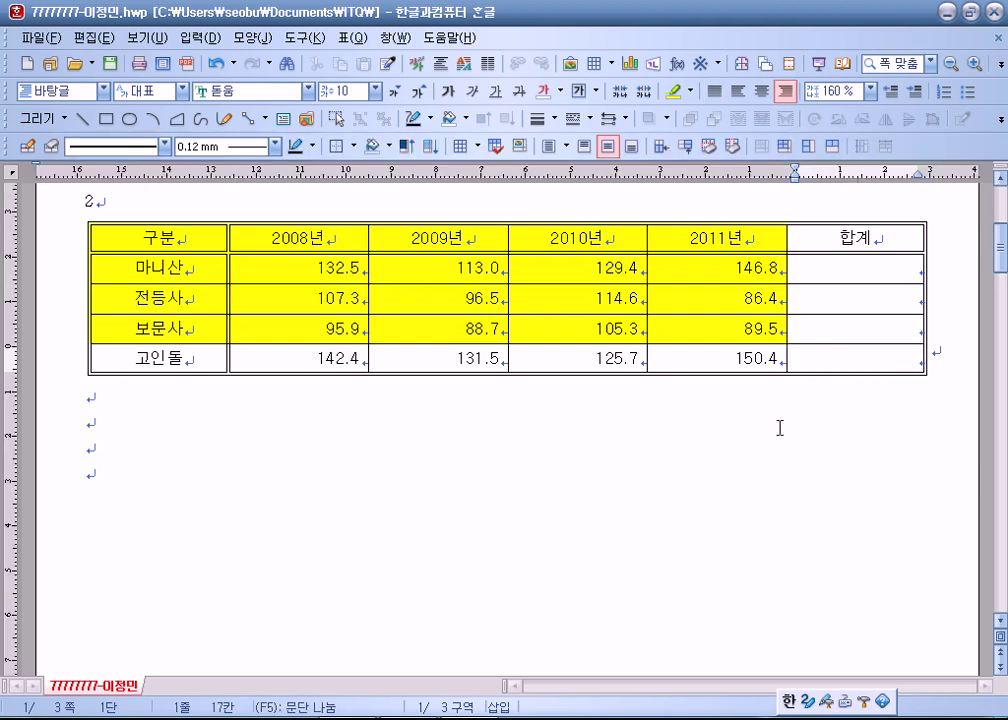
{"action": "left_click_drag", "start_coordinate": [232, 232], "coordinate": [806, 267]}
{"action": "left_click", "coordinate": [689, 328]}
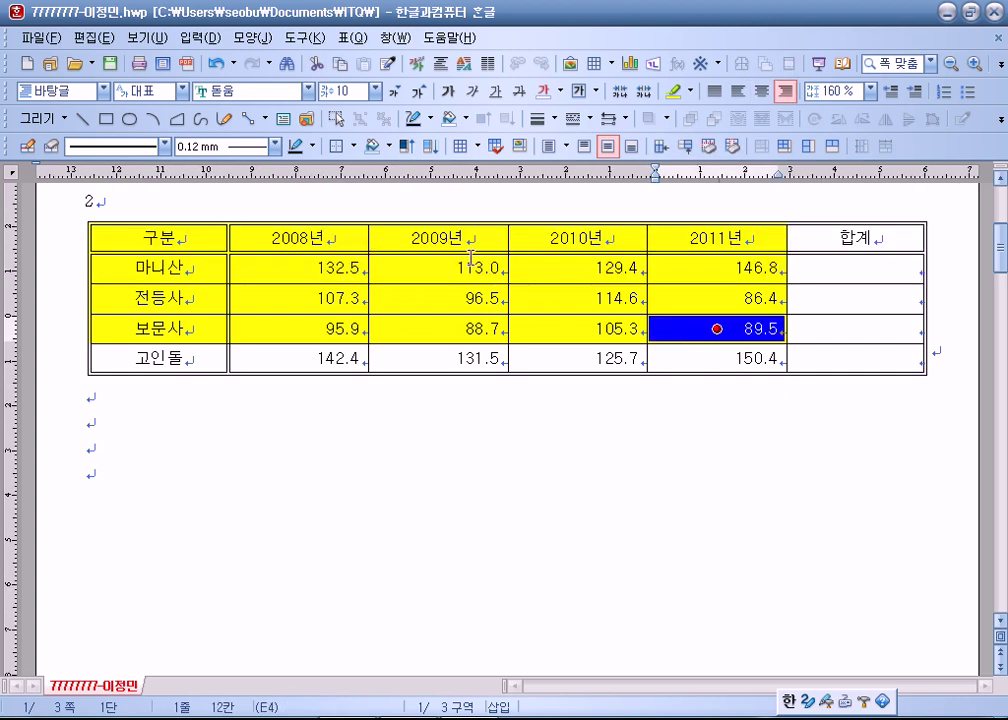
{"action": "left_click", "coordinate": [452, 236]}
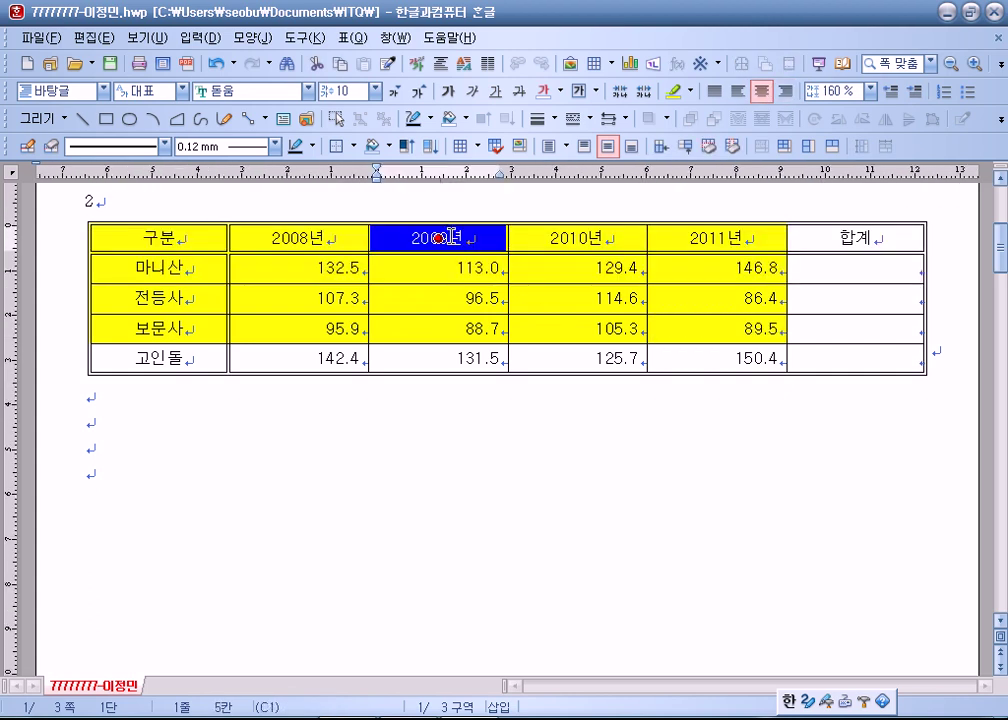
{"action": "left_click", "coordinate": [828, 354]}
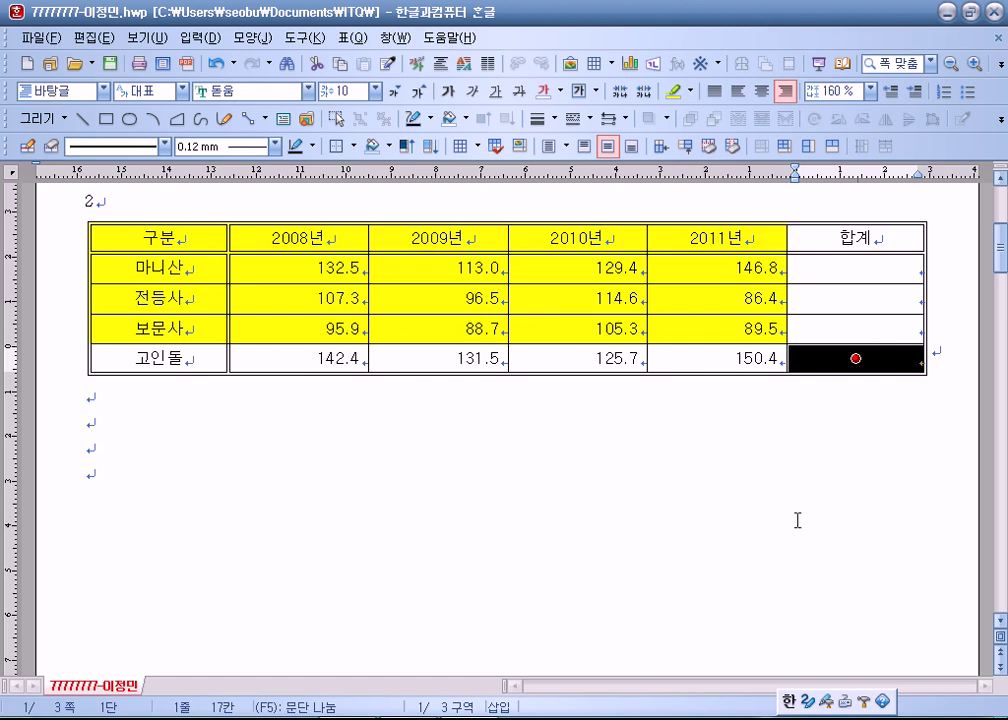
{"action": "left_click", "coordinate": [205, 470]}
{"action": "left_click", "coordinate": [852, 358]}
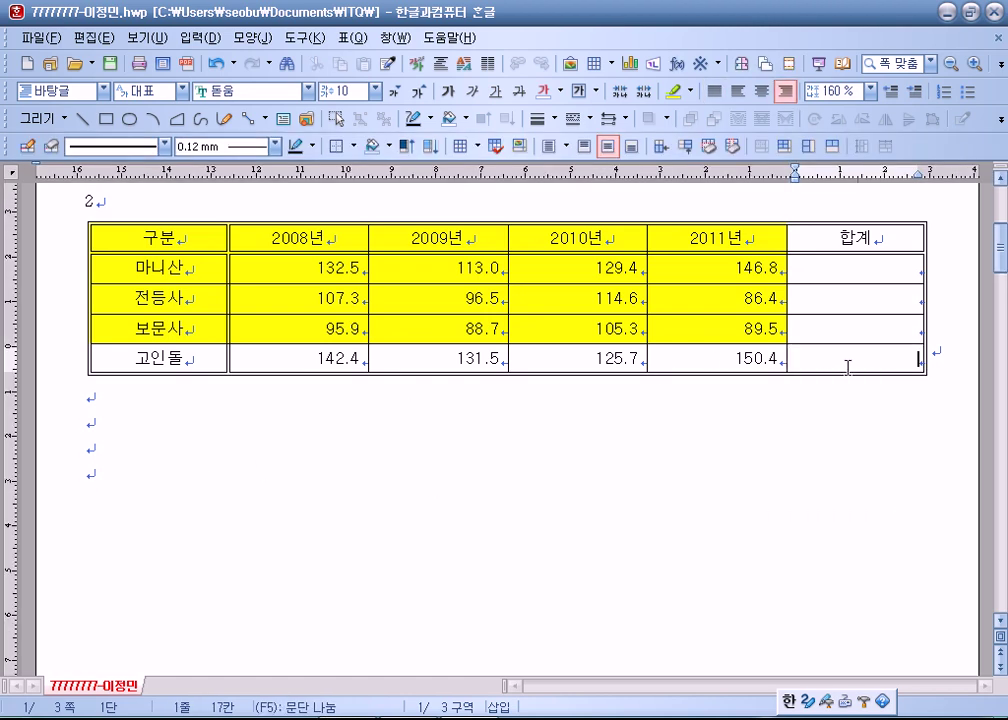
{"action": "left_click_drag", "start_coordinate": [487, 245], "coordinate": [438, 328]}
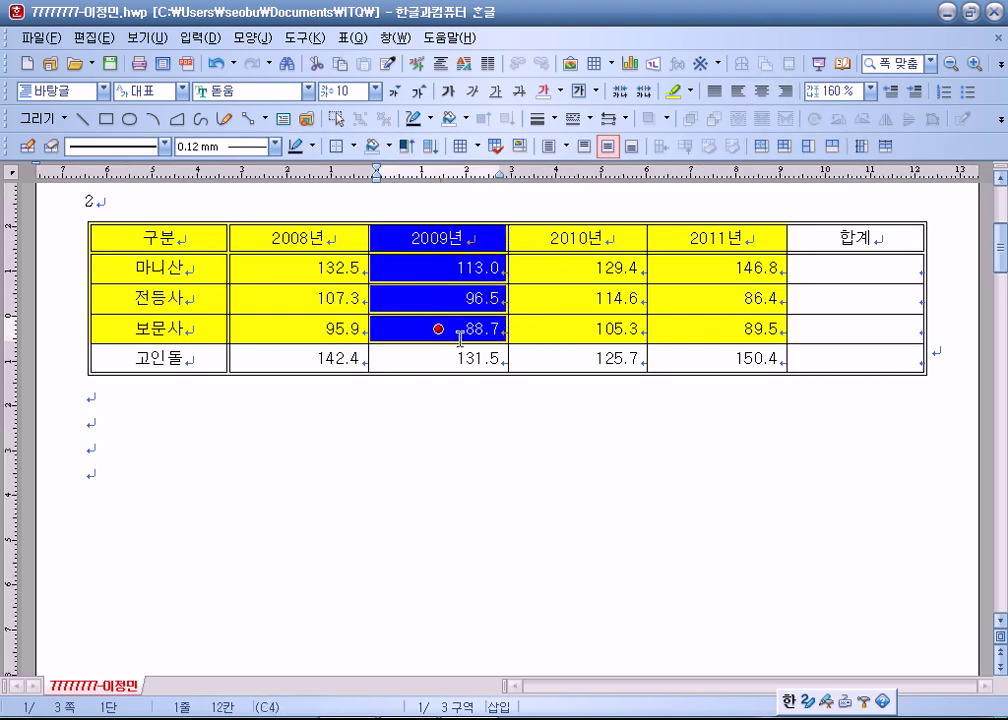
{"action": "left_click", "coordinate": [455, 358]}
{"action": "left_click", "coordinate": [577, 238]}
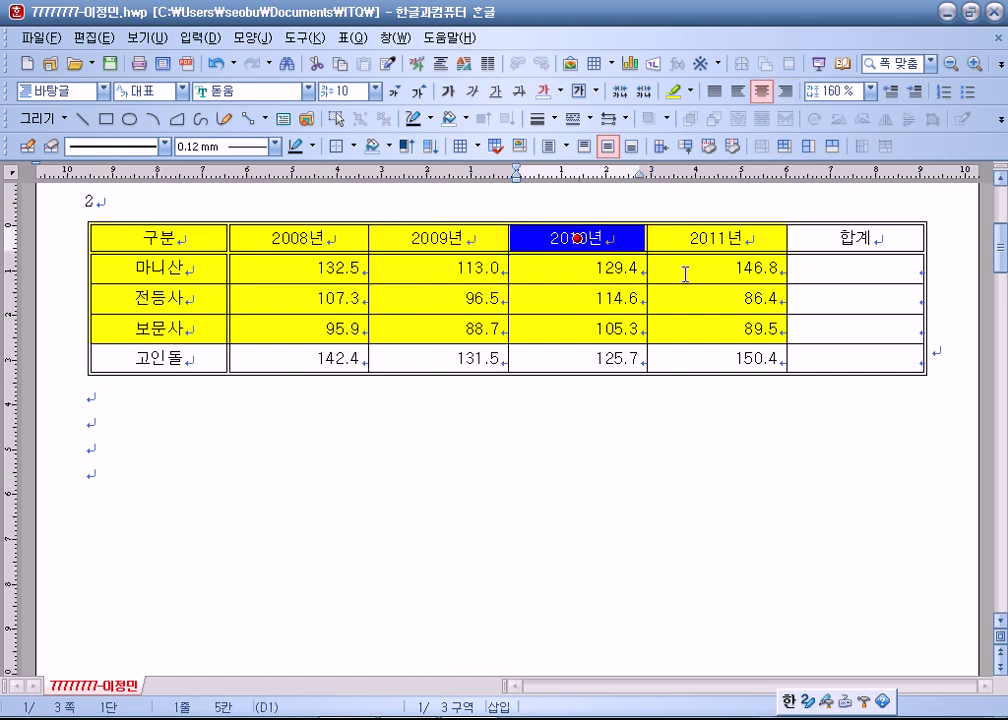
{"action": "left_click", "coordinate": [852, 358]}
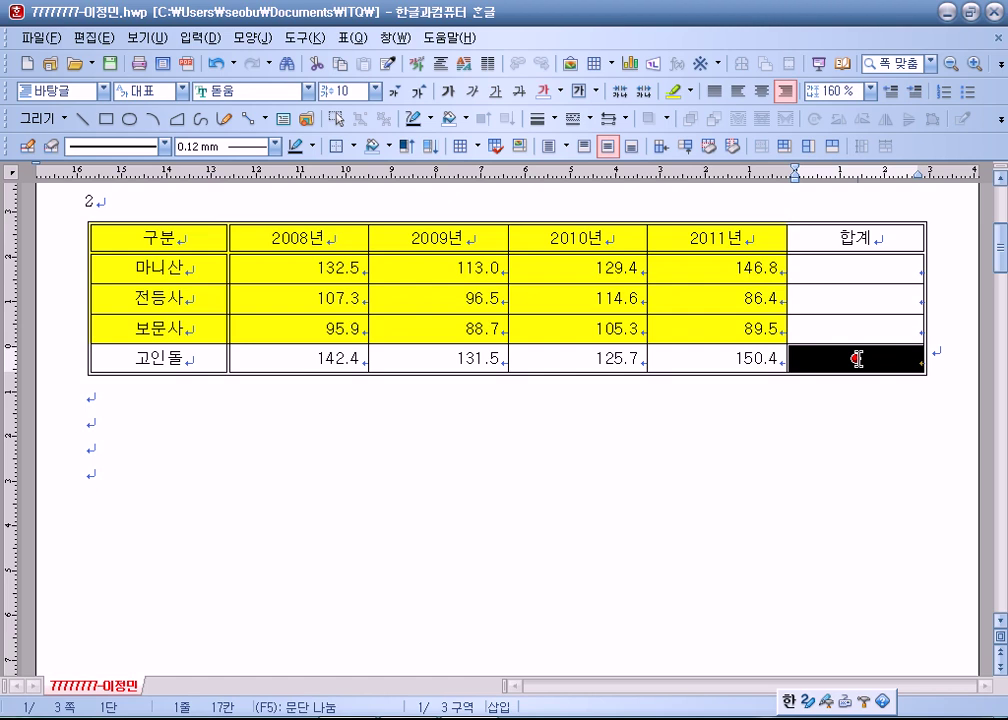
Add both / and \ diagonal lines to the 고인돌 합계 cell, forming an X.
{"action": "key", "text": "c"}
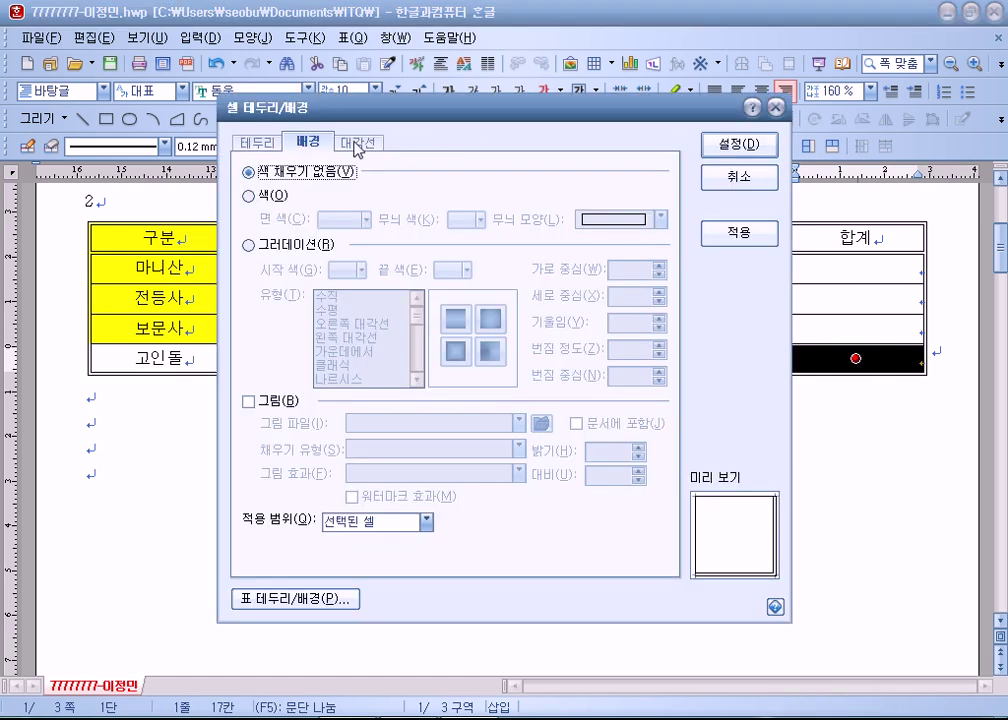
{"action": "left_click", "coordinate": [357, 145]}
{"action": "left_click", "coordinate": [418, 286]}
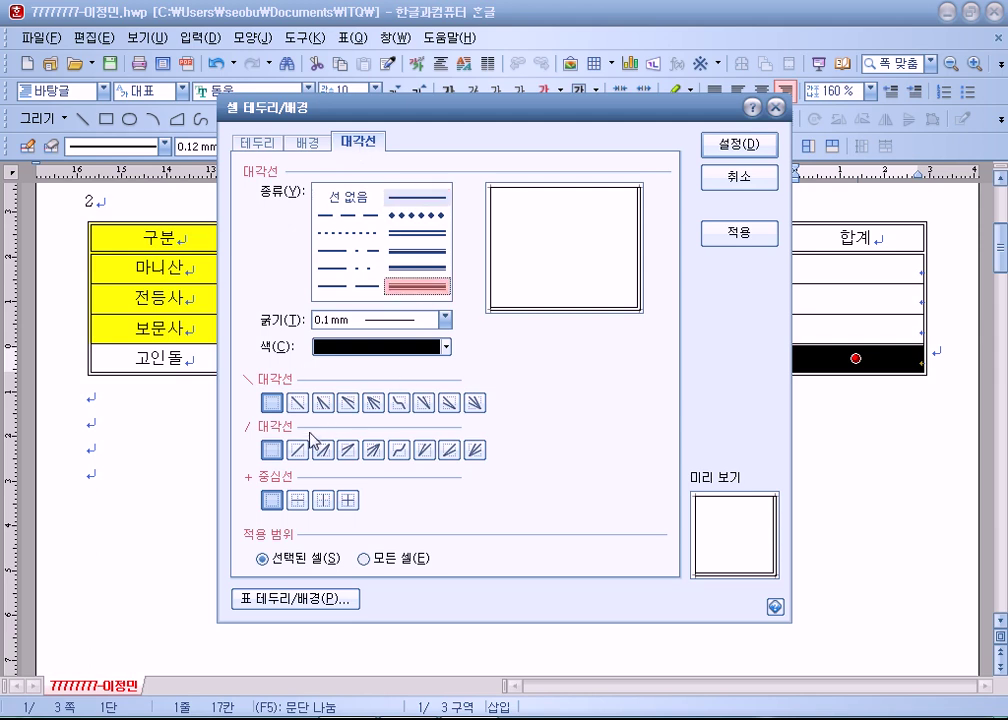
{"action": "left_click", "coordinate": [297, 450]}
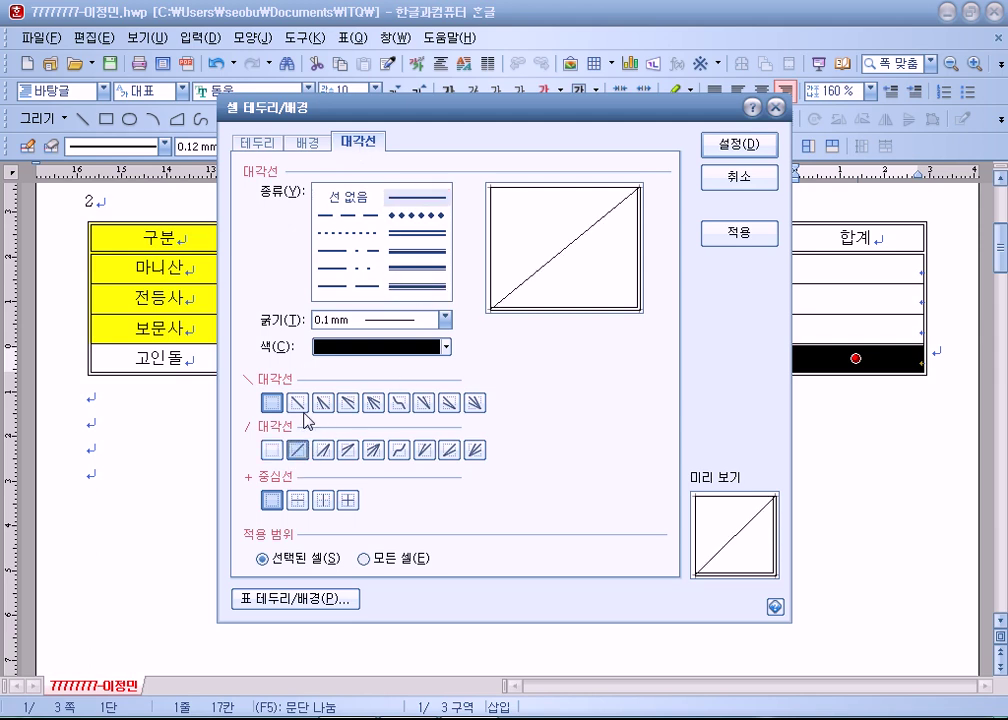
{"action": "left_click", "coordinate": [298, 403]}
{"action": "left_click", "coordinate": [737, 144]}
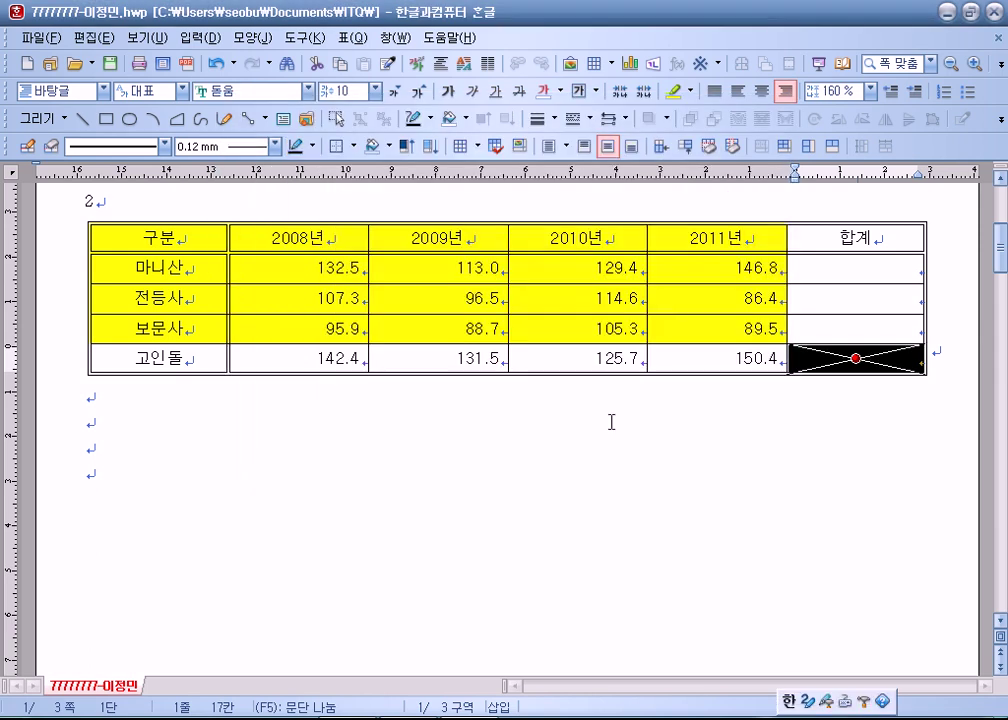
{"action": "left_click", "coordinate": [615, 398]}
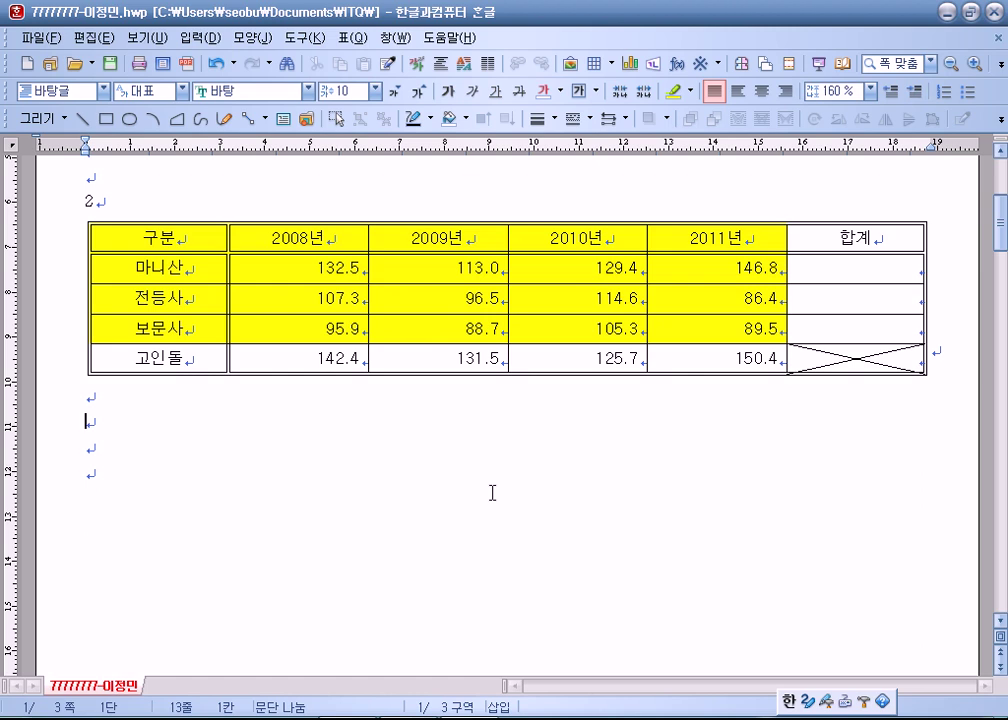
Select the 마니산, 전등사 and 보문사 data rows through their 합계 cells.
{"action": "left_click_drag", "start_coordinate": [848, 270], "coordinate": [852, 328]}
{"action": "left_click", "coordinate": [352, 472]}
{"action": "left_click_drag", "start_coordinate": [299, 263], "coordinate": [826, 328]}
{"action": "key", "text": "Escape"}
{"action": "left_click_drag", "start_coordinate": [308, 263], "coordinate": [801, 325]}
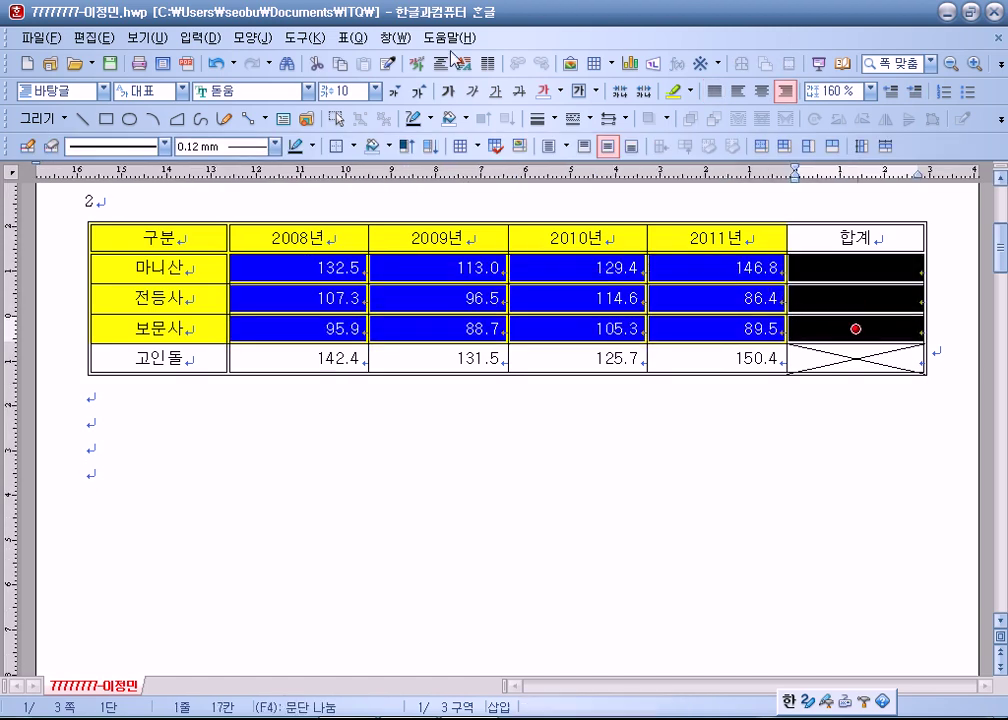
Apply 블록 합계 from the 표 menu, giving totals 521.7, 404.8 and 379.4.
{"action": "left_click", "coordinate": [355, 39]}
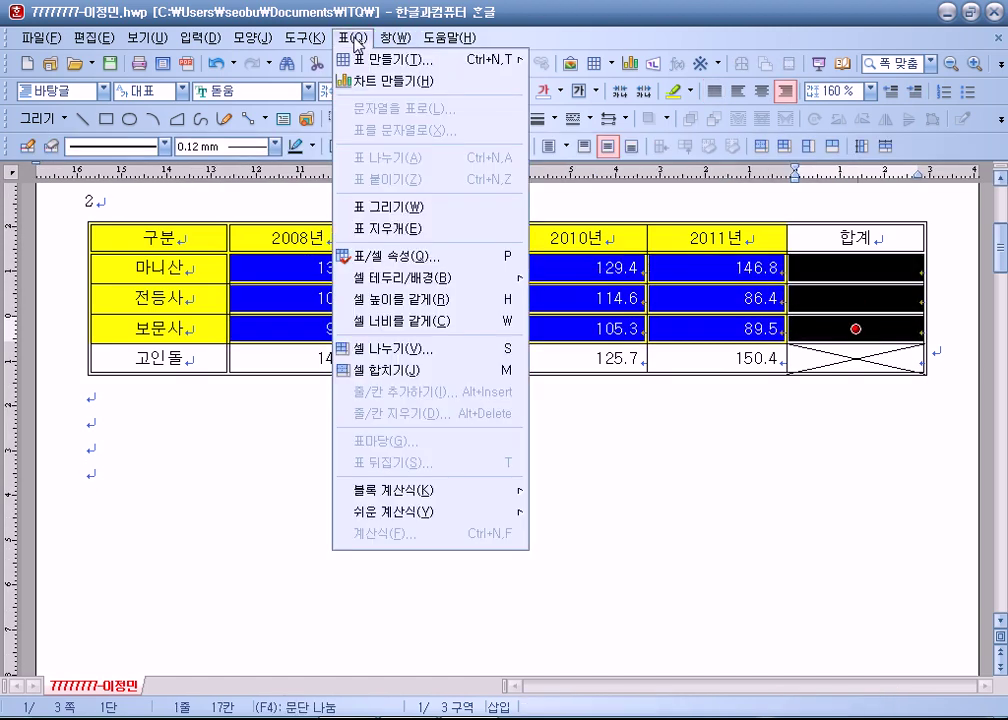
{"action": "mouse_move", "coordinate": [385, 497]}
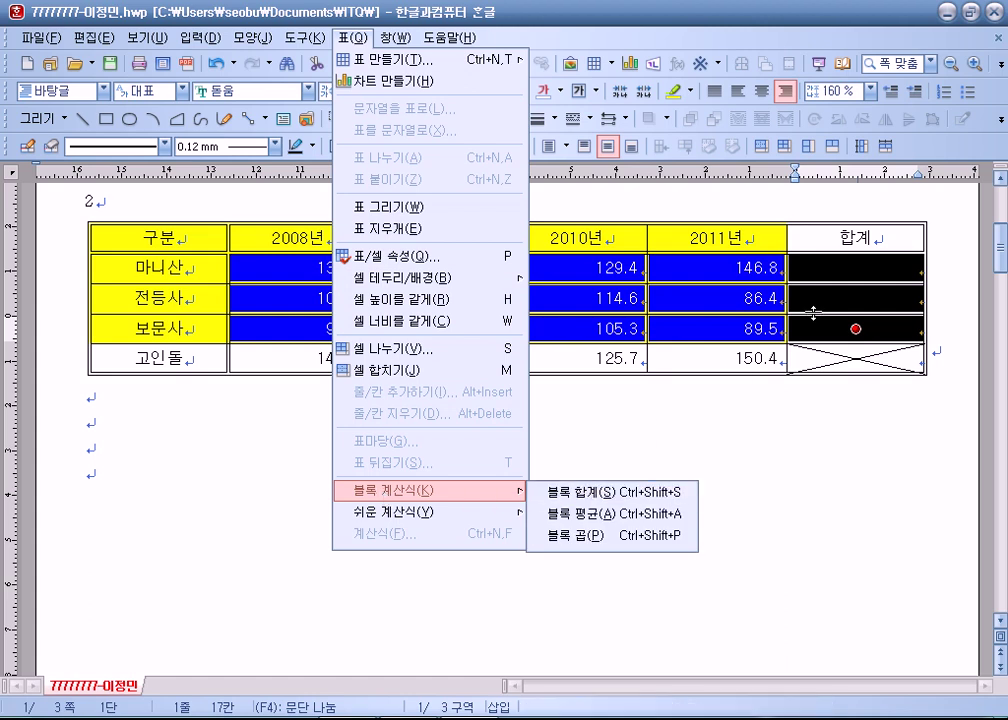
{"action": "left_click", "coordinate": [822, 267]}
{"action": "right_click", "coordinate": [822, 270]}
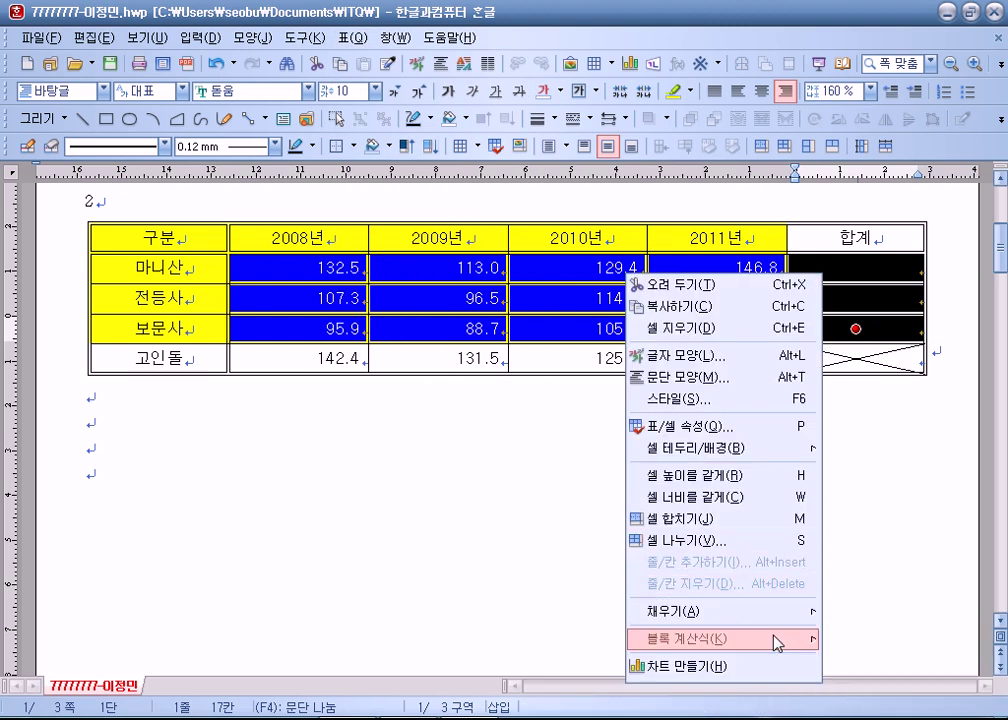
{"action": "mouse_move", "coordinate": [800, 639]}
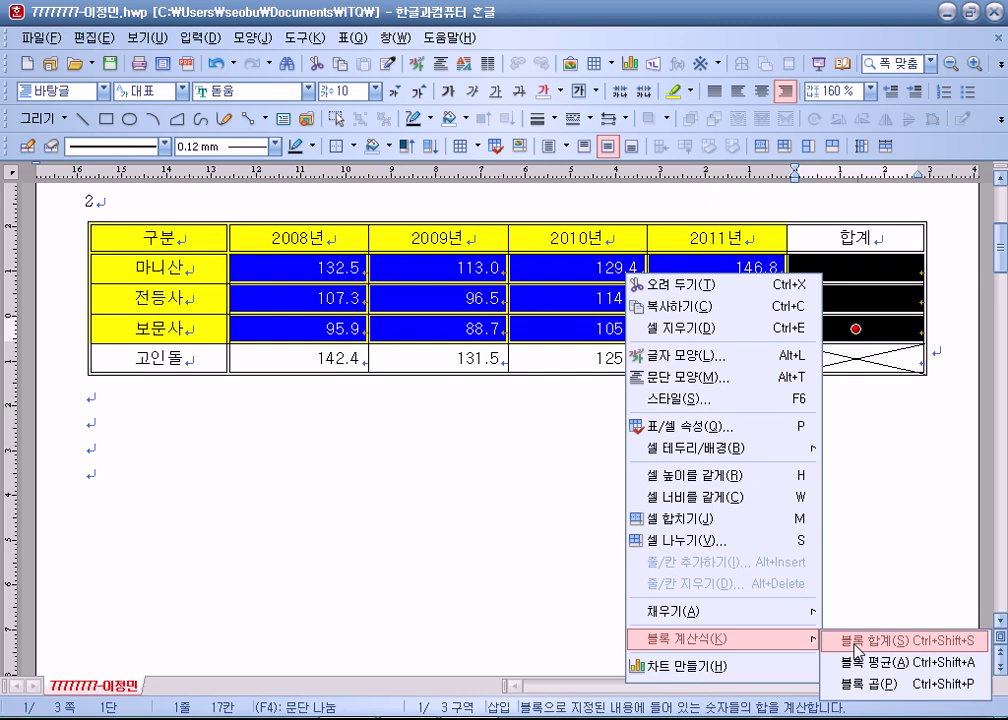
{"action": "left_click", "coordinate": [356, 37]}
{"action": "mouse_move", "coordinate": [400, 490]}
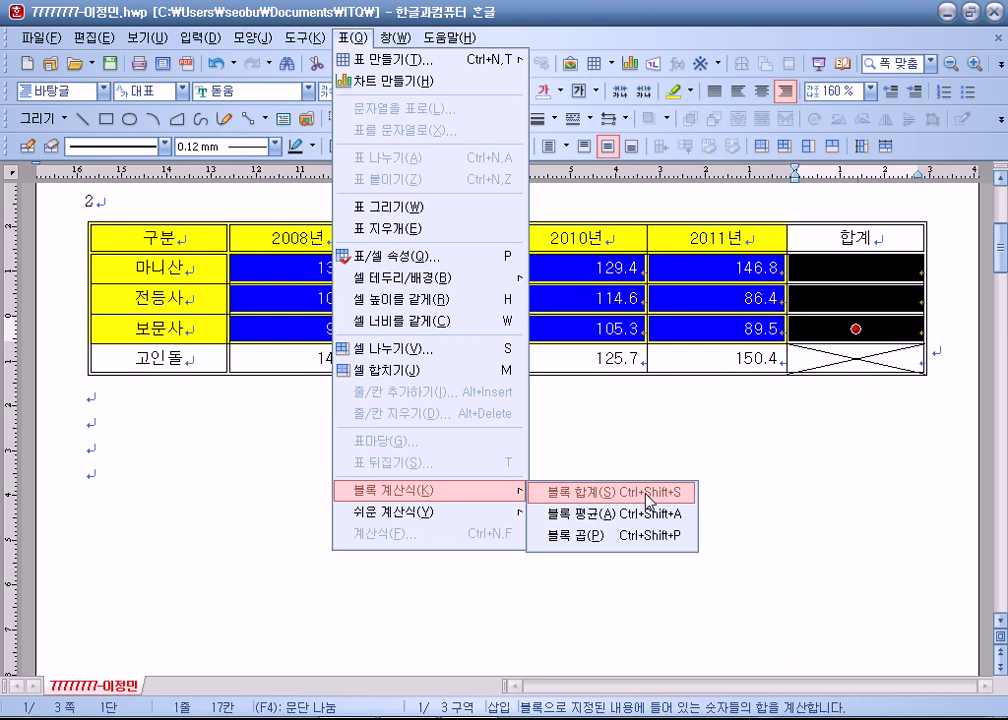
{"action": "left_click", "coordinate": [651, 497]}
{"action": "left_click", "coordinate": [824, 240]}
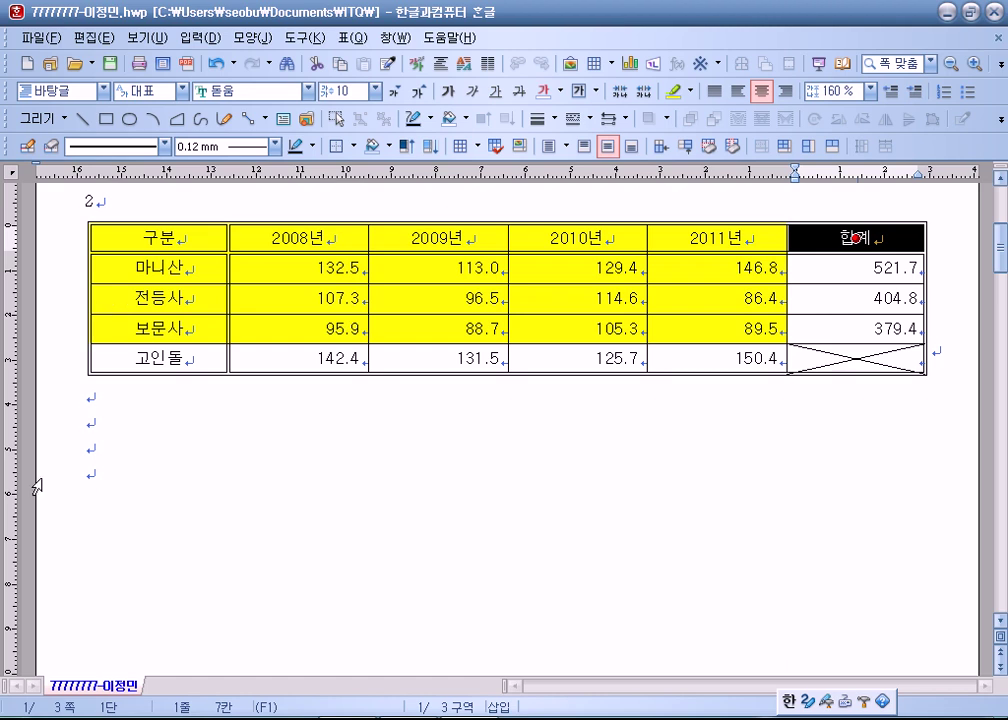
{"action": "left_click", "coordinate": [259, 430]}
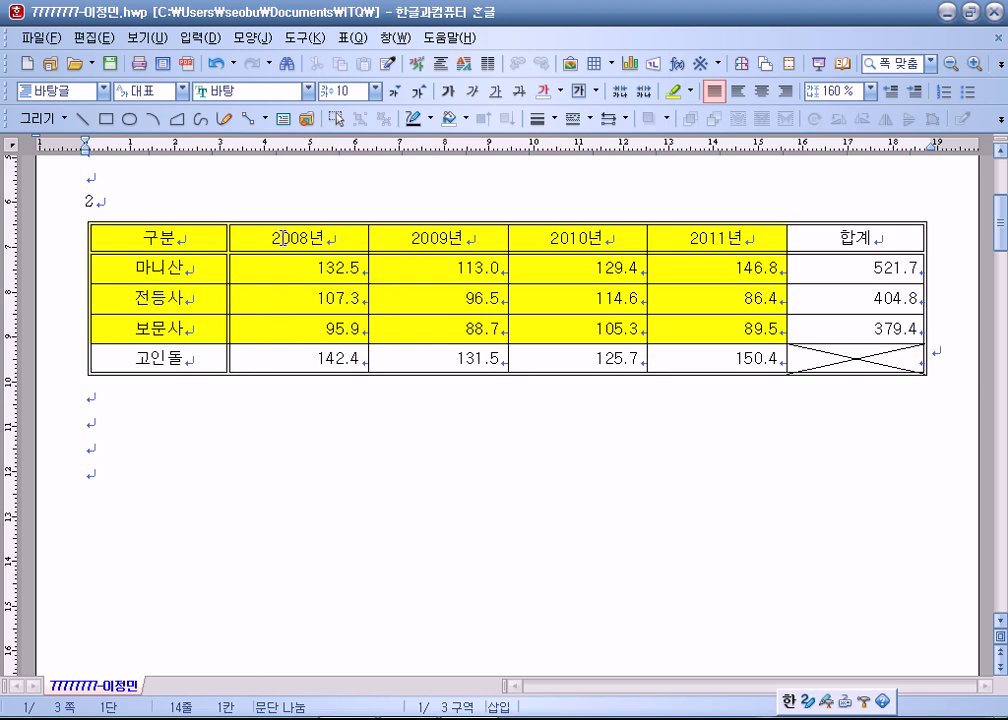
{"action": "left_click", "coordinate": [283, 238]}
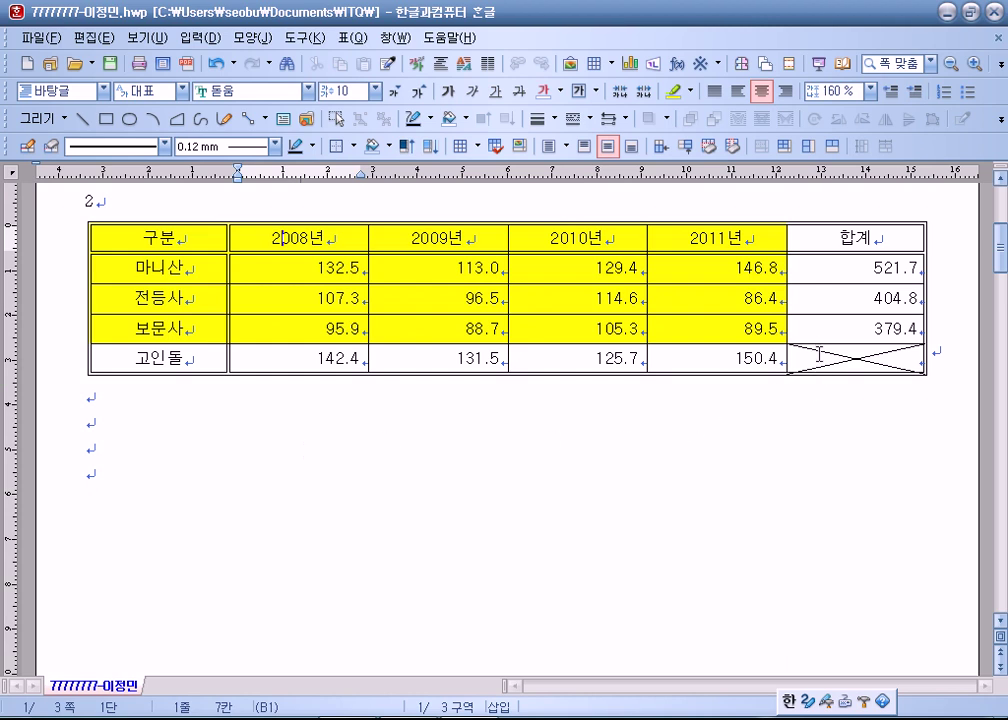
{"action": "left_click", "coordinate": [820, 357]}
{"action": "left_click_drag", "start_coordinate": [275, 270], "coordinate": [857, 340]}
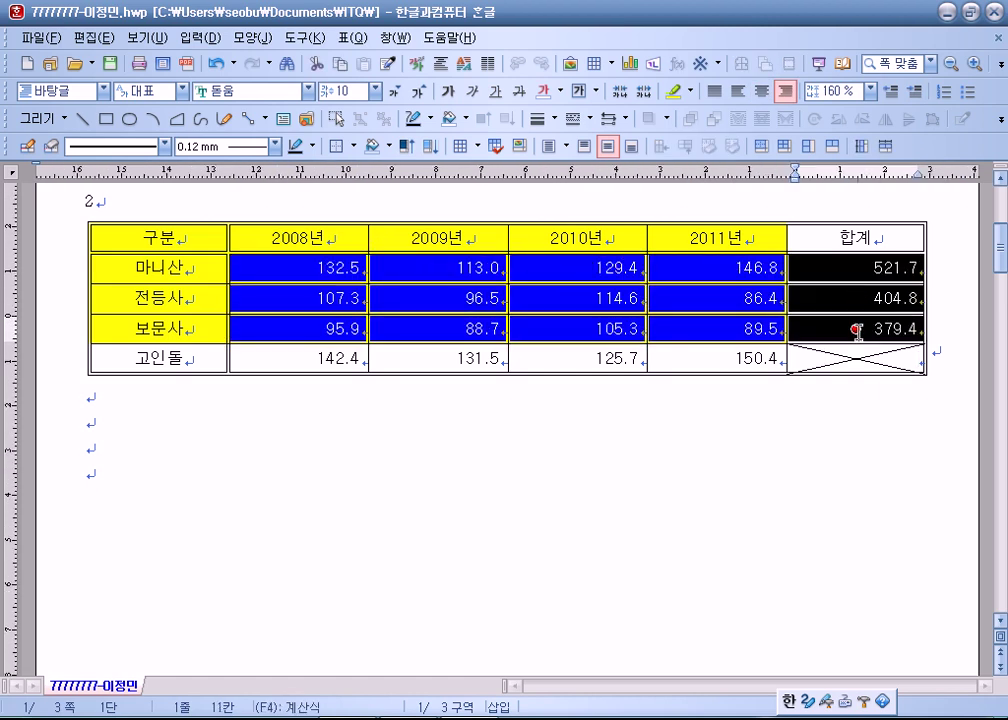
{"action": "left_click", "coordinate": [857, 358]}
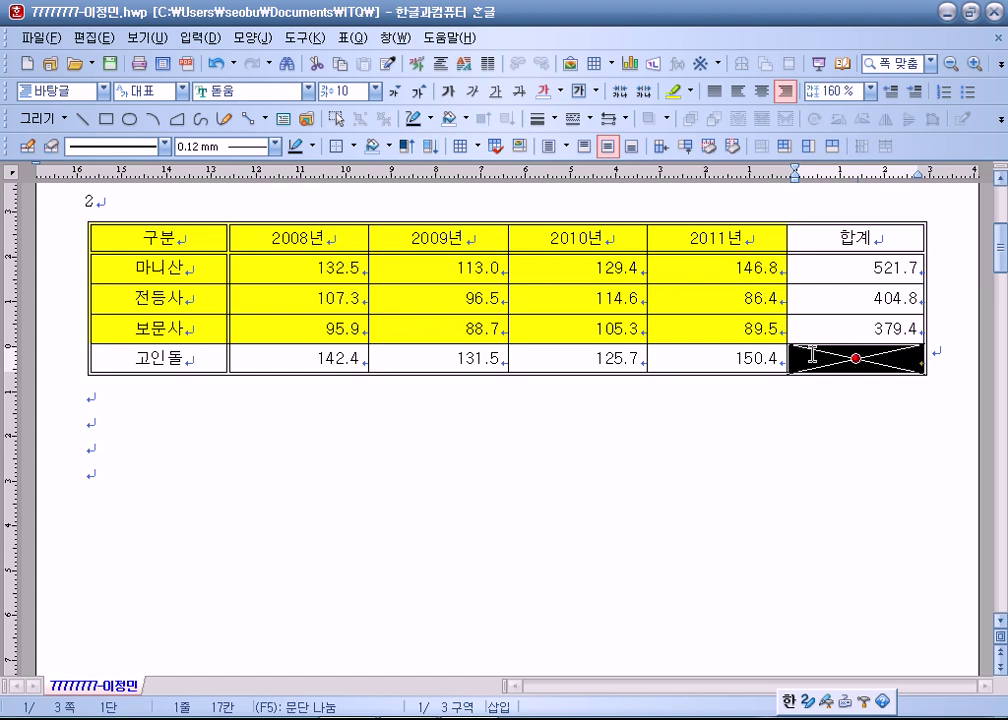
{"action": "left_click_drag", "start_coordinate": [310, 356], "coordinate": [857, 360]}
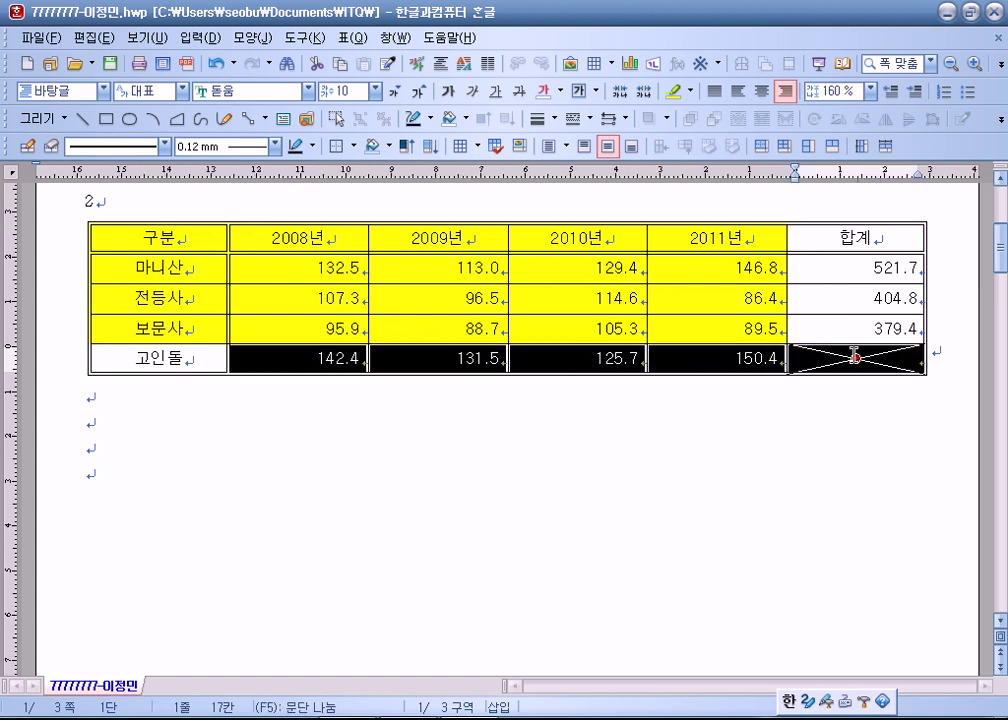
{"action": "key", "text": "ctrl+shift+s"}
{"action": "left_click", "coordinate": [851, 424]}
{"action": "left_click", "coordinate": [838, 360]}
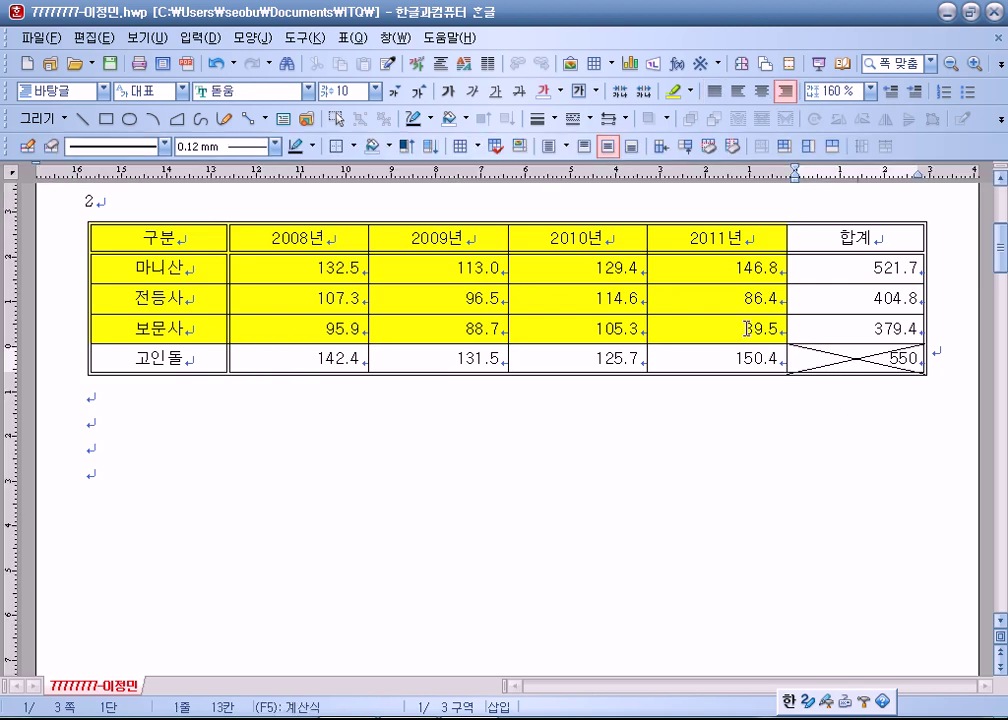
{"action": "left_click_drag", "start_coordinate": [730, 326], "coordinate": [823, 322]}
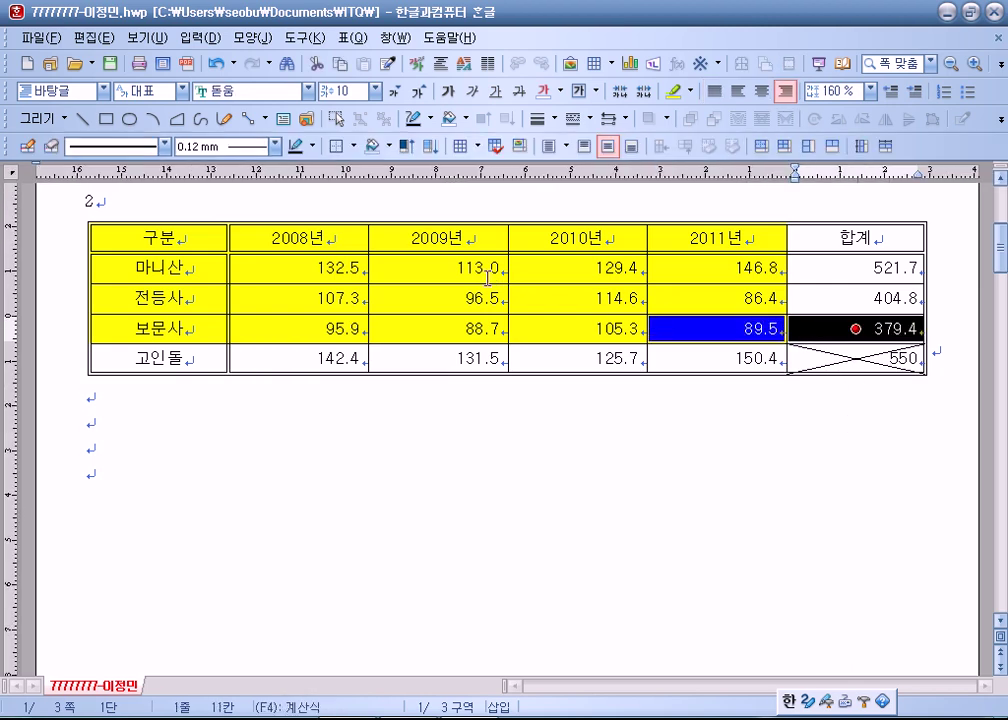
{"action": "left_click_drag", "start_coordinate": [488, 272], "coordinate": [570, 267]}
{"action": "left_click", "coordinate": [582, 297]}
{"action": "left_click", "coordinate": [848, 358]}
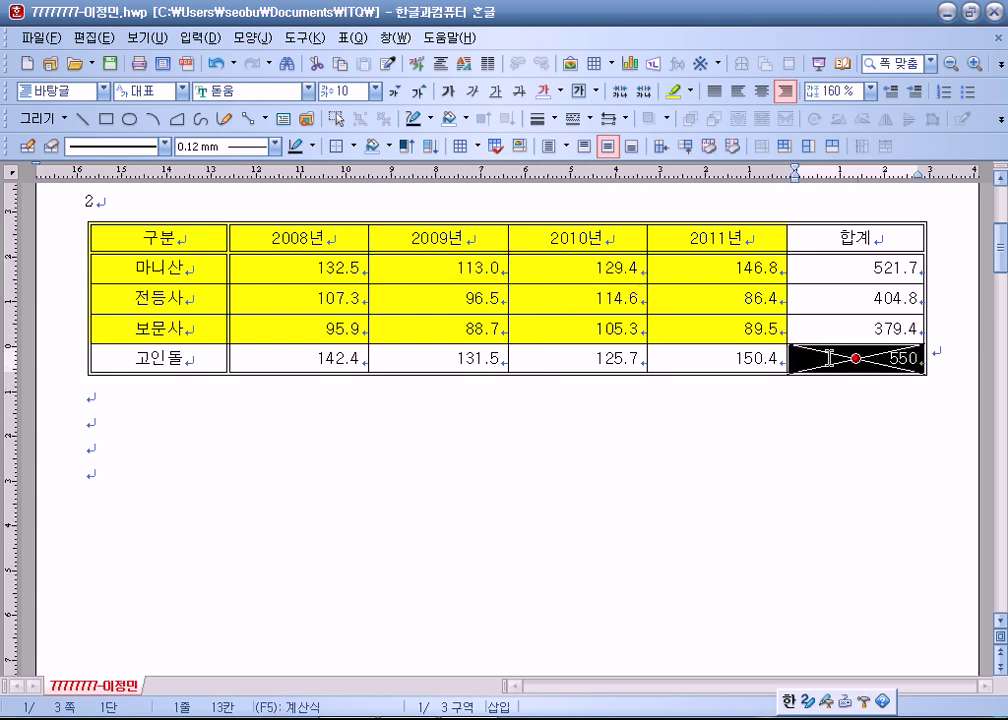
{"action": "left_click", "coordinate": [822, 369]}
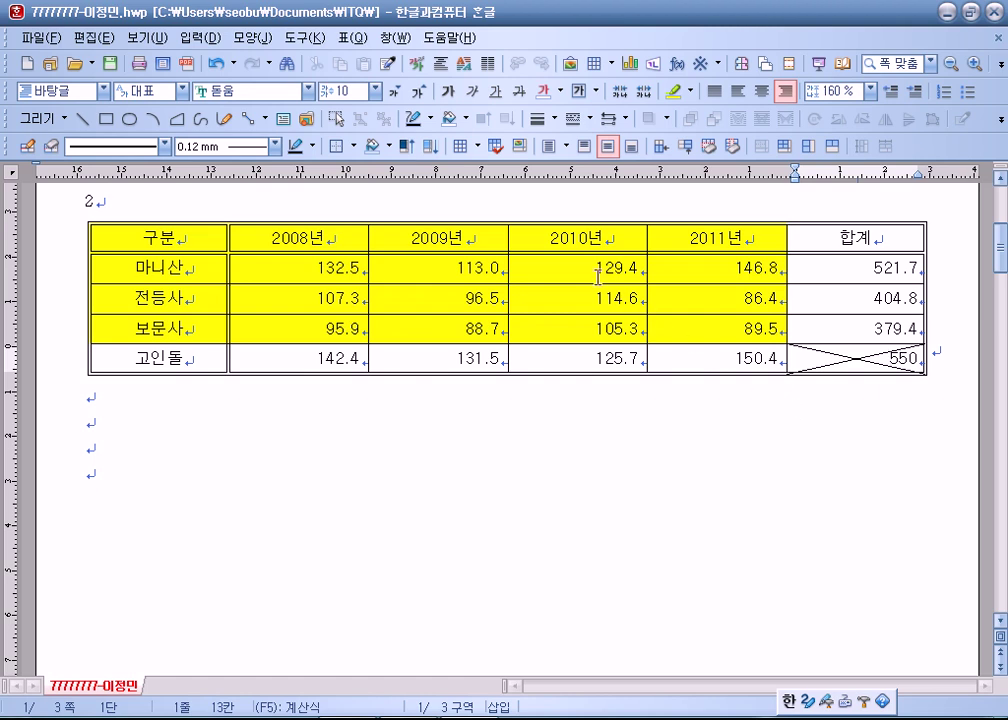
{"action": "left_click_drag", "start_coordinate": [560, 268], "coordinate": [716, 268]}
{"action": "left_click", "coordinate": [855, 358]}
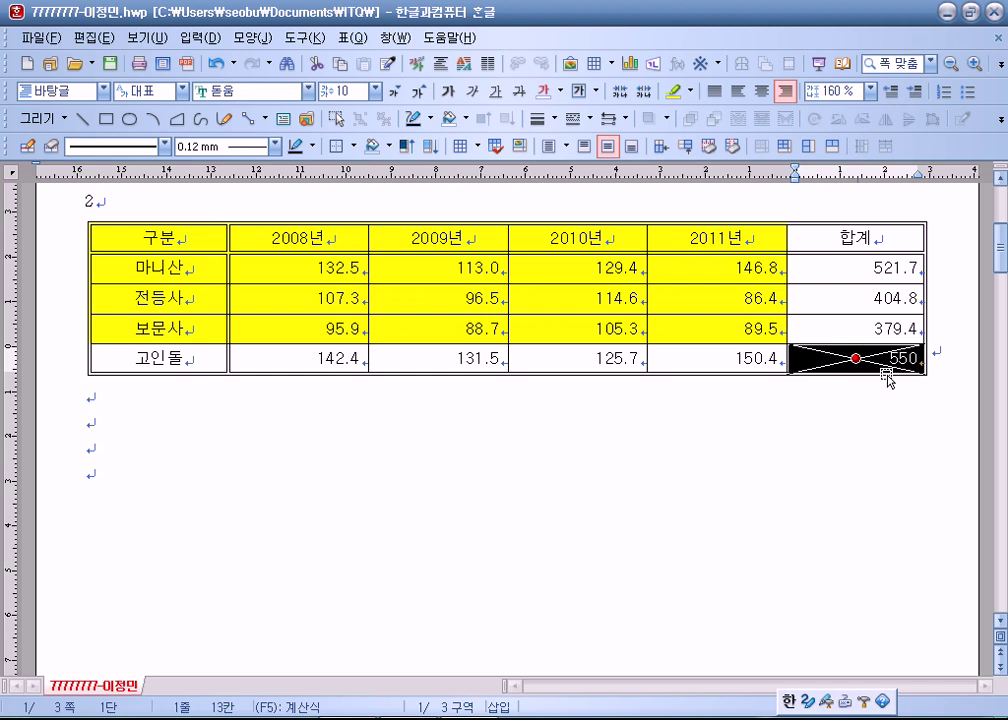
{"action": "key", "text": "Delete"}
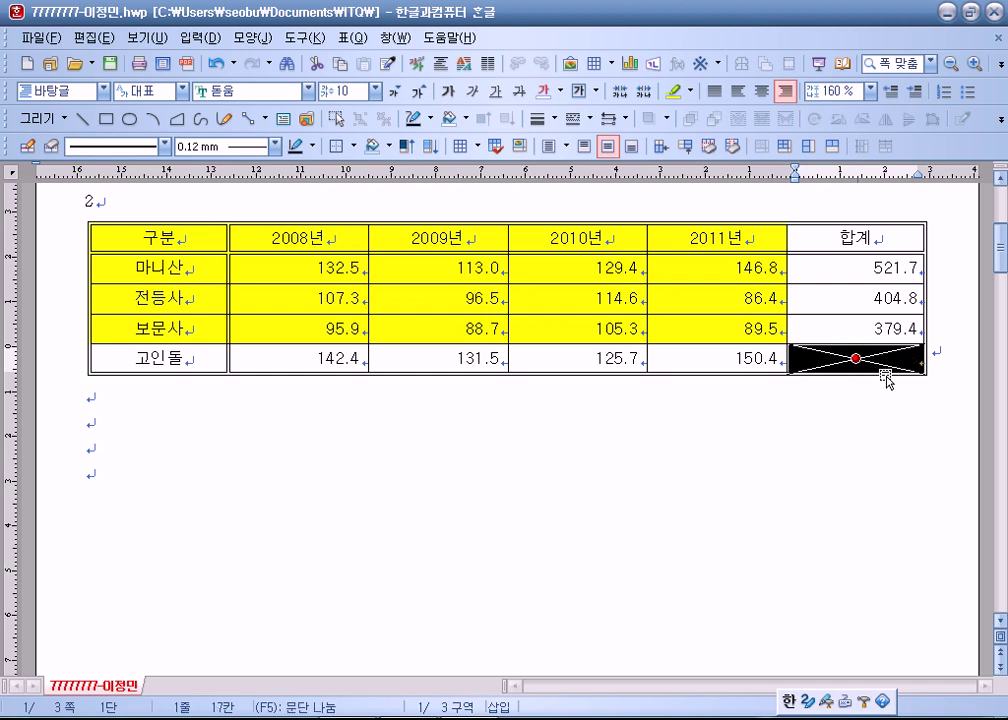
{"action": "key", "text": "ctrl+z"}
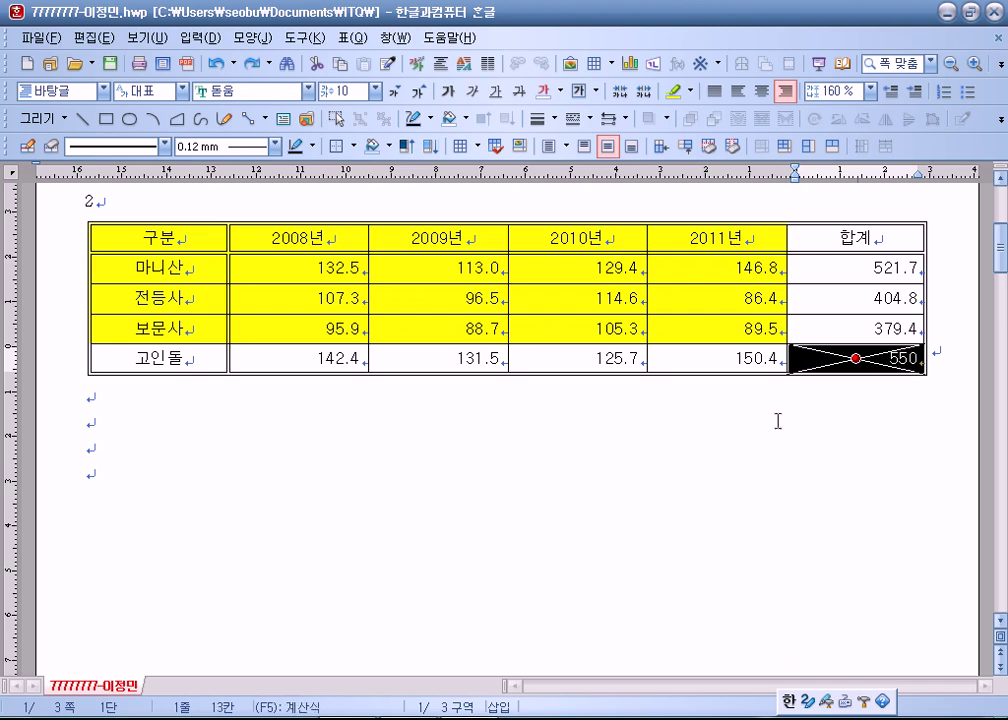
Zoom to 175% and check the 550 total cell's =SUM formula in the status bar.
{"action": "scroll", "coordinate": [940, 428], "scroll_direction": "up", "scroll_amount": 5, "text": "ctrl"}
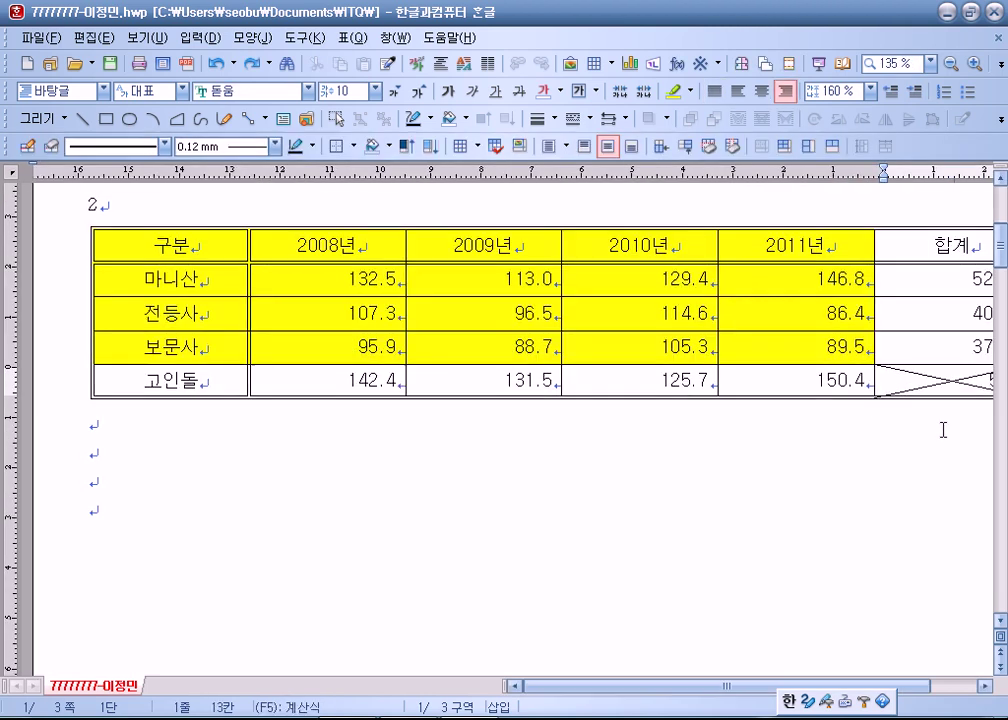
{"action": "left_click_drag", "start_coordinate": [590, 690], "coordinate": [727, 688]}
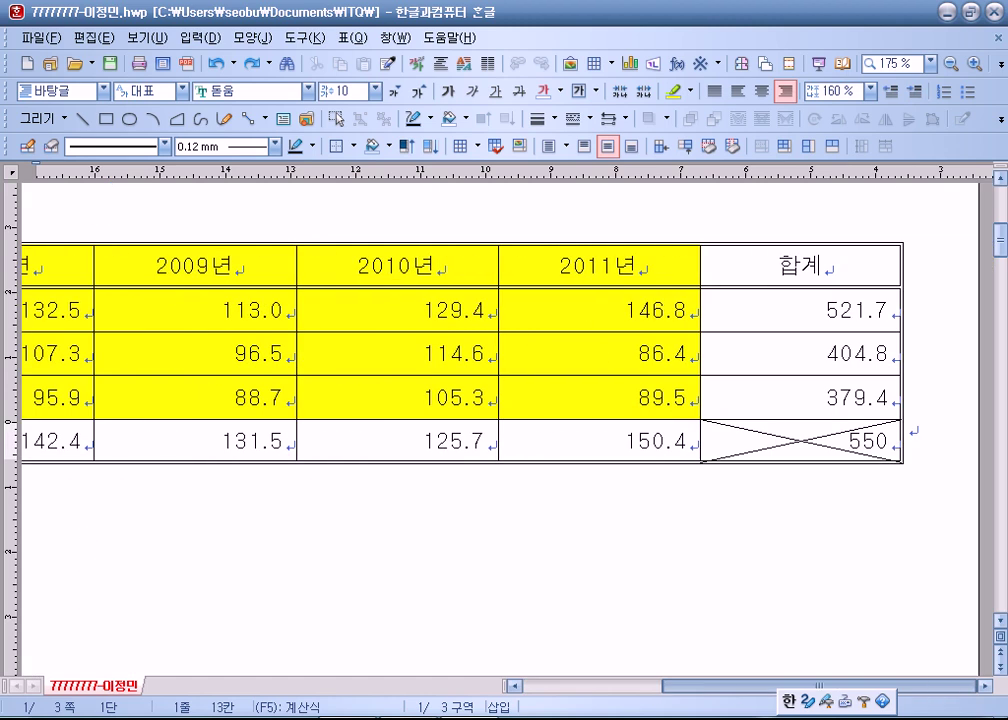
{"action": "scroll", "coordinate": [1000, 632], "scroll_direction": "down", "scroll_amount": 2}
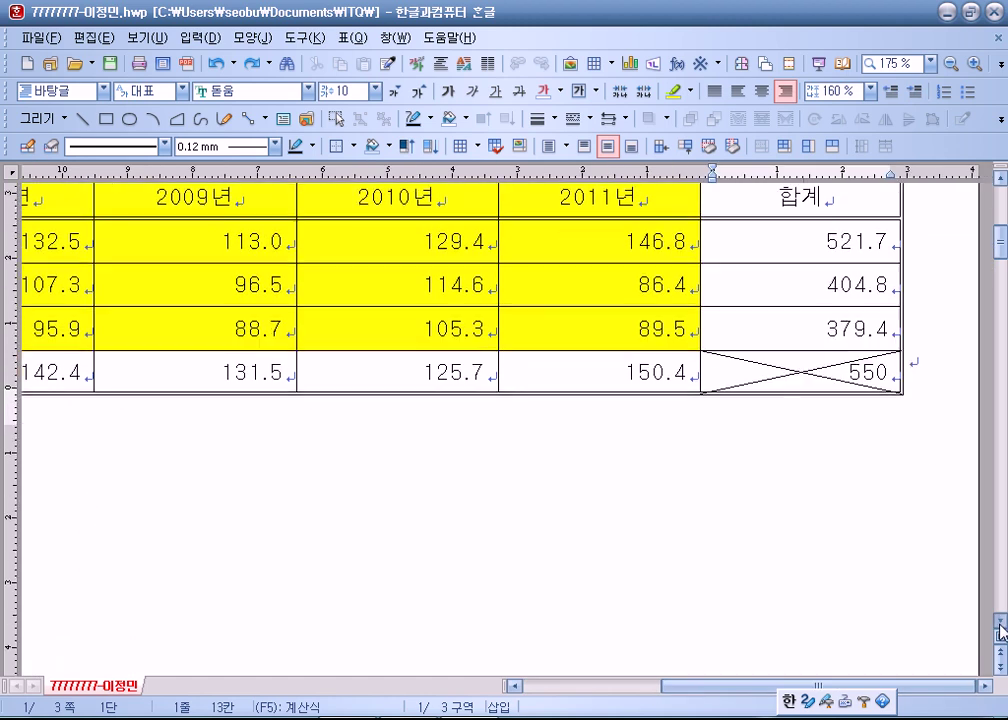
{"action": "left_click", "coordinate": [862, 375]}
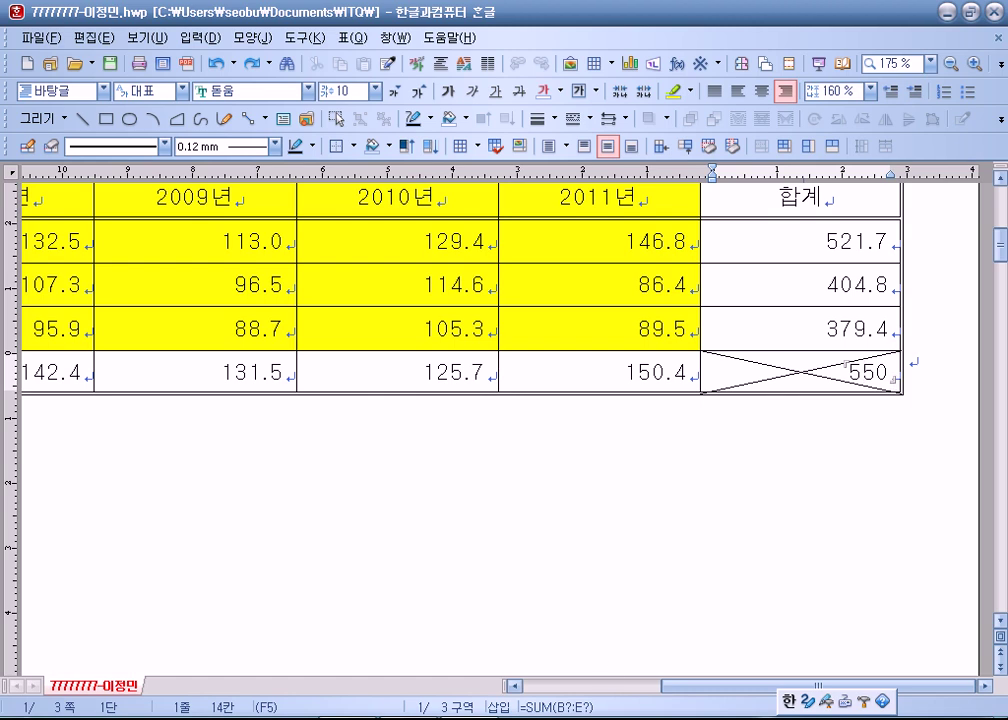
Launch Paint on a blank canvas and draw an upper-left corner bracket.
{"action": "key", "text": "super"}
{"action": "left_click", "coordinate": [56, 209]}
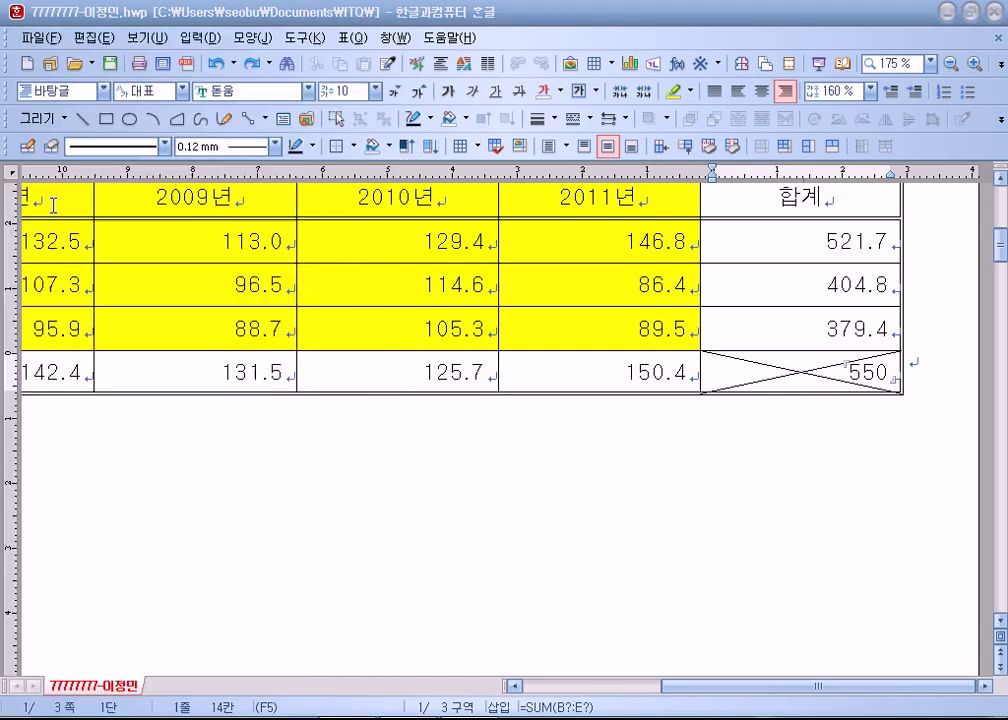
{"action": "mouse_move", "coordinate": [259, 209]}
{"action": "left_mouse_down"}
{"action": "mouse_move", "coordinate": [192, 213]}
{"action": "mouse_move", "coordinate": [191, 277]}
{"action": "left_mouse_up"}
Draw a lower-right corner bracket and the digits 550 between the brackets.
{"action": "mouse_move", "coordinate": [533, 352]}
{"action": "left_mouse_down"}
{"action": "mouse_move", "coordinate": [461, 420]}
{"action": "mouse_move", "coordinate": [419, 420]}
{"action": "left_mouse_up"}
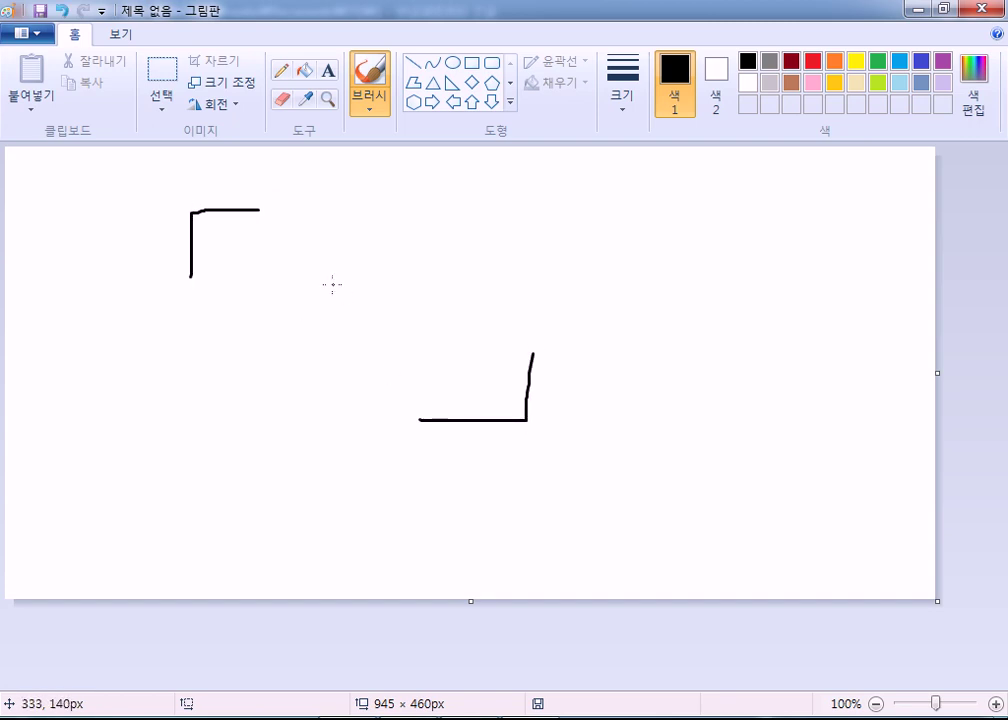
{"action": "mouse_move", "coordinate": [295, 278]}
{"action": "left_mouse_down"}
{"action": "mouse_move", "coordinate": [288, 321]}
{"action": "mouse_move", "coordinate": [346, 290]}
{"action": "mouse_move", "coordinate": [391, 325]}
{"action": "mouse_move", "coordinate": [353, 318]}
{"action": "mouse_move", "coordinate": [394, 288]}
{"action": "left_mouse_up"}
{"action": "left_click_drag", "start_coordinate": [466, 313], "coordinate": [473, 317]}
{"action": "key", "text": "alt+Tab"}
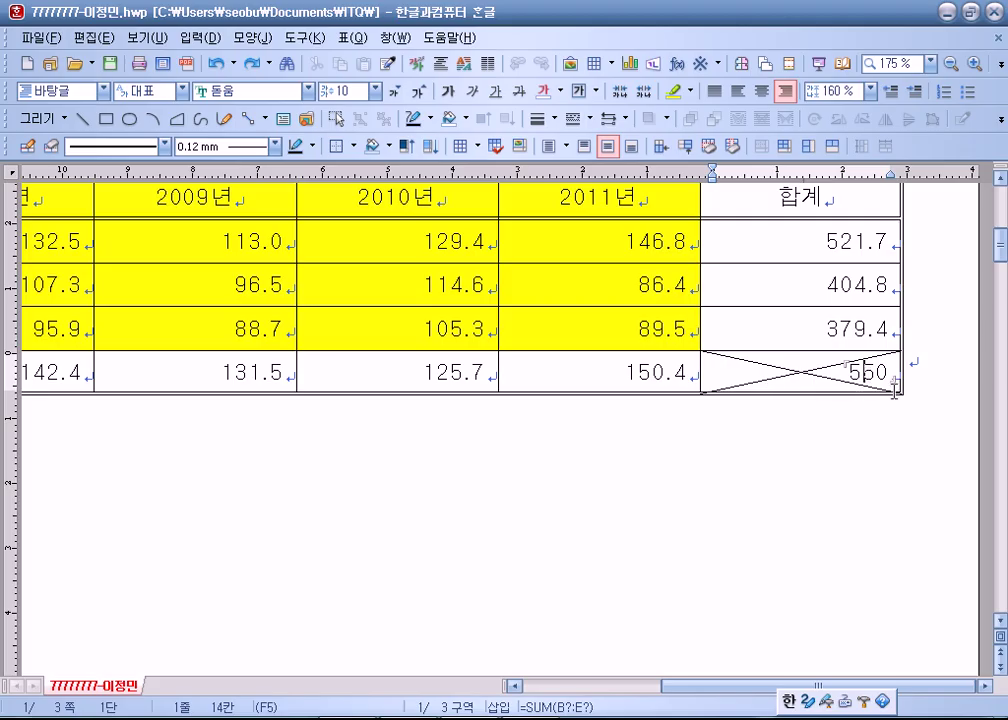
{"action": "key", "text": "alt+Tab"}
Double both corner brackets and add two larger corner strokes near the canvas edges.
{"action": "left_click_drag", "start_coordinate": [260, 214], "coordinate": [159, 272]}
{"action": "mouse_move", "coordinate": [533, 357]}
{"action": "left_mouse_down"}
{"action": "mouse_move", "coordinate": [499, 358]}
{"action": "mouse_move", "coordinate": [417, 418]}
{"action": "left_mouse_up"}
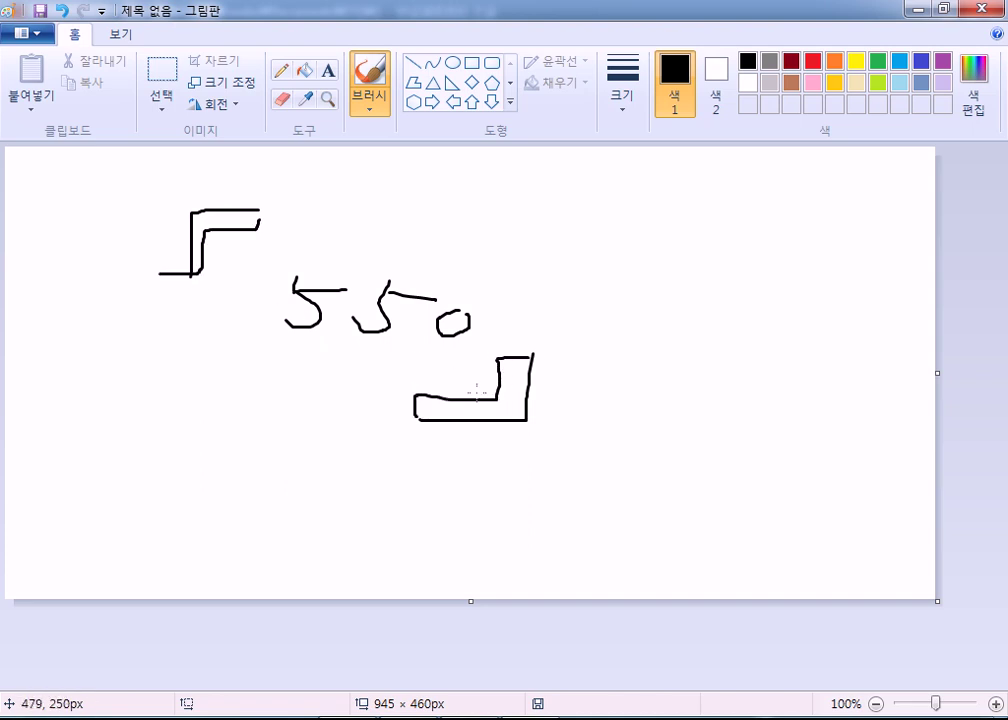
{"action": "key", "text": "alt+Tab"}
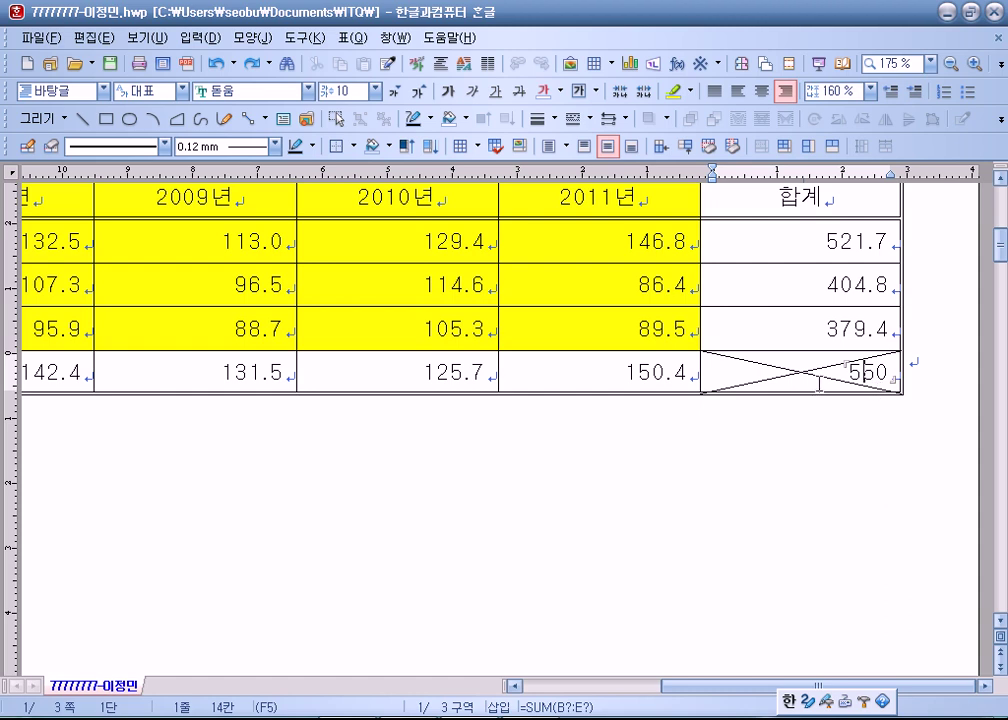
{"action": "key", "text": "alt+Tab"}
{"action": "left_click_drag", "start_coordinate": [140, 171], "coordinate": [40, 245]}
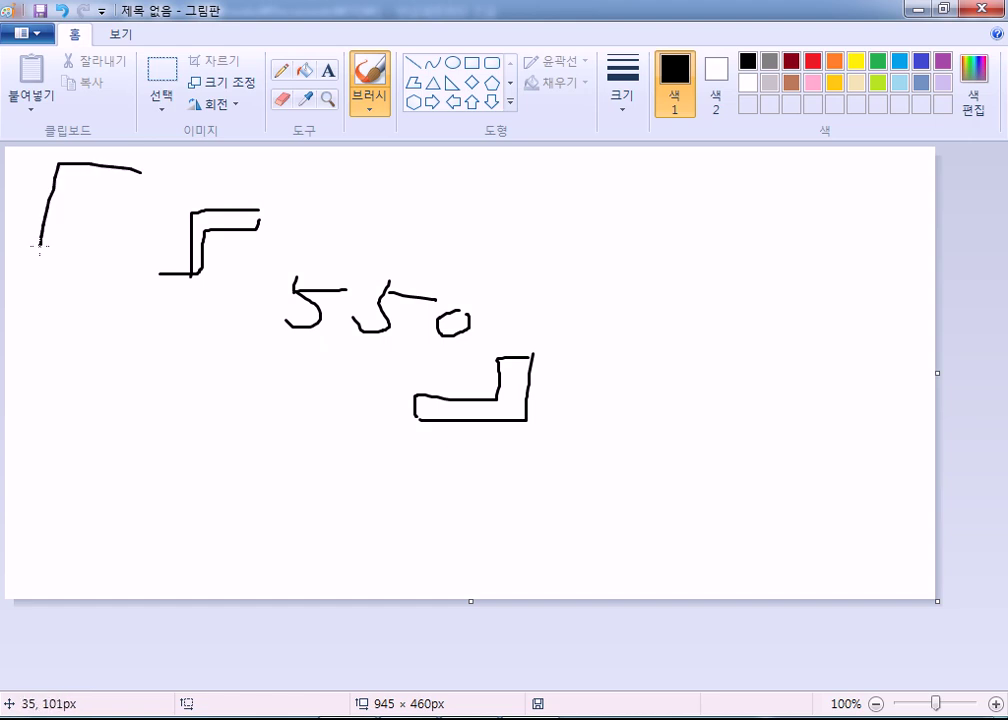
{"action": "mouse_move", "coordinate": [694, 209]}
{"action": "left_mouse_down"}
{"action": "mouse_move", "coordinate": [692, 299]}
{"action": "mouse_move", "coordinate": [613, 299]}
{"action": "left_mouse_up"}
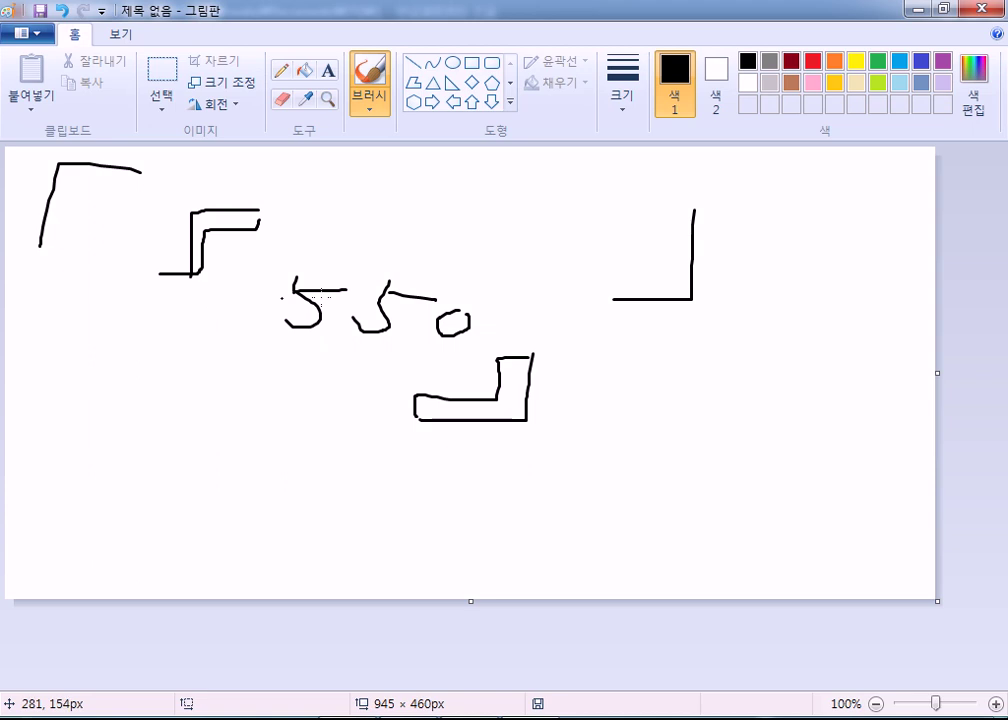
Switch back to the Hangul table, remove a stray 1 before 550, and step out below the table.
{"action": "key", "text": "alt+Tab"}
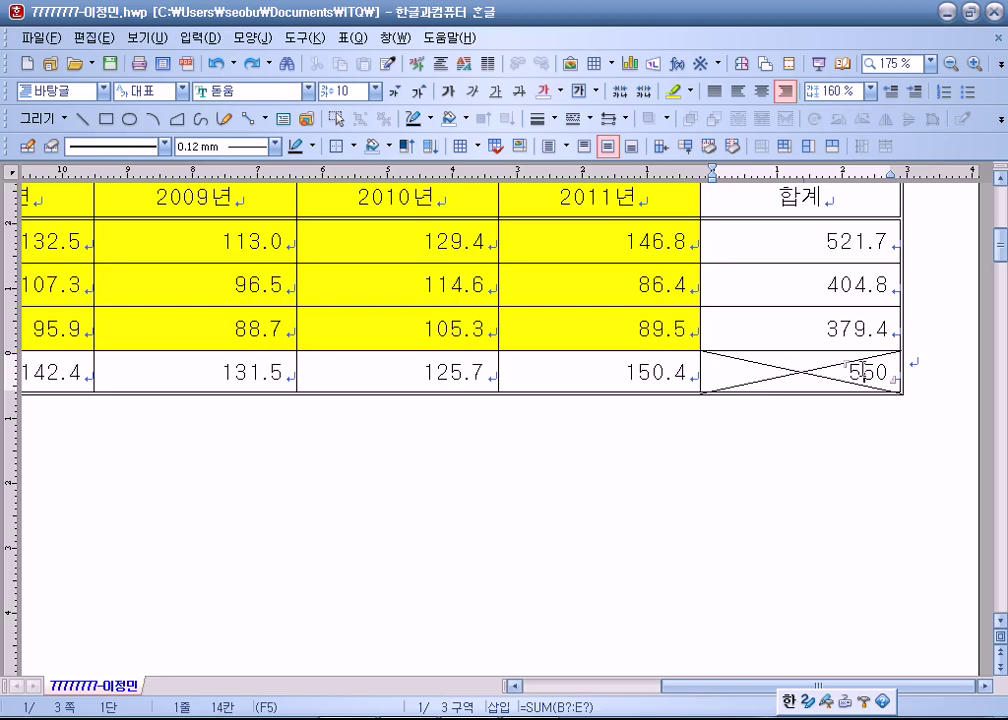
{"action": "type", "text": "1"}
{"action": "key", "text": "BackSpace"}
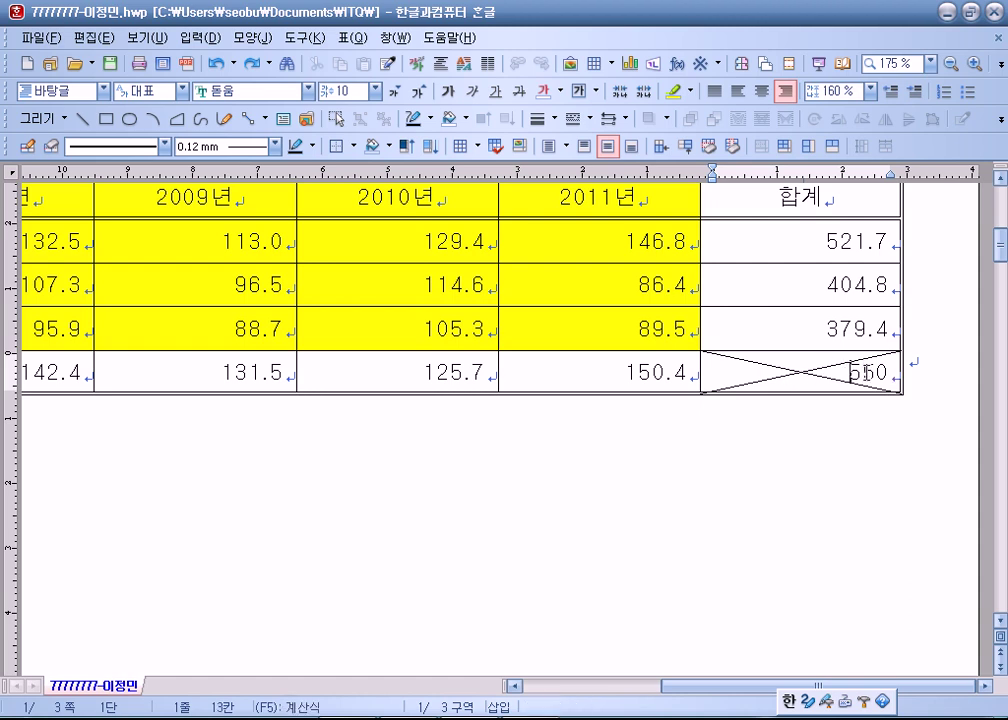
{"action": "left_click", "coordinate": [873, 461]}
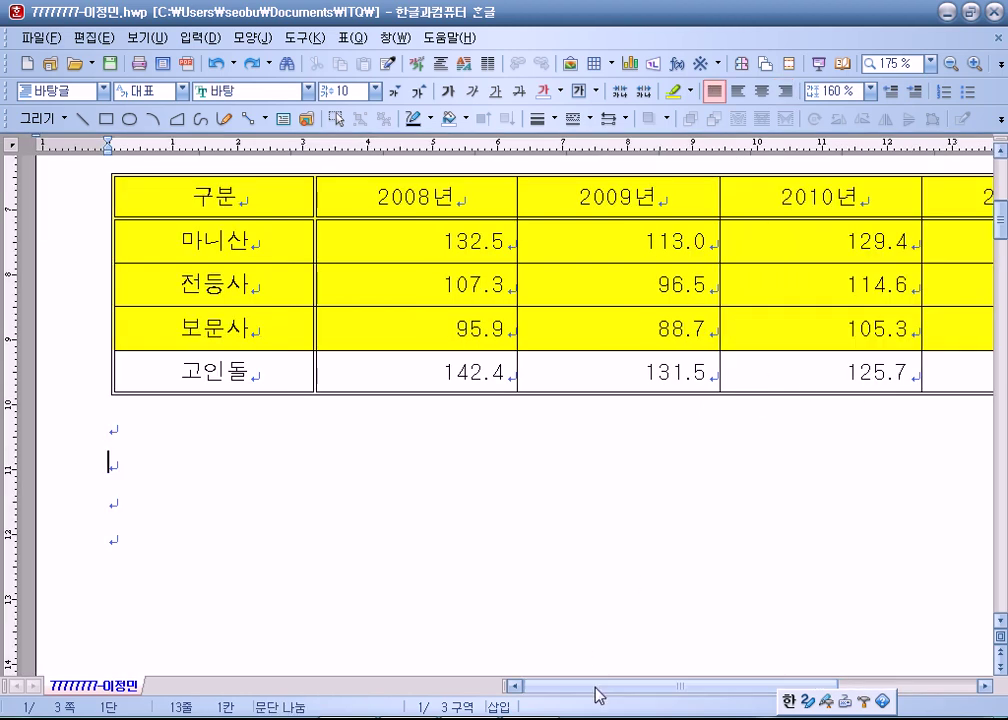
Delete the 550 sum formula from the crossed 합계 cell, confirming the removal.
{"action": "left_click_drag", "start_coordinate": [598, 688], "coordinate": [844, 688]}
{"action": "left_click_drag", "start_coordinate": [792, 376], "coordinate": [948, 377]}
{"action": "key", "text": "Delete"}
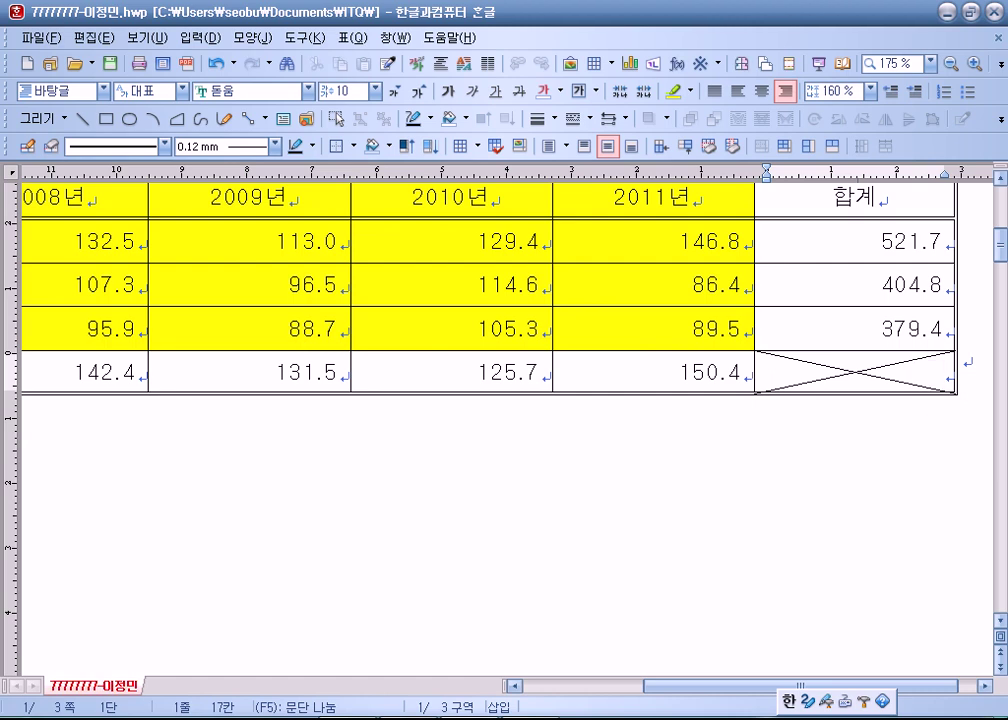
{"action": "key", "text": "ctrl+z"}
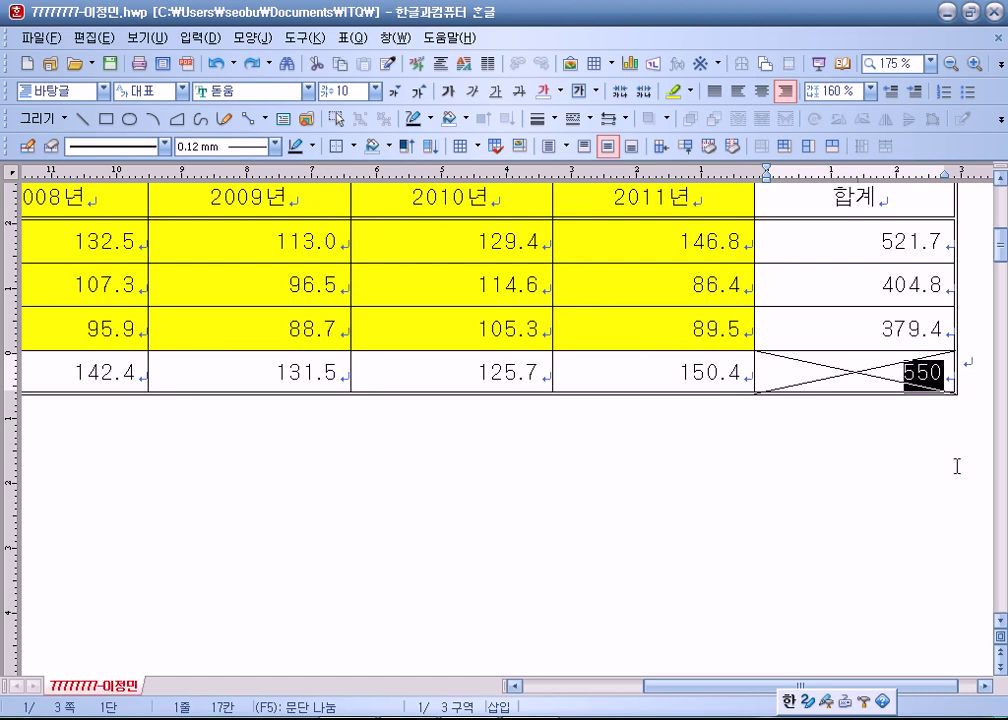
{"action": "key", "text": "Escape"}
{"action": "left_click", "coordinate": [918, 371]}
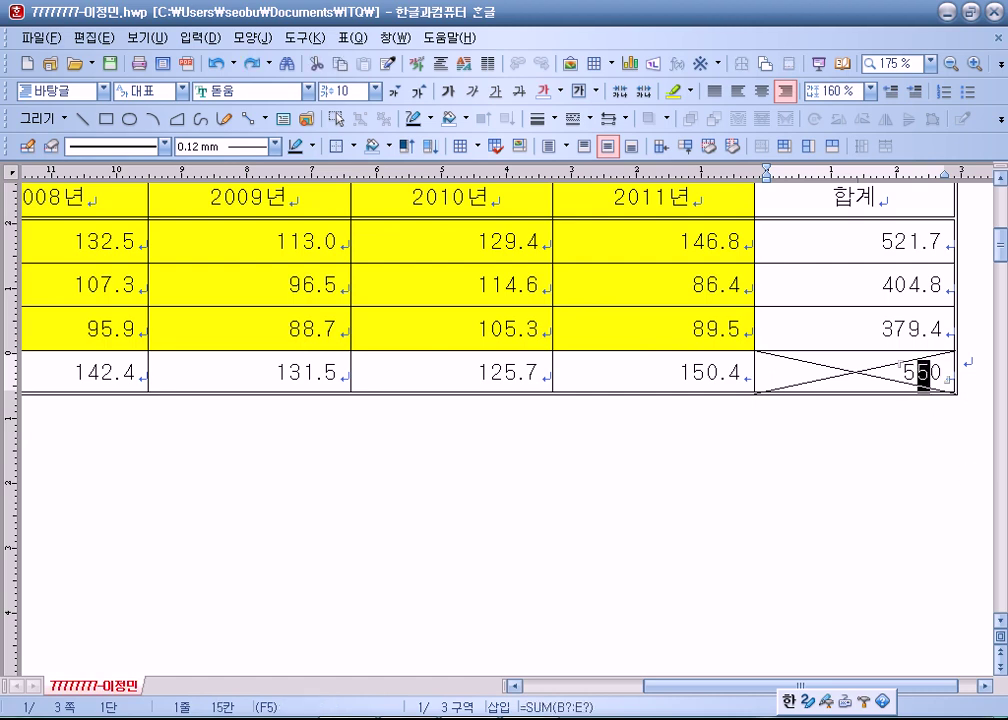
{"action": "key", "text": "Delete"}
{"action": "key", "text": "Delete"}
{"action": "key", "text": "Delete"}
{"action": "key", "text": "Delete"}
{"action": "key", "text": "Delete"}
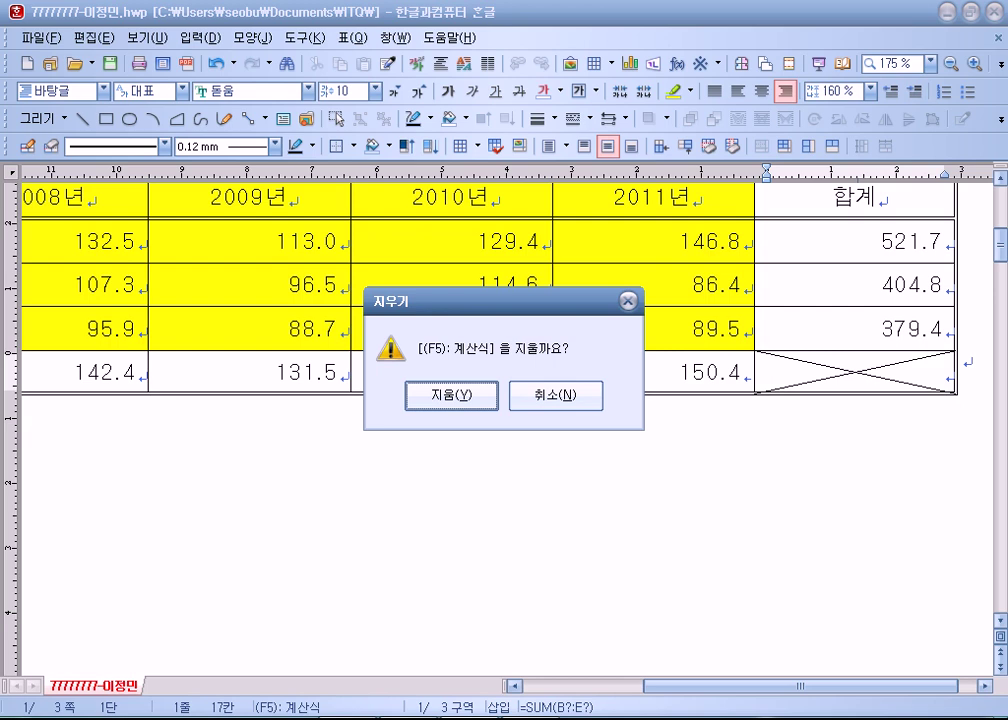
{"action": "key", "text": "Return"}
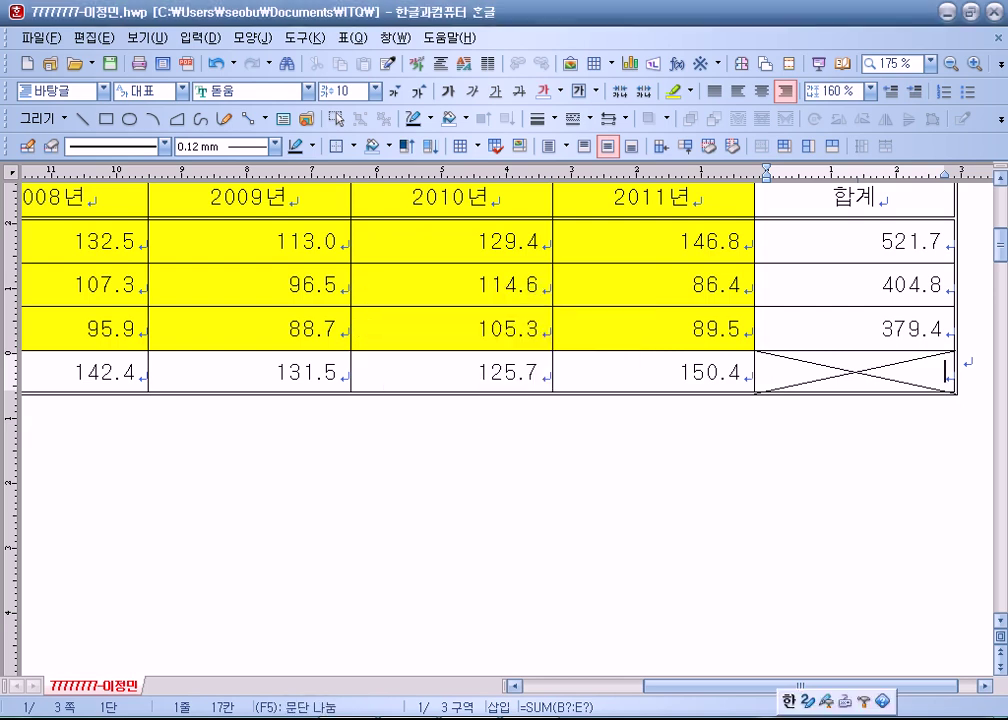
Restore the 550 with block sum, then select the crossed cell and delete it again.
{"action": "left_click_drag", "start_coordinate": [105, 372], "coordinate": [791, 367]}
{"action": "key", "text": "ctrl+shift+s"}
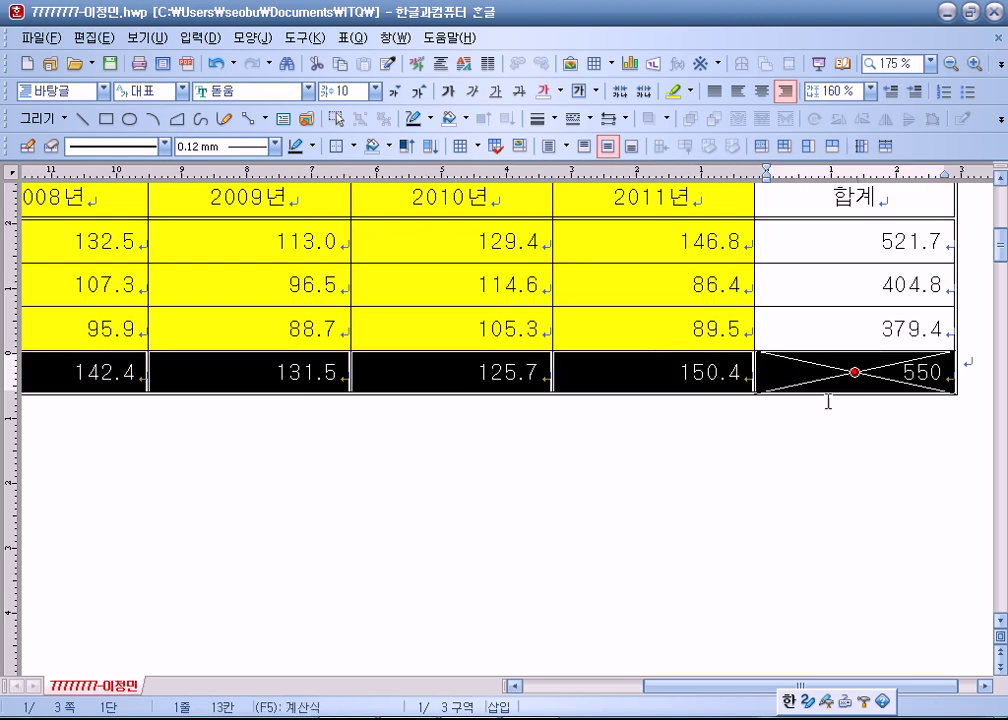
{"action": "left_click", "coordinate": [803, 328]}
{"action": "key", "text": "Down"}
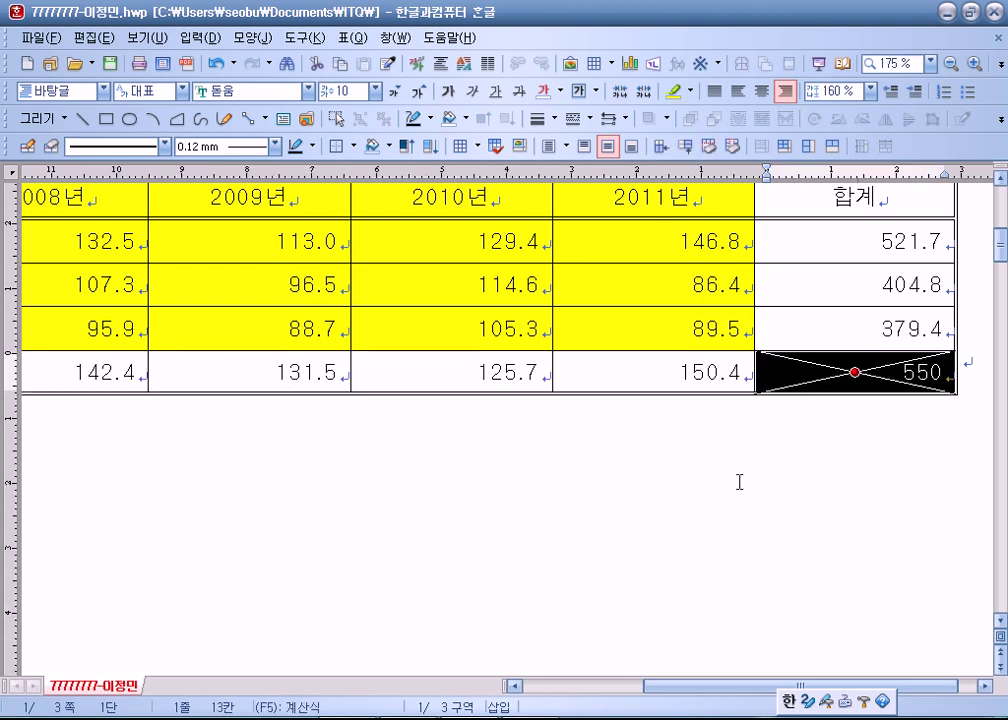
{"action": "scroll", "coordinate": [713, 448], "scroll_direction": "down", "scroll_amount": 2}
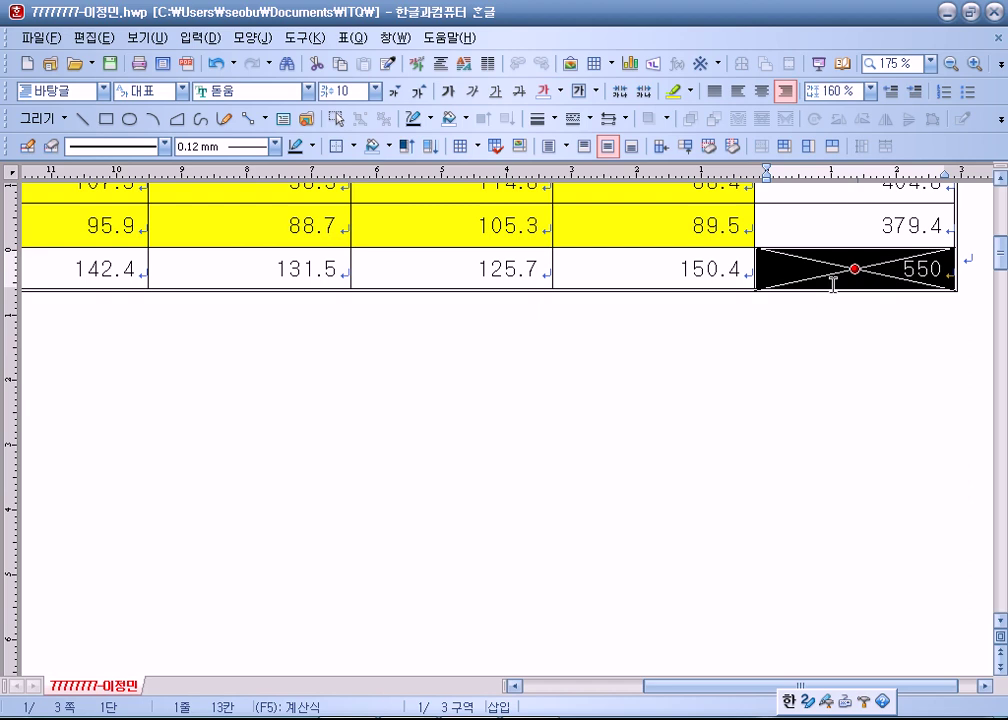
{"action": "key", "text": "Delete"}
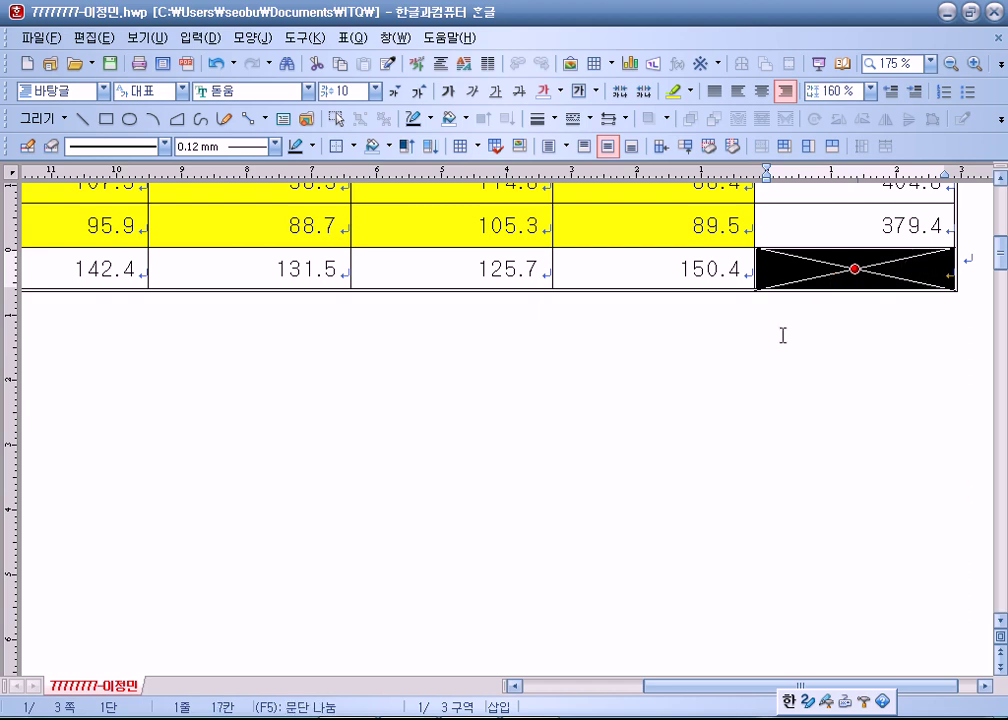
Zoom to 쪽 맞춤 and clear the 합계 values of the first three rows.
{"action": "left_click", "coordinate": [930, 62]}
{"action": "left_click", "coordinate": [891, 92]}
{"action": "scroll", "coordinate": [668, 437], "scroll_direction": "up", "scroll_amount": 3}
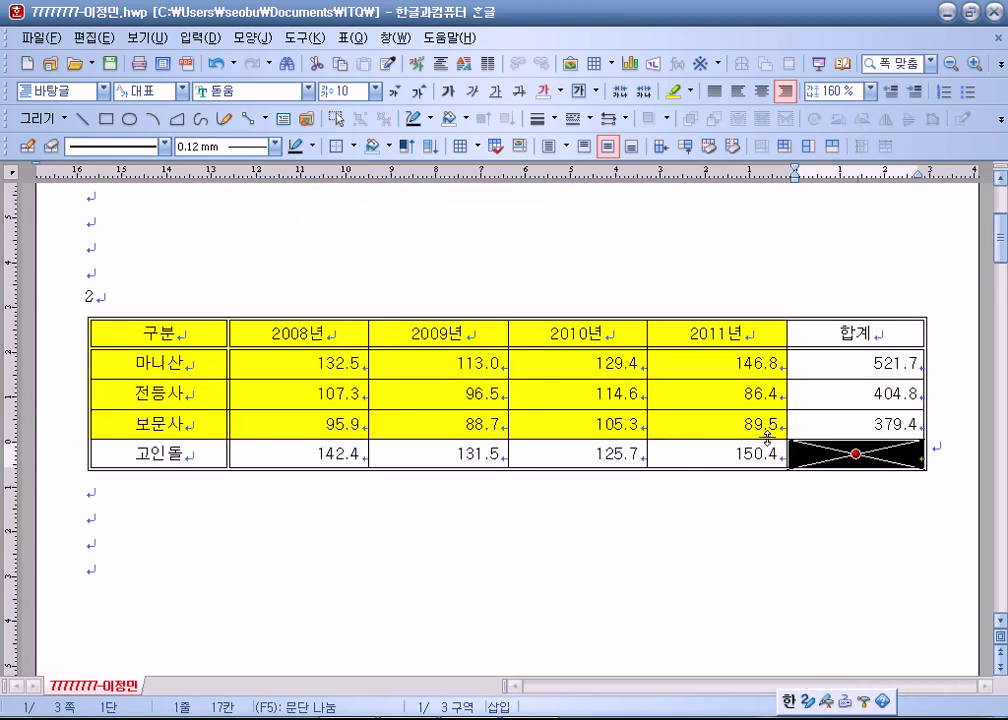
{"action": "left_click_drag", "start_coordinate": [837, 353], "coordinate": [835, 430]}
{"action": "key", "text": "Delete"}
{"action": "left_click_drag", "start_coordinate": [234, 360], "coordinate": [840, 437]}
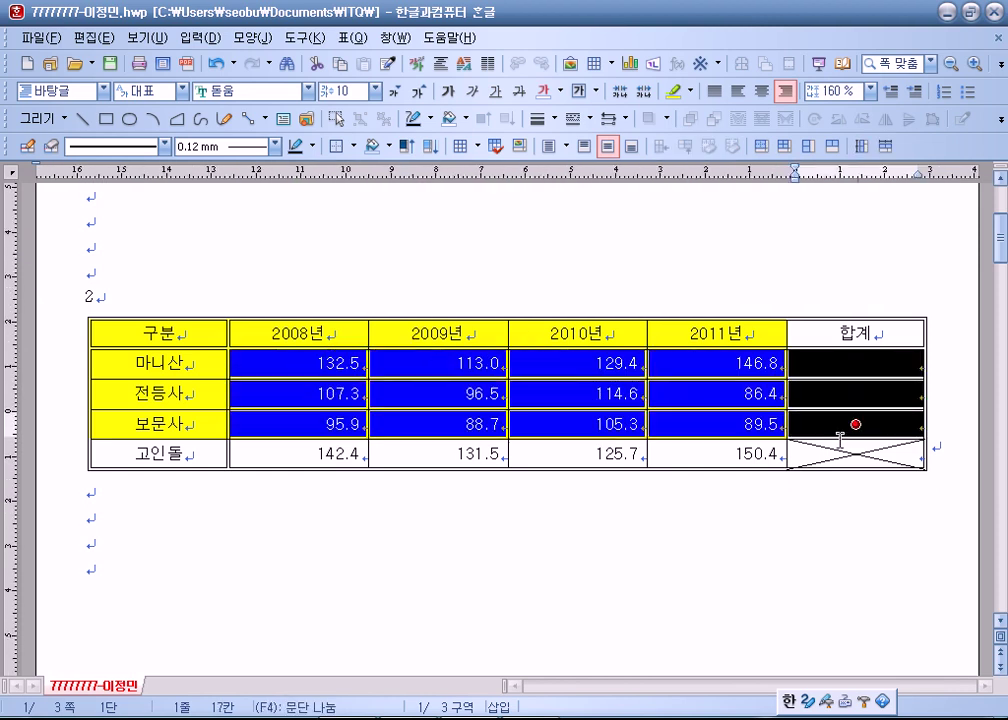
{"action": "left_click", "coordinate": [851, 458]}
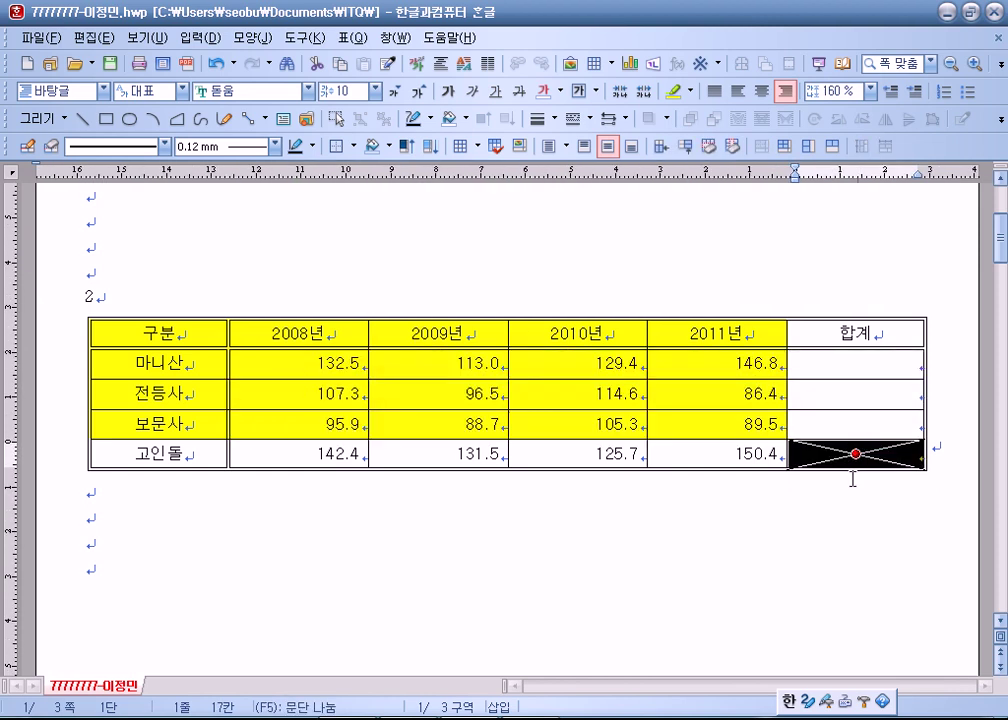
{"action": "left_click", "coordinate": [823, 580]}
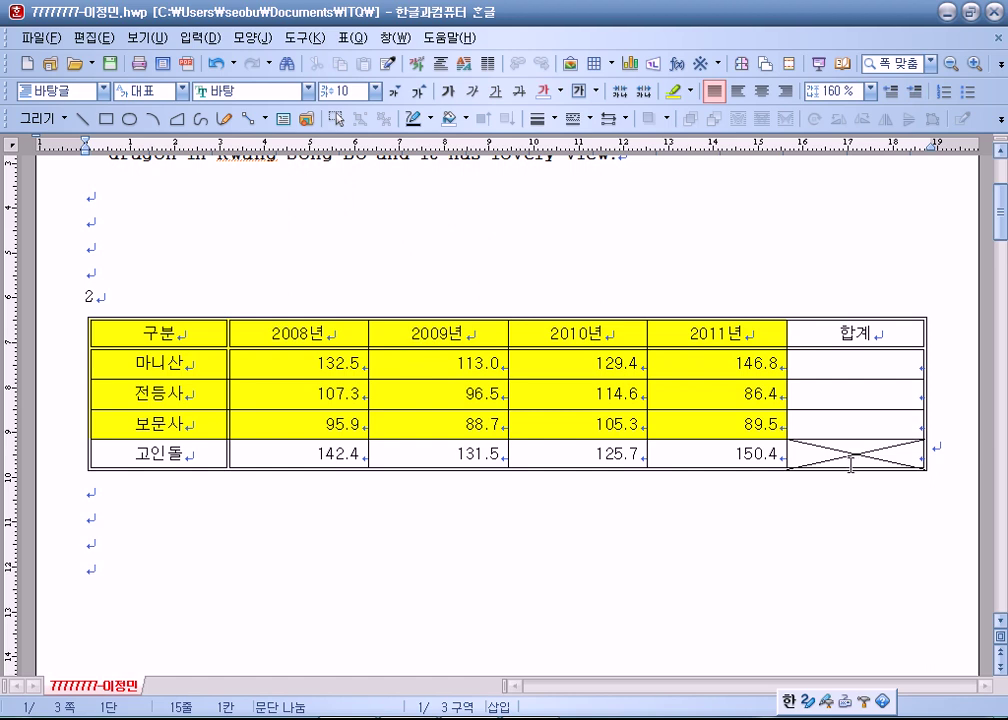
Fill the first three rows' 합계 cells with block sums 521.7, 404.8 and 379.4.
{"action": "left_click_drag", "start_coordinate": [328, 362], "coordinate": [853, 425]}
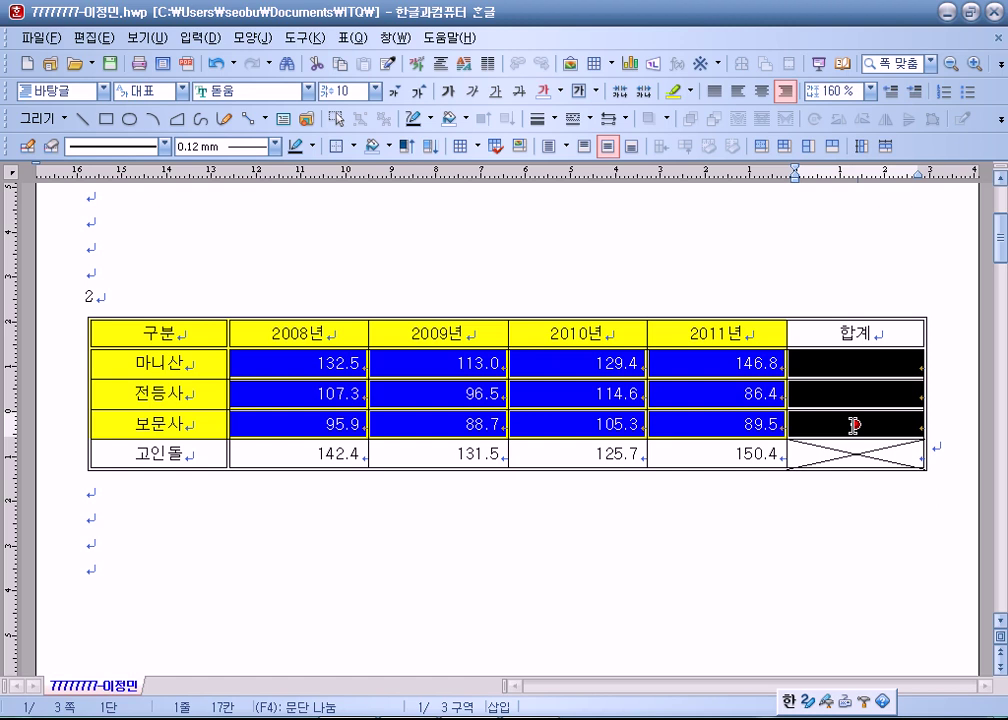
{"action": "key", "text": "ctrl+shift+s"}
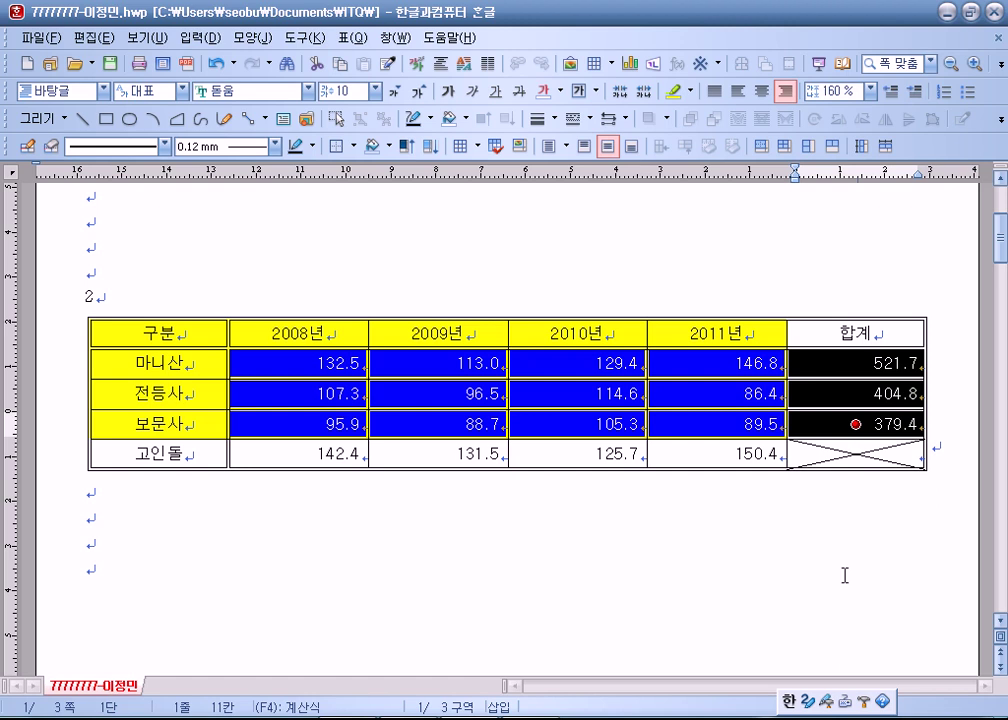
{"action": "left_click", "coordinate": [806, 583]}
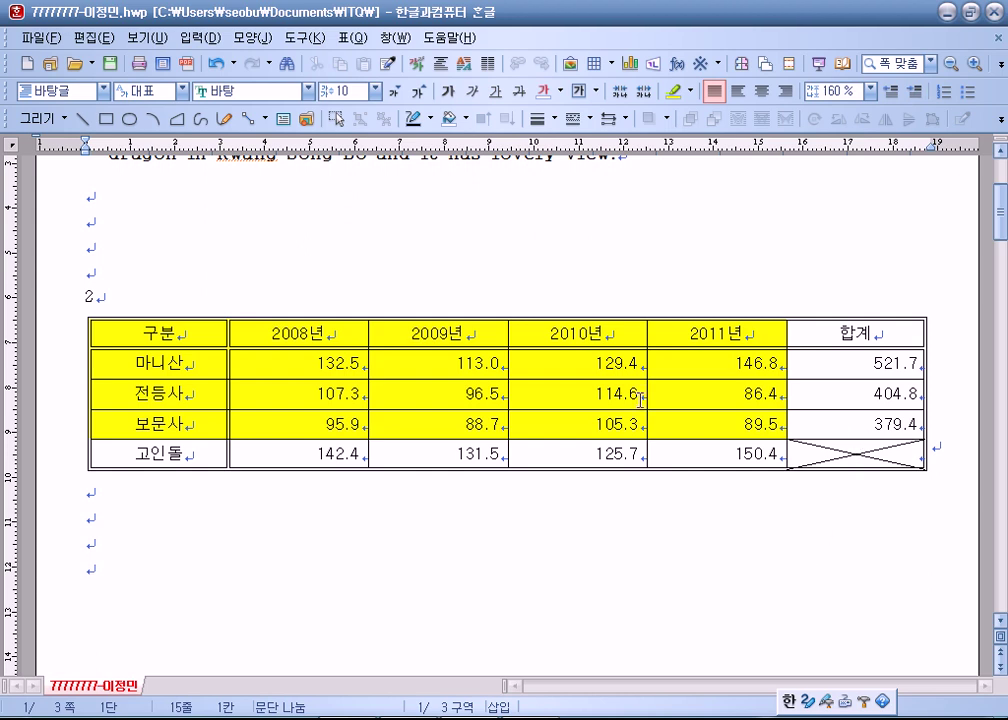
{"action": "left_click", "coordinate": [301, 332]}
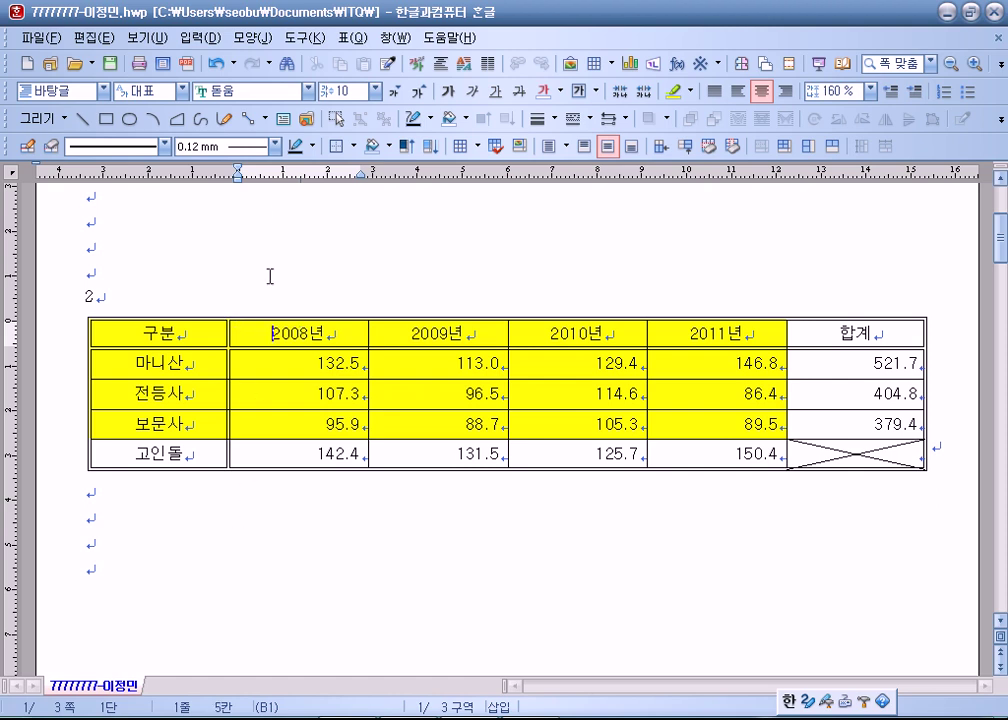
Insert a numbered caption 표 1 below the table.
{"action": "left_click", "coordinate": [200, 38]}
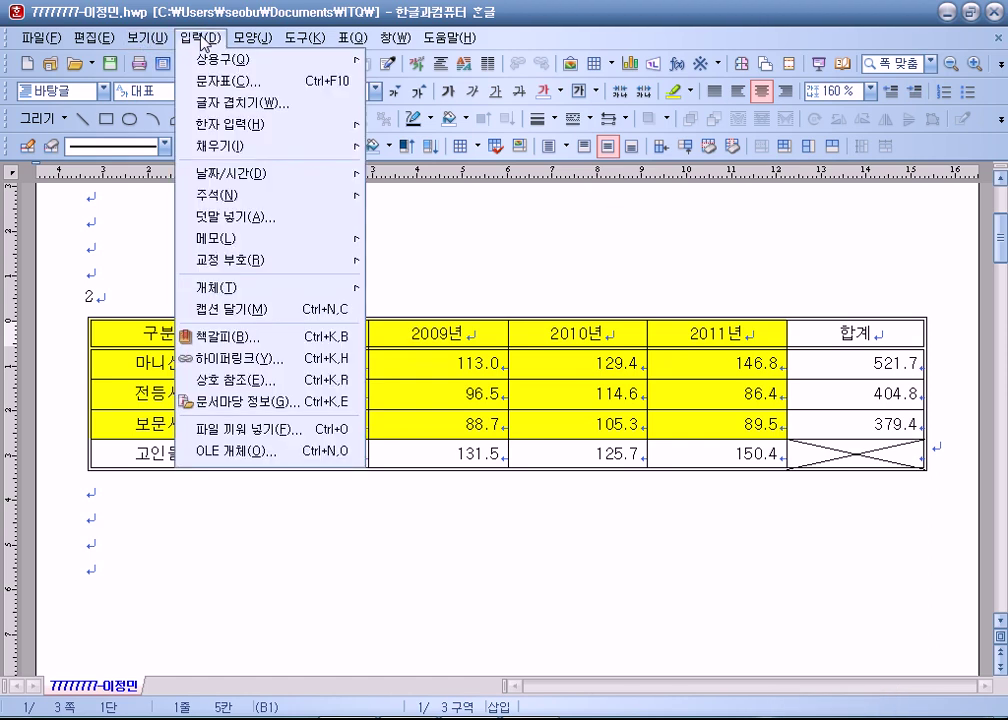
{"action": "left_click", "coordinate": [213, 318]}
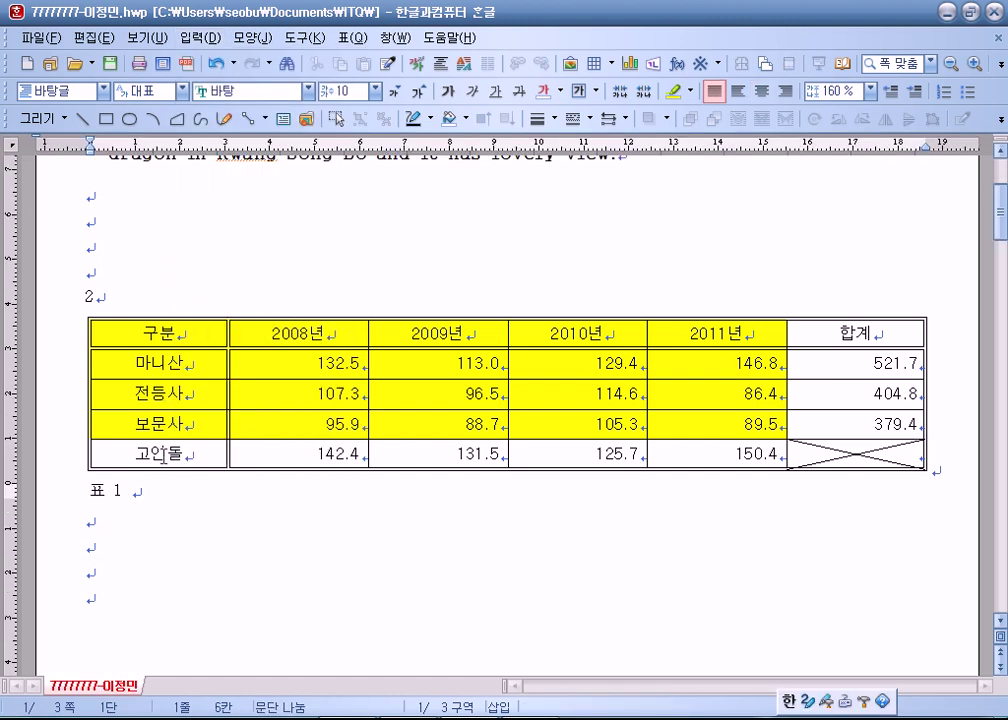
{"action": "scroll", "coordinate": [171, 493], "scroll_direction": "down", "scroll_amount": 3}
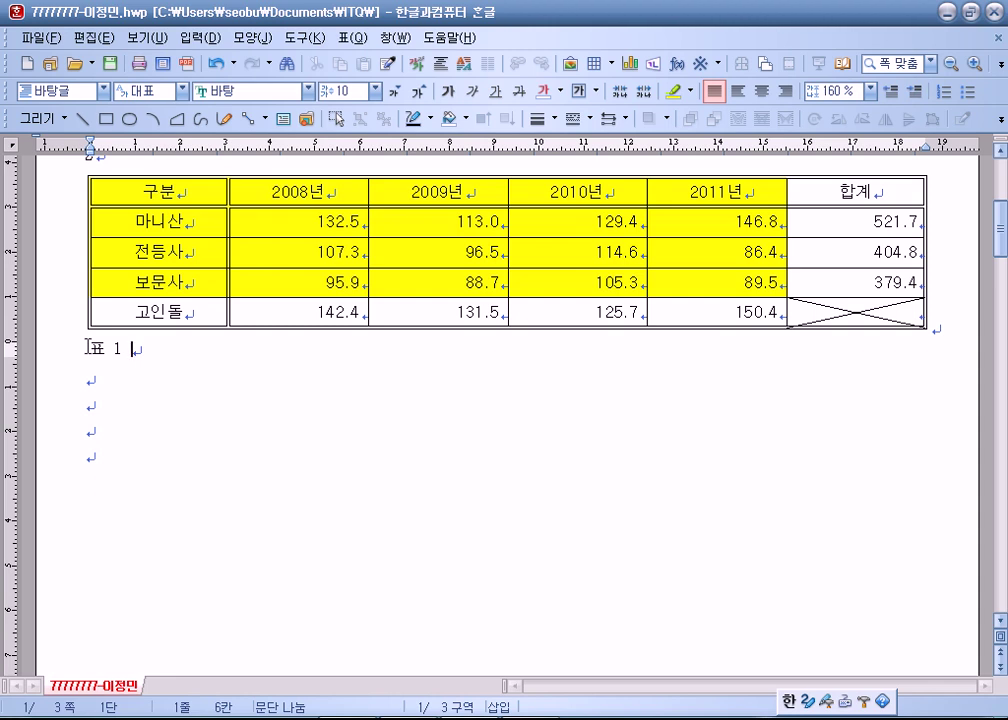
{"action": "left_click", "coordinate": [106, 350]}
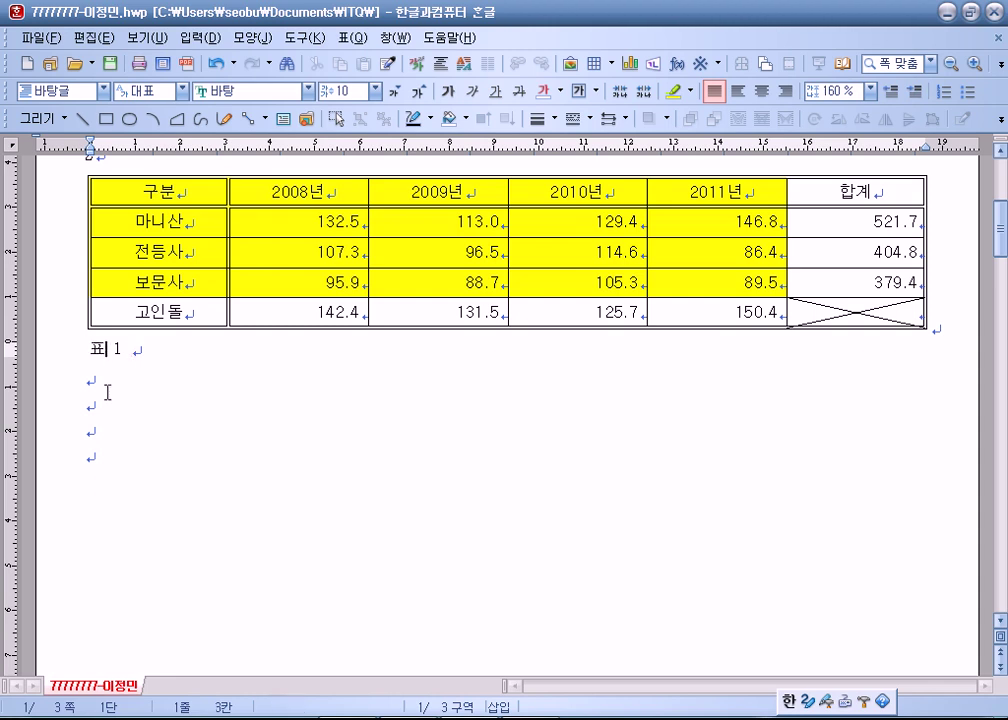
{"action": "left_click", "coordinate": [94, 352]}
{"action": "key", "text": "Delete"}
{"action": "key", "text": "Delete"}
{"action": "key", "text": "Delete"}
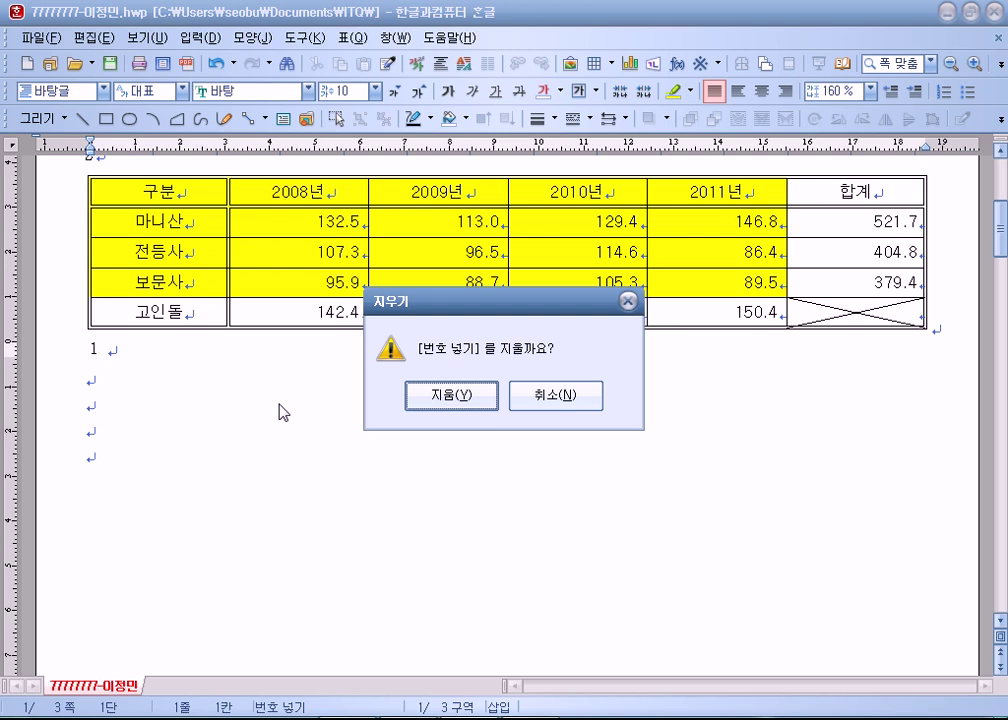
{"action": "key", "text": "Escape"}
{"action": "type", "text": "표"}
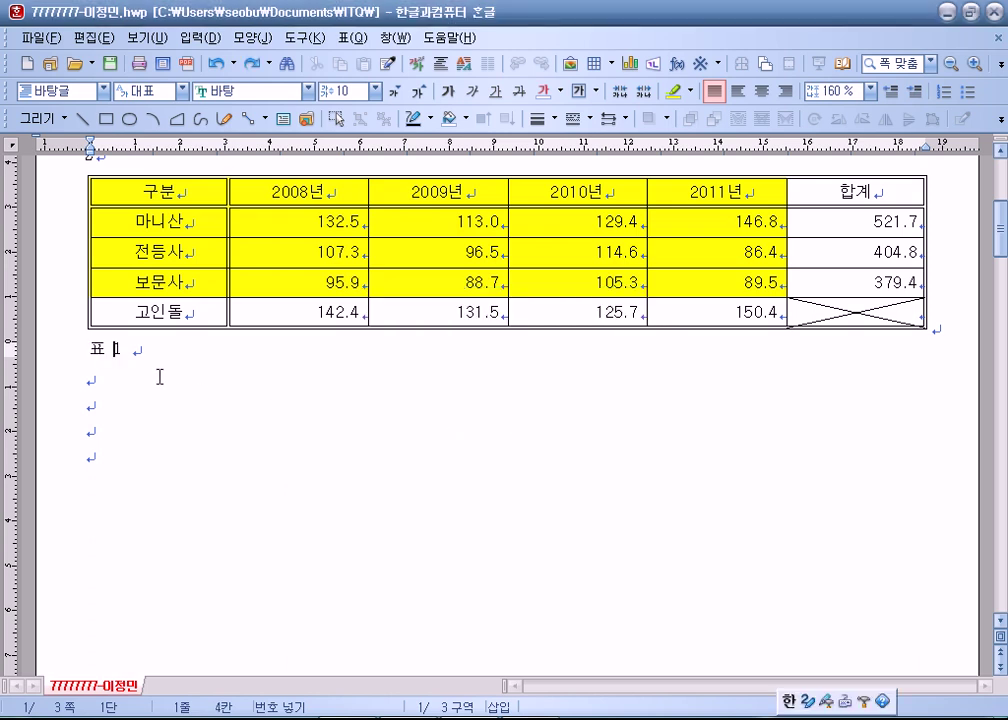
Replace the caption text with '강화도 축제 방문객 현황(단위 : 백 명)'.
{"action": "left_click", "coordinate": [97, 346]}
{"action": "scroll", "coordinate": [142, 349], "scroll_direction": "up", "scroll_amount": 1}
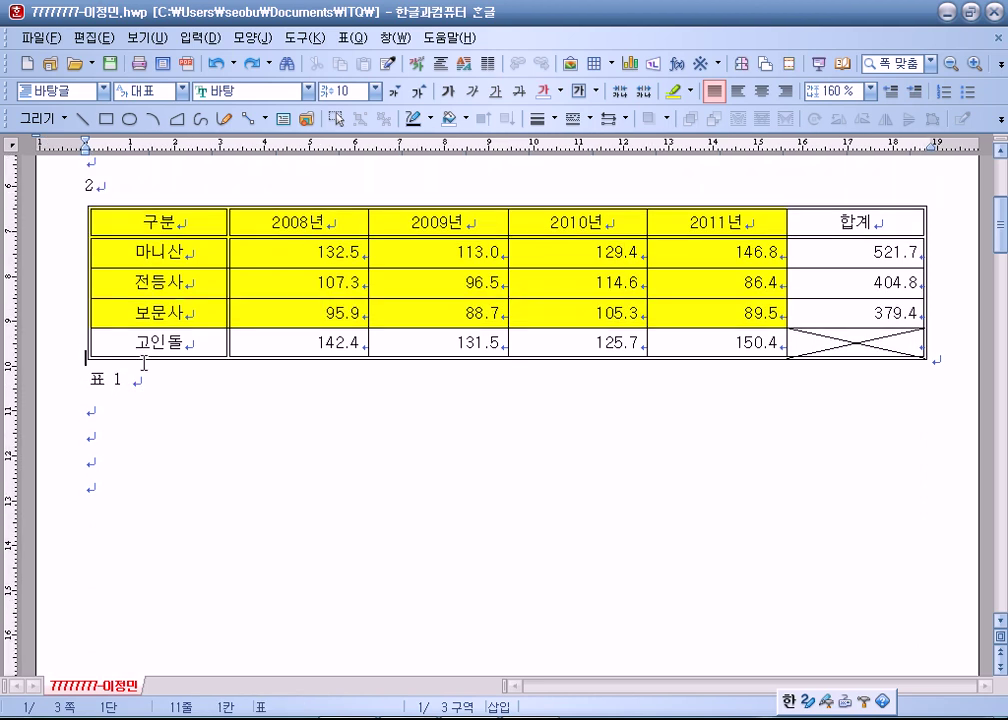
{"action": "left_click_drag", "start_coordinate": [93, 385], "coordinate": [175, 396]}
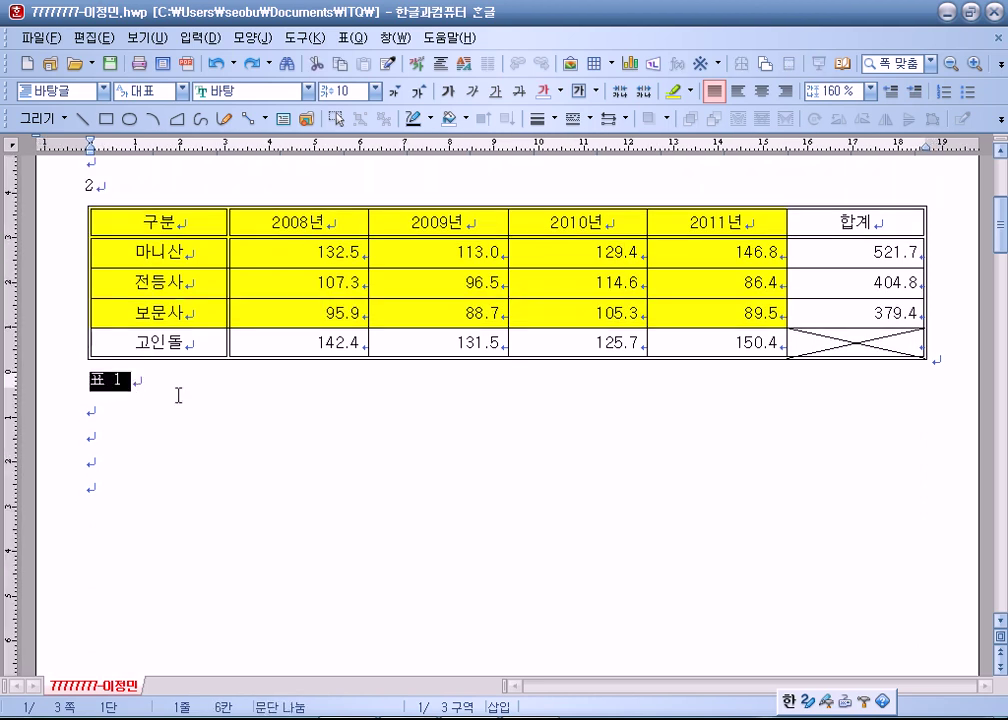
{"action": "left_click", "coordinate": [140, 390]}
{"action": "scroll", "coordinate": [140, 393], "scroll_direction": "down", "scroll_amount": 2}
{"action": "left_click", "coordinate": [133, 311]}
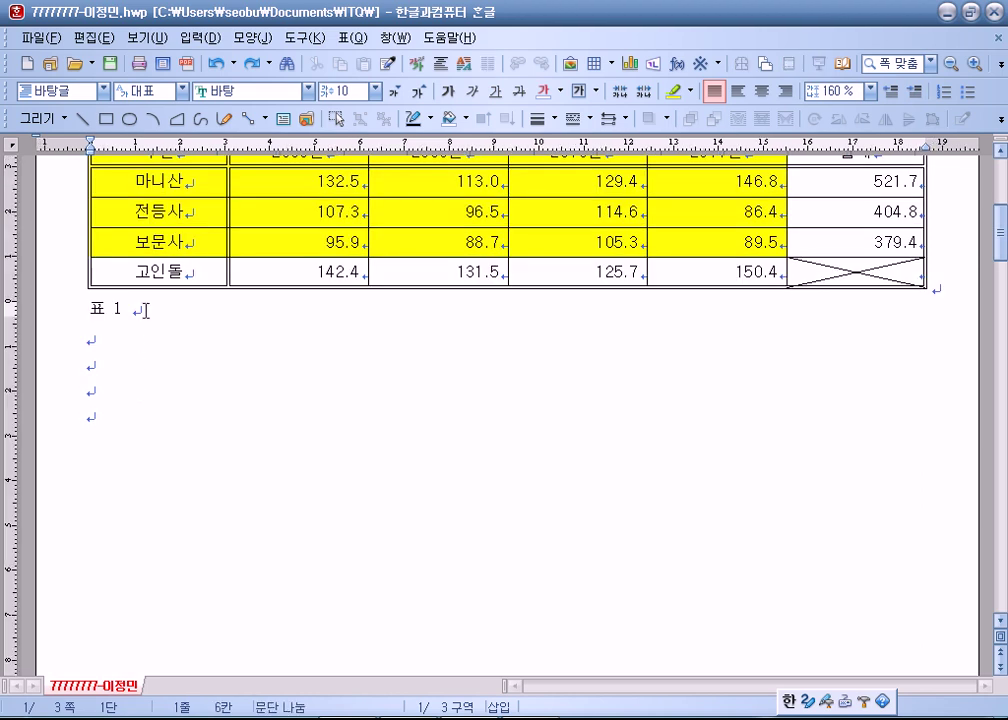
{"action": "key", "text": "shift+Home"}
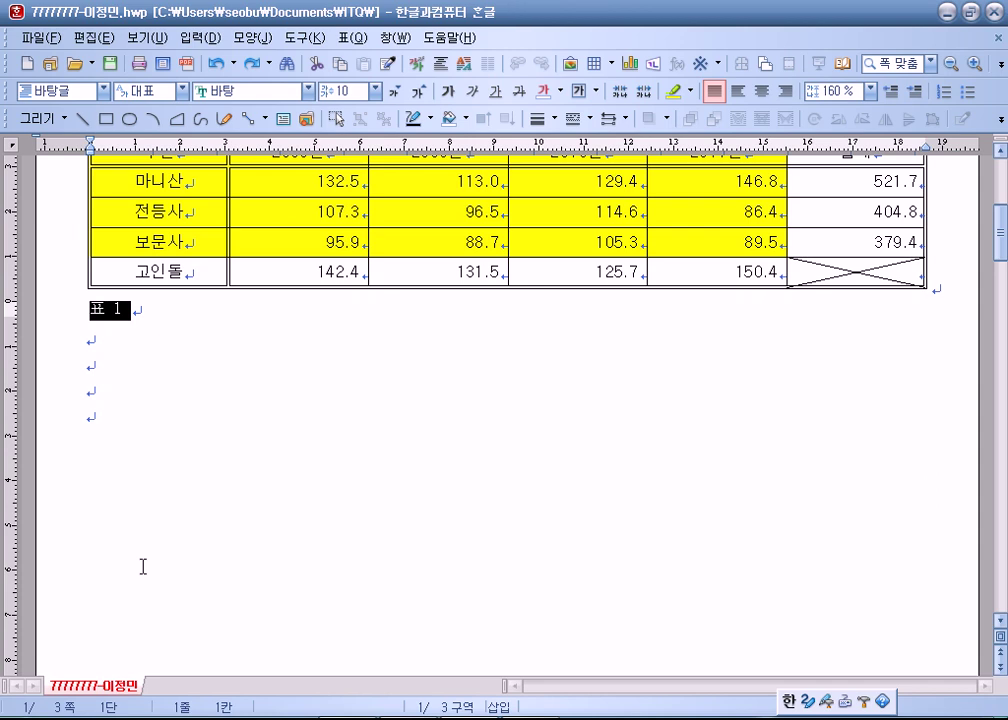
{"action": "type", "text": "강"}
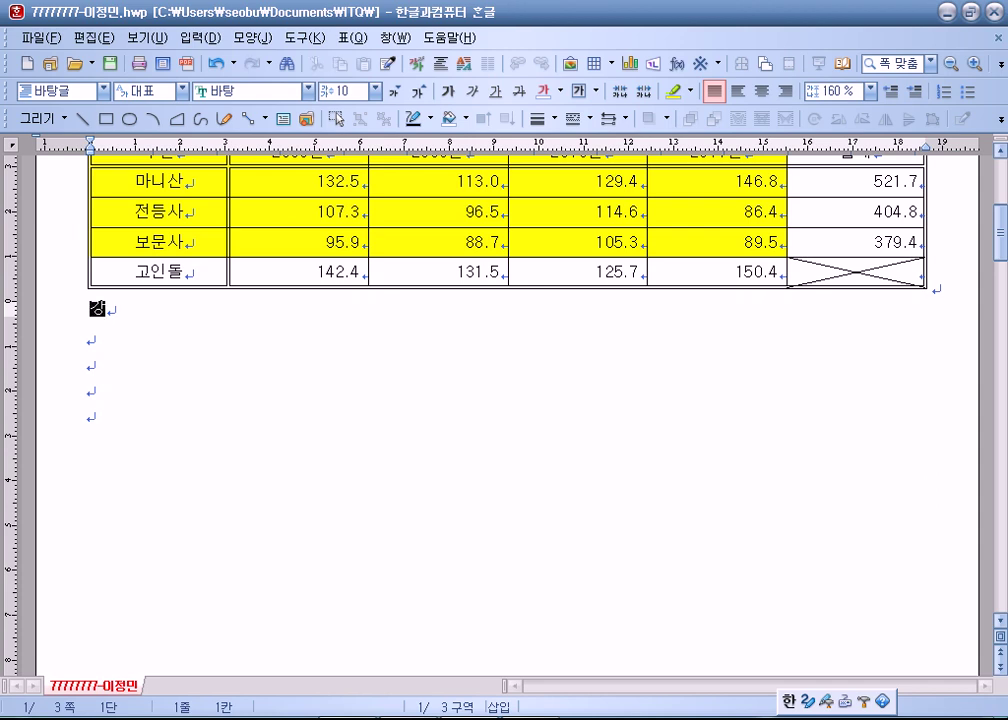
{"action": "type", "text": "화도 축"}
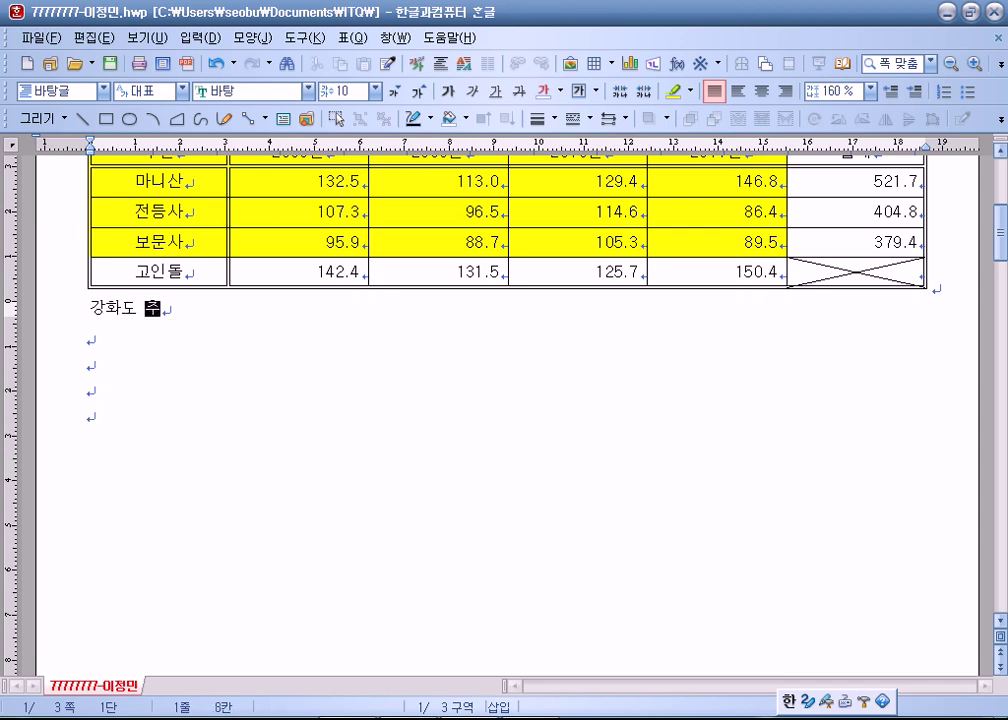
{"action": "type", "text": "제 방문ㄱ객"}
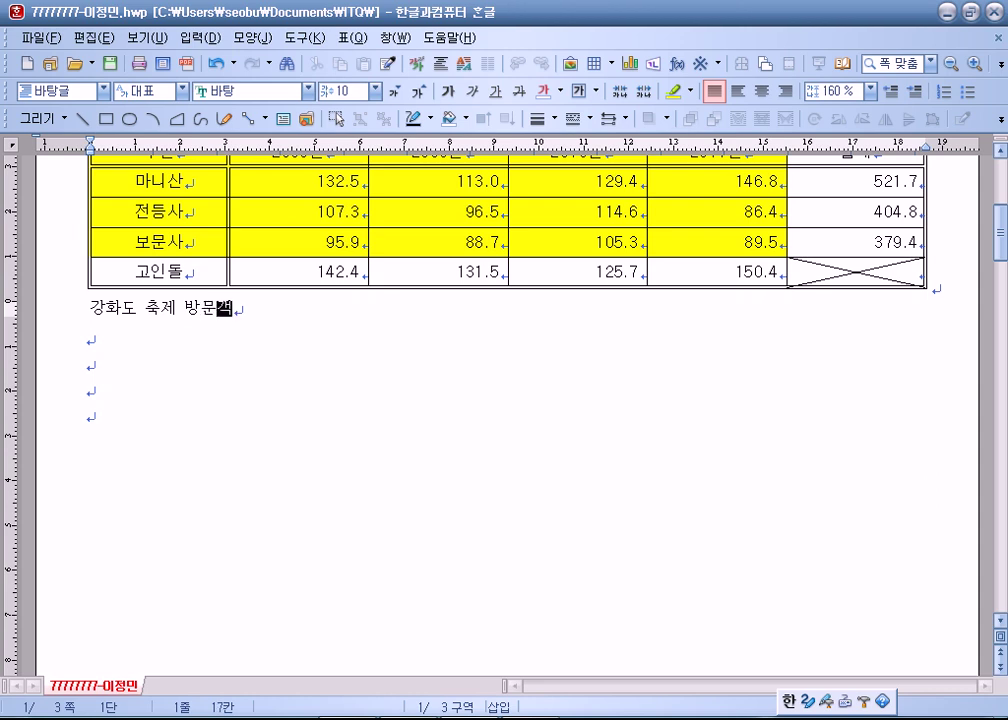
{"action": "type", "text": " 현황("}
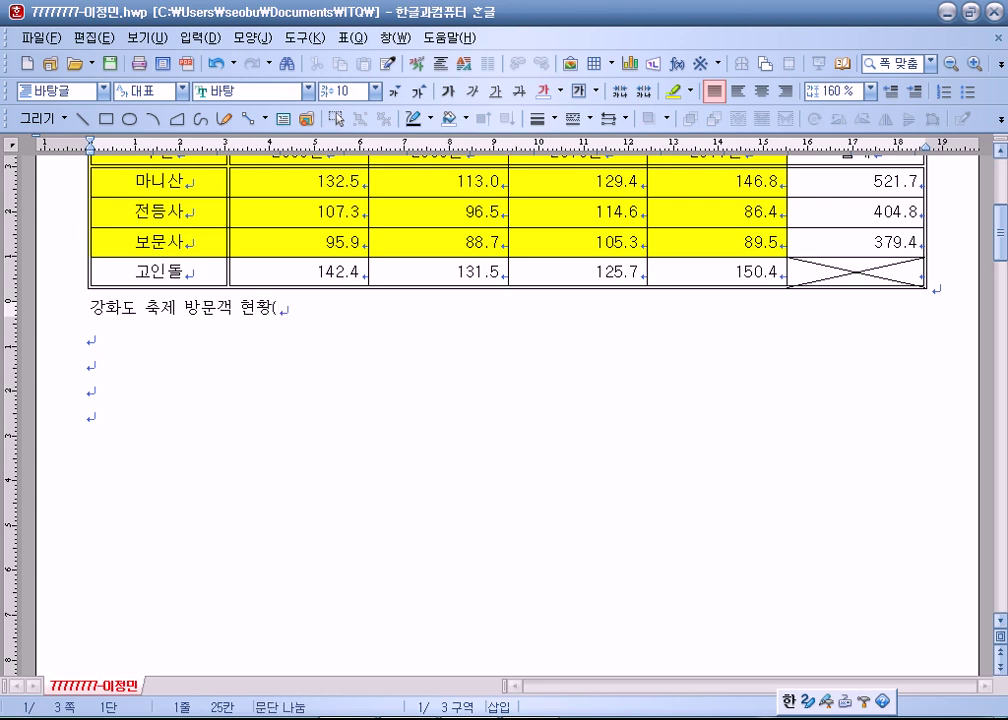
{"action": "type", "text": "단위 : 백 명)"}
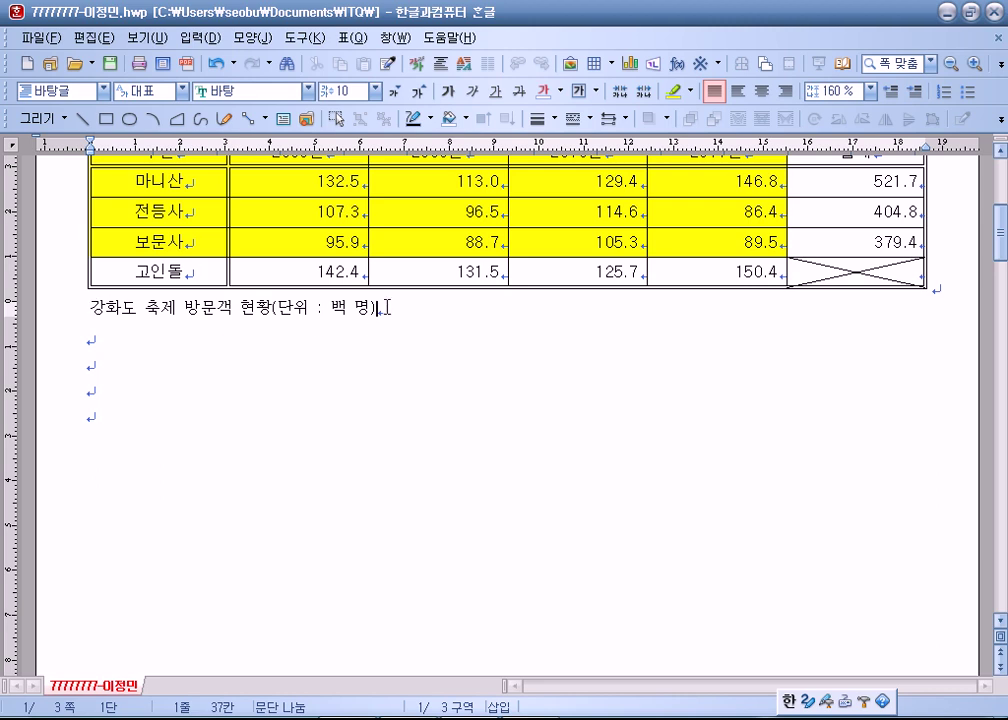
Set the 강화도 축제 방문객 현황 caption line in 돋움 and align it right.
{"action": "left_click_drag", "start_coordinate": [386, 310], "coordinate": [90, 316]}
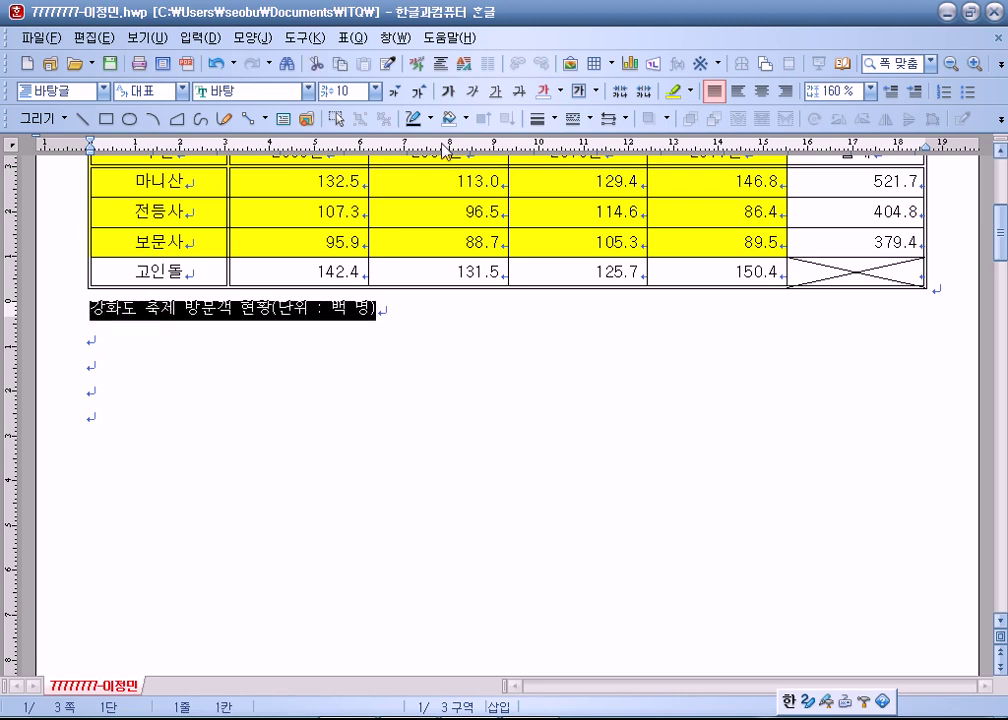
{"action": "left_click", "coordinate": [786, 91]}
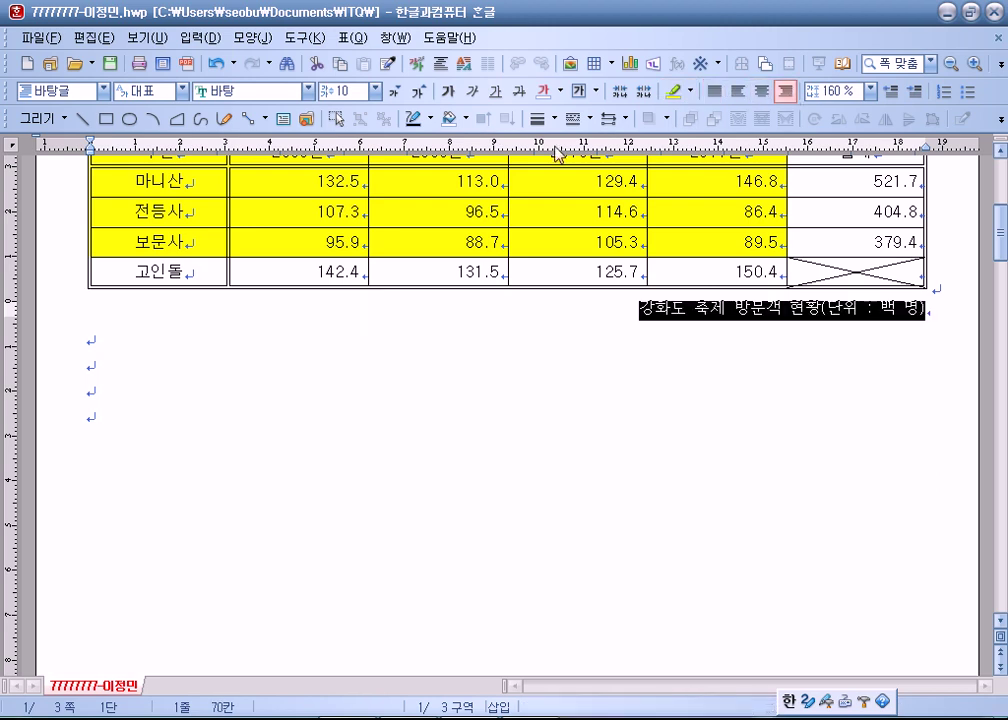
{"action": "left_click", "coordinate": [255, 91]}
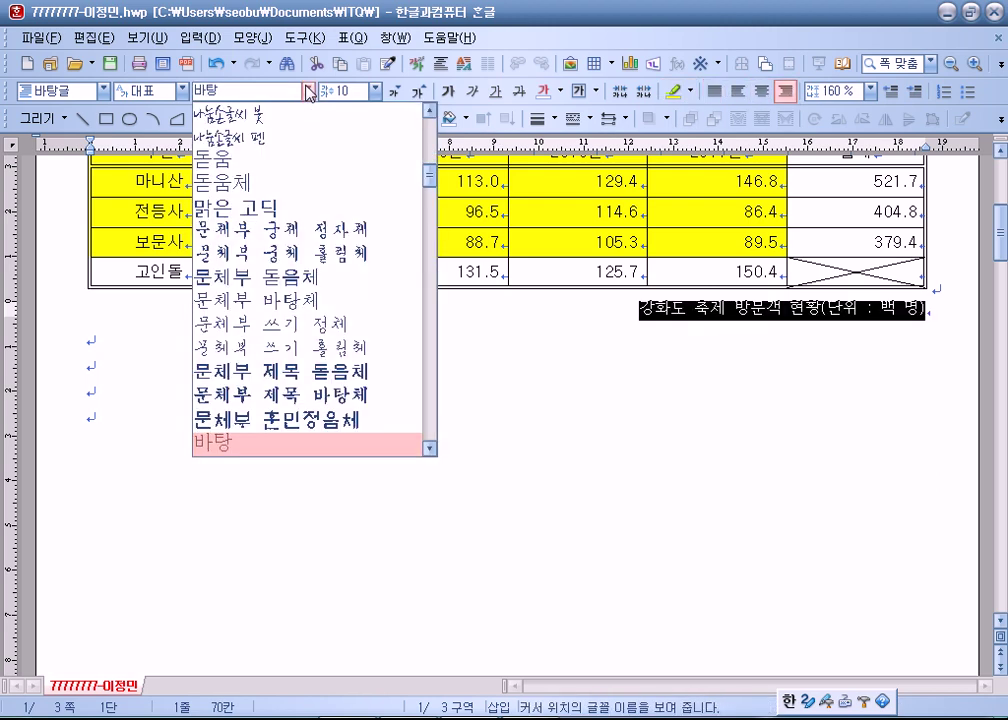
{"action": "left_click", "coordinate": [281, 167]}
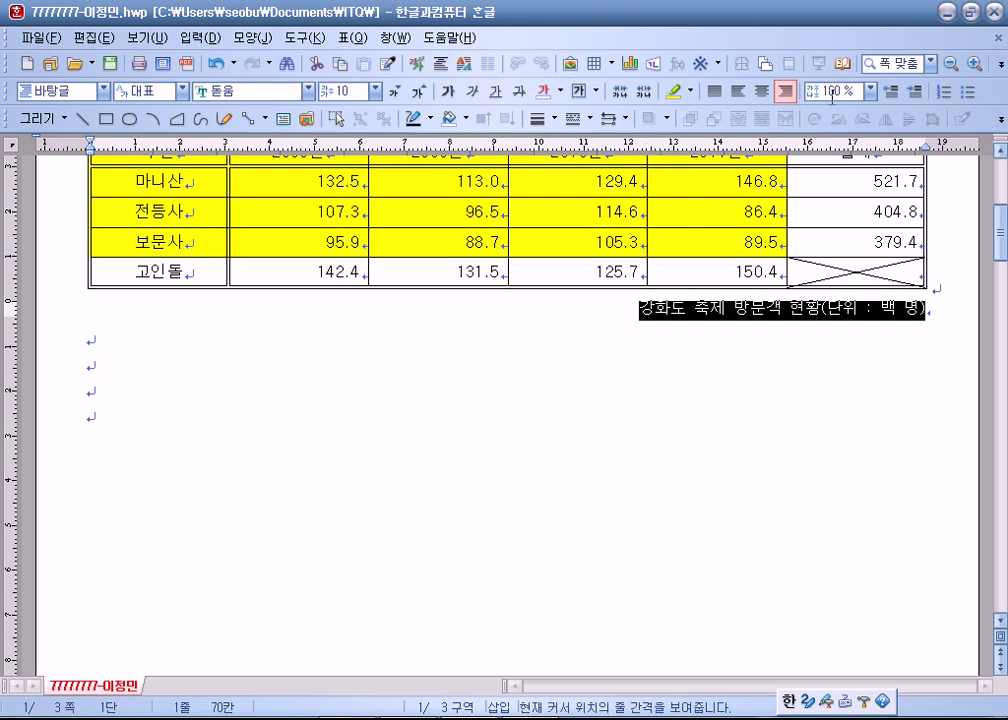
{"action": "left_click", "coordinate": [762, 91]}
{"action": "left_click", "coordinate": [785, 91]}
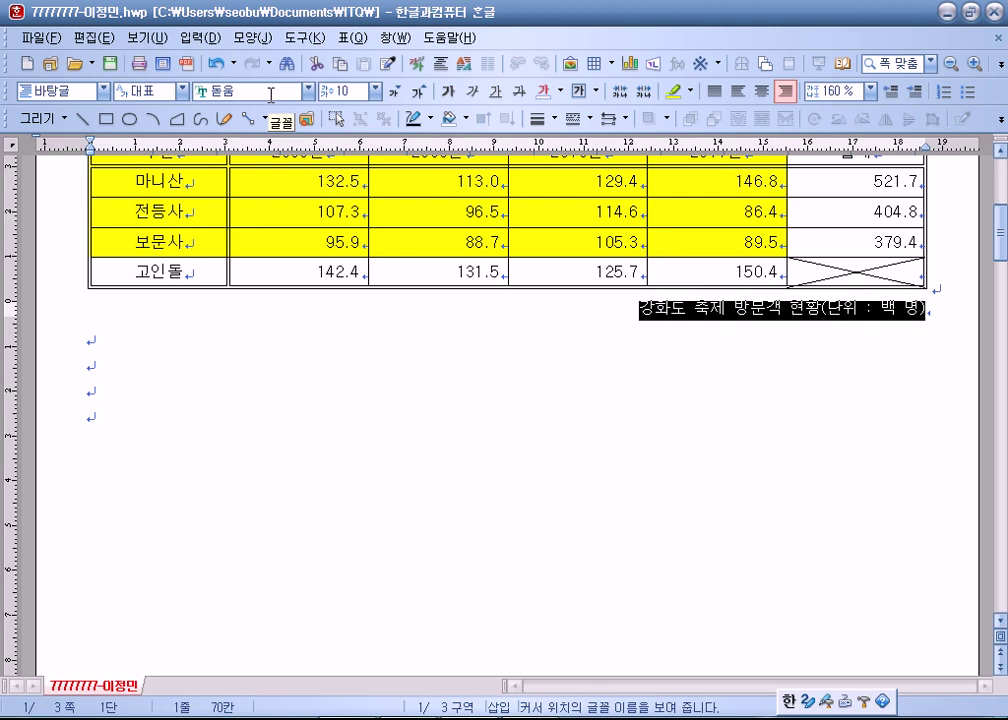
{"action": "scroll", "coordinate": [257, 118], "scroll_direction": "up", "scroll_amount": 2}
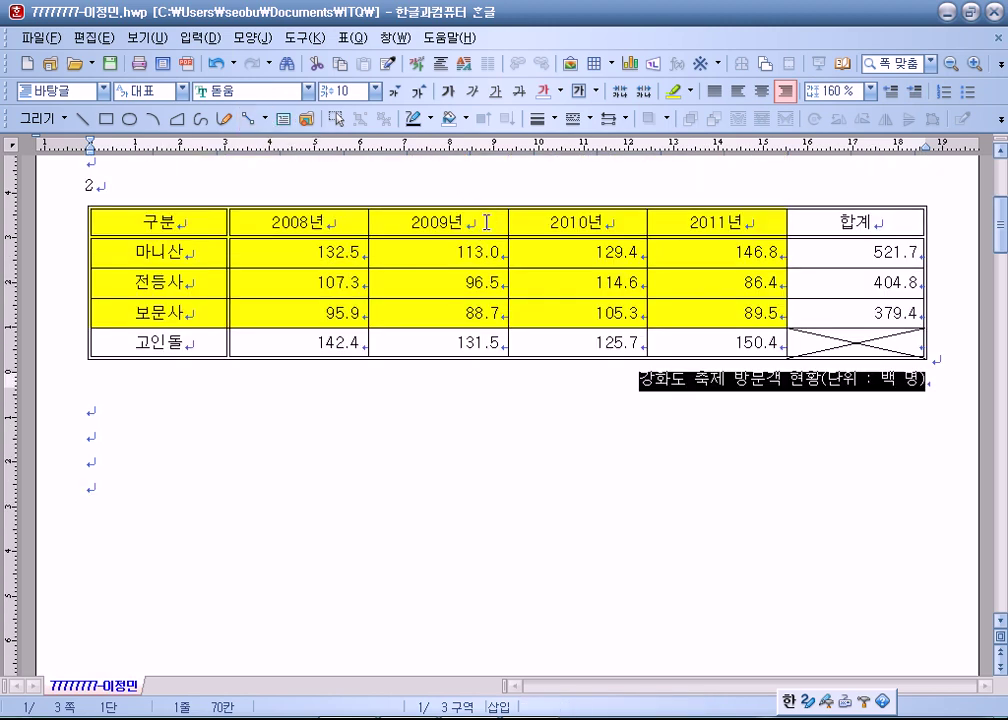
{"action": "left_click", "coordinate": [486, 222]}
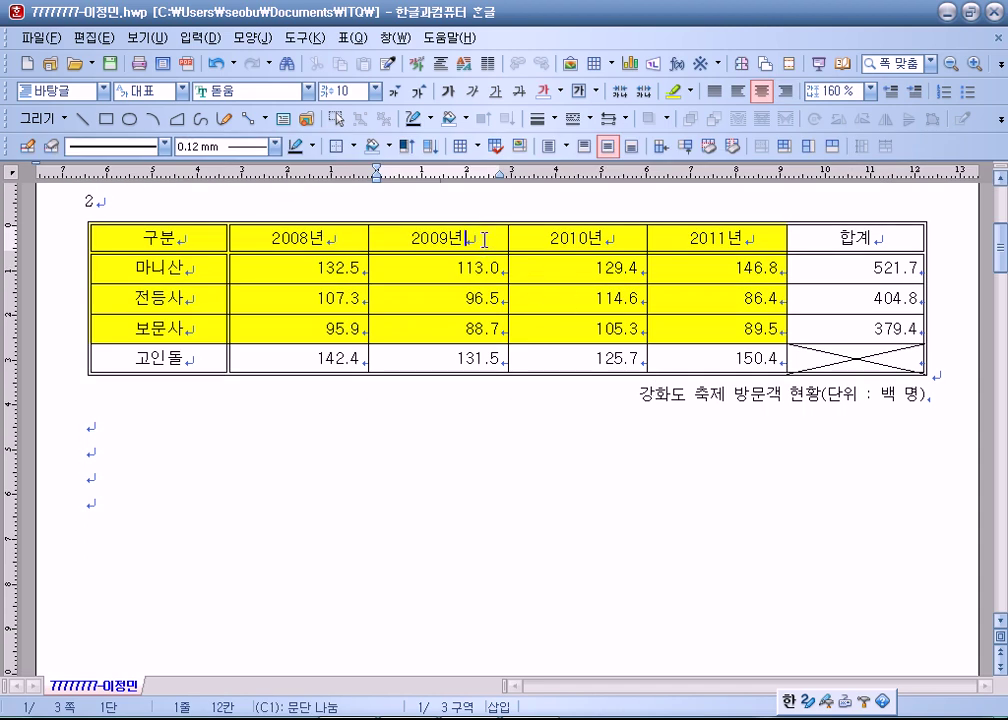
{"action": "left_click", "coordinate": [680, 395]}
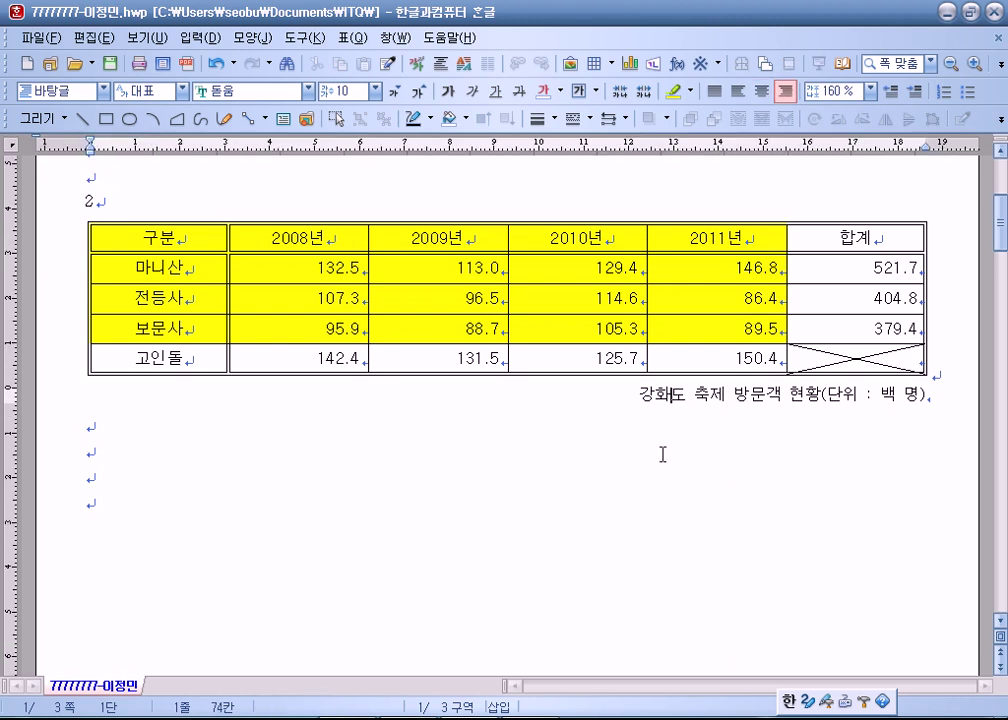
{"action": "left_click", "coordinate": [487, 241]}
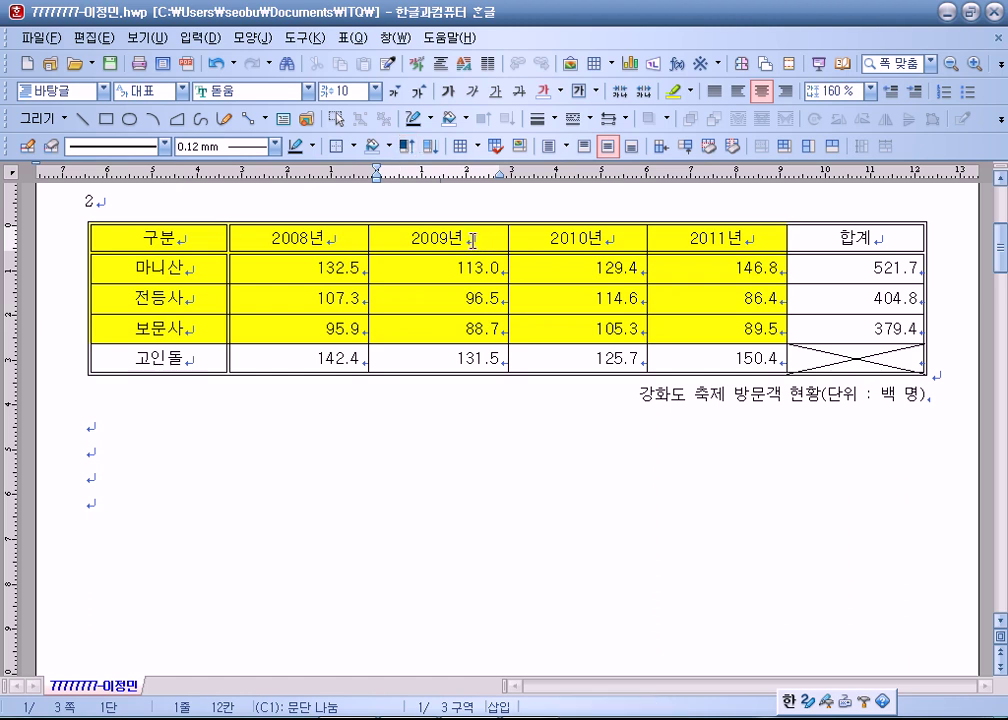
{"action": "left_click_drag", "start_coordinate": [448, 239], "coordinate": [493, 423]}
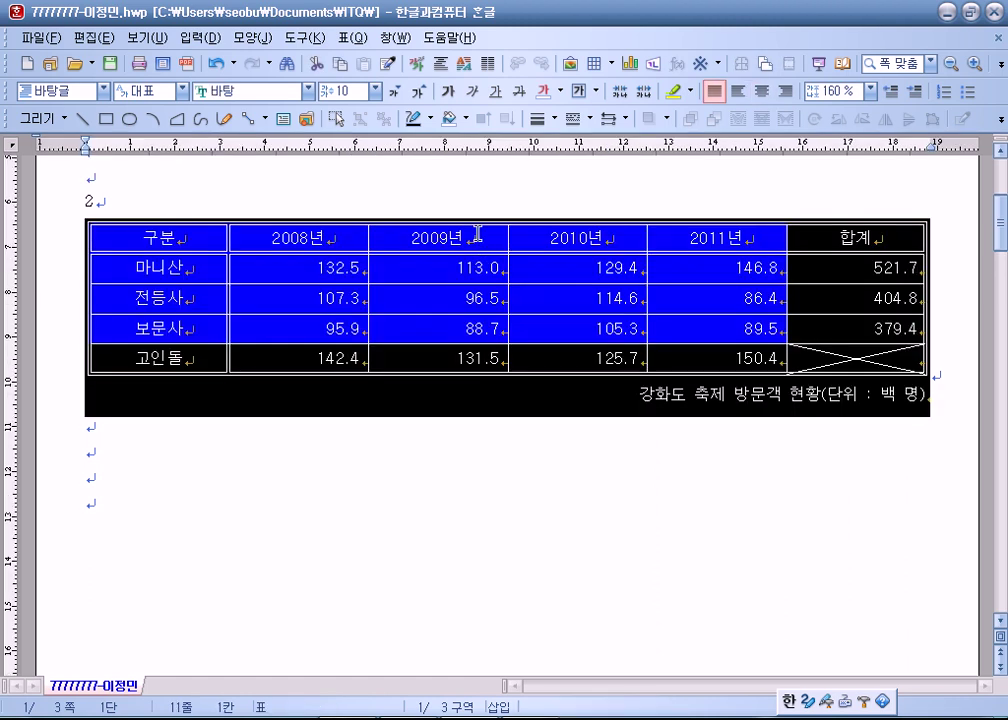
{"action": "left_click", "coordinate": [479, 247]}
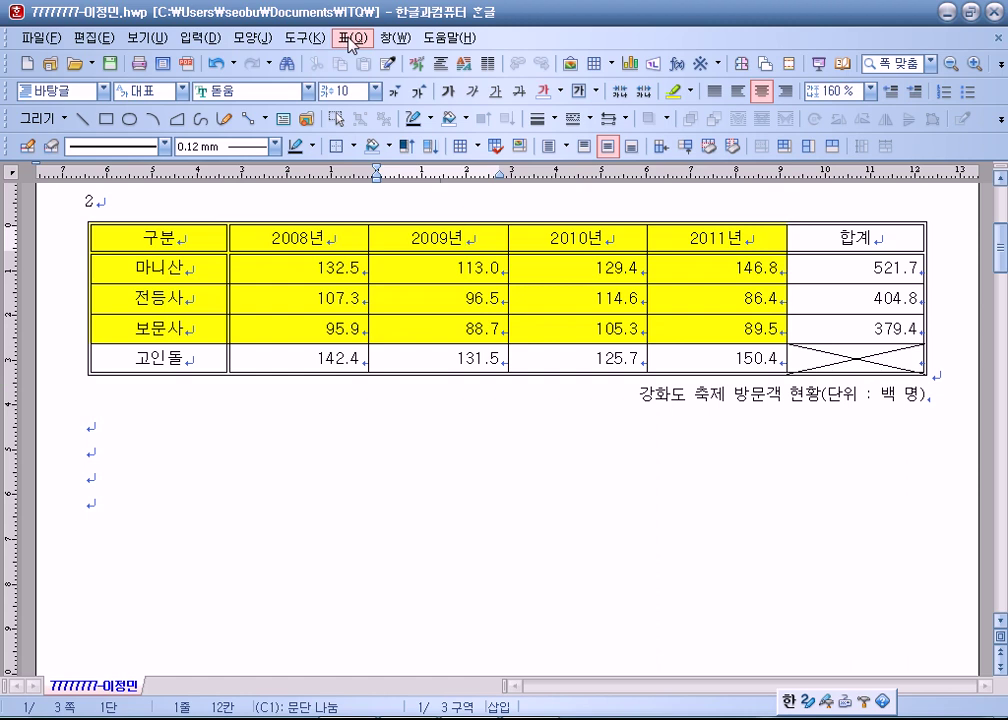
{"action": "left_click", "coordinate": [351, 39]}
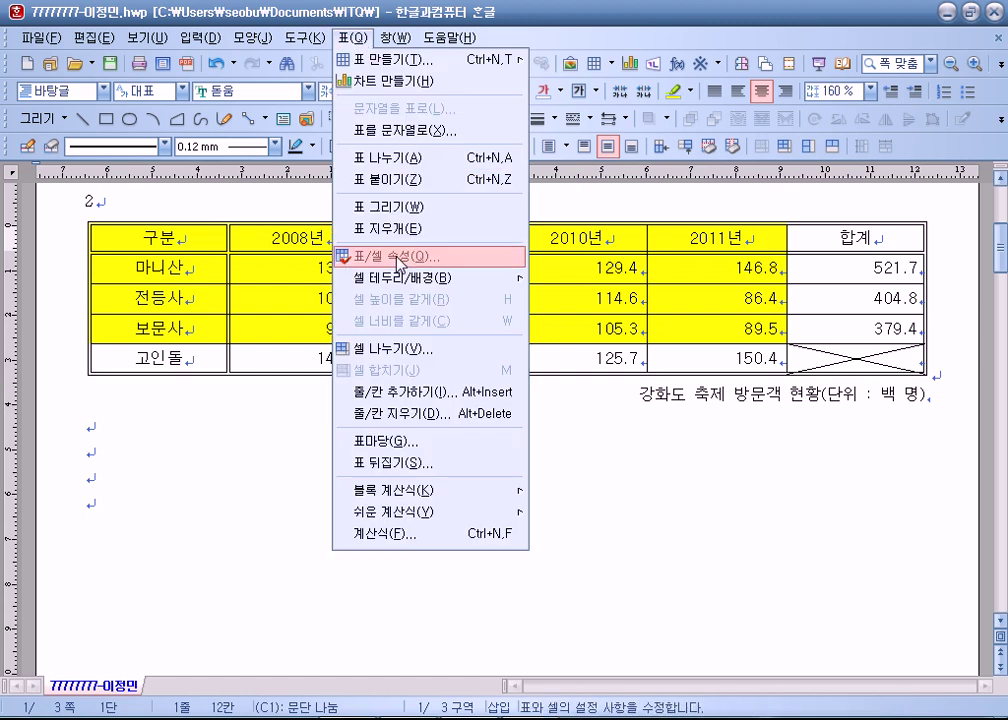
{"action": "left_click", "coordinate": [468, 238]}
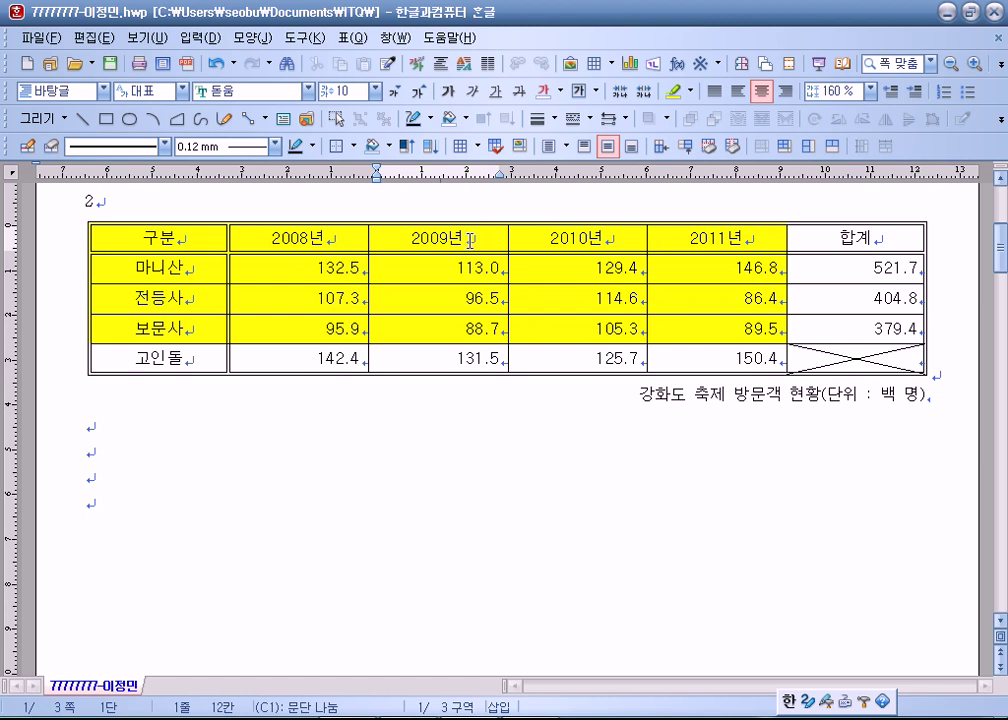
In 표/셀 속성, set the caption position to 위 so the title sits above the table.
{"action": "right_click", "coordinate": [470, 240]}
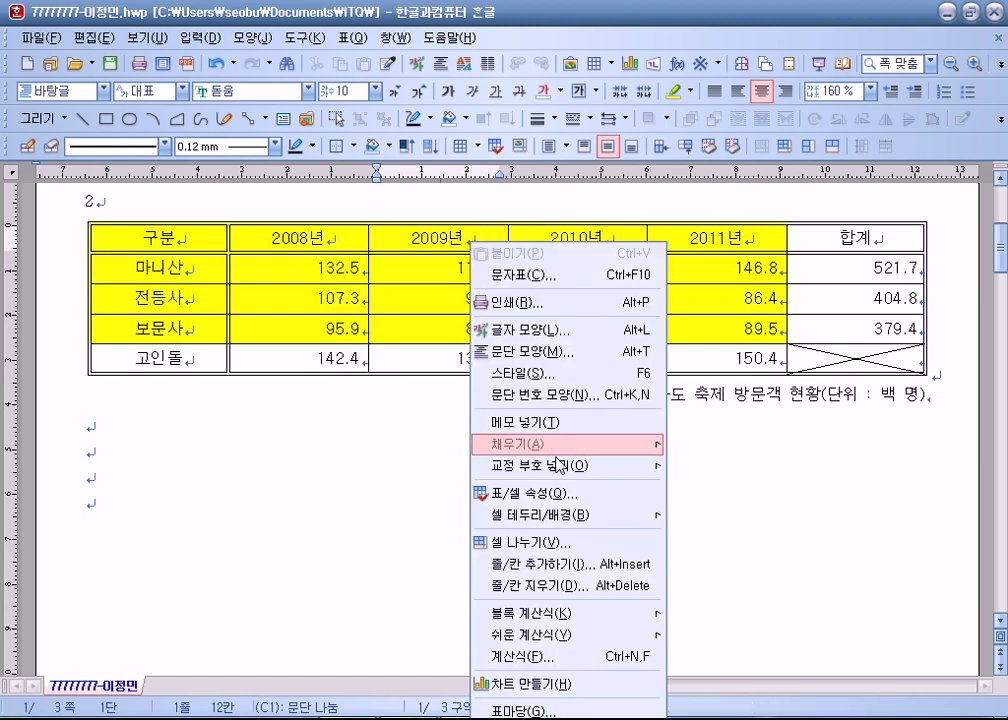
{"action": "left_click", "coordinate": [556, 503]}
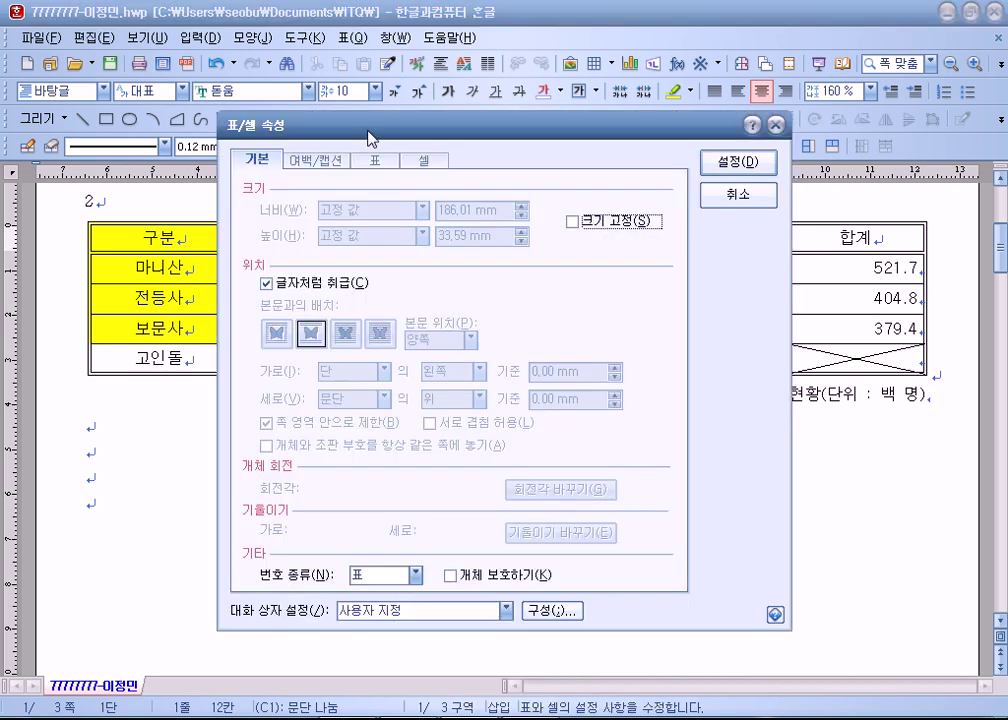
{"action": "left_click_drag", "start_coordinate": [287, 101], "coordinate": [252, 57]}
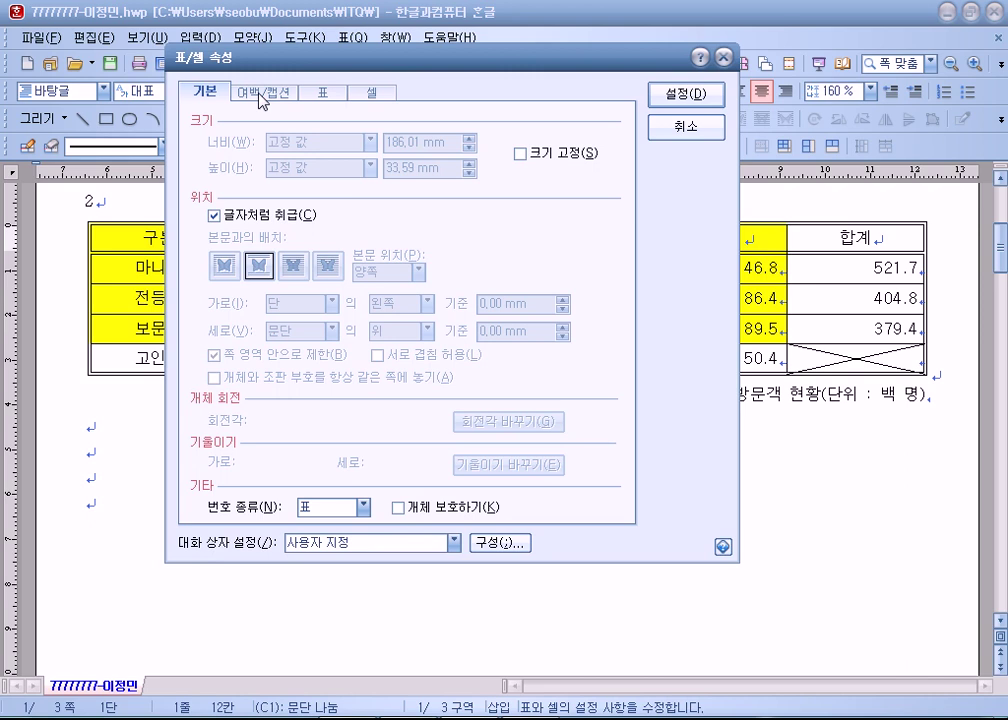
{"action": "left_click", "coordinate": [262, 99]}
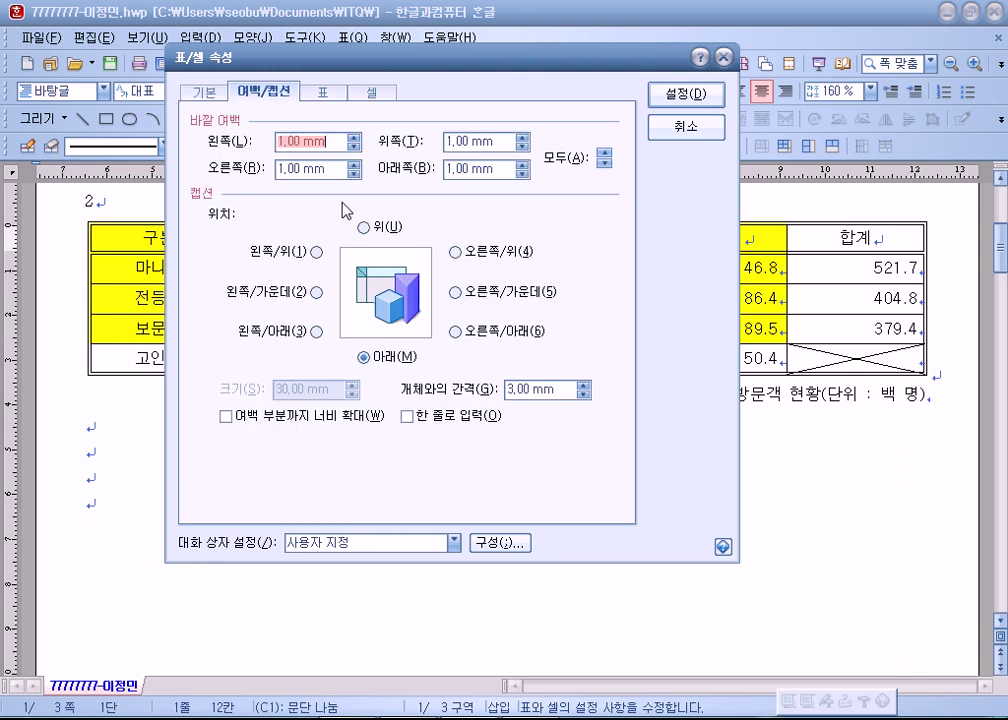
{"action": "left_click", "coordinate": [364, 227]}
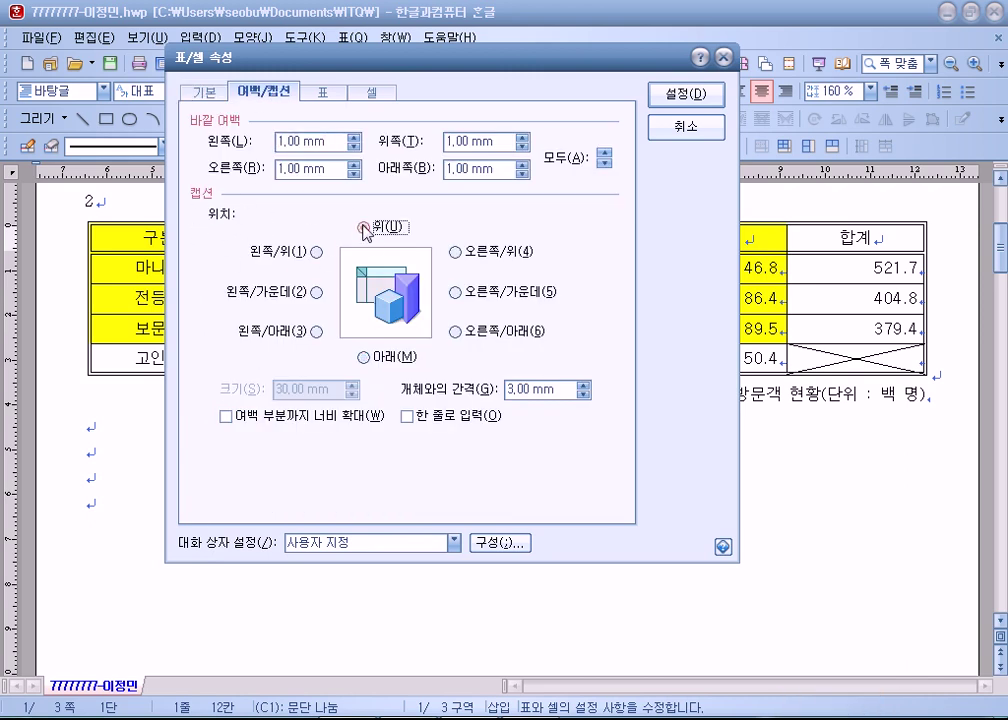
{"action": "left_click_drag", "start_coordinate": [315, 57], "coordinate": [198, 48]}
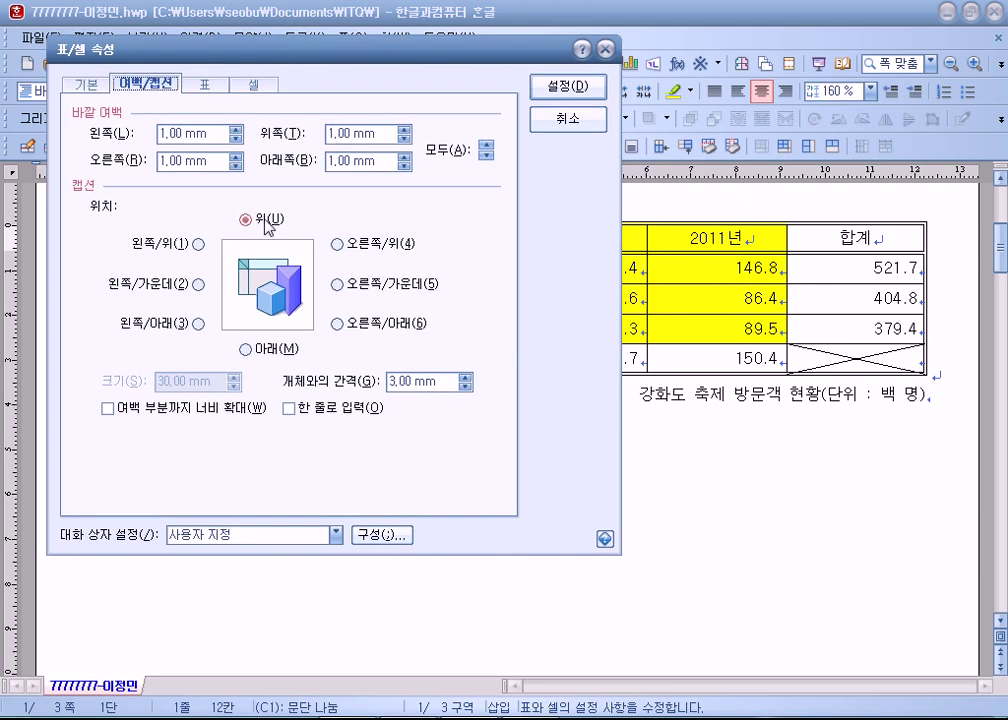
{"action": "left_click", "coordinate": [339, 243]}
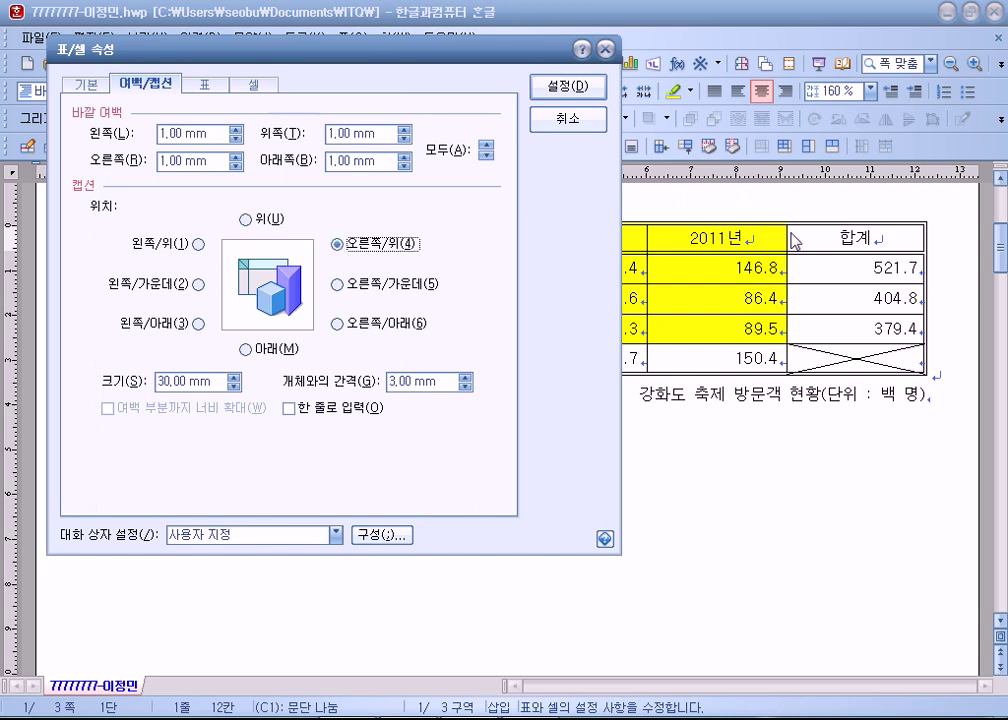
{"action": "left_click", "coordinate": [246, 219]}
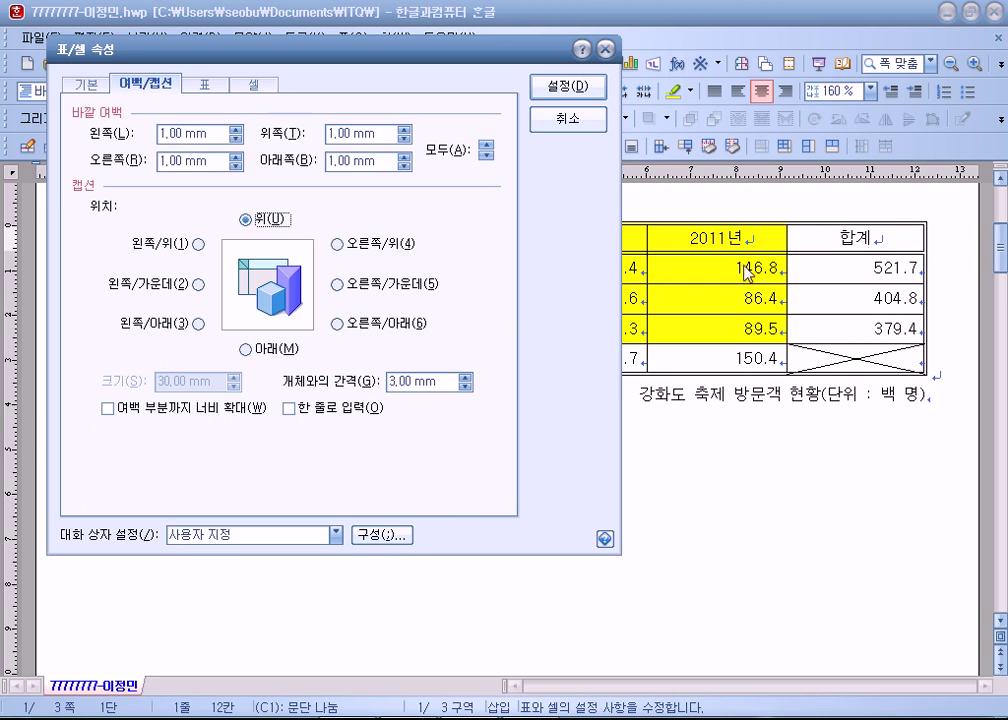
{"action": "left_click", "coordinate": [345, 246]}
{"action": "left_click", "coordinate": [246, 218]}
{"action": "left_click", "coordinate": [568, 86]}
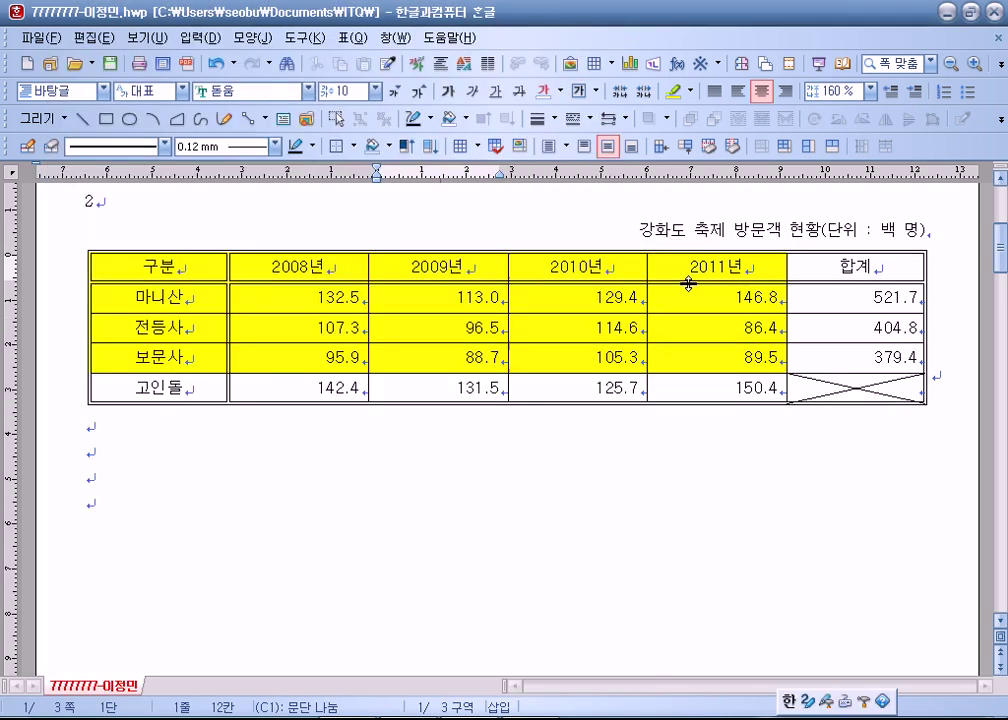
Discard an accidental empty 6×5 table with caption, restoring the festival table and its title.
{"action": "left_click", "coordinate": [194, 447]}
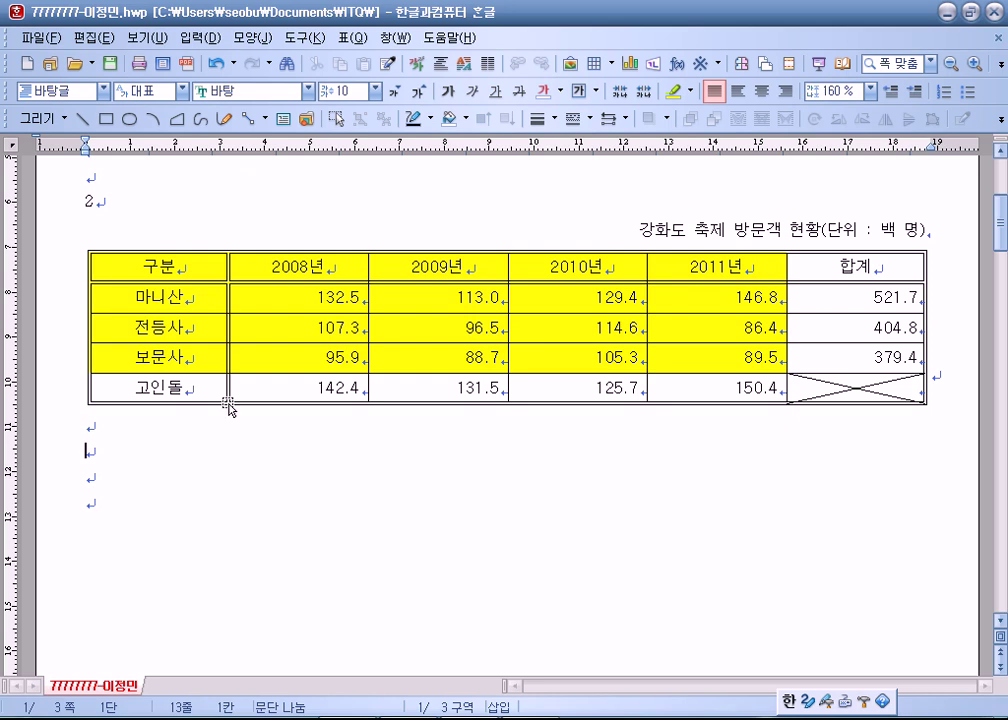
{"action": "left_click", "coordinate": [228, 405]}
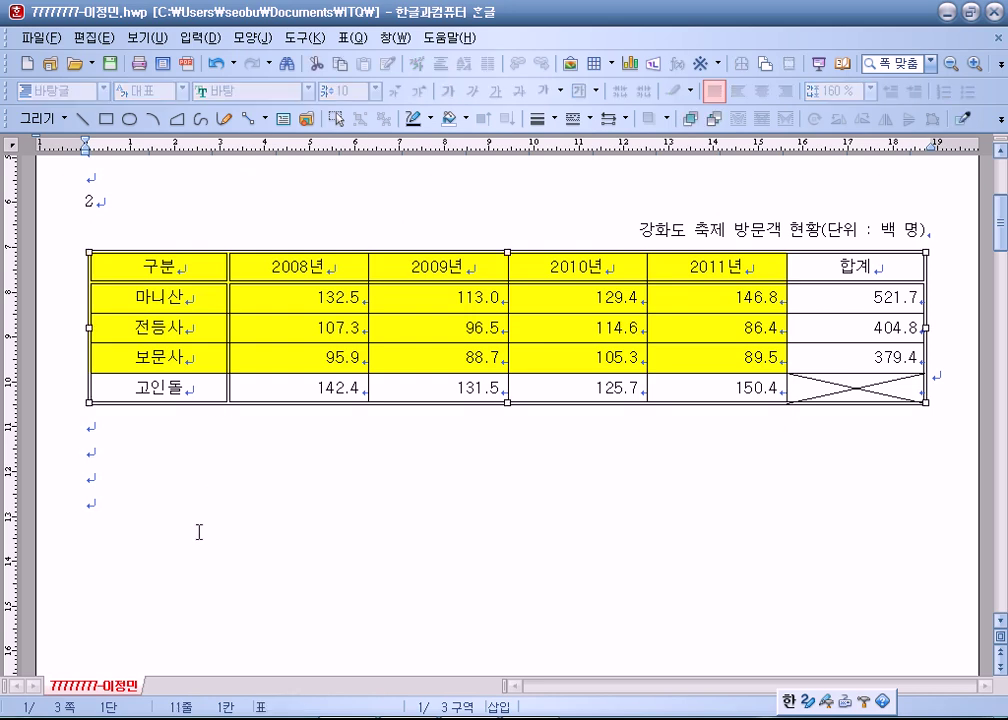
{"action": "key", "text": "Delete"}
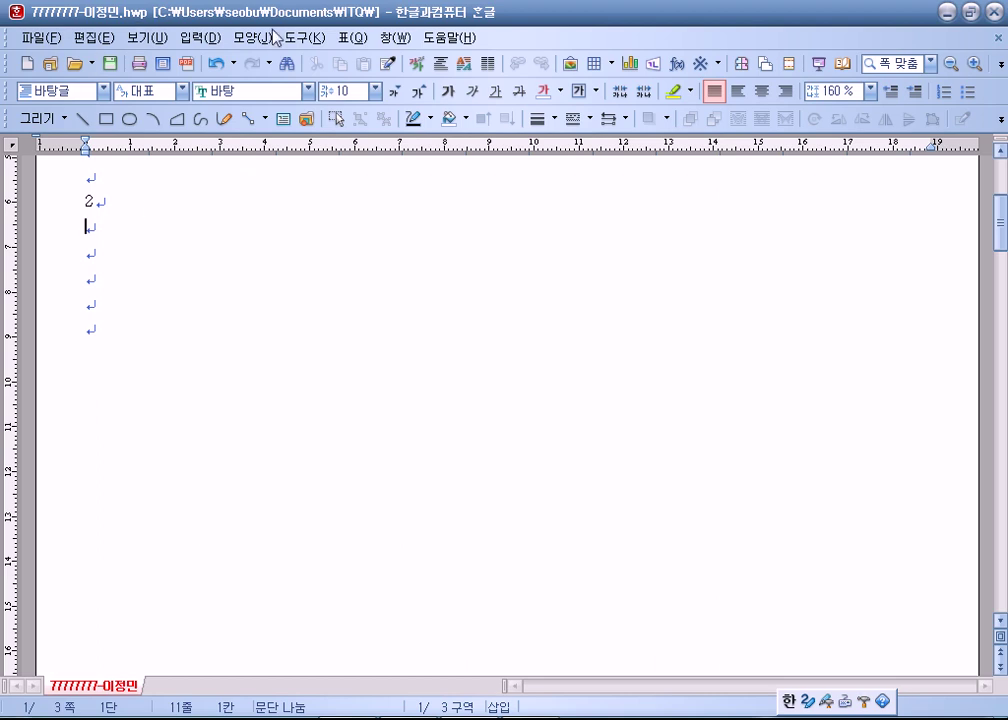
{"action": "left_click", "coordinate": [352, 37]}
{"action": "left_click", "coordinate": [378, 61]}
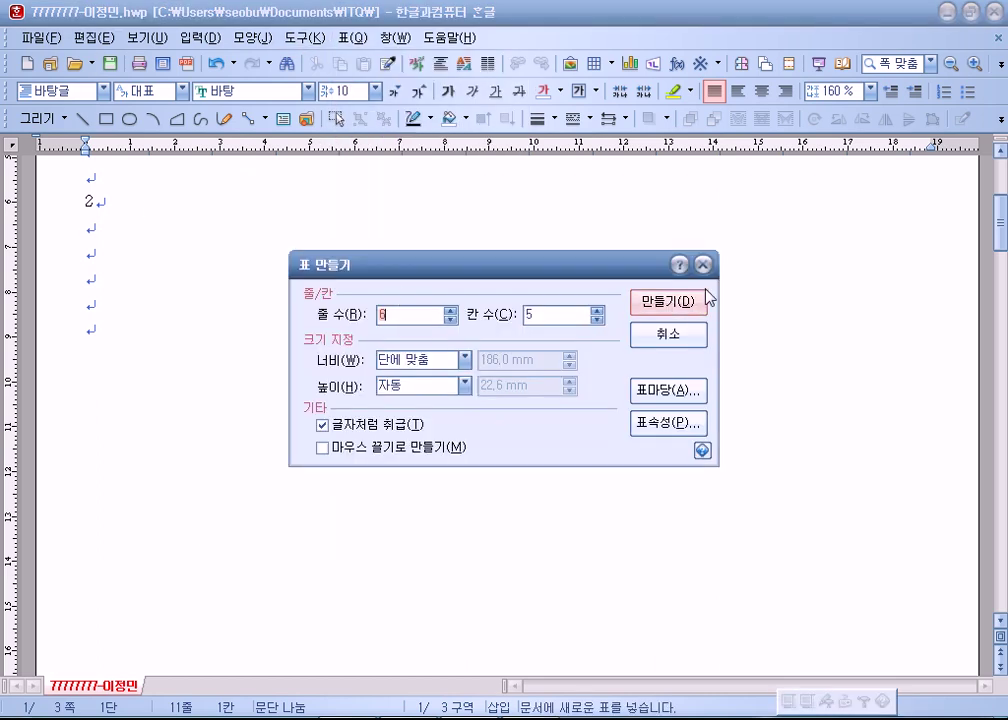
{"action": "left_click", "coordinate": [705, 298]}
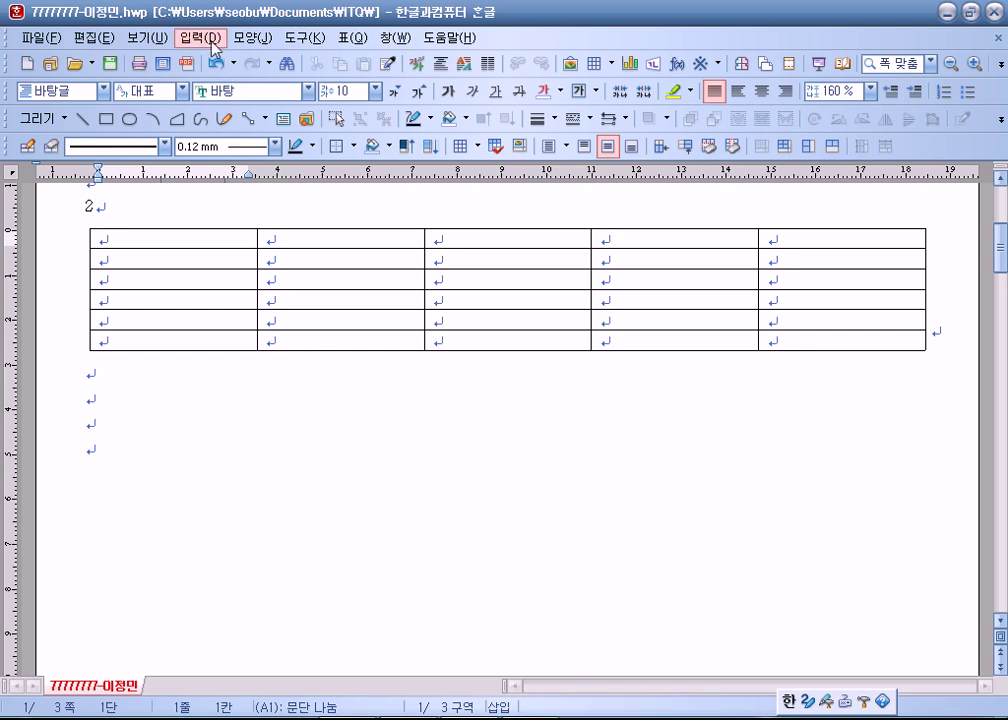
{"action": "left_click", "coordinate": [221, 43]}
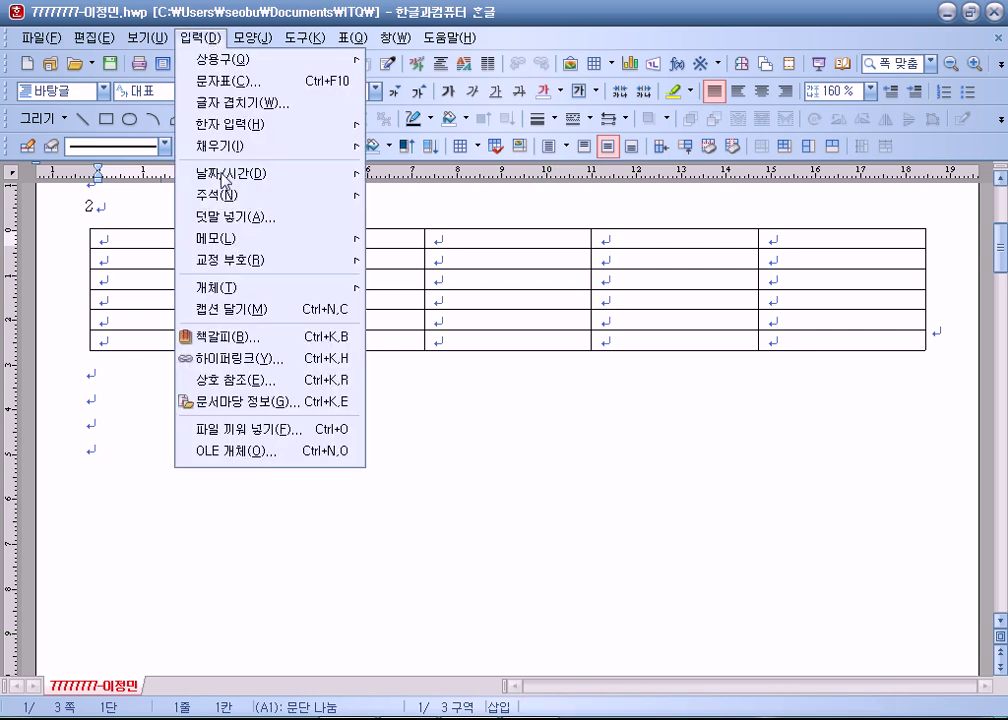
{"action": "left_click", "coordinate": [231, 311]}
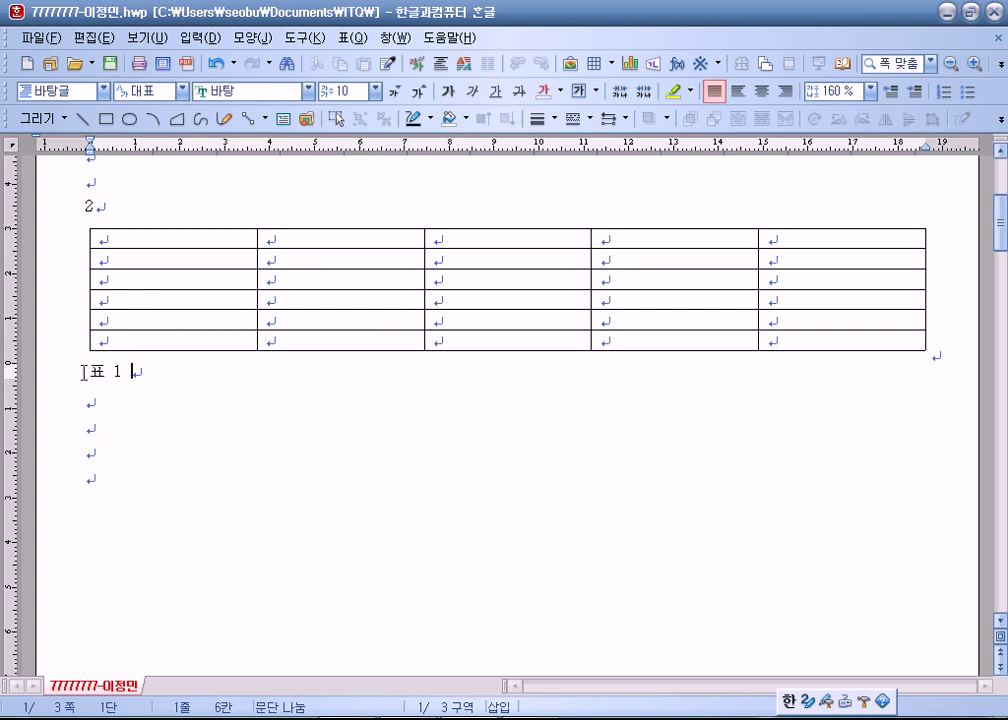
{"action": "key", "text": "ctrl+z"}
{"action": "key", "text": "ctrl+shift+z"}
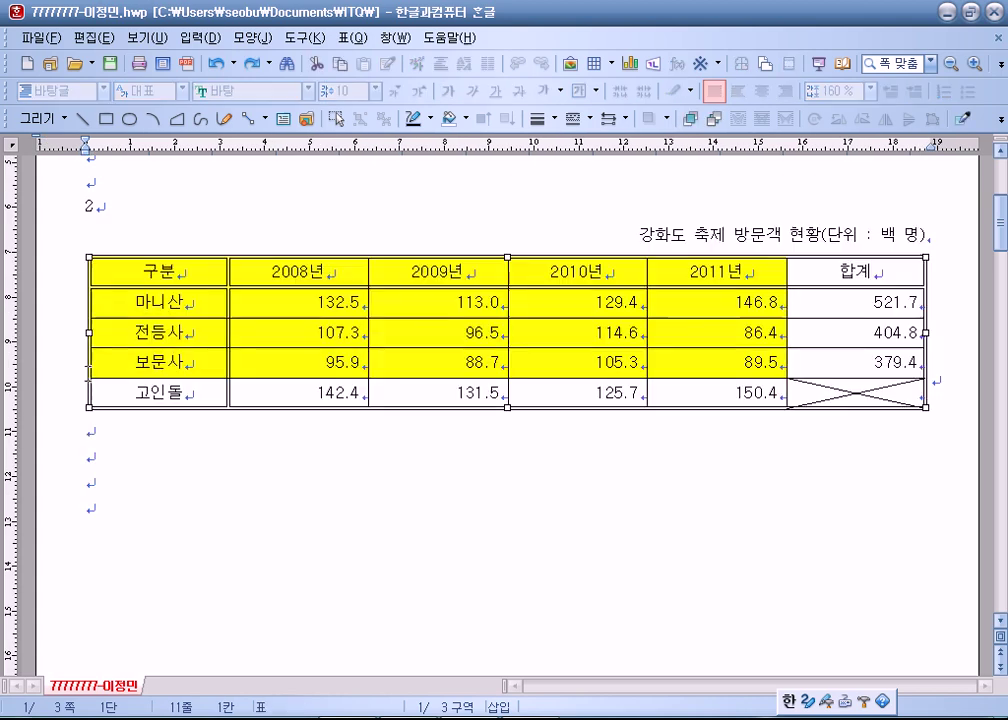
{"action": "left_click", "coordinate": [113, 459]}
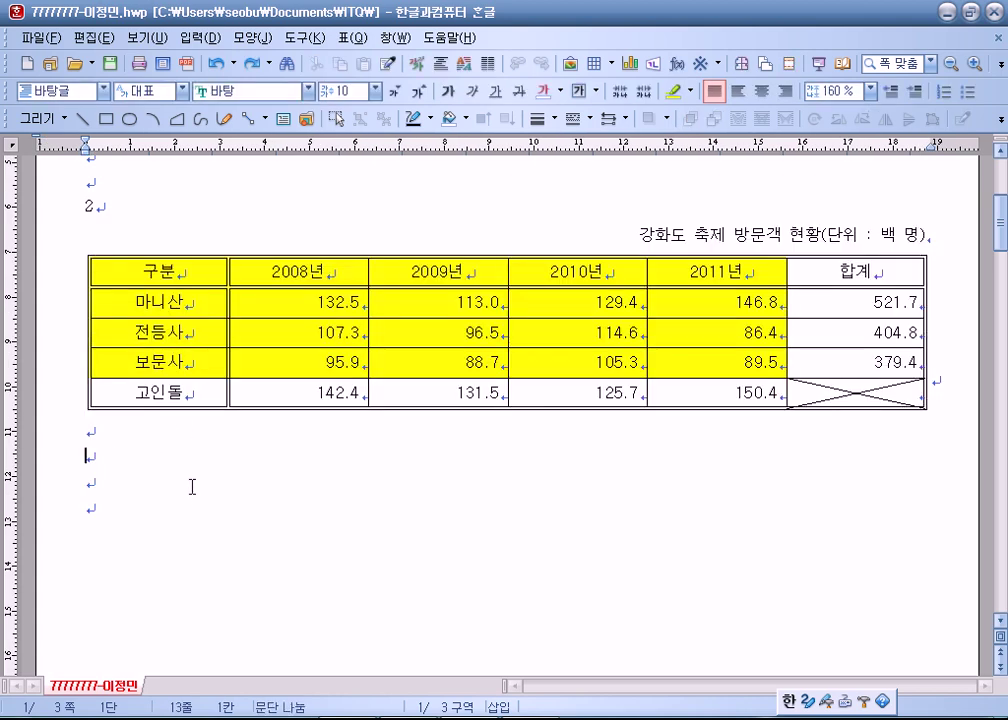
{"action": "scroll", "coordinate": [135, 398], "scroll_direction": "down", "scroll_amount": 1}
{"action": "left_click", "coordinate": [350, 37]}
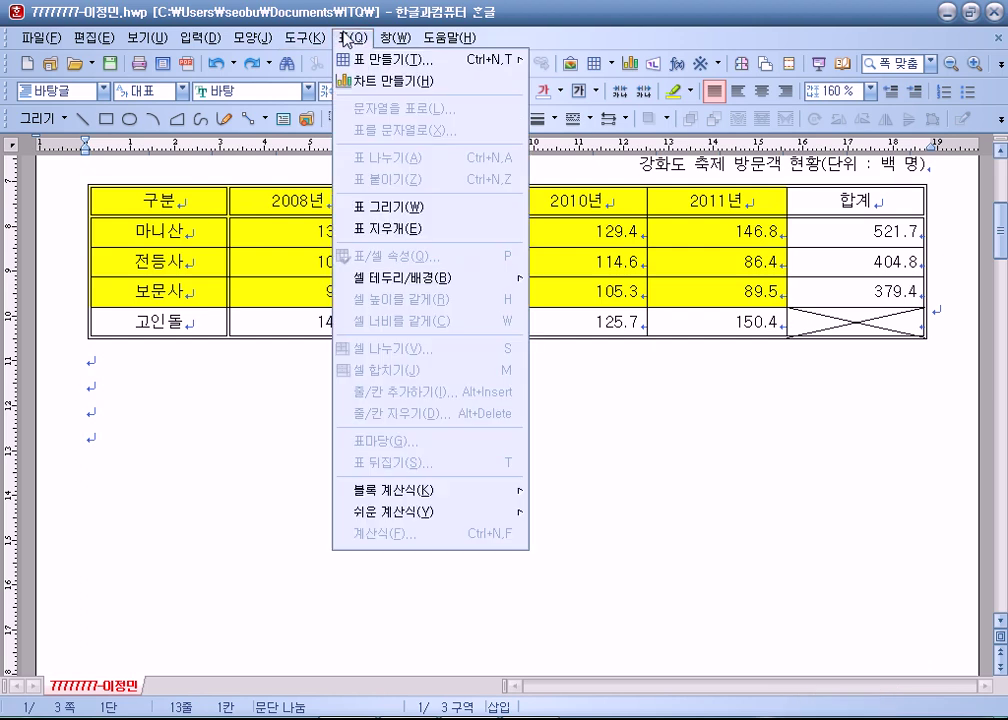
{"action": "left_click", "coordinate": [382, 61]}
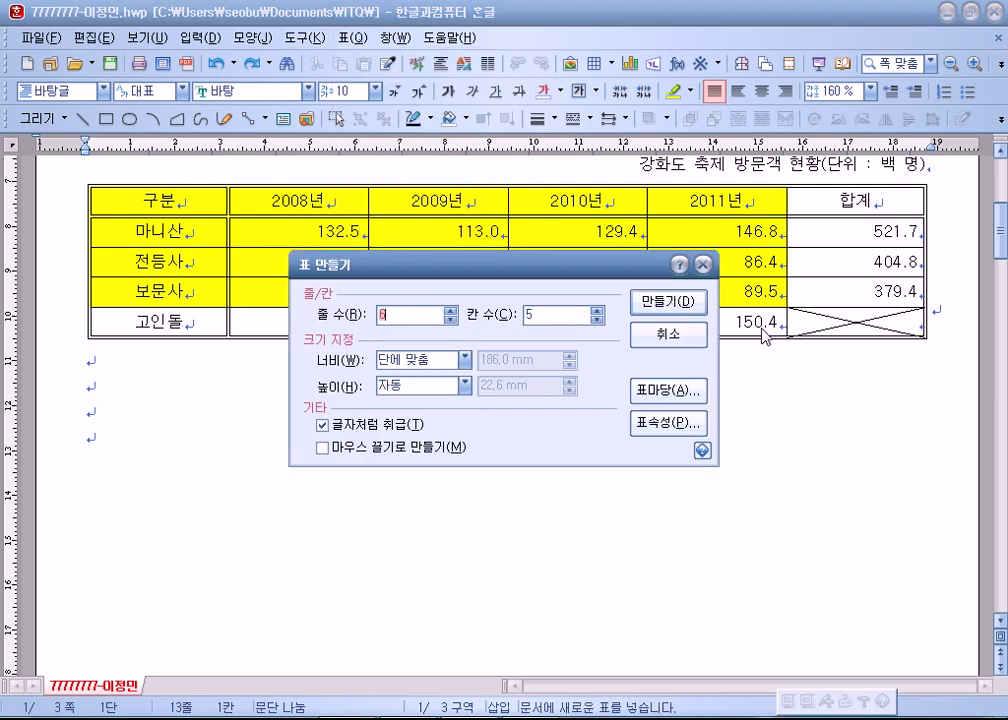
{"action": "type", "text": "5"}
{"action": "key", "text": "Tab"}
{"action": "type", "text": "6"}
{"action": "key", "text": "Return"}
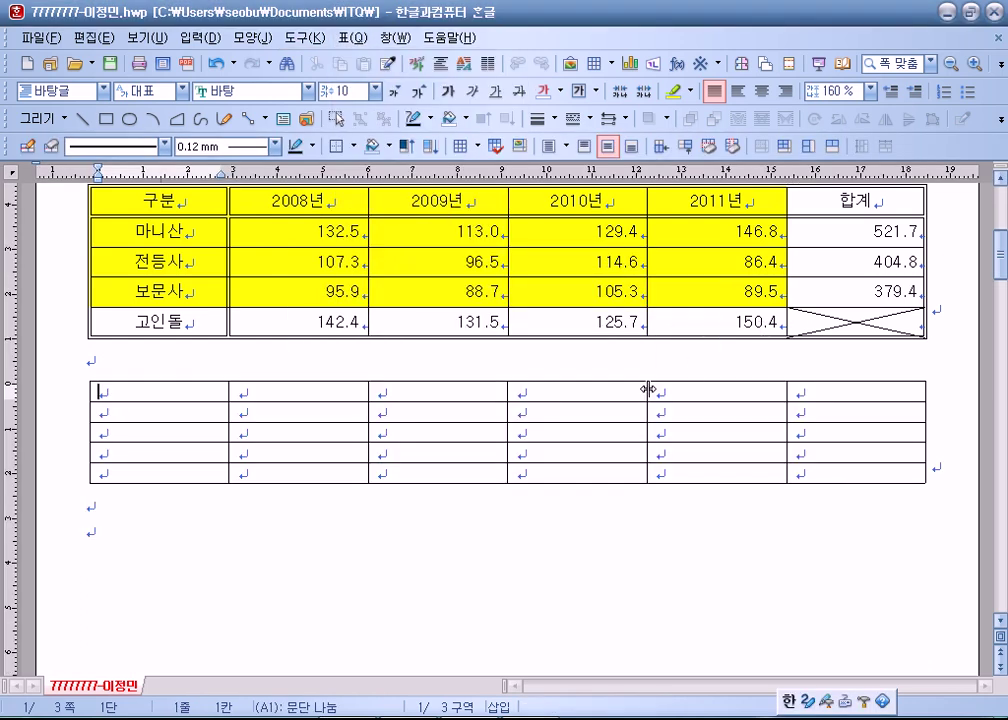
{"action": "left_click", "coordinate": [205, 37]}
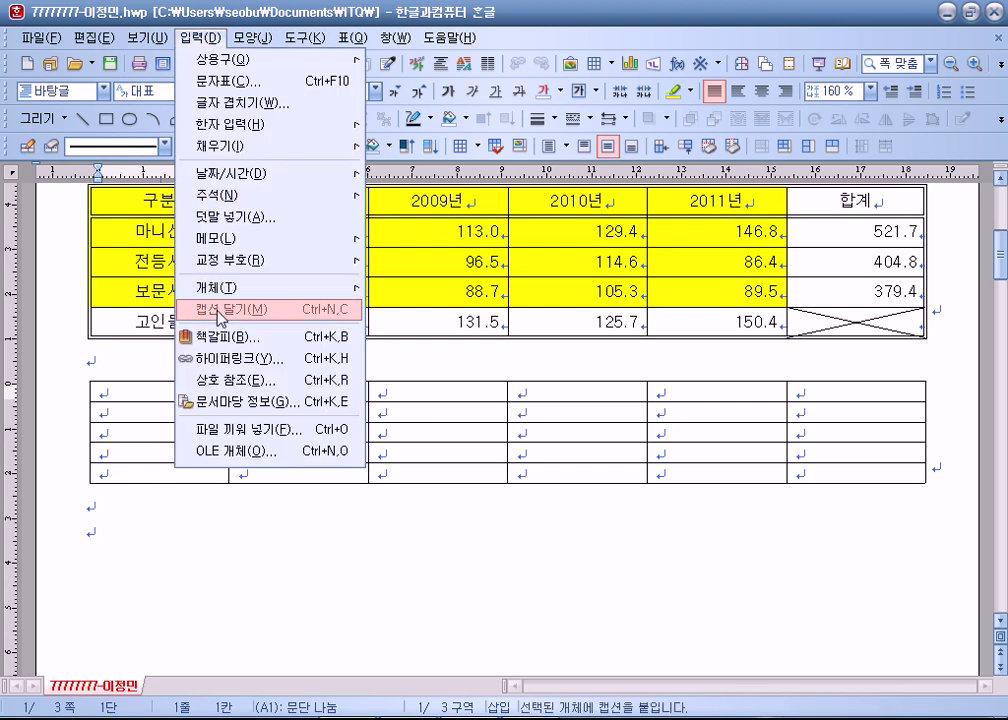
{"action": "left_click", "coordinate": [230, 309]}
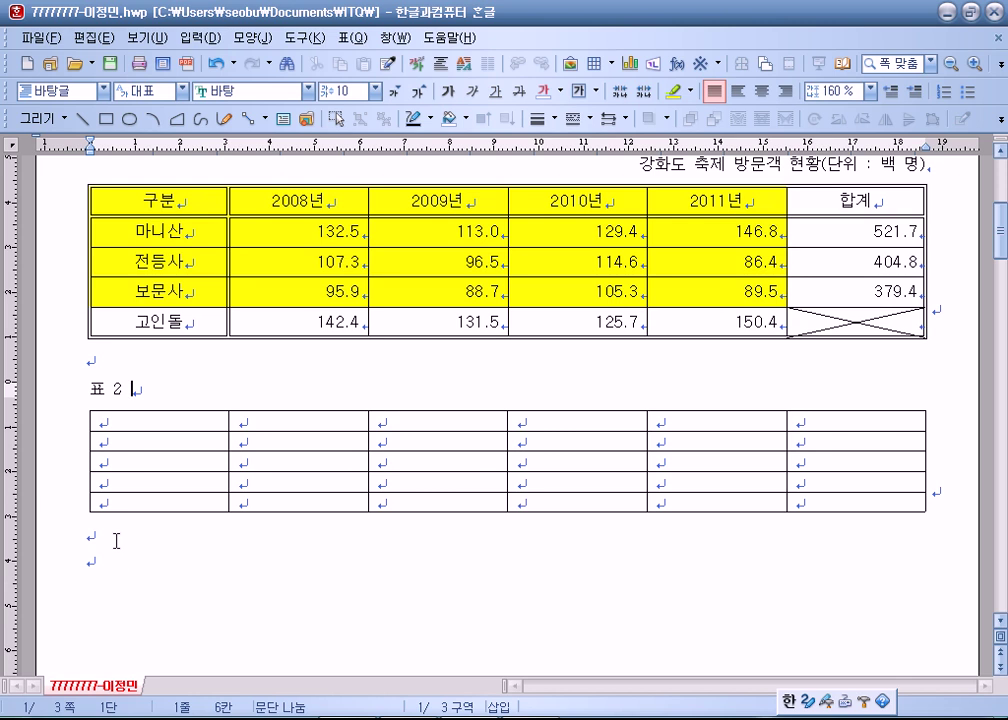
{"action": "scroll", "coordinate": [116, 541], "scroll_direction": "up", "scroll_amount": 3}
{"action": "left_click", "coordinate": [845, 305]}
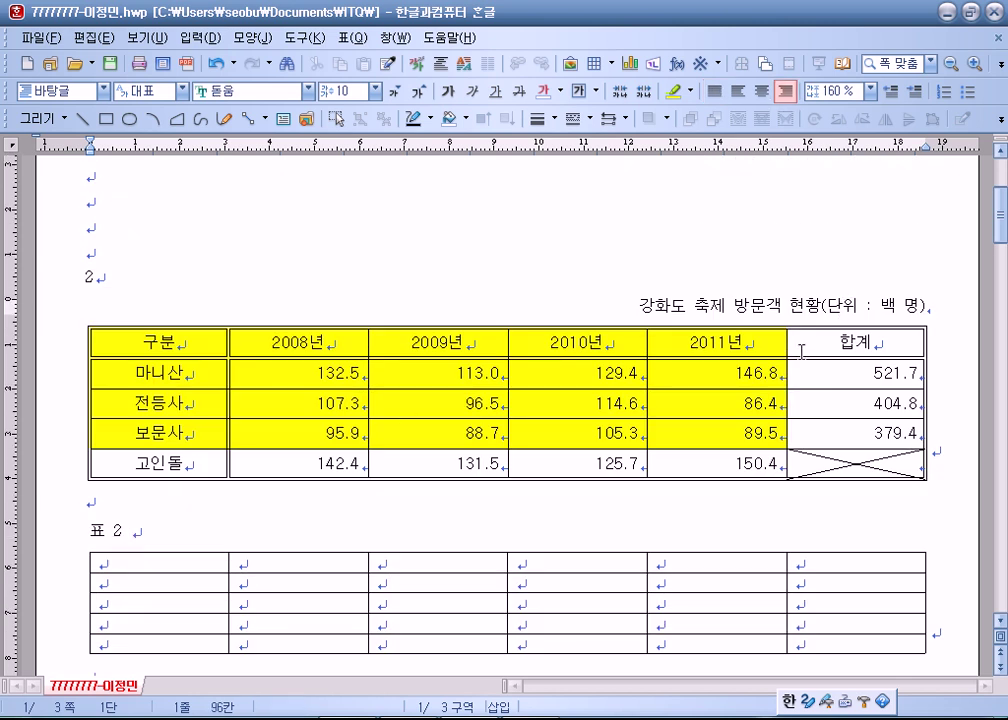
{"action": "scroll", "coordinate": [250, 299], "scroll_direction": "down", "scroll_amount": 4}
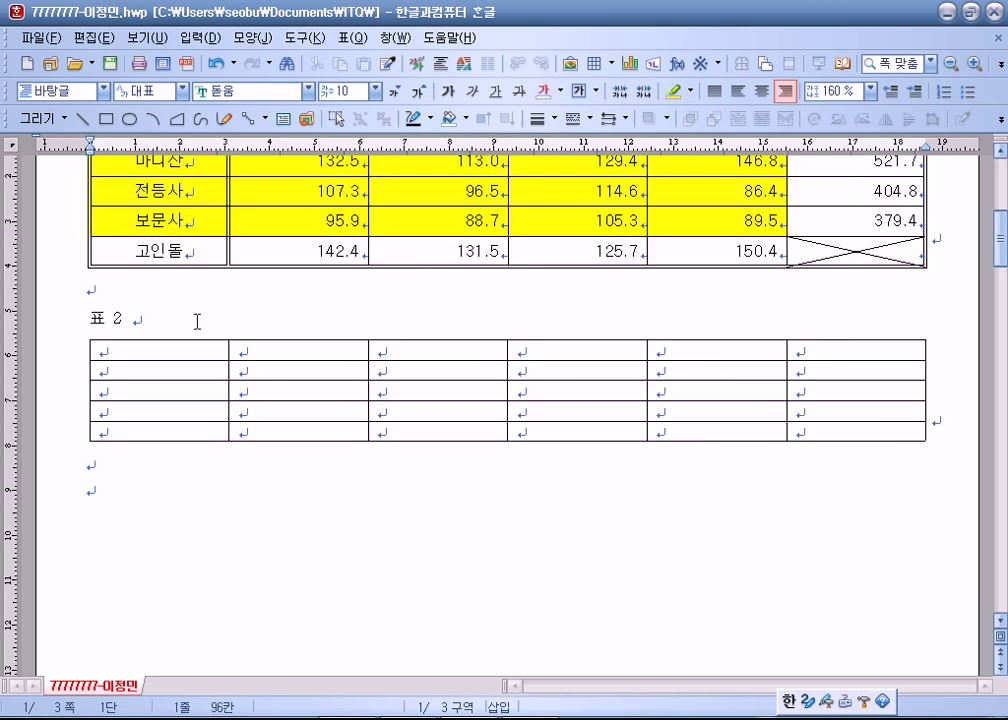
{"action": "left_click", "coordinate": [88, 376]}
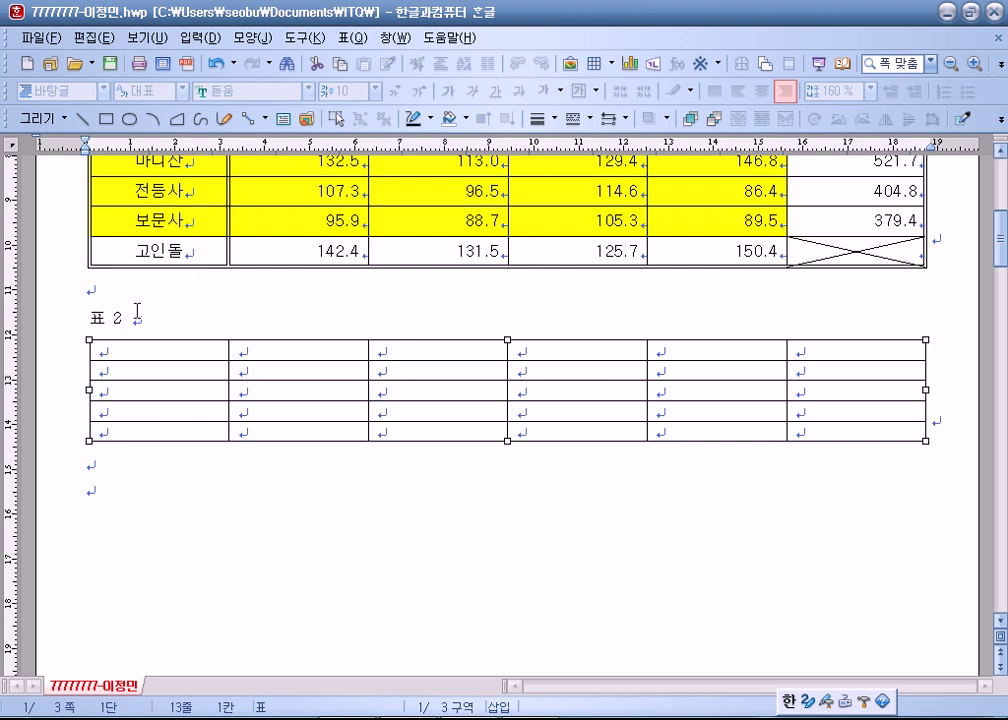
{"action": "key", "text": "Delete"}
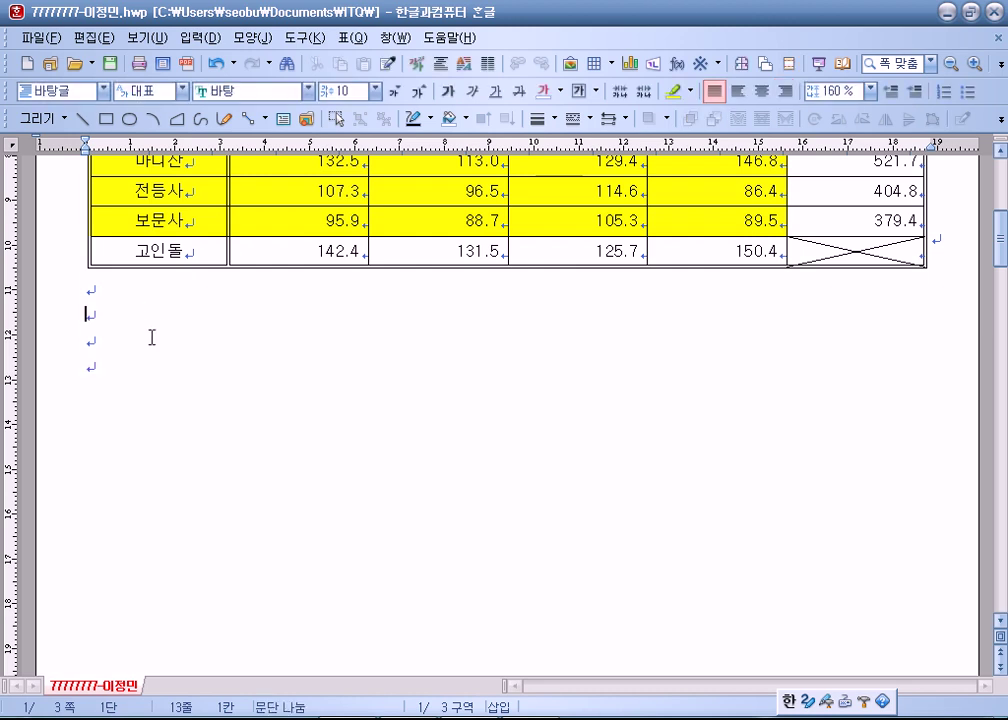
{"action": "left_click", "coordinate": [40, 38]}
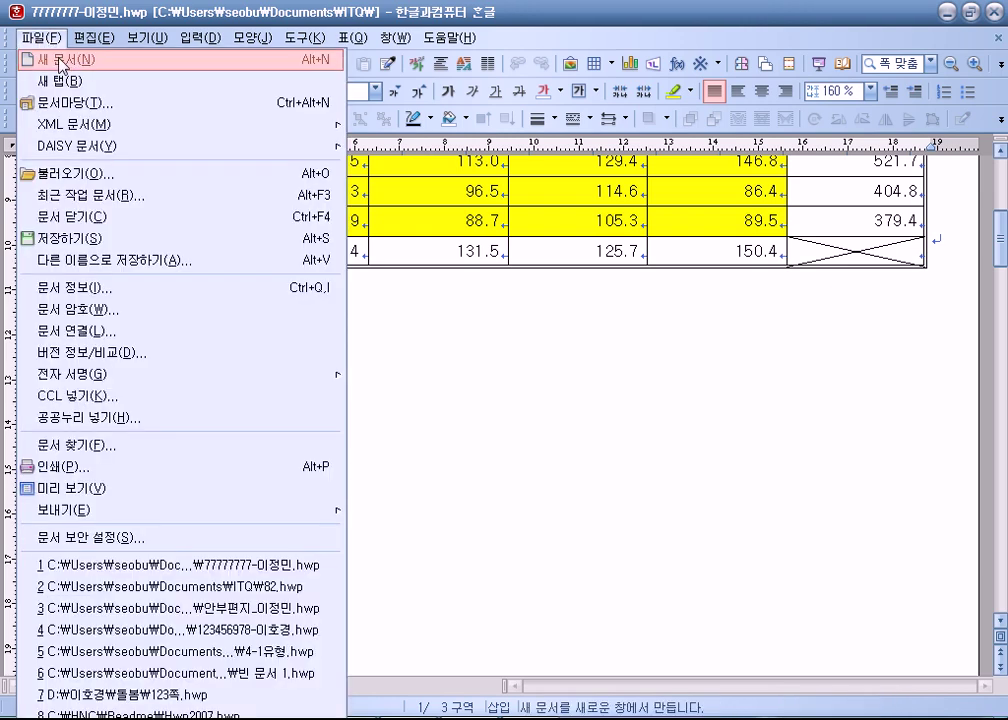
{"action": "left_click", "coordinate": [527, 404]}
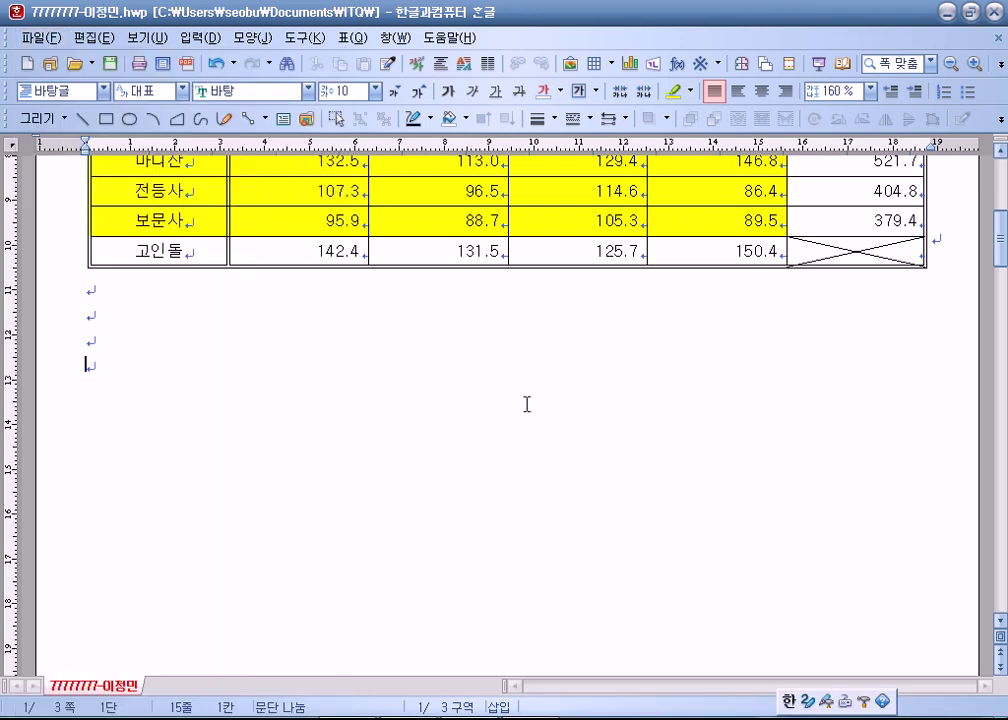
{"action": "left_click", "coordinate": [170, 300]}
{"action": "scroll", "coordinate": [170, 300], "scroll_direction": "up", "scroll_amount": 3}
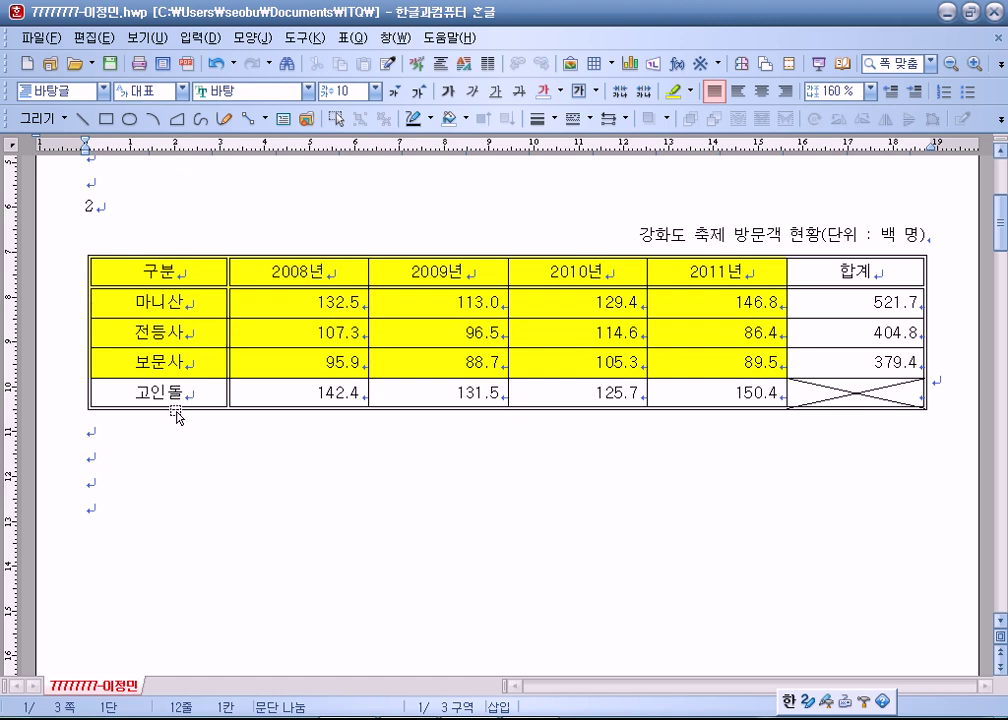
{"action": "left_click", "coordinate": [174, 408]}
{"action": "key", "text": "ctrl+z"}
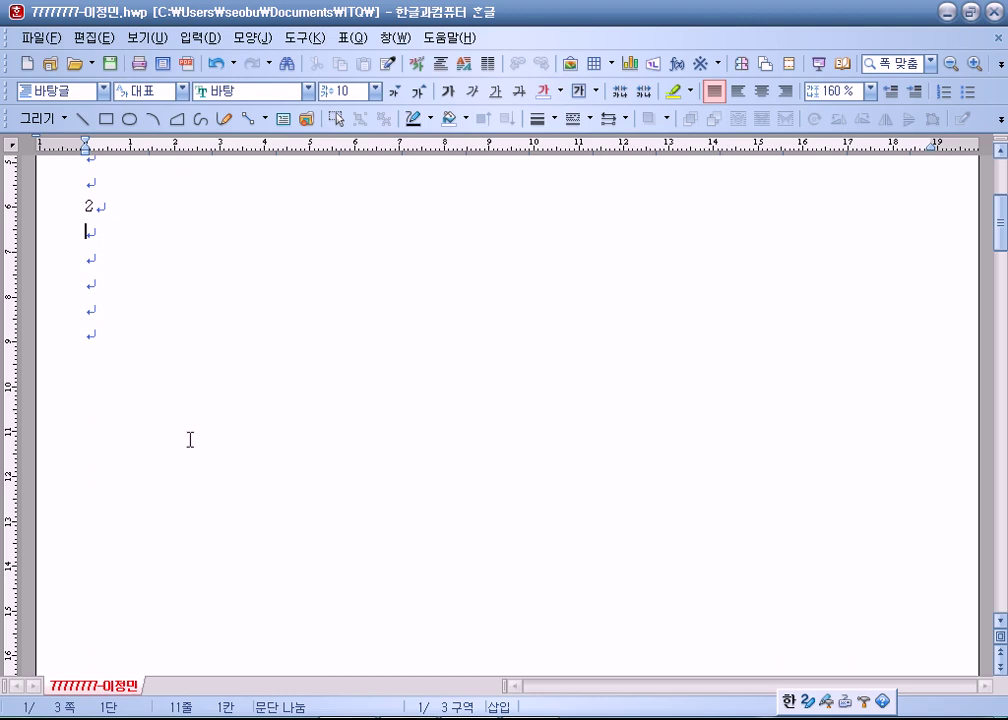
{"action": "key", "text": "ctrl+shift+z"}
{"action": "left_click", "coordinate": [99, 458]}
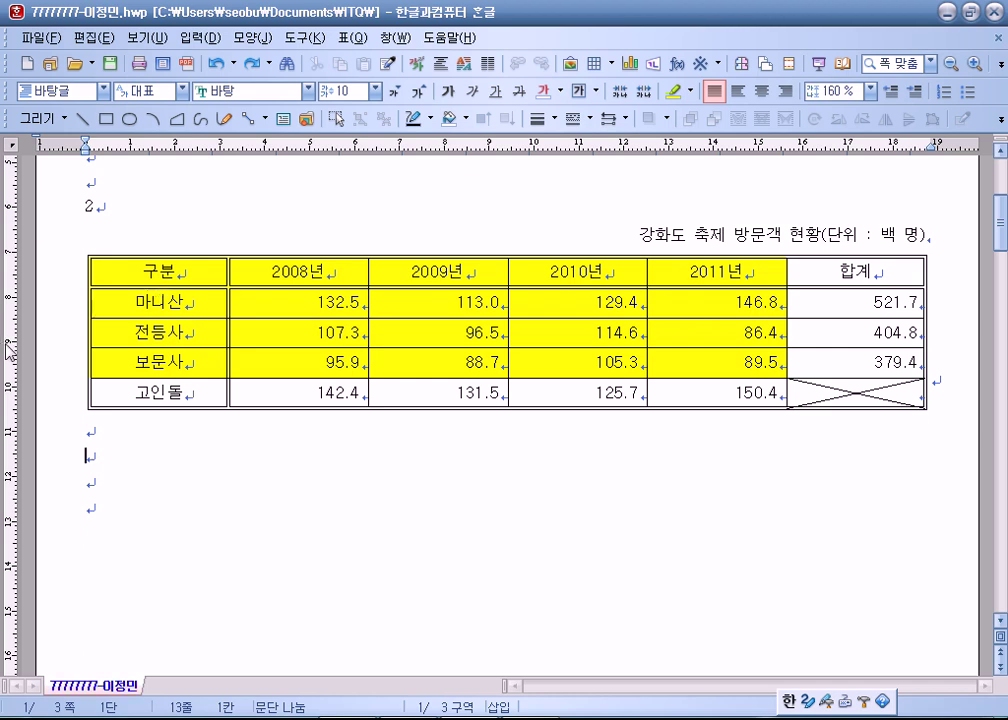
{"action": "double_click", "coordinate": [62, 352]}
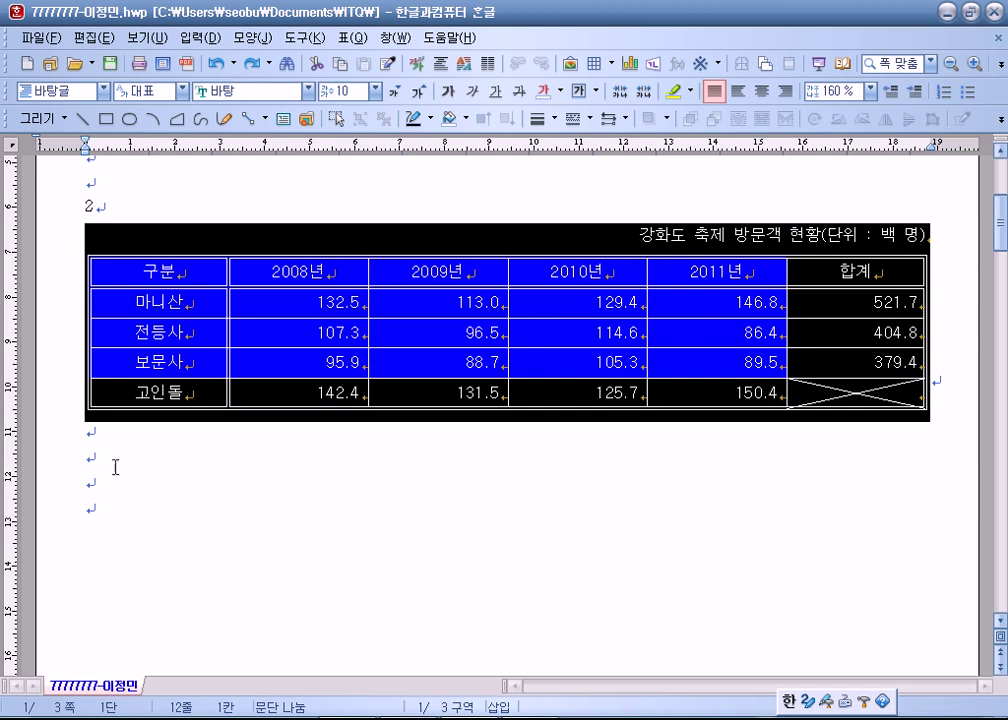
{"action": "left_click", "coordinate": [88, 455]}
{"action": "left_click", "coordinate": [86, 340]}
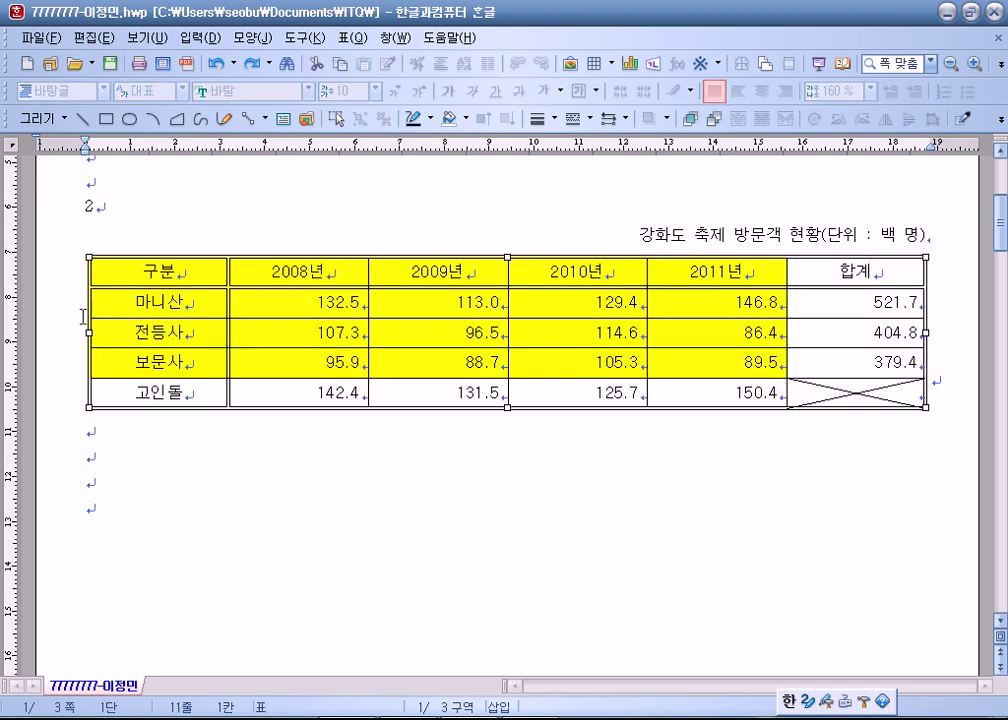
{"action": "left_click", "coordinate": [274, 508]}
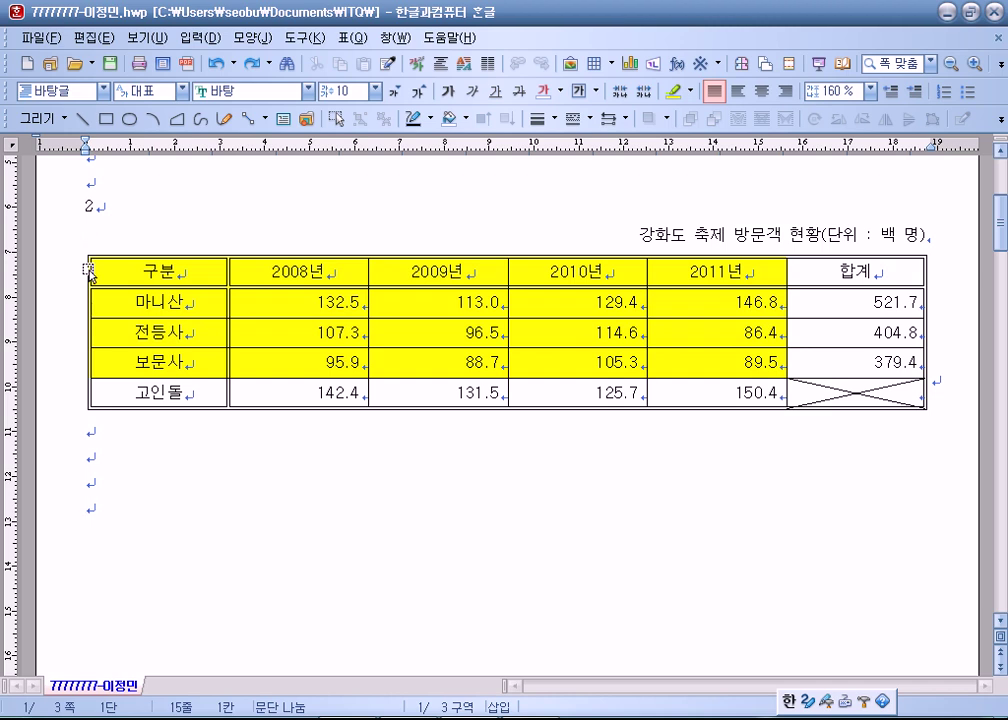
{"action": "left_click", "coordinate": [88, 268]}
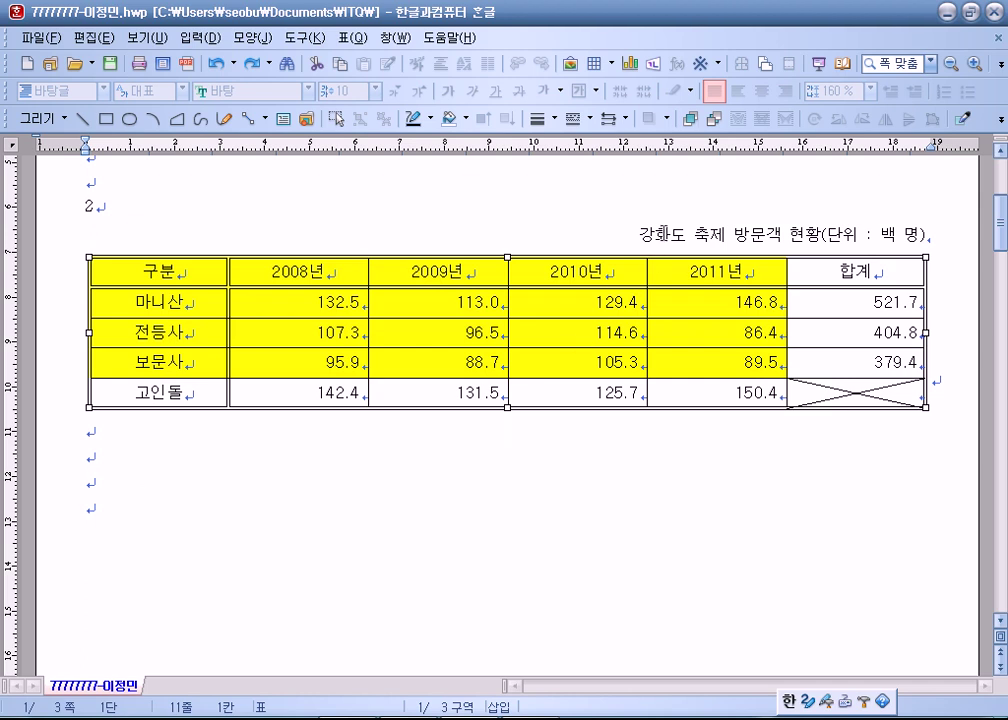
{"action": "key", "text": "Delete"}
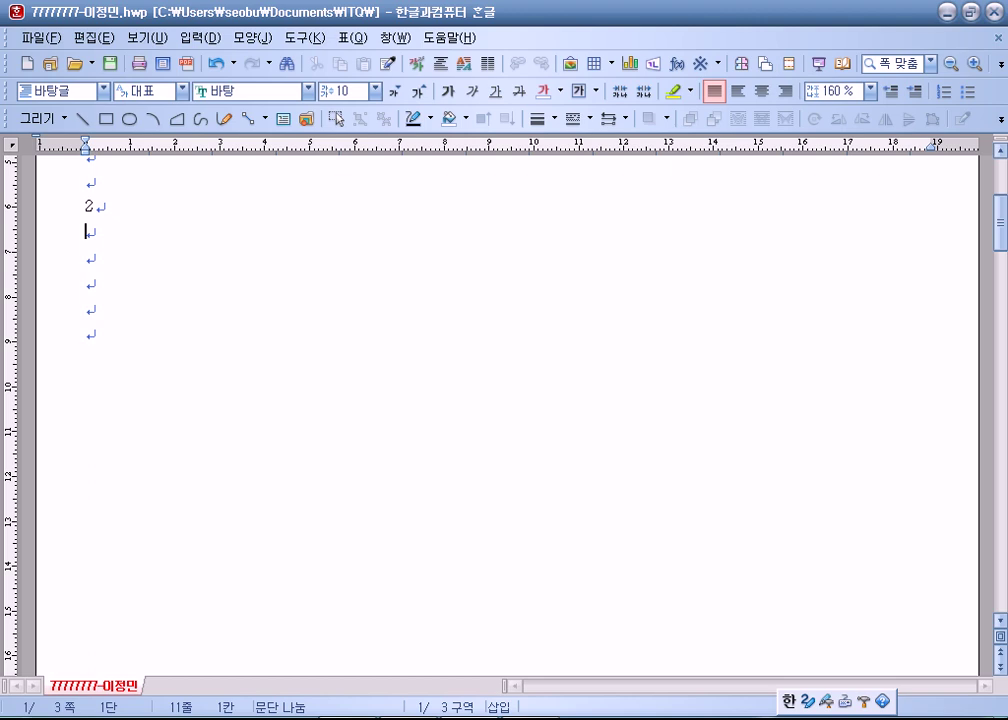
{"action": "key", "text": "ctrl+z"}
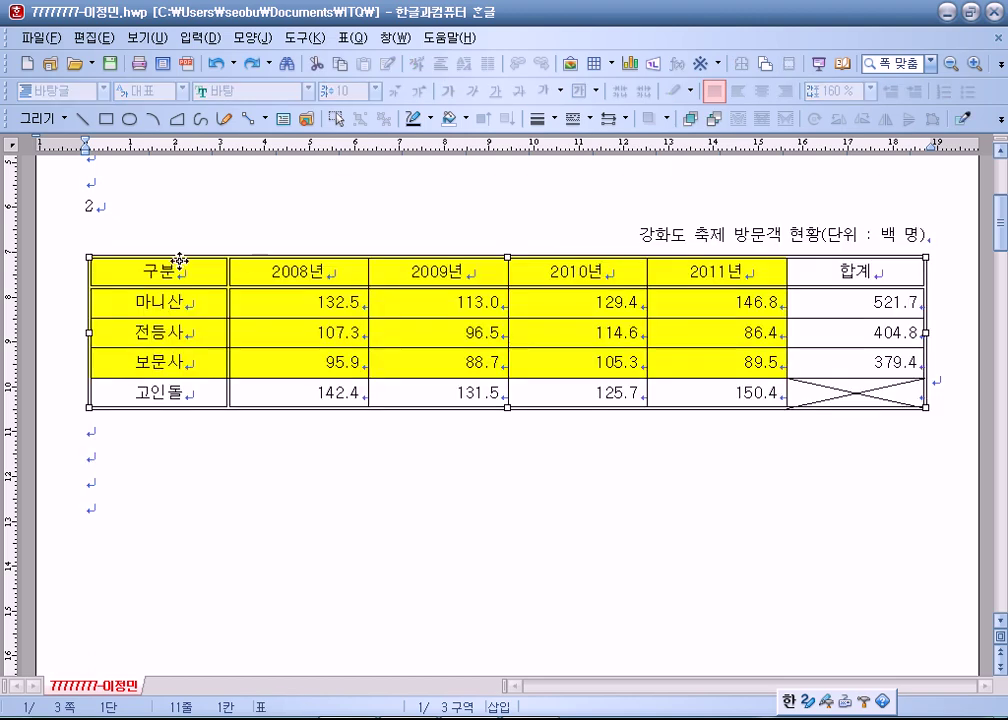
{"action": "key", "text": "Escape"}
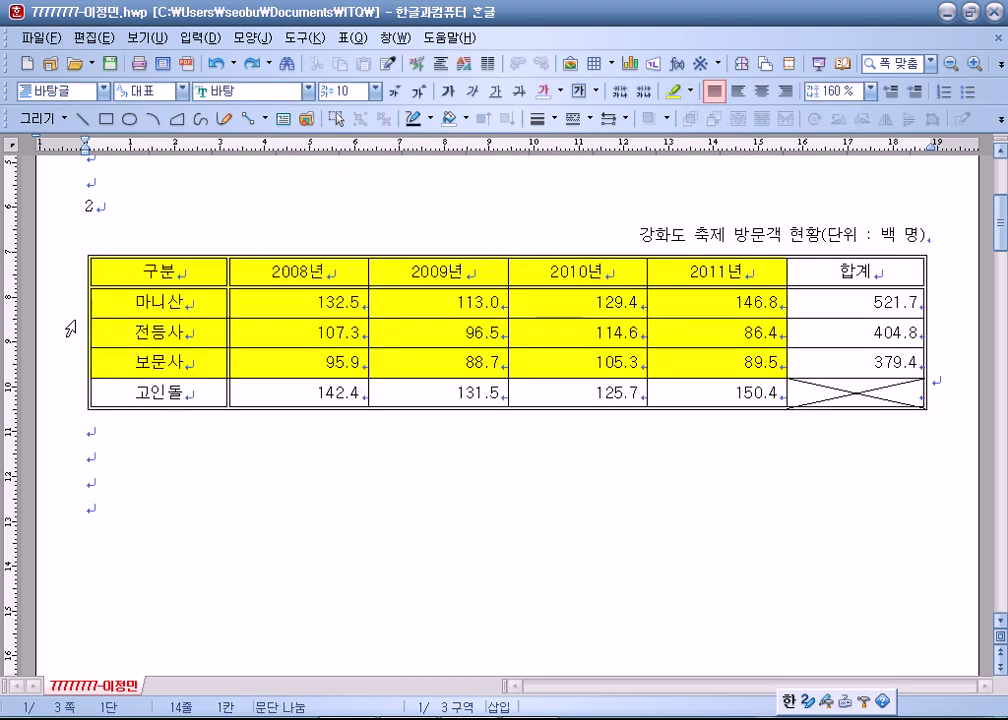
{"action": "left_click_drag", "start_coordinate": [320, 301], "coordinate": [1001, 316]}
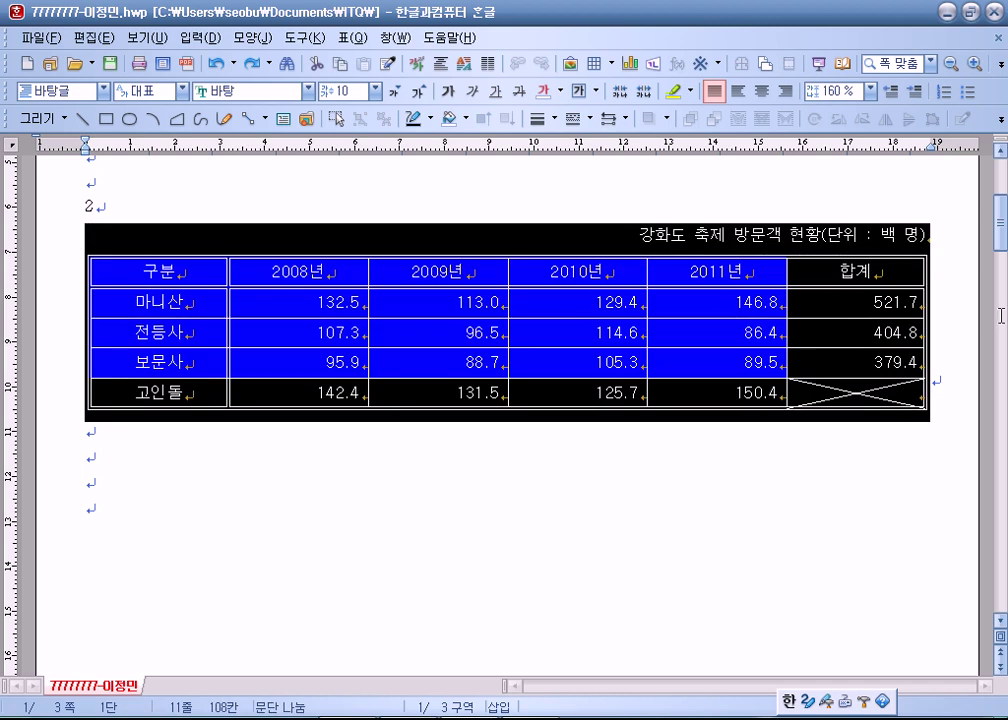
{"action": "left_click", "coordinate": [945, 357]}
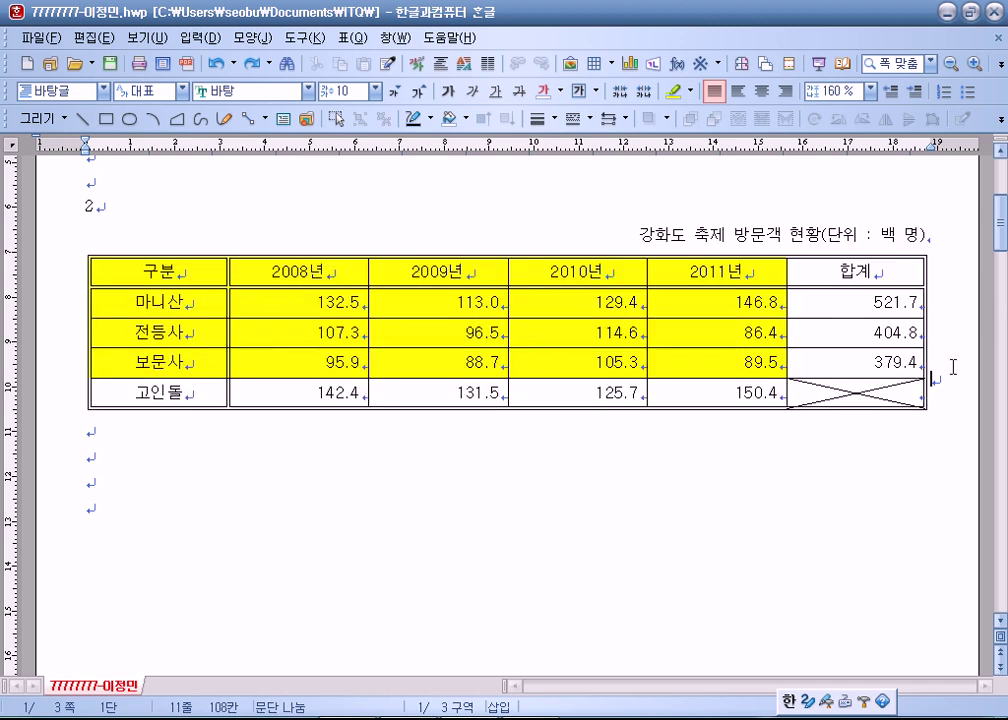
{"action": "left_click_drag", "start_coordinate": [922, 372], "coordinate": [903, 332]}
{"action": "left_click", "coordinate": [79, 346]}
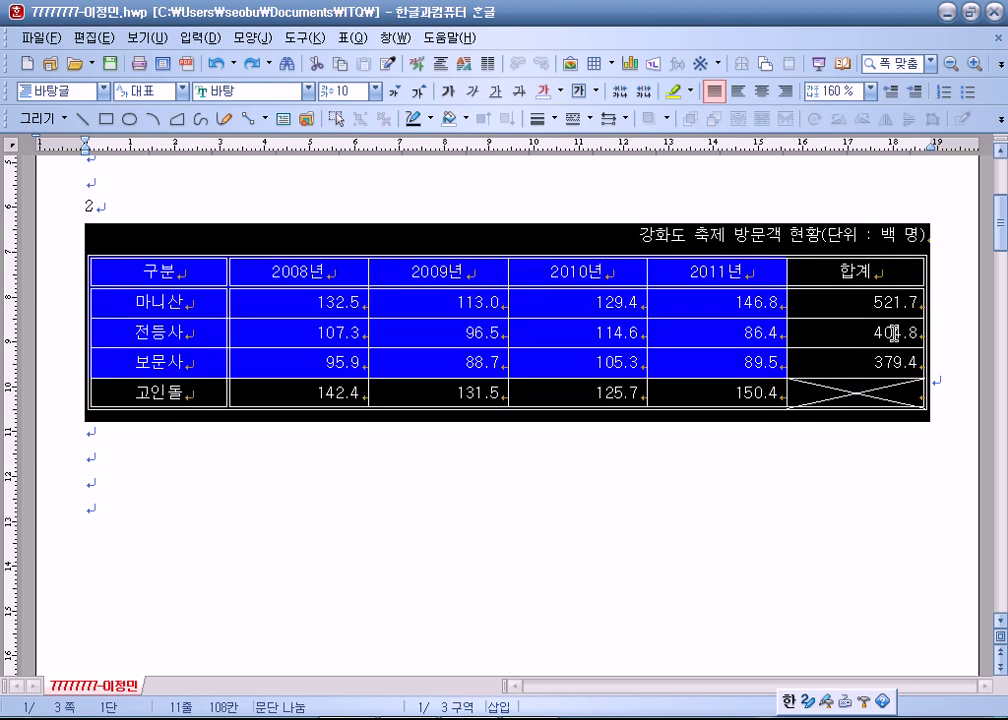
{"action": "key", "text": "Delete"}
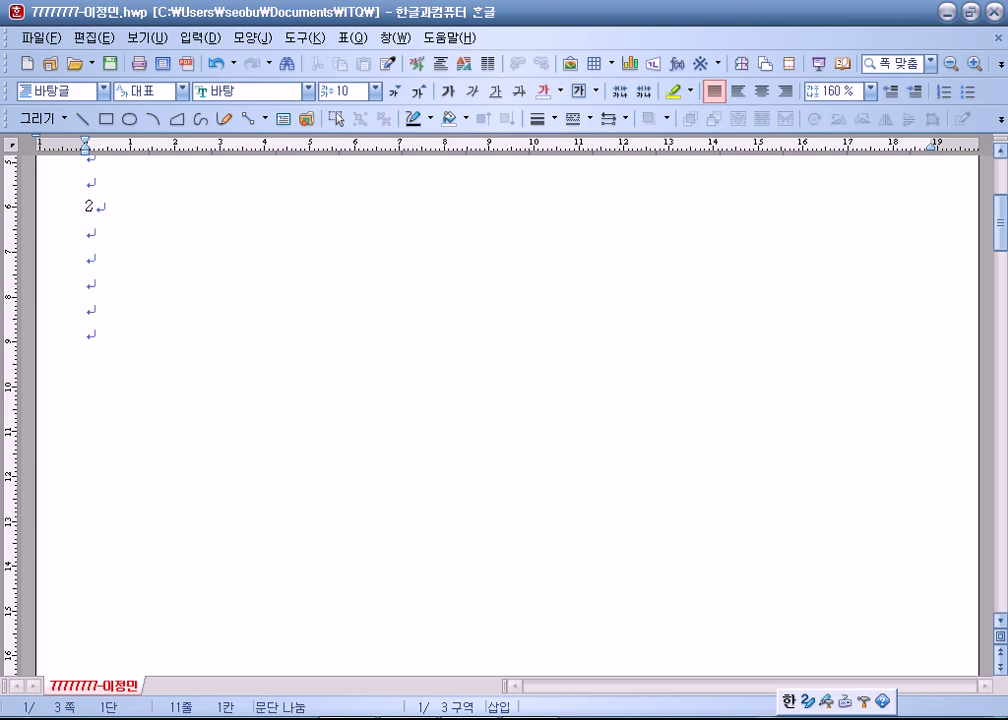
{"action": "key", "text": "ctrl+z"}
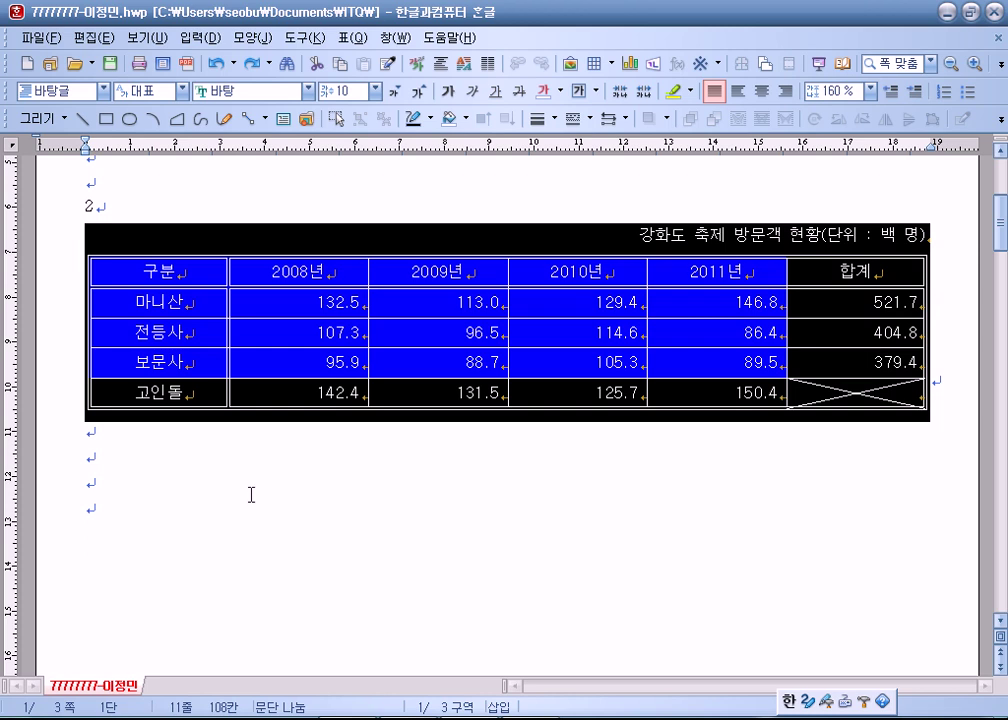
{"action": "left_click", "coordinate": [146, 448]}
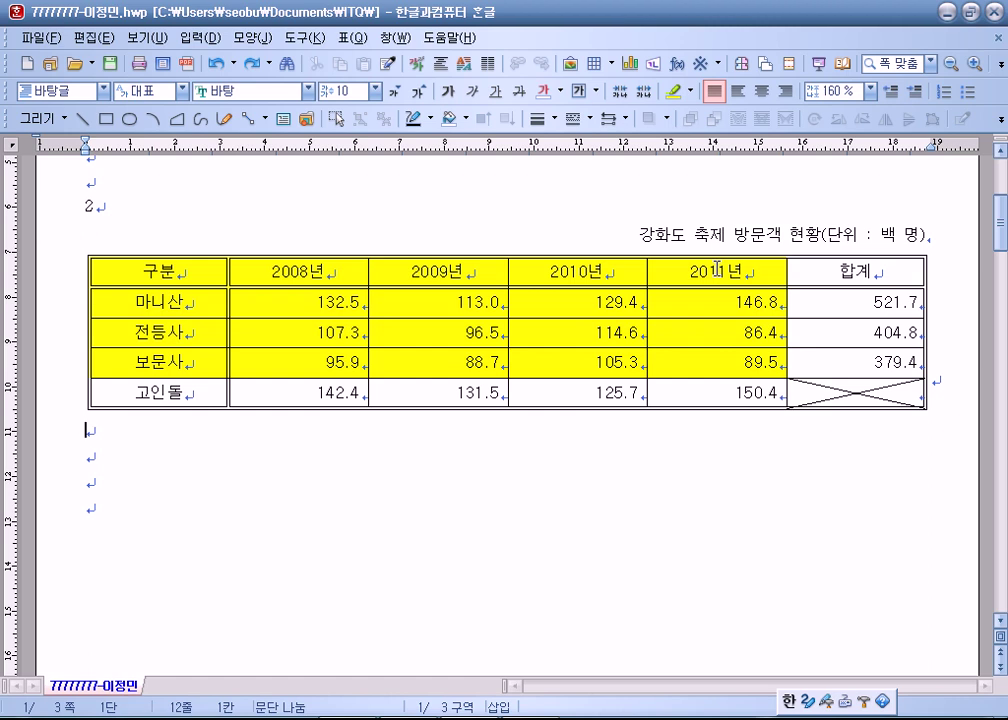
Select the data cells from 구분 to 89.5 and create a bar chart from them.
{"action": "key", "text": "Down"}
{"action": "left_click_drag", "start_coordinate": [200, 268], "coordinate": [715, 362]}
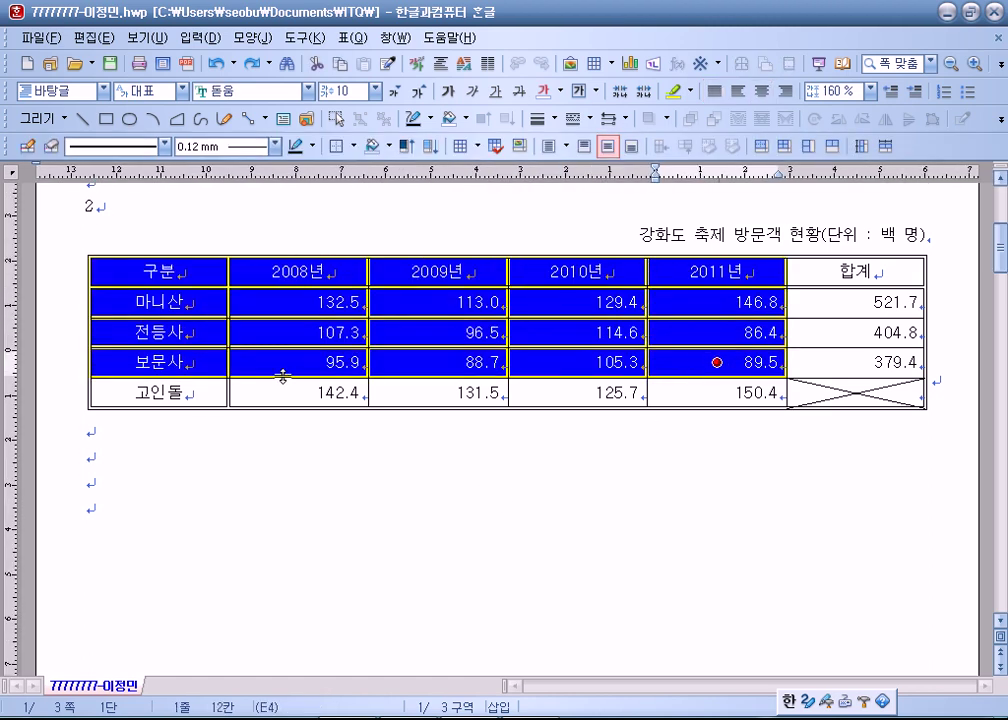
{"action": "left_click", "coordinate": [209, 571]}
{"action": "left_click", "coordinate": [230, 265]}
{"action": "left_click_drag", "start_coordinate": [230, 265], "coordinate": [716, 362]}
{"action": "left_click", "coordinate": [352, 37]}
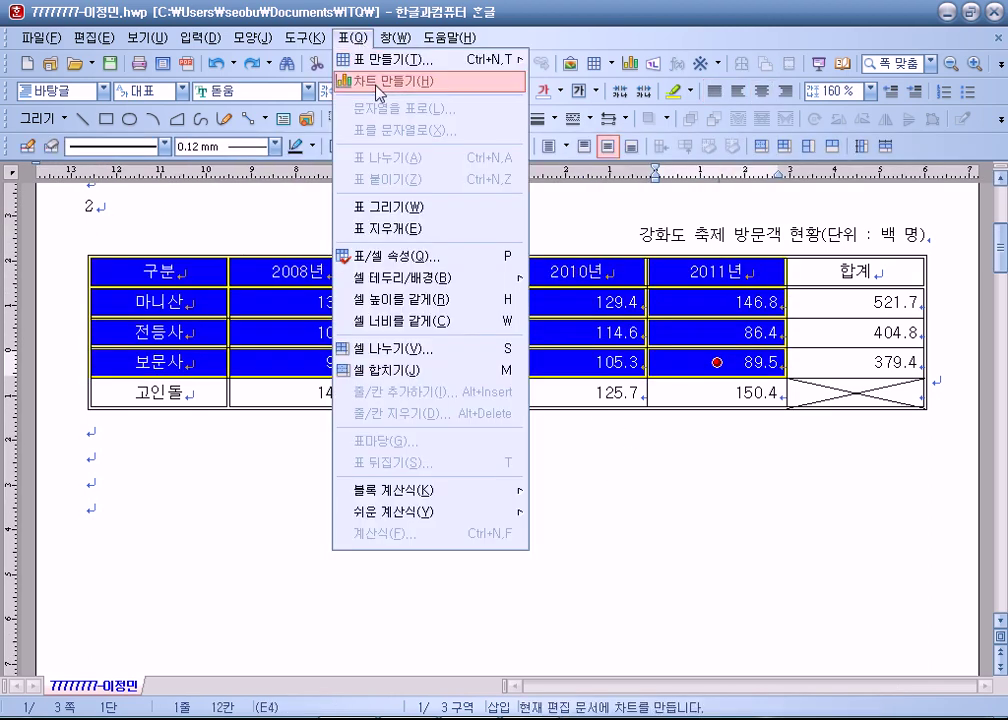
{"action": "left_click", "coordinate": [578, 43]}
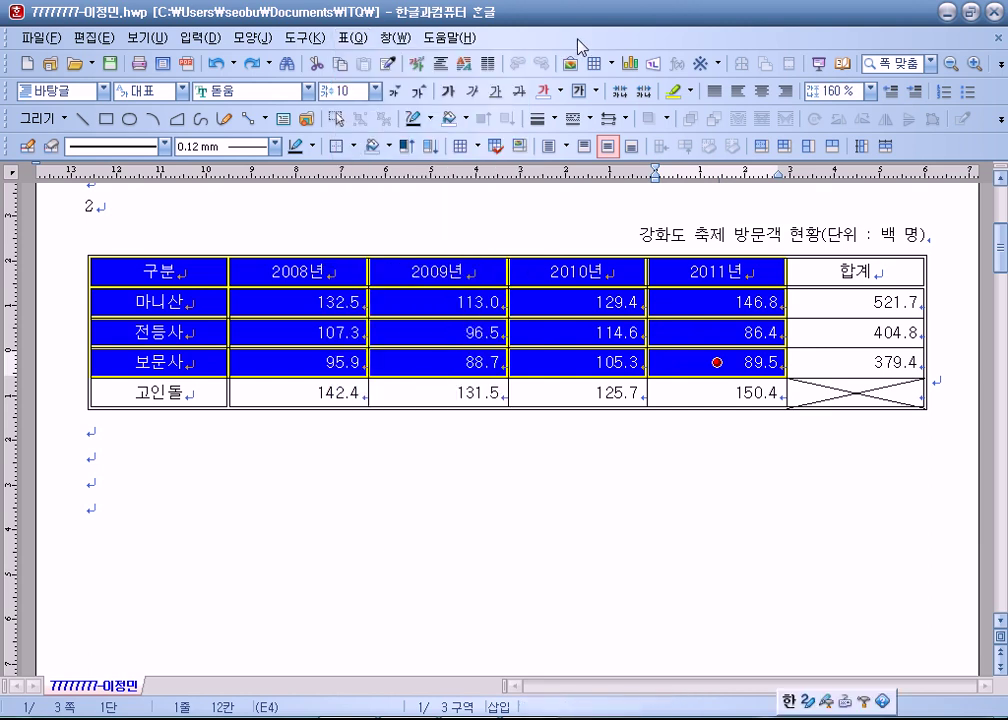
{"action": "left_click", "coordinate": [632, 68]}
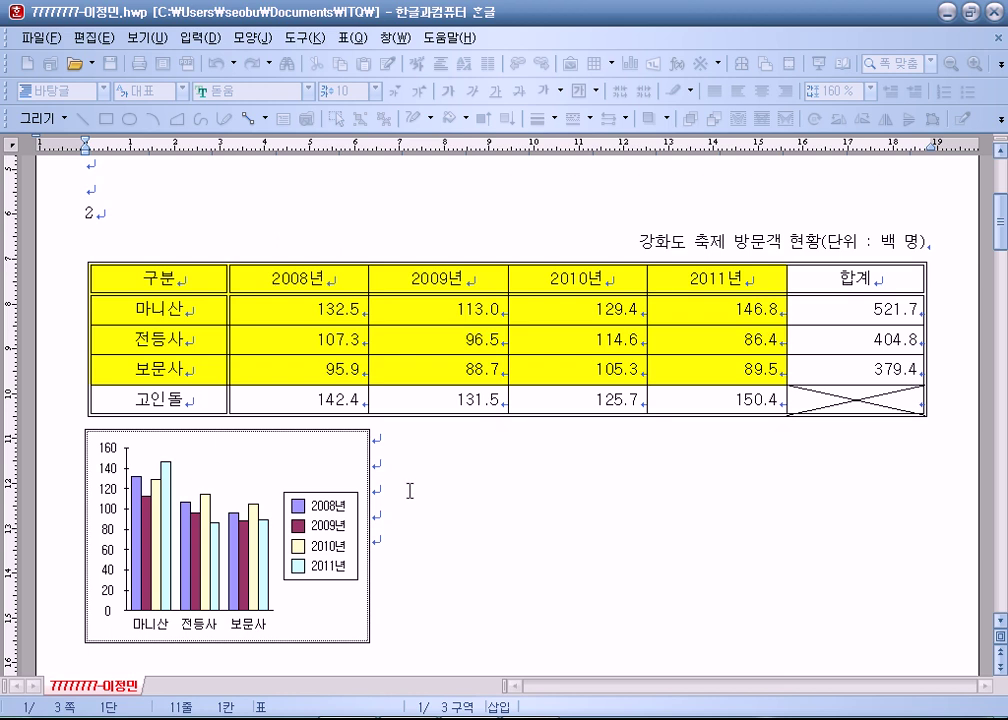
Drag the bar chart up above the caption and table, just under line 2.
{"action": "scroll", "coordinate": [414, 486], "scroll_direction": "down", "scroll_amount": 3}
{"action": "scroll", "coordinate": [406, 490], "scroll_direction": "up", "scroll_amount": 1}
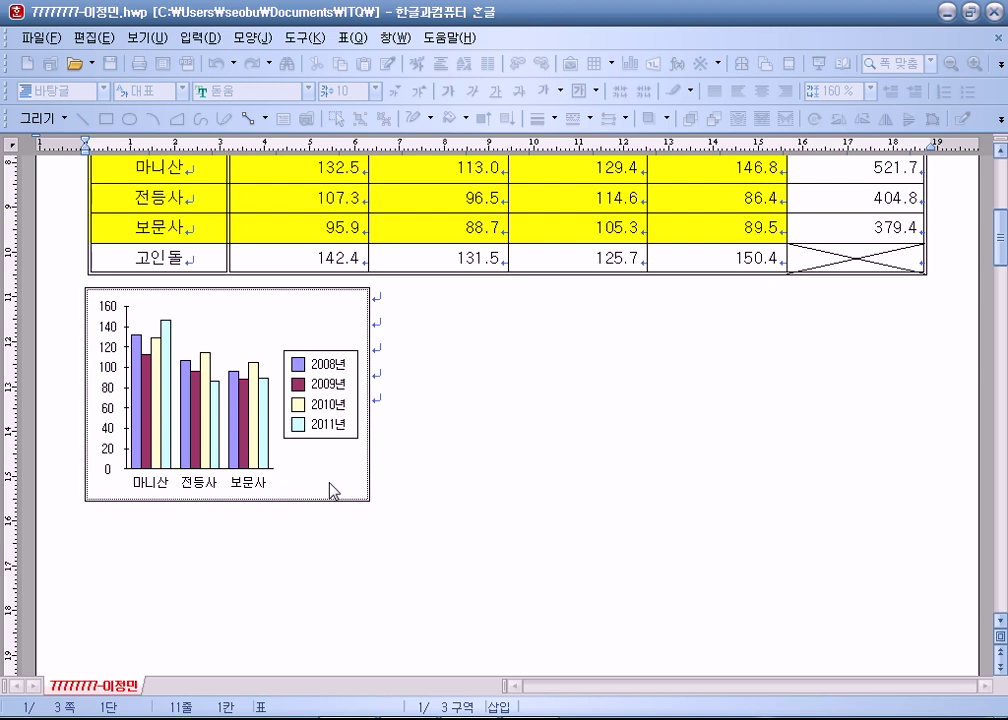
{"action": "scroll", "coordinate": [330, 483], "scroll_direction": "up", "scroll_amount": 1}
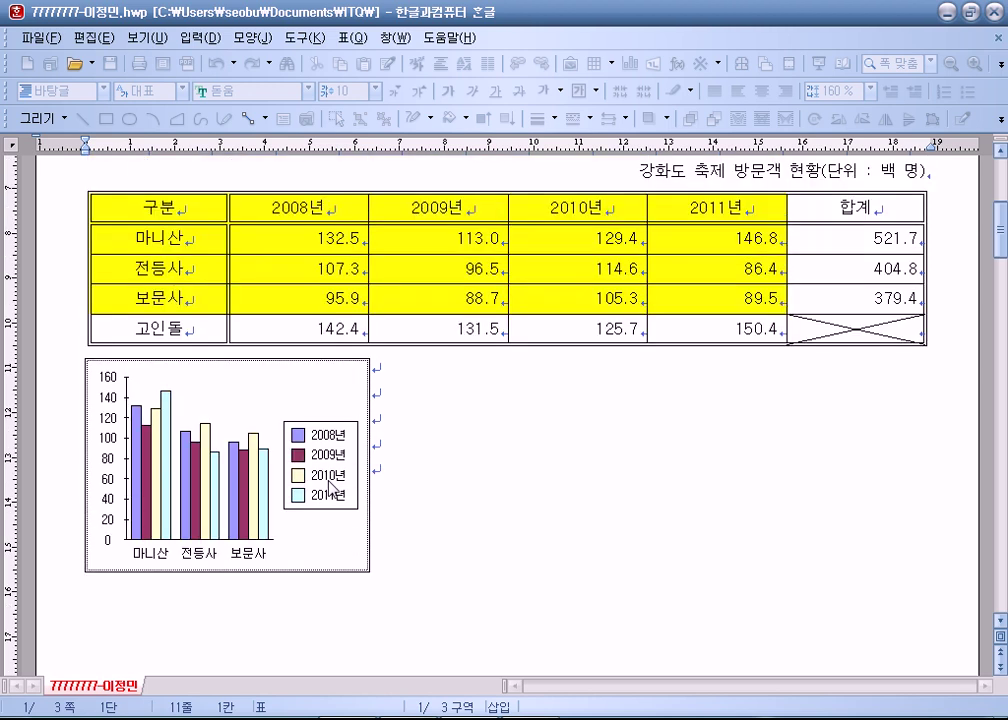
{"action": "scroll", "coordinate": [330, 487], "scroll_direction": "down", "scroll_amount": 1}
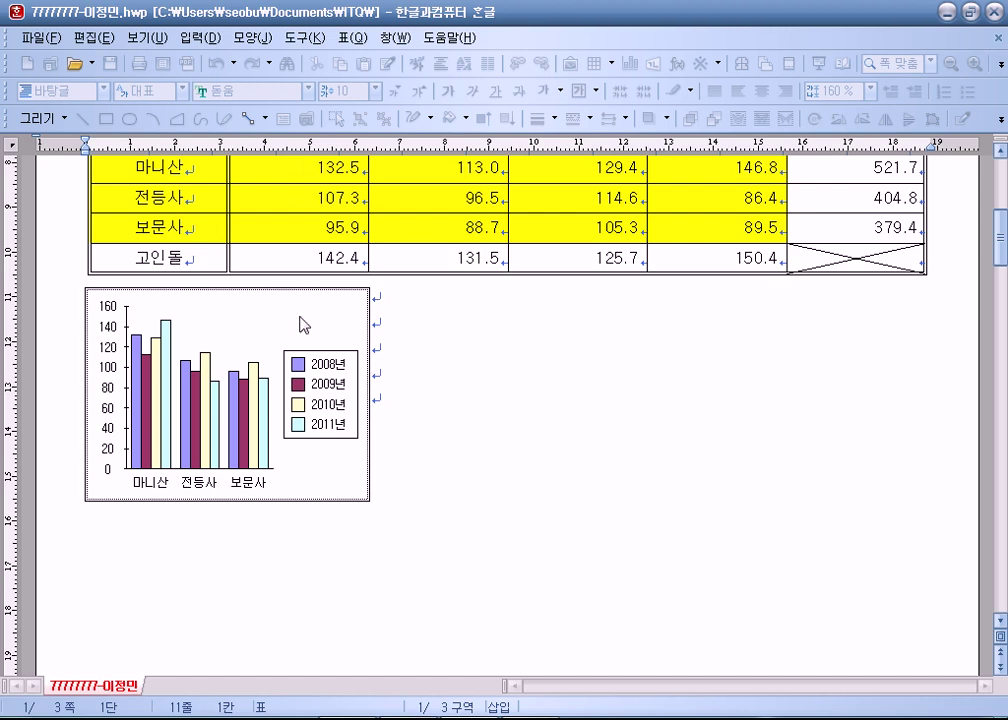
{"action": "scroll", "coordinate": [553, 400], "scroll_direction": "up", "scroll_amount": 2}
{"action": "left_click", "coordinate": [537, 481]}
{"action": "scroll", "coordinate": [537, 481], "scroll_direction": "down", "scroll_amount": 2}
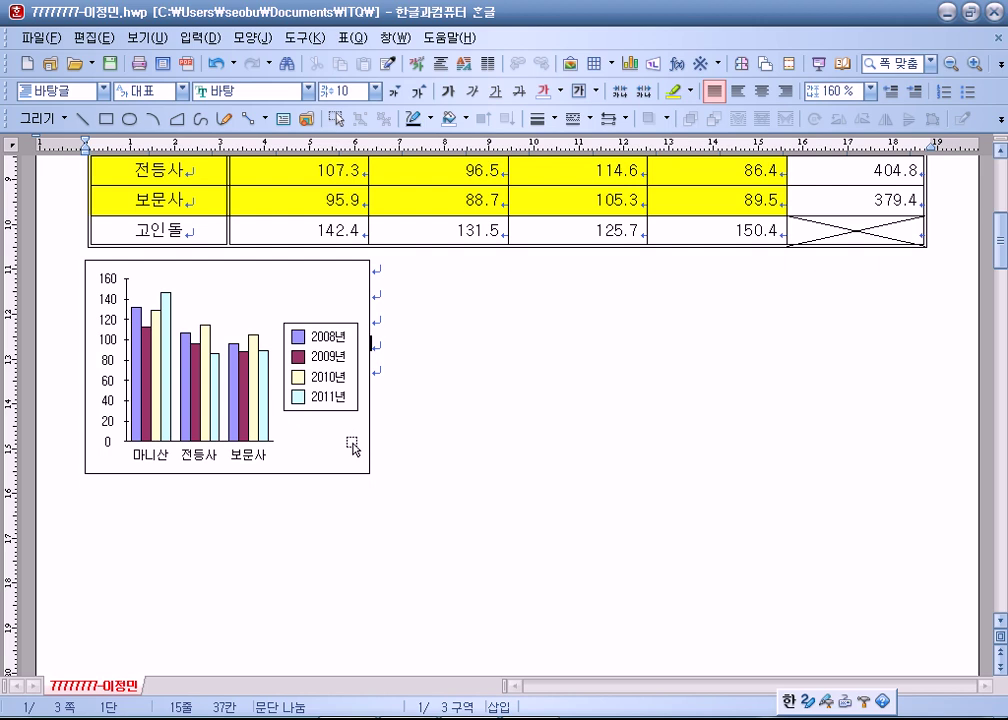
{"action": "scroll", "coordinate": [340, 430], "scroll_direction": "up", "scroll_amount": 2}
{"action": "left_click_drag", "start_coordinate": [281, 426], "coordinate": [280, 230]}
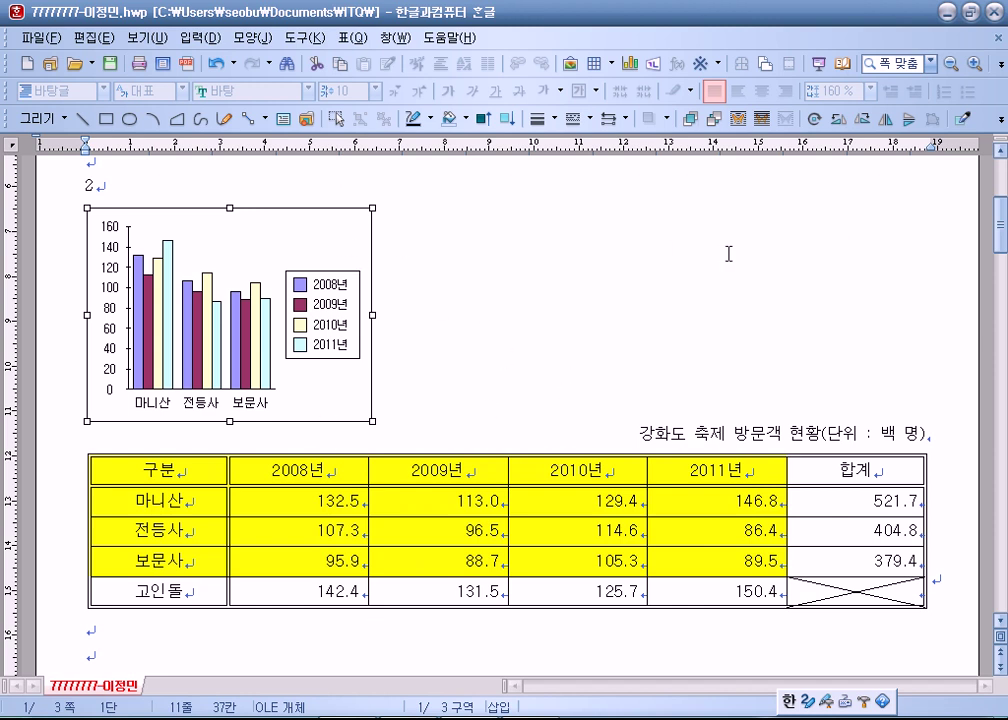
{"action": "left_click", "coordinate": [583, 259]}
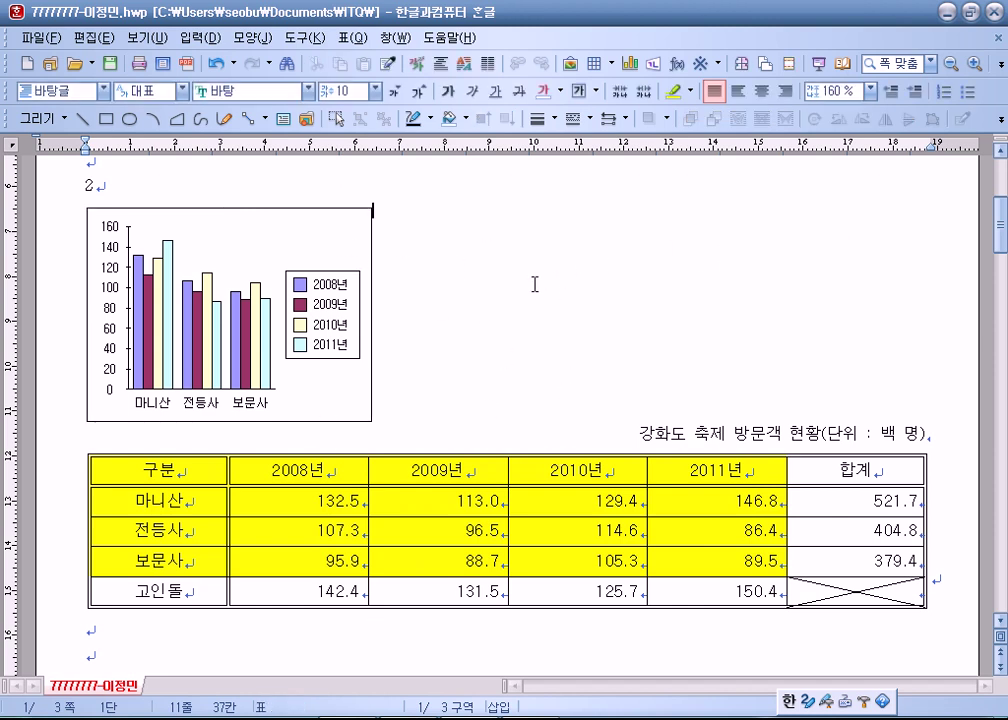
{"action": "left_click", "coordinate": [272, 250]}
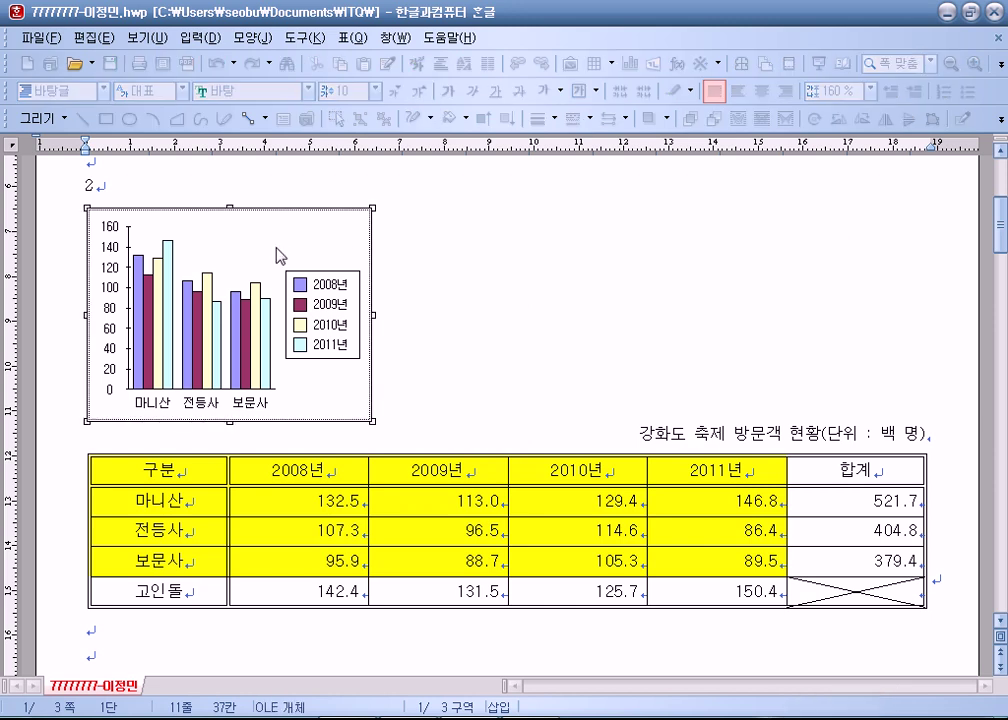
{"action": "left_click", "coordinate": [508, 263]}
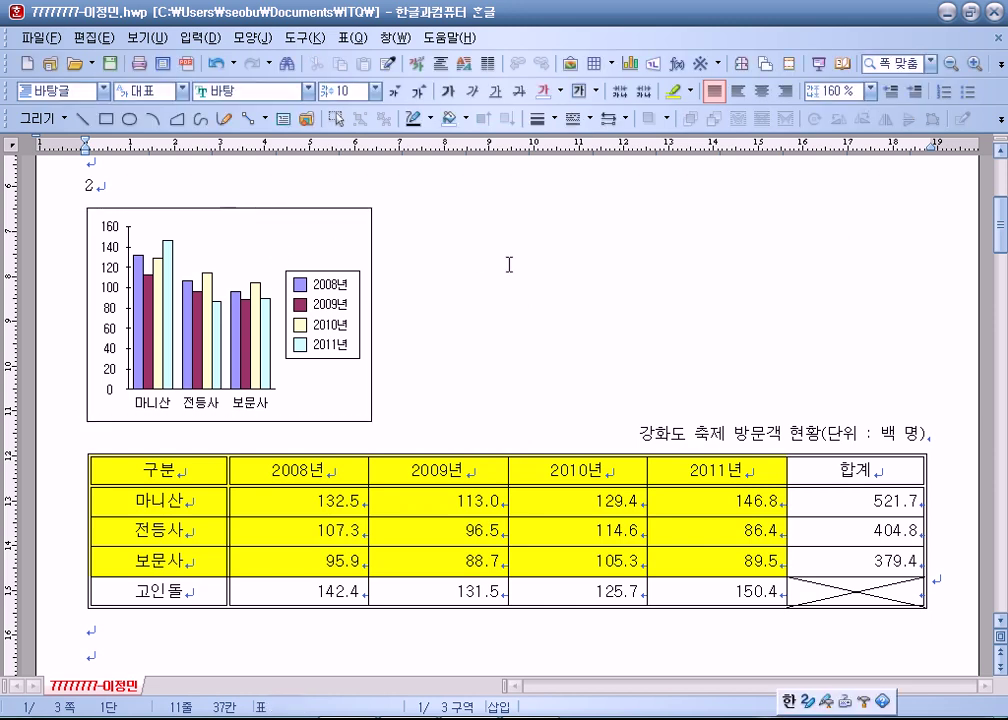
Set the chart's object properties to 글자처럼 취급 on the 기본 tab.
{"action": "right_click", "coordinate": [315, 240]}
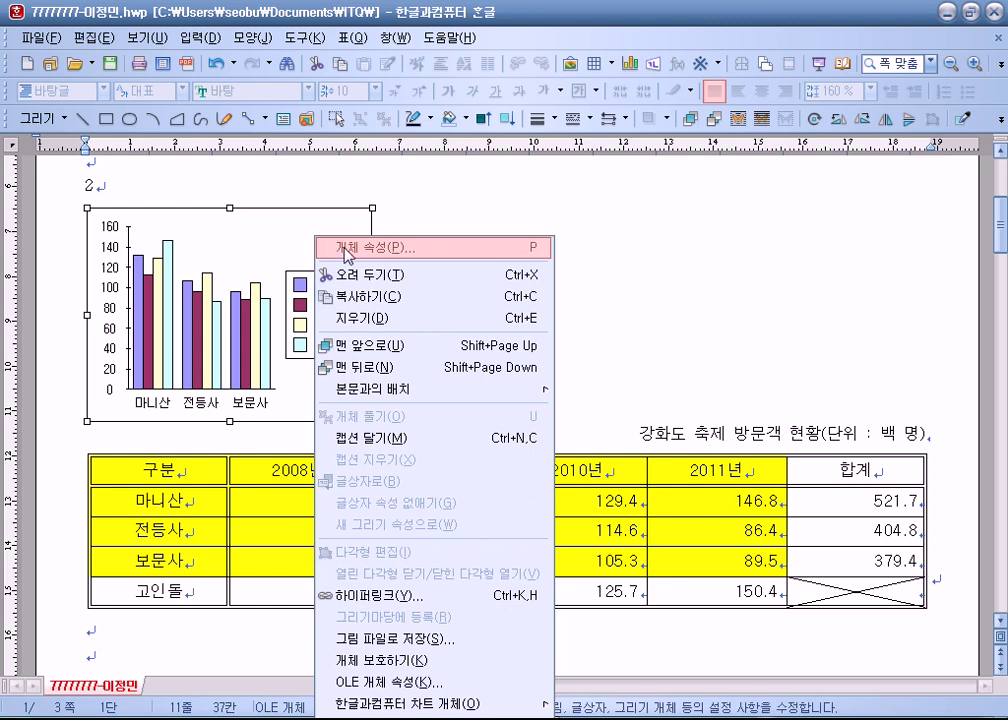
{"action": "left_click", "coordinate": [347, 251]}
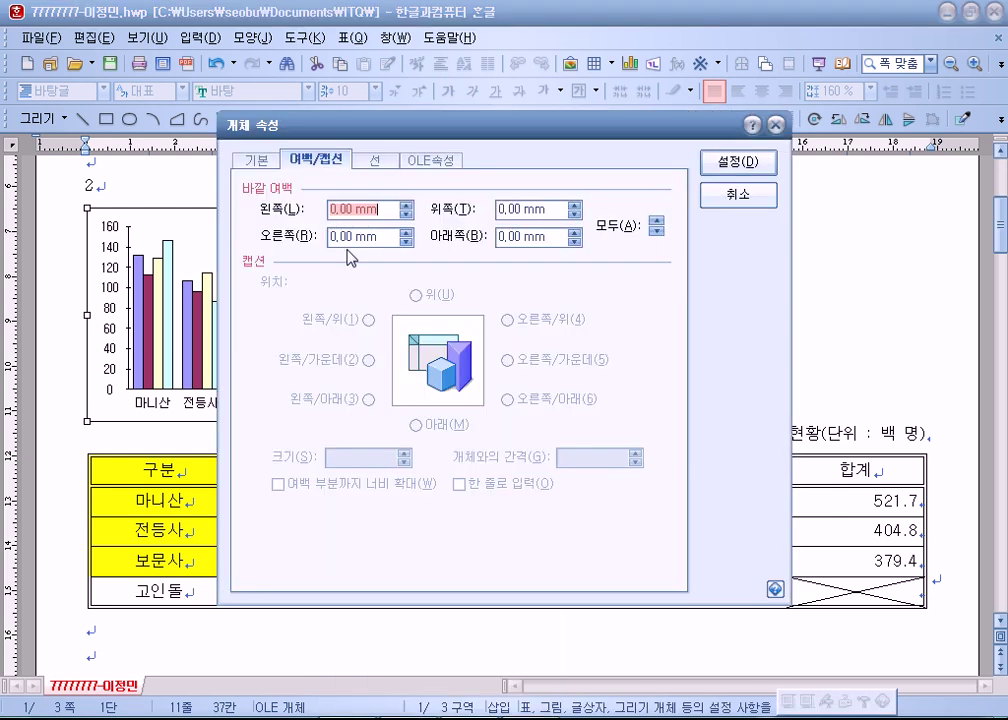
{"action": "left_click", "coordinate": [254, 160]}
{"action": "left_click", "coordinate": [266, 283]}
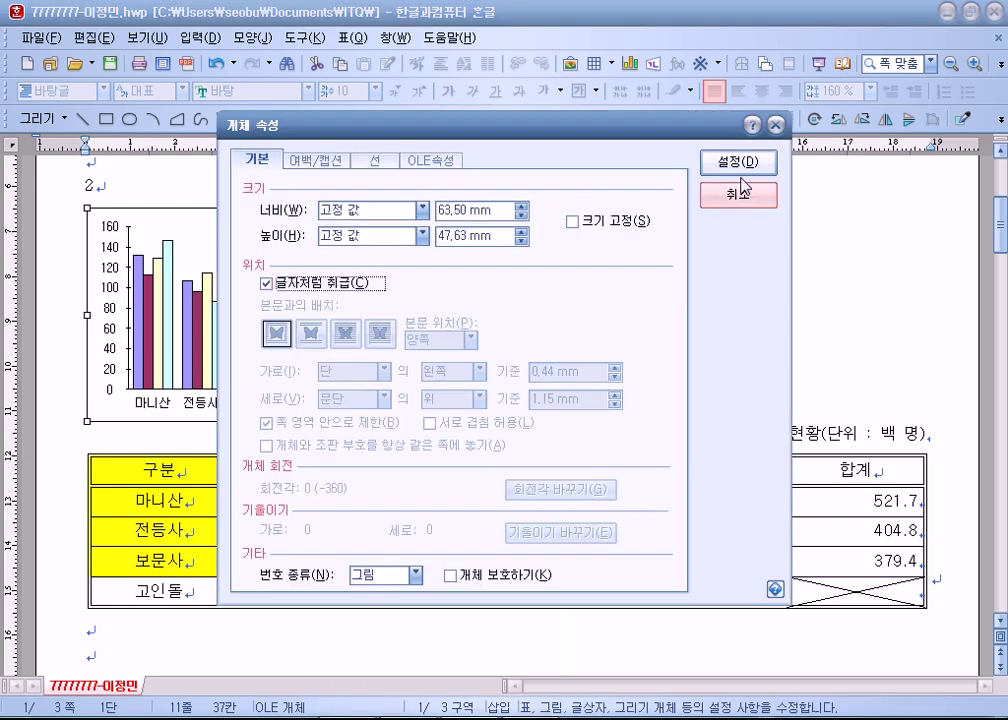
{"action": "key", "text": "Return"}
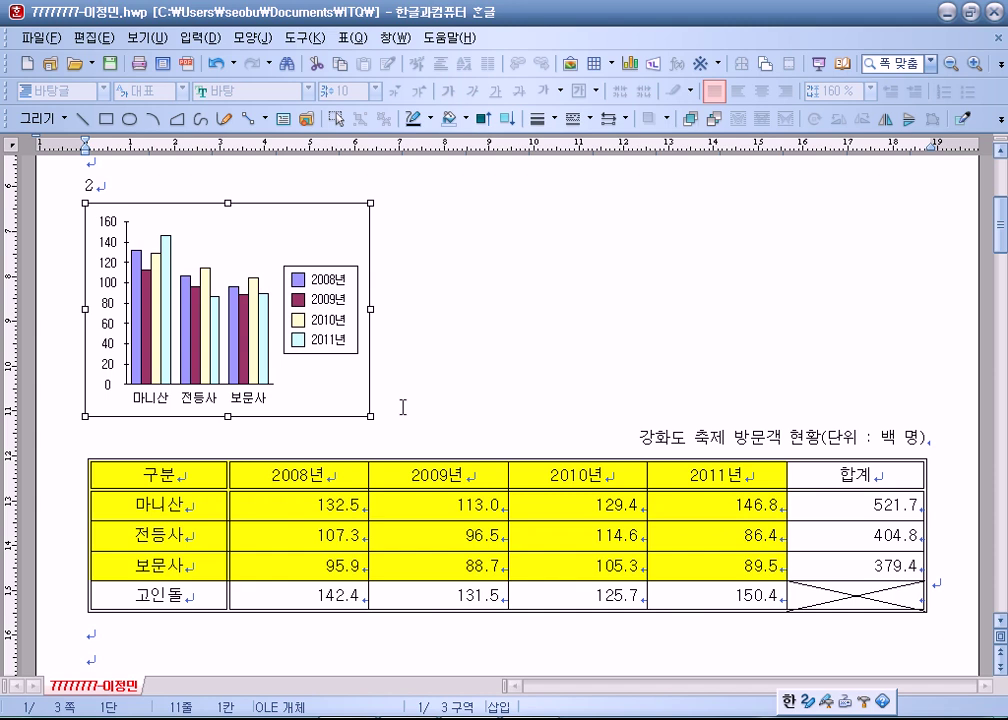
{"action": "scroll", "coordinate": [372, 428], "scroll_direction": "down", "scroll_amount": 3}
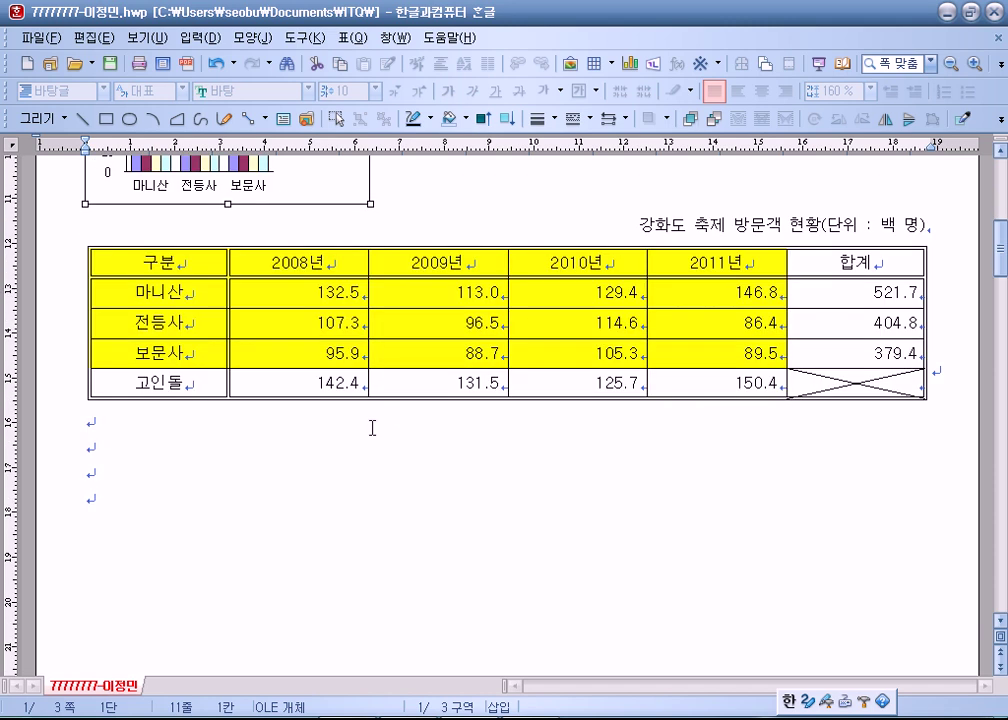
{"action": "scroll", "coordinate": [364, 427], "scroll_direction": "up", "scroll_amount": 2}
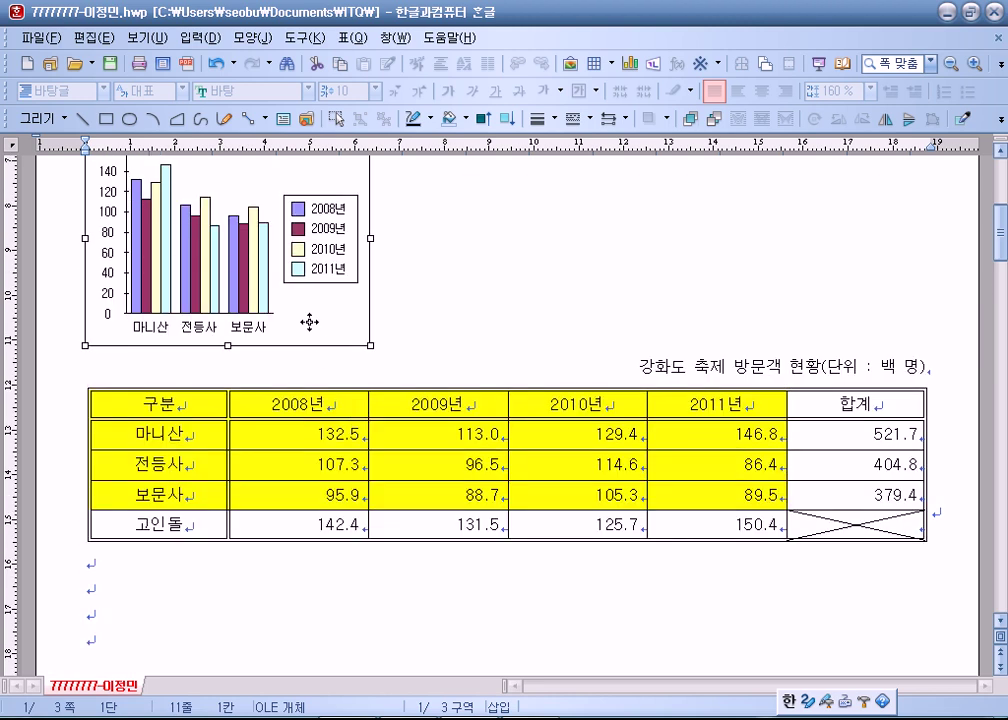
Drag the chart back below the visitor table, leaving its properties unchanged.
{"action": "right_click", "coordinate": [310, 322]}
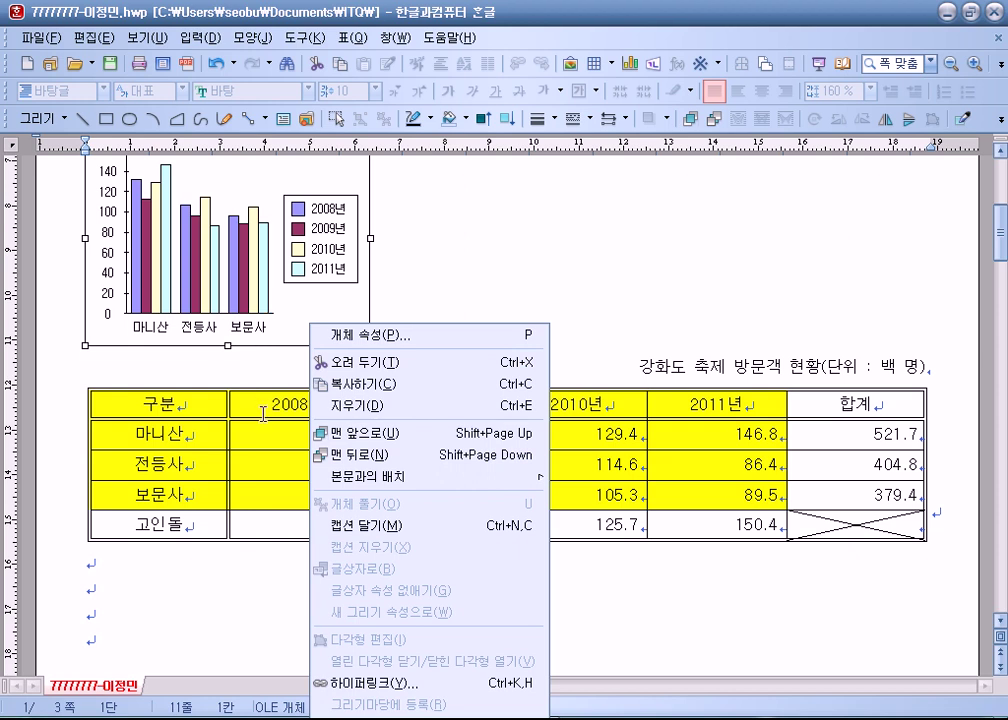
{"action": "left_click", "coordinate": [171, 580]}
{"action": "scroll", "coordinate": [211, 472], "scroll_direction": "down", "scroll_amount": 2}
{"action": "left_click_drag", "start_coordinate": [298, 189], "coordinate": [208, 432]}
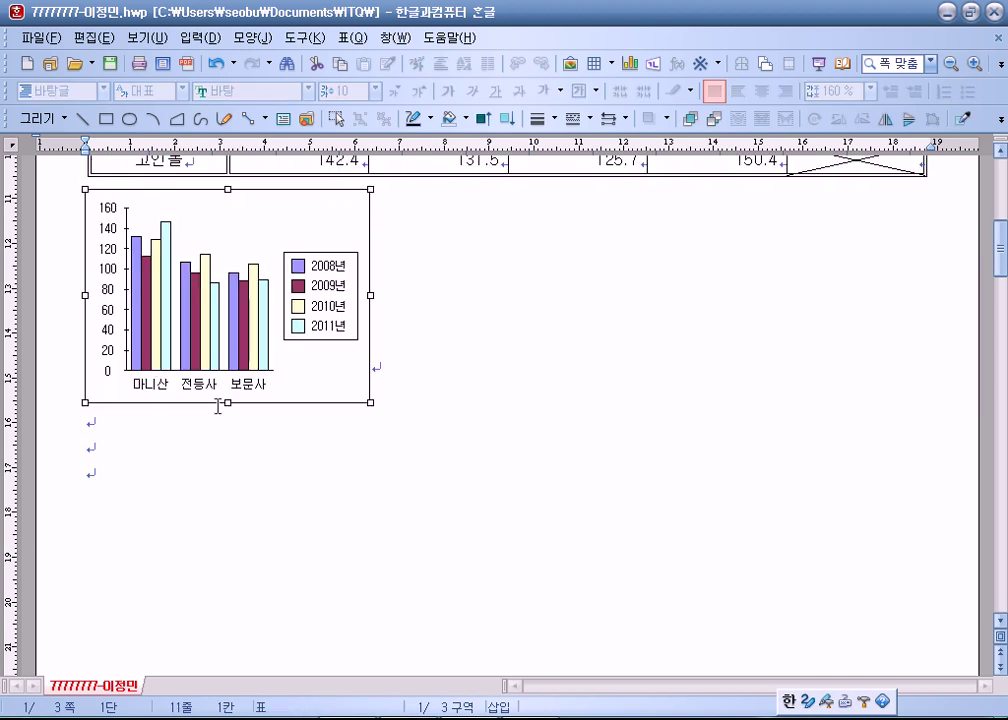
{"action": "scroll", "coordinate": [236, 421], "scroll_direction": "up", "scroll_amount": 1}
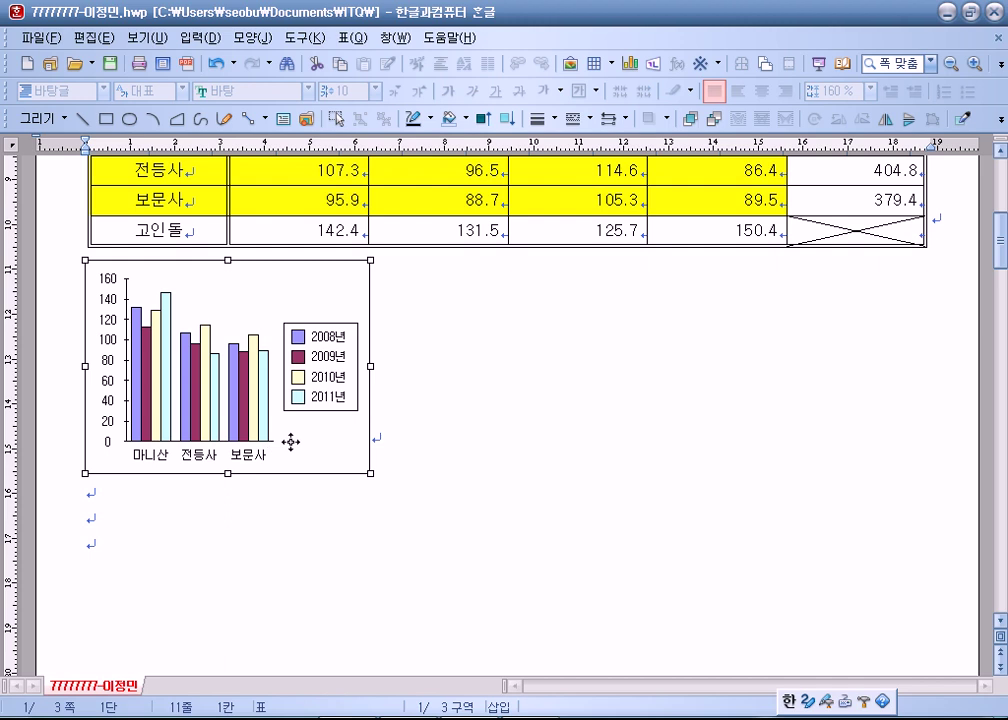
{"action": "scroll", "coordinate": [290, 441], "scroll_direction": "up", "scroll_amount": 2}
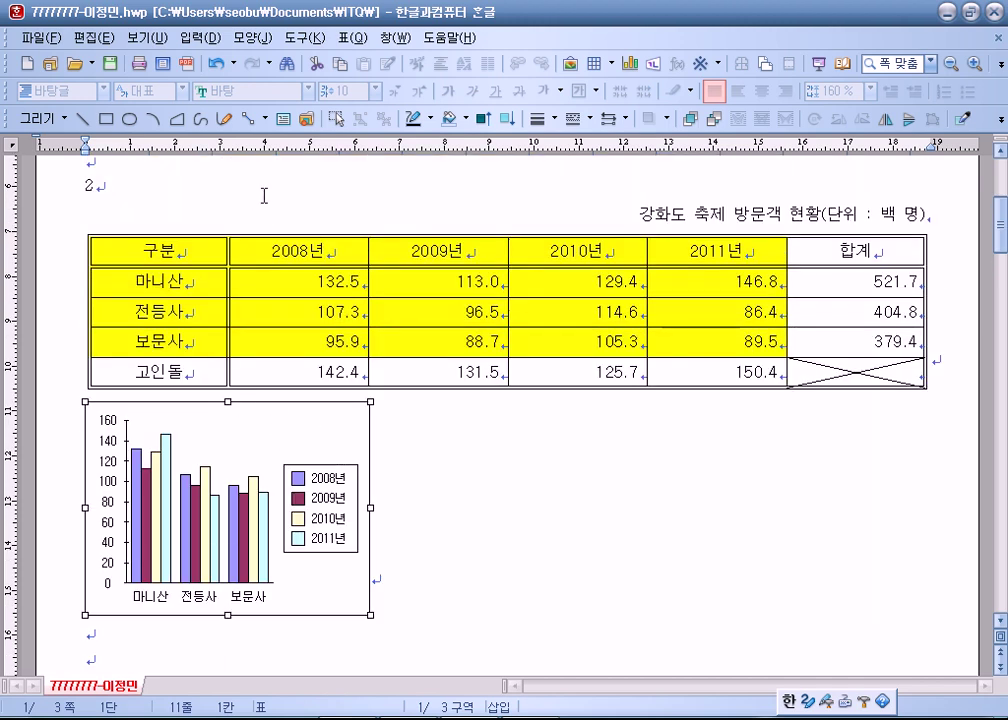
{"action": "right_click", "coordinate": [315, 421]}
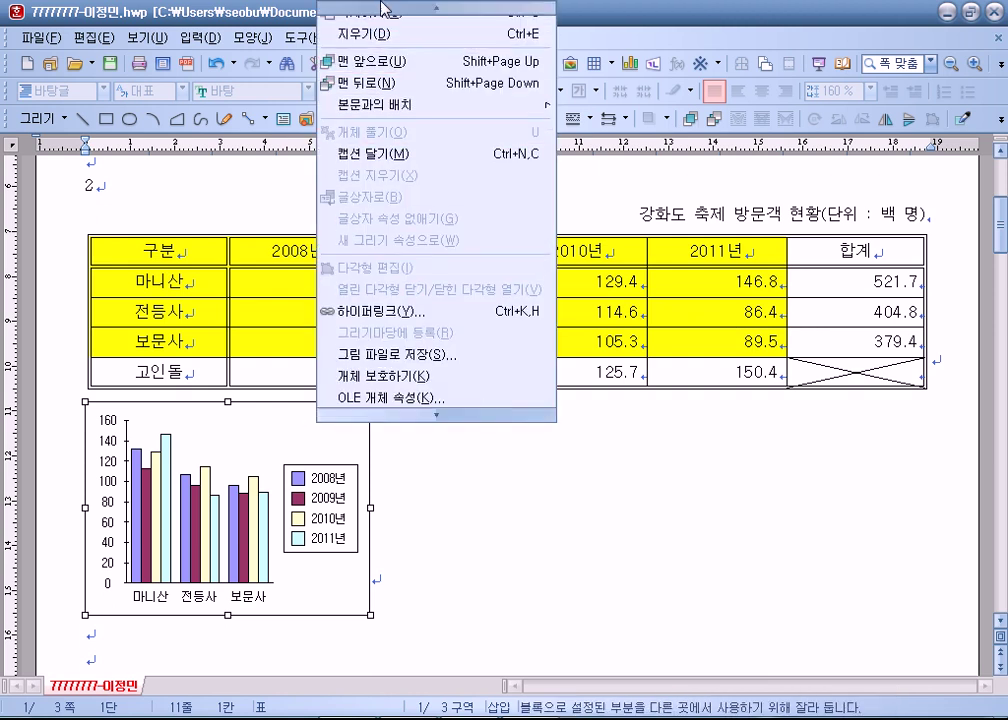
{"action": "left_click", "coordinate": [330, 14]}
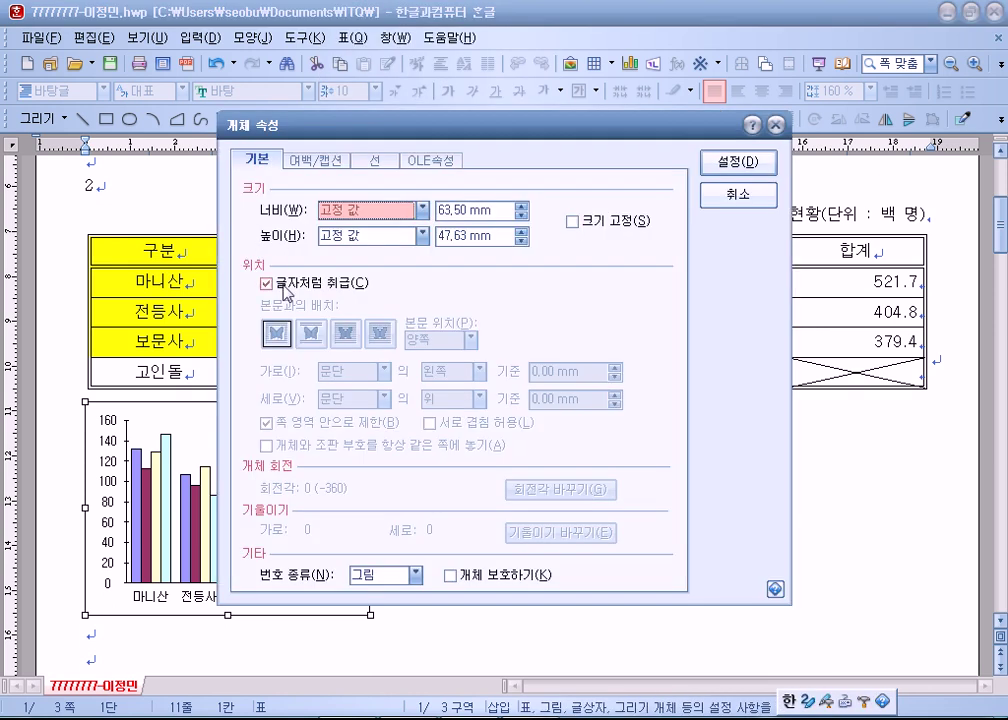
{"action": "left_click", "coordinate": [730, 200]}
{"action": "left_click", "coordinate": [465, 488]}
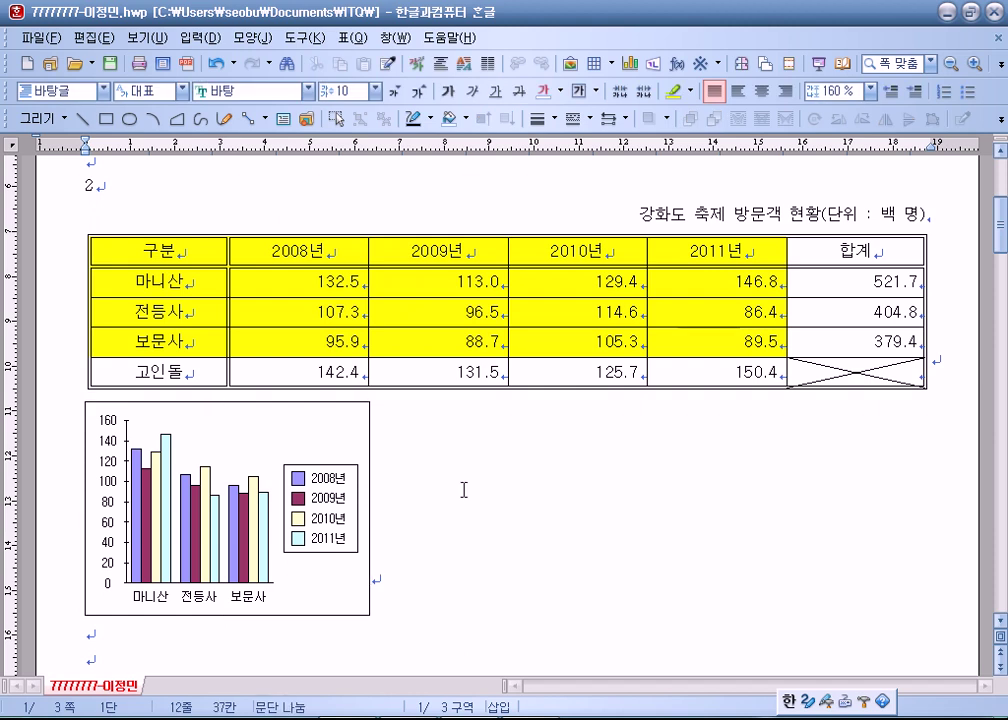
{"action": "left_click_drag", "start_coordinate": [183, 258], "coordinate": [670, 342]}
{"action": "left_click", "coordinate": [576, 500]}
{"action": "left_click_drag", "start_coordinate": [276, 440], "coordinate": [274, 165]}
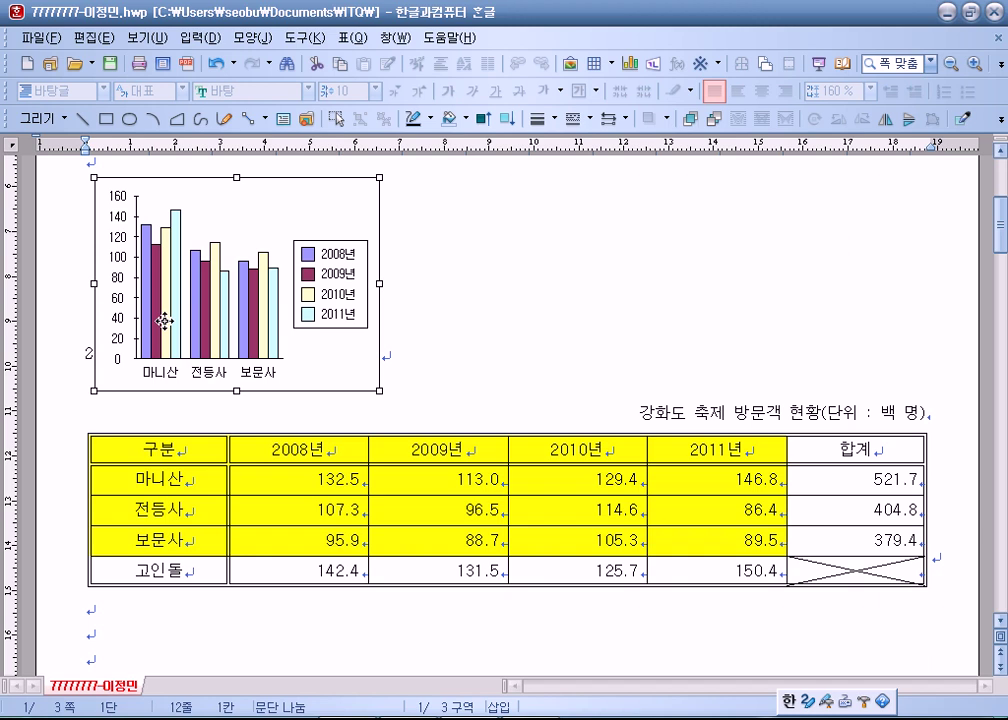
{"action": "scroll", "coordinate": [240, 350], "scroll_direction": "down", "scroll_amount": 4}
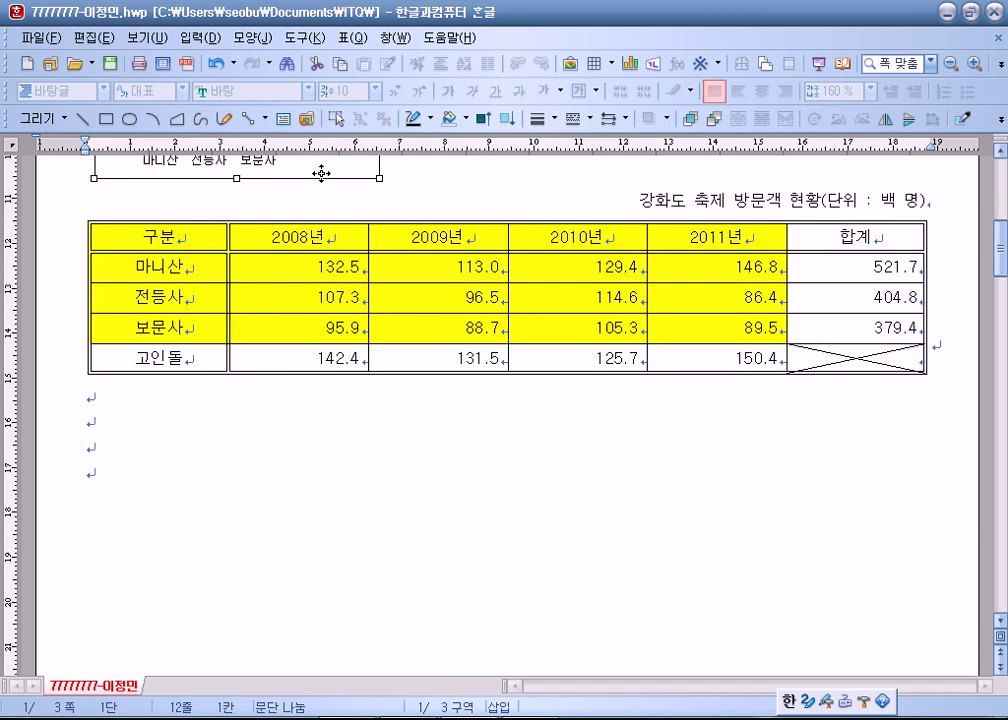
{"action": "left_click", "coordinate": [259, 410]}
{"action": "key", "text": "ctrl+v"}
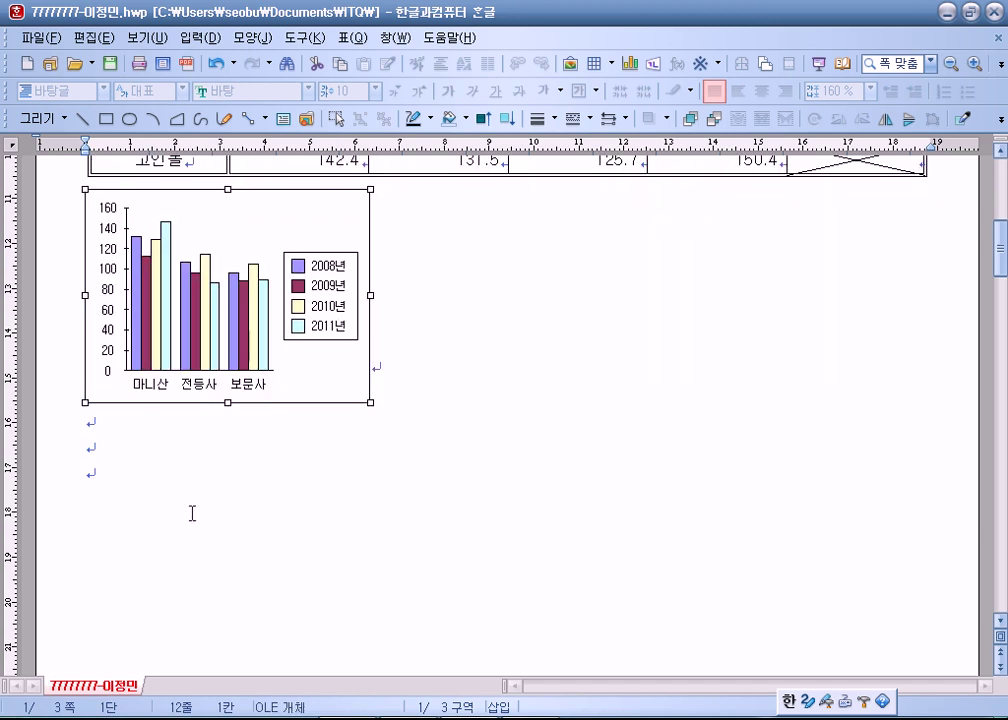
{"action": "scroll", "coordinate": [192, 520], "scroll_direction": "up", "scroll_amount": 1}
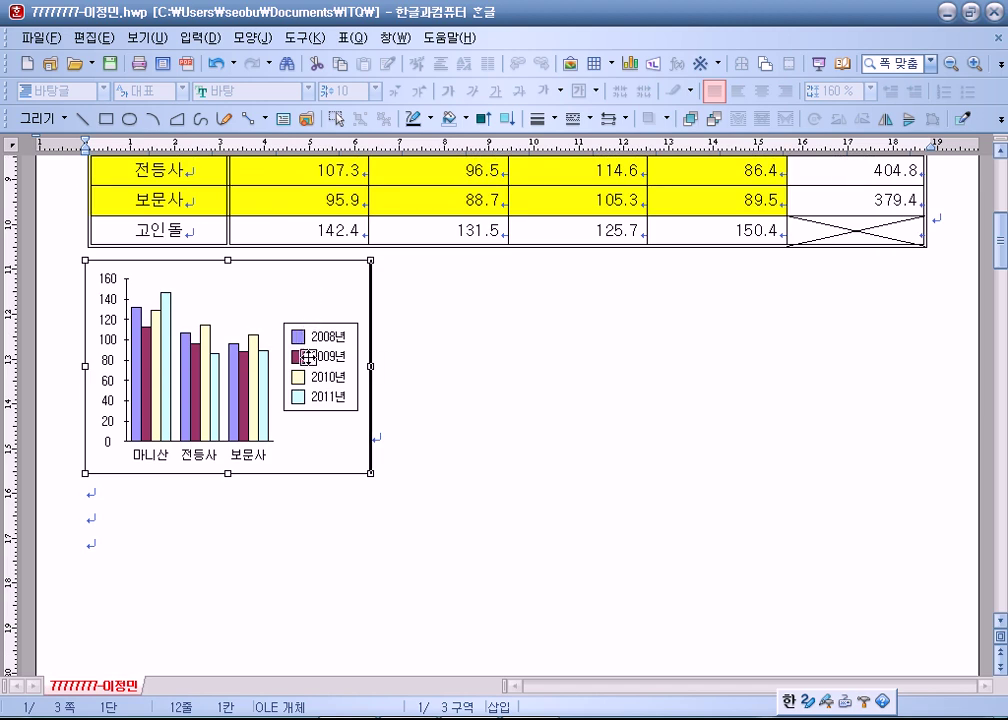
{"action": "left_click", "coordinate": [288, 508]}
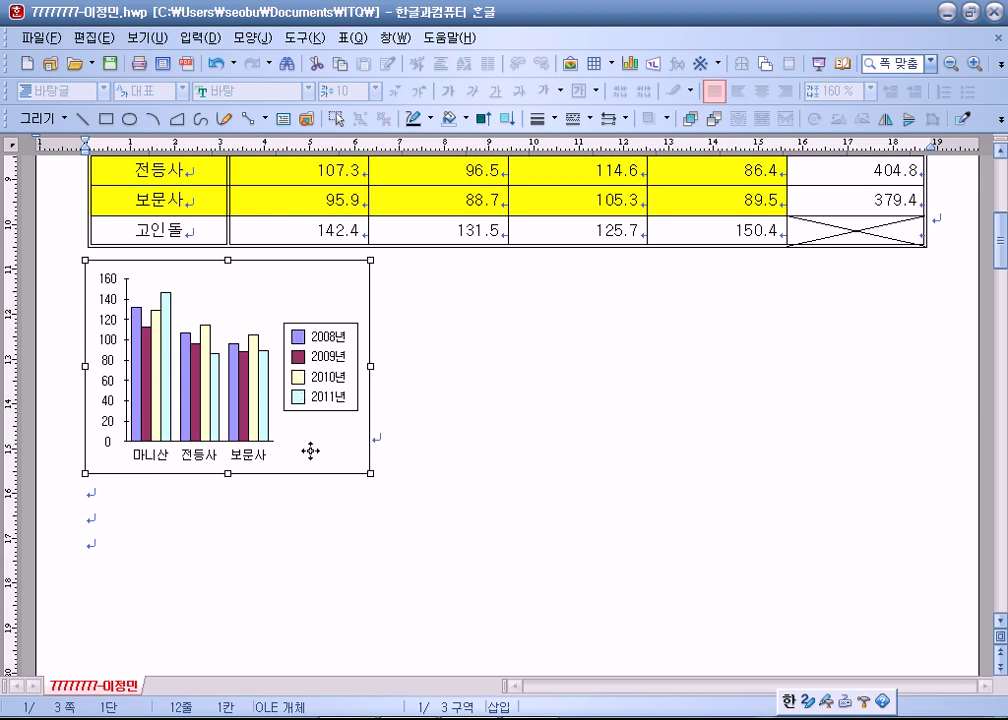
{"action": "left_click_drag", "start_coordinate": [300, 527], "coordinate": [304, 526]}
{"action": "left_click", "coordinate": [477, 500]}
{"action": "left_click", "coordinate": [86, 269]}
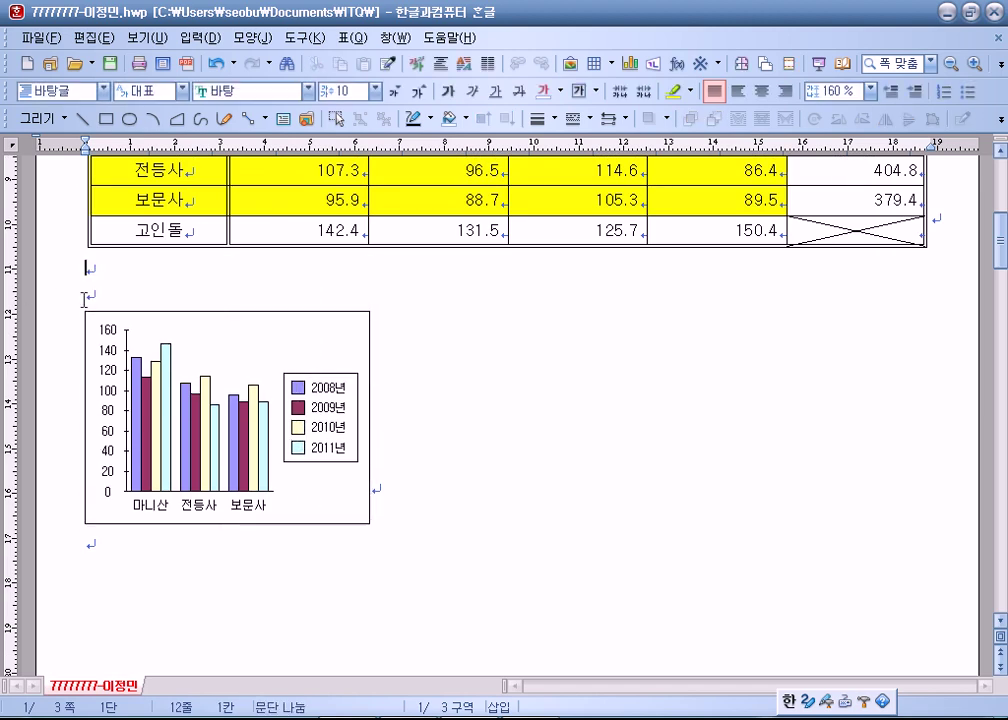
{"action": "left_click", "coordinate": [52, 298]}
{"action": "left_click", "coordinate": [54, 280]}
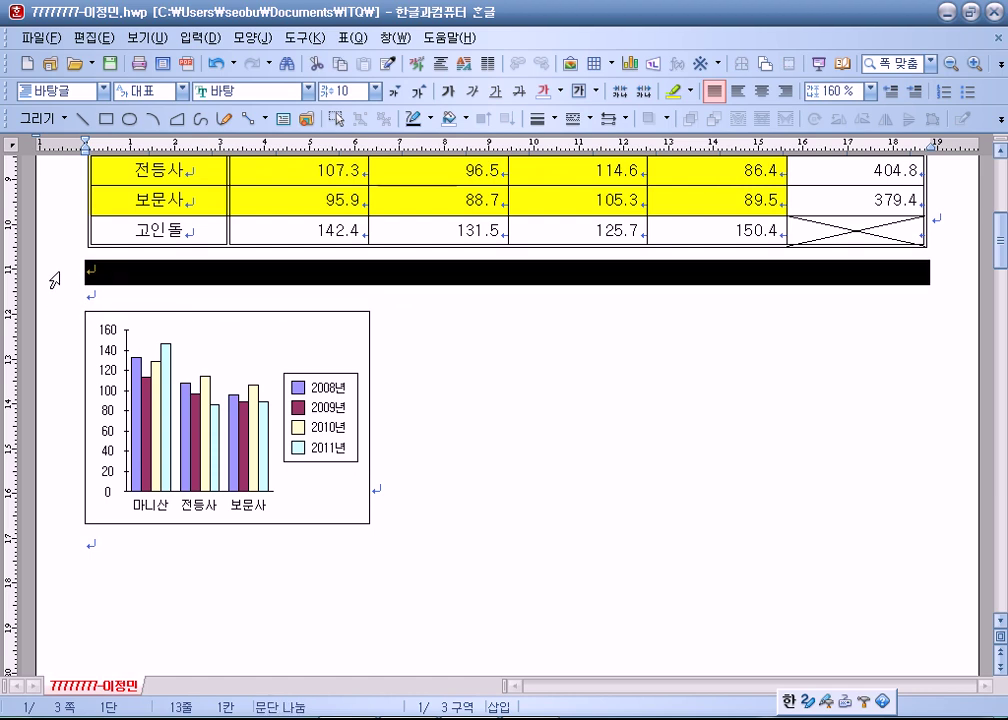
{"action": "left_click", "coordinate": [487, 491]}
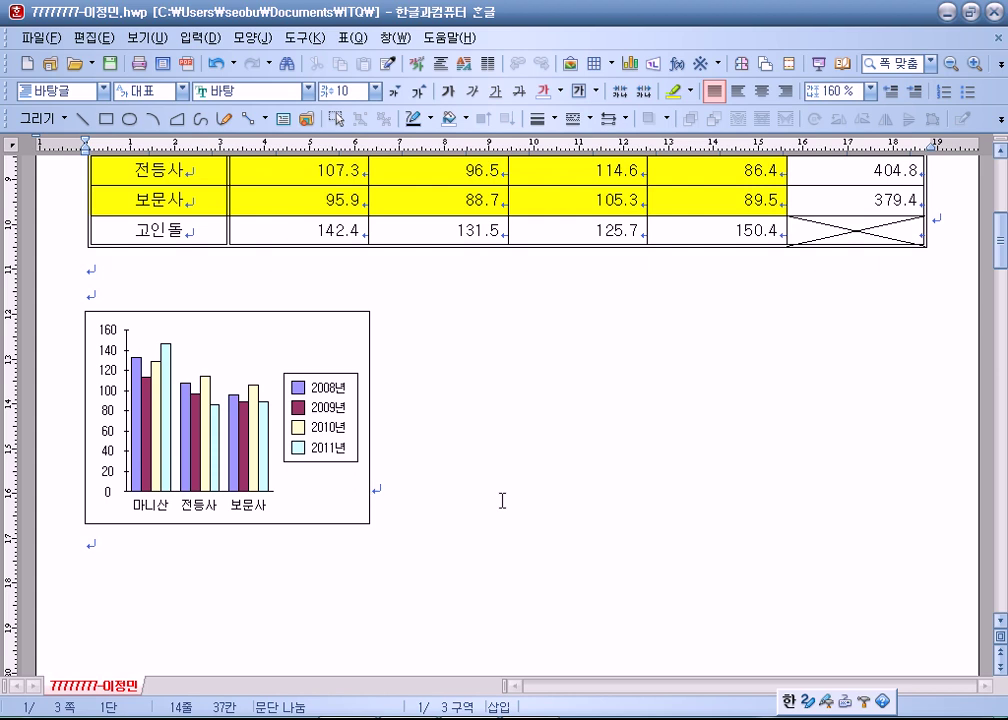
{"action": "scroll", "coordinate": [502, 500], "scroll_direction": "up", "scroll_amount": 3}
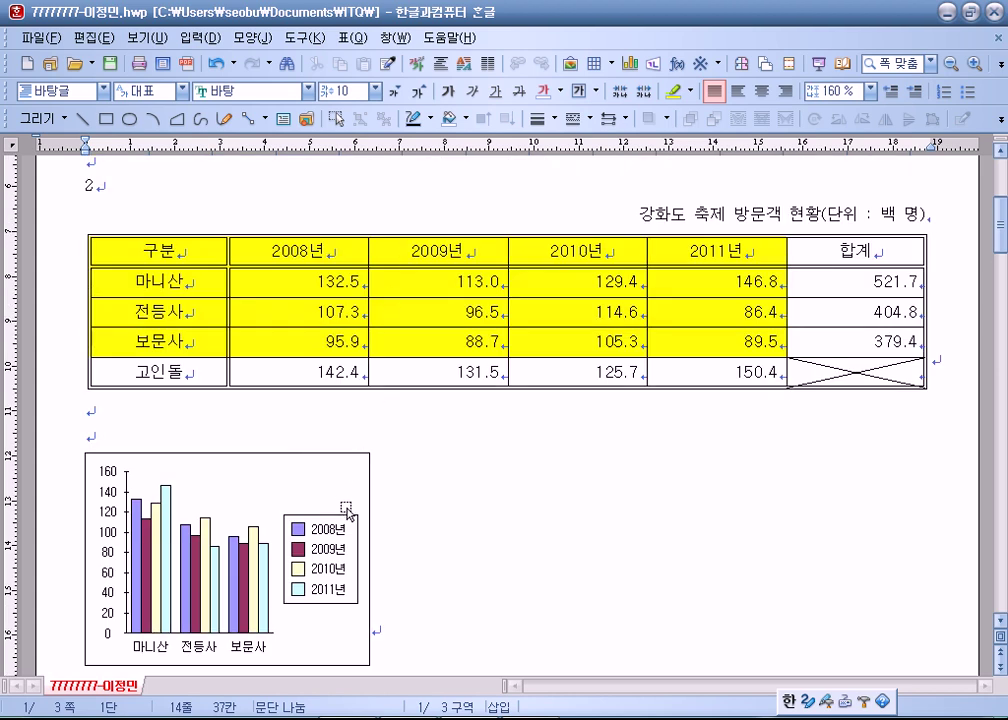
{"action": "scroll", "coordinate": [347, 510], "scroll_direction": "down", "scroll_amount": 2}
{"action": "left_click", "coordinate": [86, 338]}
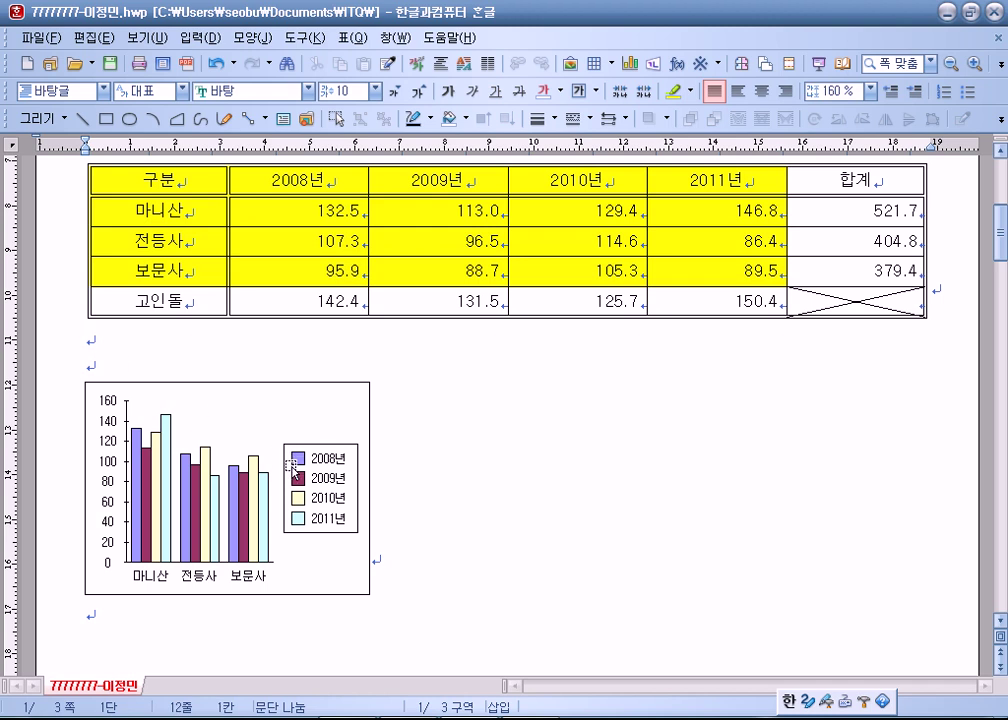
{"action": "scroll", "coordinate": [290, 468], "scroll_direction": "down", "scroll_amount": 3}
{"action": "scroll", "coordinate": [348, 369], "scroll_direction": "down", "scroll_amount": 2}
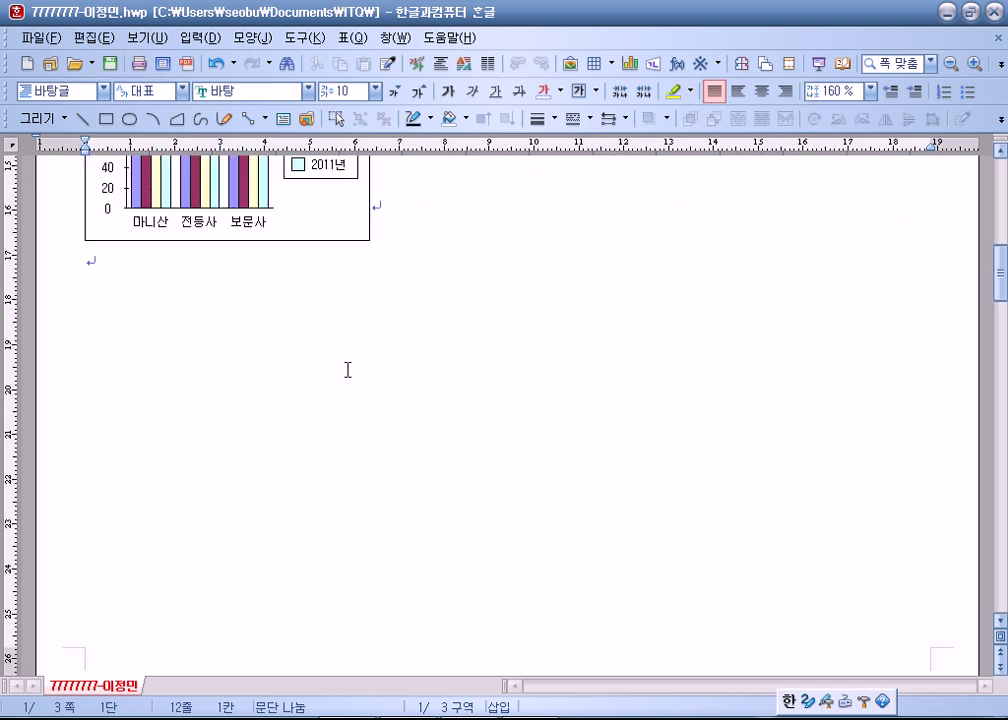
{"action": "scroll", "coordinate": [243, 360], "scroll_direction": "down", "scroll_amount": 5}
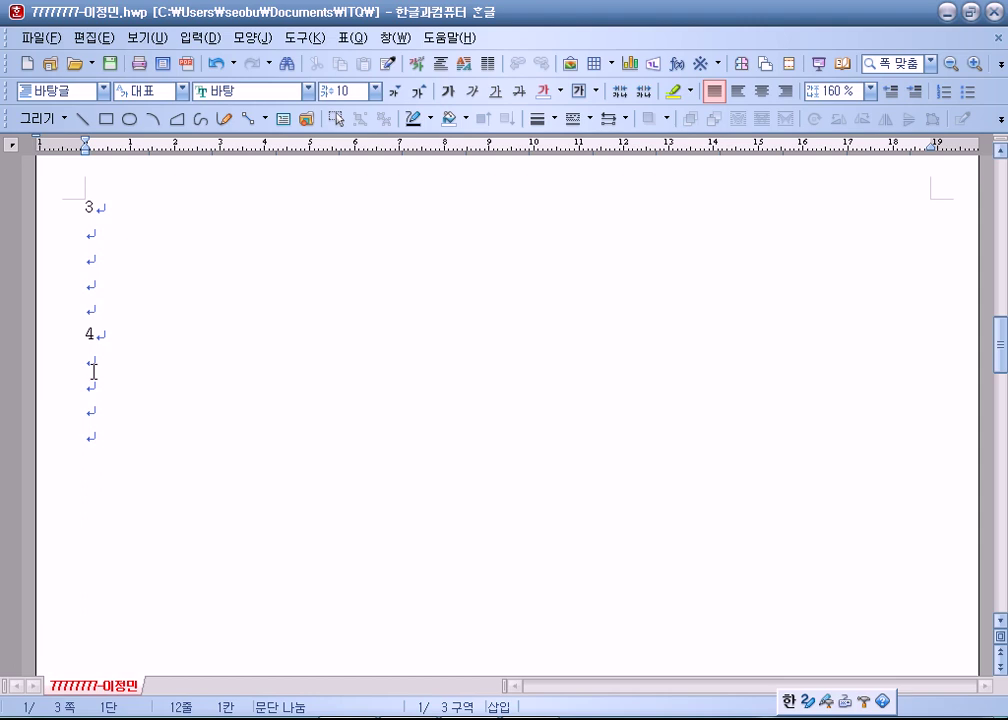
{"action": "scroll", "coordinate": [93, 371], "scroll_direction": "up", "scroll_amount": 10}
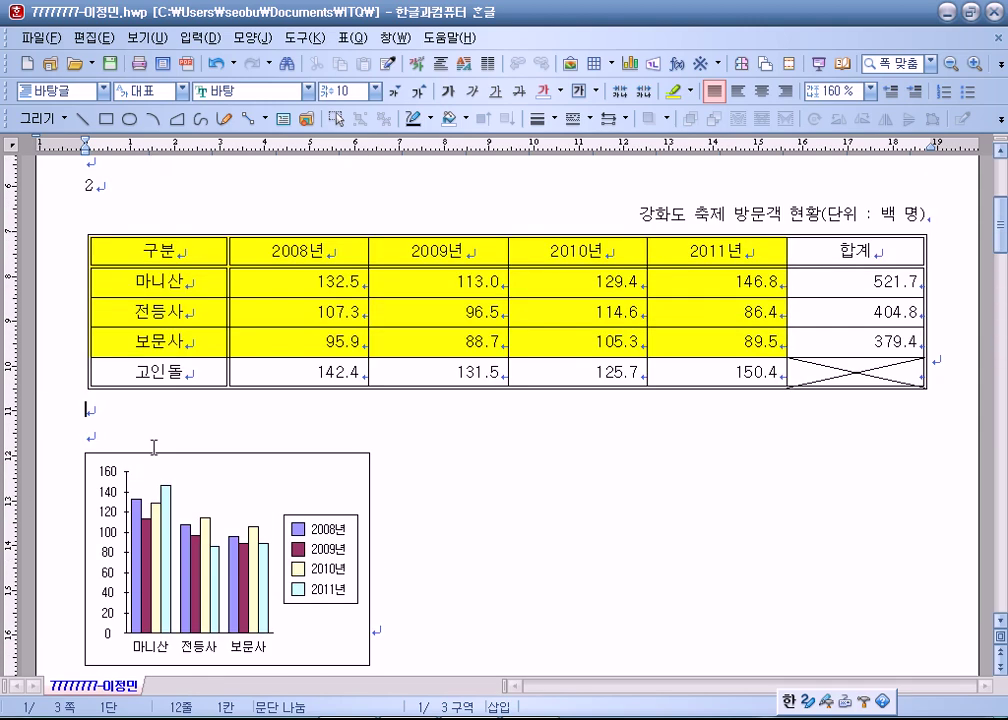
Move the chart up directly under the table and stretch it across the full page width.
{"action": "left_click_drag", "start_coordinate": [318, 480], "coordinate": [317, 410]}
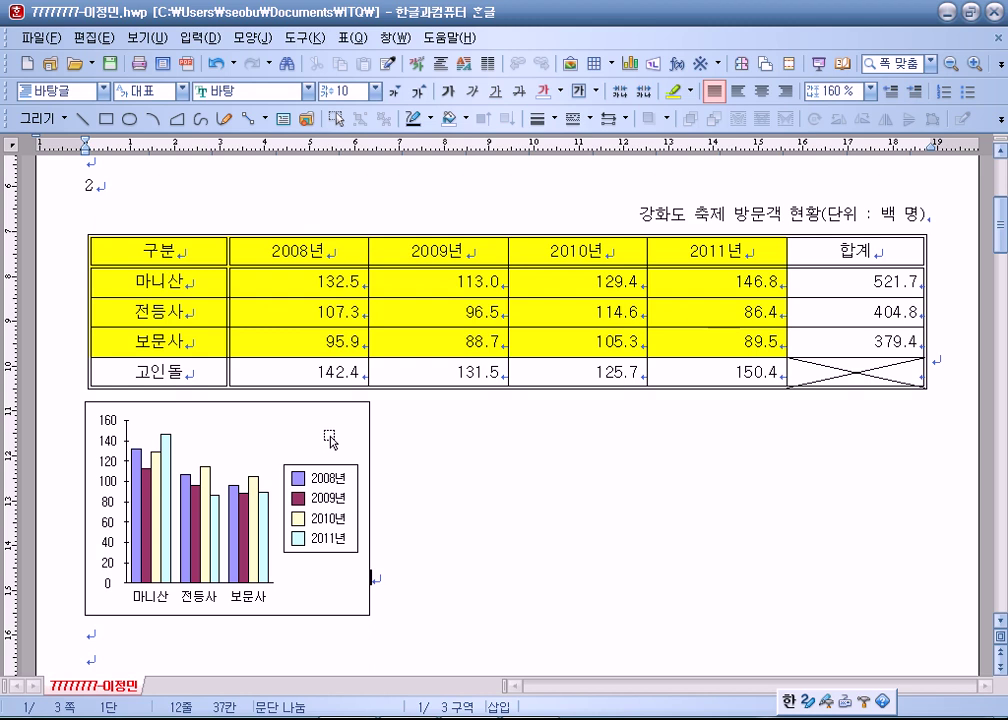
{"action": "left_click", "coordinate": [330, 436]}
{"action": "scroll", "coordinate": [488, 522], "scroll_direction": "down", "scroll_amount": 3}
{"action": "left_click_drag", "start_coordinate": [371, 367], "coordinate": [923, 362]}
{"action": "left_click", "coordinate": [578, 518]}
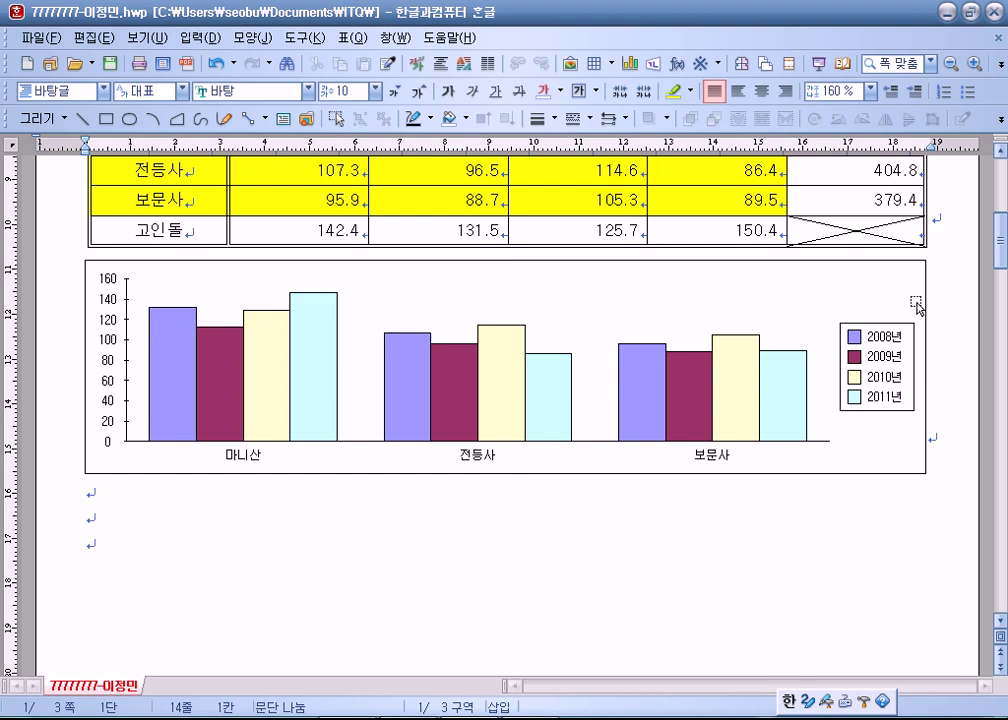
Return the cursor to the text around the table and save the document with Alt+S.
{"action": "scroll", "coordinate": [263, 472], "scroll_direction": "up", "scroll_amount": 3}
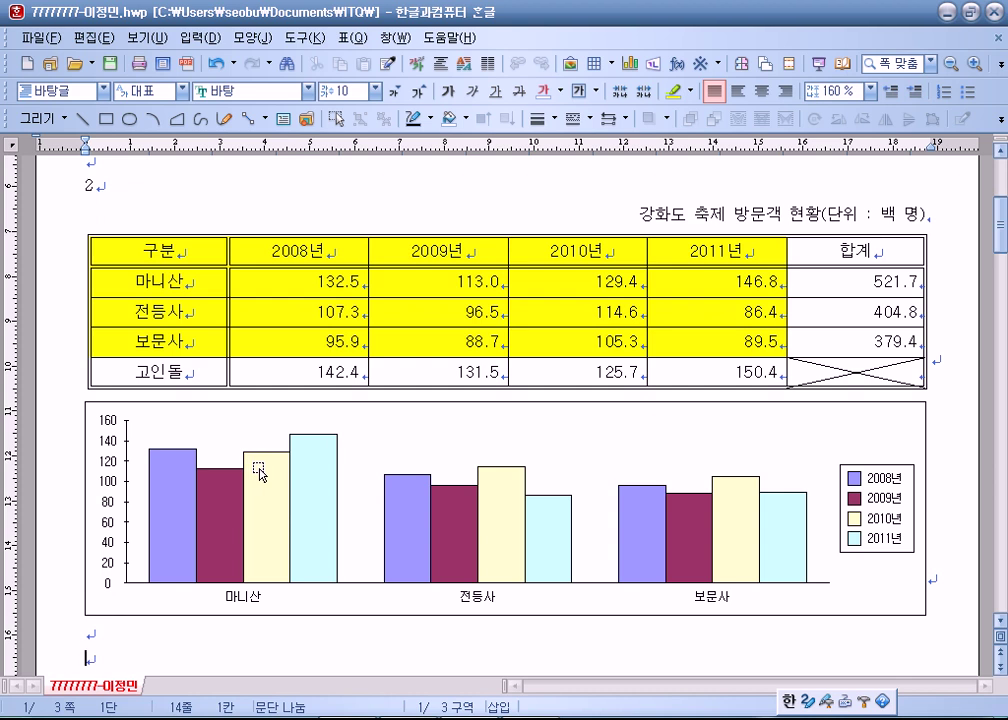
{"action": "left_click", "coordinate": [941, 360]}
{"action": "key", "text": "Up"}
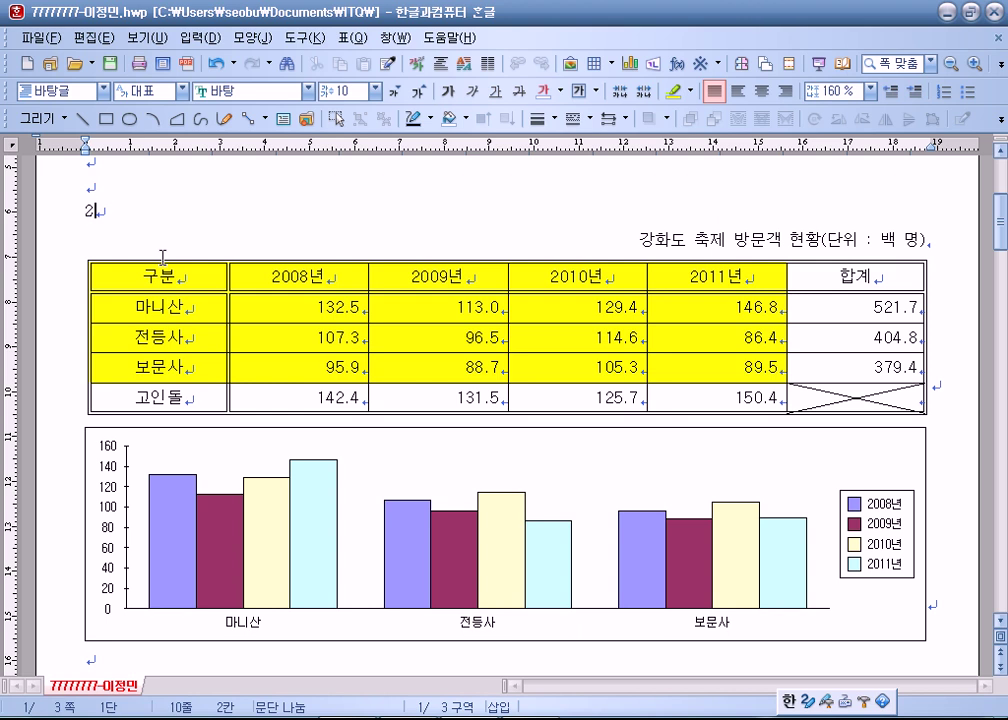
{"action": "key", "text": "Down"}
{"action": "key", "text": "Down"}
{"action": "key", "text": "Down"}
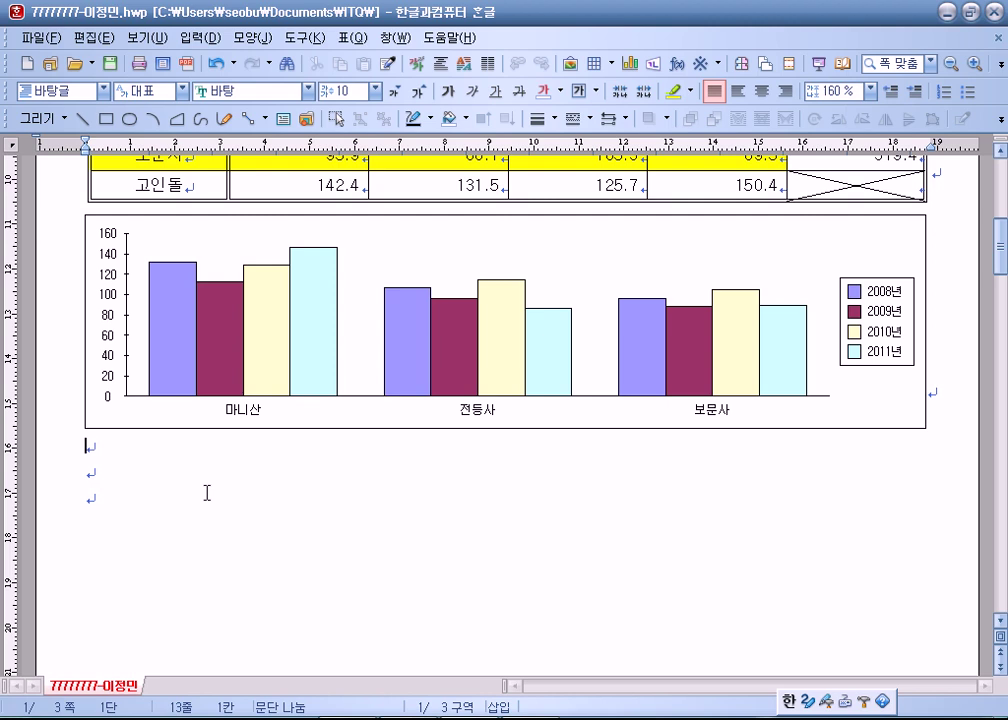
{"action": "key", "text": "alt+s"}
{"action": "scroll", "coordinate": [130, 455], "scroll_direction": "up", "scroll_amount": 3}
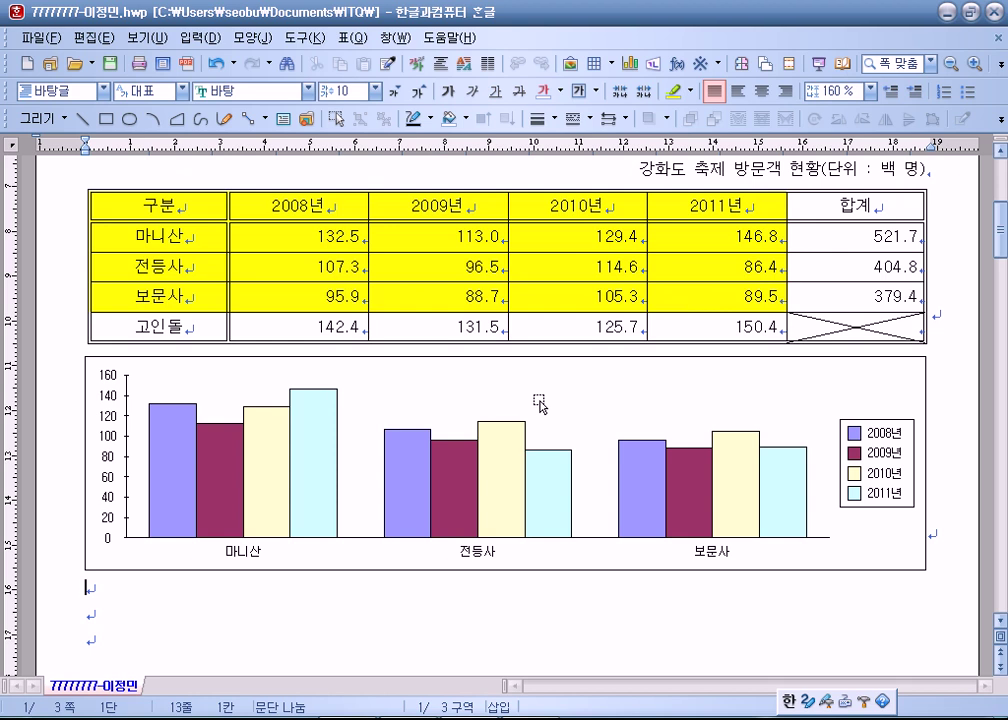
{"action": "scroll", "coordinate": [542, 405], "scroll_direction": "down", "scroll_amount": 1}
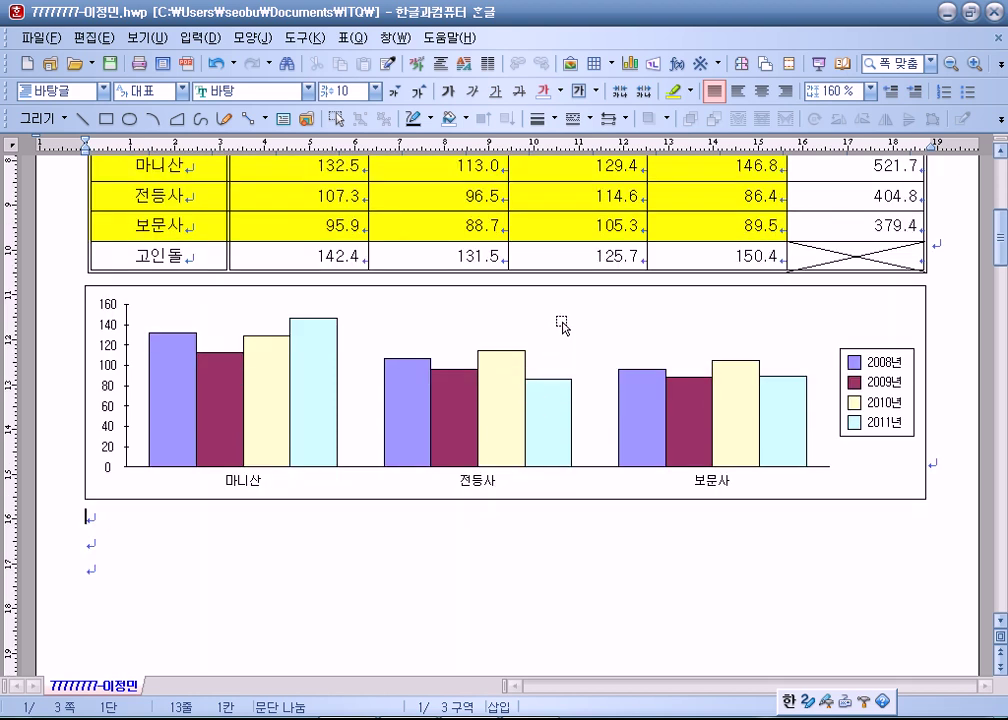
Enter chart editing and launch the 차트 마법사 for the chart.
{"action": "right_click", "coordinate": [562, 324]}
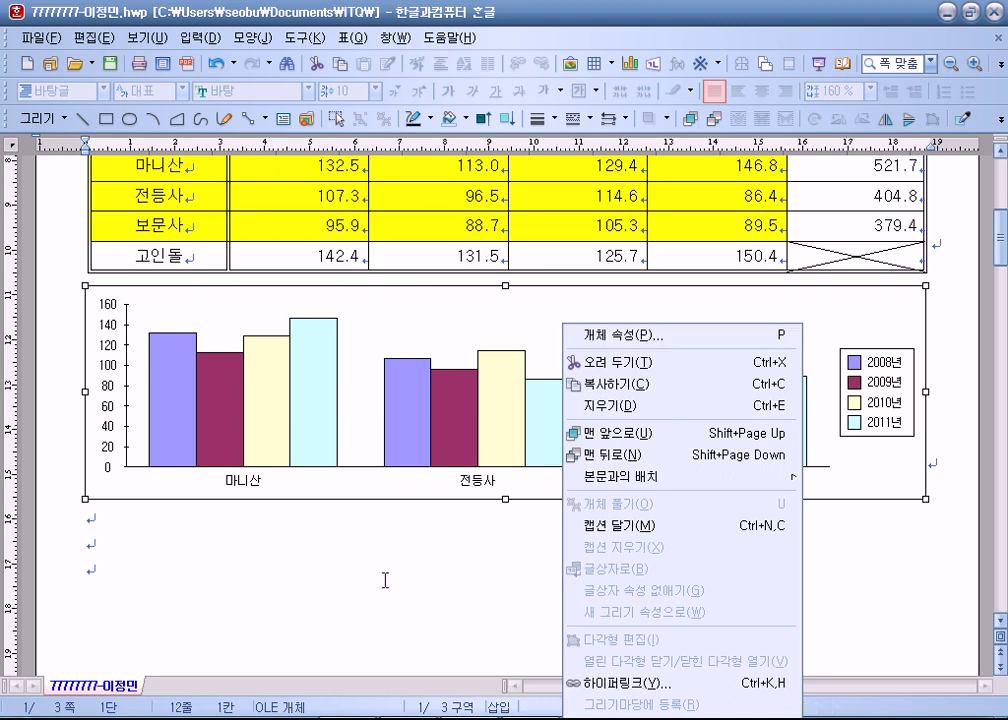
{"action": "left_click", "coordinate": [494, 310]}
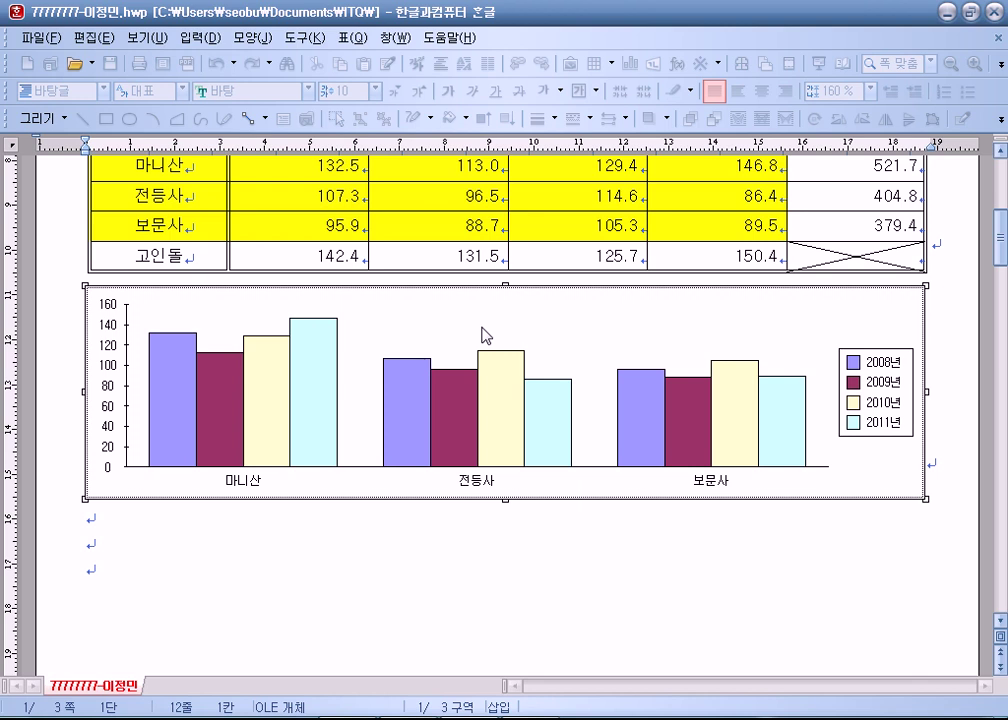
{"action": "right_click", "coordinate": [570, 316]}
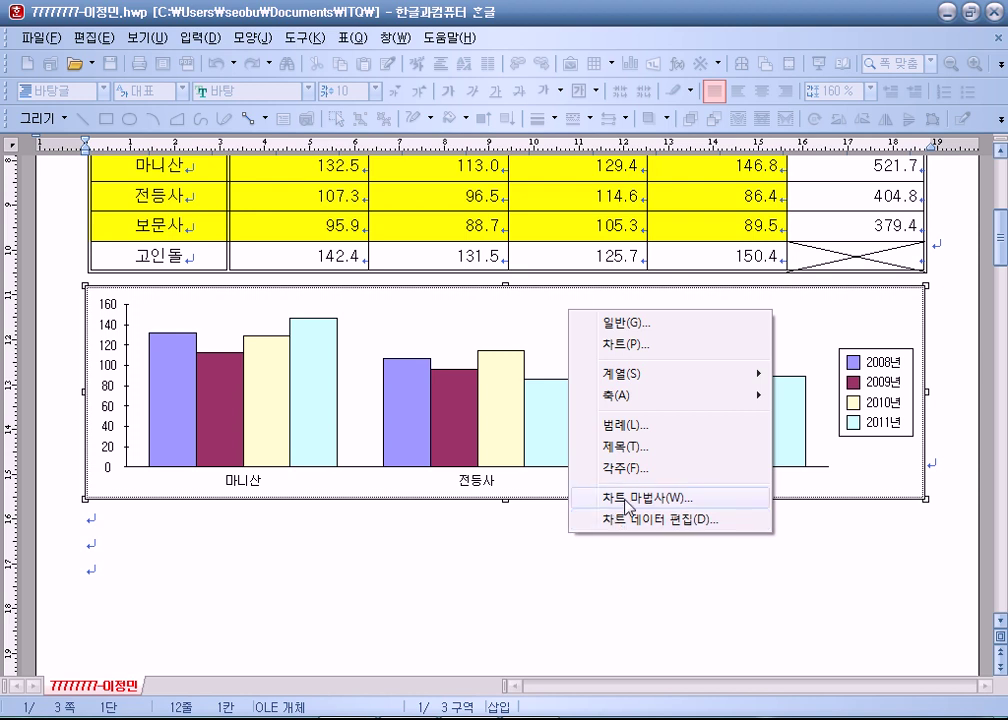
{"action": "left_click", "coordinate": [625, 498]}
{"action": "left_click_drag", "start_coordinate": [459, 100], "coordinate": [477, 9]}
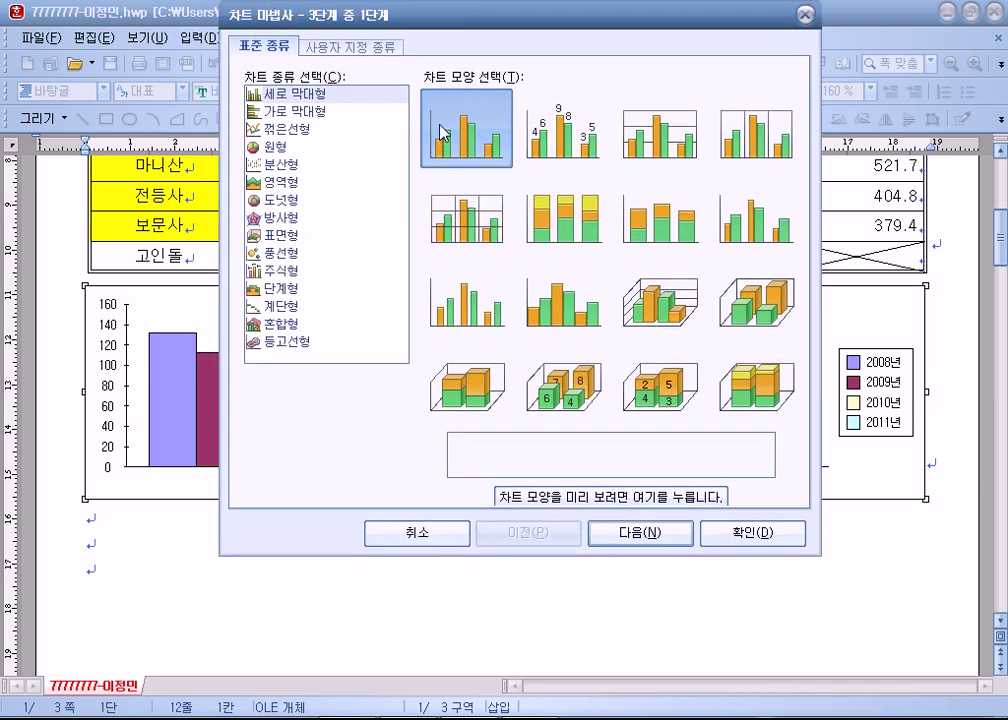
Keep the series set by 열 so bars group by company, and advance to the titles step.
{"action": "left_click", "coordinate": [643, 535]}
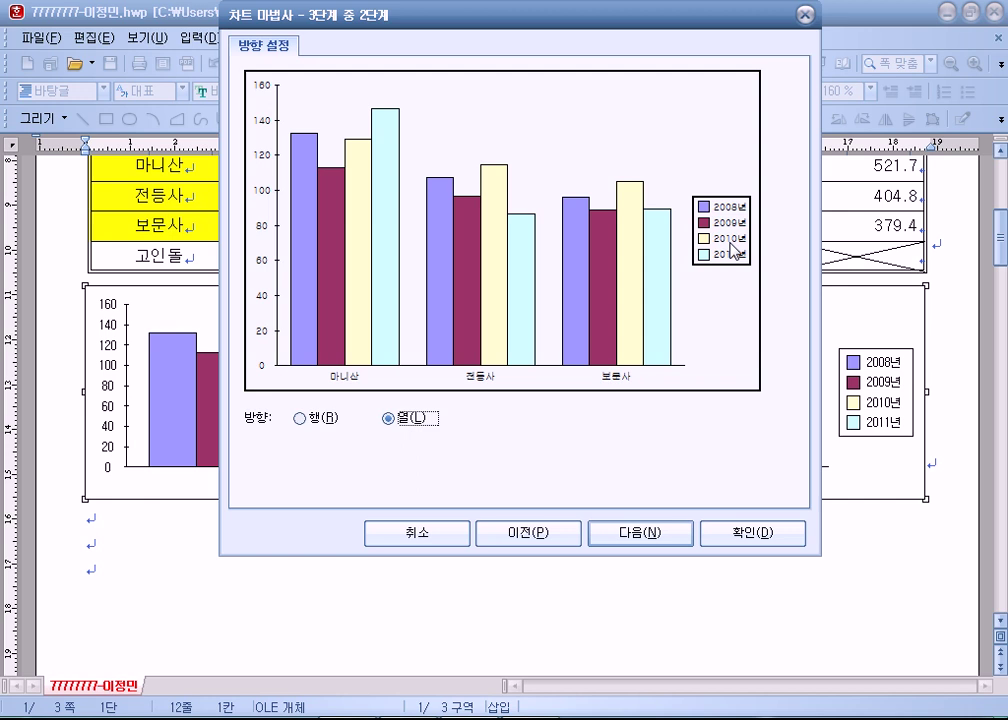
{"action": "left_click", "coordinate": [309, 423]}
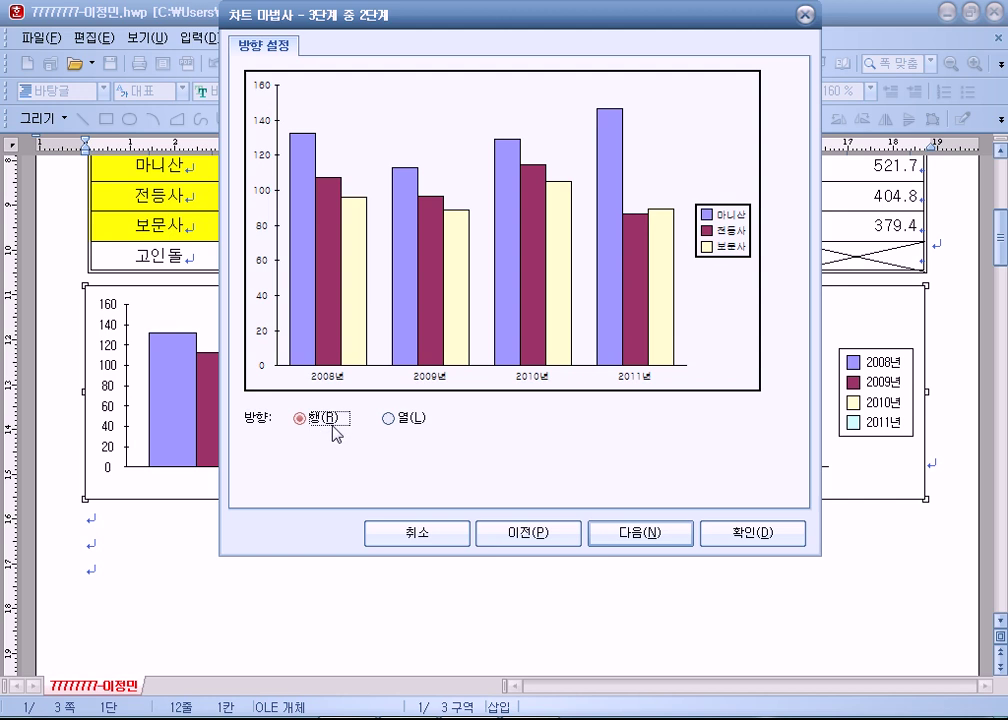
{"action": "left_click", "coordinate": [390, 420]}
{"action": "left_click", "coordinate": [309, 423]}
{"action": "left_click", "coordinate": [389, 420]}
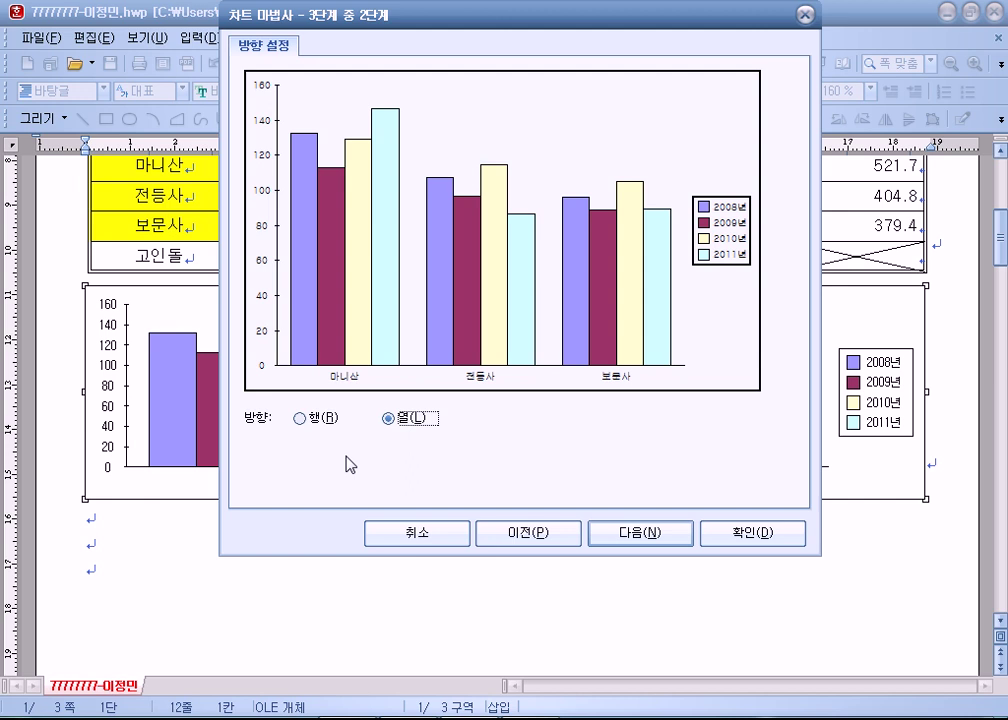
{"action": "left_click", "coordinate": [623, 537]}
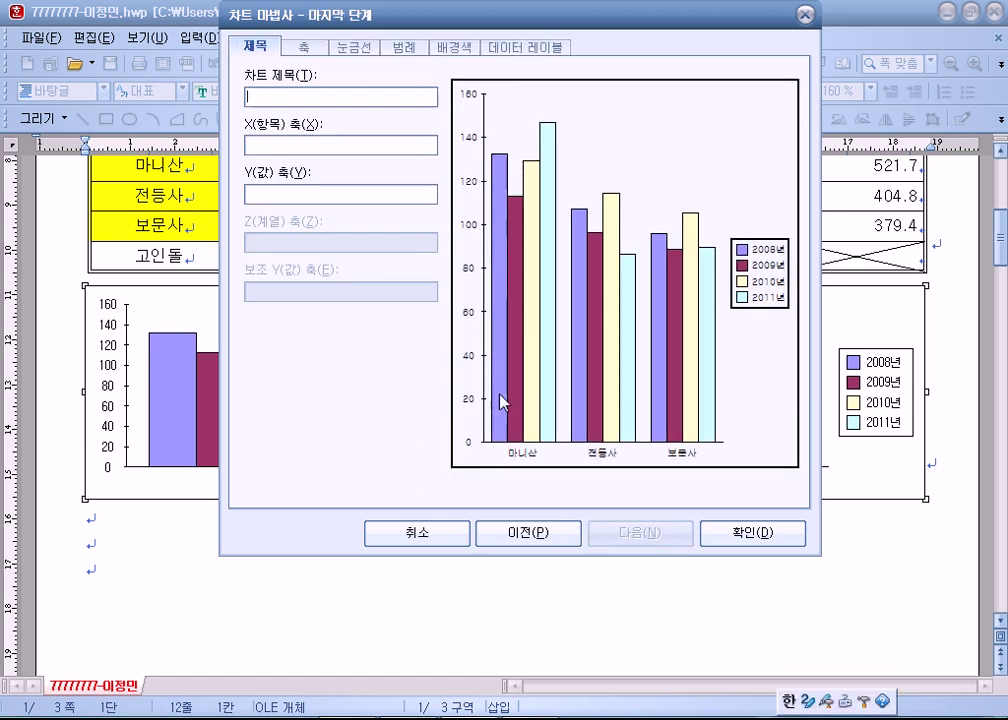
Enter 강화도 축제 방문 현황 as the chart title.
{"action": "left_click", "coordinate": [302, 93]}
{"action": "type", "text": "강화도"}
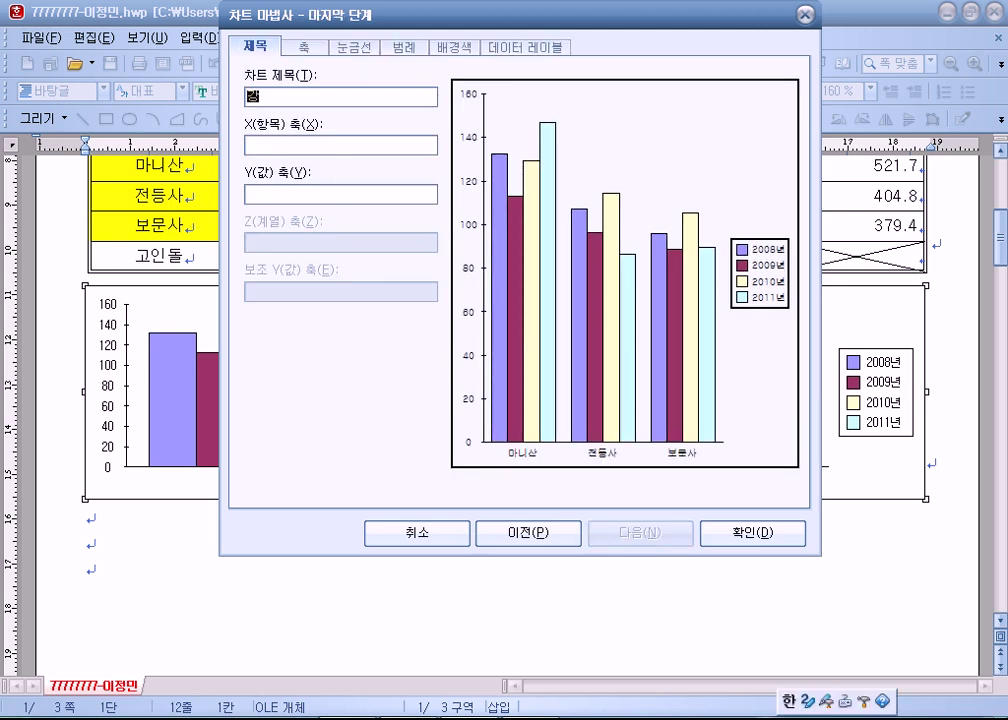
{"action": "type", "text": " 축제 방문 현황"}
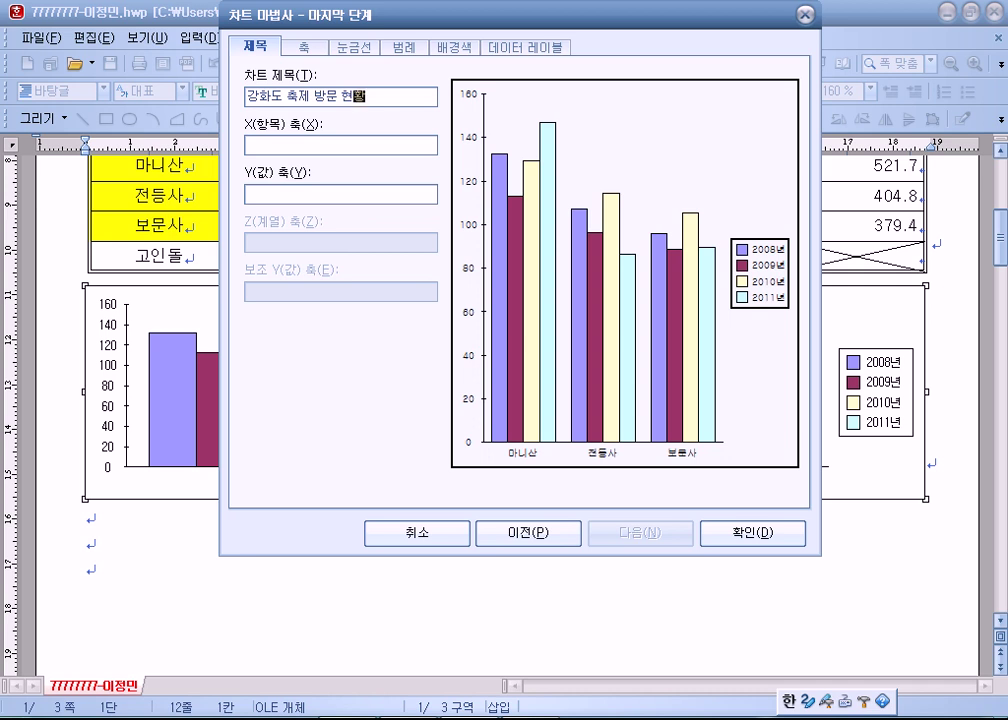
{"action": "left_click", "coordinate": [329, 145]}
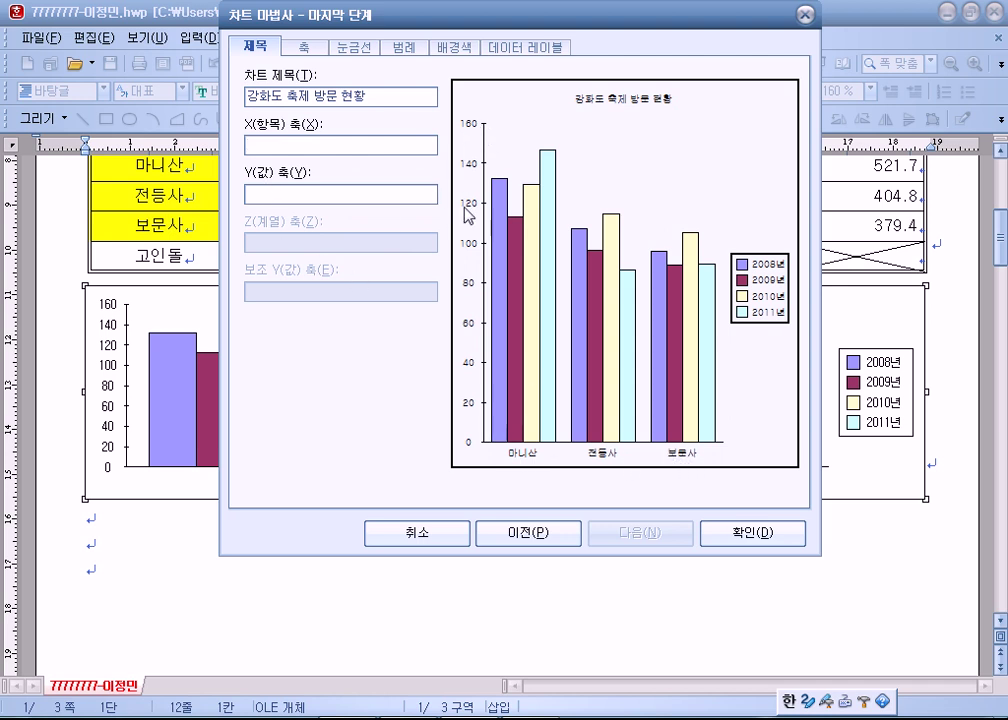
Type (단위 : 백 명) as the Y(값) axis title and close the wizard with 확인.
{"action": "left_click", "coordinate": [290, 195]}
{"action": "key", "text": "super"}
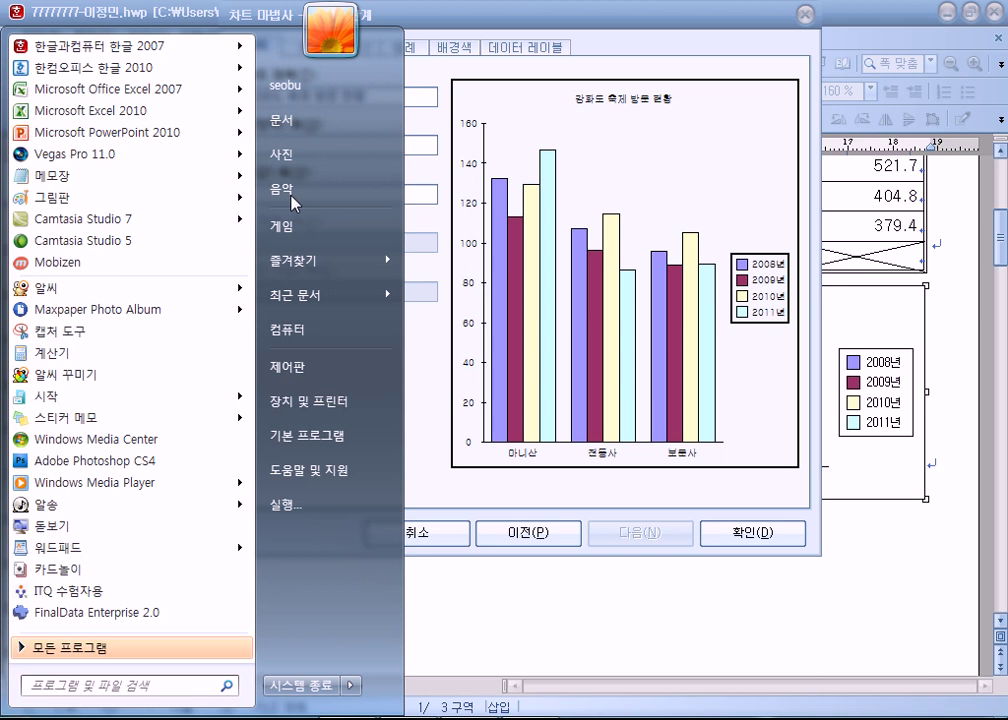
{"action": "key", "text": "super"}
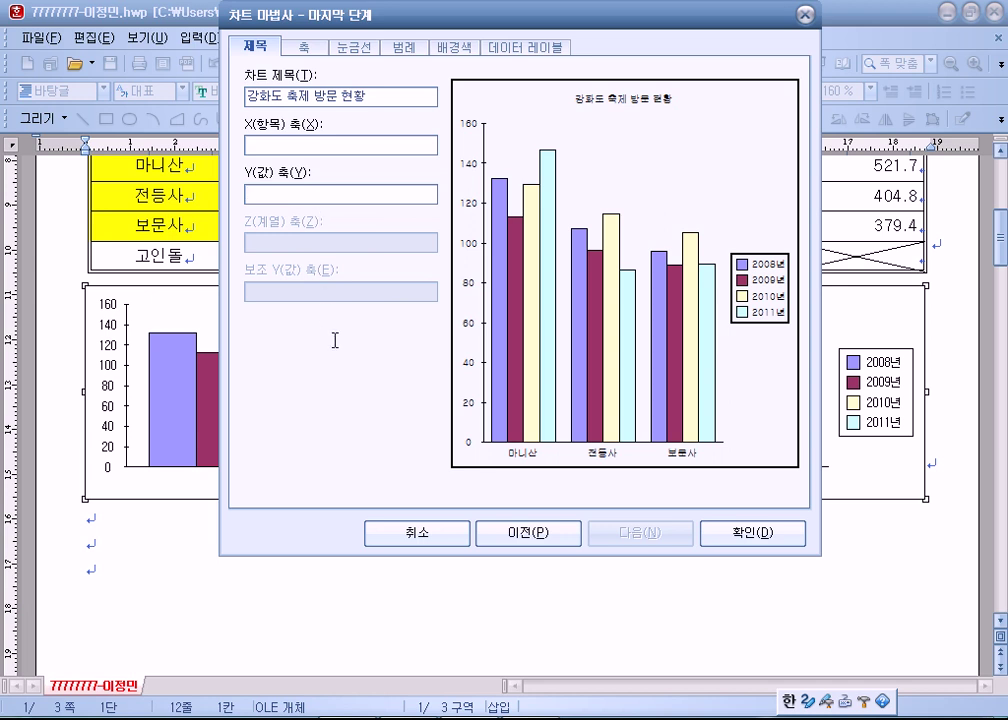
{"action": "key", "text": "alt+Tab"}
{"action": "key", "text": "alt+Tab"}
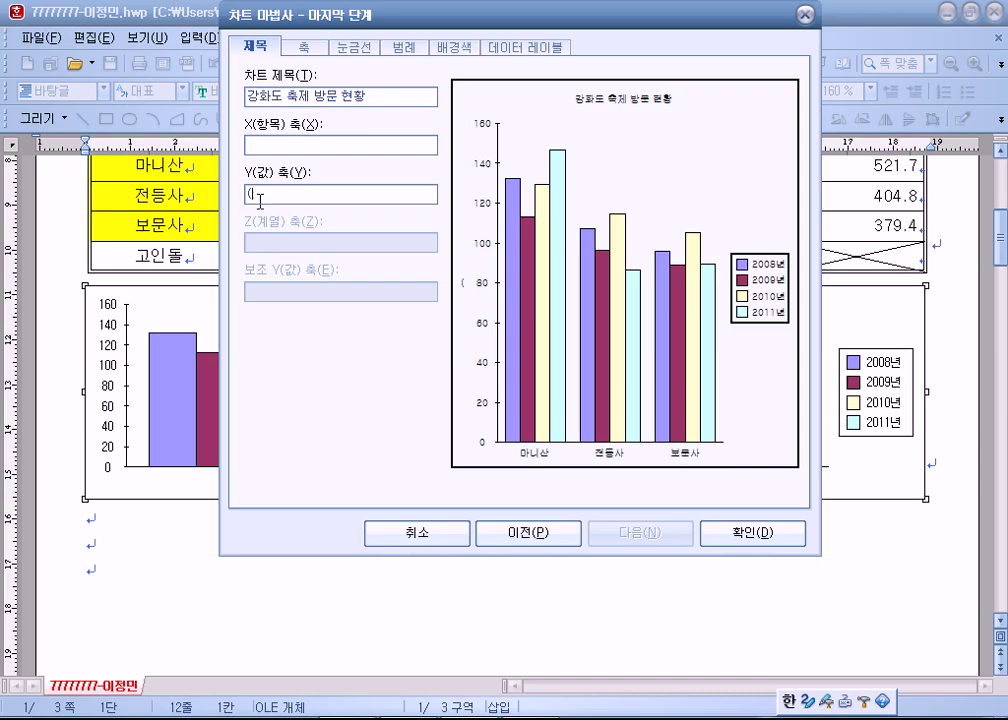
{"action": "type", "text": "ㄷㅏㄴㅇㅜ"}
{"action": "key", "text": "Hangul"}
{"action": "type", "text": "ㅣ"}
{"action": "key", "text": "BackSpace"}
{"action": "key", "text": "Hangul"}
{"action": "type", "text": "ㅇㅜㅣ"}
{"action": "type", "text": " :"}
{"action": "type", "text": " ㅂㅐㄱ ㅁㅕㅇ"}
{"action": "type", "text": ")"}
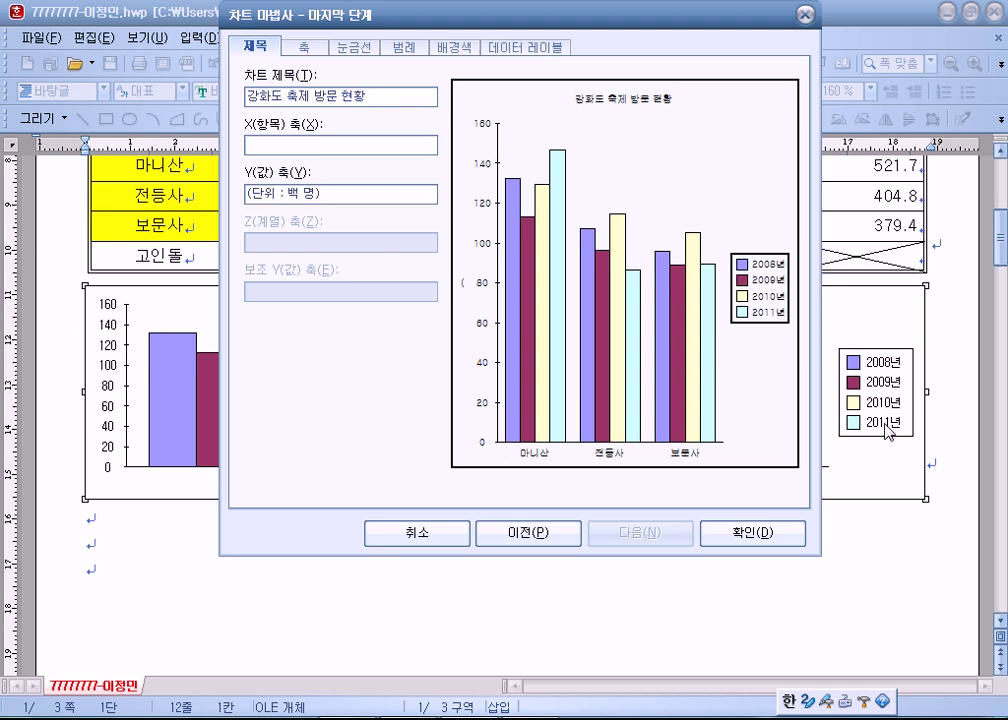
{"action": "left_click", "coordinate": [768, 538]}
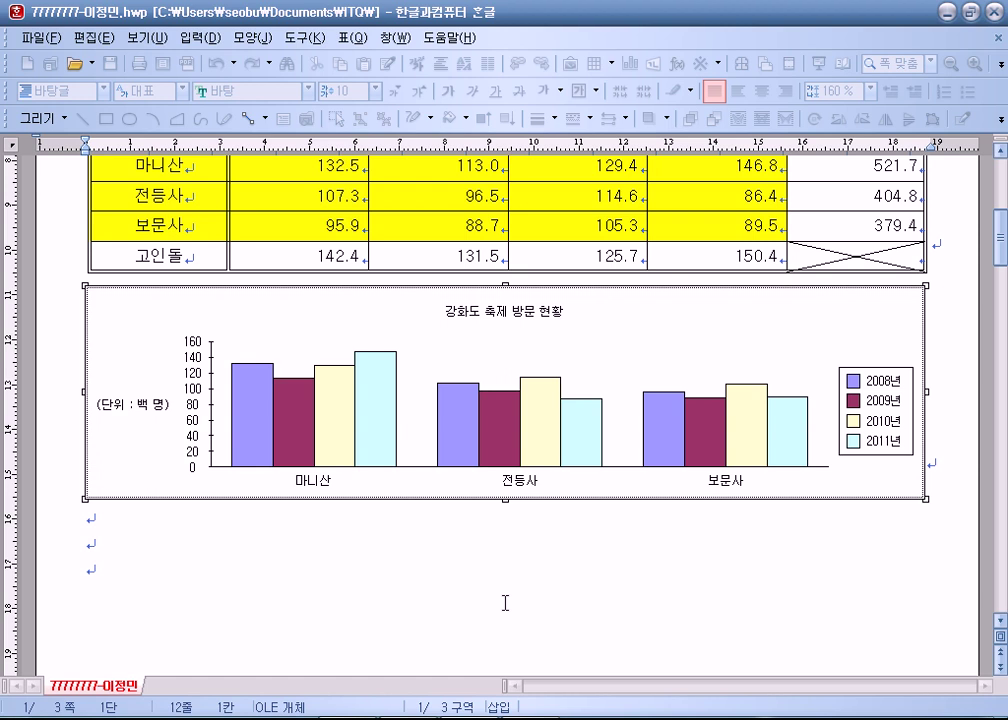
Select the chart below the table and adjust its height slightly.
{"action": "left_click", "coordinate": [505, 501]}
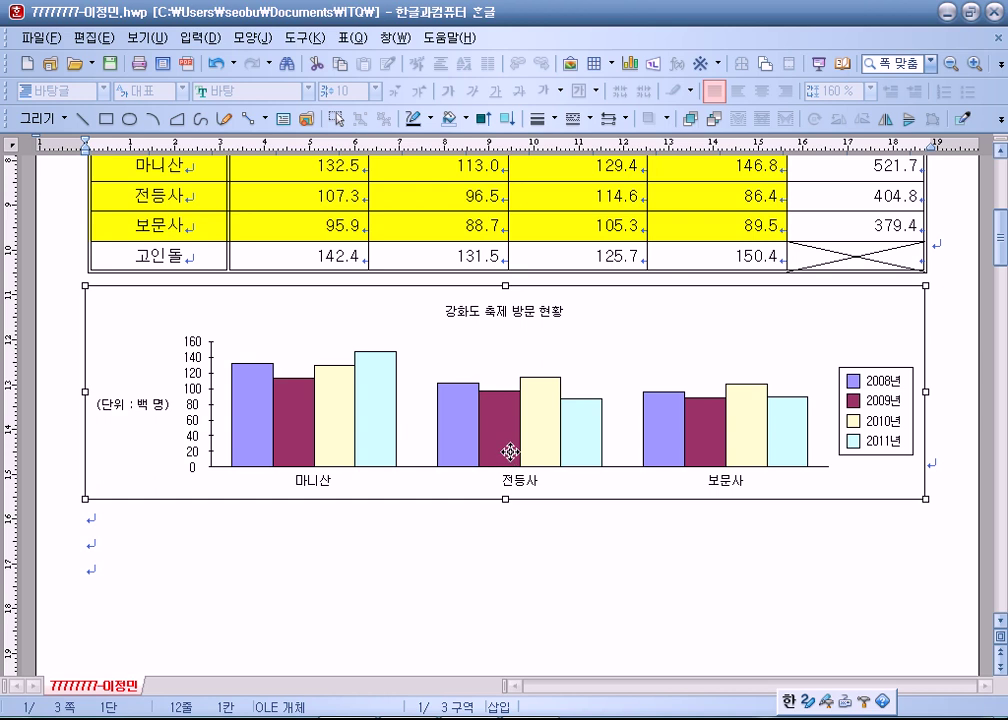
{"action": "left_click", "coordinate": [511, 555]}
{"action": "left_click", "coordinate": [589, 378]}
{"action": "left_click_drag", "start_coordinate": [506, 500], "coordinate": [491, 528]}
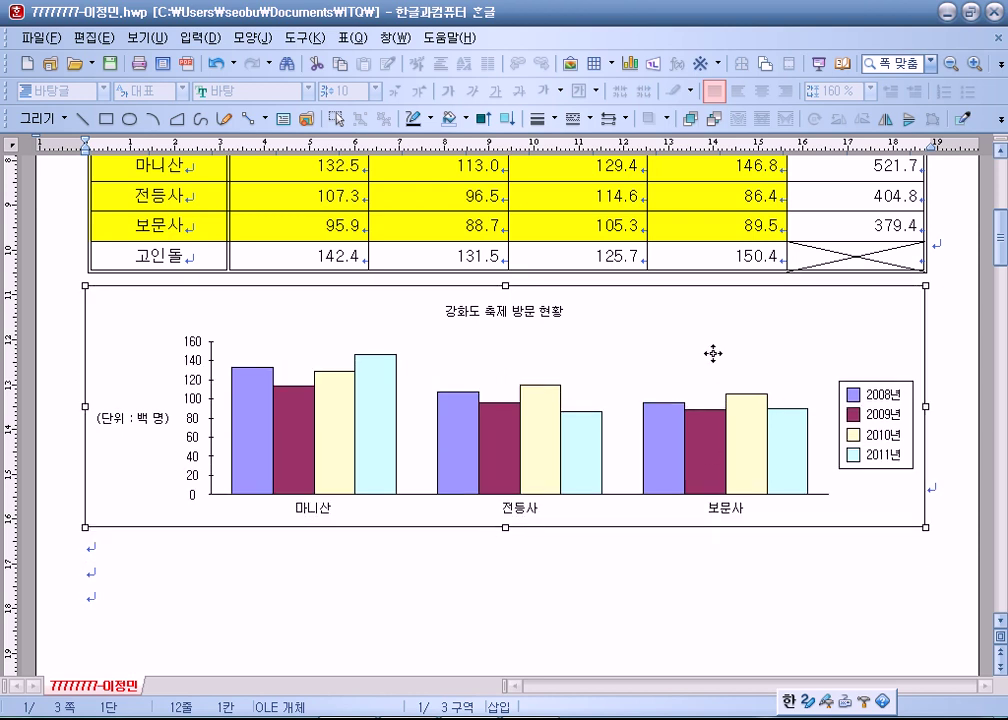
{"action": "left_click", "coordinate": [549, 576]}
{"action": "left_click", "coordinate": [660, 349]}
Select the table block from 구분 to 150.4, then reselect the chart beneath it.
{"action": "scroll", "coordinate": [558, 398], "scroll_direction": "up", "scroll_amount": 3}
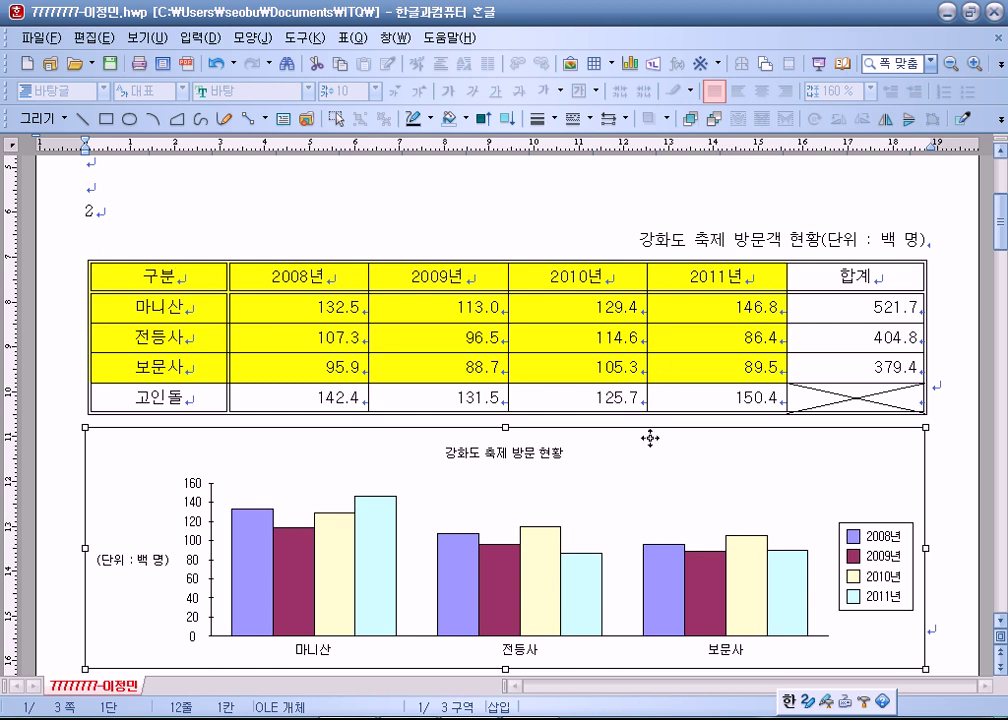
{"action": "scroll", "coordinate": [630, 458], "scroll_direction": "down", "scroll_amount": 3}
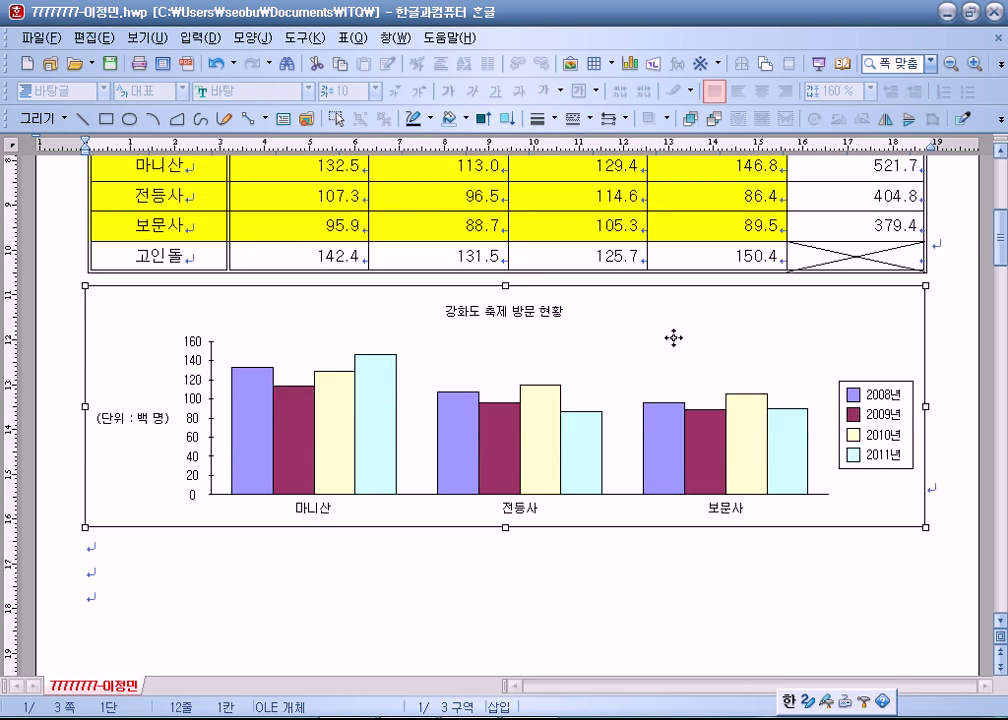
{"action": "scroll", "coordinate": [155, 344], "scroll_direction": "up", "scroll_amount": 3}
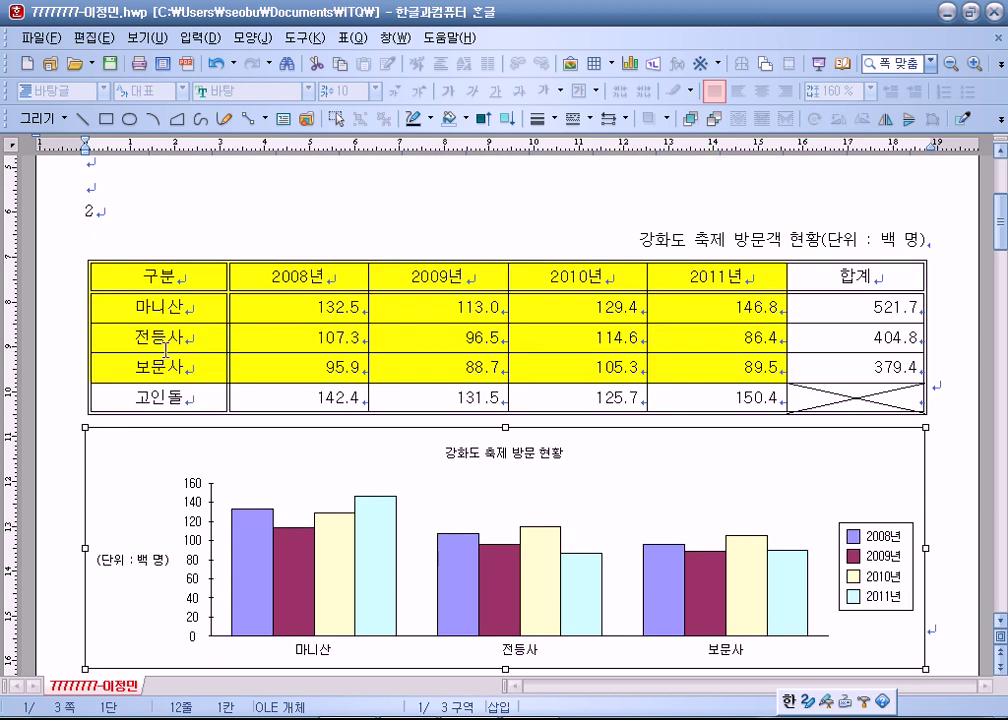
{"action": "left_click_drag", "start_coordinate": [176, 274], "coordinate": [697, 390]}
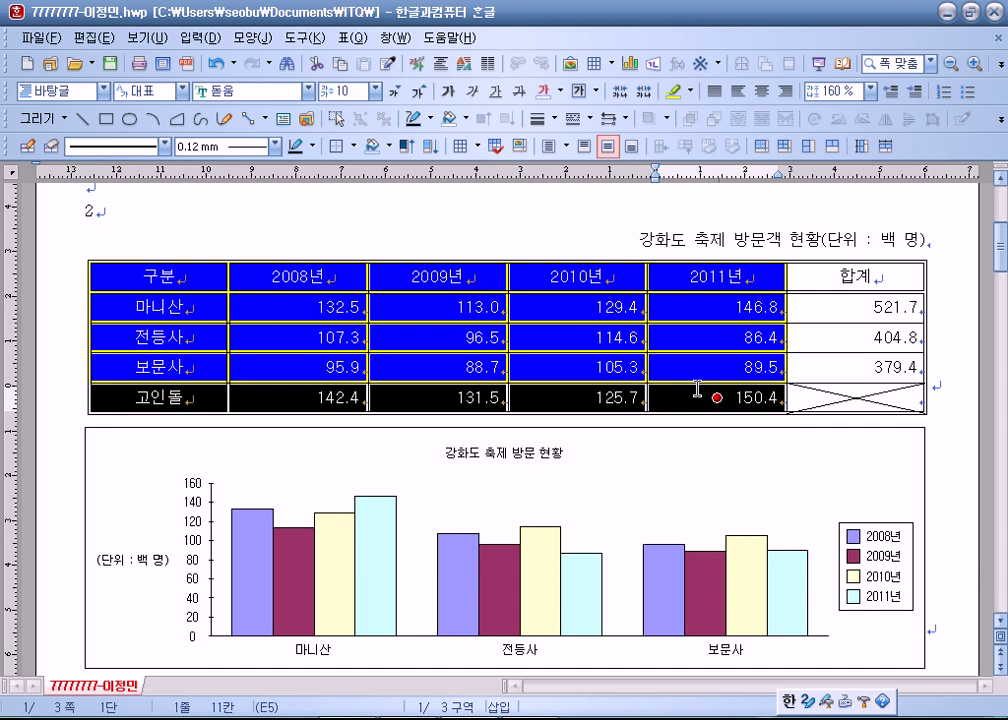
{"action": "scroll", "coordinate": [697, 388], "scroll_direction": "down", "scroll_amount": 2}
{"action": "left_click_drag", "start_coordinate": [160, 206], "coordinate": [704, 322]}
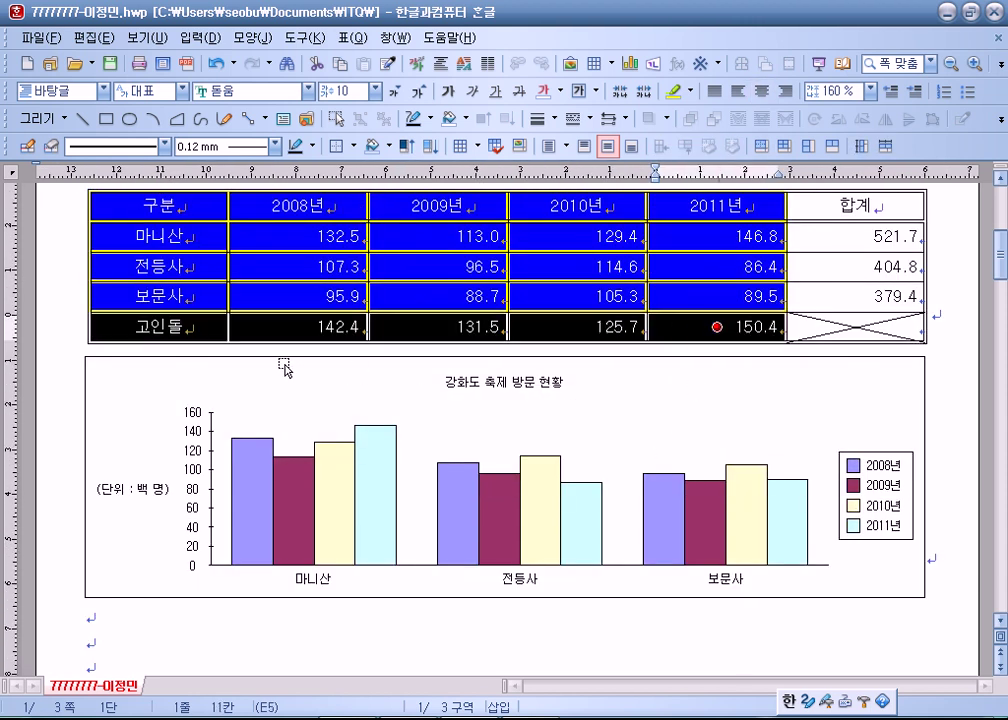
{"action": "left_click", "coordinate": [136, 403]}
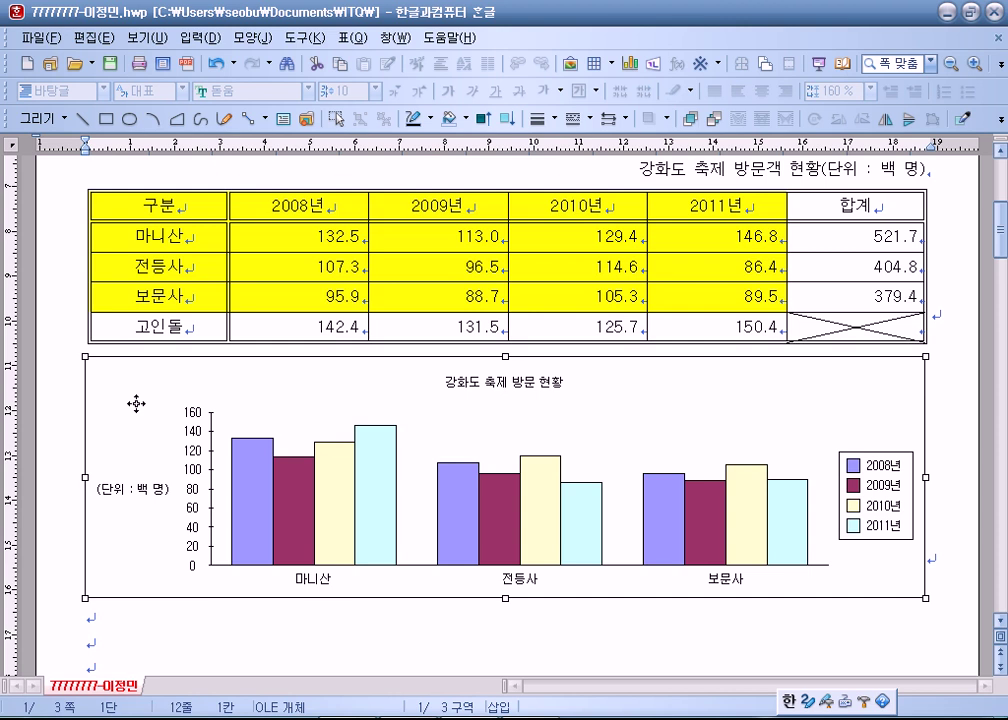
{"action": "key", "text": "Delete"}
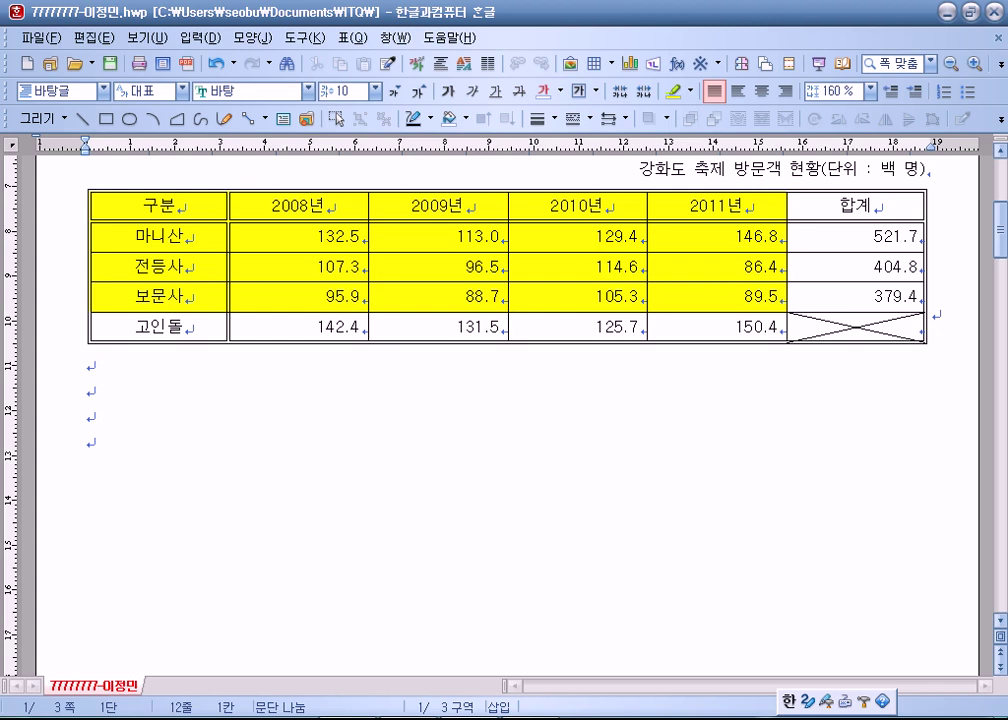
{"action": "key", "text": "ctrl+z"}
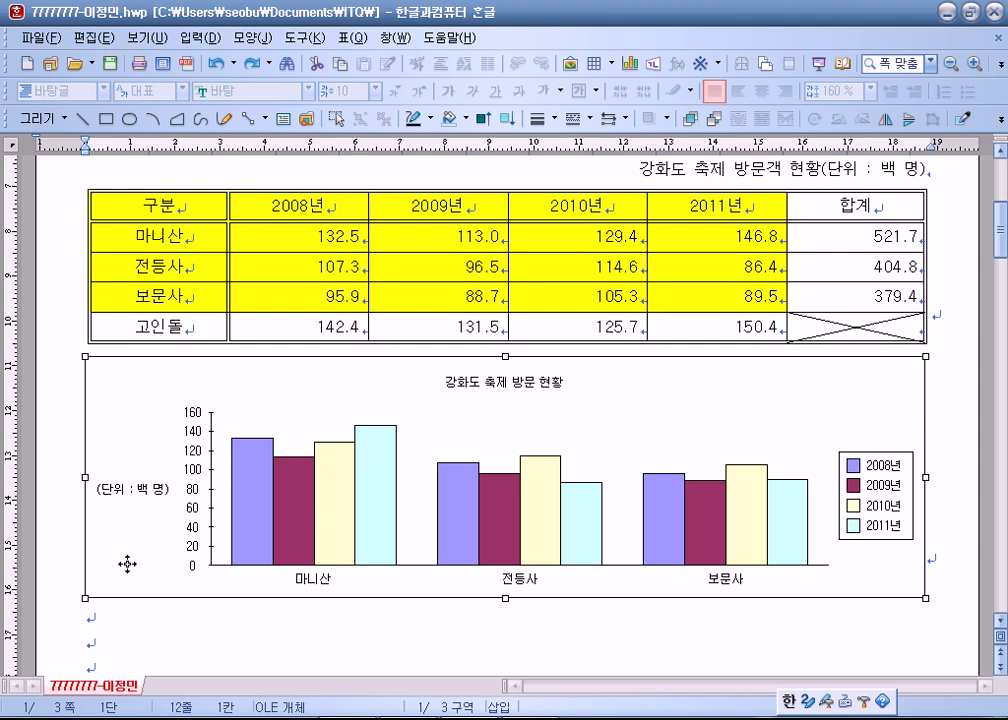
{"action": "left_click", "coordinate": [142, 622]}
{"action": "scroll", "coordinate": [211, 609], "scroll_direction": "down", "scroll_amount": 2}
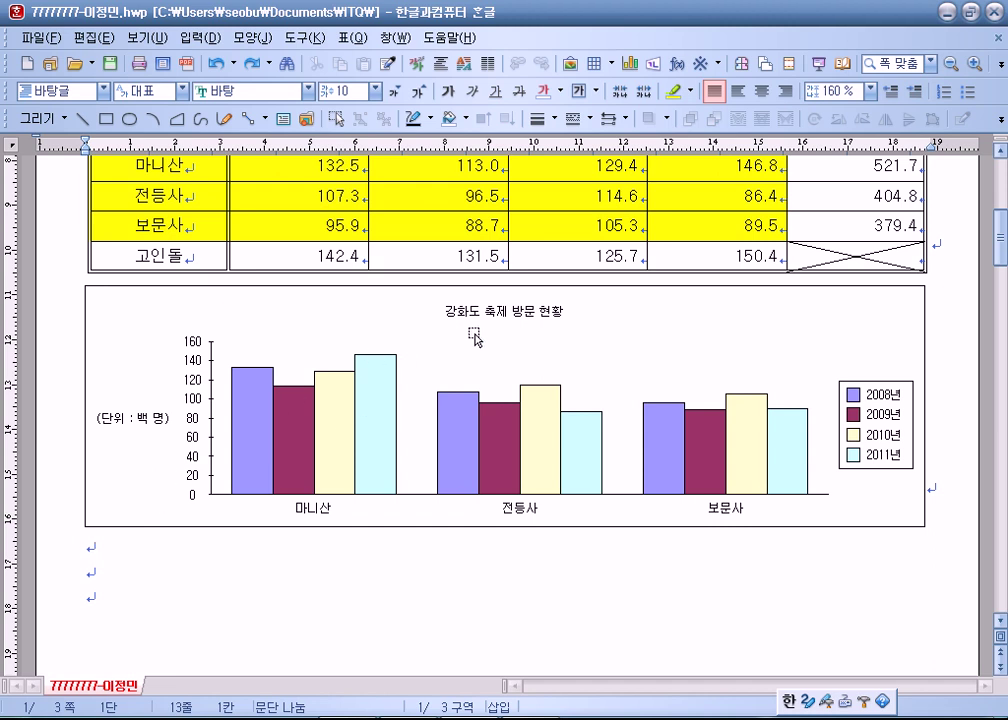
In 차트 데이터 편집, change the row count to 4 and apply it.
{"action": "left_click", "coordinate": [138, 386]}
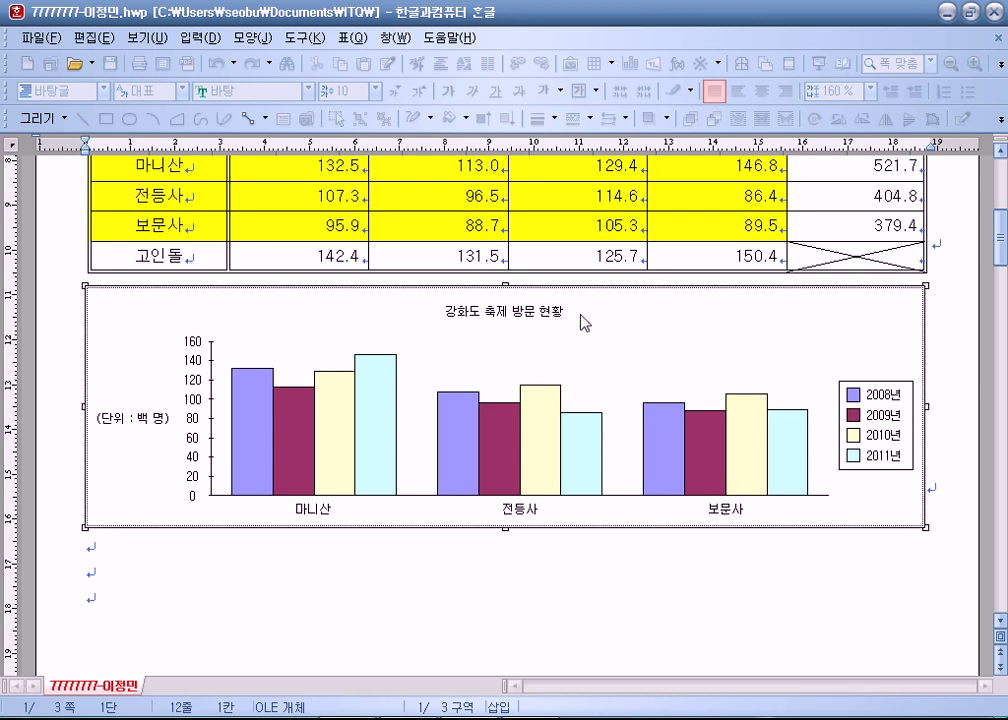
{"action": "right_click", "coordinate": [375, 306]}
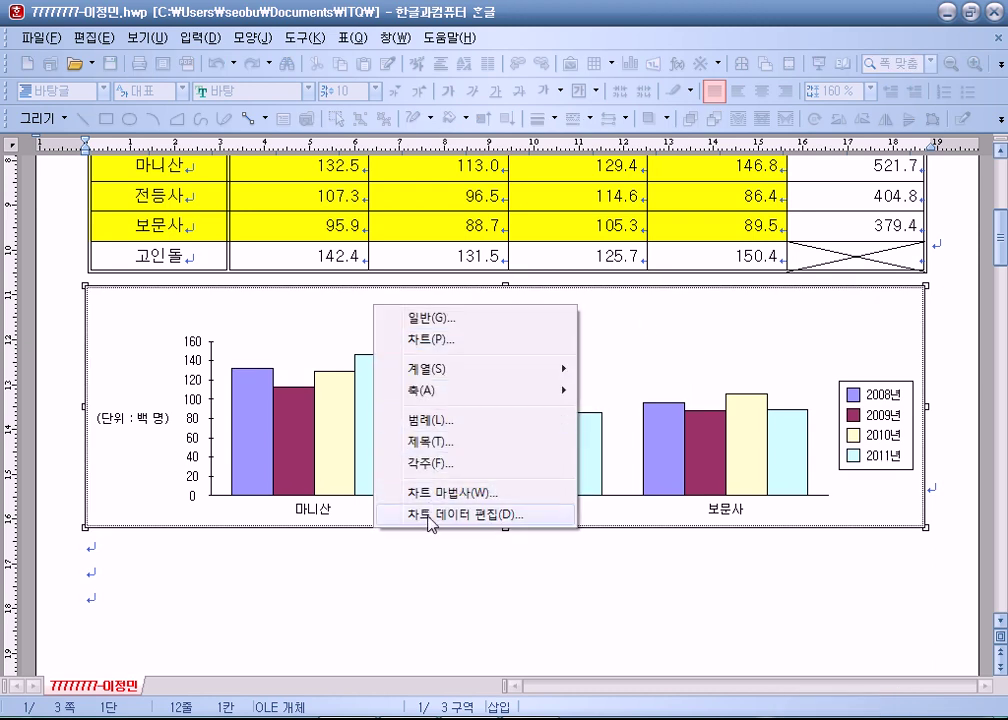
{"action": "left_click", "coordinate": [428, 516]}
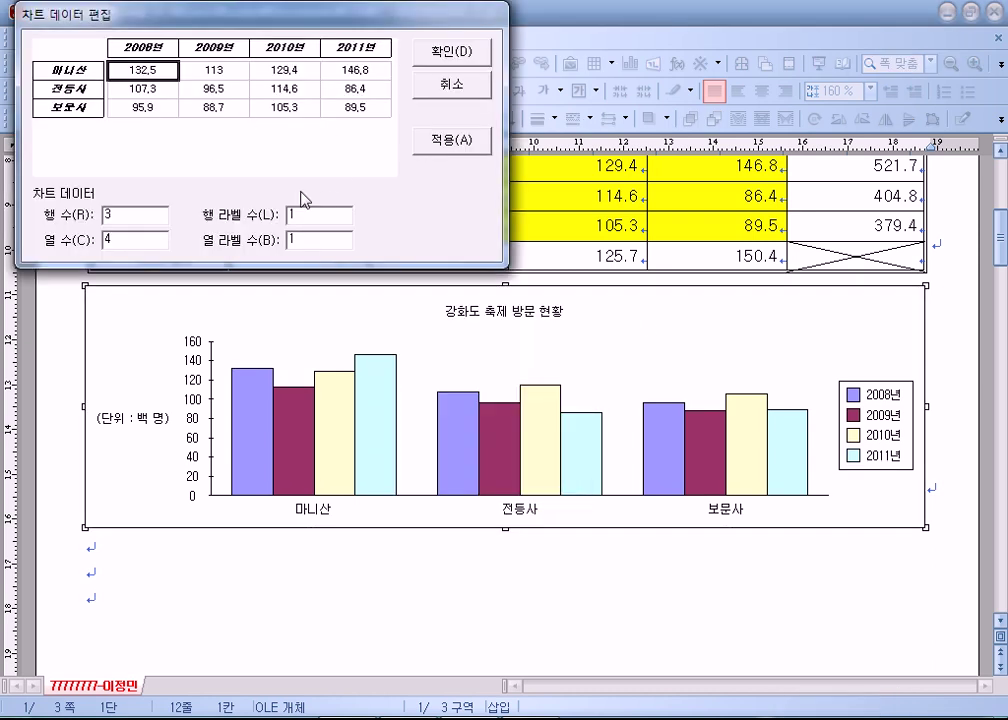
{"action": "left_click", "coordinate": [127, 214]}
{"action": "double_click", "coordinate": [127, 214]}
{"action": "type", "text": "4"}
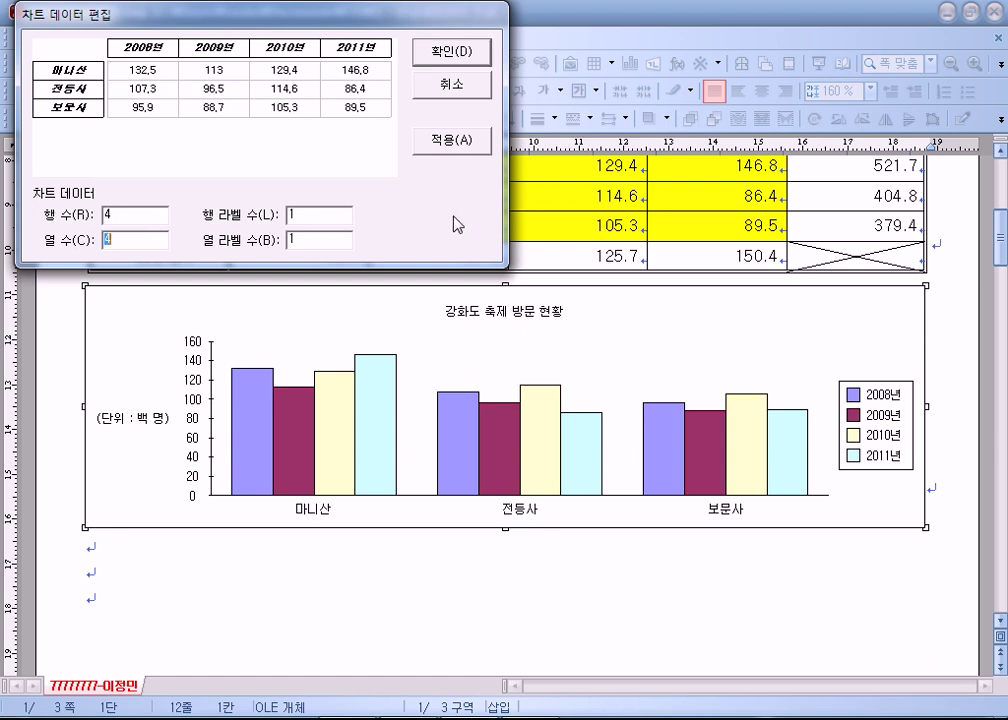
{"action": "left_click", "coordinate": [452, 140]}
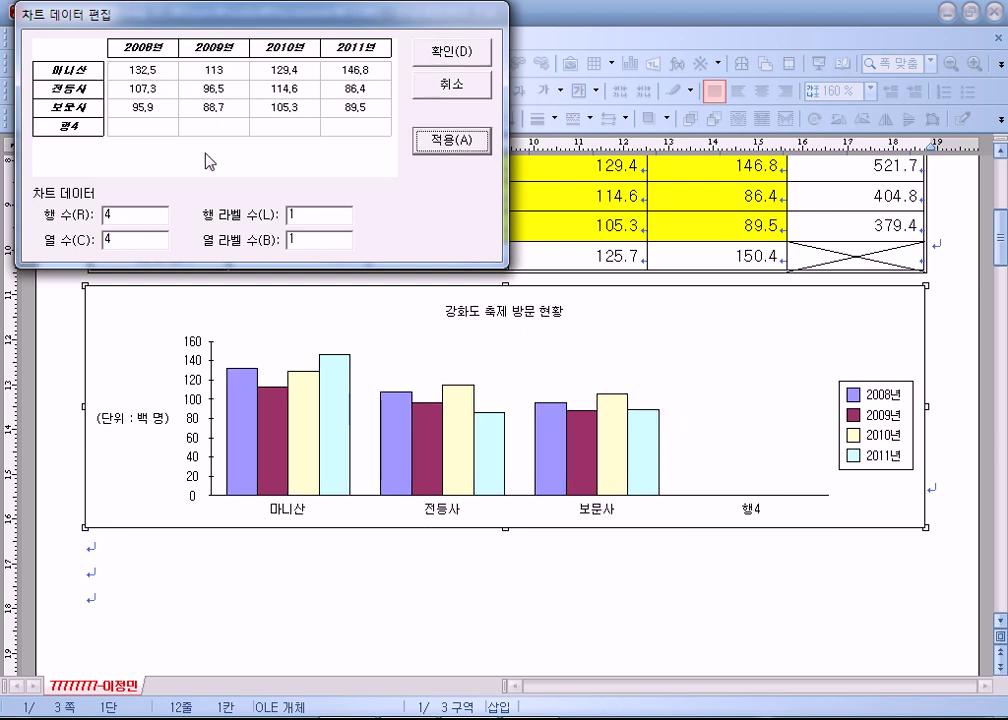
Label the new row 고인돌 with values 100, 200, 300 and 400, and confirm.
{"action": "left_click", "coordinate": [83, 131]}
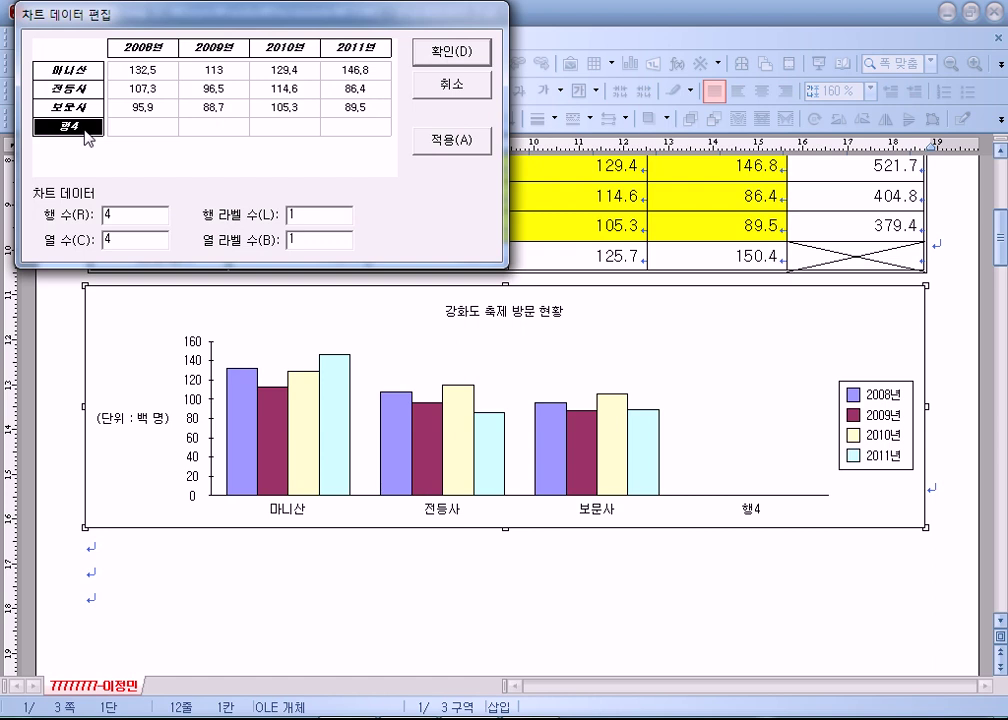
{"action": "type", "text": "고인돌"}
{"action": "key", "text": "Tab"}
{"action": "type", "text": "100"}
{"action": "key", "text": "Tab"}
{"action": "type", "text": "200"}
{"action": "key", "text": "Tab"}
{"action": "type", "text": "300"}
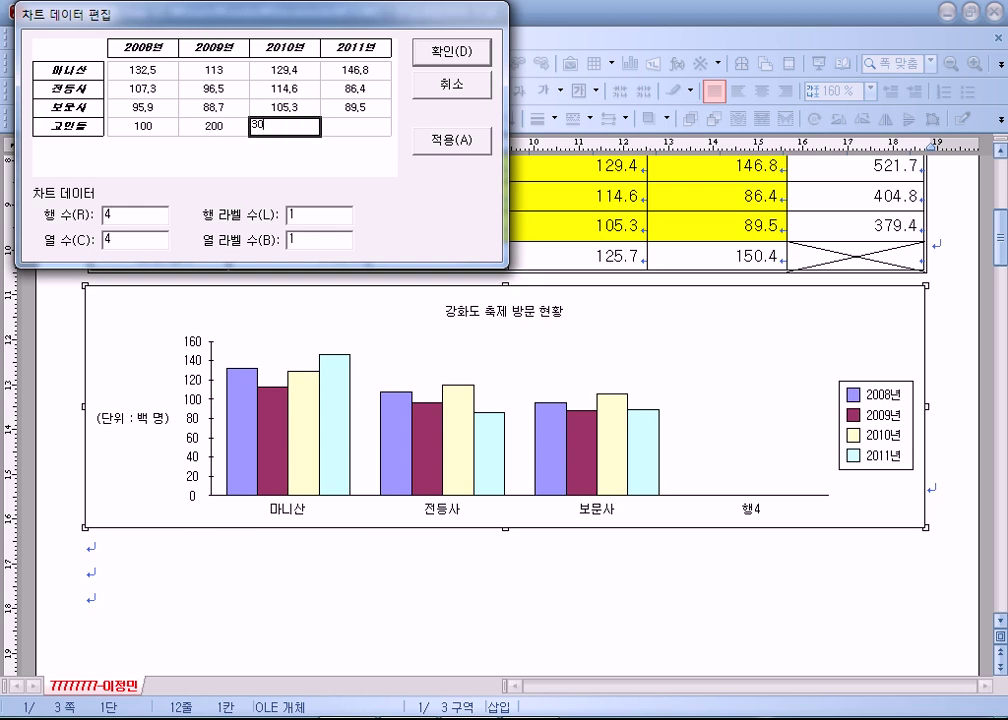
{"action": "key", "text": "Tab"}
{"action": "type", "text": "400"}
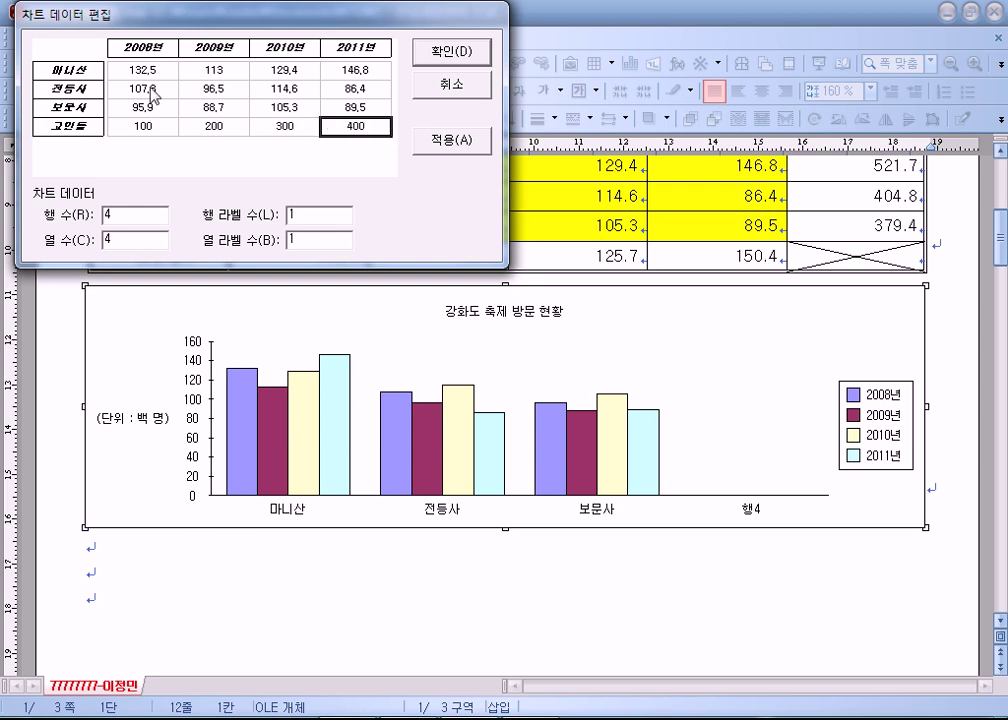
{"action": "left_click", "coordinate": [455, 52]}
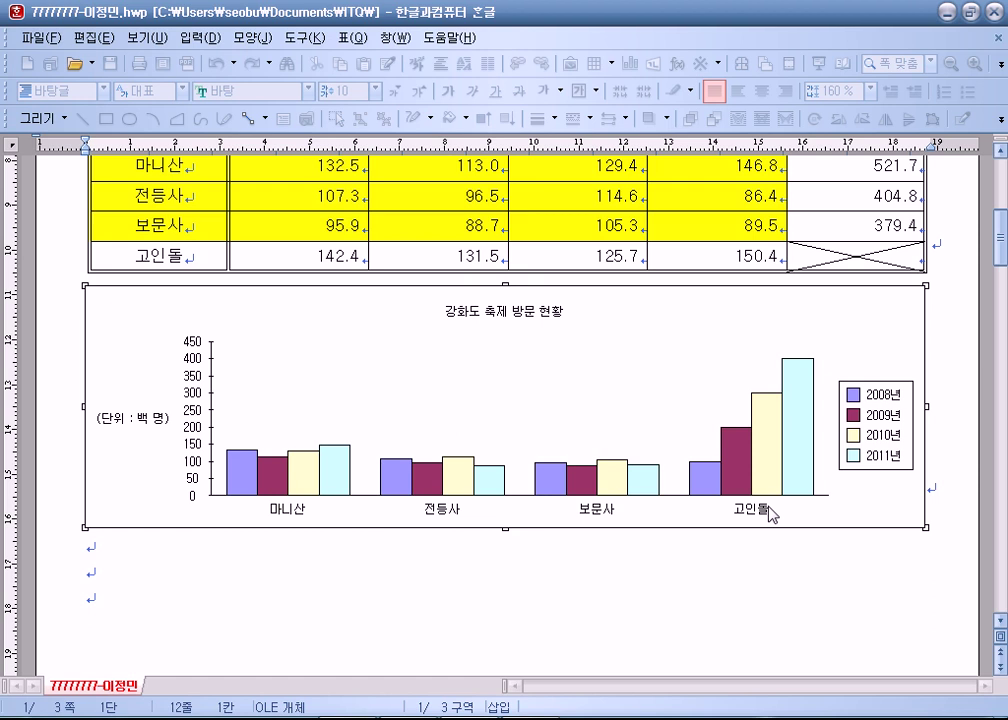
Double-click the chart into edit mode and open 차트 데이터 편집 from its context menu.
{"action": "right_click", "coordinate": [273, 312]}
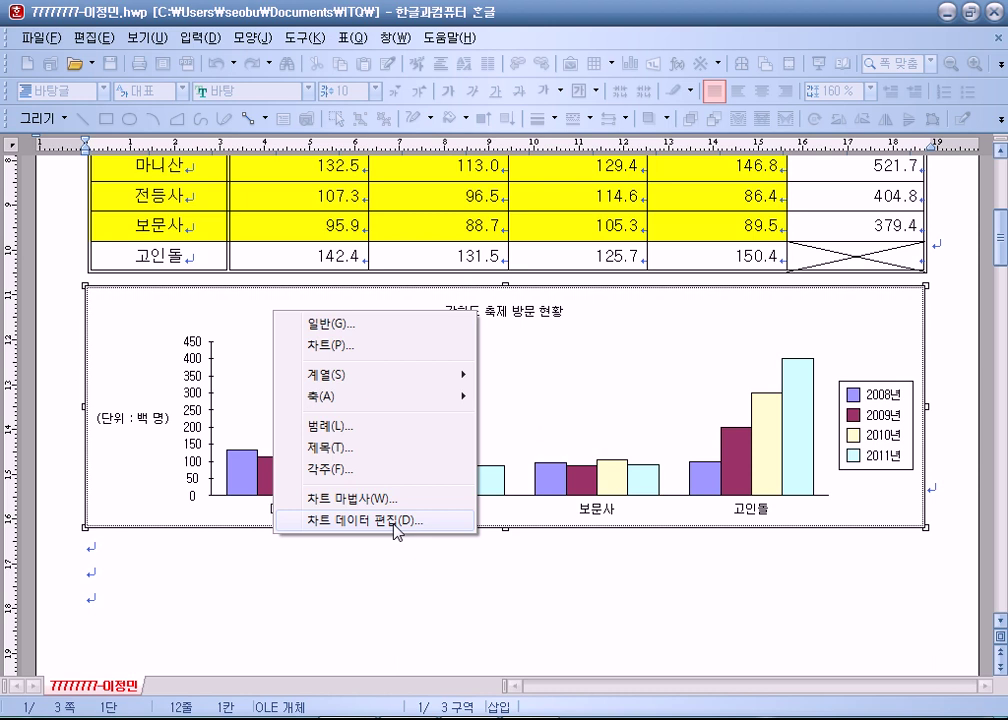
{"action": "left_click", "coordinate": [270, 457]}
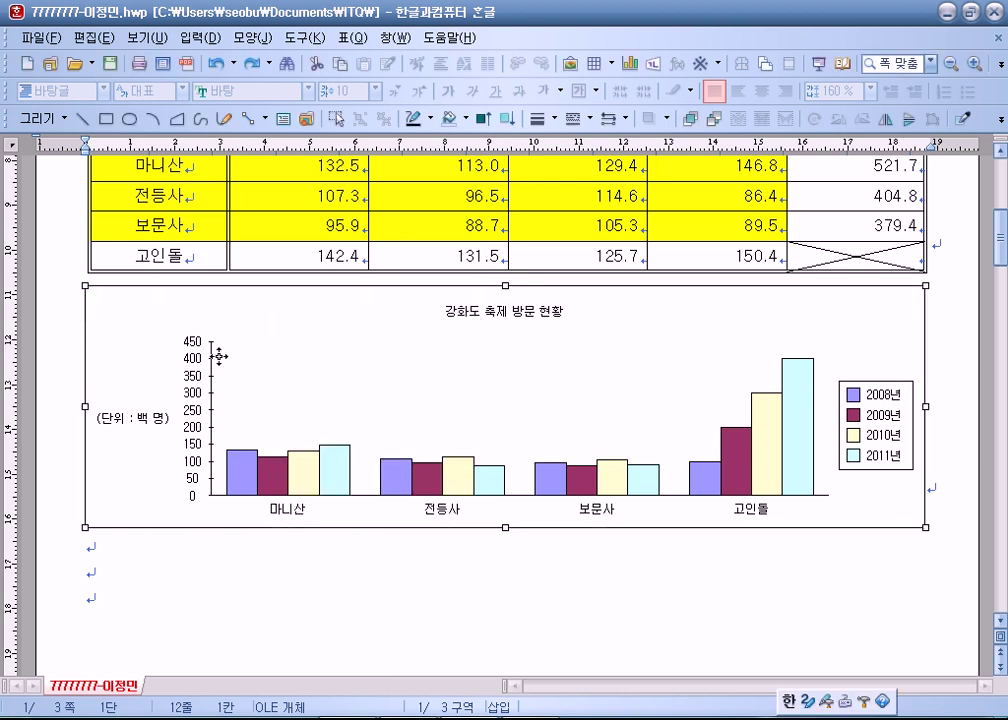
{"action": "right_click", "coordinate": [178, 300]}
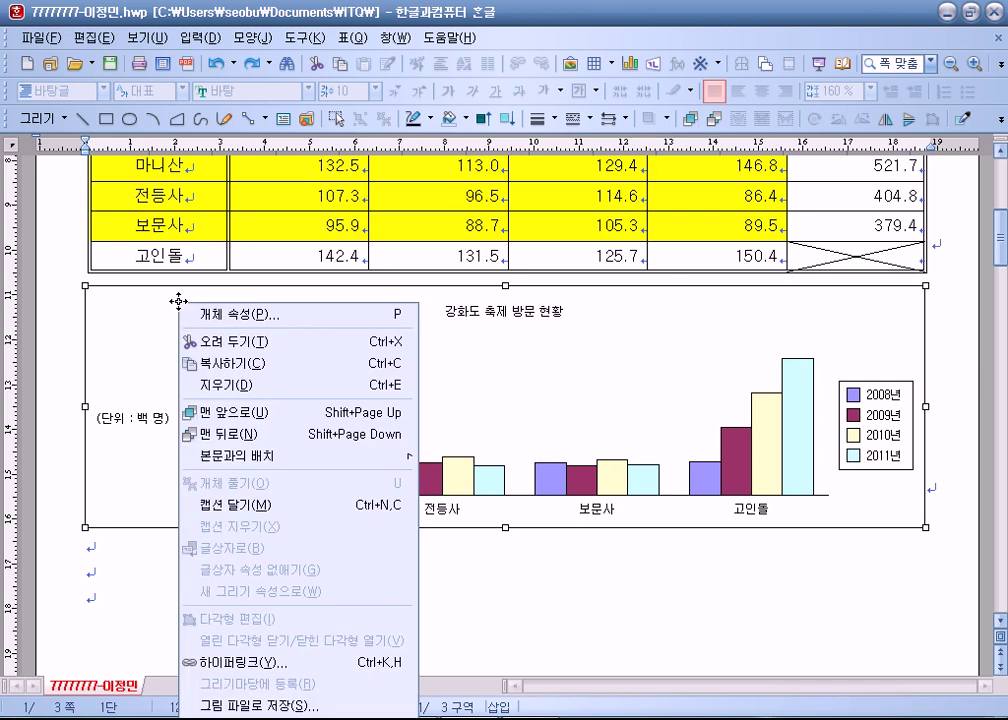
{"action": "left_click", "coordinate": [126, 322]}
{"action": "scroll", "coordinate": [135, 317], "scroll_direction": "down", "scroll_amount": 3}
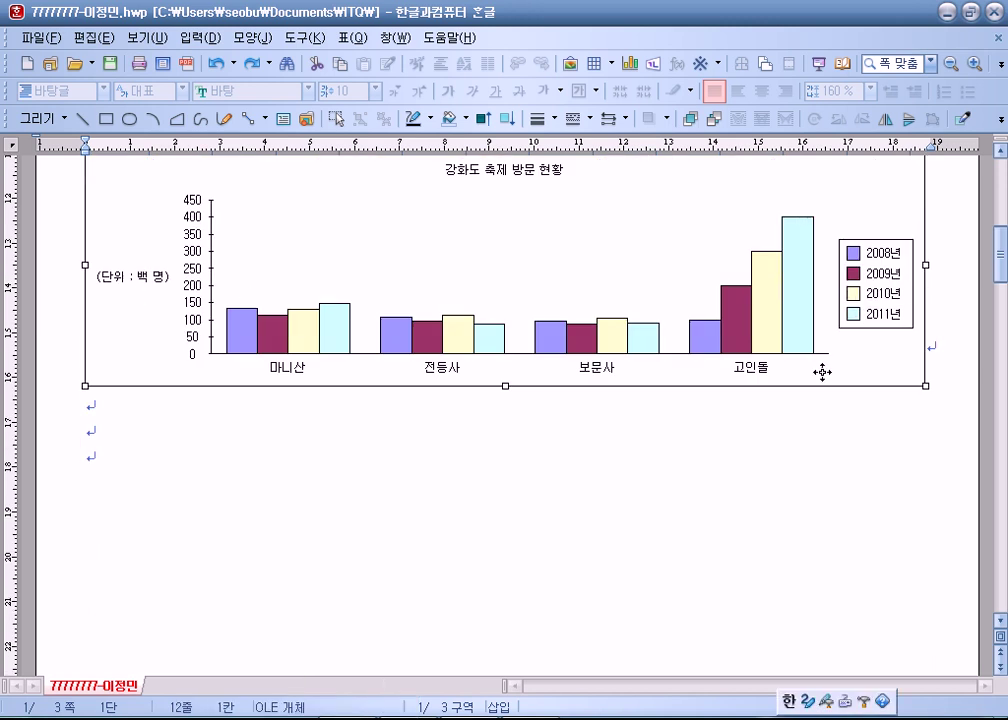
{"action": "right_click", "coordinate": [120, 189]}
{"action": "double_click", "coordinate": [112, 185]}
{"action": "right_click", "coordinate": [112, 186]}
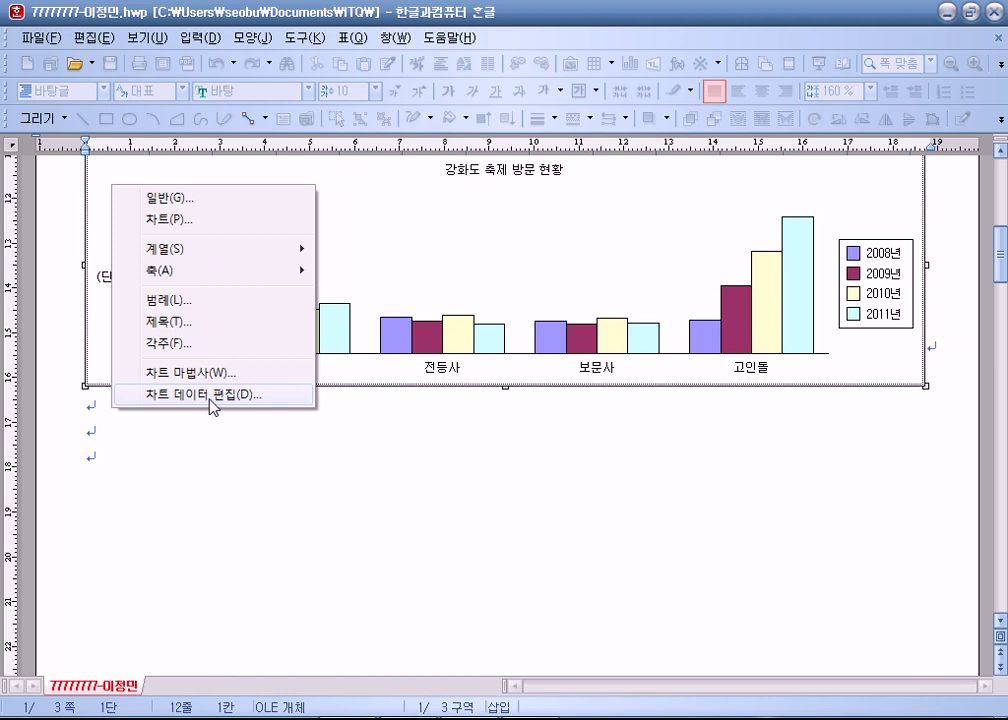
{"action": "left_click", "coordinate": [211, 396]}
Delete the 고인돌 row with 행 삭제 and close the chart data editor.
{"action": "left_click", "coordinate": [86, 128]}
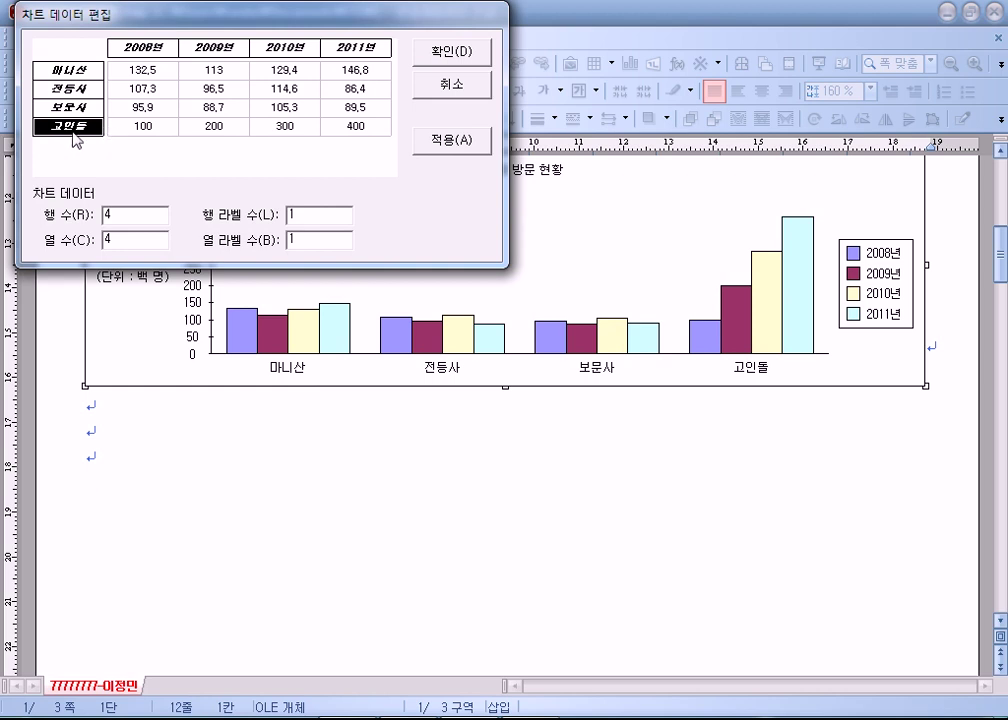
{"action": "right_click", "coordinate": [82, 133]}
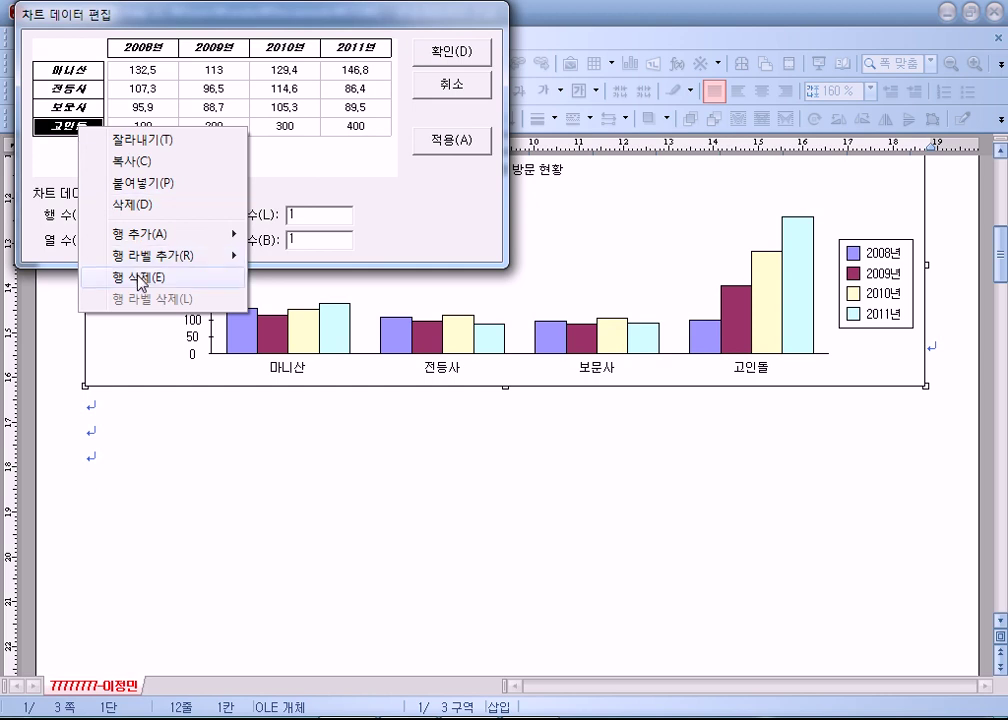
{"action": "left_click", "coordinate": [65, 129]}
{"action": "left_click", "coordinate": [84, 88]}
{"action": "right_click", "coordinate": [85, 87]}
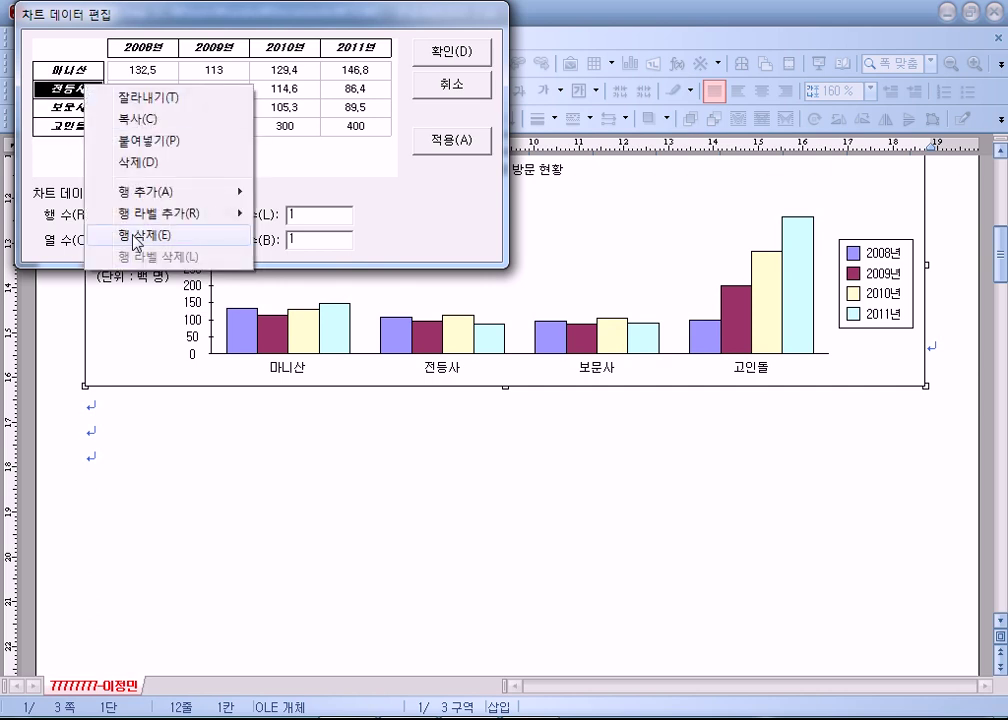
{"action": "left_click", "coordinate": [65, 126]}
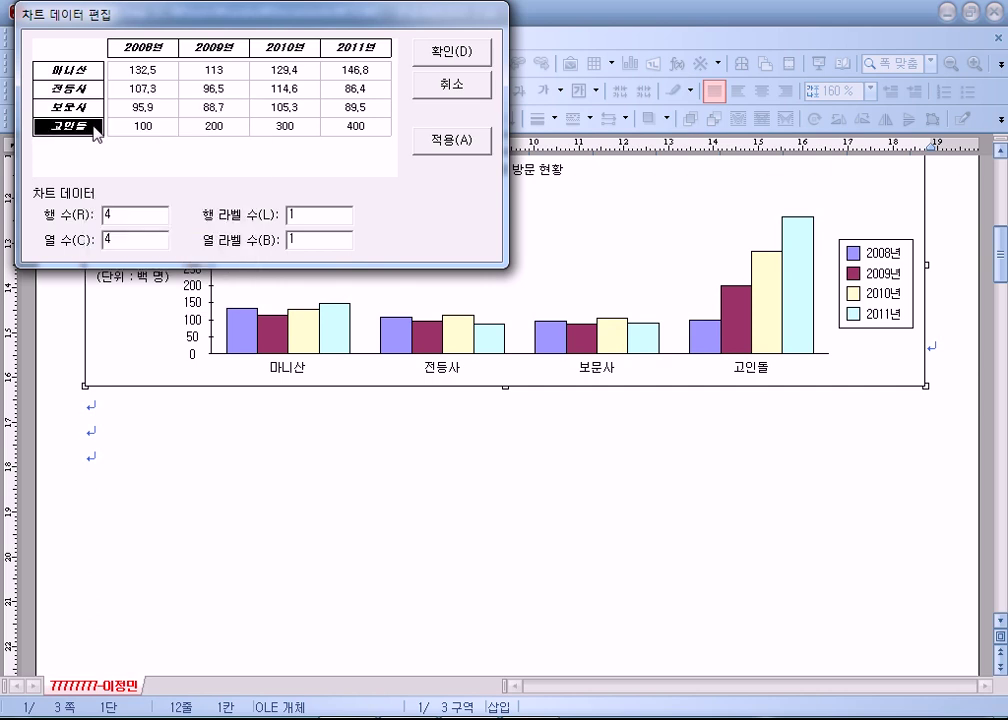
{"action": "left_click", "coordinate": [142, 127]}
{"action": "left_click", "coordinate": [223, 127]}
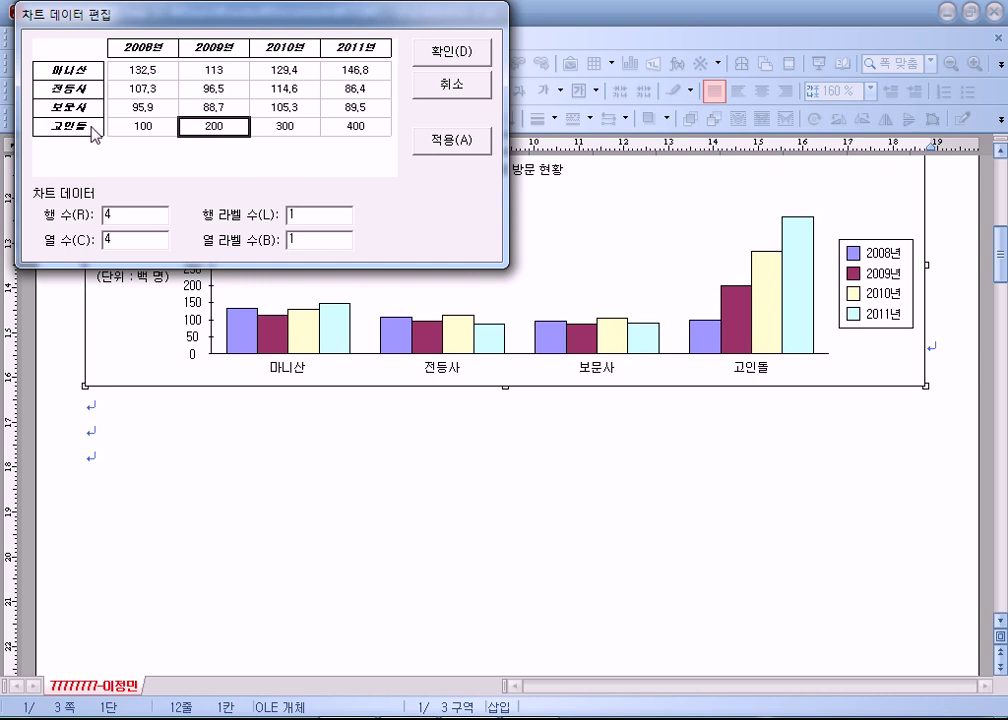
{"action": "right_click", "coordinate": [208, 129]}
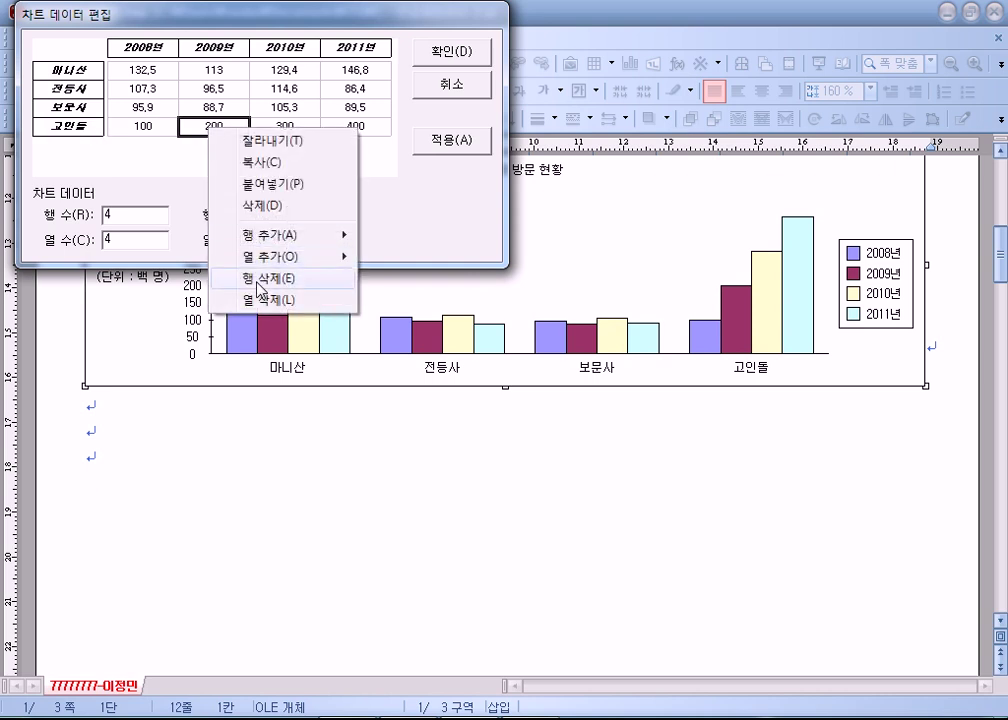
{"action": "left_click", "coordinate": [261, 279]}
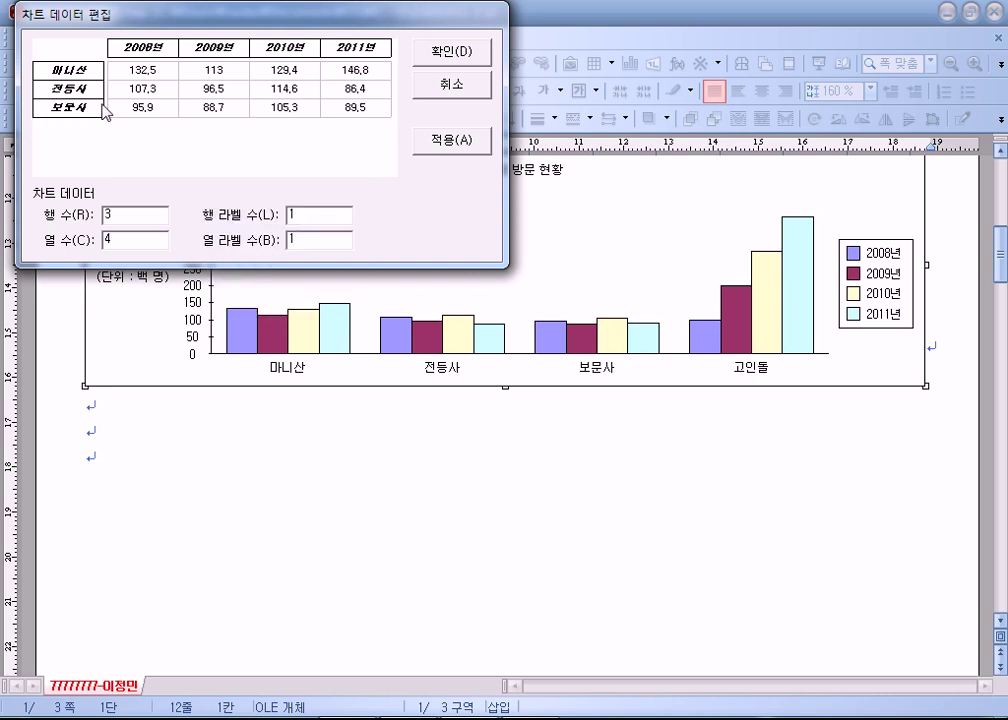
{"action": "left_click", "coordinate": [452, 50]}
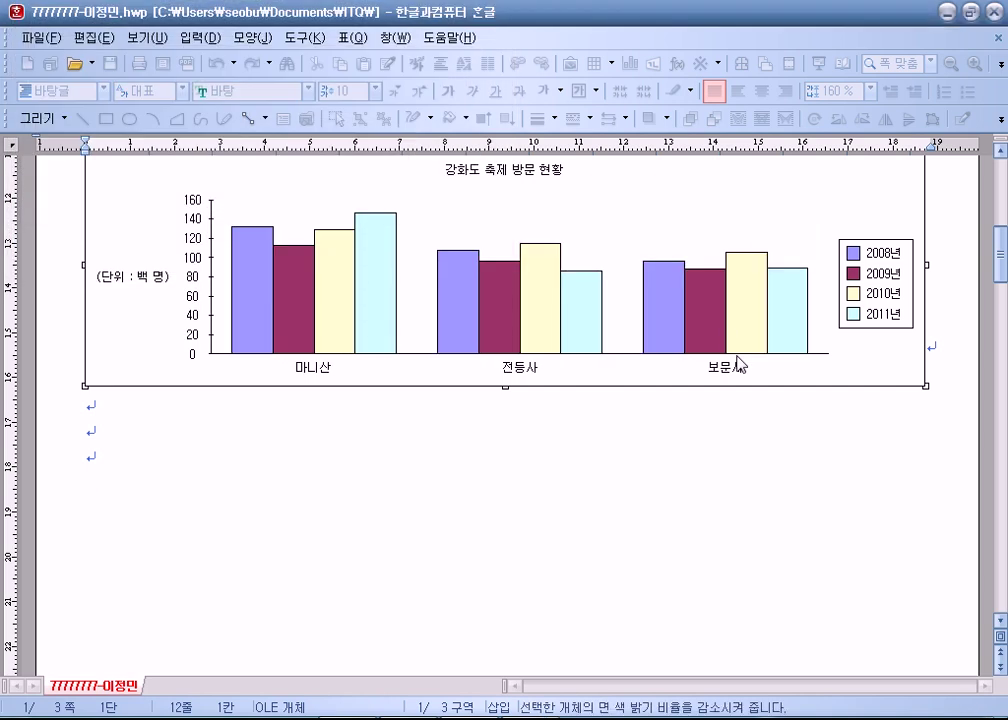
{"action": "scroll", "coordinate": [705, 425], "scroll_direction": "up", "scroll_amount": 1}
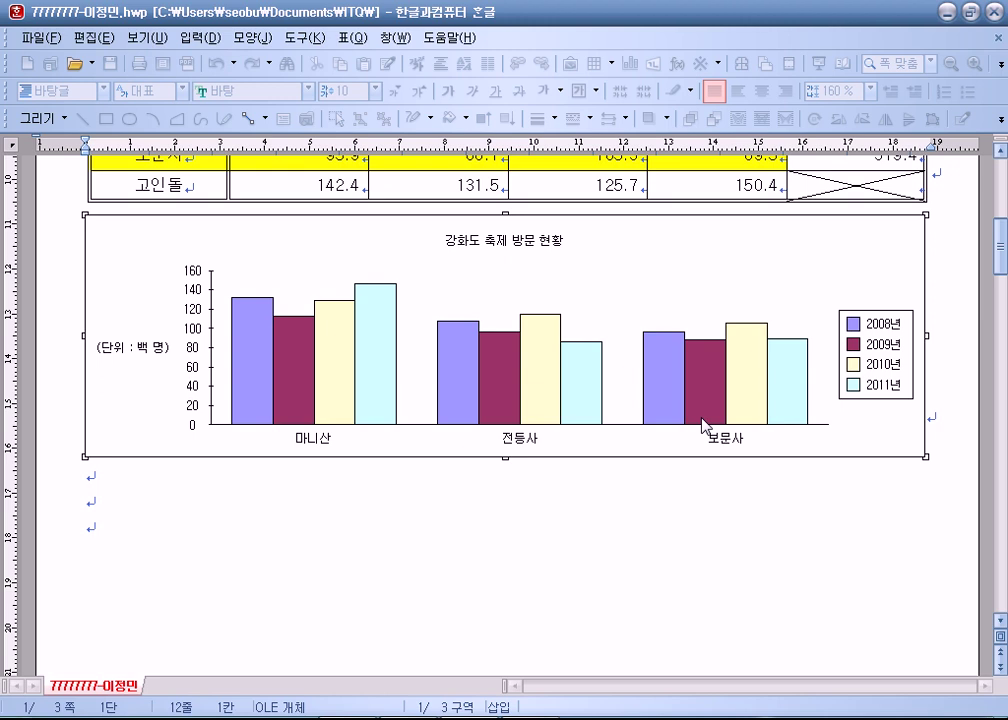
{"action": "scroll", "coordinate": [704, 424], "scroll_direction": "up", "scroll_amount": 1}
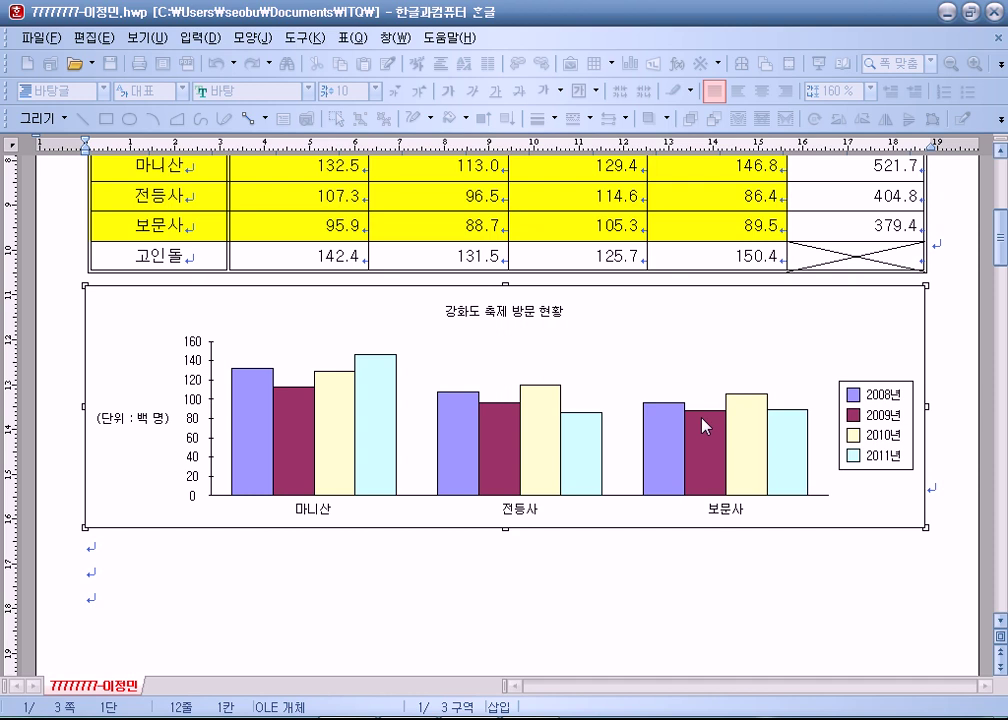
{"action": "scroll", "coordinate": [704, 426], "scroll_direction": "up", "scroll_amount": 2}
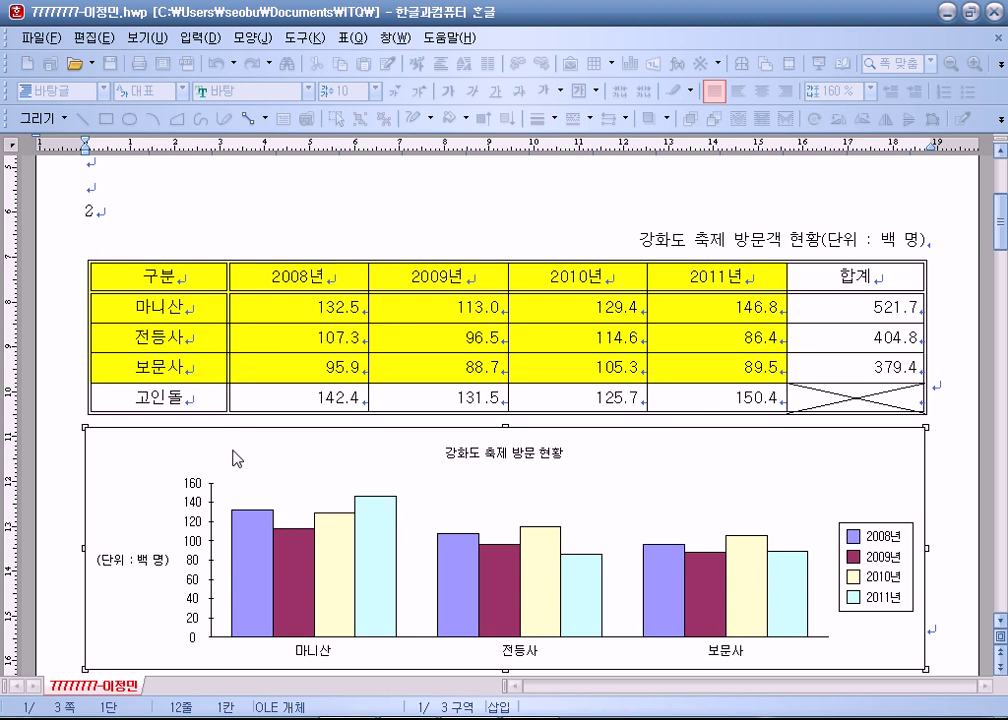
{"action": "scroll", "coordinate": [240, 456], "scroll_direction": "down", "scroll_amount": 2}
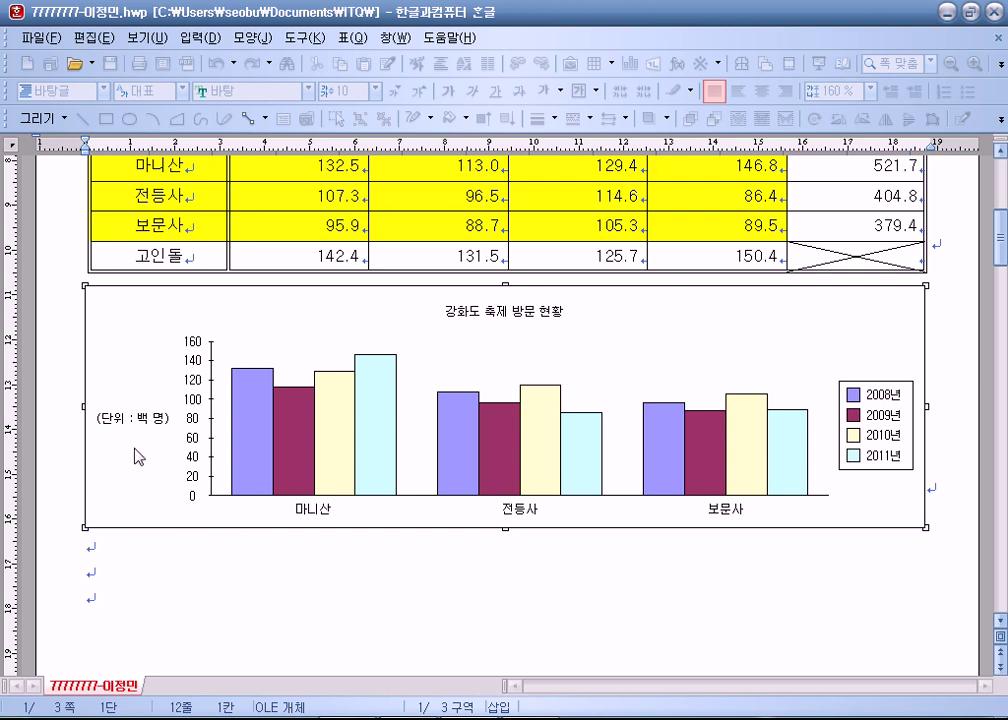
{"action": "left_click", "coordinate": [161, 547]}
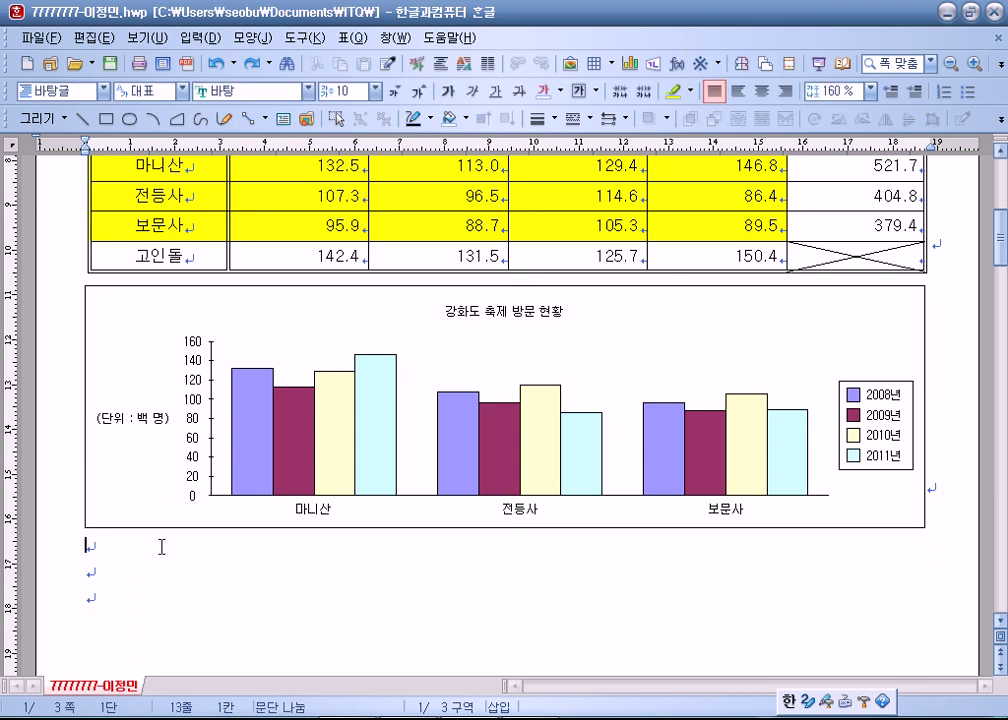
{"action": "left_click", "coordinate": [149, 347]}
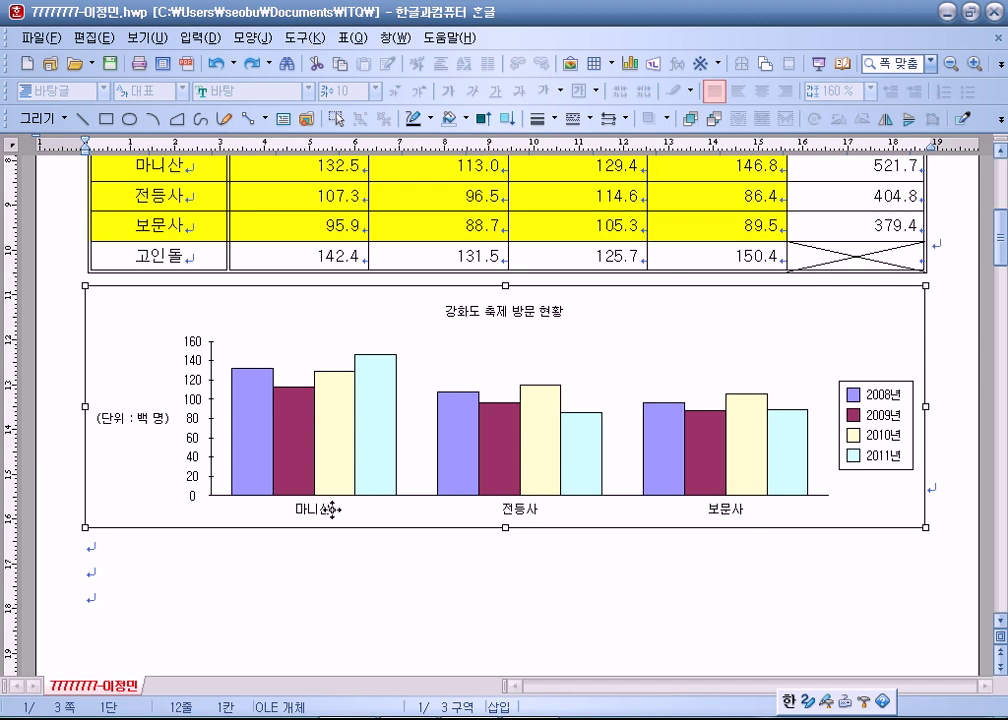
Rerun the 차트 마법사 with 방향 set to 행 so bars group by year.
{"action": "right_click", "coordinate": [117, 317]}
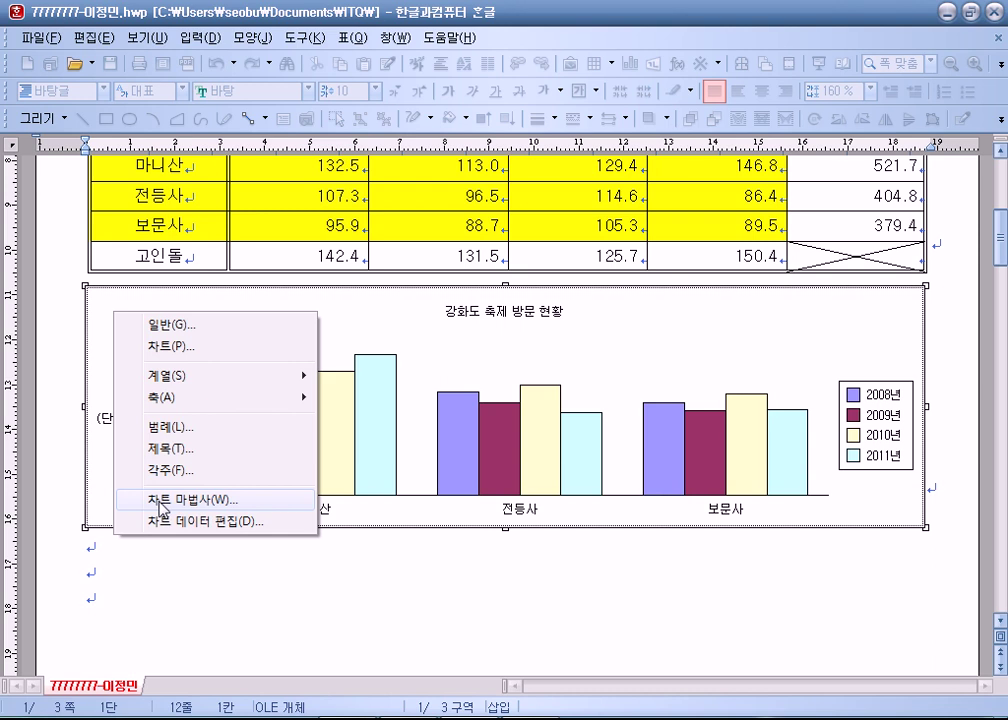
{"action": "left_click", "coordinate": [158, 499]}
{"action": "left_click_drag", "start_coordinate": [237, 95], "coordinate": [148, 32]}
{"action": "left_click", "coordinate": [524, 556]}
{"action": "left_click", "coordinate": [210, 435]}
{"action": "left_click", "coordinate": [305, 438]}
{"action": "left_click", "coordinate": [218, 437]}
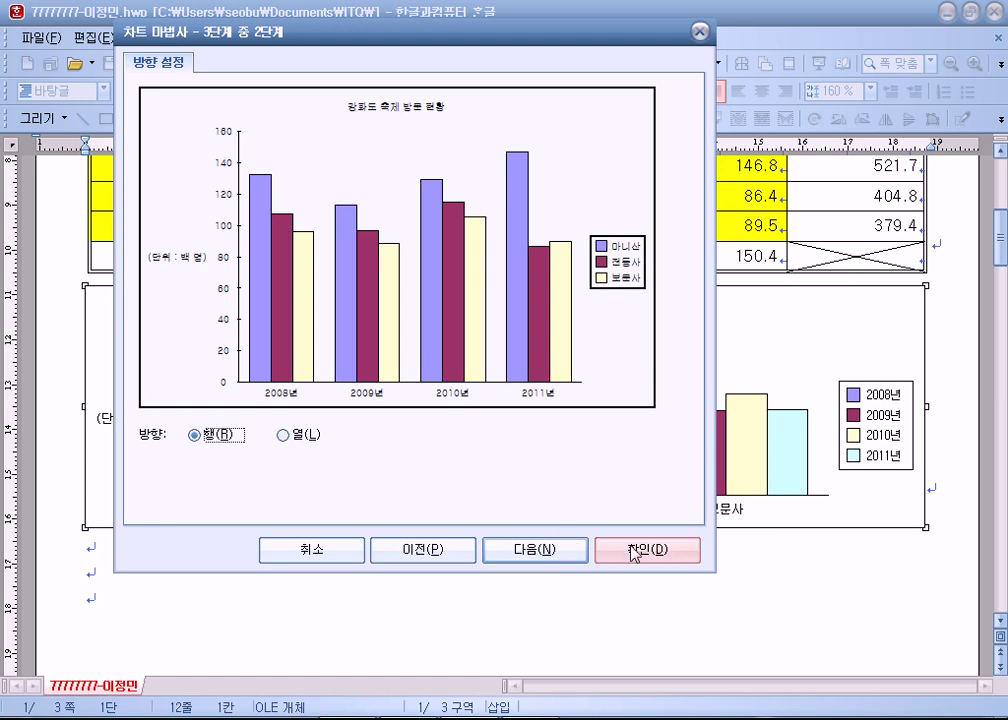
{"action": "left_click", "coordinate": [641, 549]}
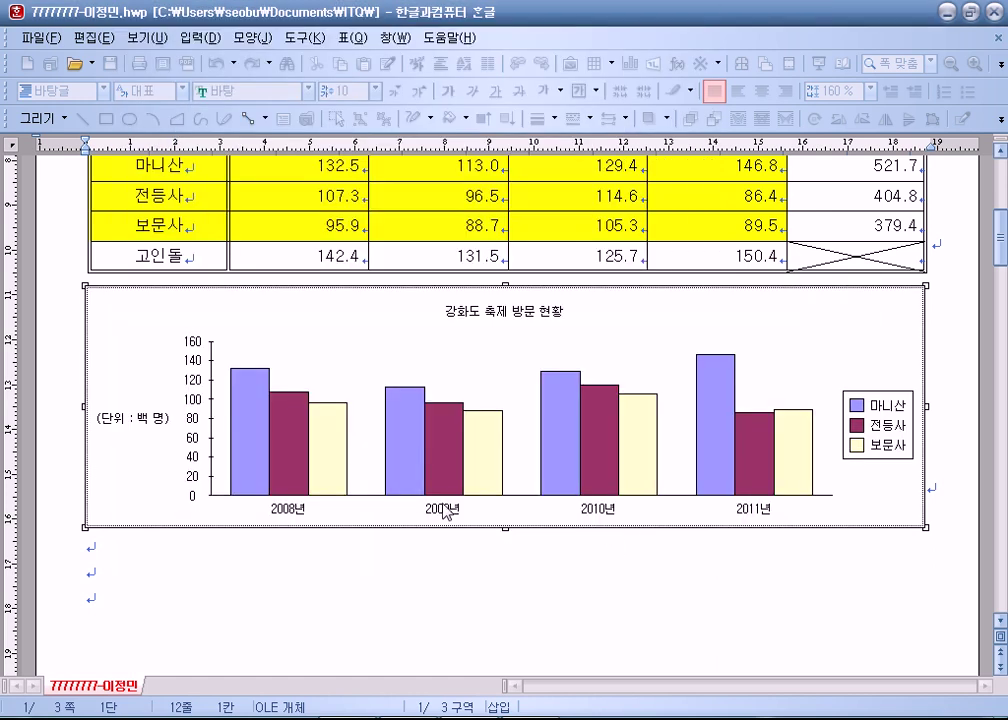
Leave chart editing, reselect the chart, and re-enter chart editing mode.
{"action": "right_click", "coordinate": [125, 320]}
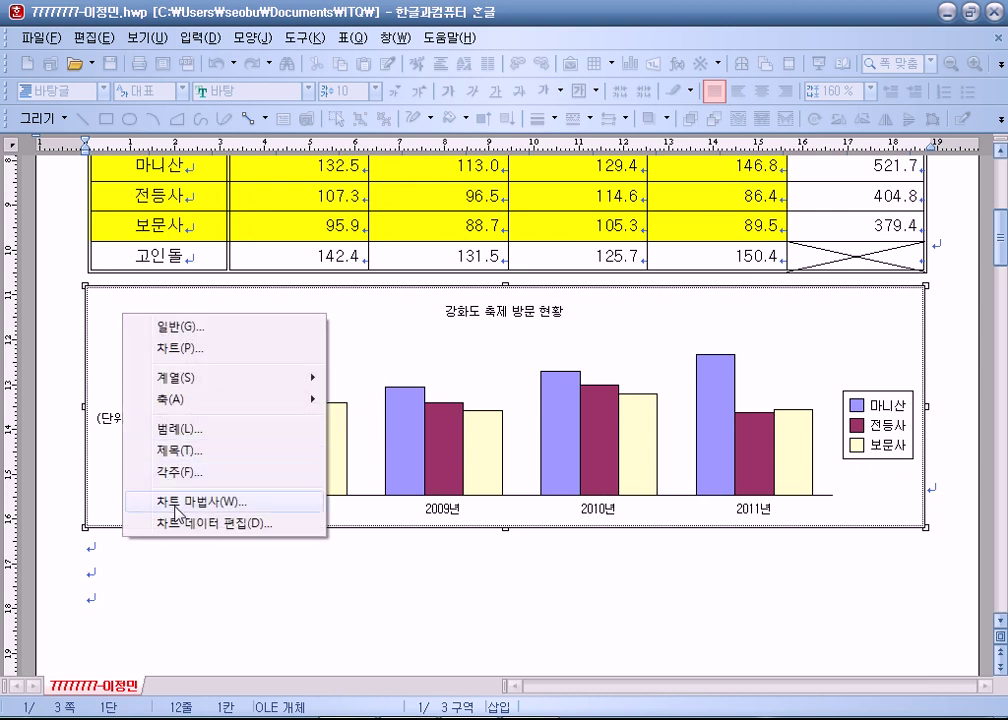
{"action": "left_click", "coordinate": [146, 603]}
{"action": "left_click", "coordinate": [81, 594]}
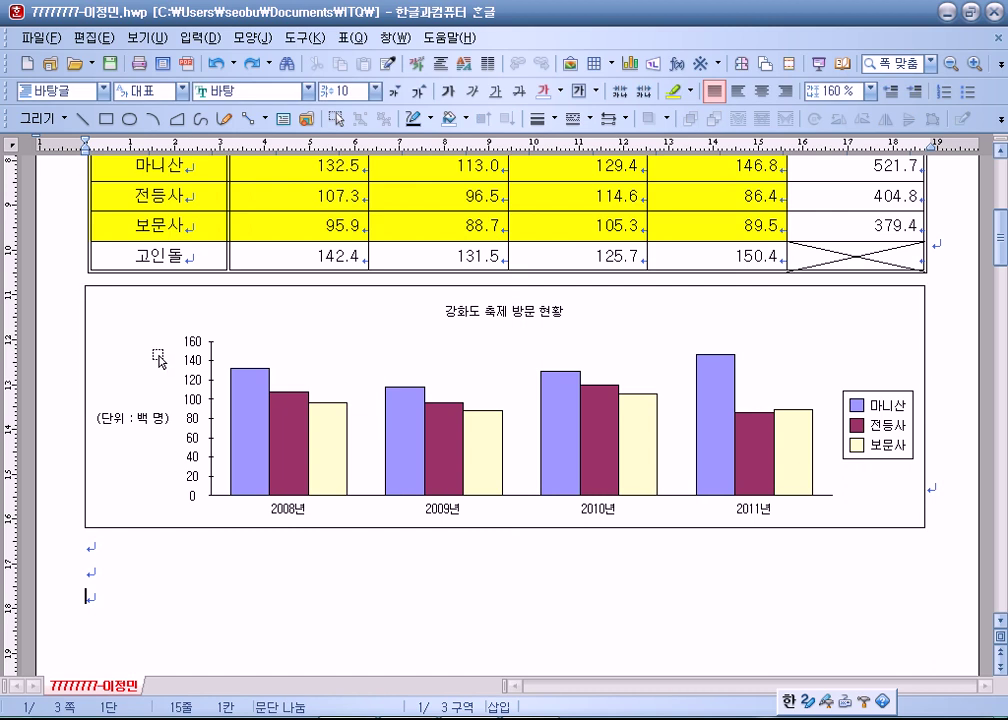
{"action": "right_click", "coordinate": [155, 342]}
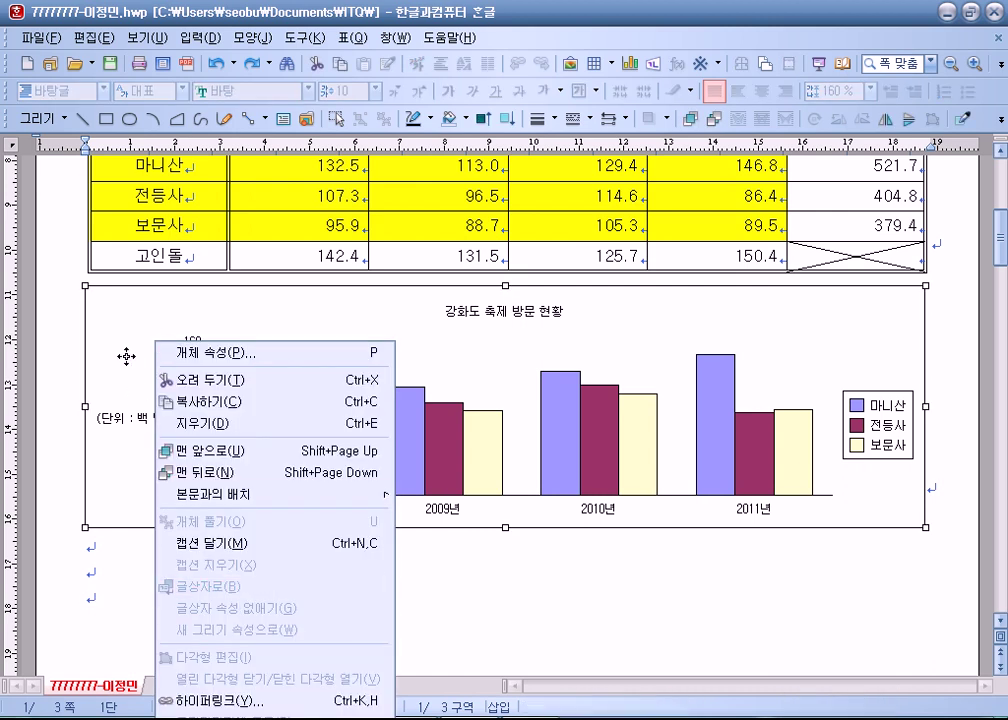
{"action": "left_click", "coordinate": [106, 316]}
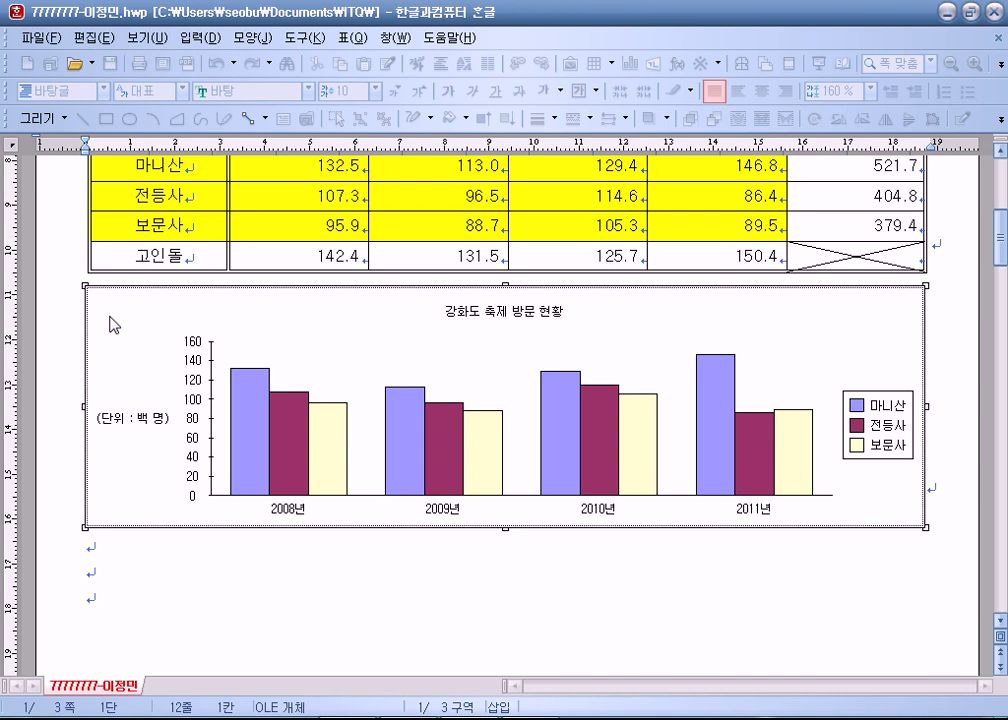
{"action": "left_click", "coordinate": [106, 466]}
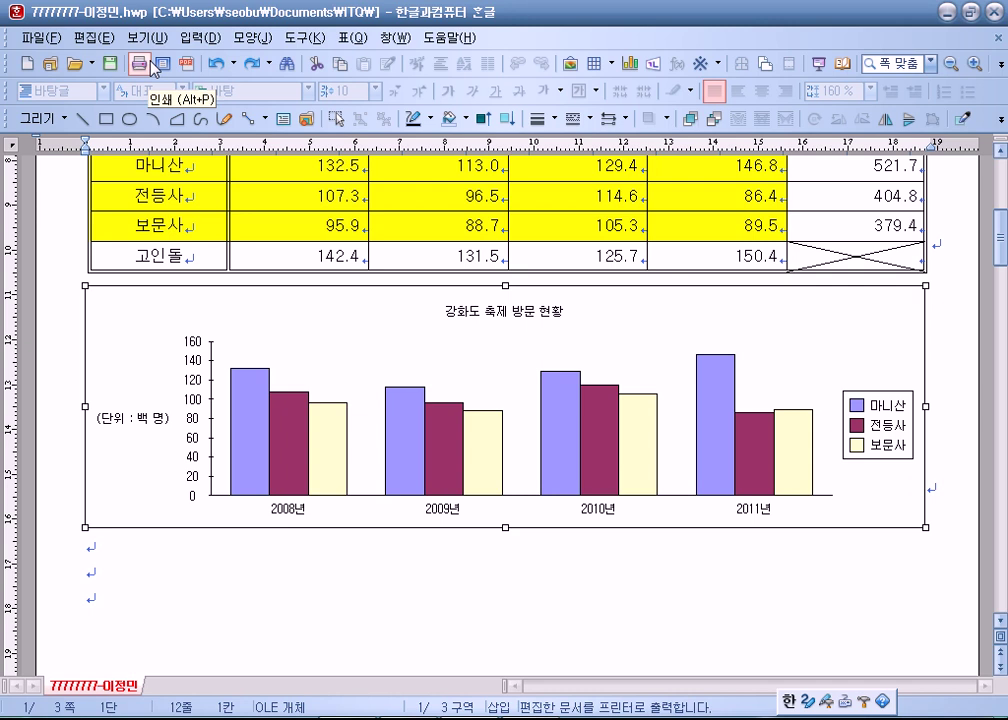
{"action": "double_click", "coordinate": [135, 323]}
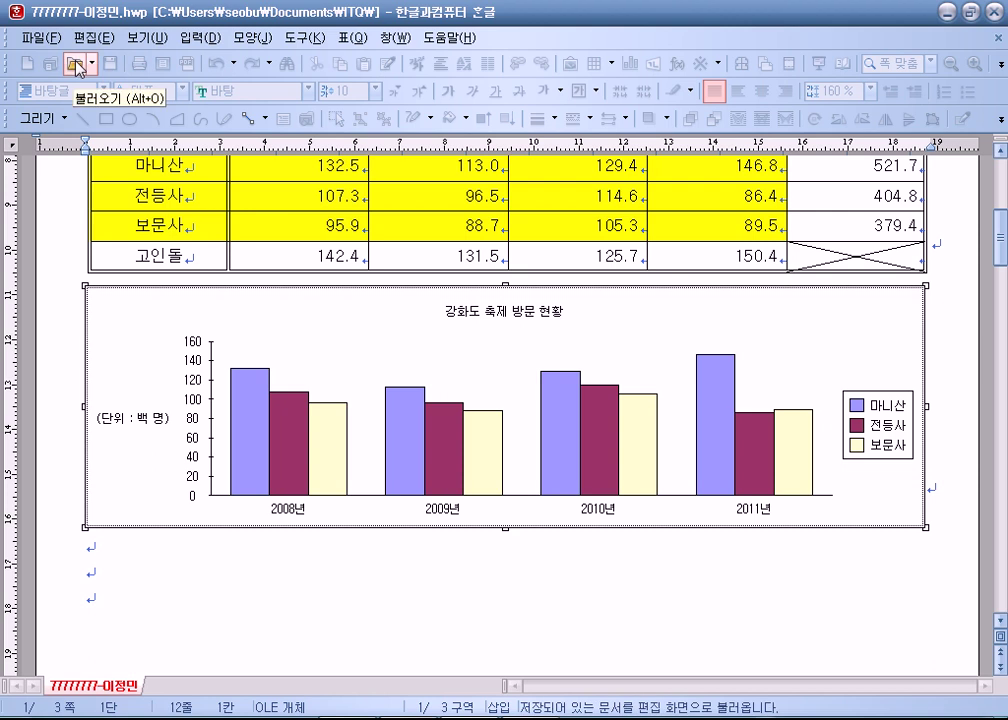
{"action": "right_click", "coordinate": [129, 305]}
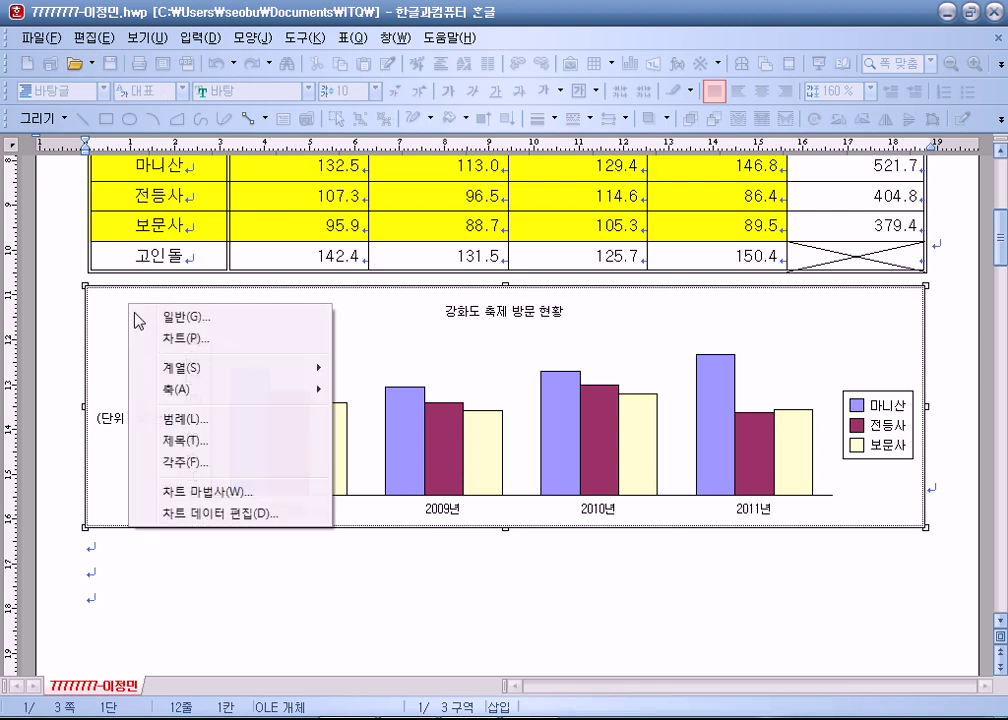
Rerun the 차트 마법사 with 방향 열 so bars group by company with a year legend.
{"action": "left_click", "coordinate": [190, 493]}
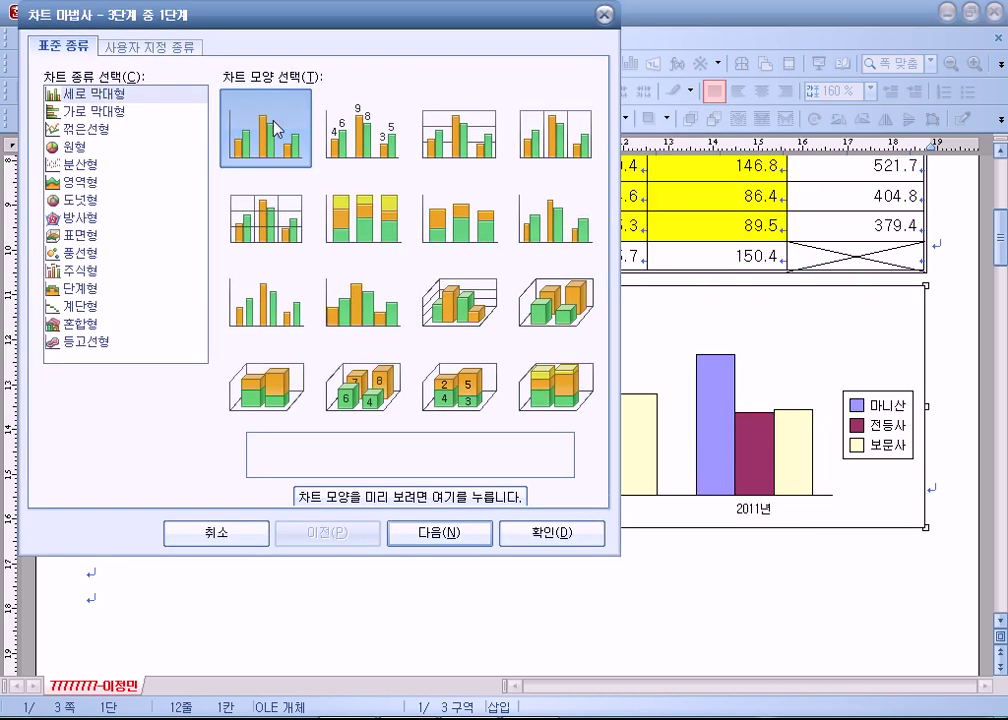
{"action": "left_click", "coordinate": [403, 530]}
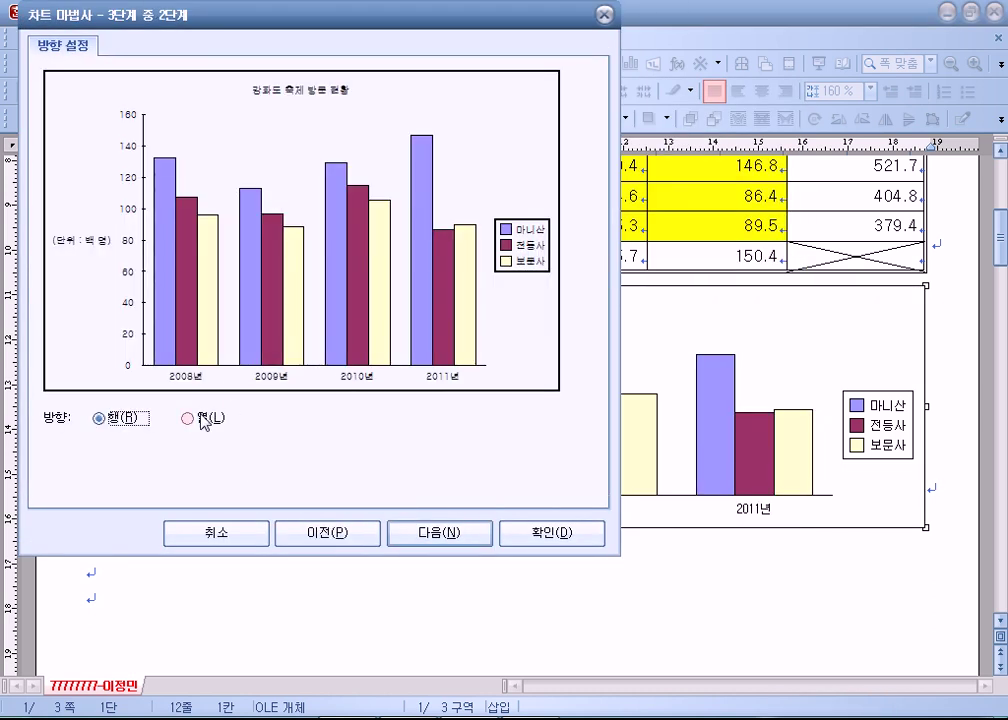
{"action": "left_click", "coordinate": [195, 419]}
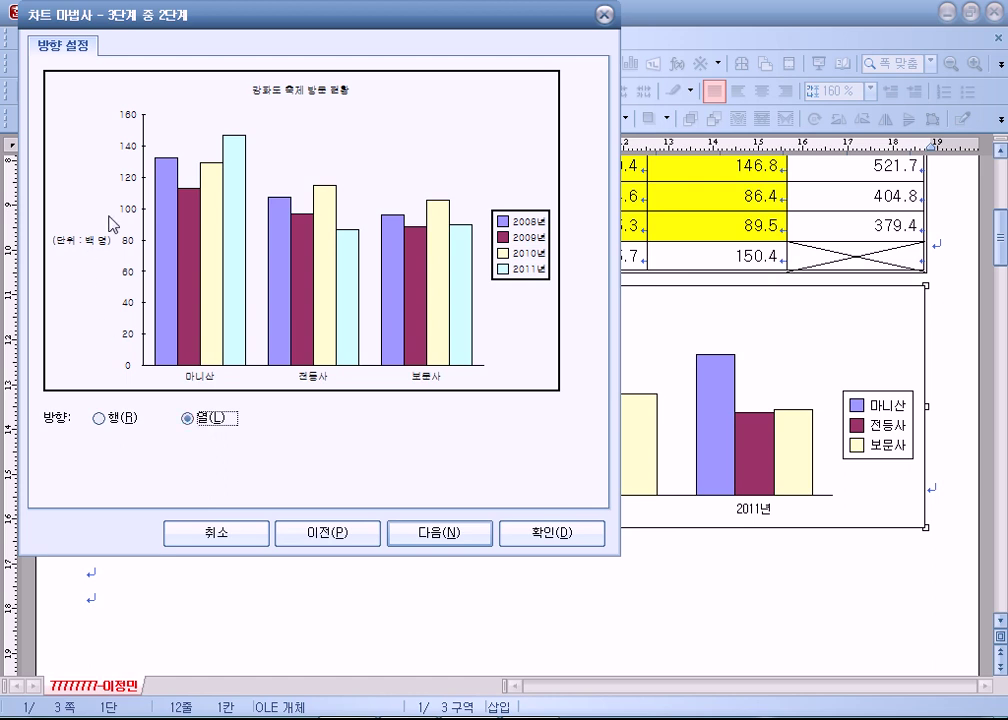
{"action": "left_click", "coordinate": [551, 534]}
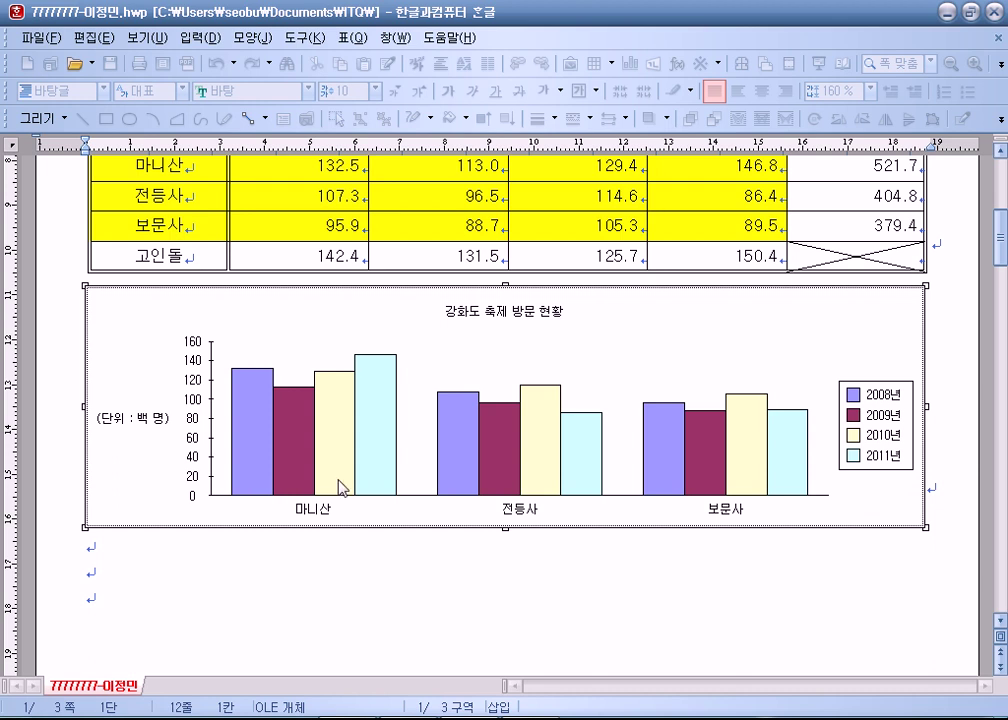
Inspect the chart's title, plot area, legend and unit label, ending with the title selected.
{"action": "left_click", "coordinate": [463, 313]}
{"action": "left_click", "coordinate": [145, 437]}
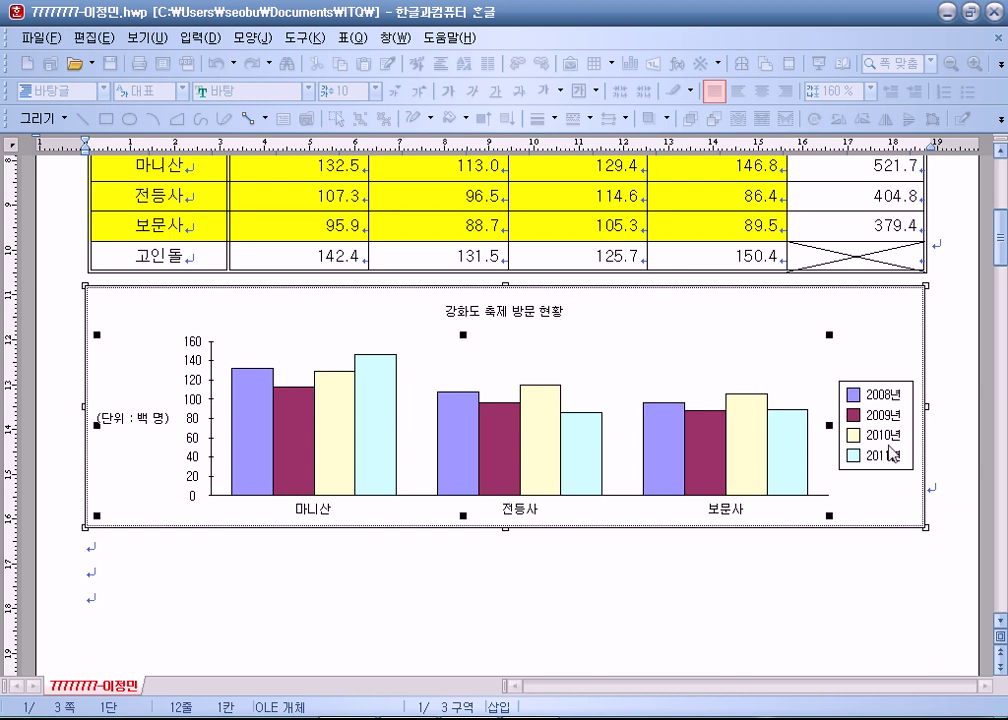
{"action": "left_click", "coordinate": [839, 398]}
{"action": "left_click", "coordinate": [135, 418]}
{"action": "right_click", "coordinate": [150, 318]}
{"action": "left_click", "coordinate": [198, 505]}
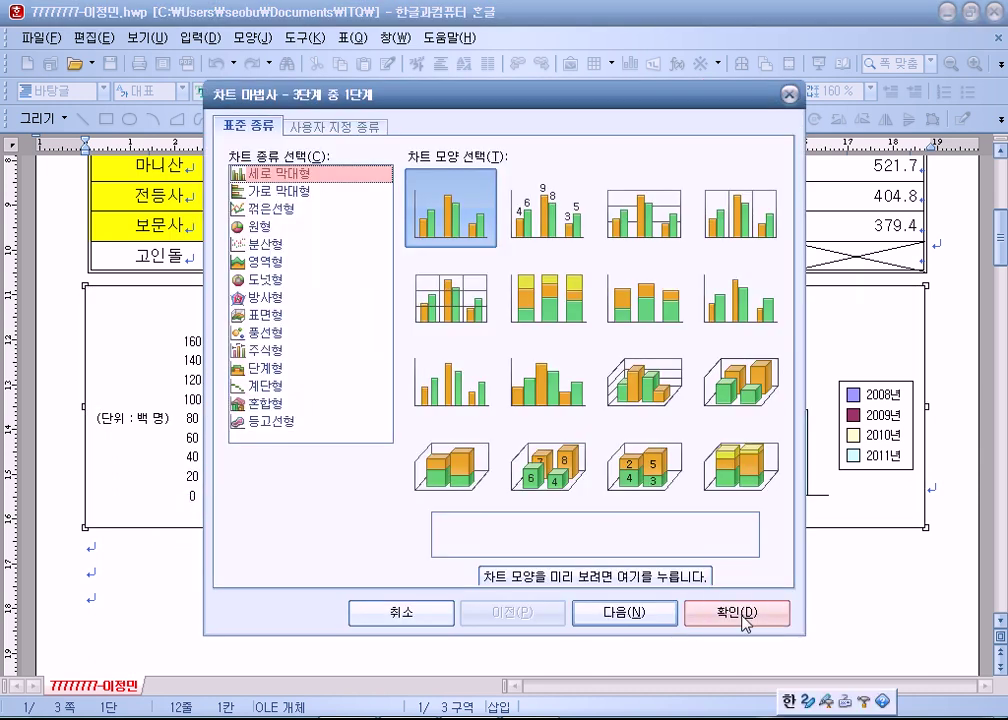
{"action": "left_click", "coordinate": [737, 616]}
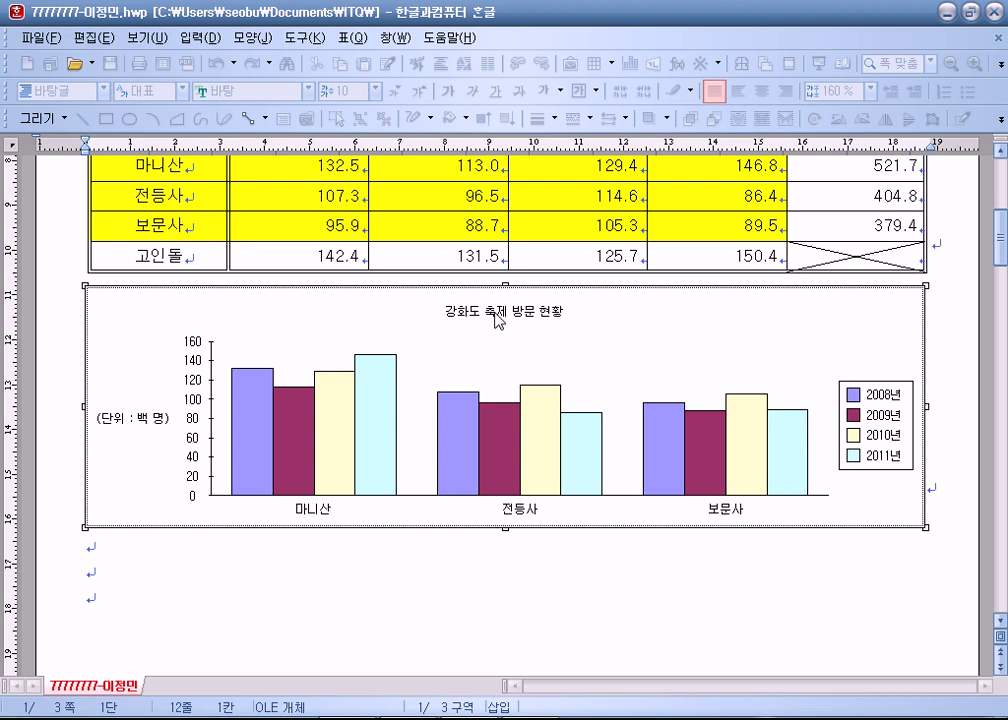
{"action": "left_click", "coordinate": [497, 320]}
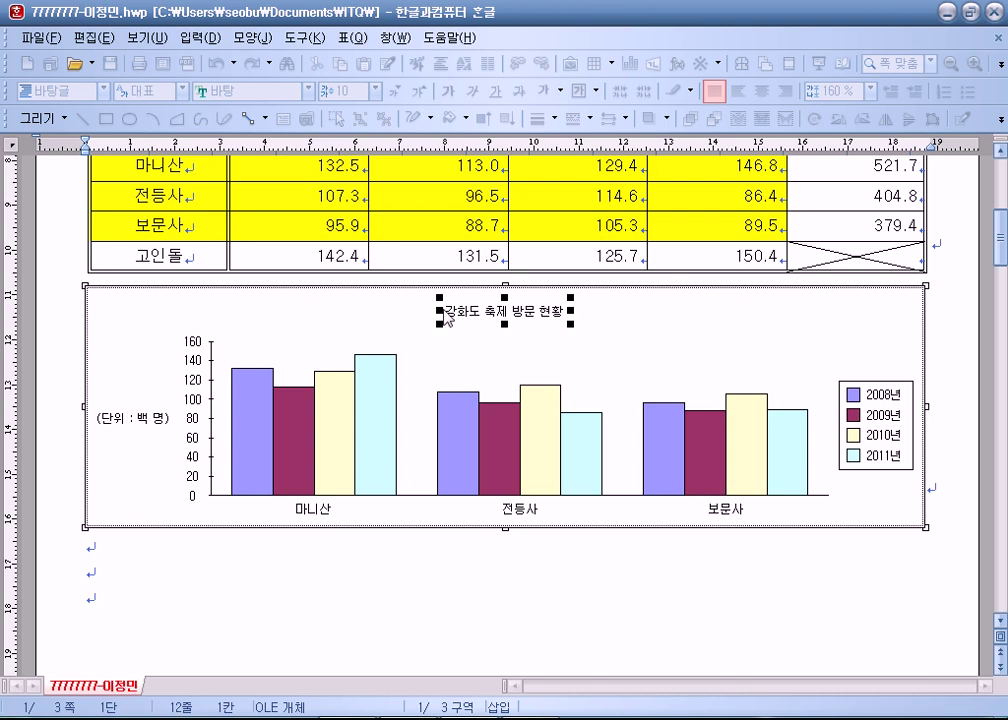
In 제목 모양, set the chart title font to 12 pt bold.
{"action": "left_click", "coordinate": [320, 313]}
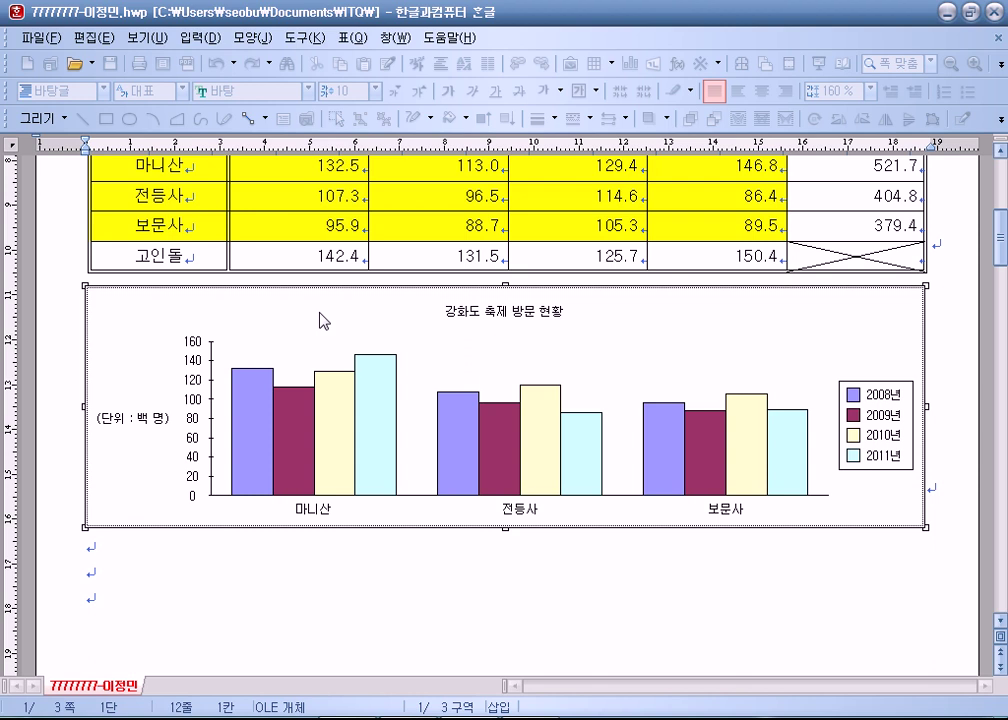
{"action": "double_click", "coordinate": [500, 315]}
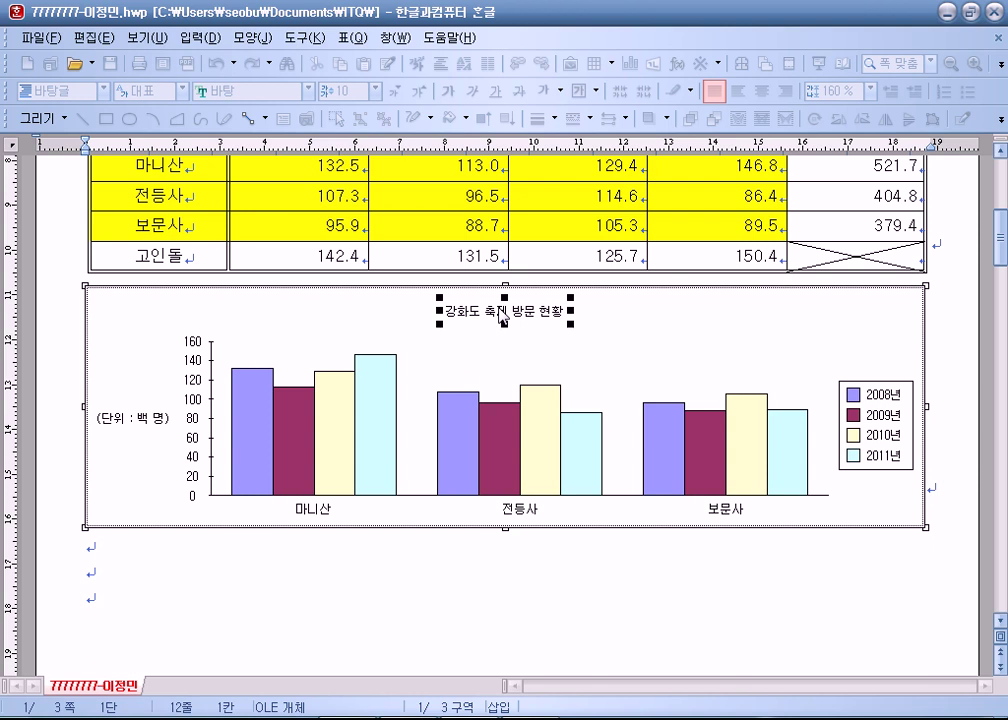
{"action": "left_click", "coordinate": [352, 173]}
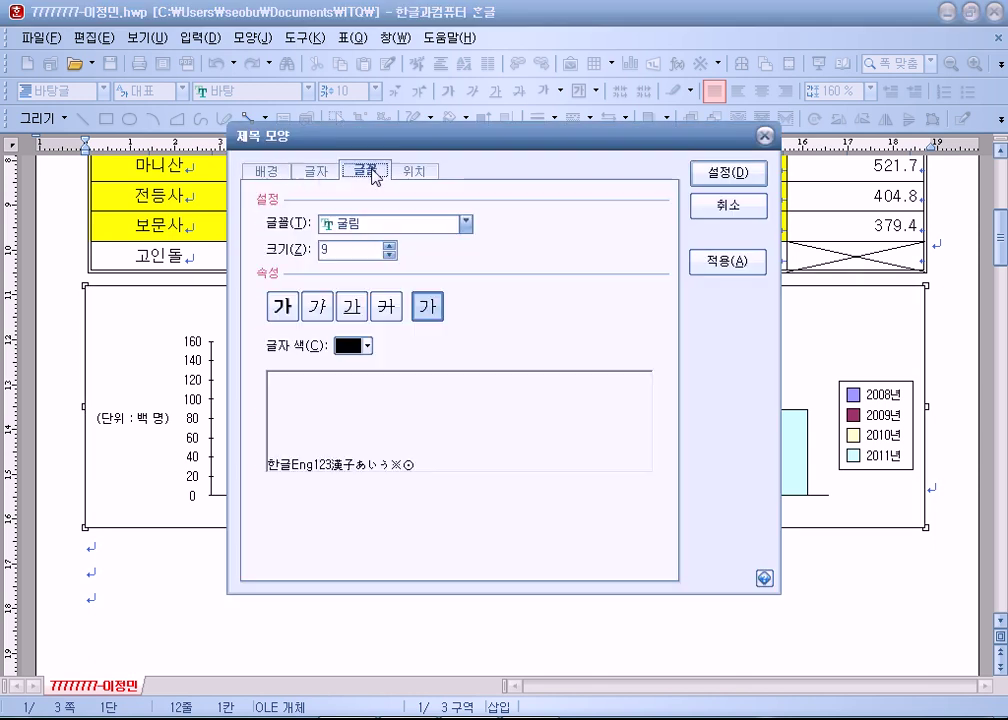
{"action": "left_click", "coordinate": [389, 246]}
{"action": "left_click", "coordinate": [389, 246]}
{"action": "left_click", "coordinate": [389, 246]}
{"action": "left_click", "coordinate": [283, 307]}
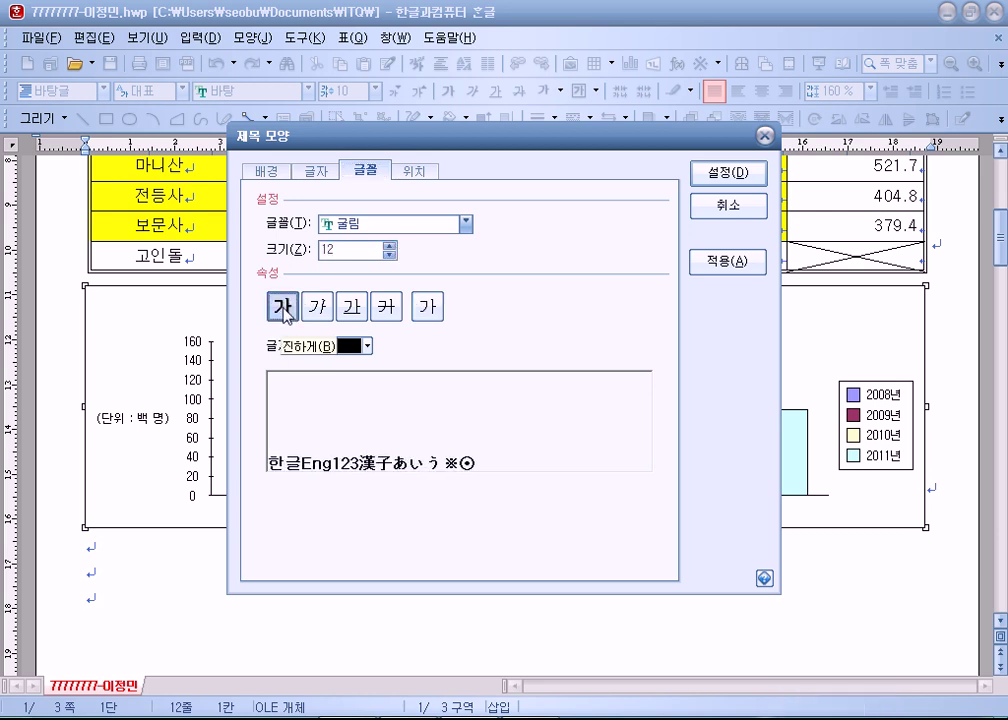
Give the title box a 두 줄로 double-line border with a 2 pt shadow, and apply with 설정.
{"action": "left_click", "coordinate": [266, 171]}
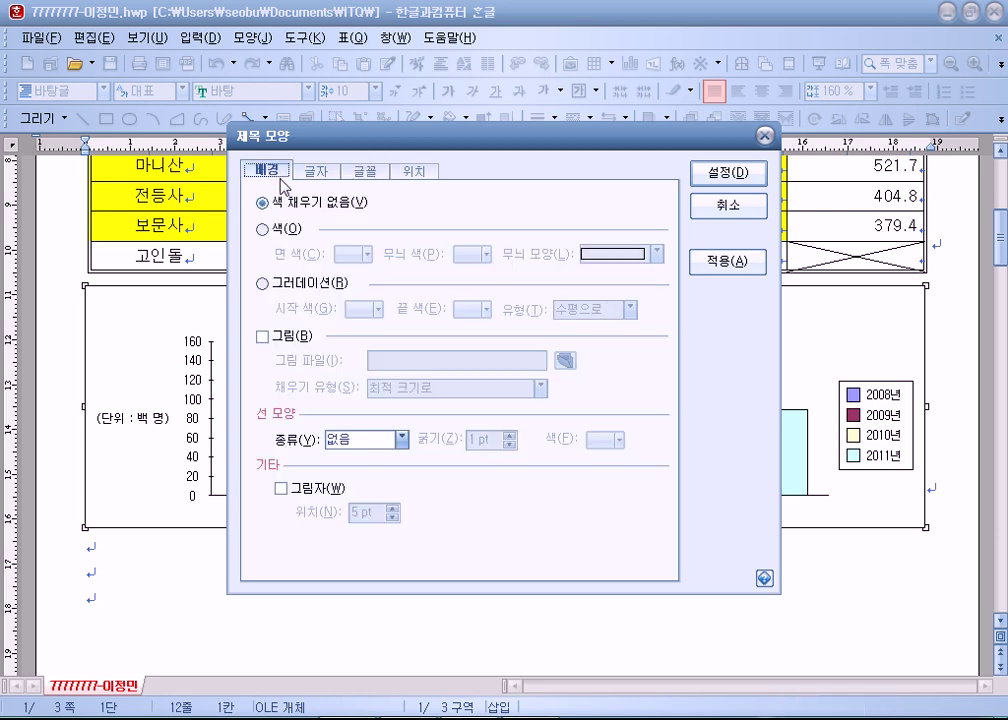
{"action": "left_click", "coordinate": [353, 440]}
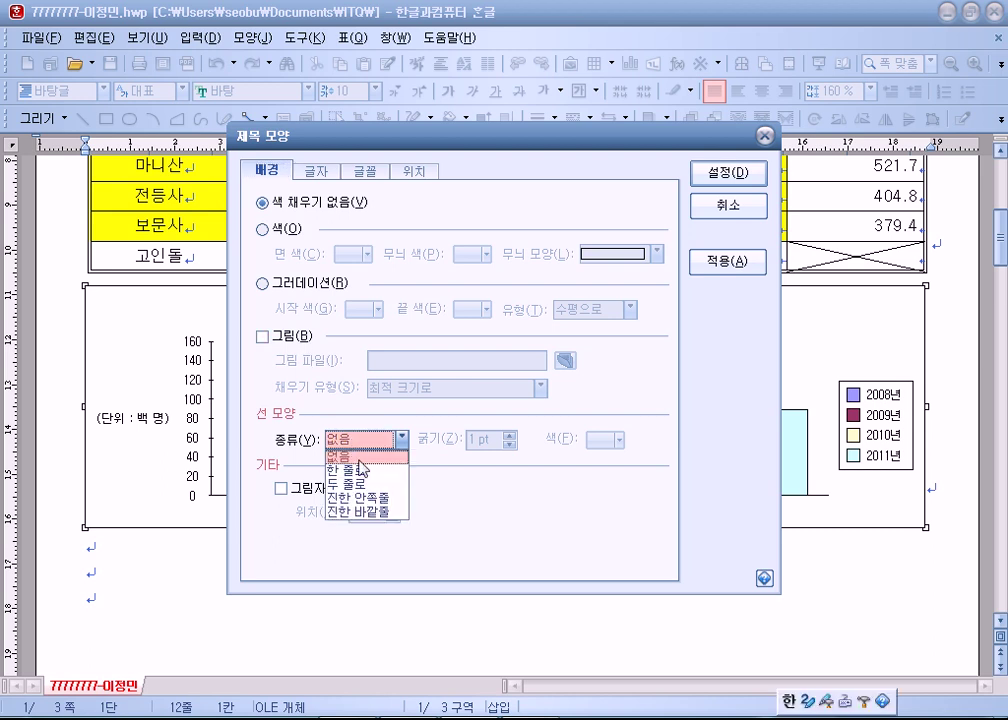
{"action": "left_click", "coordinate": [355, 483]}
{"action": "left_click", "coordinate": [300, 488]}
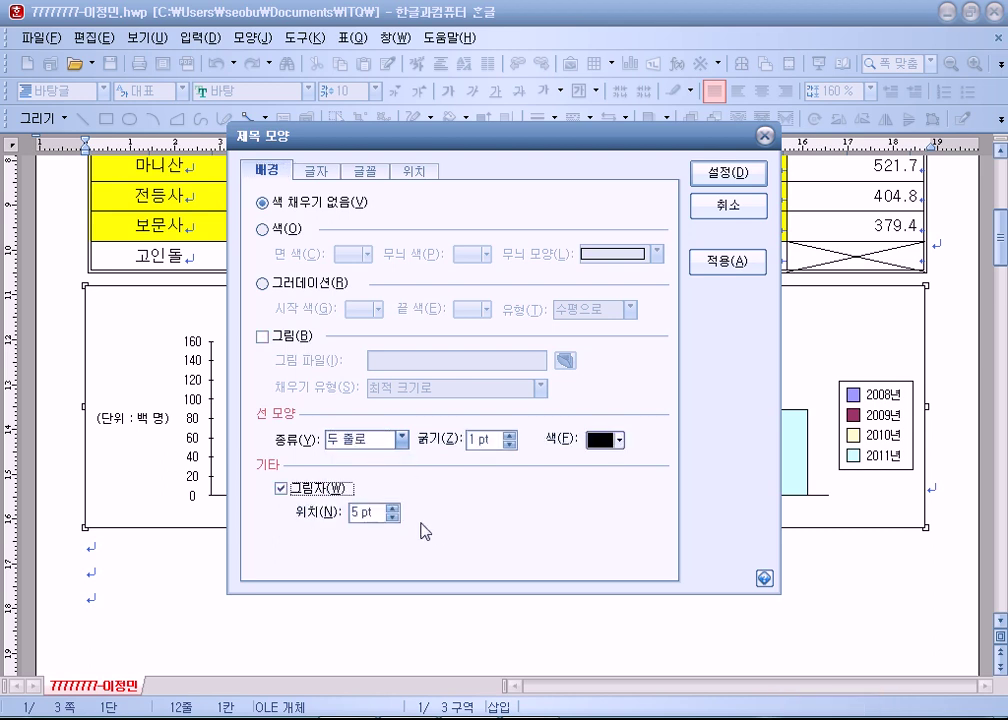
{"action": "left_click", "coordinate": [393, 517]}
{"action": "left_click", "coordinate": [393, 517]}
{"action": "left_click", "coordinate": [393, 517]}
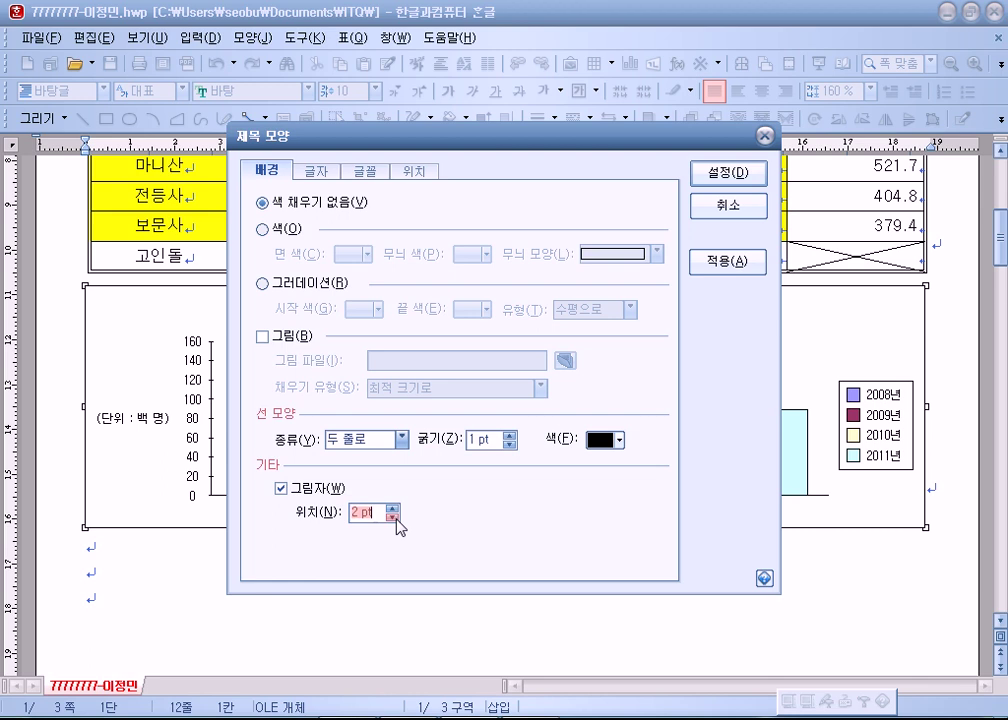
{"action": "left_click", "coordinate": [727, 176]}
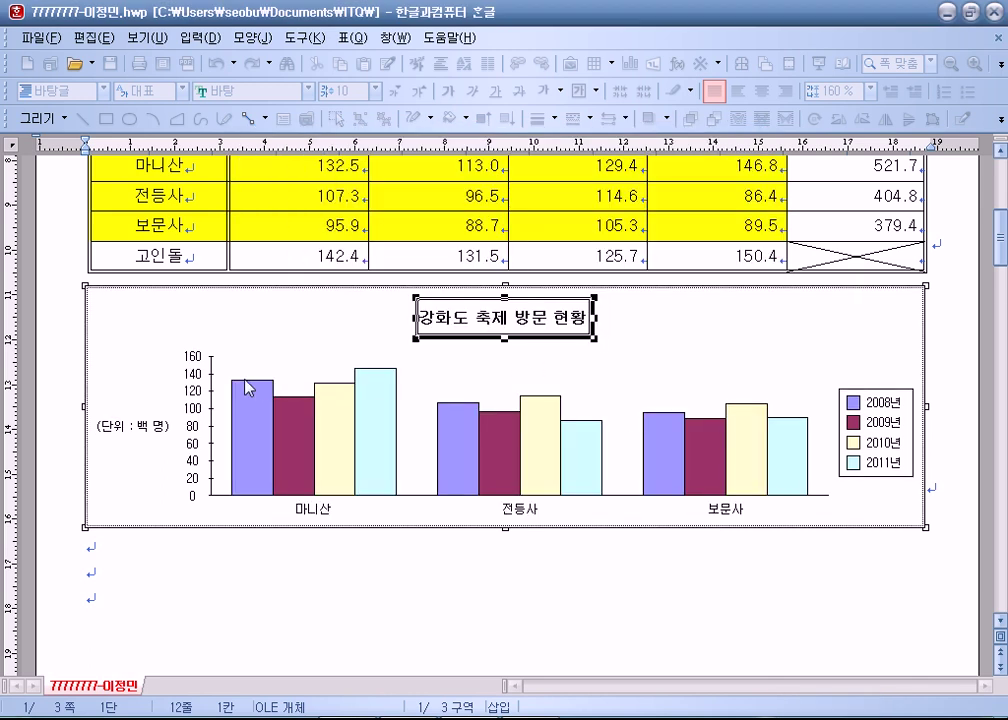
Set the (단위 : 백 명) axis title to size 10 and reapply the value-axis label font settings.
{"action": "double_click", "coordinate": [138, 432]}
{"action": "left_click", "coordinate": [366, 170]}
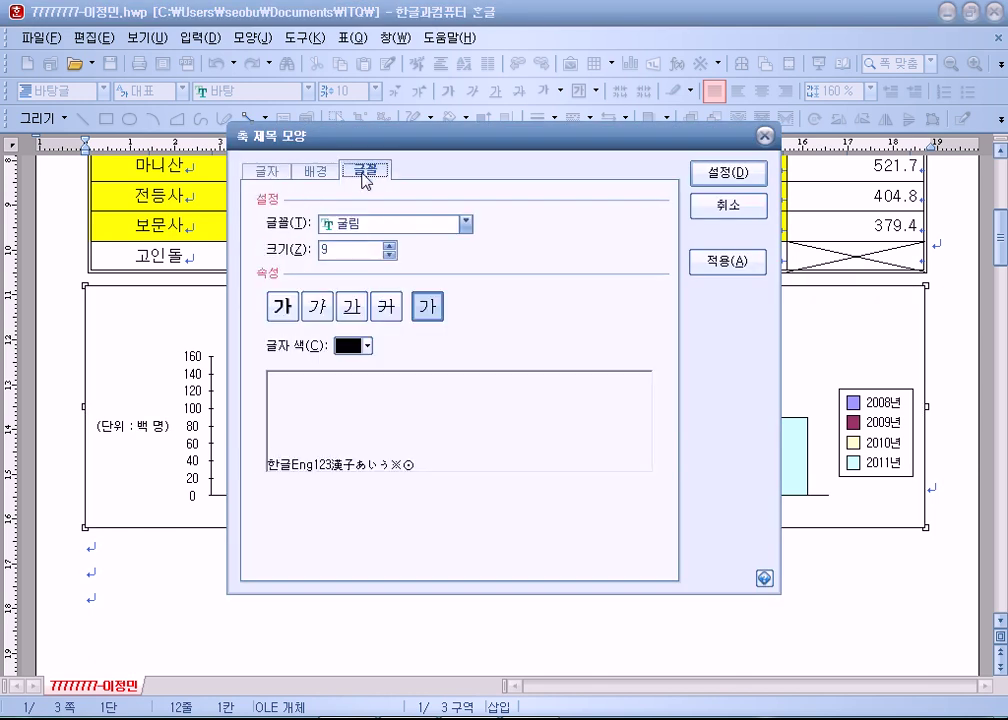
{"action": "left_click", "coordinate": [389, 245]}
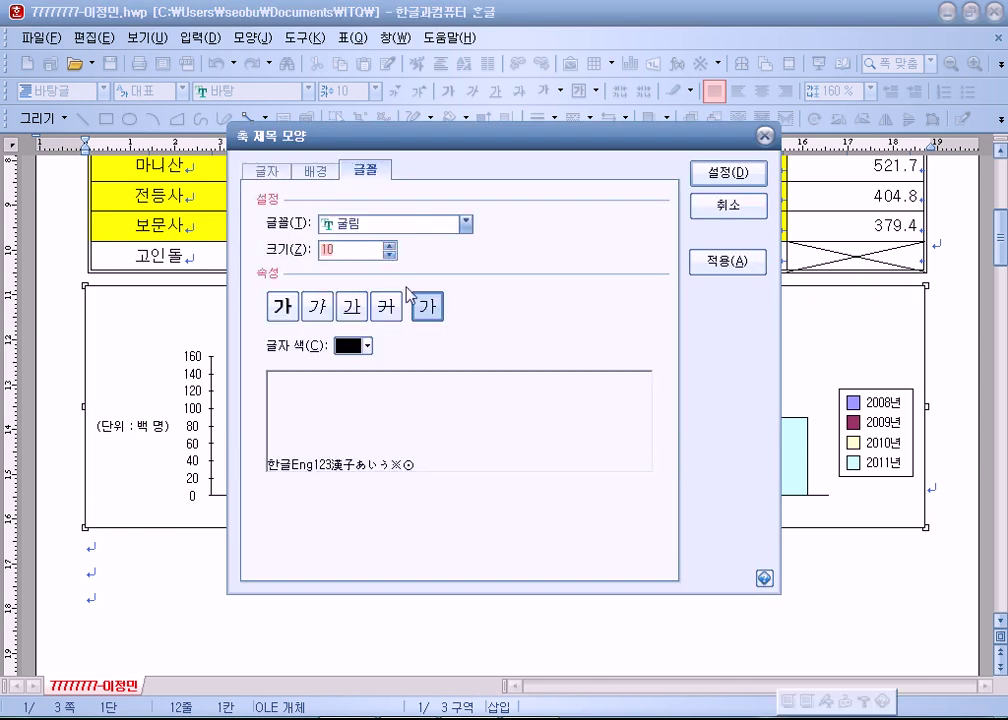
{"action": "left_click", "coordinate": [728, 172]}
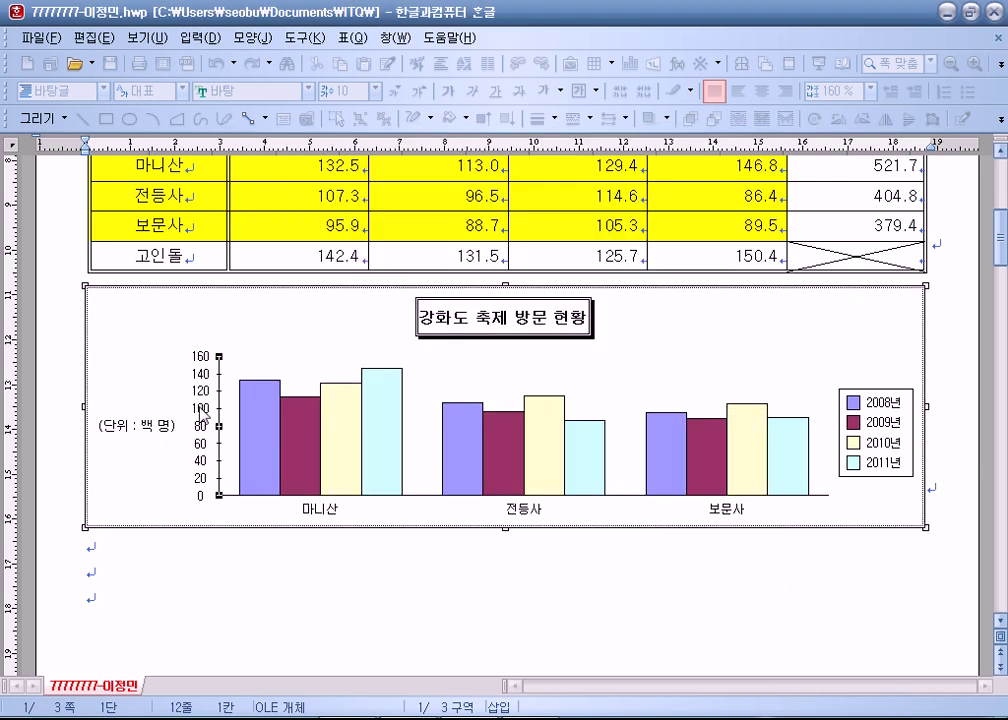
{"action": "double_click", "coordinate": [233, 376]}
{"action": "left_click", "coordinate": [366, 170]}
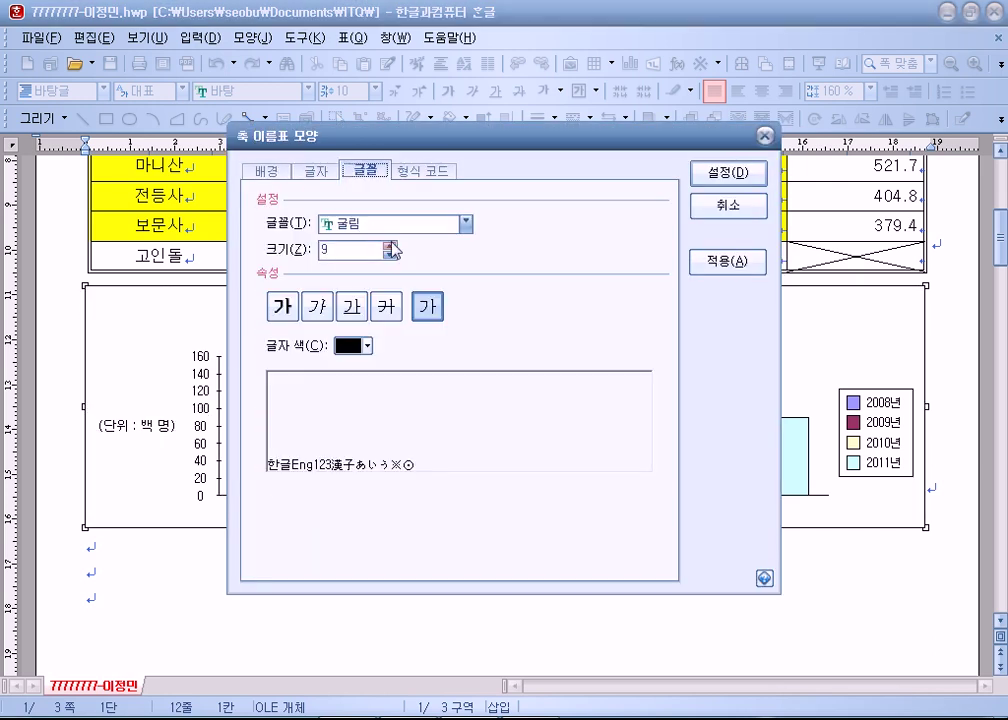
{"action": "left_click", "coordinate": [712, 178]}
Change the legend font size to 10.
{"action": "double_click", "coordinate": [848, 405]}
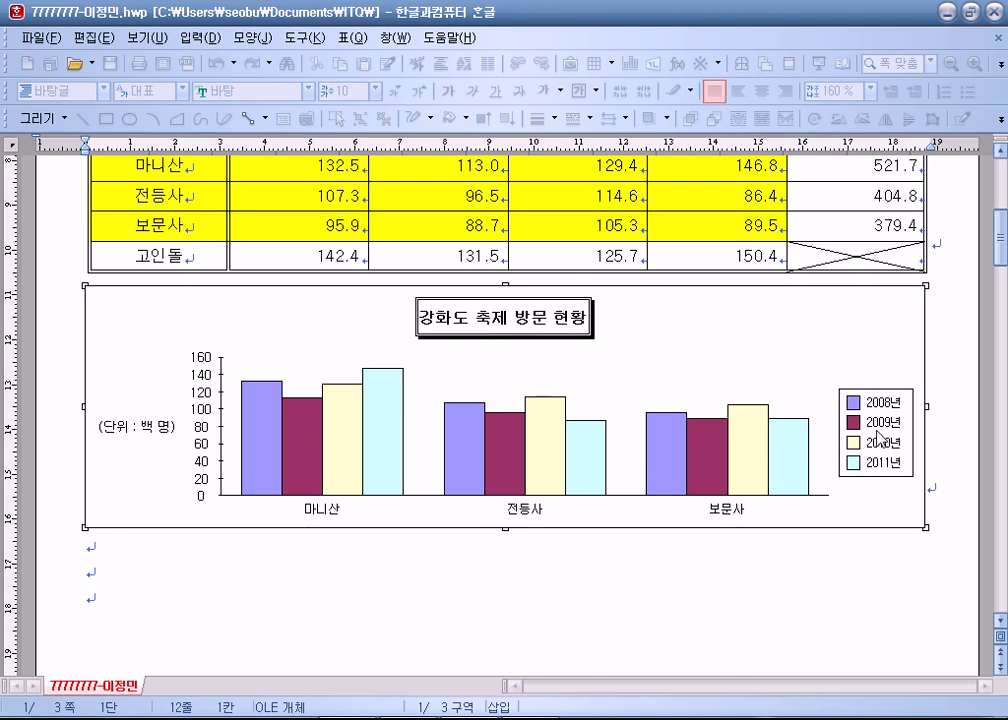
{"action": "left_click", "coordinate": [316, 170]}
{"action": "double_click", "coordinate": [344, 250]}
{"action": "type", "text": "10"}
{"action": "left_click", "coordinate": [728, 172]}
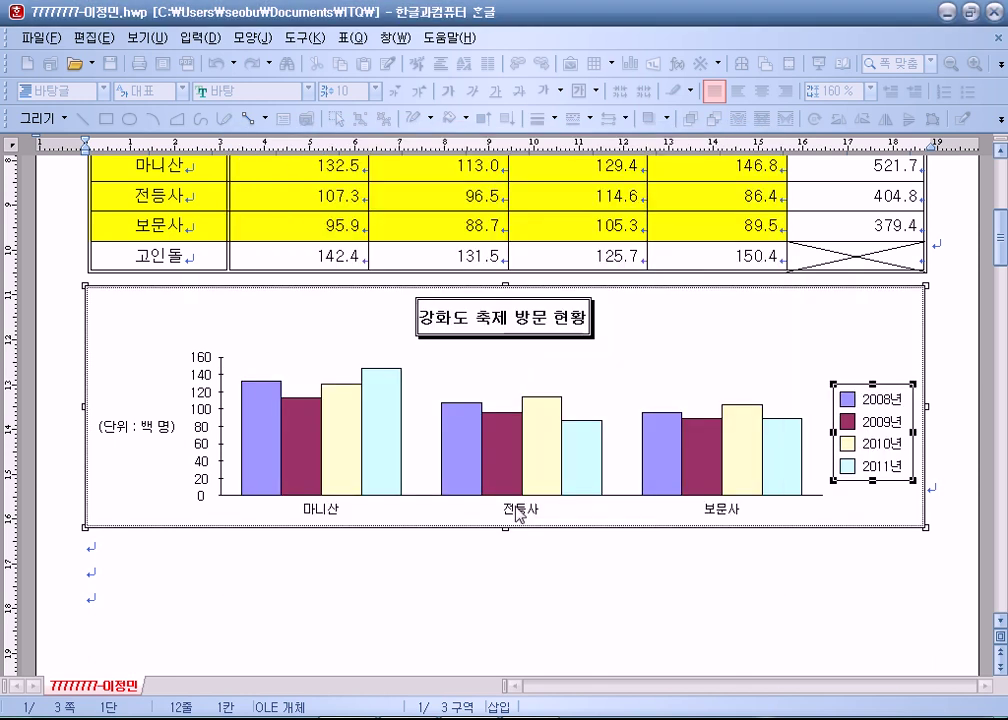
Set the category axis labels' font size to 10 in 축 이름표 모양.
{"action": "double_click", "coordinate": [516, 511]}
{"action": "left_click", "coordinate": [366, 170]}
{"action": "double_click", "coordinate": [344, 250]}
{"action": "type", "text": "10"}
{"action": "left_click", "coordinate": [728, 172]}
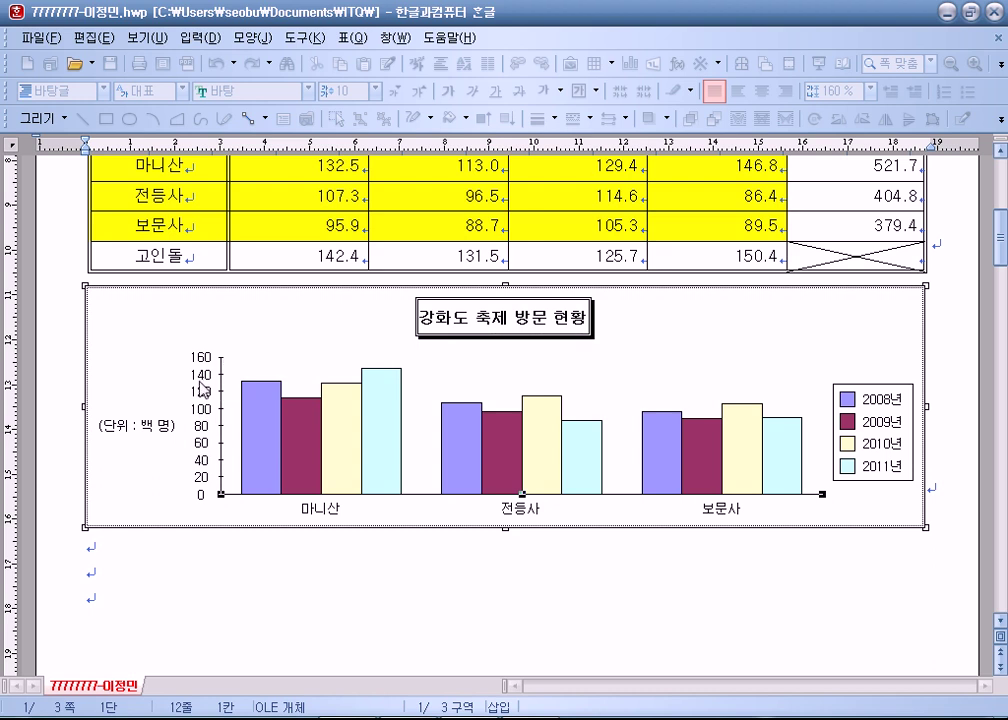
Choose the 값 (Y) 축 for formatting from the chart's 축 shortcut menu.
{"action": "right_click", "coordinate": [203, 389]}
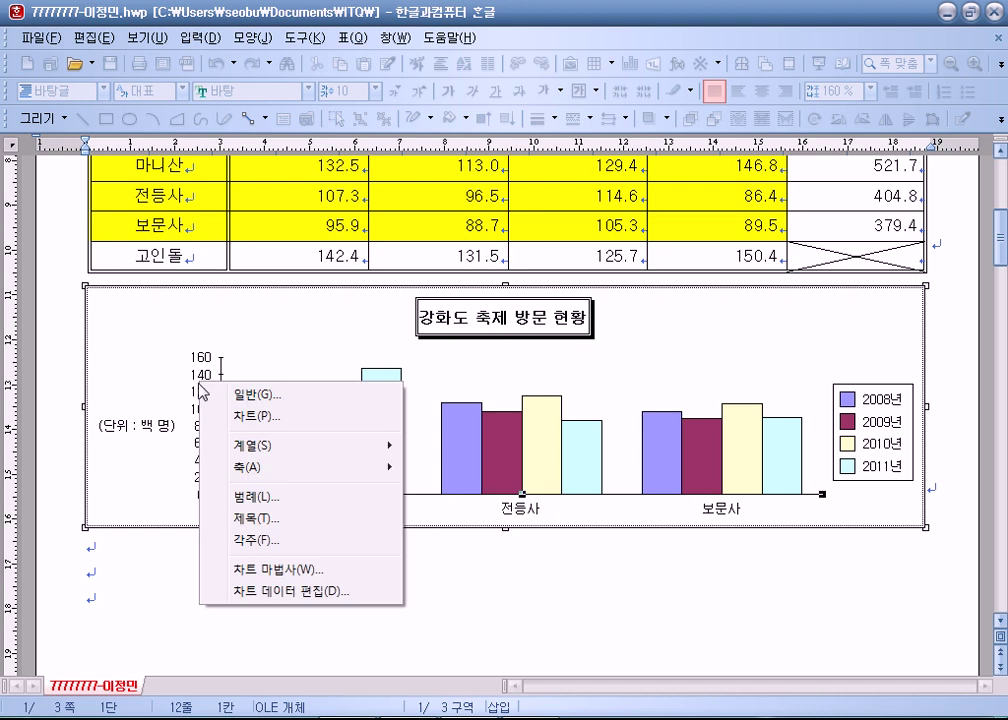
{"action": "mouse_move", "coordinate": [220, 467]}
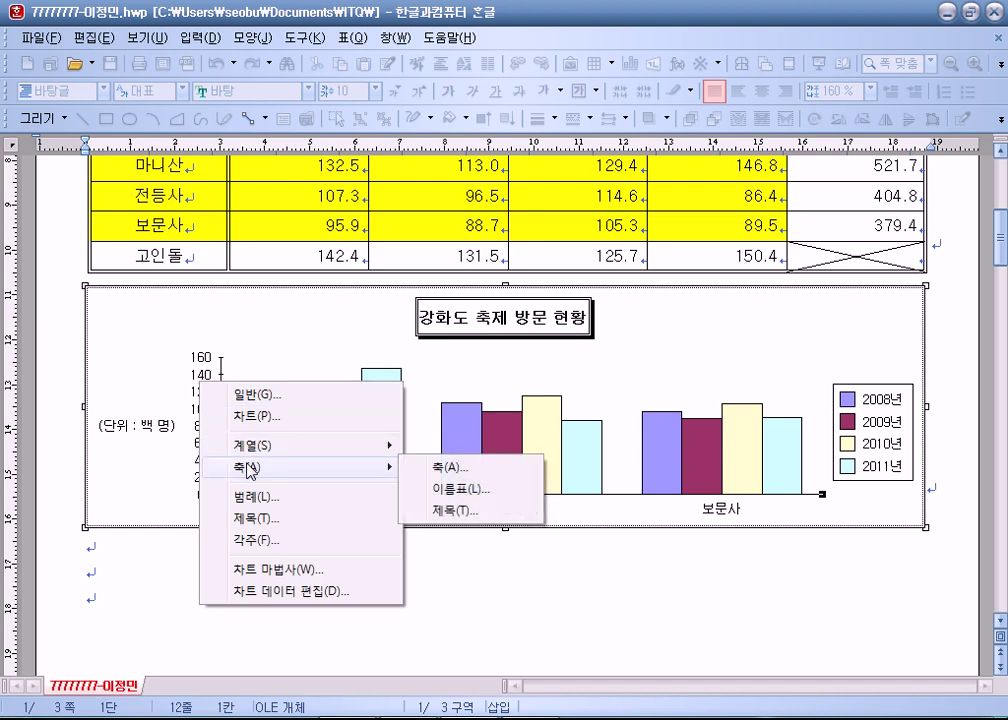
{"action": "left_click", "coordinate": [449, 474]}
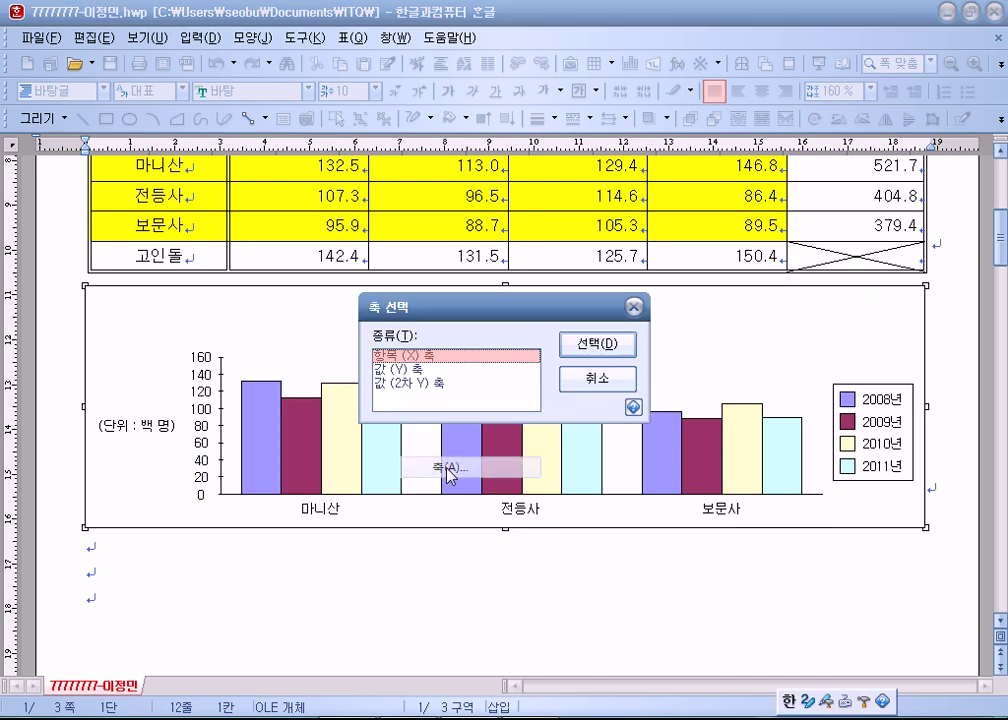
{"action": "left_click", "coordinate": [400, 369]}
{"action": "left_click", "coordinate": [606, 346]}
{"action": "left_click_drag", "start_coordinate": [288, 188], "coordinate": [288, 137]}
Turn off automatic scaling, set 최댓값 to 150, and reduce the 큰 눈금선 count.
{"action": "left_click", "coordinate": [334, 172]}
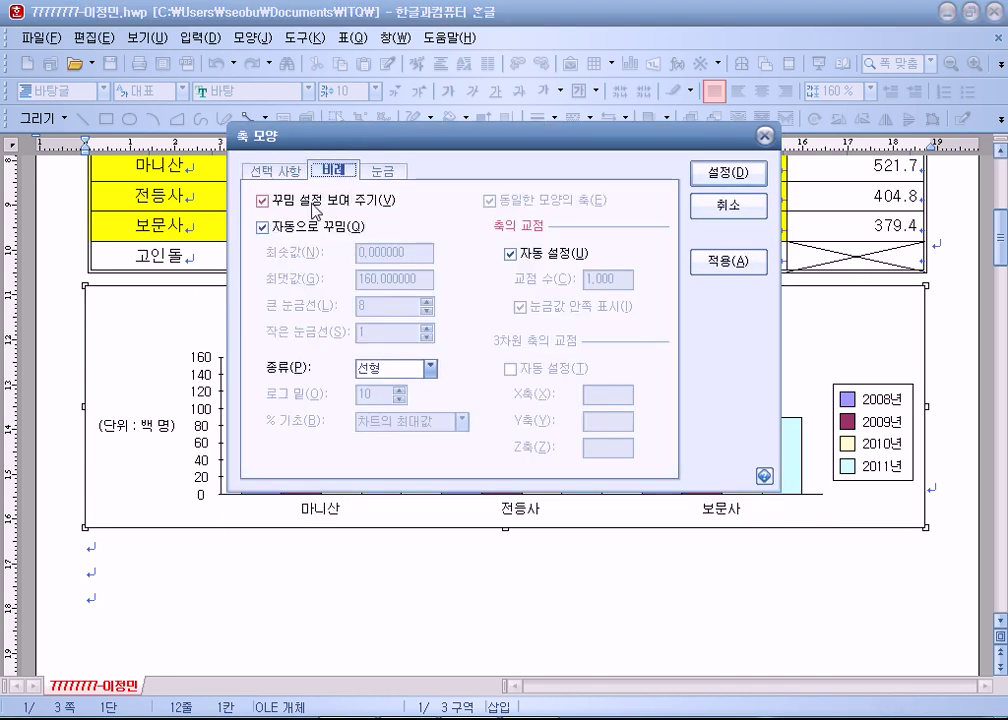
{"action": "left_click", "coordinate": [328, 230]}
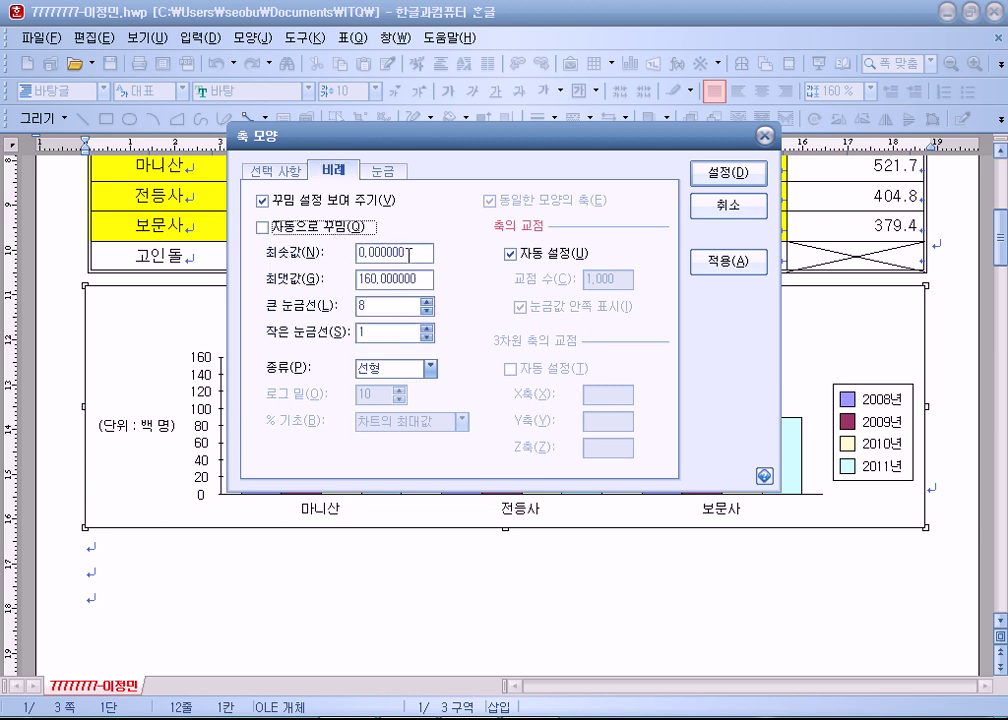
{"action": "left_click_drag", "start_coordinate": [423, 278], "coordinate": [277, 282]}
{"action": "type", "text": "150"}
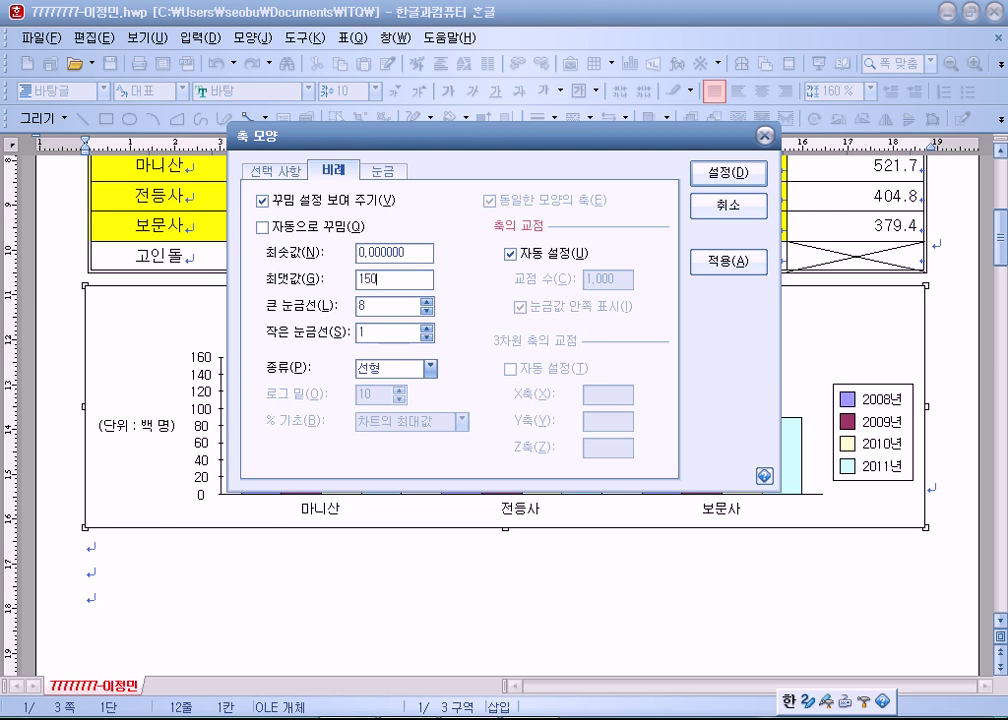
{"action": "left_click", "coordinate": [427, 311]}
{"action": "left_click", "coordinate": [427, 311]}
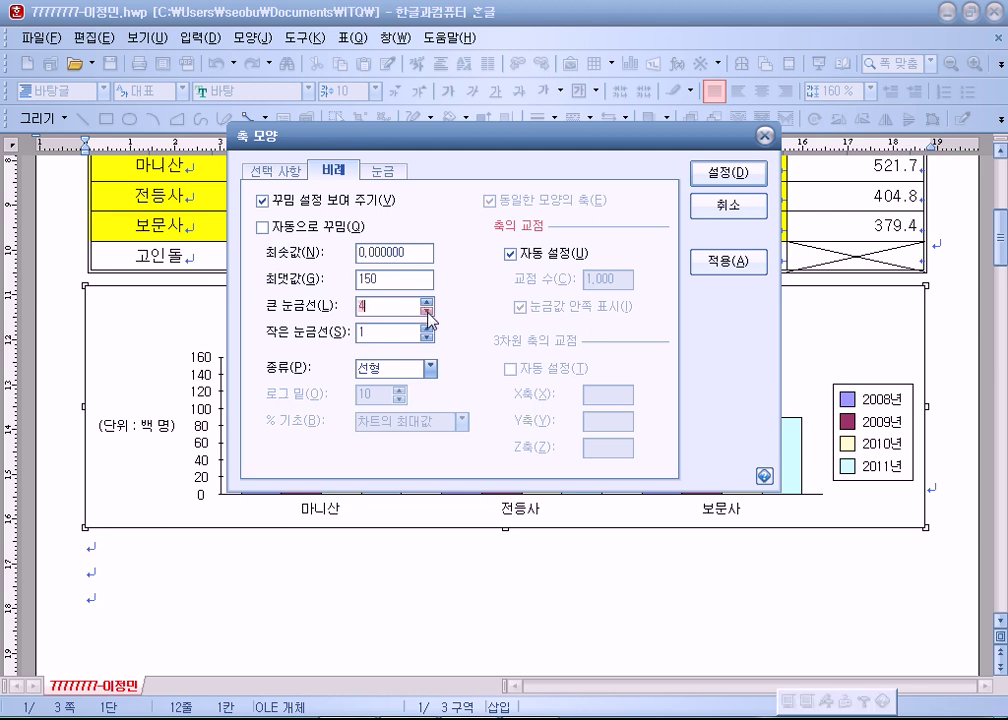
{"action": "left_click", "coordinate": [725, 175]}
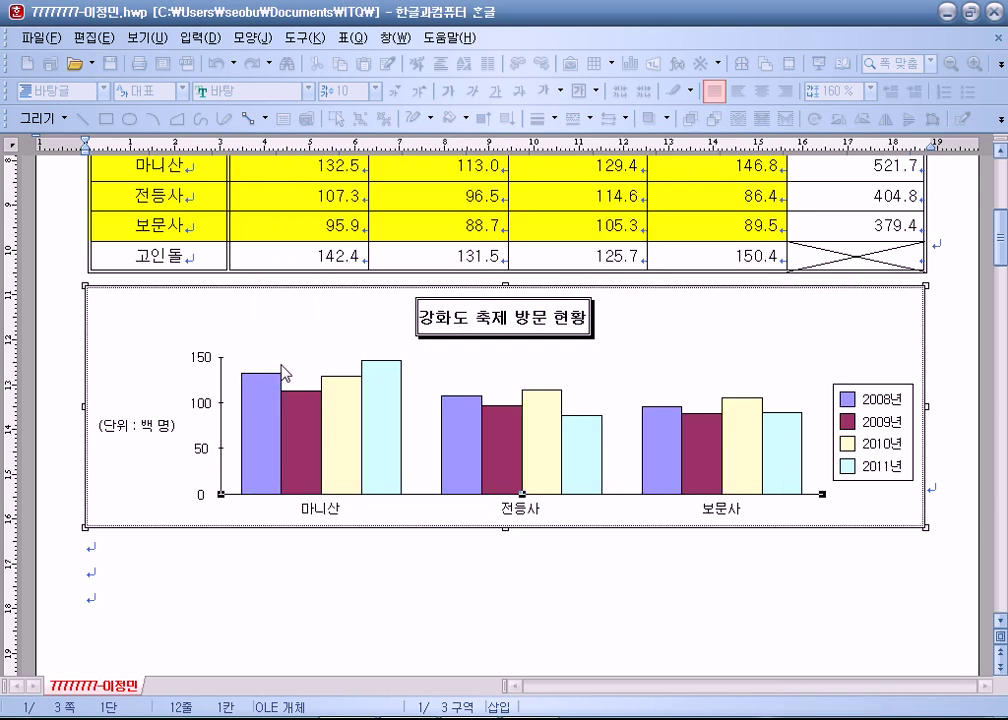
{"action": "left_click", "coordinate": [139, 321]}
{"action": "left_click", "coordinate": [191, 547]}
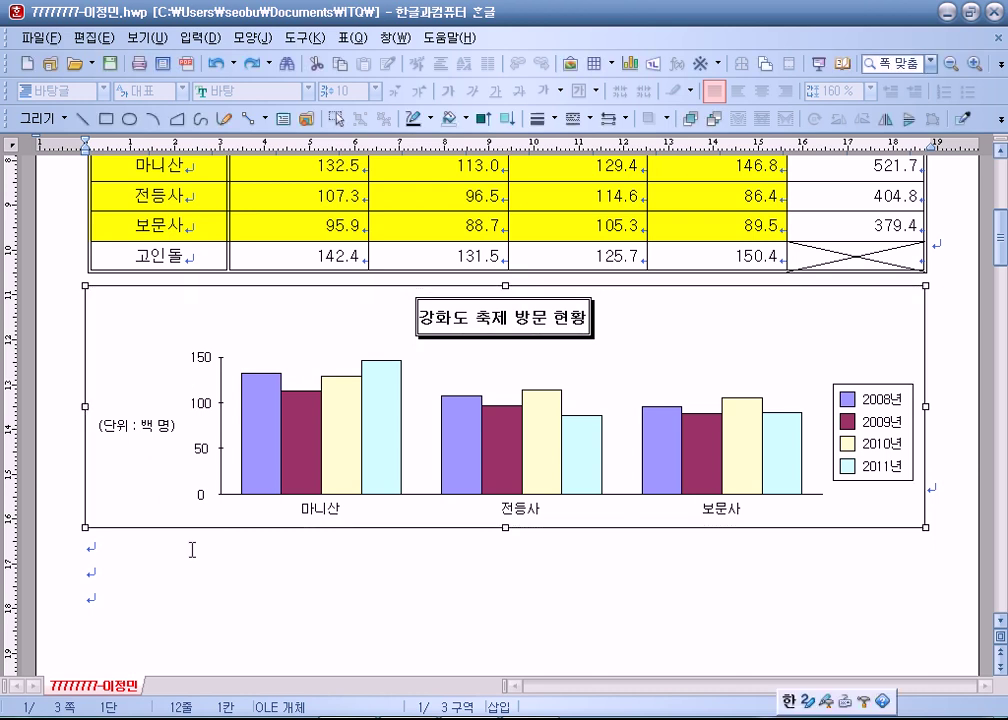
{"action": "double_click", "coordinate": [187, 322]}
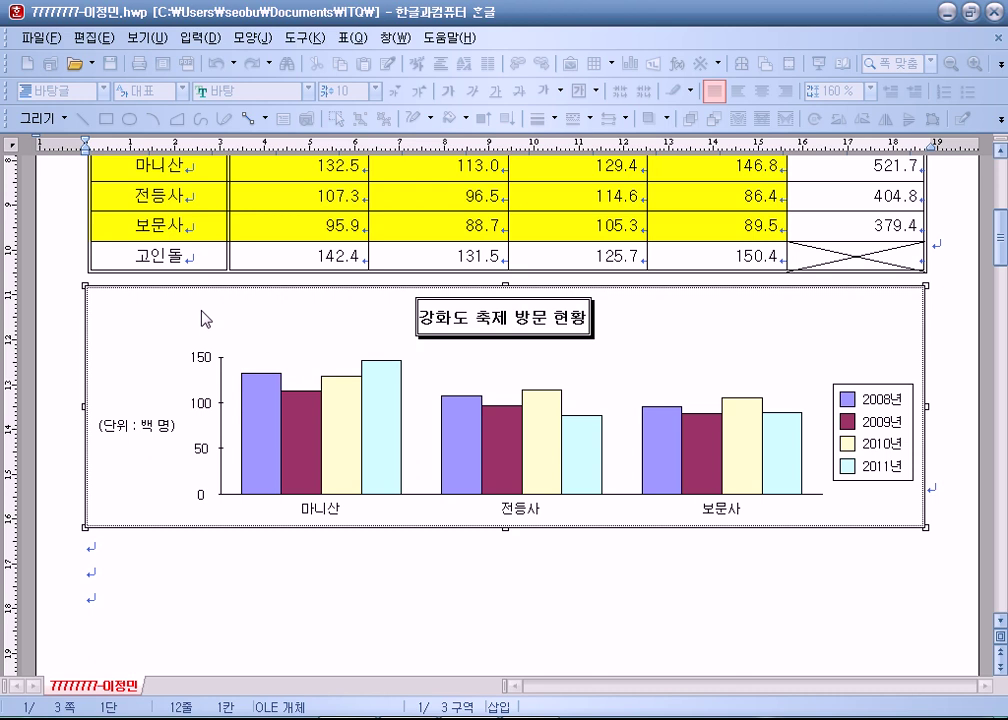
{"action": "left_click", "coordinate": [185, 540]}
{"action": "left_click", "coordinate": [128, 547]}
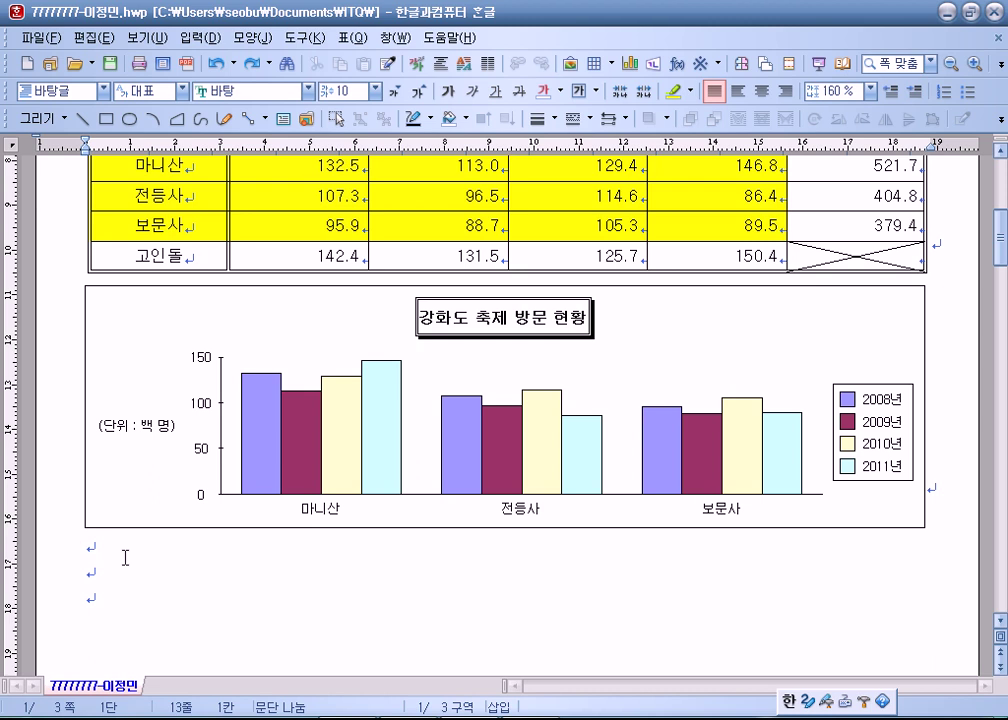
{"action": "left_click", "coordinate": [510, 341]}
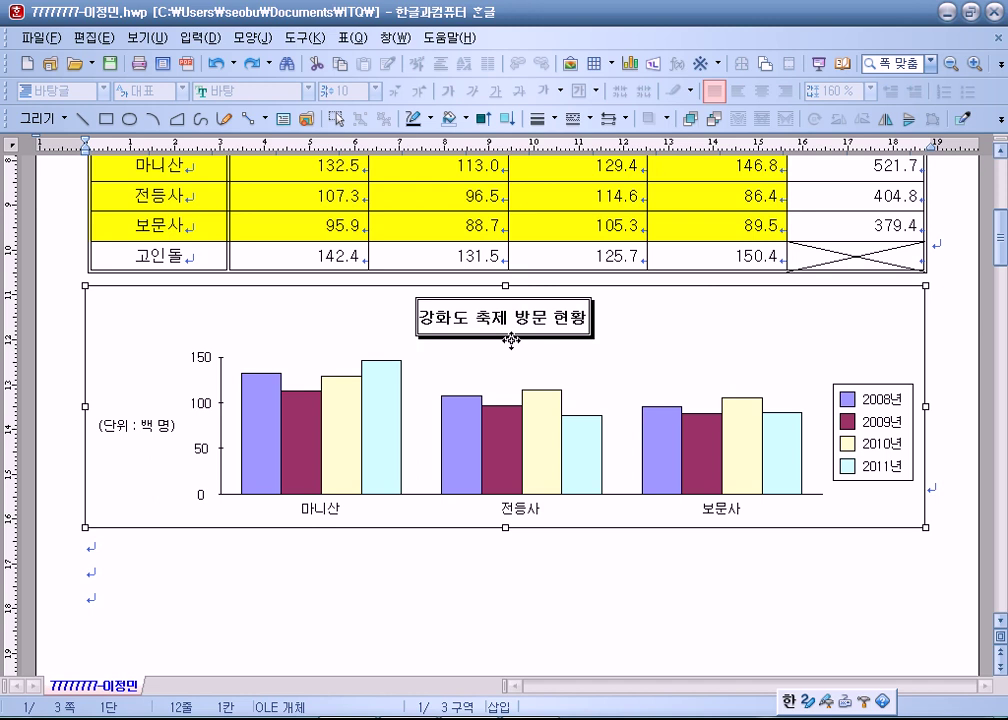
Widen the 강화도 축제 방문 현황 title box and centre it above the bars.
{"action": "double_click", "coordinate": [610, 371]}
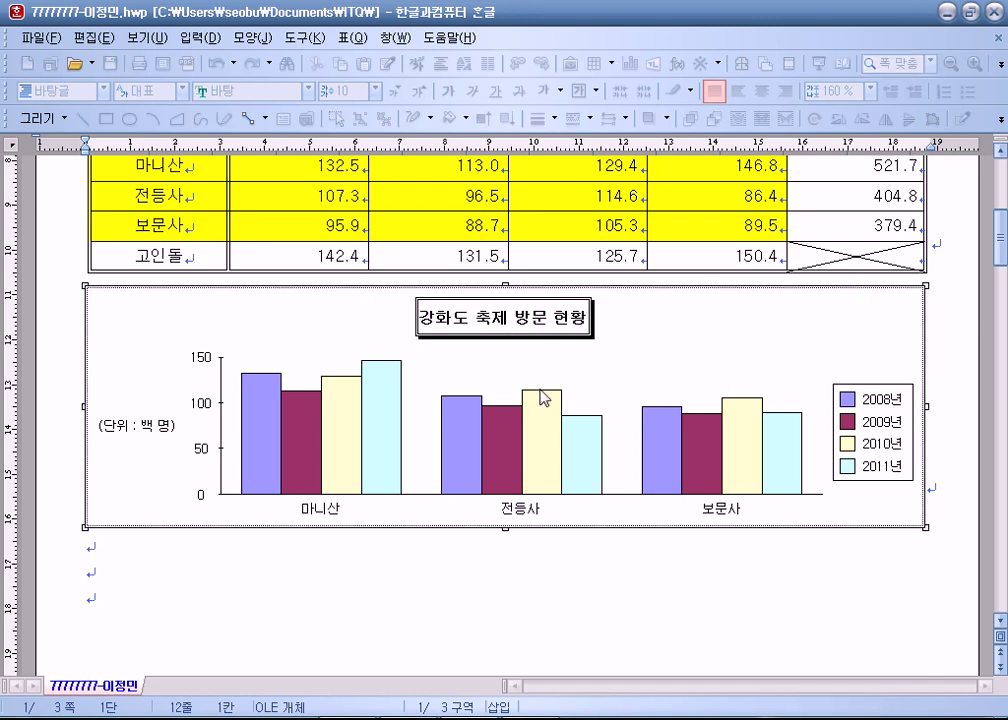
{"action": "left_click", "coordinate": [539, 340]}
{"action": "left_click_drag", "start_coordinate": [539, 340], "coordinate": [413, 340]}
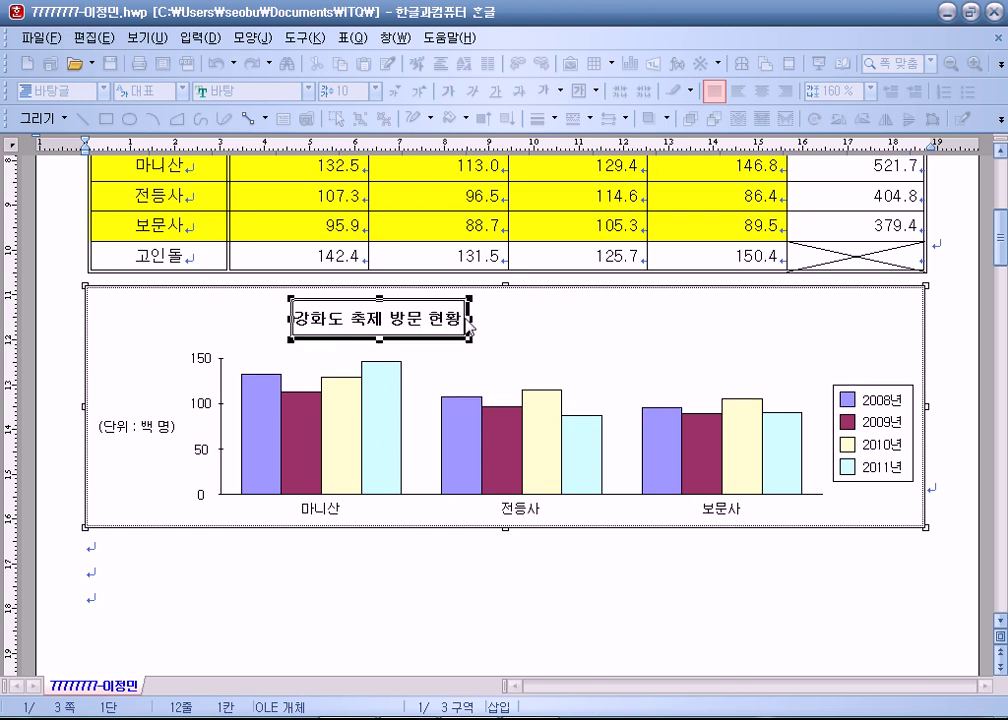
{"action": "left_click_drag", "start_coordinate": [470, 318], "coordinate": [526, 318]}
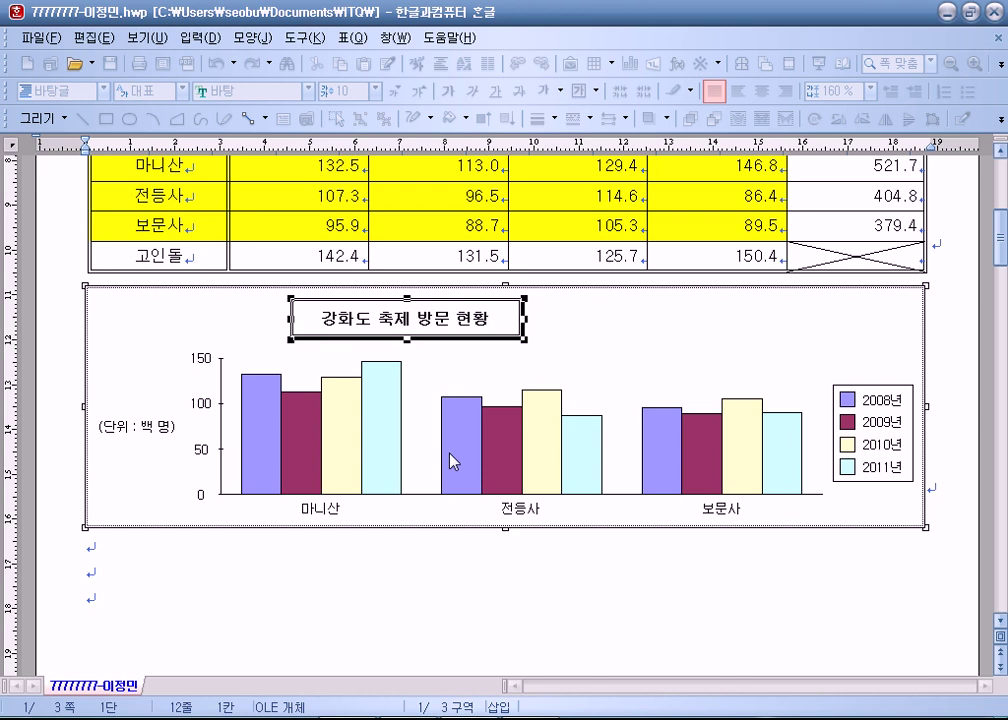
{"action": "left_click_drag", "start_coordinate": [510, 340], "coordinate": [785, 338]}
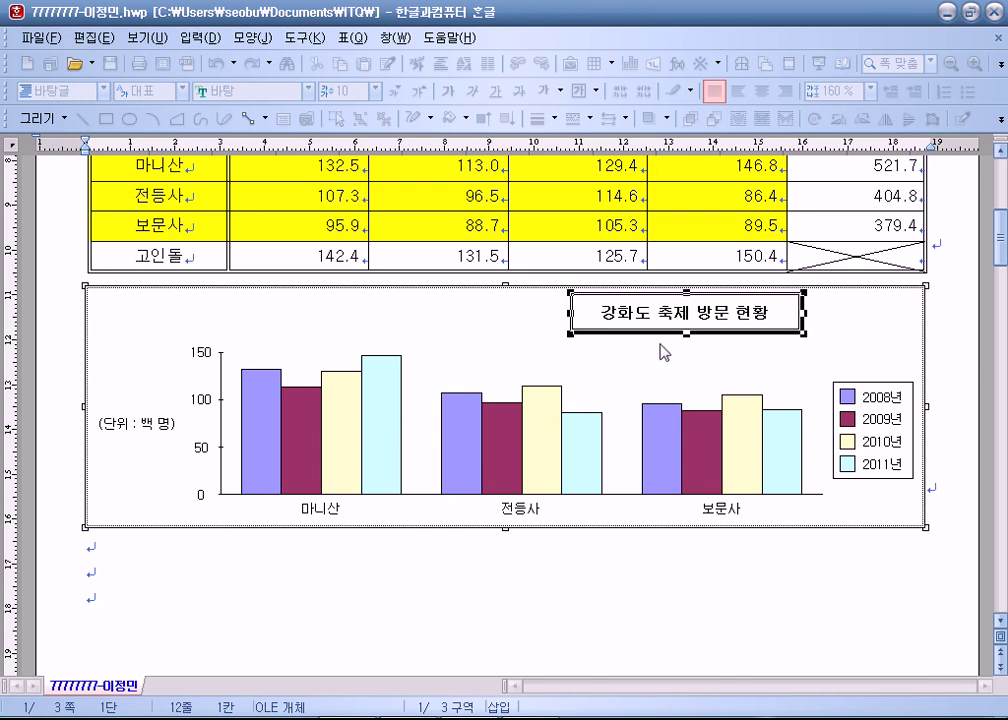
{"action": "left_click_drag", "start_coordinate": [652, 337], "coordinate": [531, 349]}
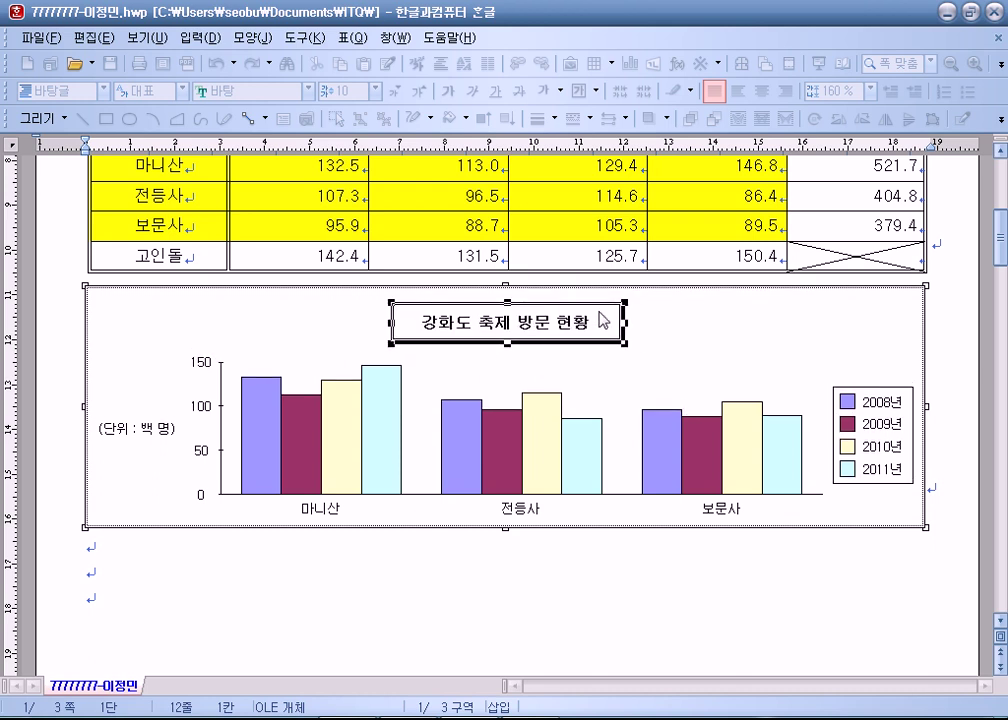
{"action": "left_click_drag", "start_coordinate": [625, 322], "coordinate": [576, 321]}
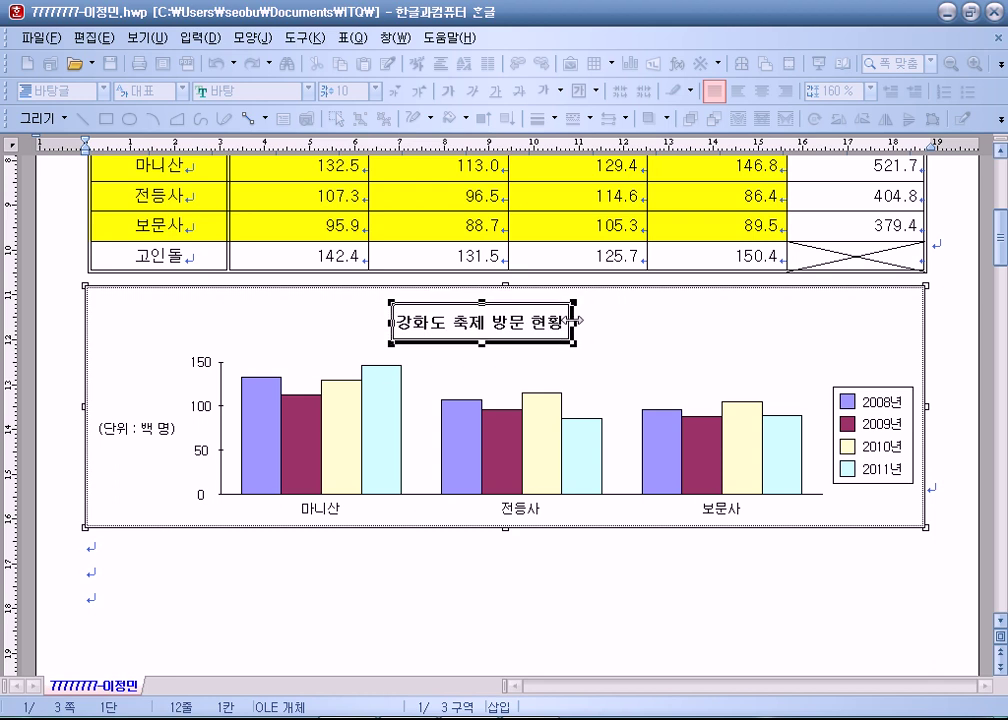
{"action": "left_click_drag", "start_coordinate": [576, 320], "coordinate": [613, 320]}
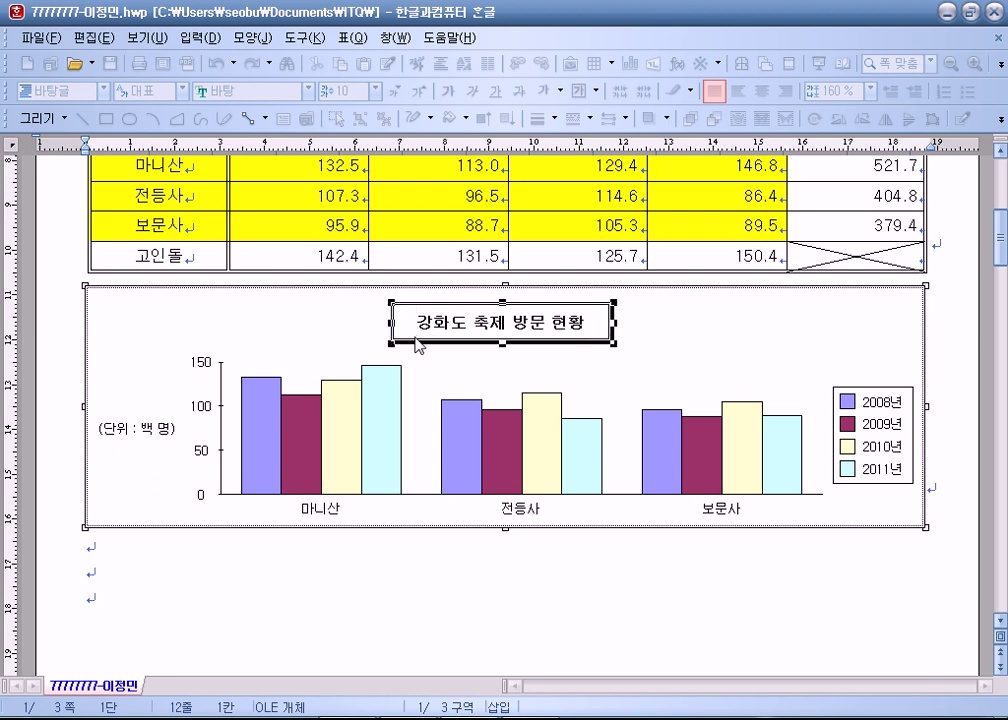
{"action": "left_click_drag", "start_coordinate": [425, 343], "coordinate": [427, 333]}
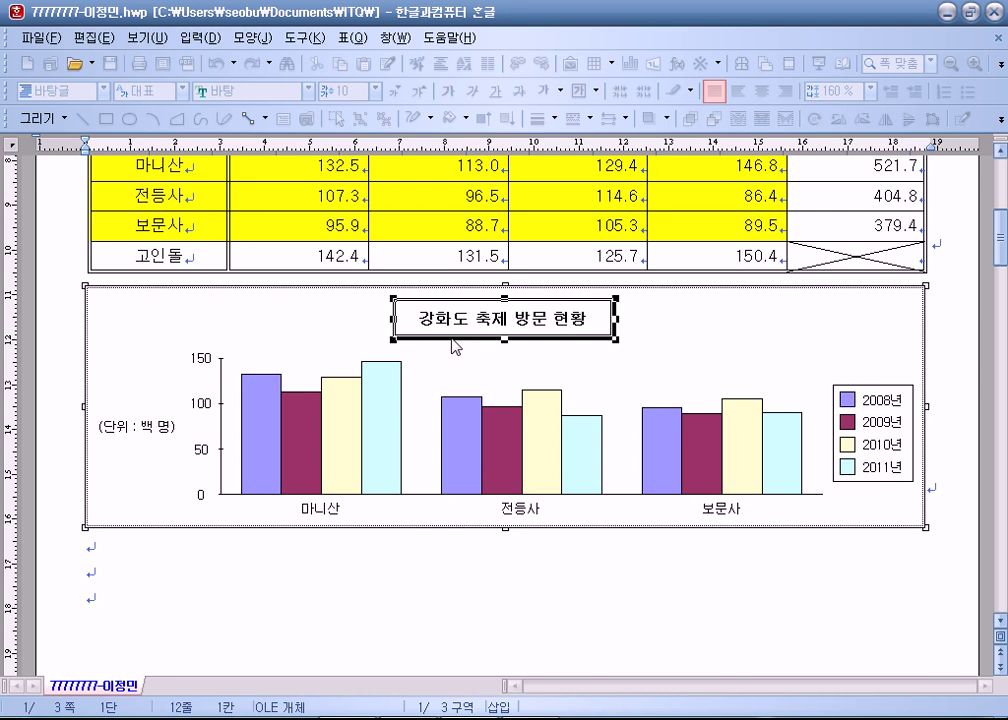
Leave chart editing, then restore the accidentally deleted chart with Ctrl+Z.
{"action": "left_click", "coordinate": [299, 594]}
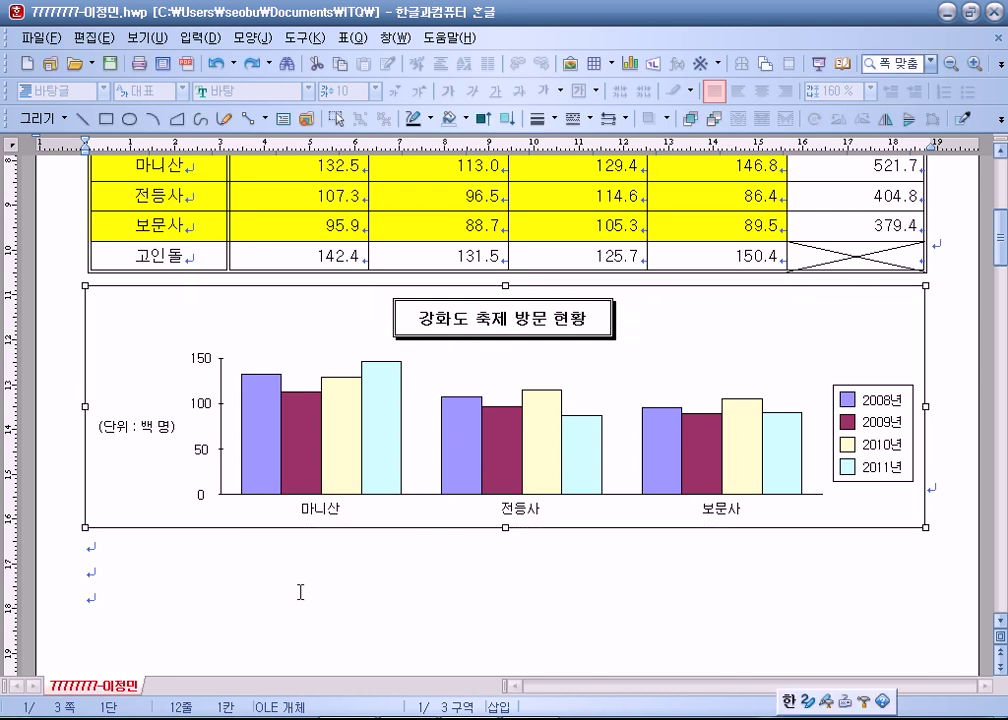
{"action": "left_click", "coordinate": [104, 374]}
{"action": "key", "text": "Delete"}
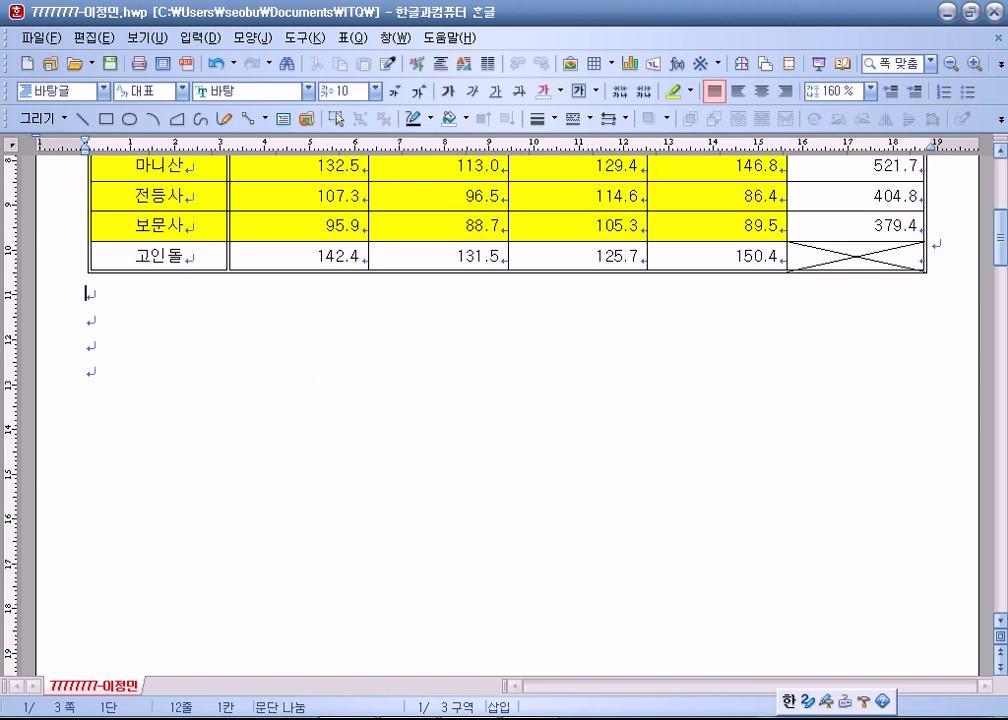
{"action": "key", "text": "ctrl+z"}
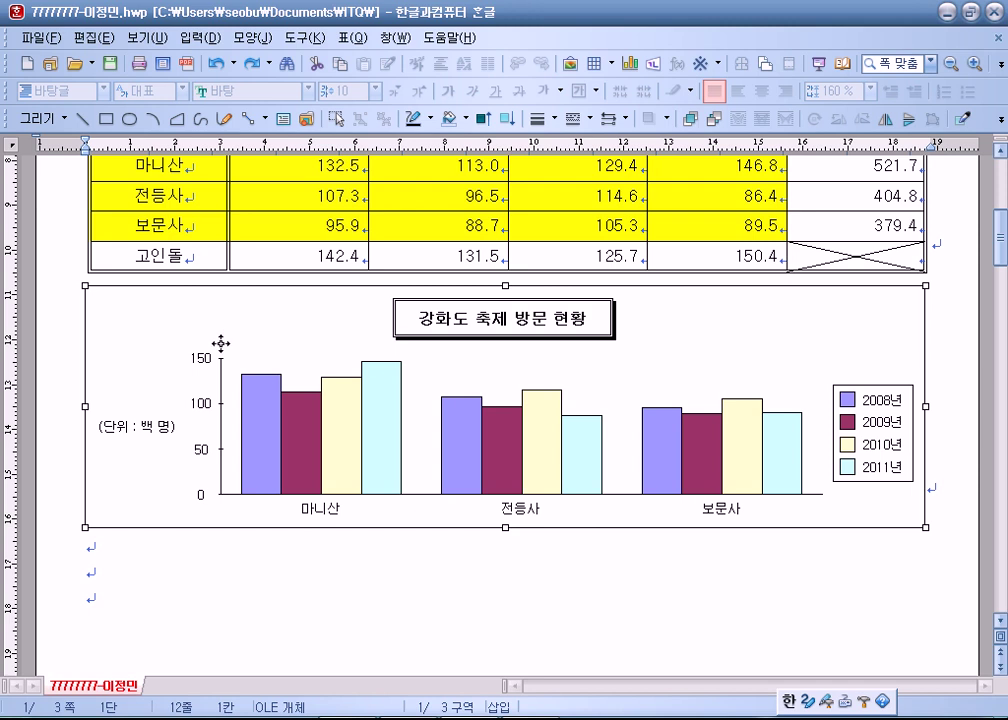
{"action": "left_click", "coordinate": [155, 552]}
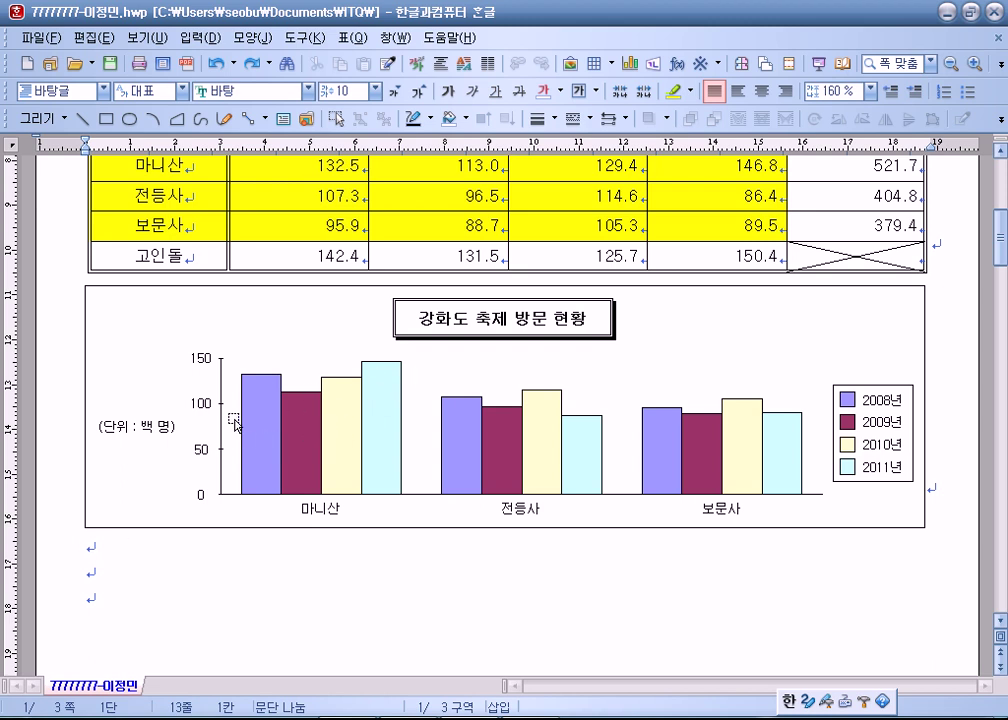
Thicken the bar chart's value axis line to 2 pt.
{"action": "left_click", "coordinate": [221, 385]}
{"action": "double_click", "coordinate": [224, 389]}
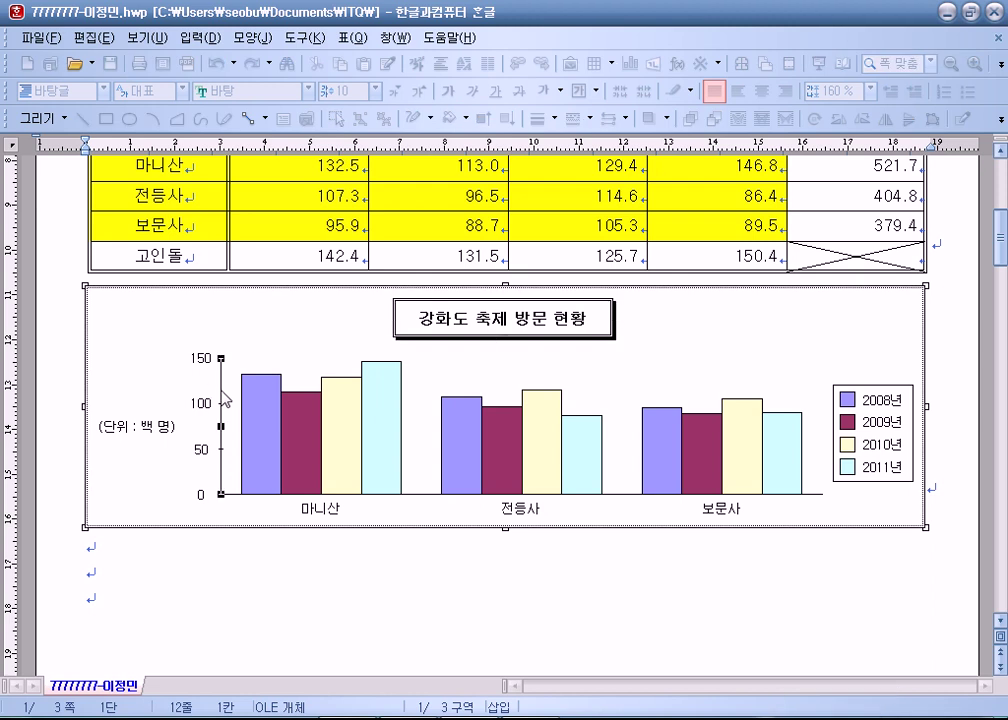
{"action": "double_click", "coordinate": [223, 398]}
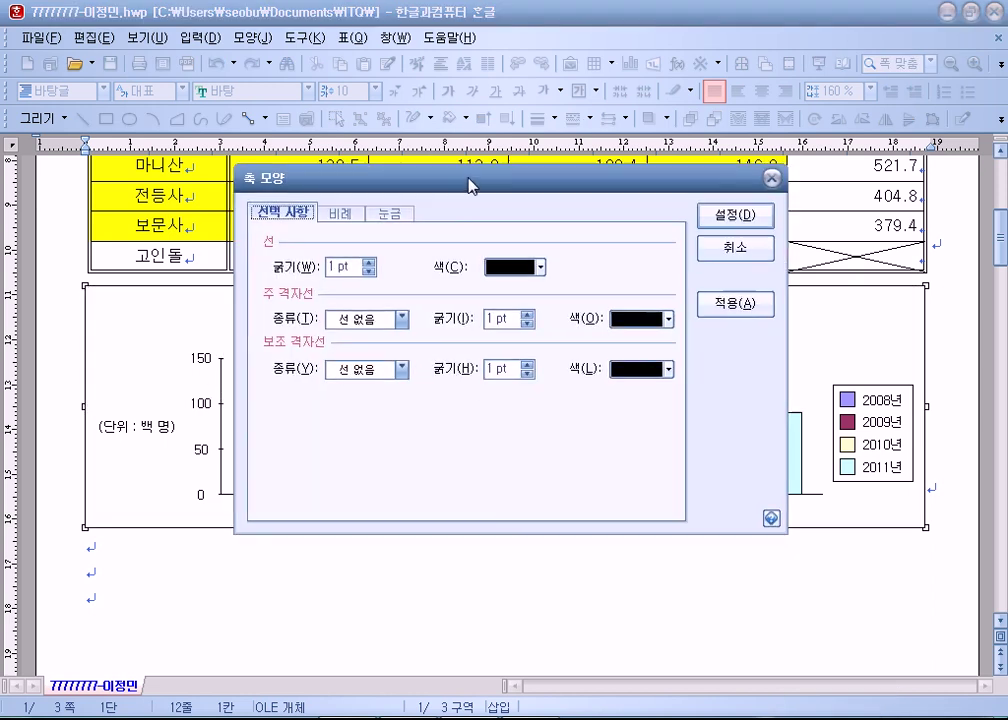
{"action": "left_click", "coordinate": [404, 225]}
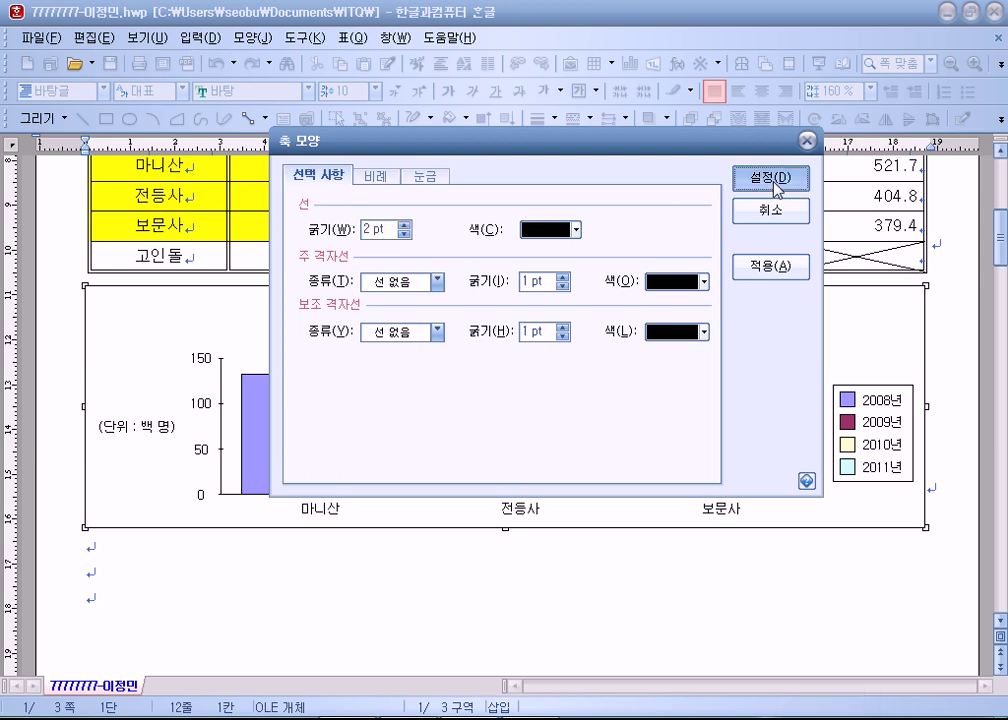
{"action": "left_click", "coordinate": [771, 180]}
Set the category axis line thickness to 1.5 pt.
{"action": "left_click", "coordinate": [241, 520]}
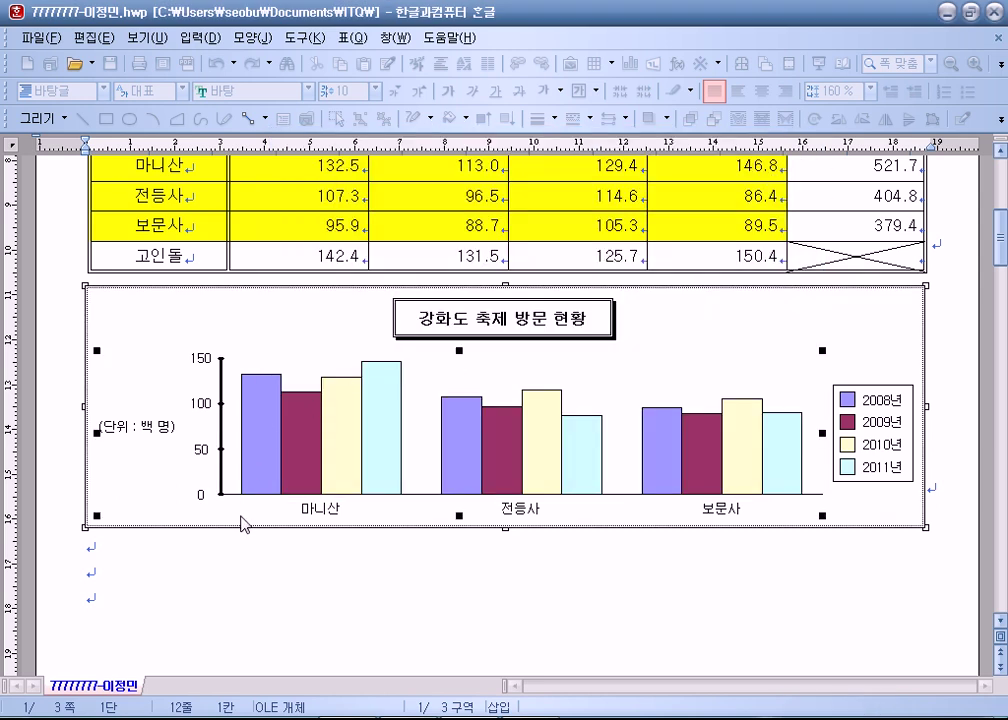
{"action": "left_click", "coordinate": [262, 499]}
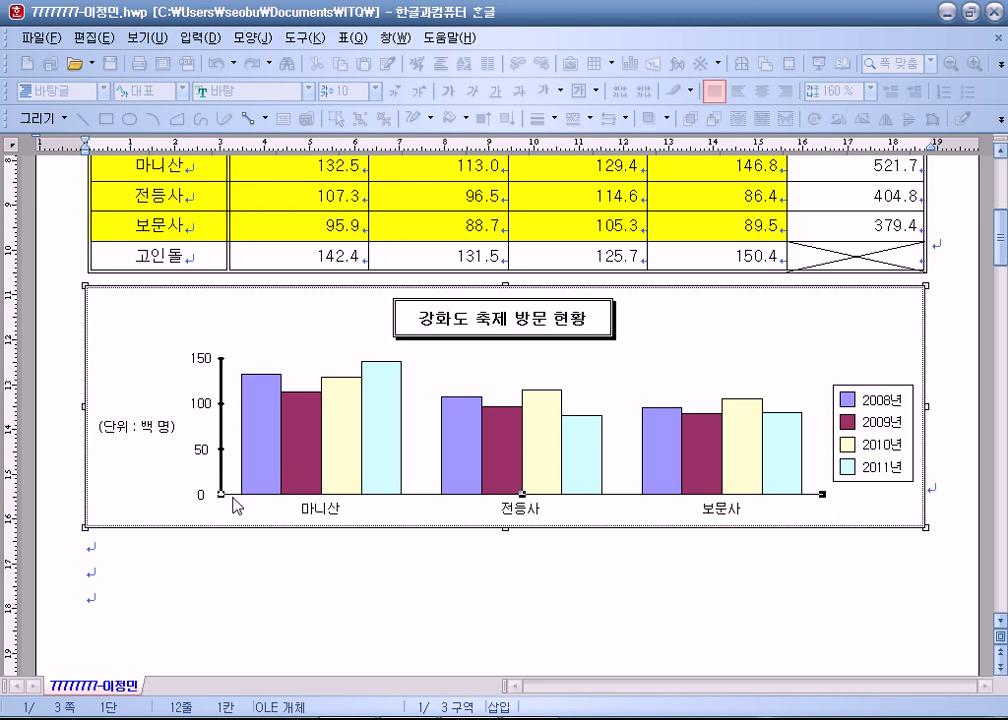
{"action": "double_click", "coordinate": [234, 499]}
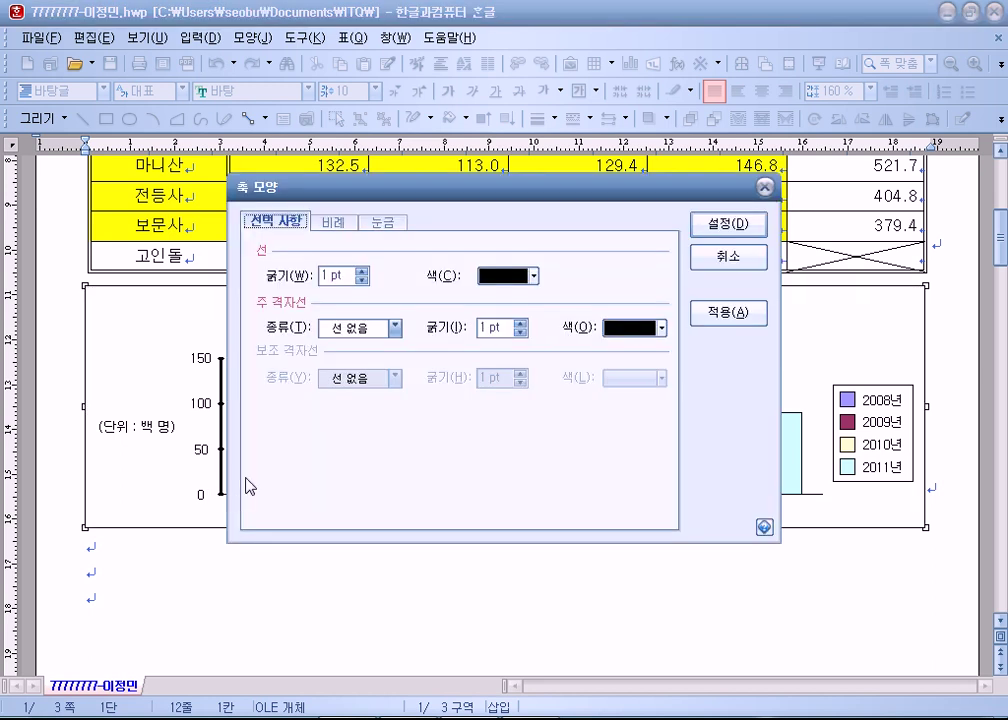
{"action": "left_click", "coordinate": [361, 271]}
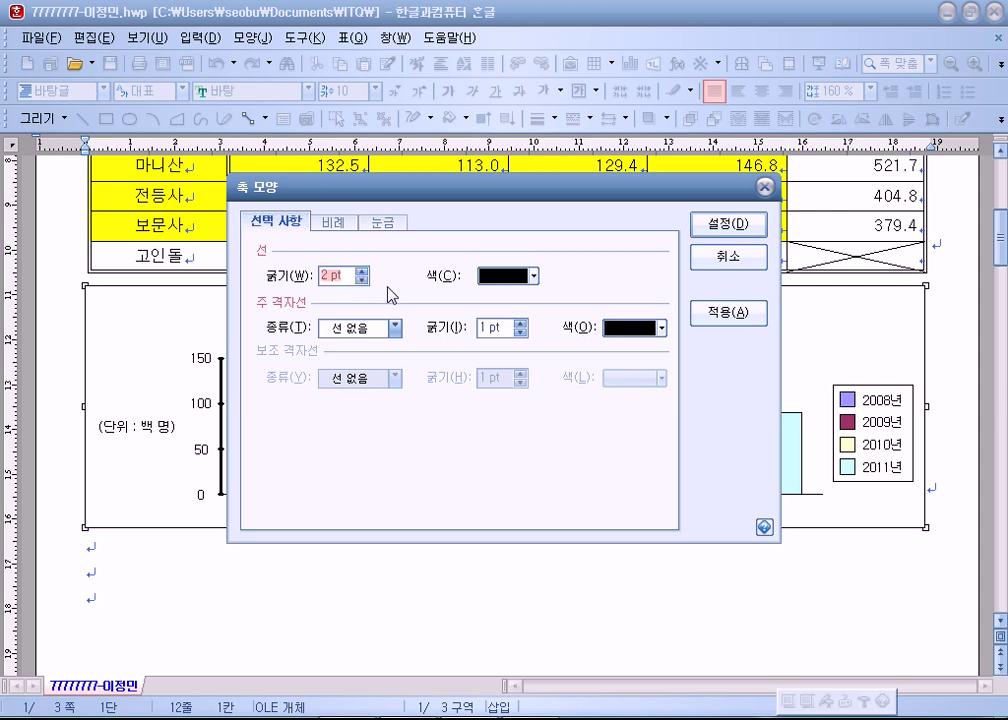
{"action": "type", "text": "1.5"}
{"action": "left_click", "coordinate": [728, 223]}
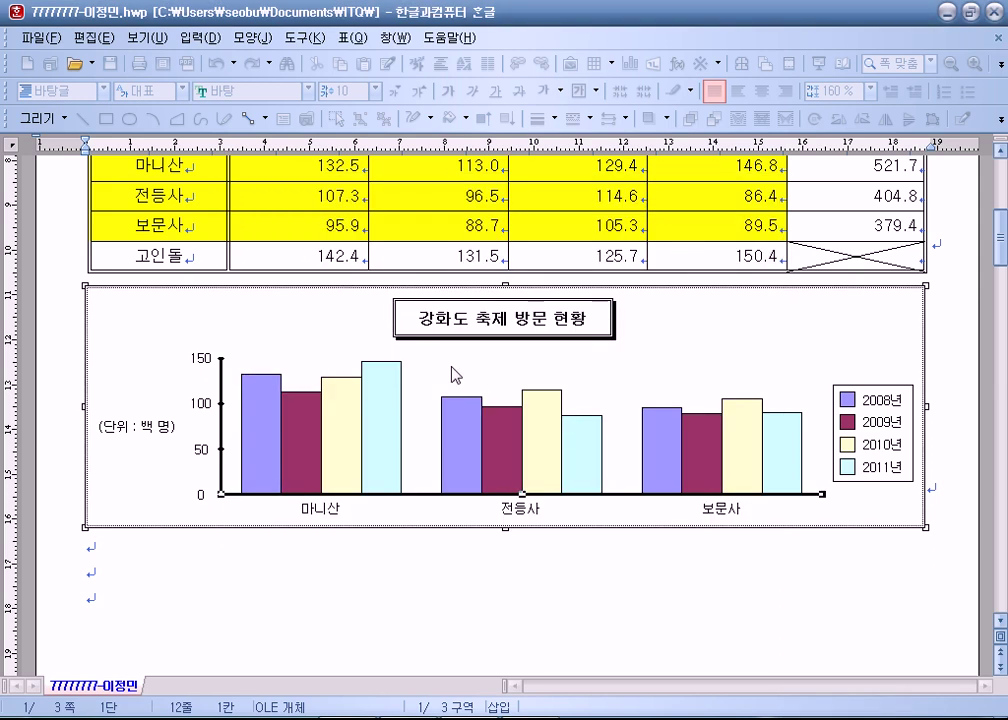
{"action": "double_click", "coordinate": [235, 495]}
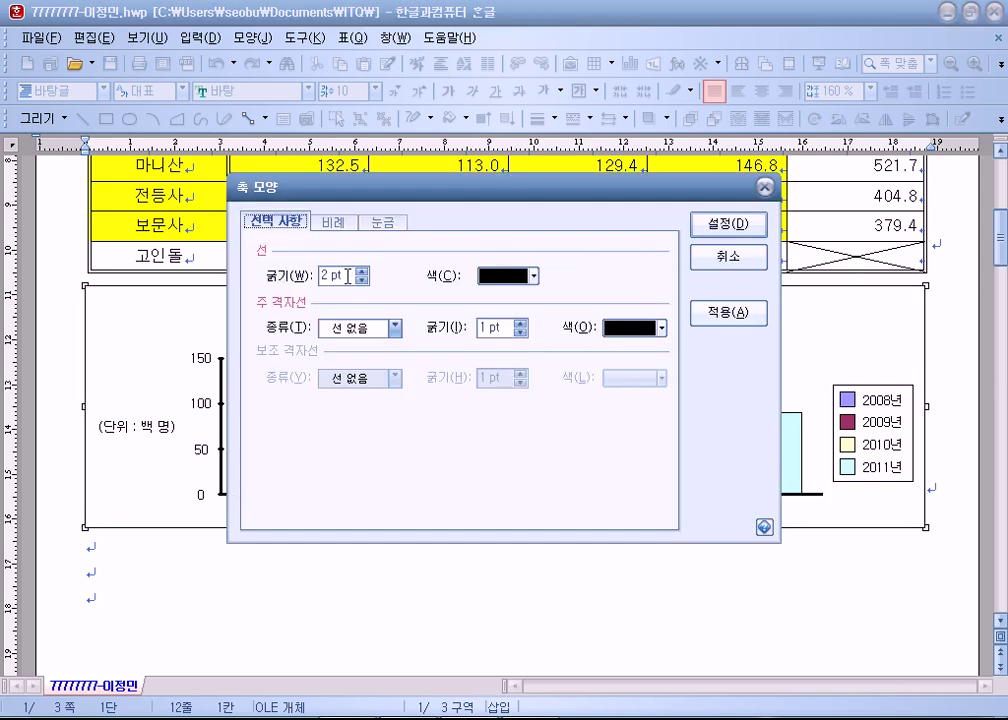
{"action": "left_click", "coordinate": [750, 224]}
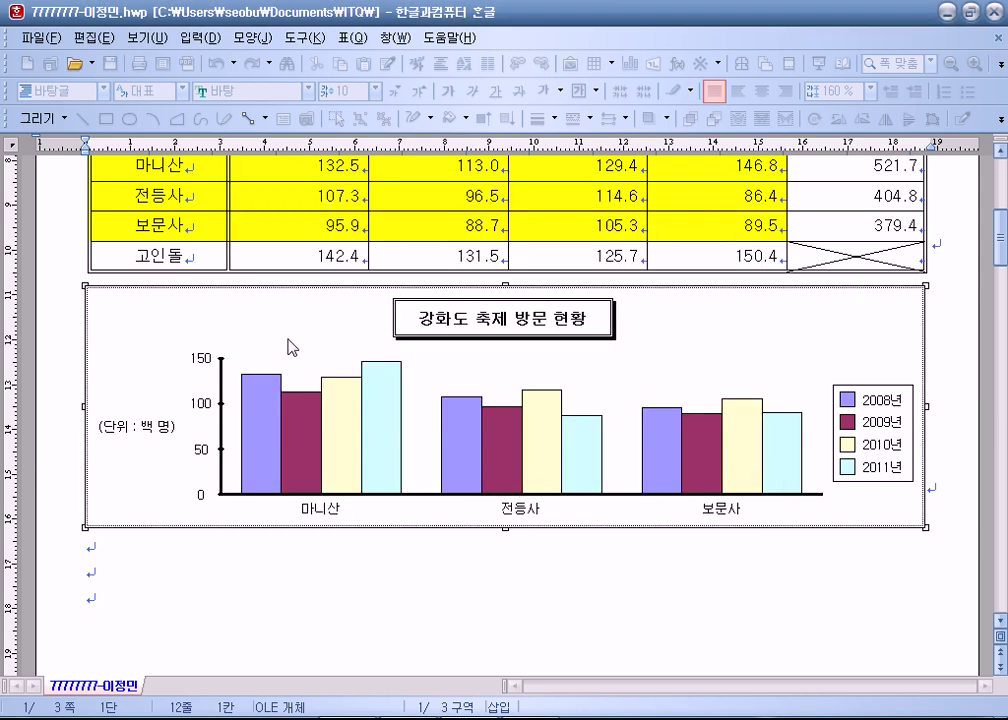
Return both the value and category axis lines to 1 pt thickness.
{"action": "left_click", "coordinate": [221, 400]}
{"action": "double_click", "coordinate": [221, 400]}
{"action": "left_click", "coordinate": [362, 281]}
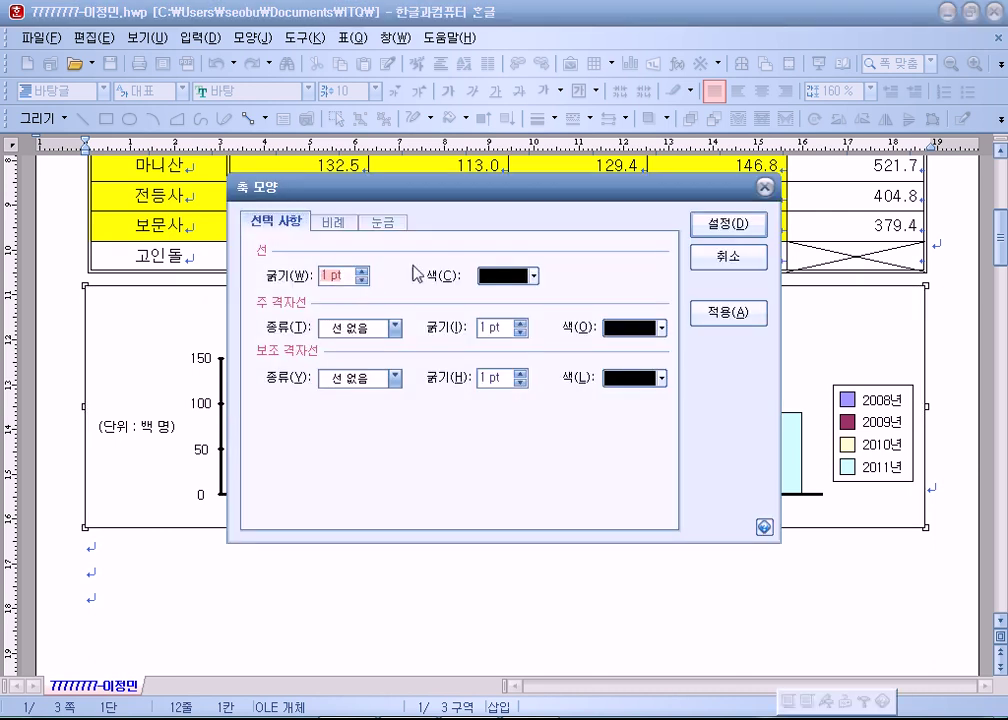
{"action": "left_click", "coordinate": [733, 226]}
{"action": "double_click", "coordinate": [238, 497]}
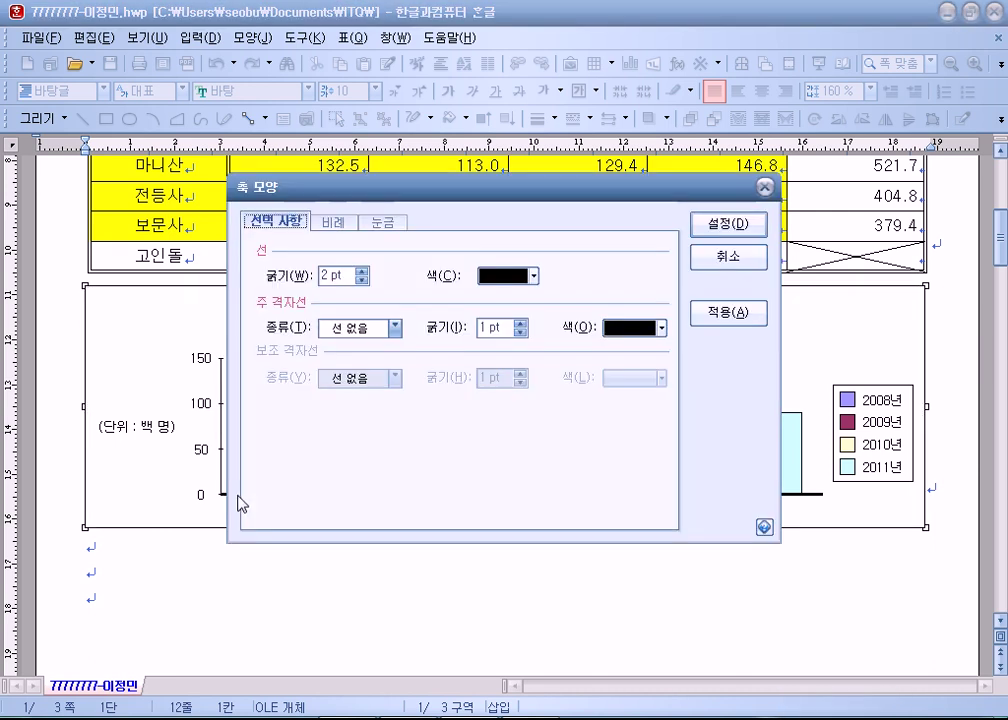
{"action": "left_click", "coordinate": [362, 281]}
{"action": "left_click", "coordinate": [728, 224]}
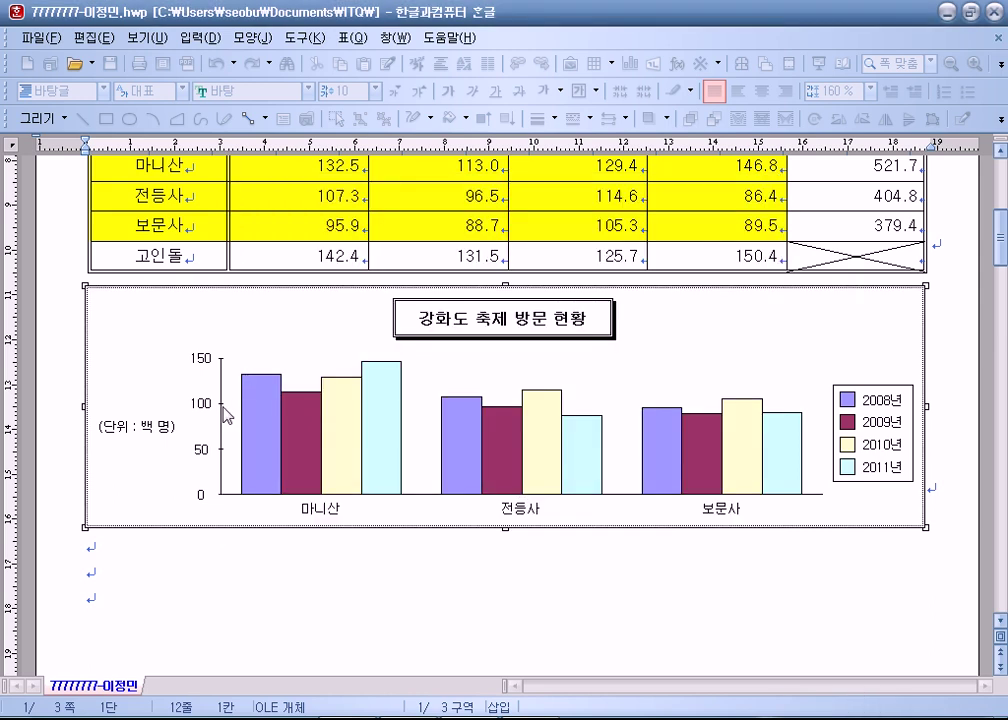
In Paint, draw a vertical line with three tick strokes crossing it.
{"action": "key", "text": "alt+Tab"}
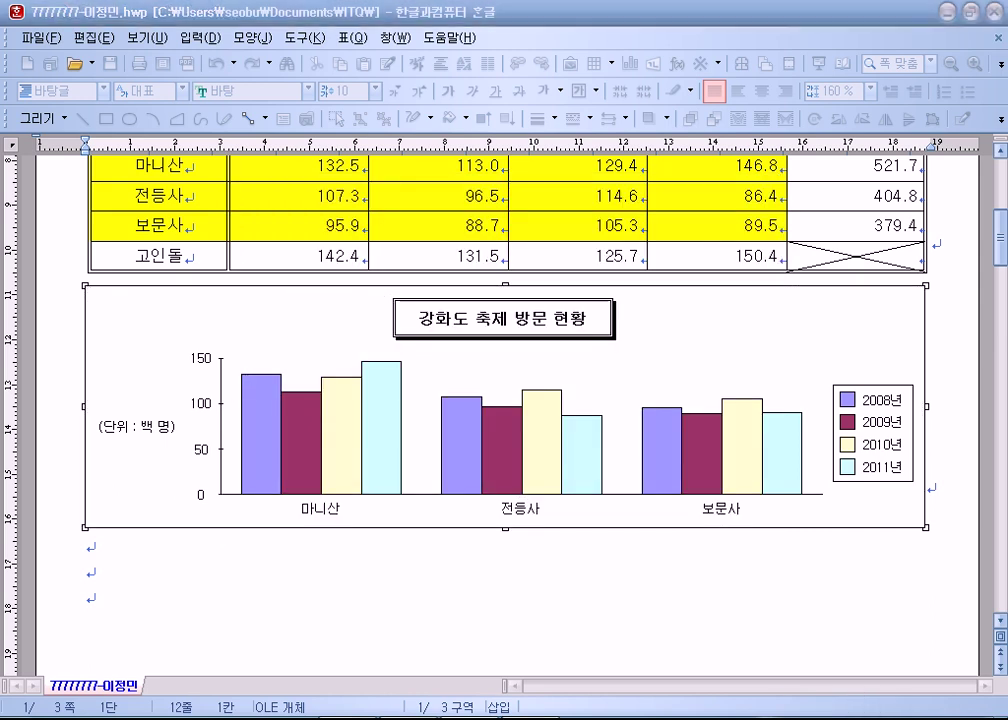
{"action": "left_click_drag", "start_coordinate": [229, 274], "coordinate": [216, 515]}
{"action": "left_click_drag", "start_coordinate": [213, 336], "coordinate": [249, 336]}
{"action": "left_click_drag", "start_coordinate": [207, 405], "coordinate": [240, 408]}
{"action": "left_click_drag", "start_coordinate": [209, 465], "coordinate": [250, 464]}
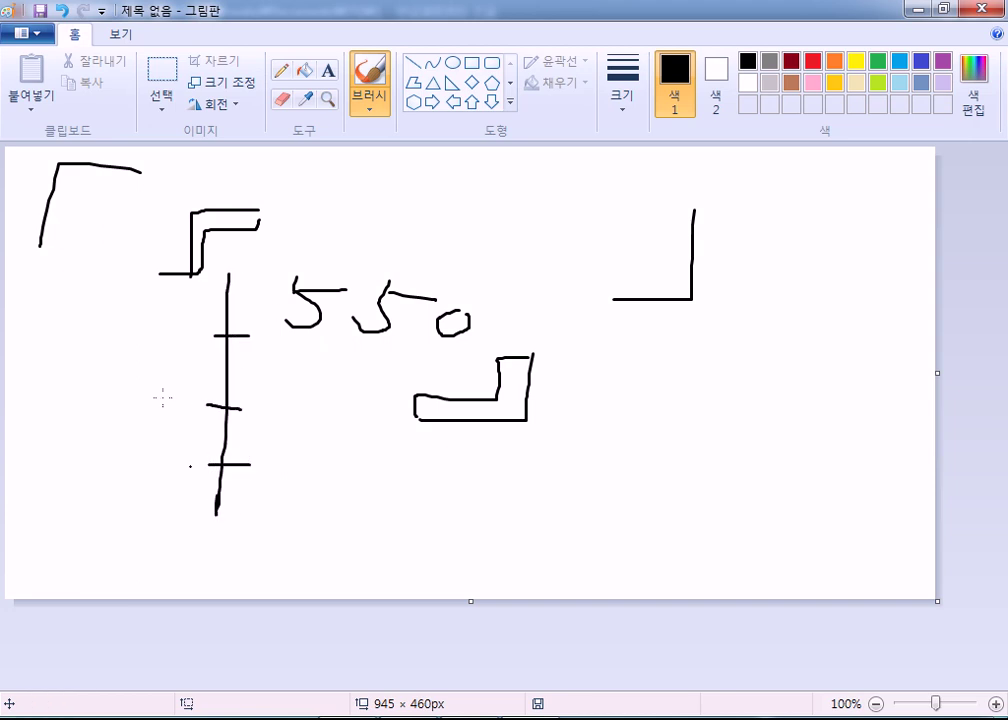
Draw a second line with right-side ticks and a third with left-side ticks.
{"action": "left_click_drag", "start_coordinate": [577, 306], "coordinate": [577, 532]}
{"action": "left_click_drag", "start_coordinate": [577, 345], "coordinate": [619, 343]}
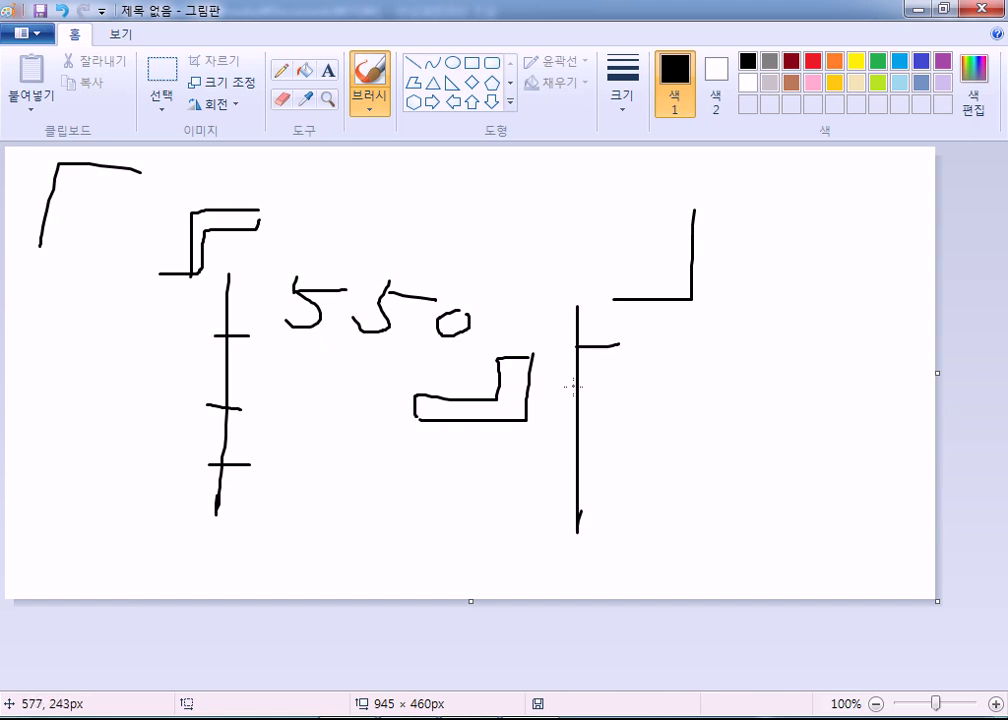
{"action": "left_click_drag", "start_coordinate": [576, 394], "coordinate": [628, 394]}
{"action": "left_click_drag", "start_coordinate": [578, 444], "coordinate": [635, 444]}
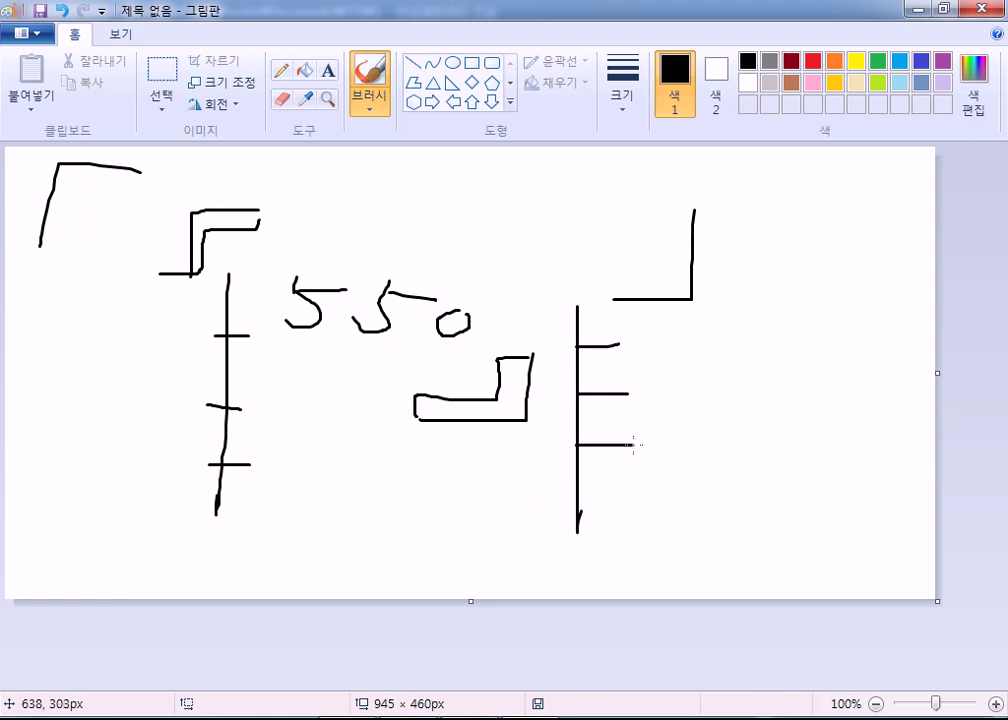
{"action": "left_click_drag", "start_coordinate": [773, 294], "coordinate": [773, 558]}
{"action": "left_click_drag", "start_coordinate": [773, 356], "coordinate": [711, 357]}
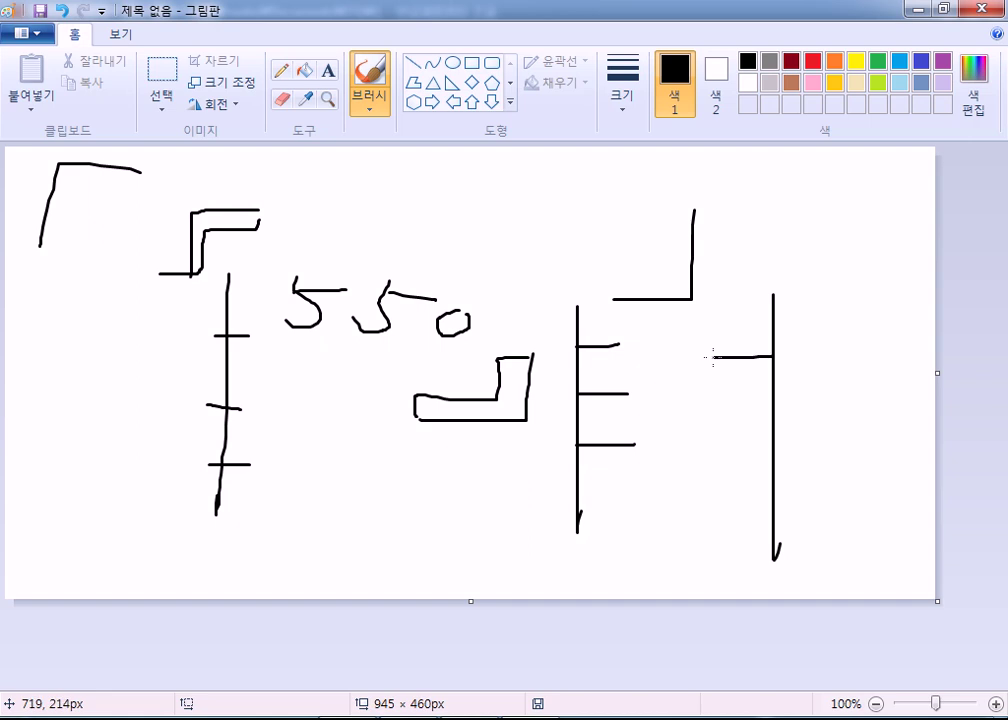
{"action": "left_click_drag", "start_coordinate": [705, 413], "coordinate": [775, 414]}
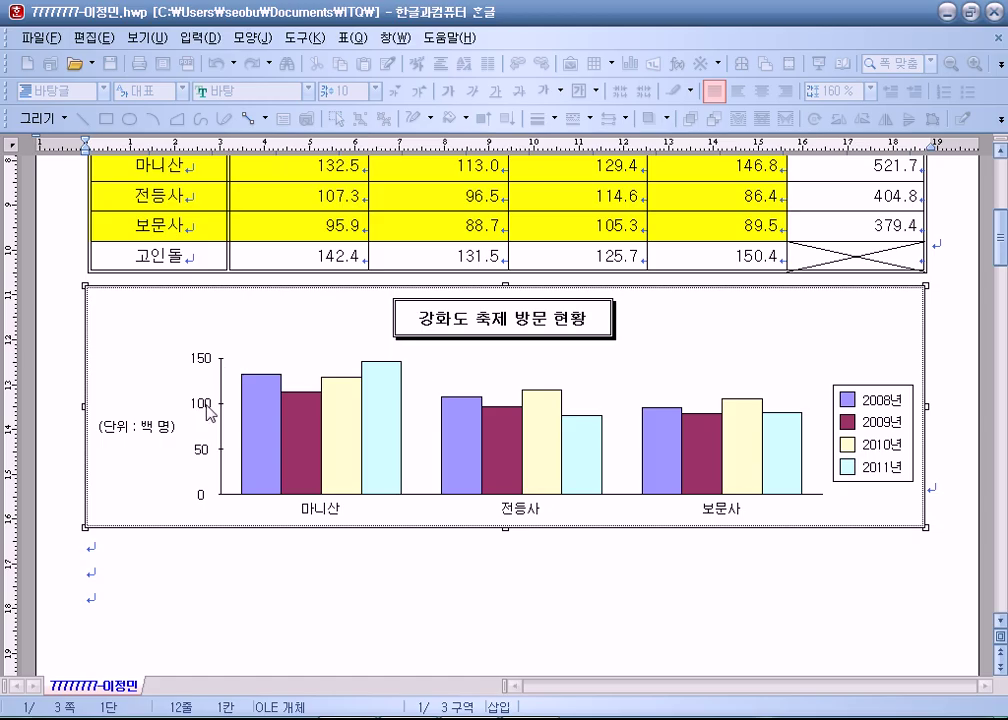
Try the value axis tick marks as 없음, then as 안쪽.
{"action": "double_click", "coordinate": [222, 384]}
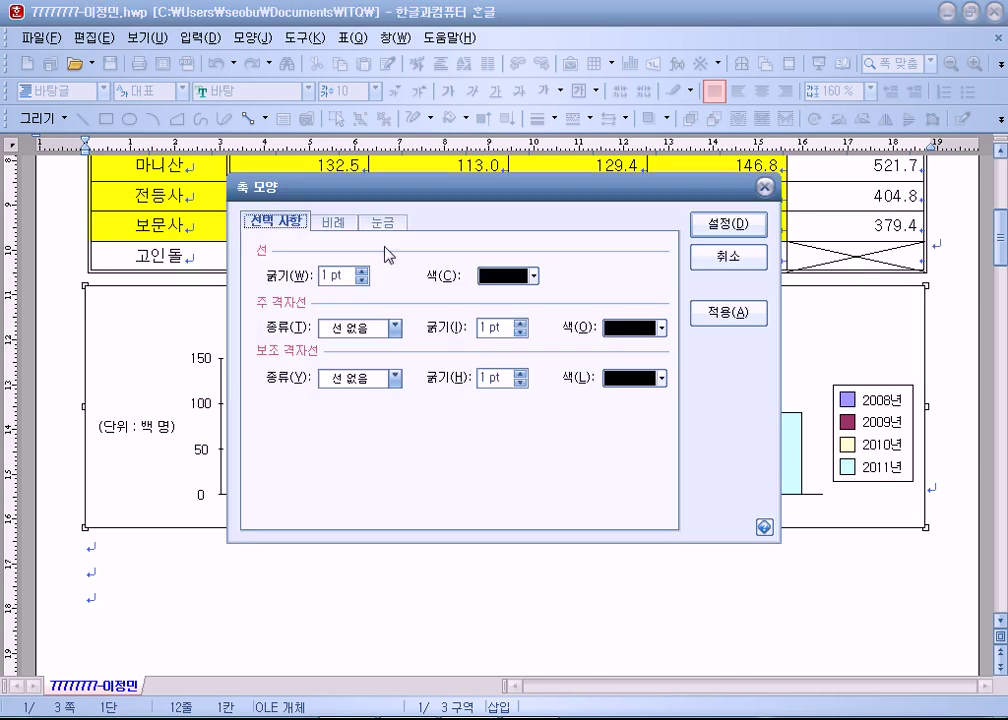
{"action": "left_click", "coordinate": [381, 221]}
{"action": "left_click_drag", "start_coordinate": [341, 194], "coordinate": [446, 142]}
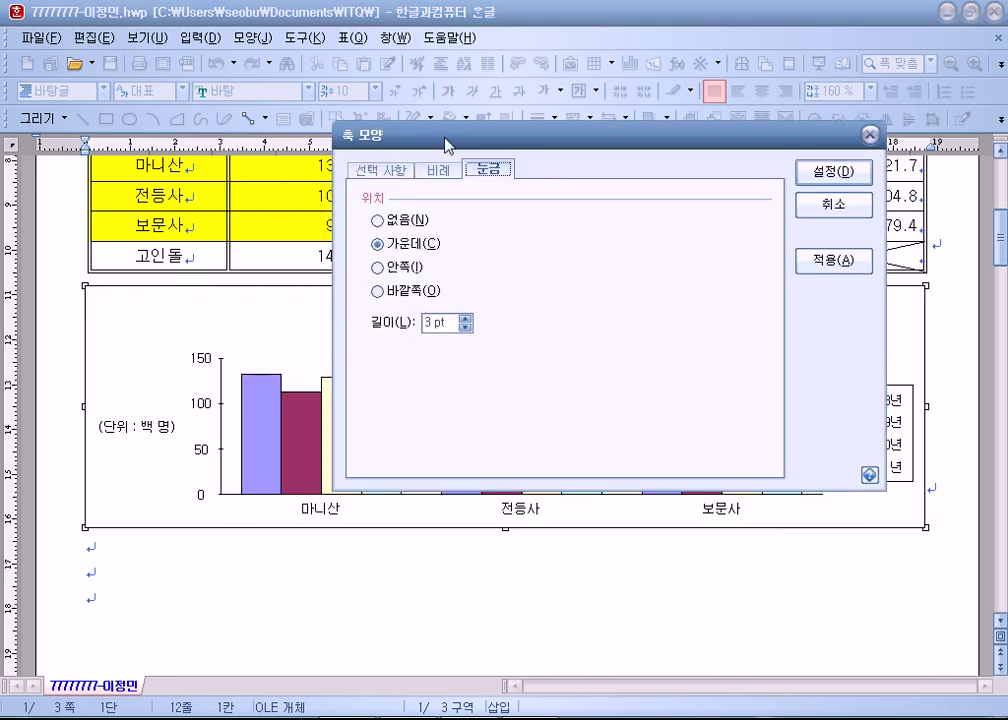
{"action": "left_click", "coordinate": [389, 220]}
{"action": "left_click", "coordinate": [820, 177]}
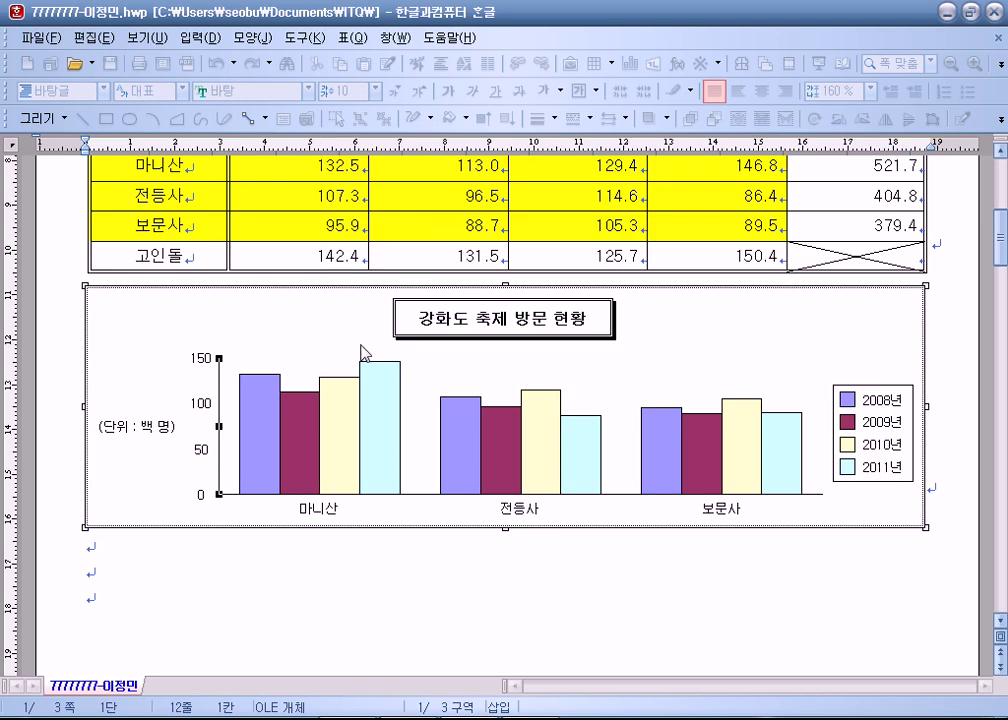
{"action": "left_click", "coordinate": [221, 454]}
{"action": "double_click", "coordinate": [221, 454]}
{"action": "left_click", "coordinate": [390, 219]}
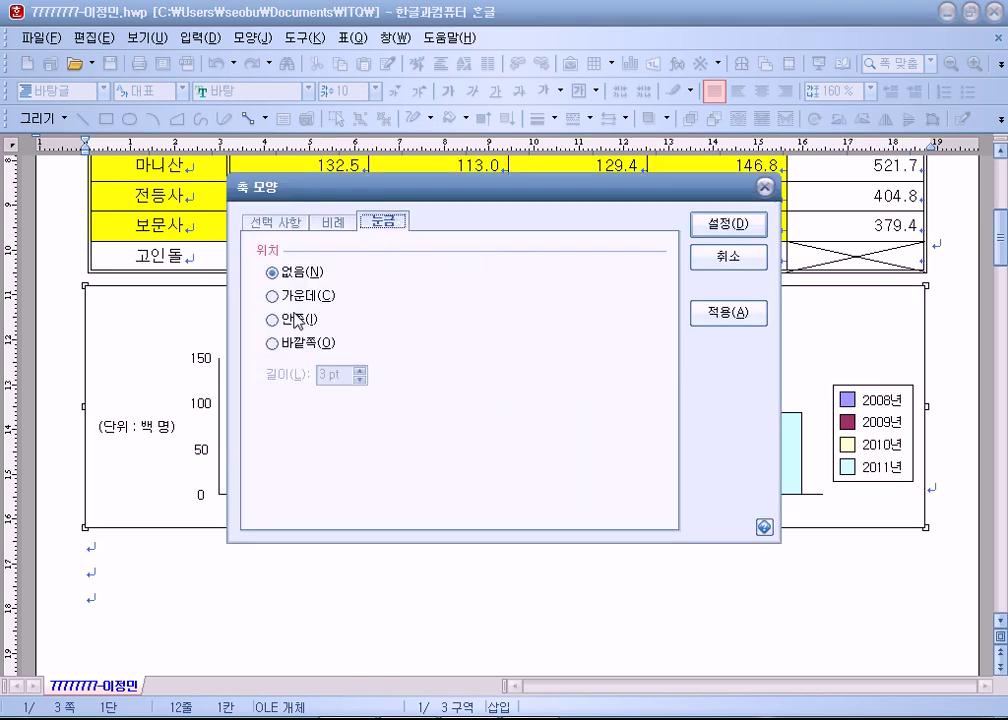
{"action": "left_click", "coordinate": [318, 319]}
{"action": "left_click", "coordinate": [727, 226]}
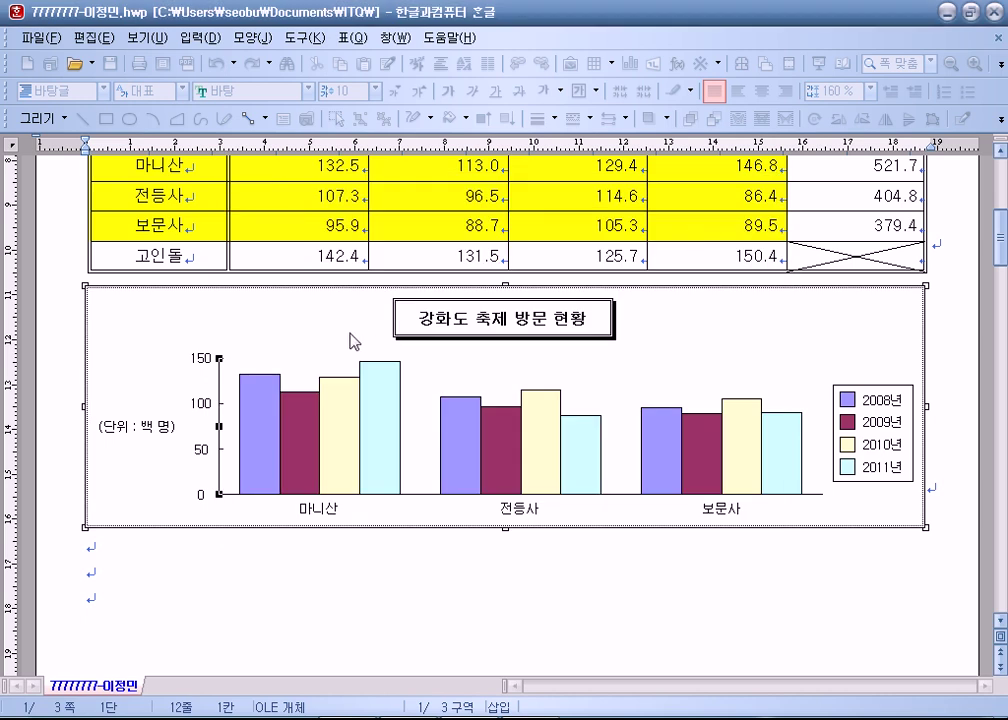
Try 바깥쪽 tick marks, then settle on 가운데 for the value axis.
{"action": "left_click", "coordinate": [223, 412]}
{"action": "double_click", "coordinate": [223, 412]}
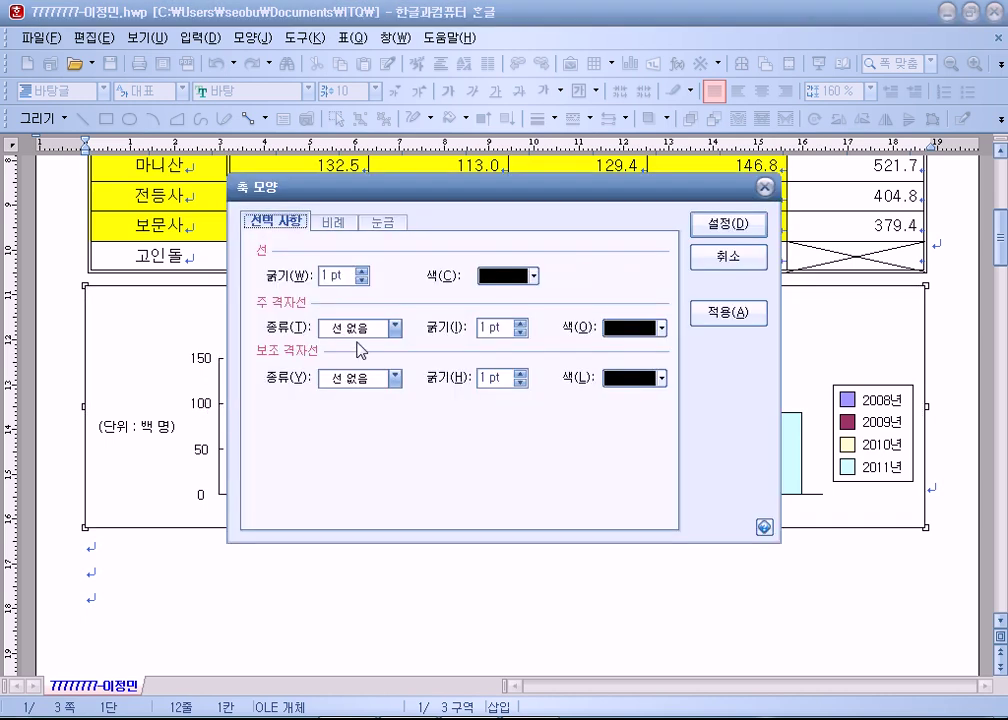
{"action": "left_click", "coordinate": [383, 222]}
{"action": "left_click", "coordinate": [319, 344]}
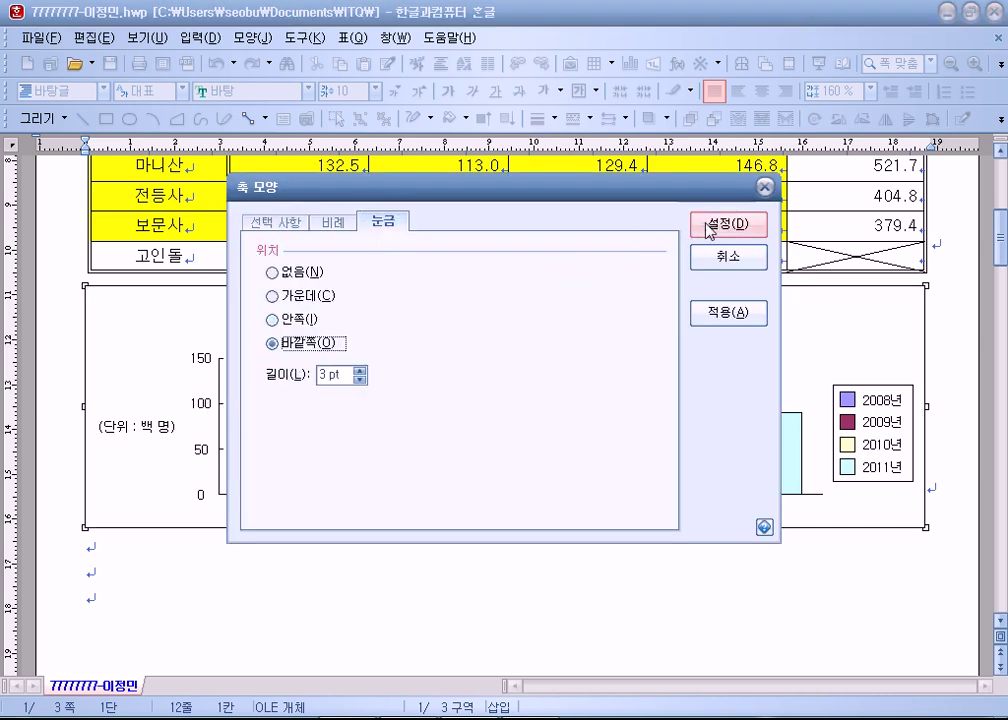
{"action": "left_click", "coordinate": [727, 223]}
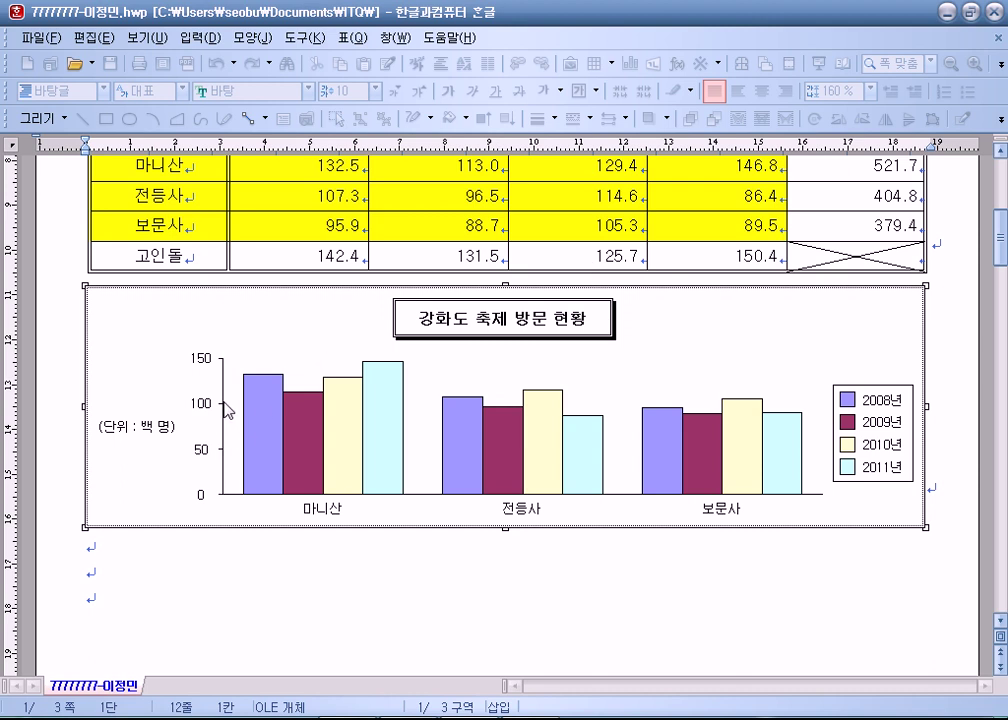
{"action": "double_click", "coordinate": [223, 407]}
{"action": "left_click", "coordinate": [363, 224]}
{"action": "left_click", "coordinate": [297, 297]}
{"action": "left_click", "coordinate": [720, 224]}
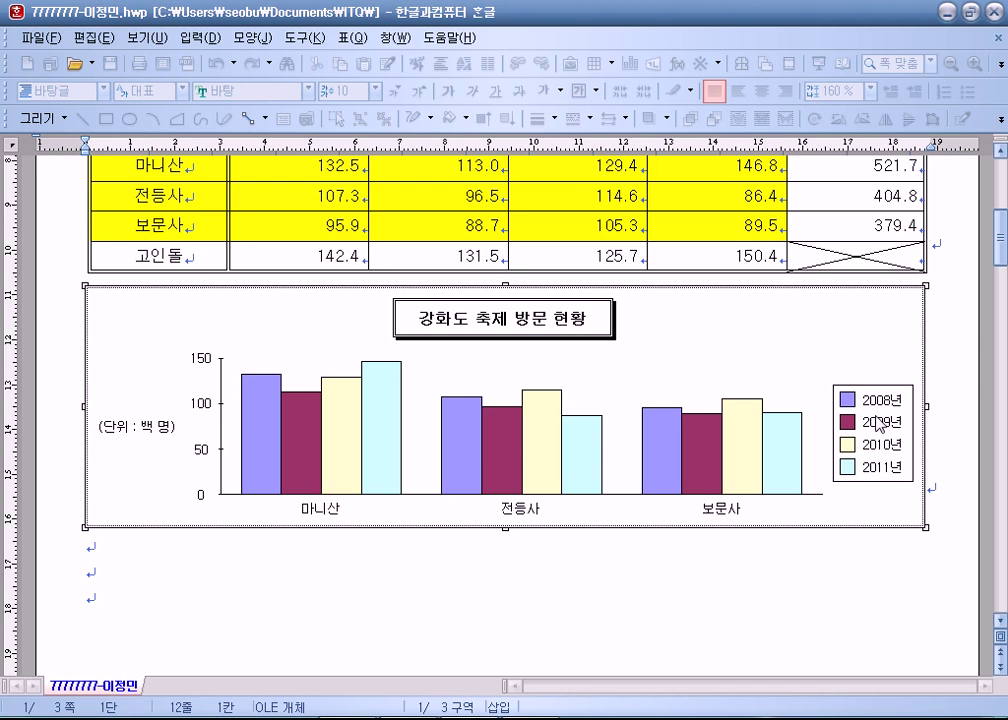
Set the chart legend's border line to 없음 and scroll down past the chart.
{"action": "double_click", "coordinate": [866, 428]}
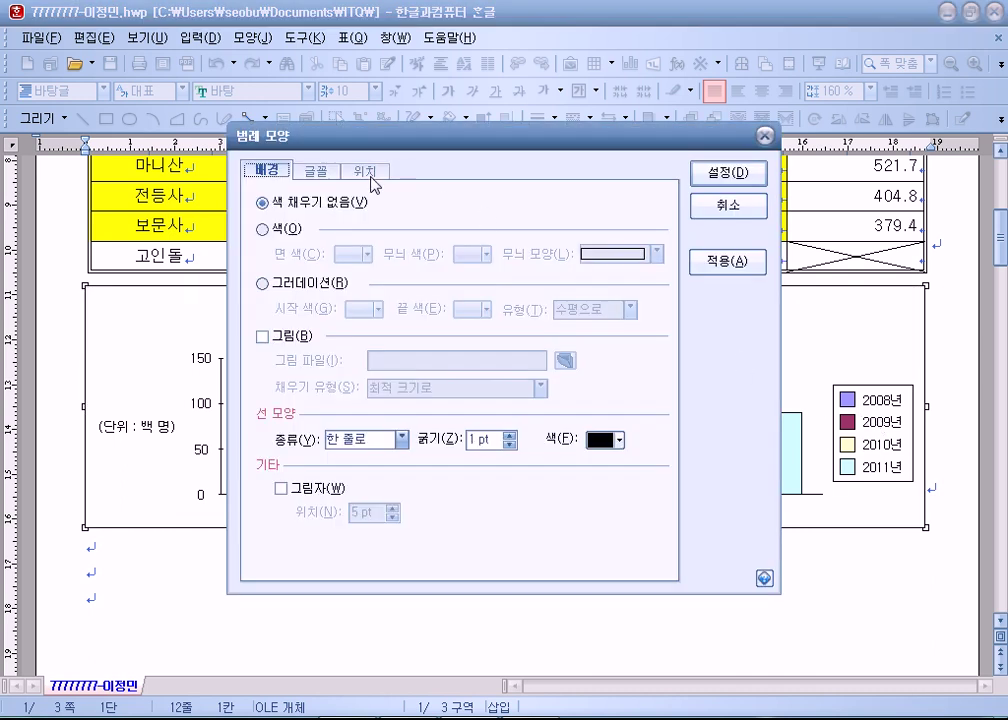
{"action": "left_click", "coordinate": [399, 439]}
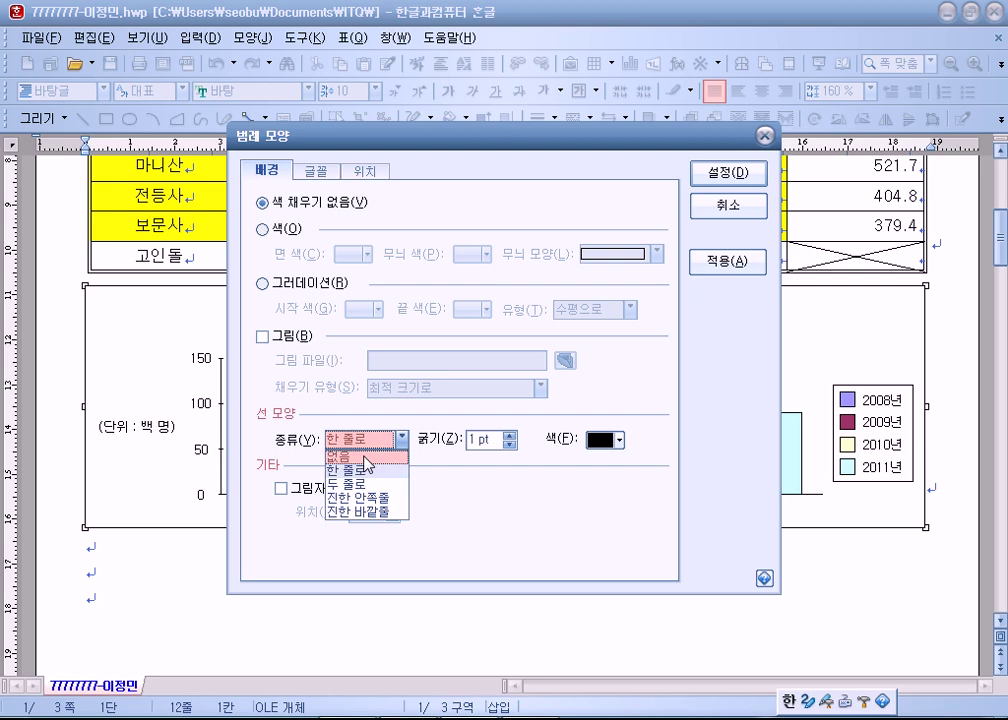
{"action": "left_click", "coordinate": [368, 459]}
{"action": "left_click", "coordinate": [728, 172]}
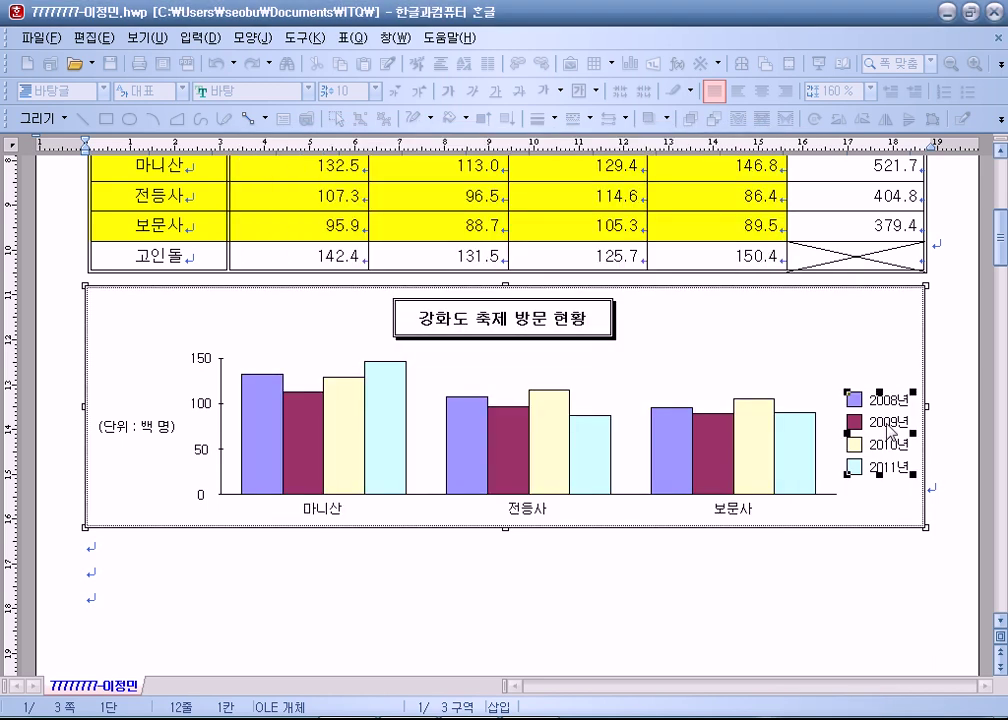
{"action": "left_click", "coordinate": [737, 370]}
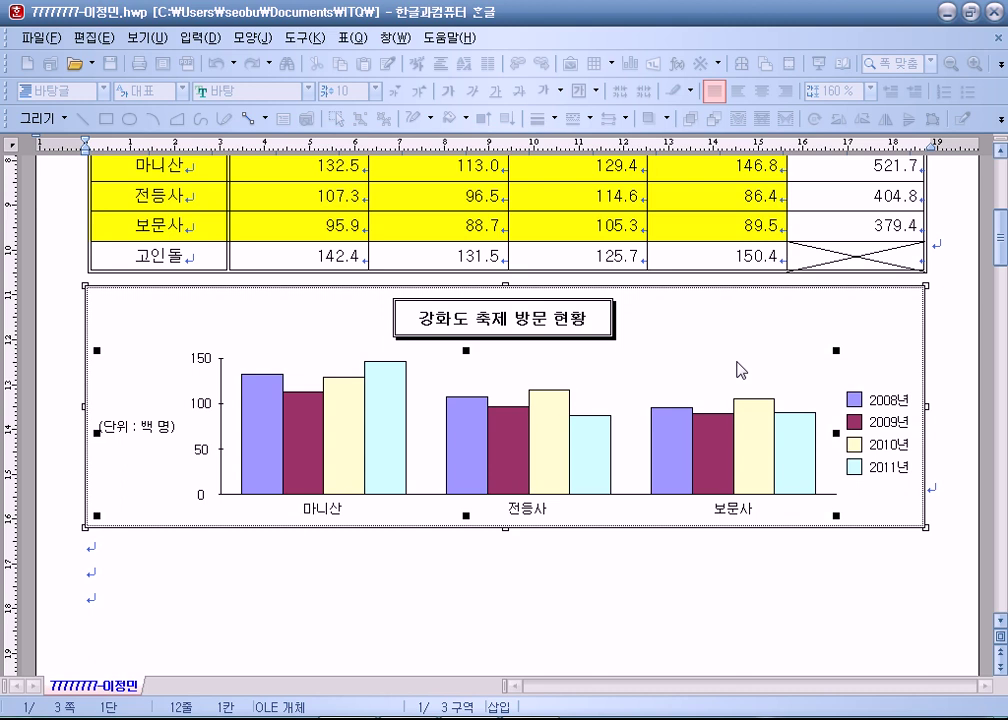
{"action": "scroll", "coordinate": [522, 488], "scroll_direction": "down", "scroll_amount": 10}
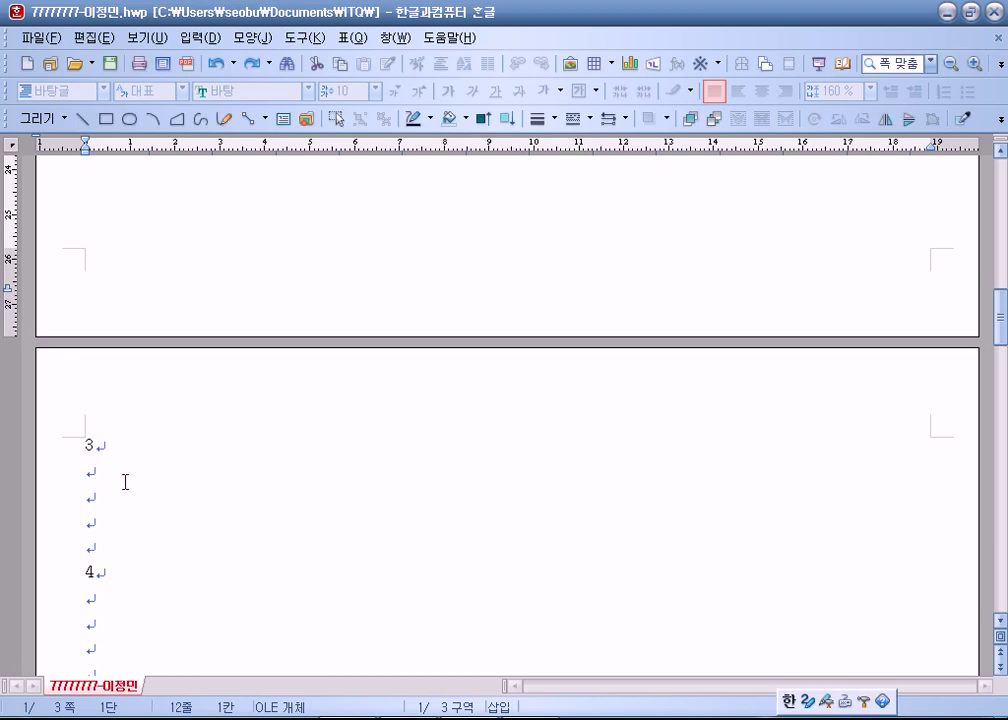
Type (1) on the empty line under item 3 and open the 수식 편집기 with Ctrl+N, M.
{"action": "left_click", "coordinate": [125, 479]}
{"action": "scroll", "coordinate": [305, 466], "scroll_direction": "down", "scroll_amount": 3}
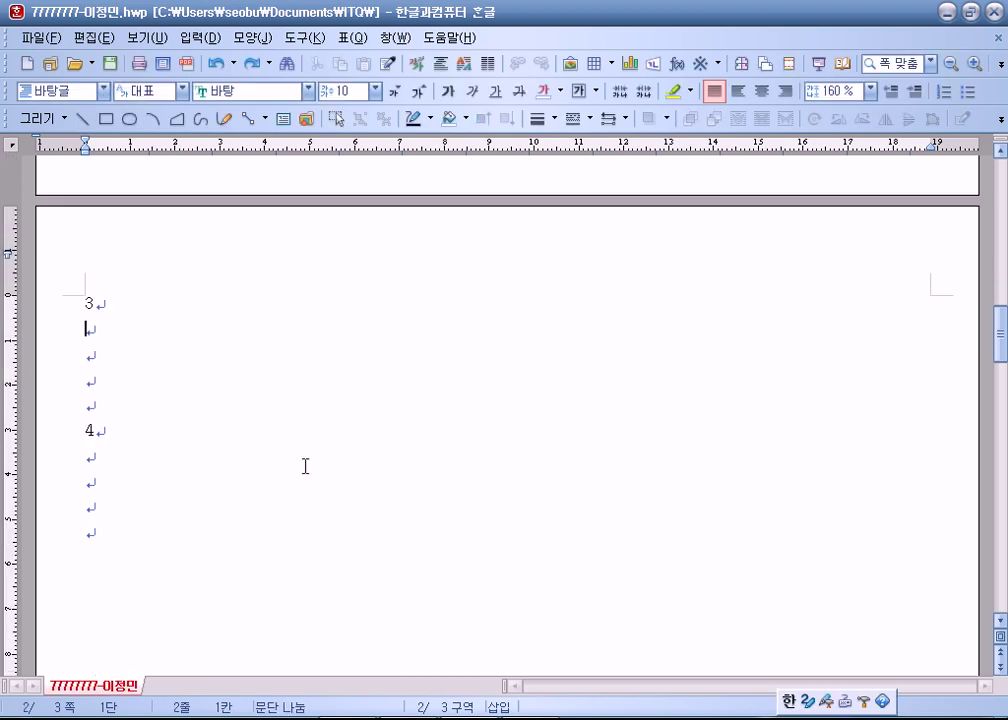
{"action": "type", "text": "(1)"}
{"action": "left_click", "coordinate": [200, 37]}
{"action": "mouse_move", "coordinate": [238, 292]}
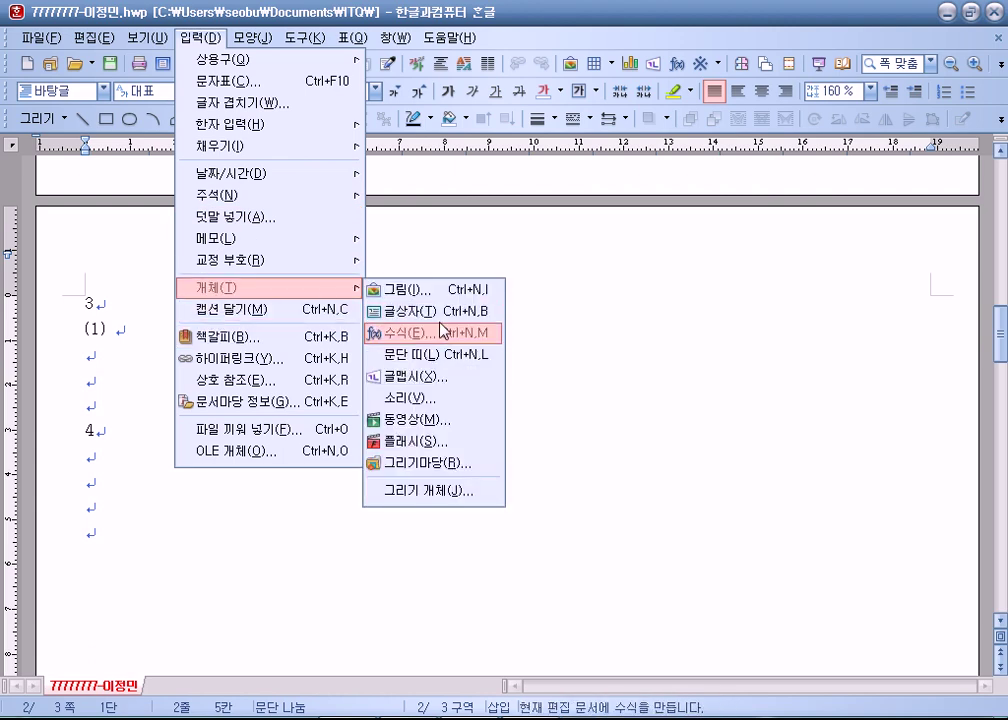
{"action": "left_click", "coordinate": [663, 17]}
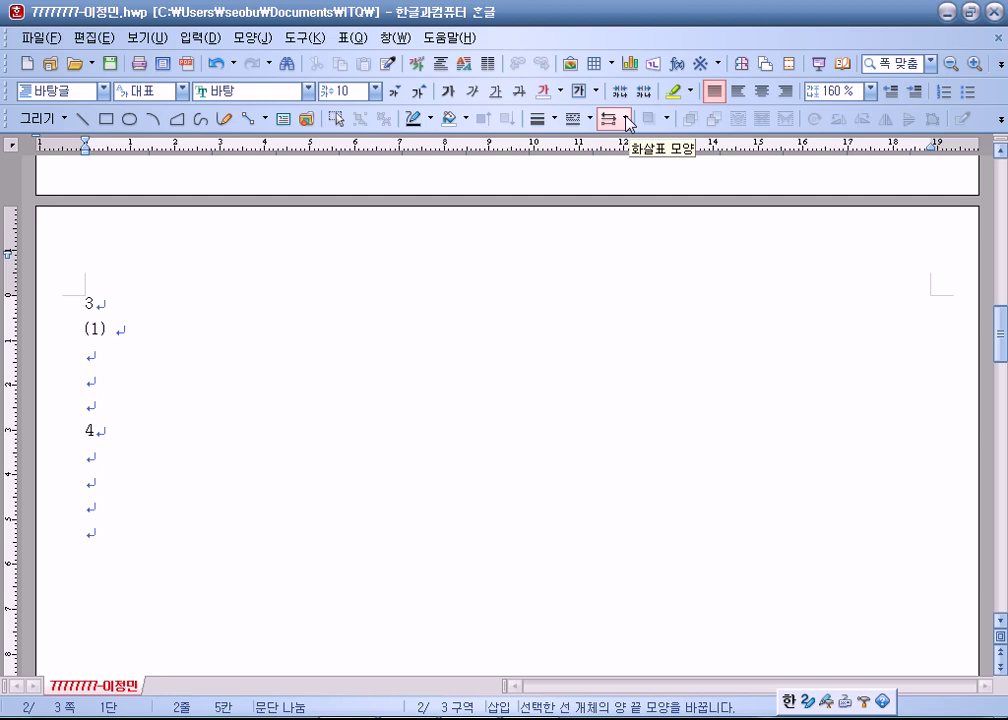
{"action": "key", "text": "ctrl+n"}
{"action": "key", "text": "m"}
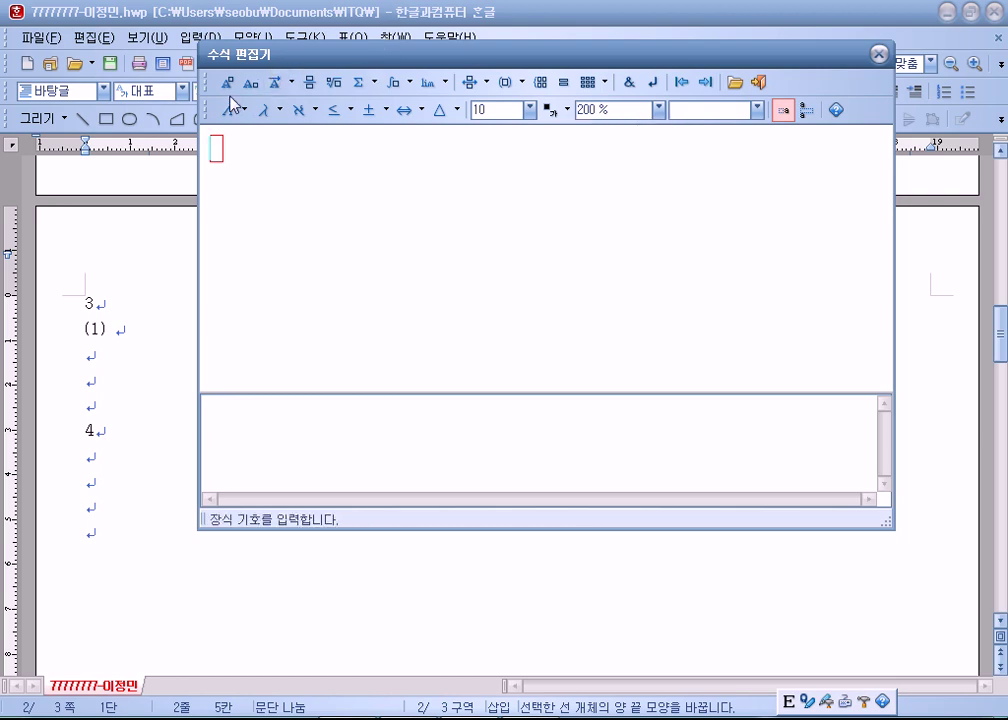
Build the left side x over (√a − √b) followed by =.
{"action": "left_click", "coordinate": [309, 84]}
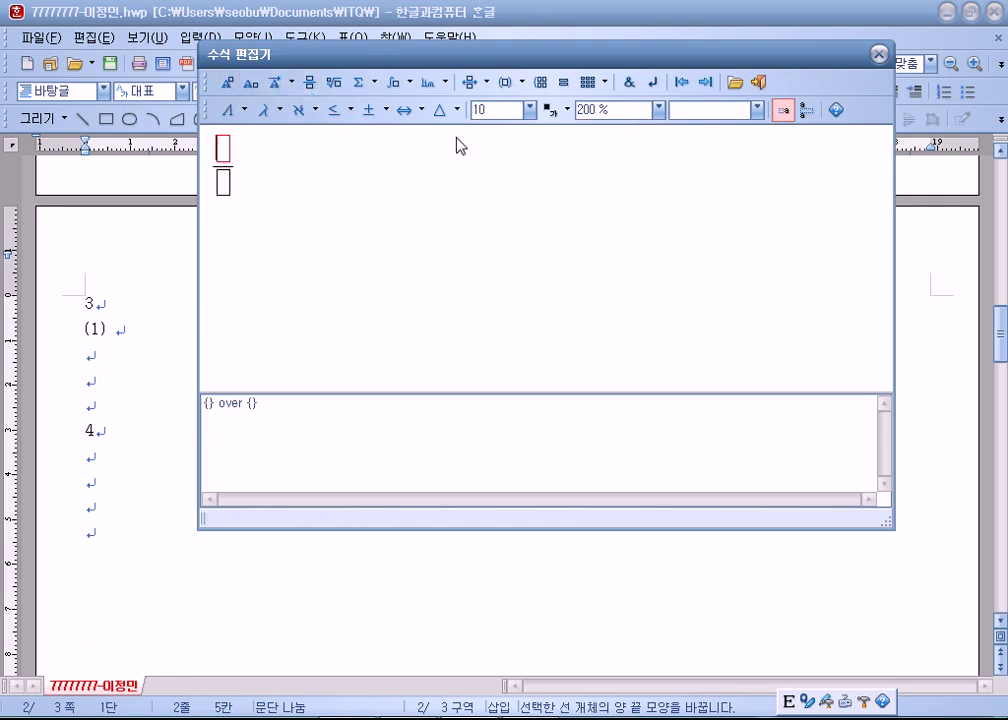
{"action": "type", "text": "c"}
{"action": "key", "text": "BackSpace"}
{"action": "type", "text": "x"}
{"action": "key", "text": "Tab"}
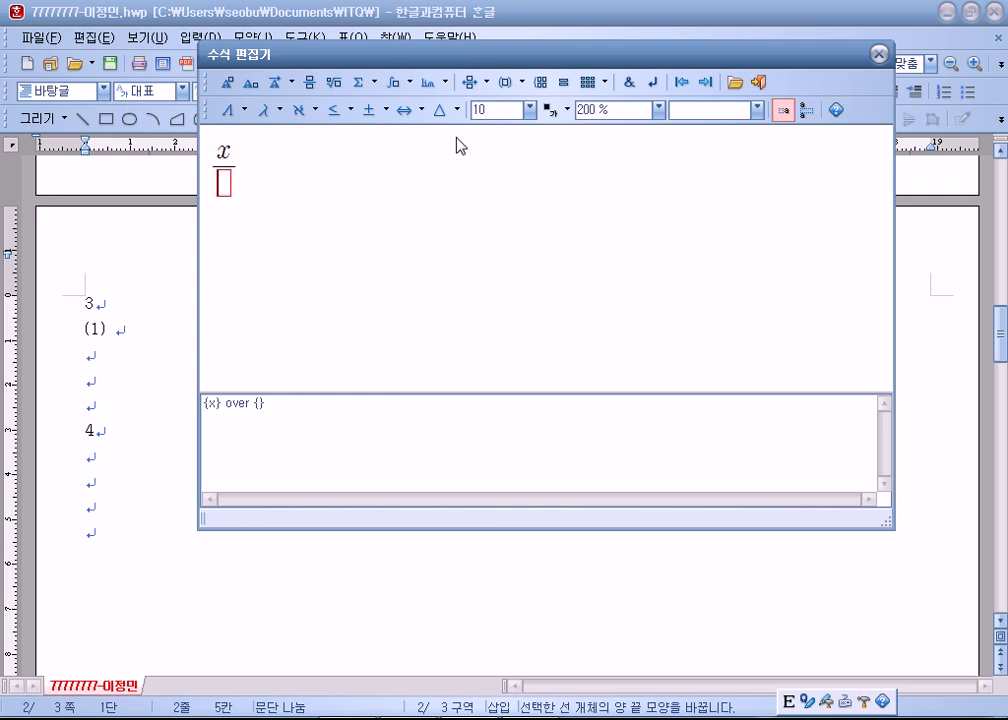
{"action": "left_click", "coordinate": [334, 84]}
{"action": "type", "text": "a"}
{"action": "key", "text": "Tab"}
{"action": "type", "text": "-"}
{"action": "left_click", "coordinate": [334, 84]}
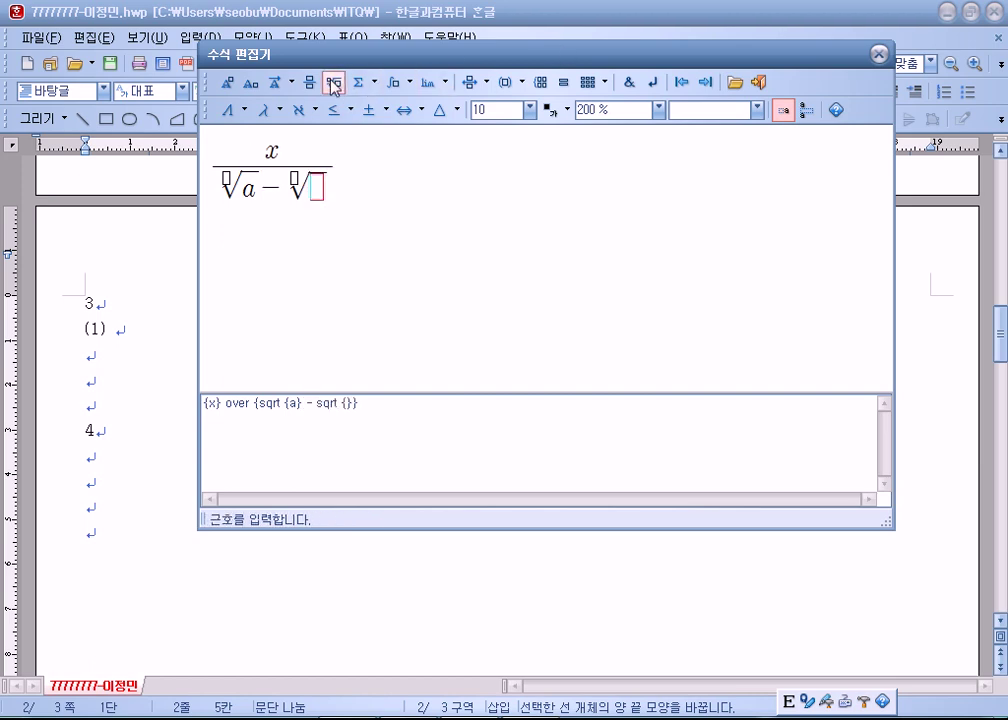
{"action": "type", "text": "b"}
{"action": "key", "text": "Tab"}
{"action": "key", "text": "Tab"}
{"action": "type", "text": "="}
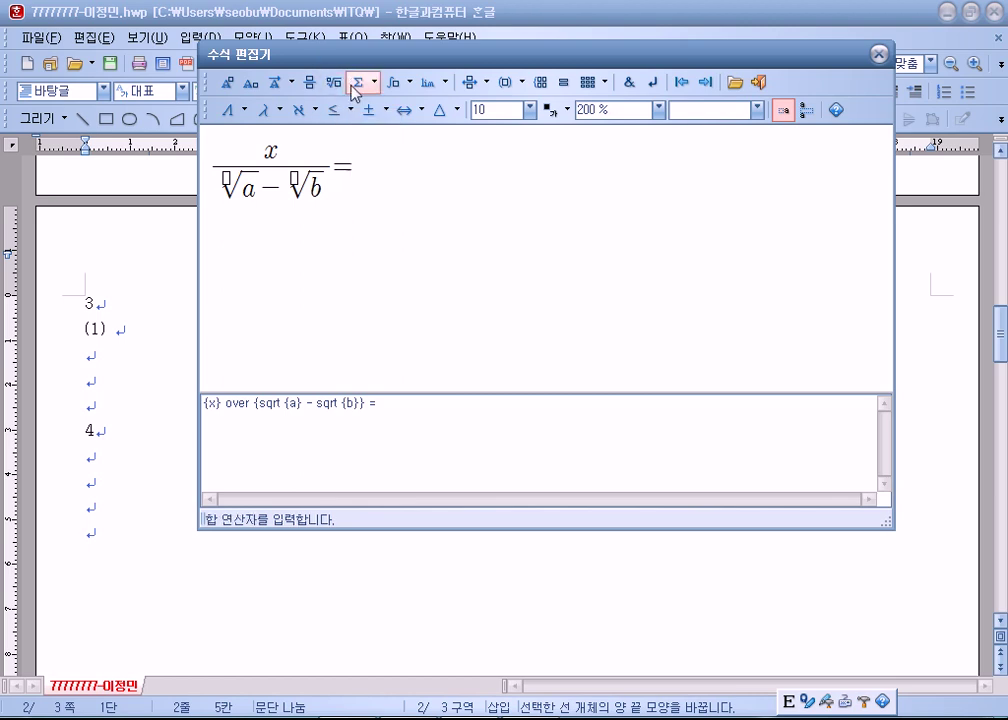
Add the fraction x(√a + √b) over (a − b) and insert the equation.
{"action": "left_click", "coordinate": [313, 88]}
{"action": "type", "text": "x} over {"}
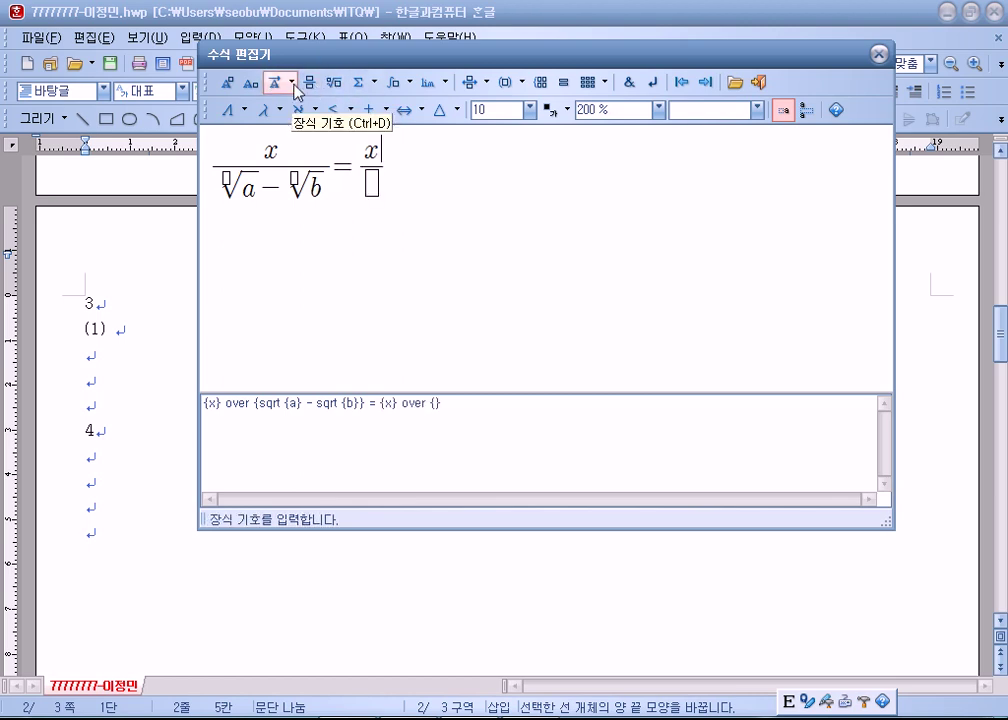
{"action": "type", "text": "("}
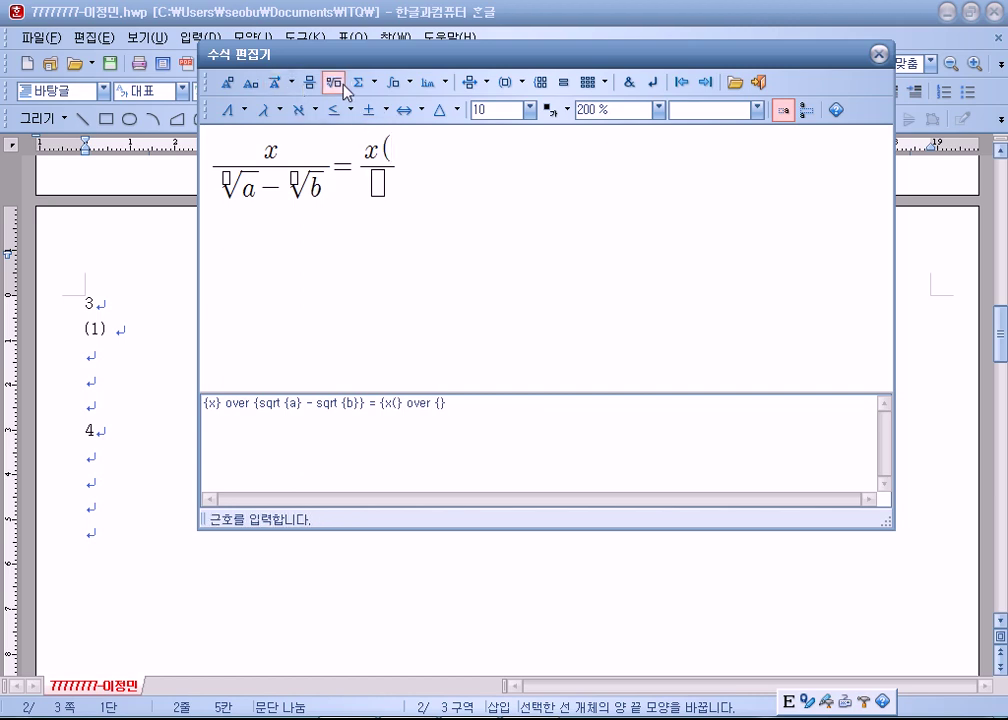
{"action": "left_click", "coordinate": [335, 83]}
{"action": "type", "text": "a} +"}
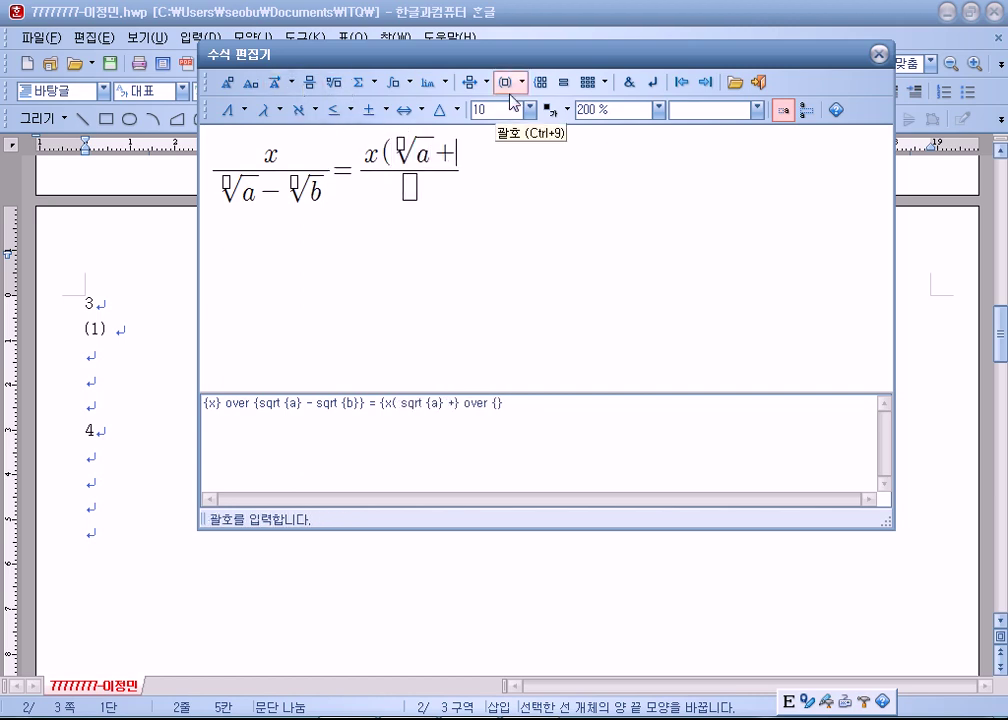
{"action": "left_click", "coordinate": [332, 84]}
{"action": "type", "text": "b"}
{"action": "key", "text": "Right"}
{"action": "type", "text": ")"}
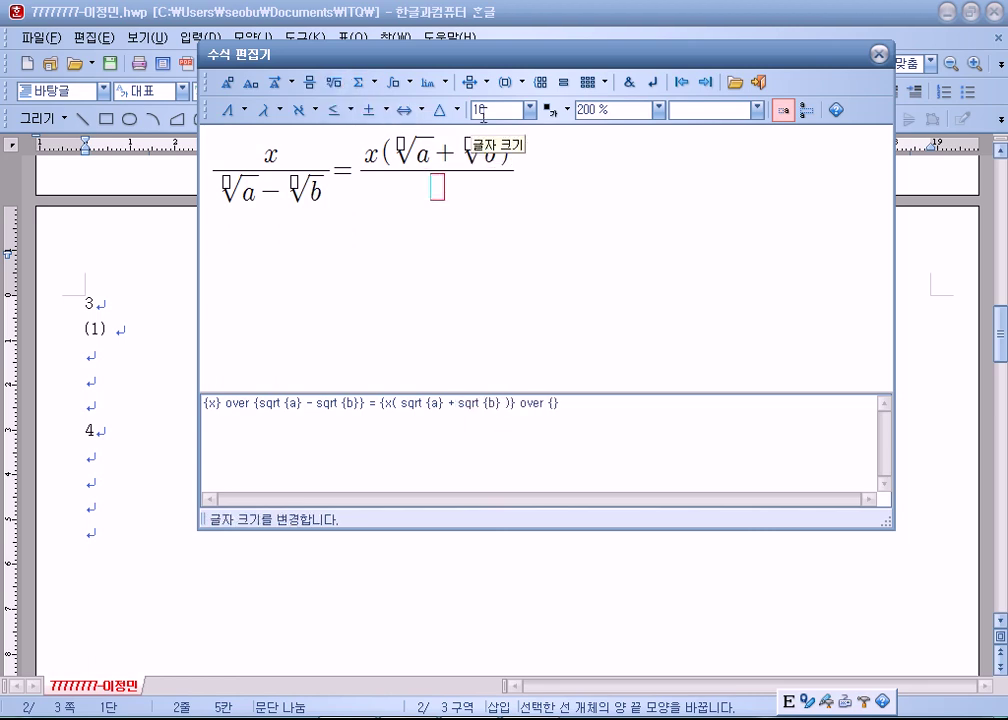
{"action": "type", "text": "a-b"}
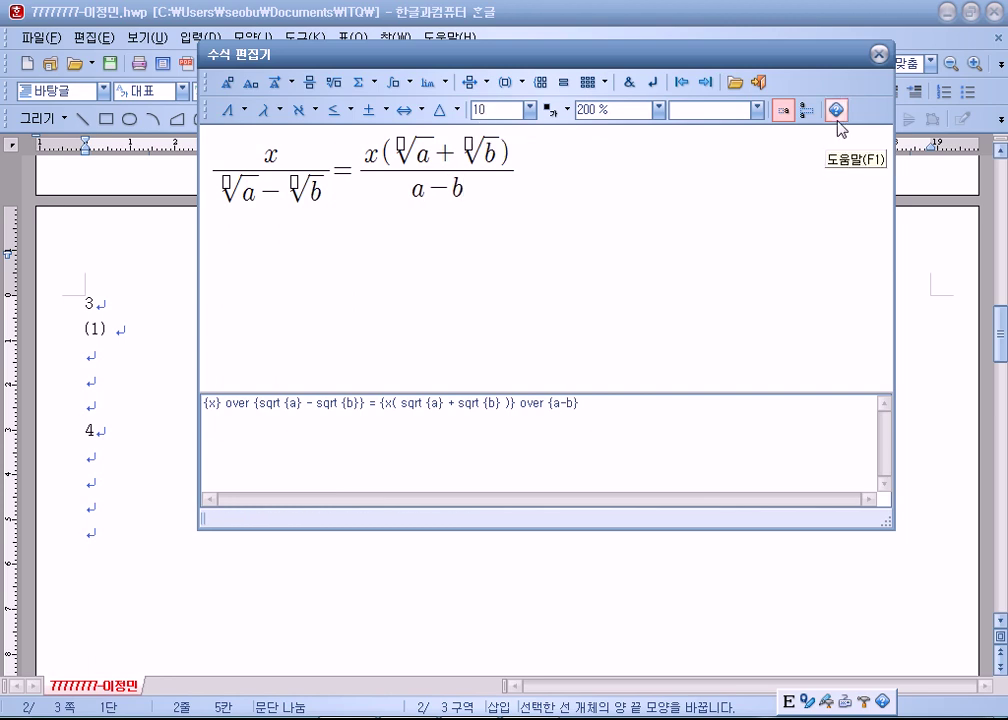
{"action": "left_click", "coordinate": [524, 184]}
{"action": "left_click", "coordinate": [757, 82]}
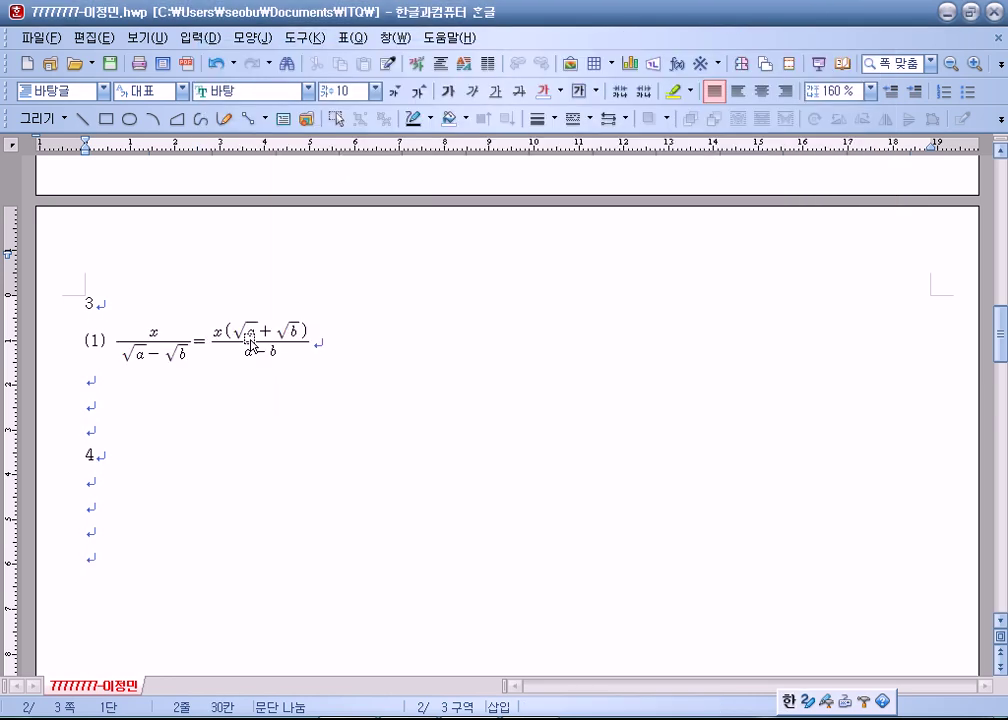
Type (2), reopen the equation editor and insert five empty fractions.
{"action": "type", "text": "(2)"}
{"action": "key", "text": "ctrl+n"}
{"action": "key", "text": "m"}
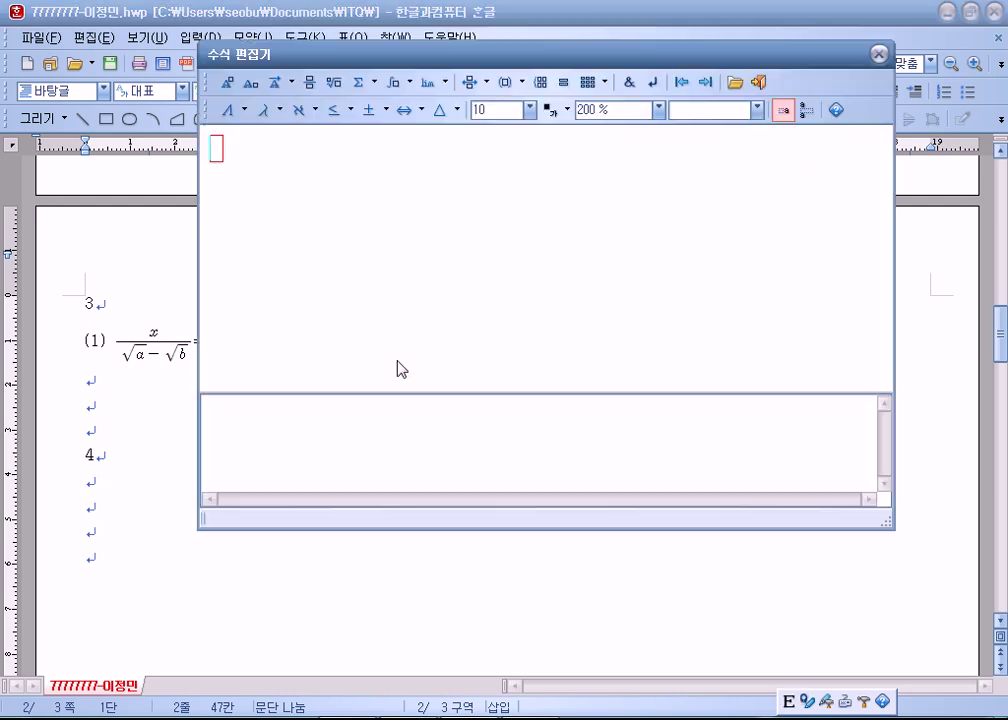
{"action": "left_click", "coordinate": [311, 84]}
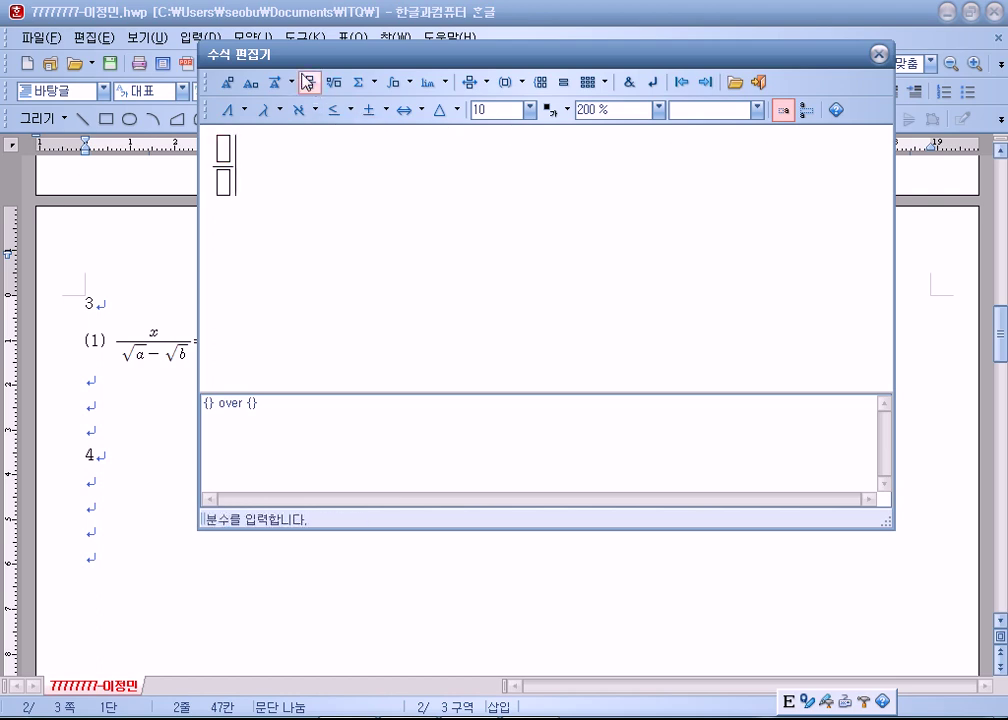
{"action": "left_click", "coordinate": [308, 82]}
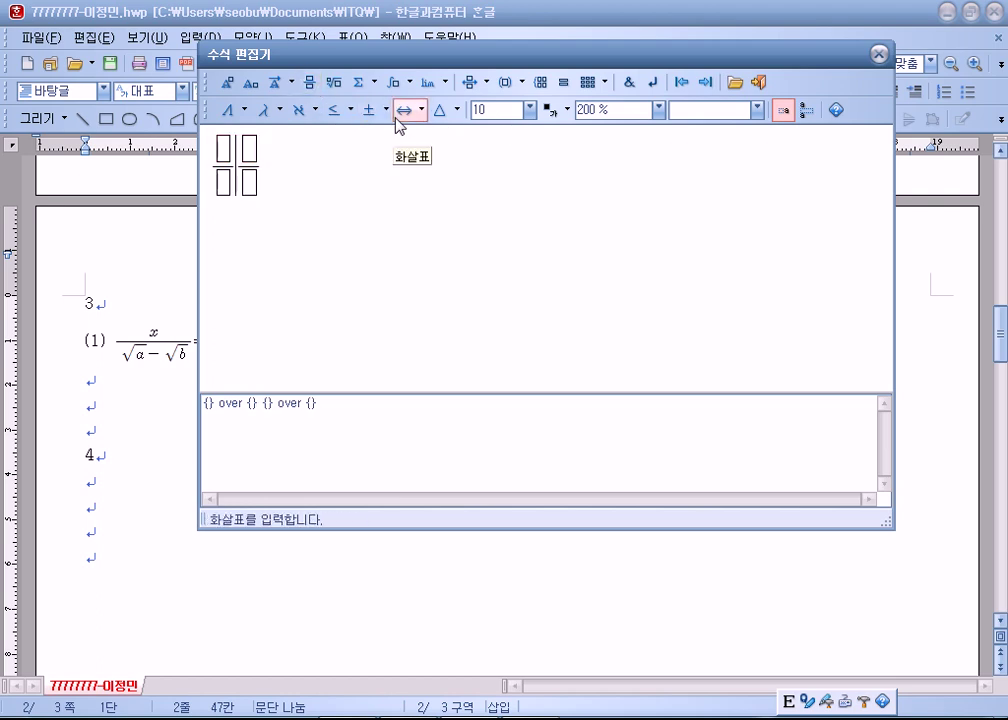
{"action": "key", "text": "ctrl+o"}
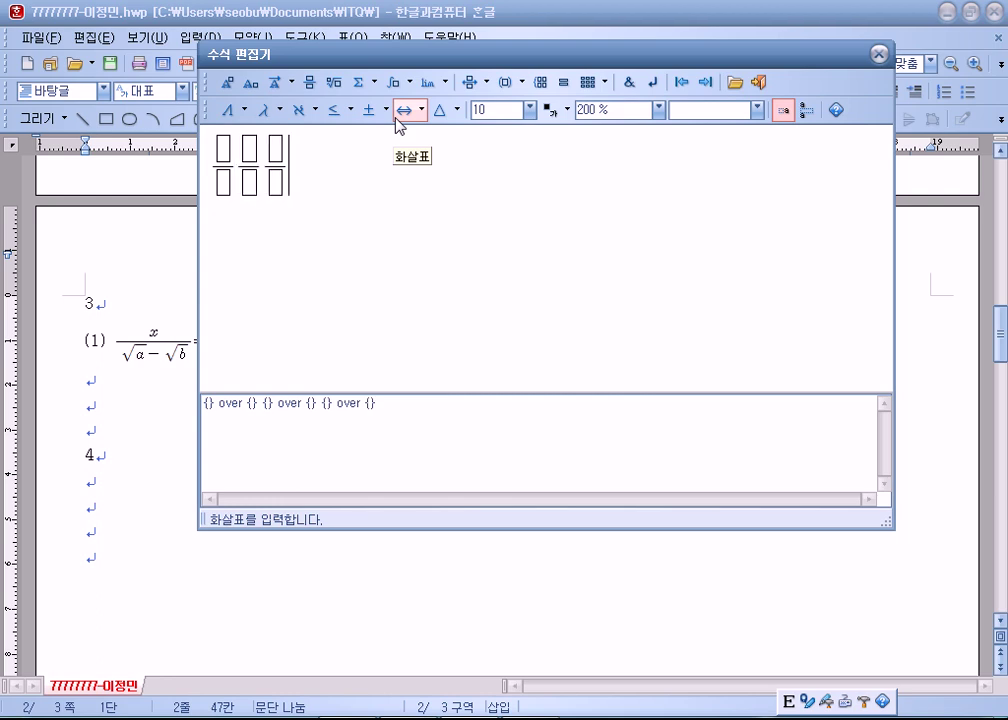
{"action": "key", "text": "ctrl+o"}
{"action": "key", "text": "ctrl+o"}
Fill the first three fractions as A/B, C/D and A/B.
{"action": "key", "text": "Left"}
{"action": "key", "text": "Left"}
{"action": "key", "text": "Left"}
{"action": "key", "text": "Left"}
{"action": "key", "text": "Left"}
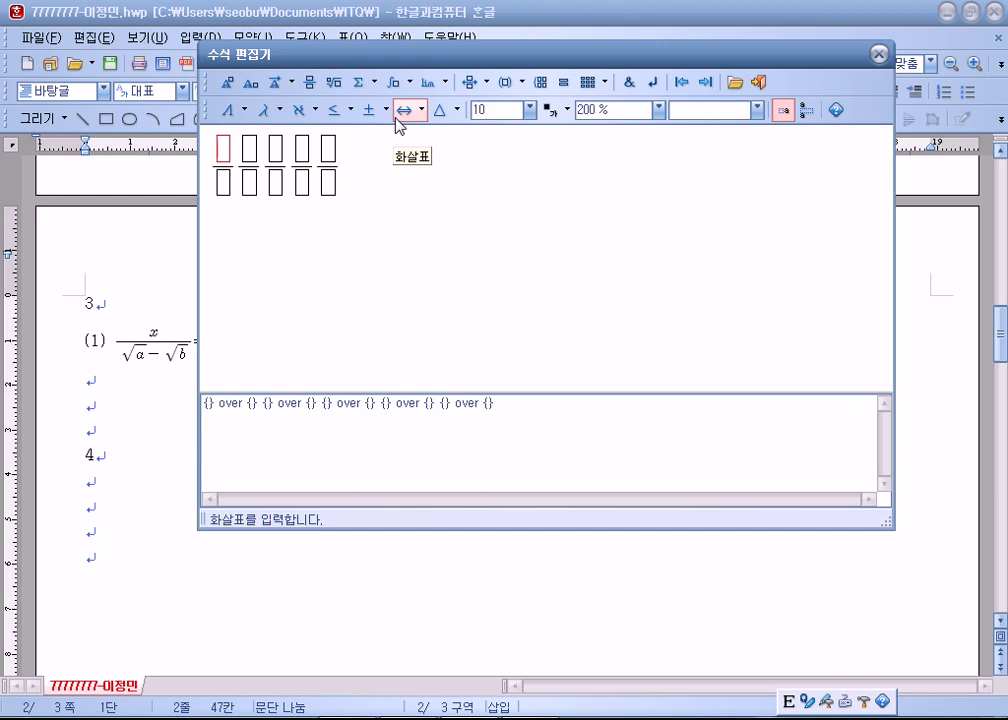
{"action": "type", "text": "A"}
{"action": "key", "text": "Right"}
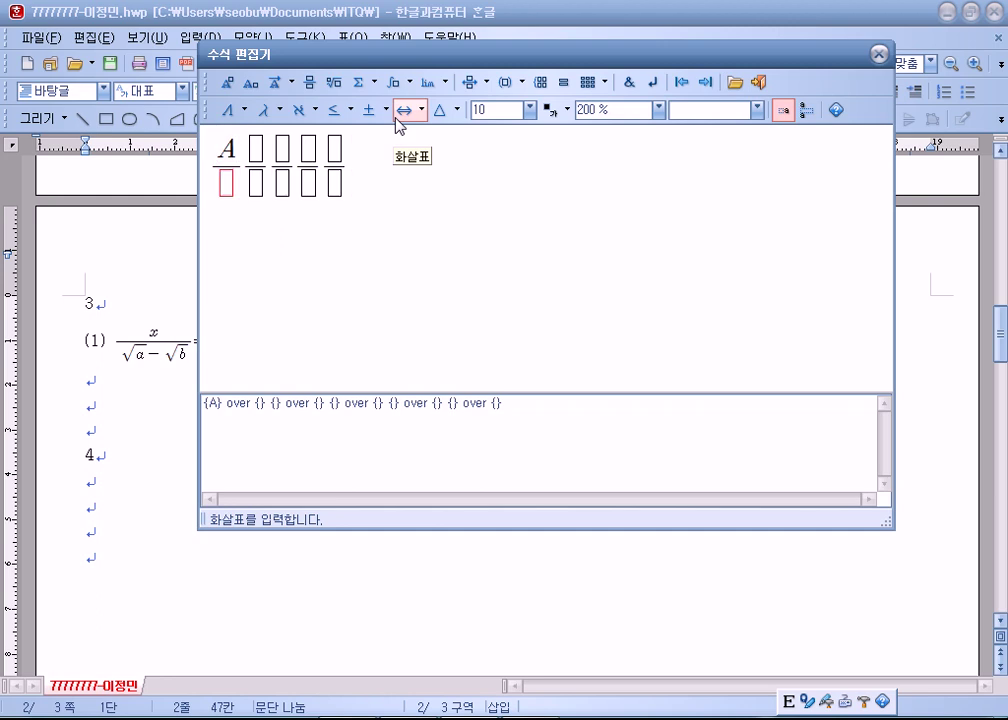
{"action": "type", "text": "B"}
{"action": "key", "text": "Right"}
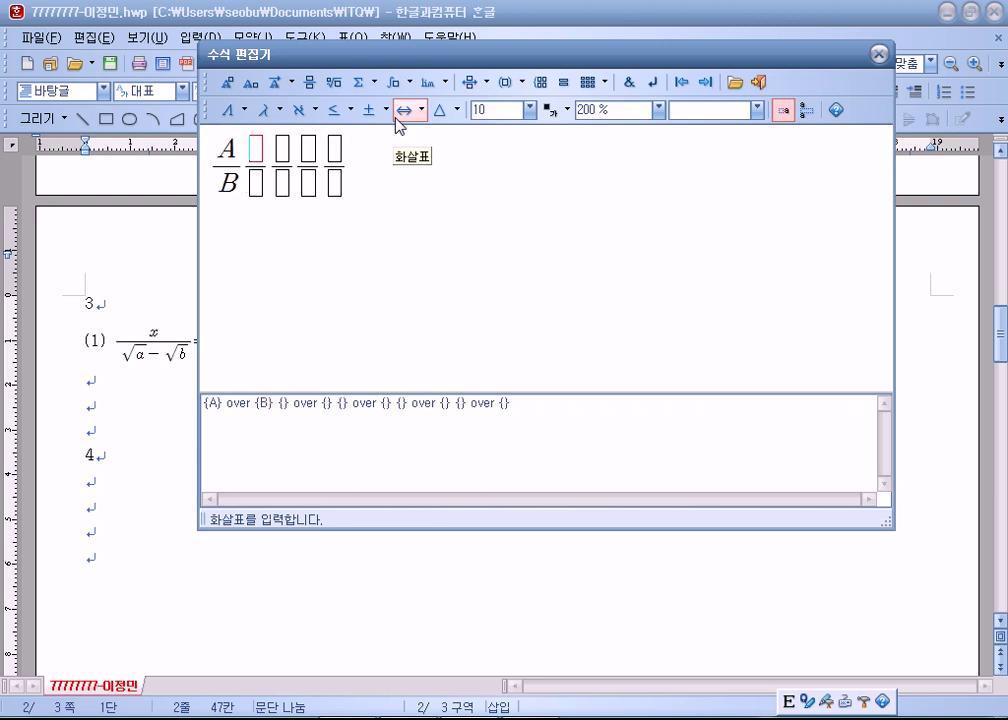
{"action": "type", "text": "C"}
{"action": "key", "text": "Right"}
{"action": "type", "text": "D"}
{"action": "key", "text": "Right"}
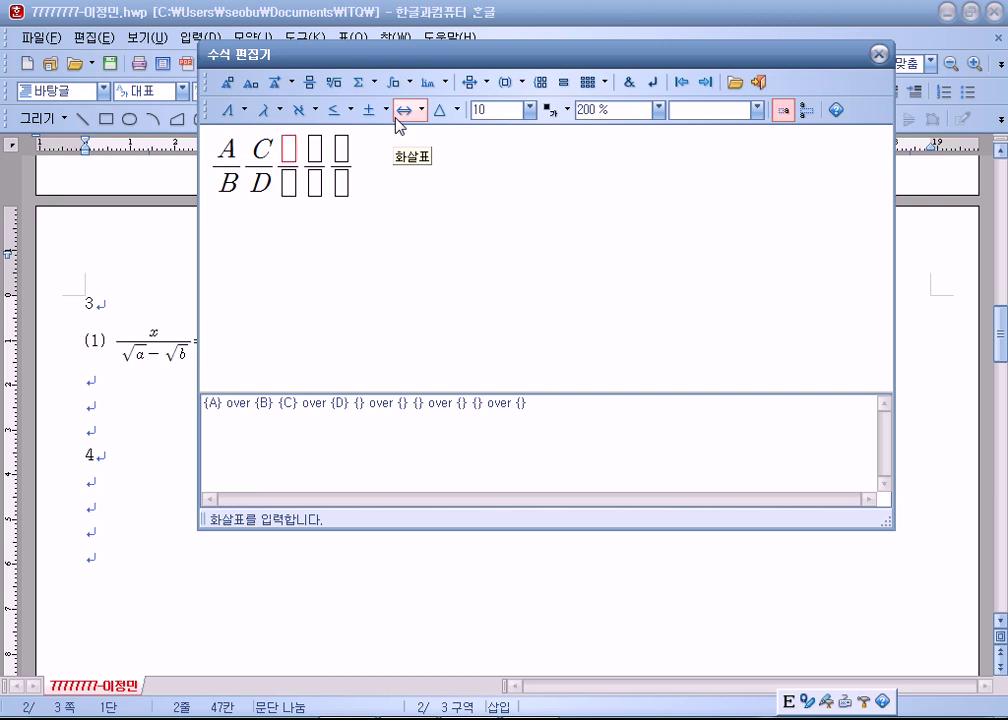
{"action": "type", "text": "A"}
{"action": "key", "text": "Right"}
{"action": "type", "text": "B"}
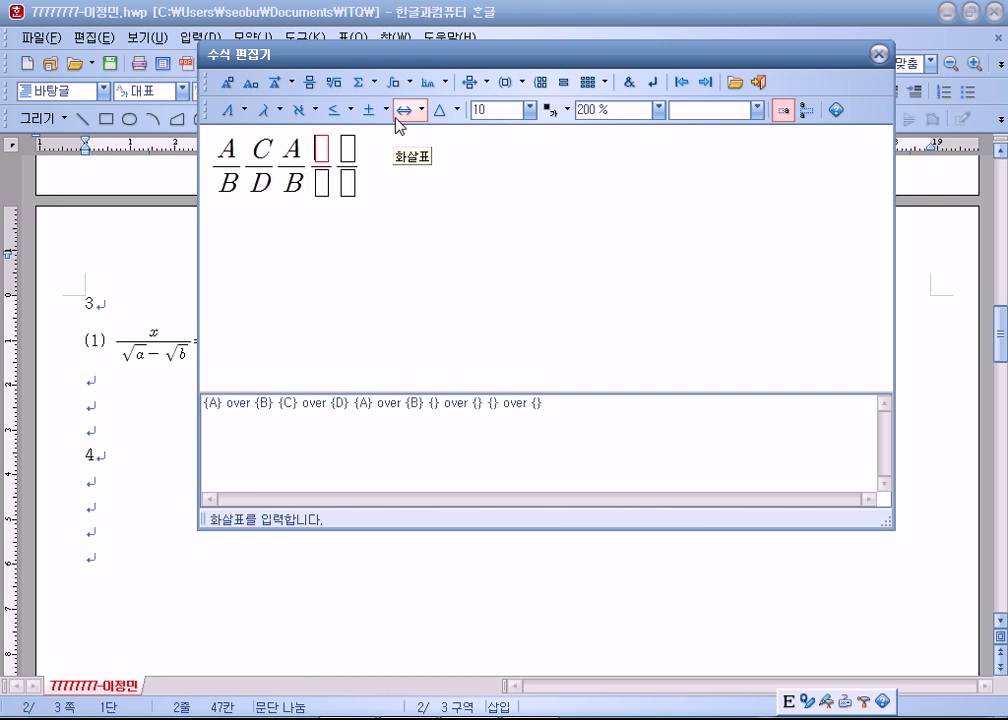
Fill the last two fractions as D/C and AD/BC.
{"action": "key", "text": "Right"}
{"action": "type", "text": "C"}
{"action": "key", "text": "Left"}
{"action": "type", "text": "D"}
{"action": "key", "text": "Delete"}
{"action": "key", "text": "Right"}
{"action": "type", "text": "C"}
{"action": "key", "text": "Right"}
{"action": "type", "text": "AD"}
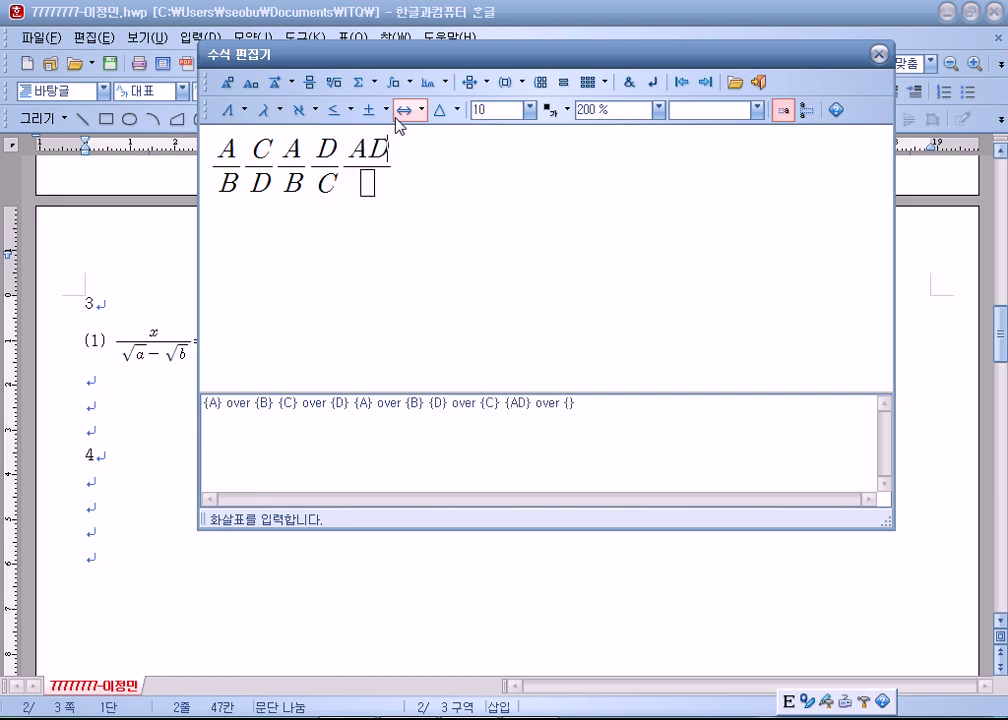
{"action": "key", "text": "Right"}
{"action": "type", "text": "BC"}
Add ÷, =, × and = between the fractions and insert the equation.
{"action": "key", "text": "Left"}
{"action": "key", "text": "Left"}
{"action": "key", "text": "Left"}
{"action": "key", "text": "Left"}
{"action": "key", "text": "Left"}
{"action": "key", "text": "Left"}
{"action": "key", "text": "Left"}
{"action": "key", "text": "Left"}
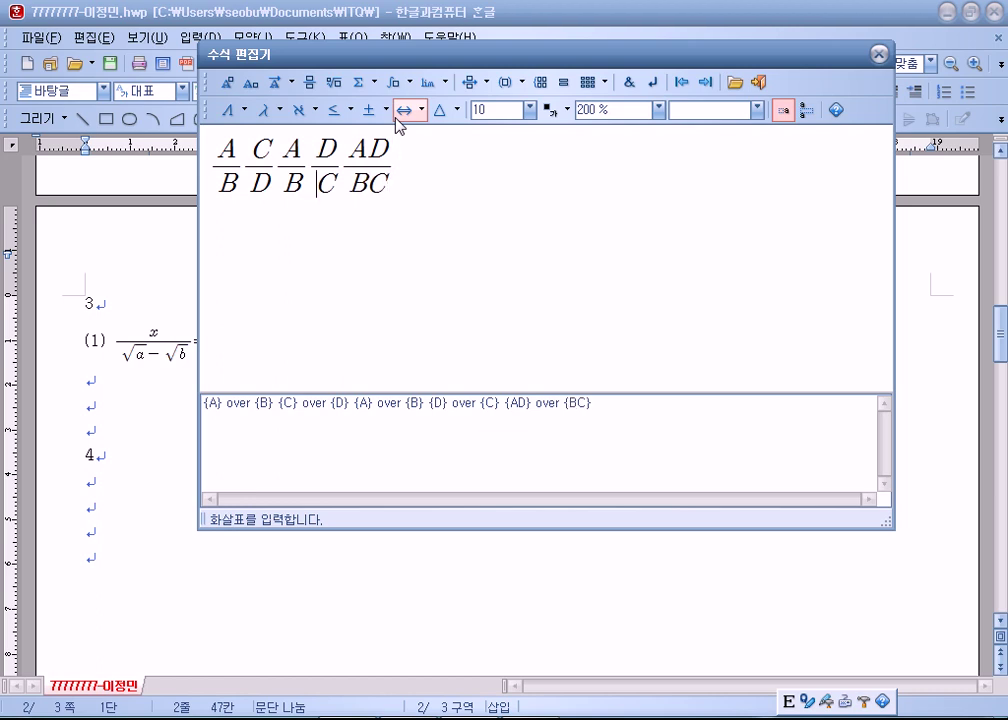
{"action": "key", "text": "Left"}
{"action": "key", "text": "Left"}
{"action": "key", "text": "Left"}
{"action": "key", "text": "Left"}
{"action": "key", "text": "Left"}
{"action": "key", "text": "Left"}
{"action": "left_click", "coordinate": [376, 112]}
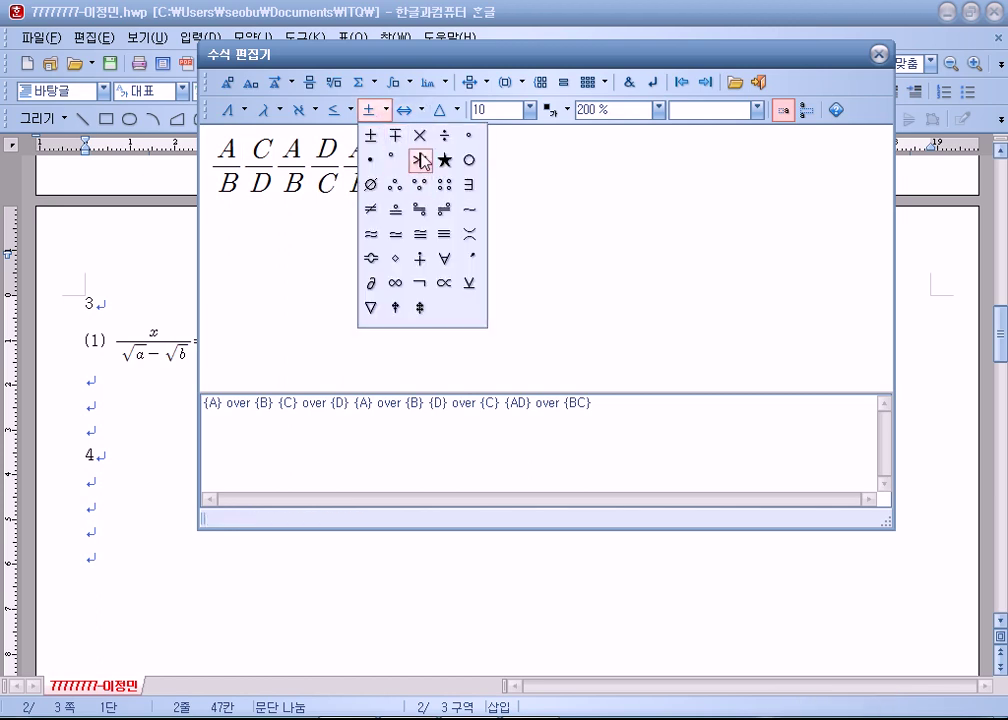
{"action": "left_click", "coordinate": [444, 135]}
{"action": "left_click", "coordinate": [304, 173]}
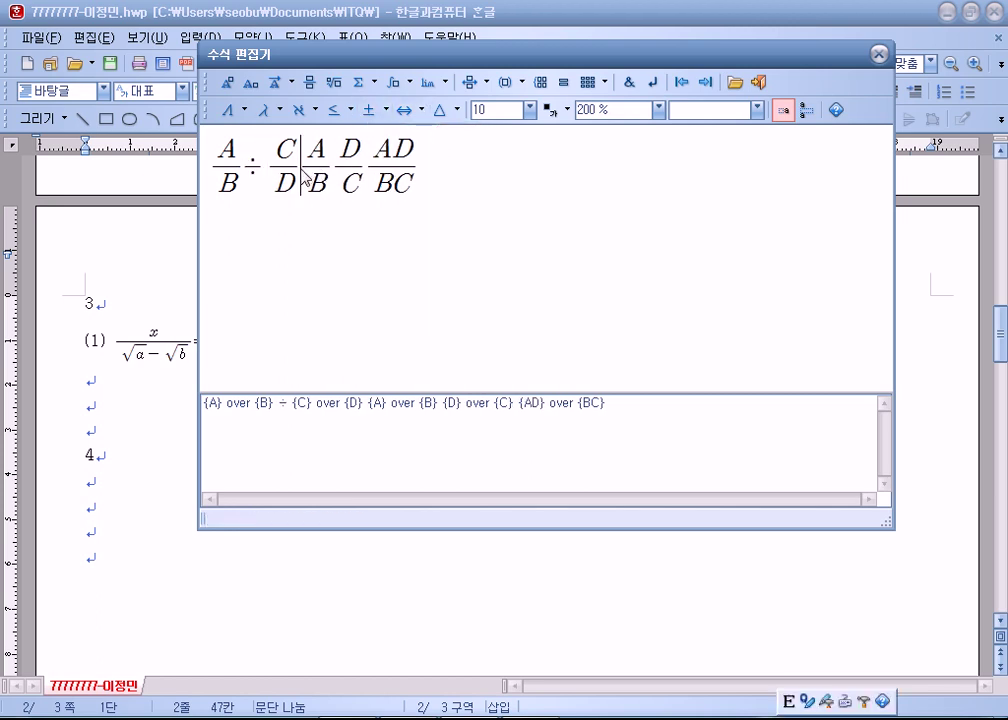
{"action": "type", "text": "="}
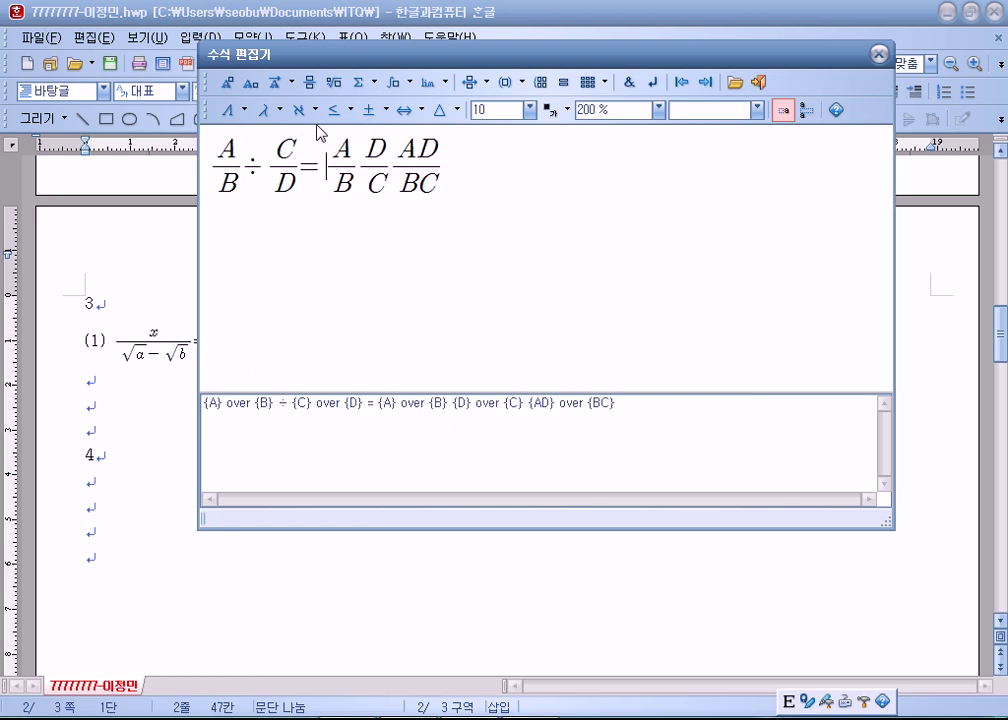
{"action": "key", "text": "Right"}
{"action": "key", "text": "Right"}
{"action": "left_click", "coordinate": [386, 109]}
{"action": "left_click", "coordinate": [418, 135]}
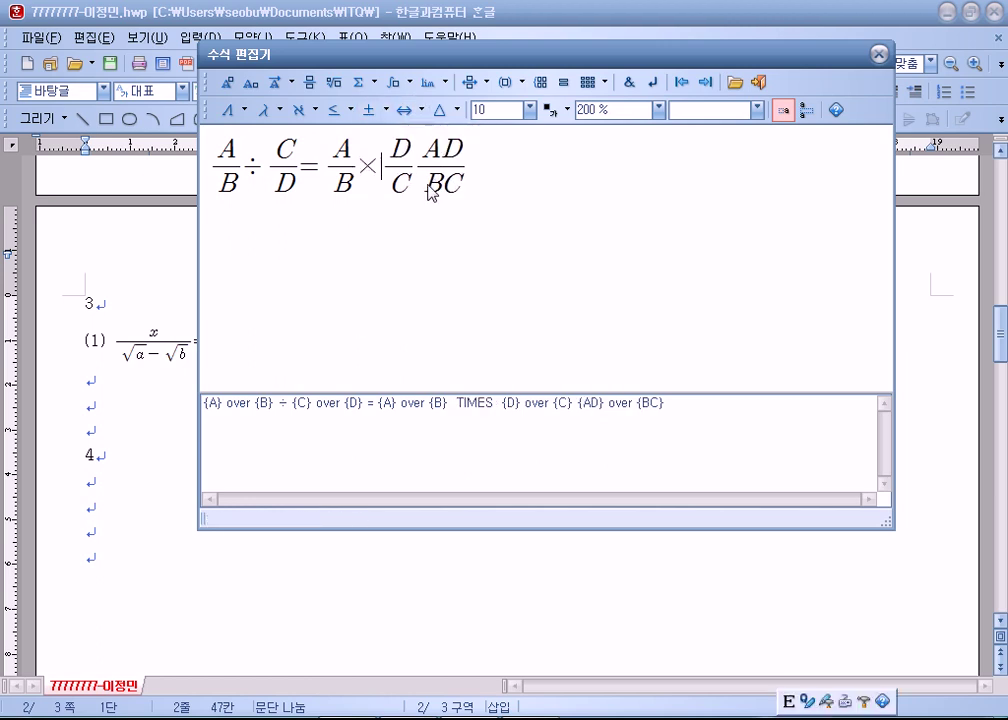
{"action": "left_click", "coordinate": [420, 170]}
{"action": "type", "text": "="}
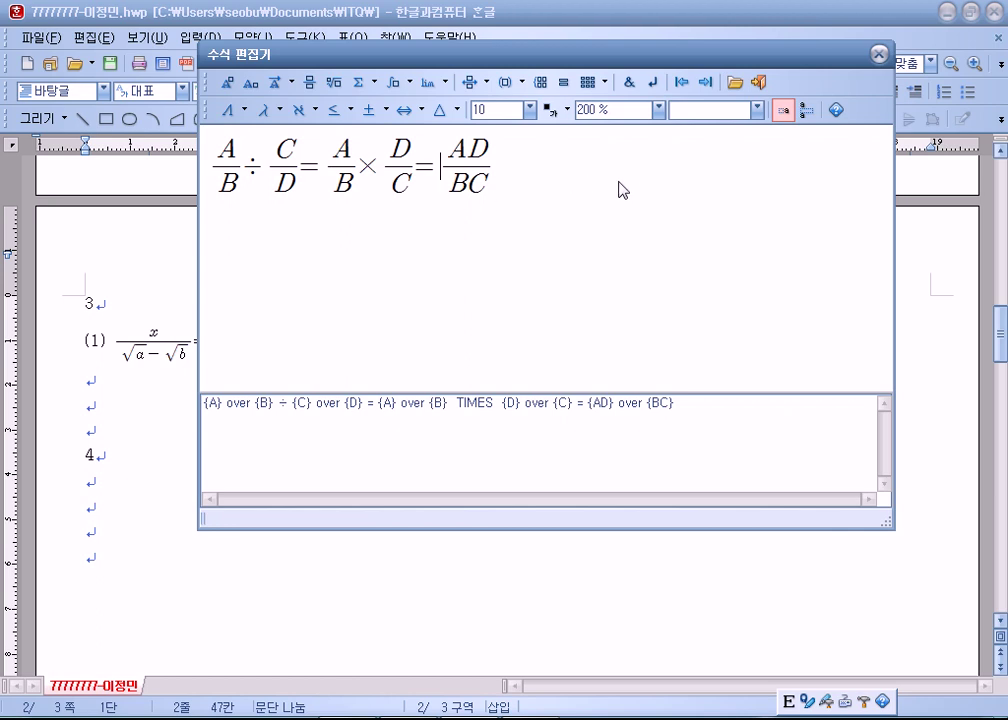
{"action": "left_click", "coordinate": [760, 83]}
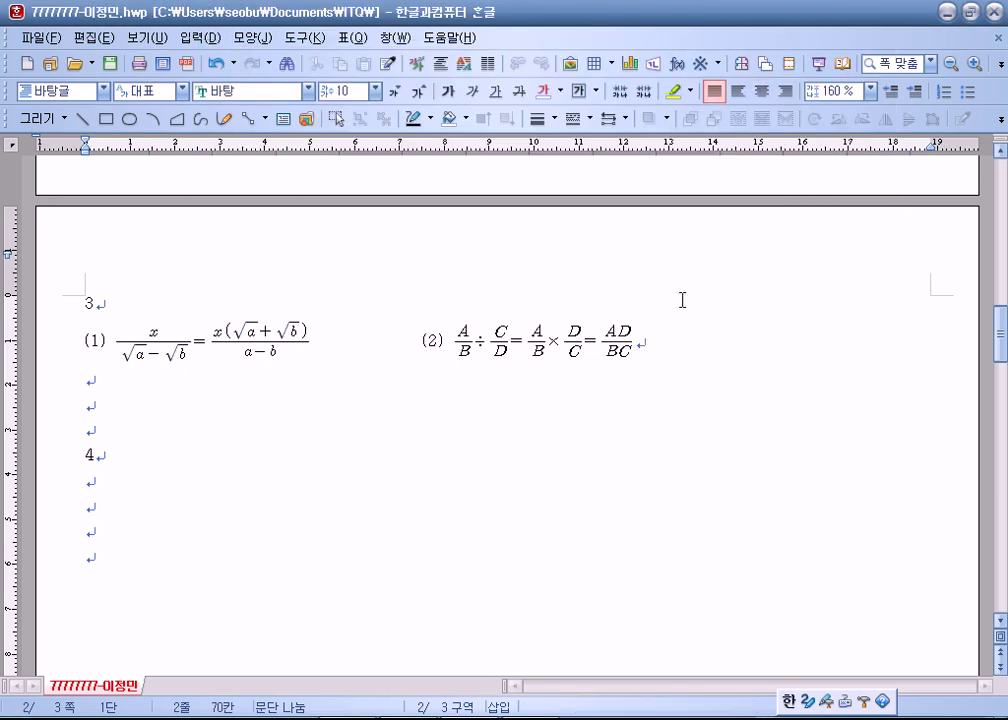
Save the document with both equations.
{"action": "left_click", "coordinate": [142, 480]}
{"action": "scroll", "coordinate": [268, 476], "scroll_direction": "down", "scroll_amount": 1}
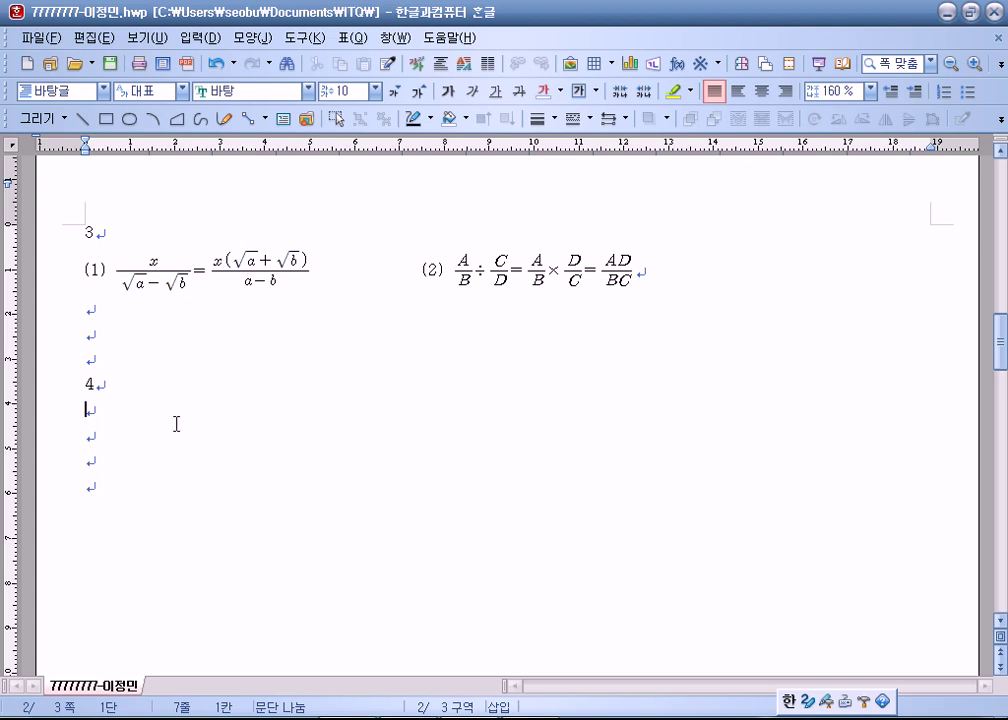
{"action": "left_click", "coordinate": [108, 62]}
Return to the item 3 line and select equation (2) beside (1).
{"action": "key", "text": "Page_Down"}
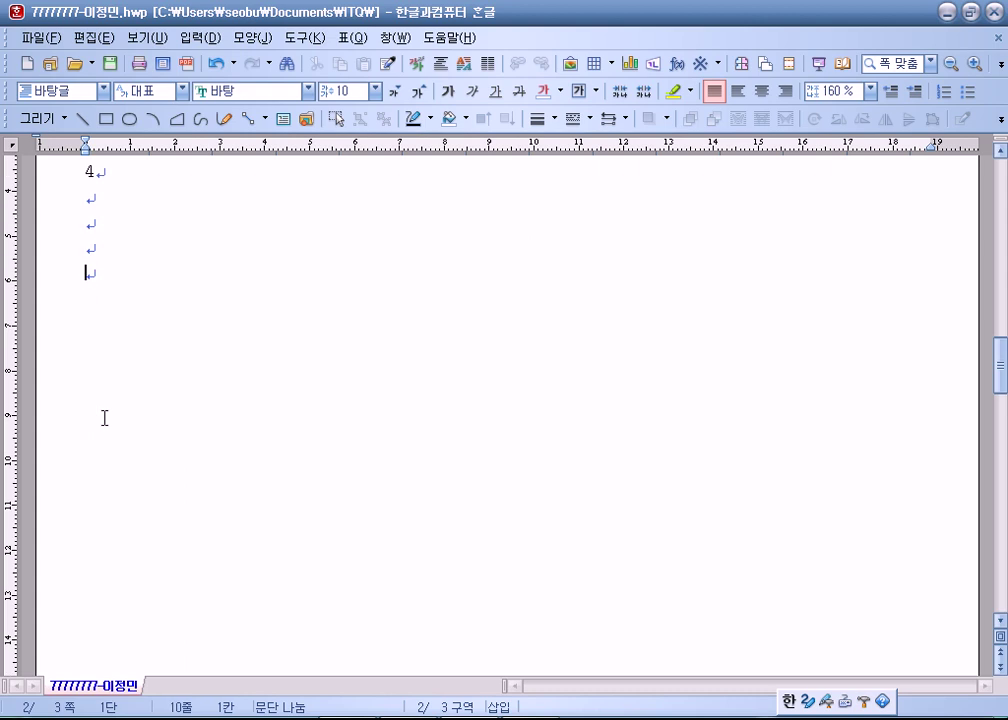
{"action": "scroll", "coordinate": [104, 418], "scroll_direction": "up", "scroll_amount": 3}
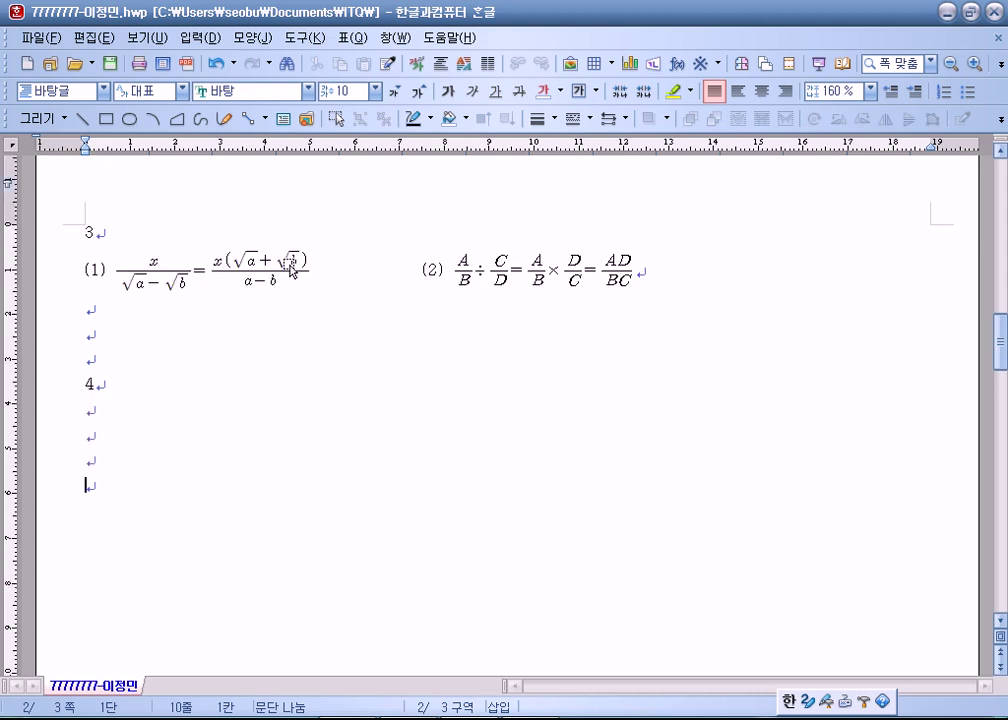
{"action": "left_click", "coordinate": [300, 268]}
{"action": "key", "text": "F11"}
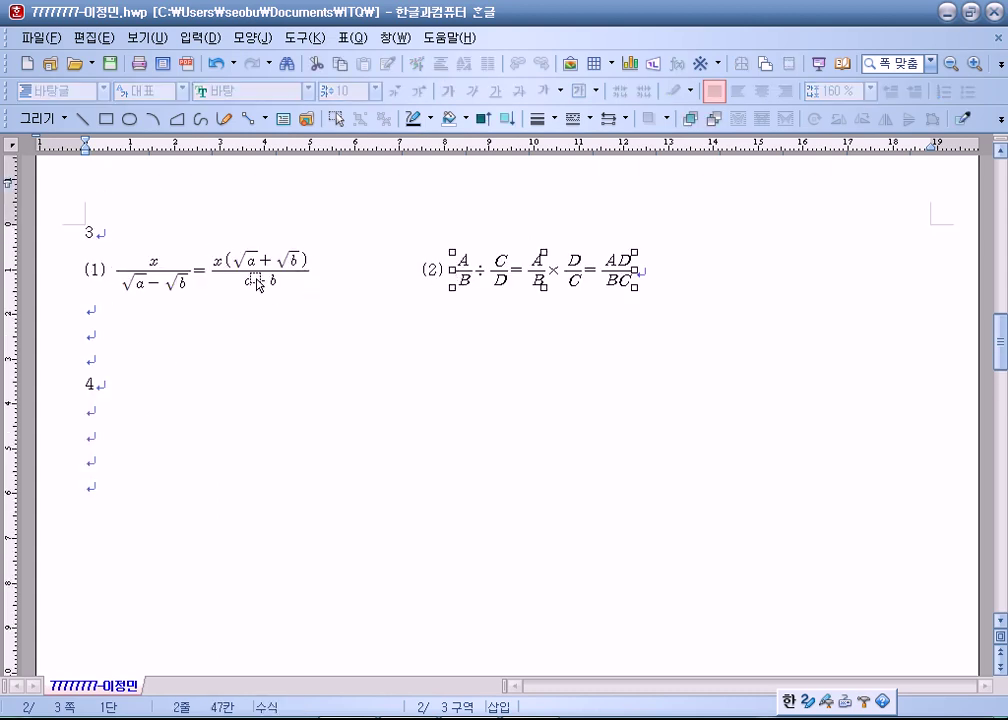
{"action": "left_click", "coordinate": [256, 280]}
{"action": "left_click", "coordinate": [482, 275]}
{"action": "double_click", "coordinate": [482, 275]}
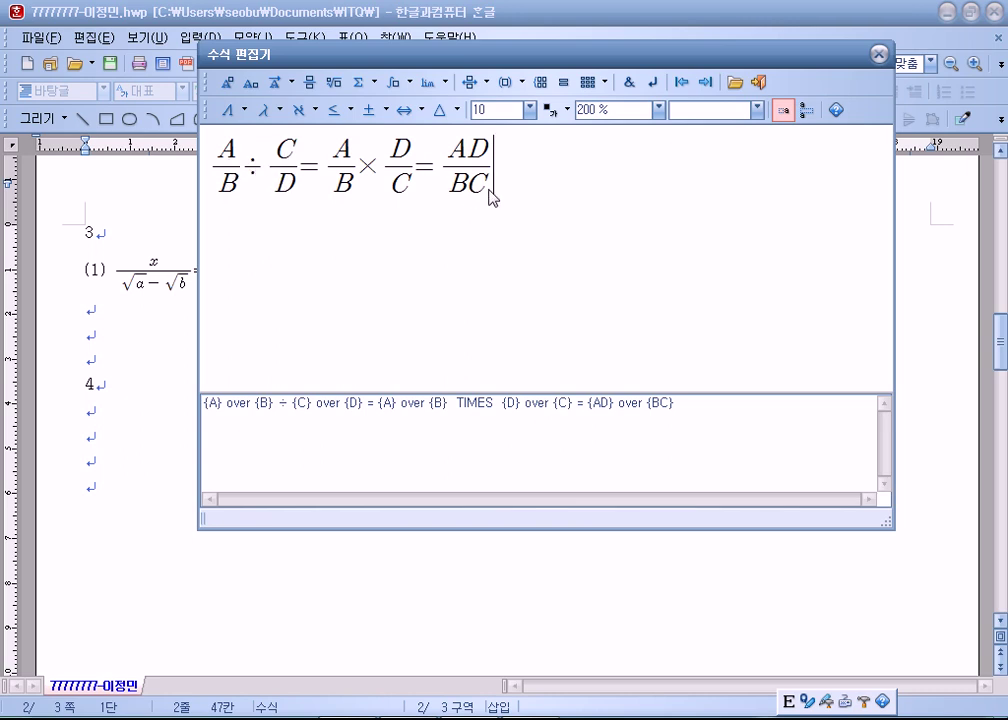
{"action": "type", "text": "#"}
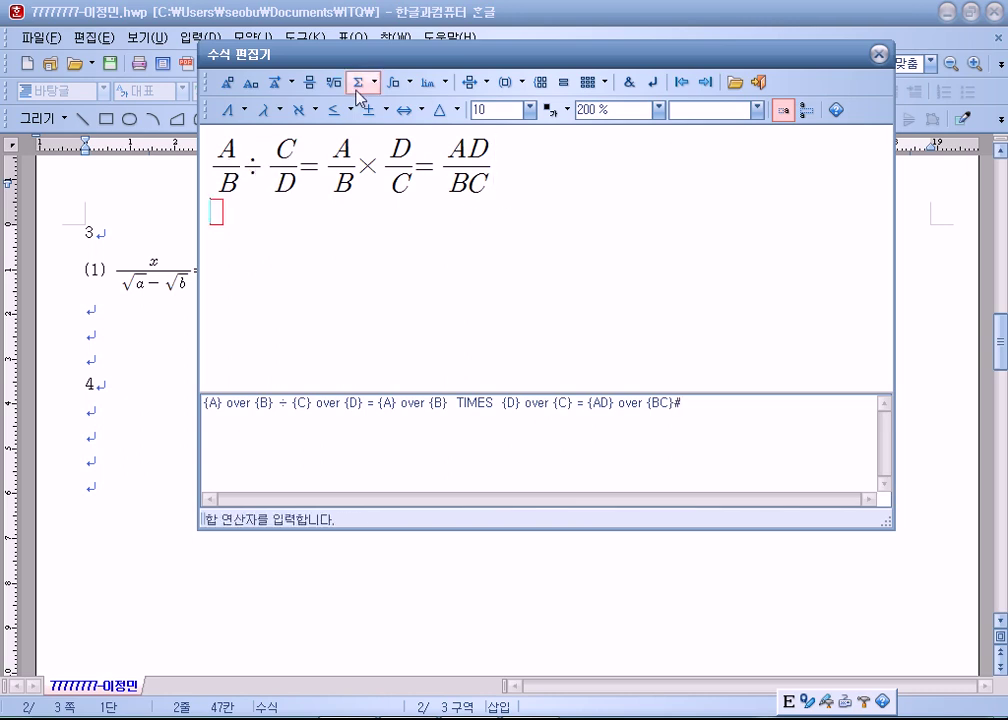
{"action": "left_click", "coordinate": [311, 83]}
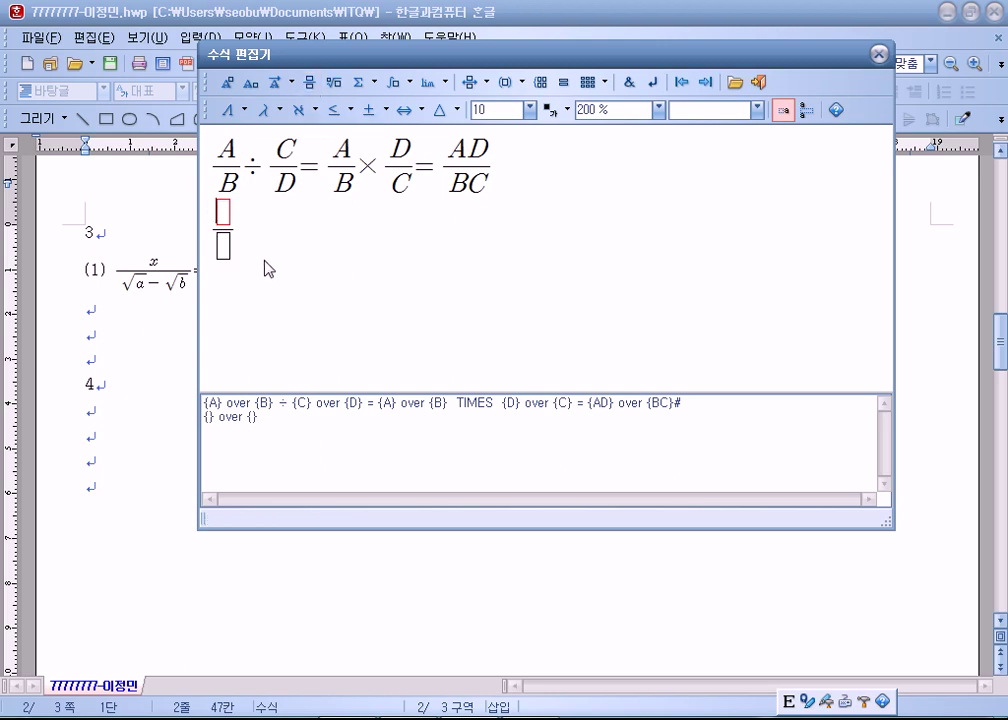
{"action": "key", "text": "Tab"}
{"action": "key", "text": "Left"}
{"action": "key", "text": "Left"}
{"action": "key", "text": "shift+Right"}
{"action": "key", "text": "ctrl+c"}
{"action": "key", "text": "Right"}
{"action": "key", "text": "ctrl+v"}
{"action": "key", "text": "ctrl+v"}
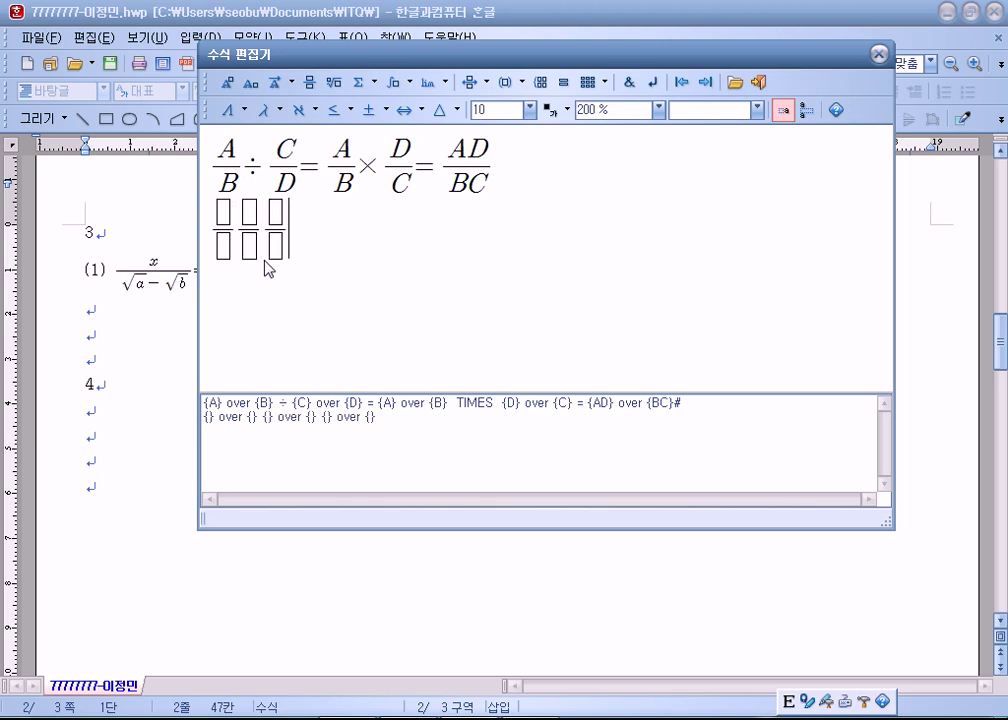
{"action": "key", "text": "ctrl+v"}
{"action": "key", "text": "ctrl+v"}
{"action": "key", "text": "ctrl+v"}
{"action": "key", "text": "shift+Left"}
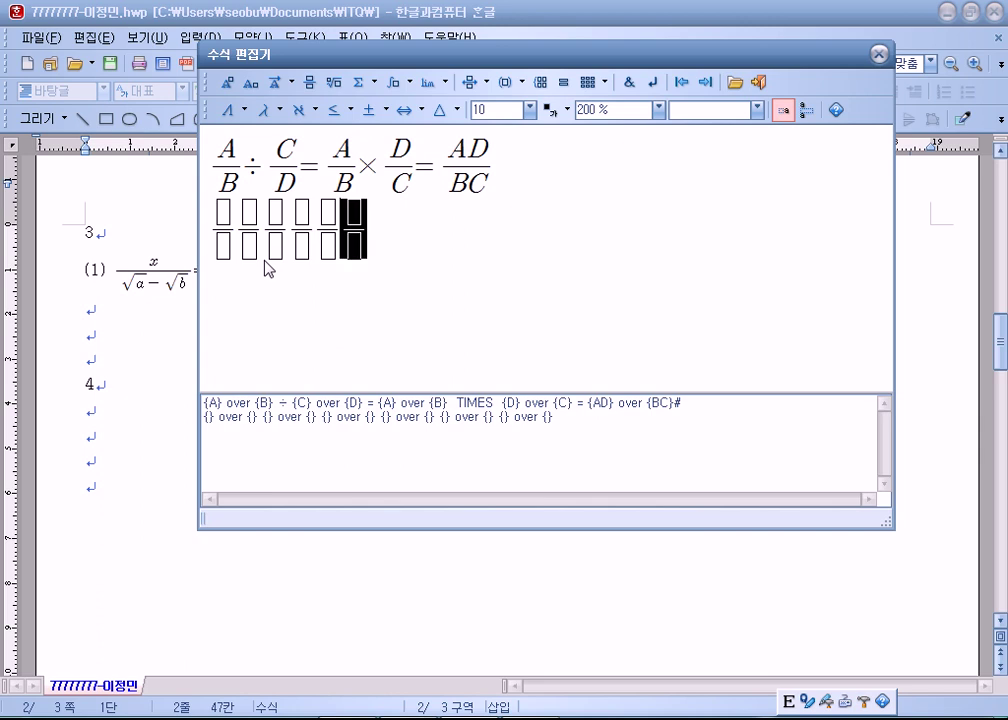
{"action": "key", "text": "Delete"}
{"action": "key", "text": "Left"}
{"action": "key", "text": "Left"}
{"action": "key", "text": "Left"}
{"action": "key", "text": "Left"}
{"action": "key", "text": "Left"}
{"action": "key", "text": "Left"}
{"action": "key", "text": "Left"}
{"action": "key", "text": "Left"}
{"action": "key", "text": "Left"}
{"action": "key", "text": "Left"}
{"action": "key", "text": "Up"}
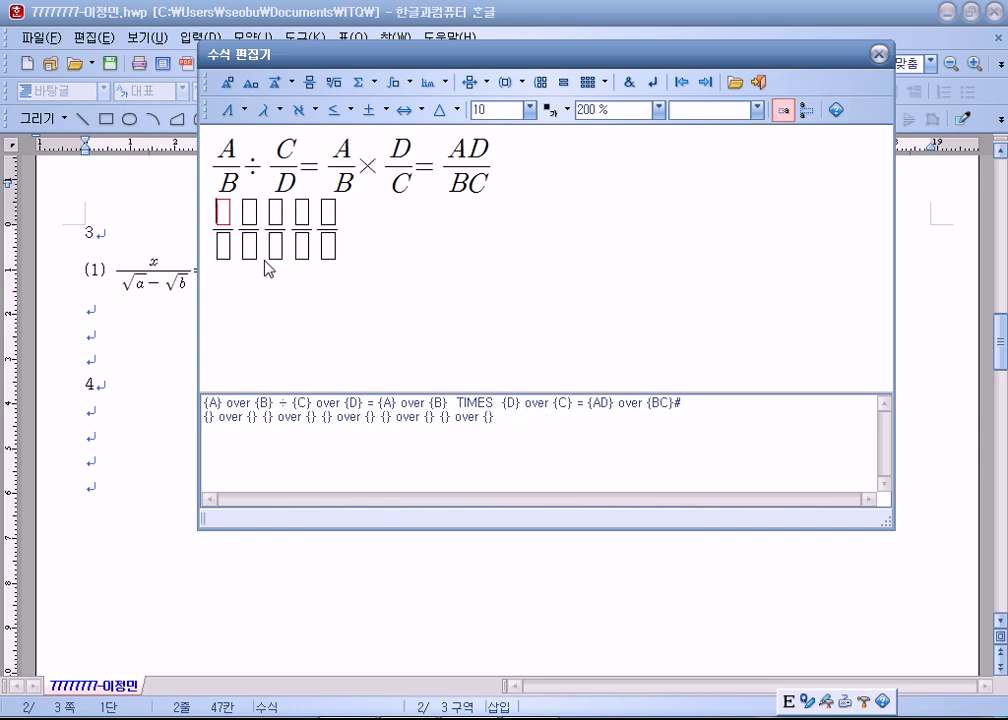
{"action": "type", "text": "A"}
{"action": "key", "text": "Down"}
{"action": "type", "text": "V"}
{"action": "key", "text": "BackSpace"}
{"action": "type", "text": "B"}
{"action": "key", "text": "Right"}
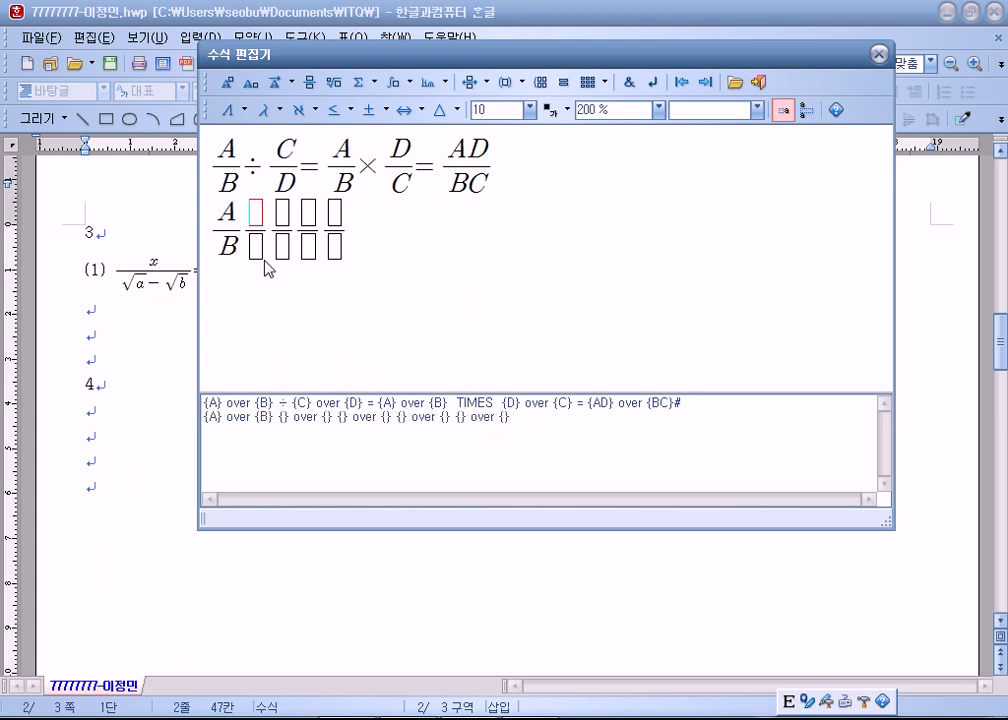
{"action": "type", "text": "C"}
{"action": "key", "text": "Down"}
{"action": "type", "text": "D"}
{"action": "key", "text": "Right"}
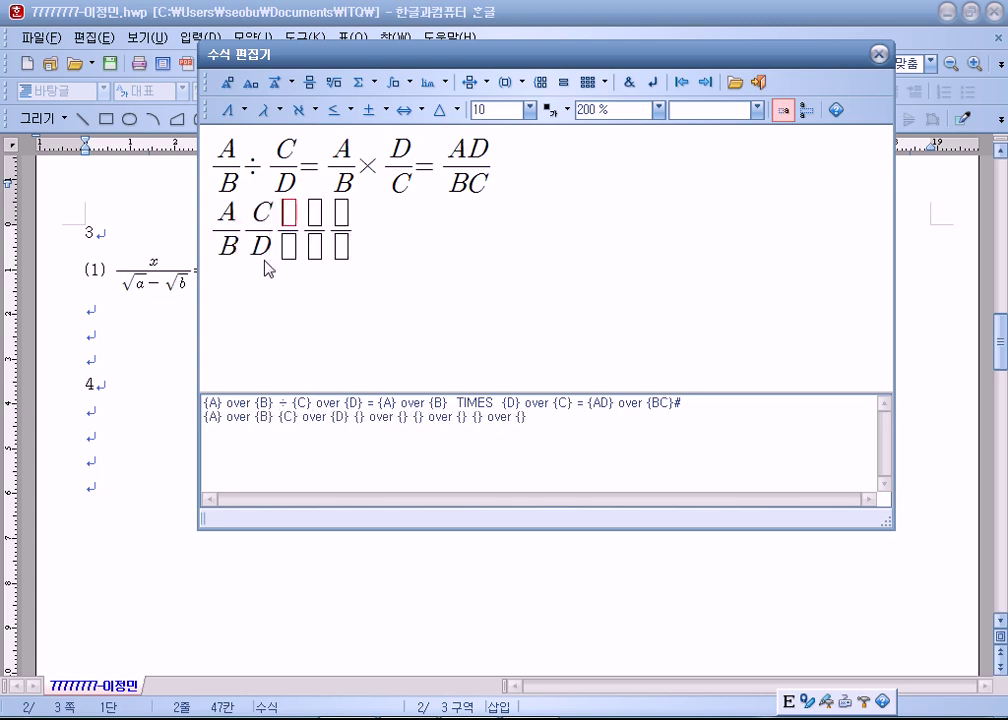
{"action": "key", "text": "Left"}
{"action": "type", "text": "="}
{"action": "key", "text": "Right"}
{"action": "key", "text": "Right"}
{"action": "key", "text": "Right"}
{"action": "key", "text": "Right"}
{"action": "key", "text": "Right"}
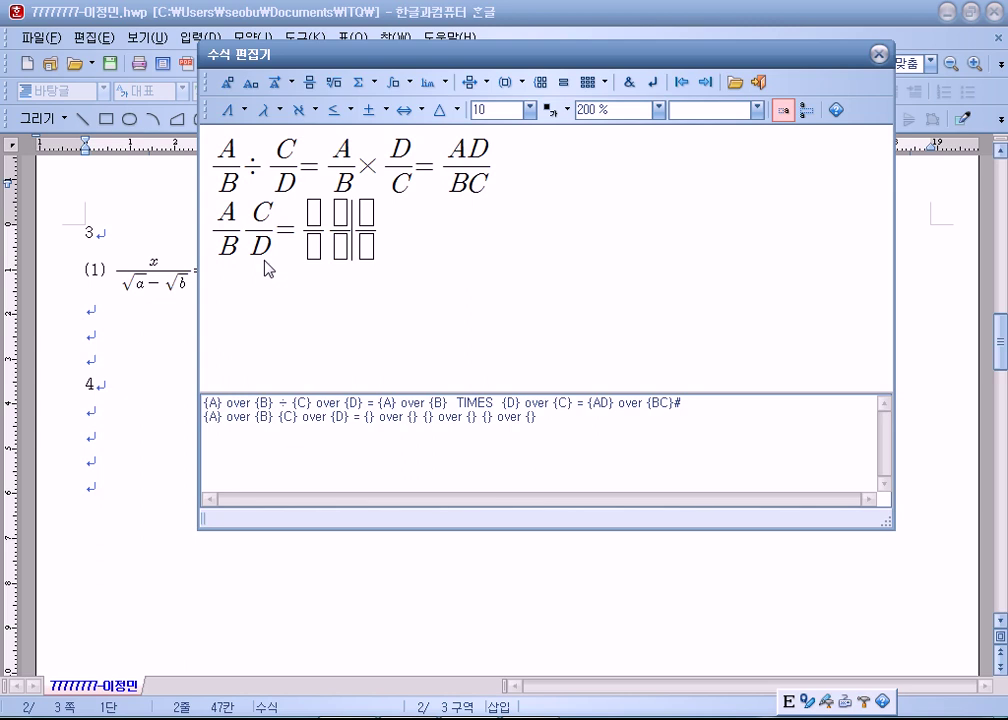
{"action": "type", "text": "="}
{"action": "key", "text": "Left"}
{"action": "key", "text": "Left"}
{"action": "key", "text": "Left"}
{"action": "key", "text": "Left"}
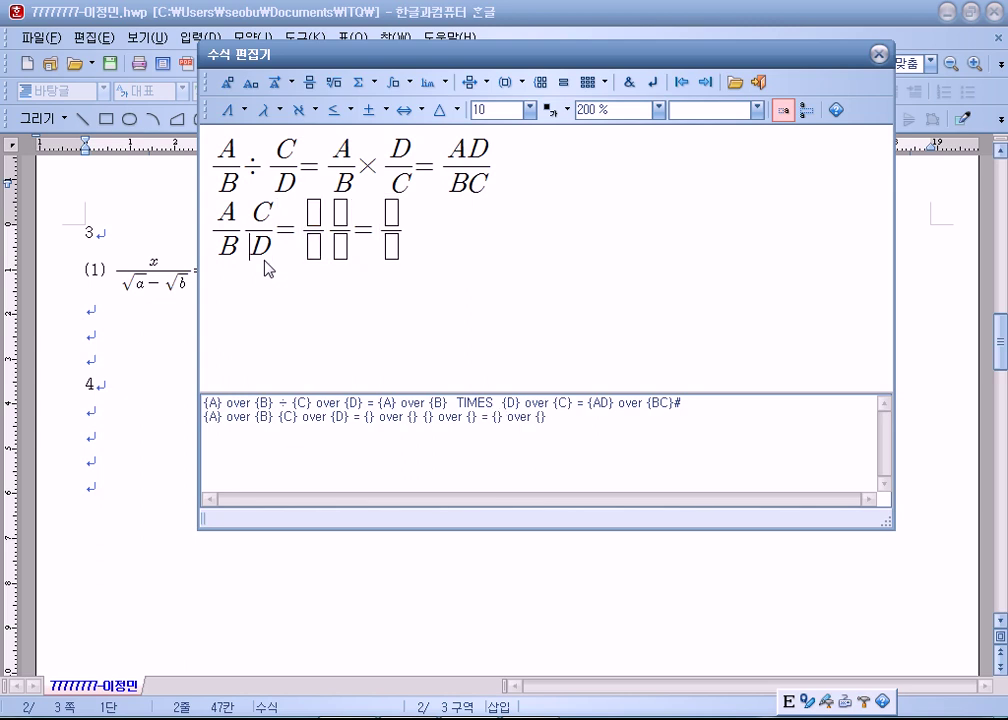
{"action": "key", "text": "Left"}
{"action": "left_click", "coordinate": [375, 110]}
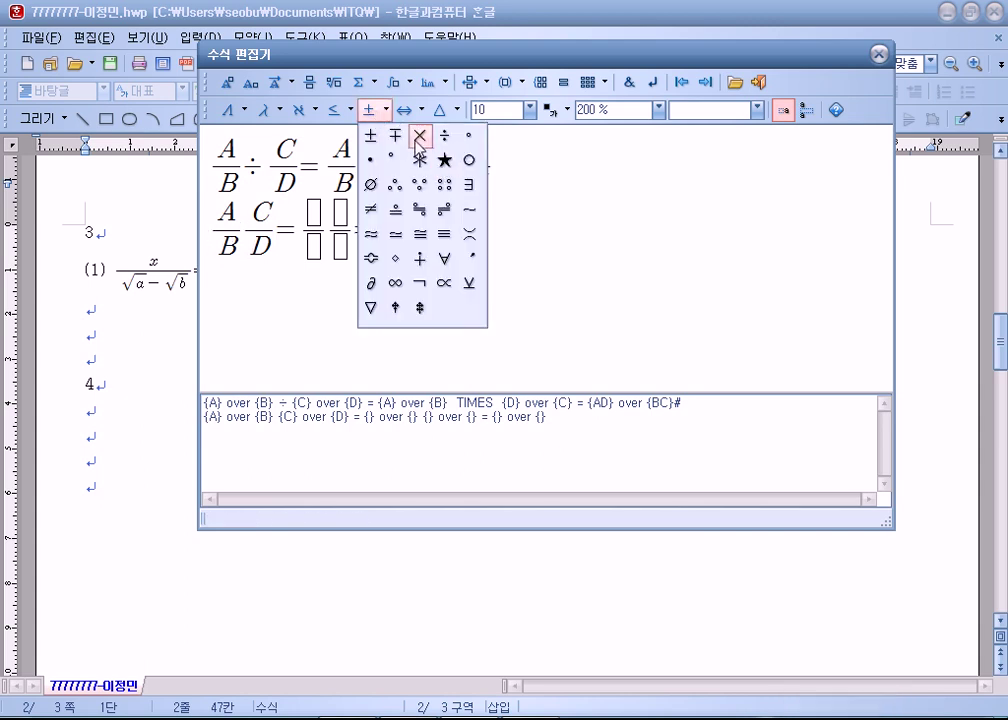
{"action": "left_click", "coordinate": [419, 136]}
{"action": "left_click", "coordinate": [407, 110]}
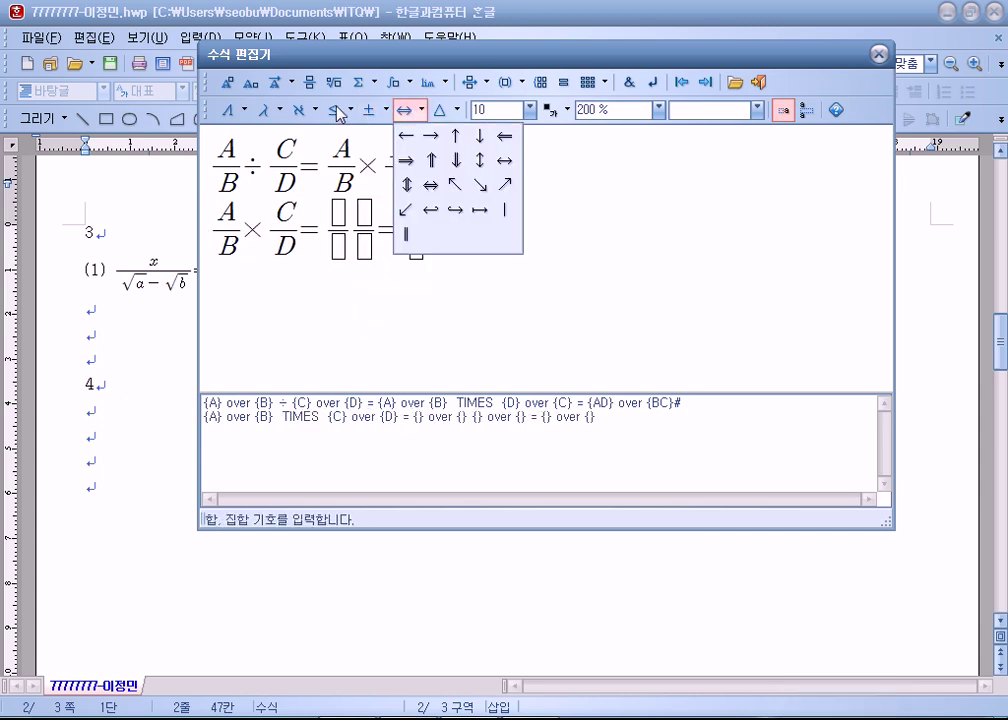
{"action": "left_click", "coordinate": [375, 110]}
{"action": "left_click", "coordinate": [375, 110]}
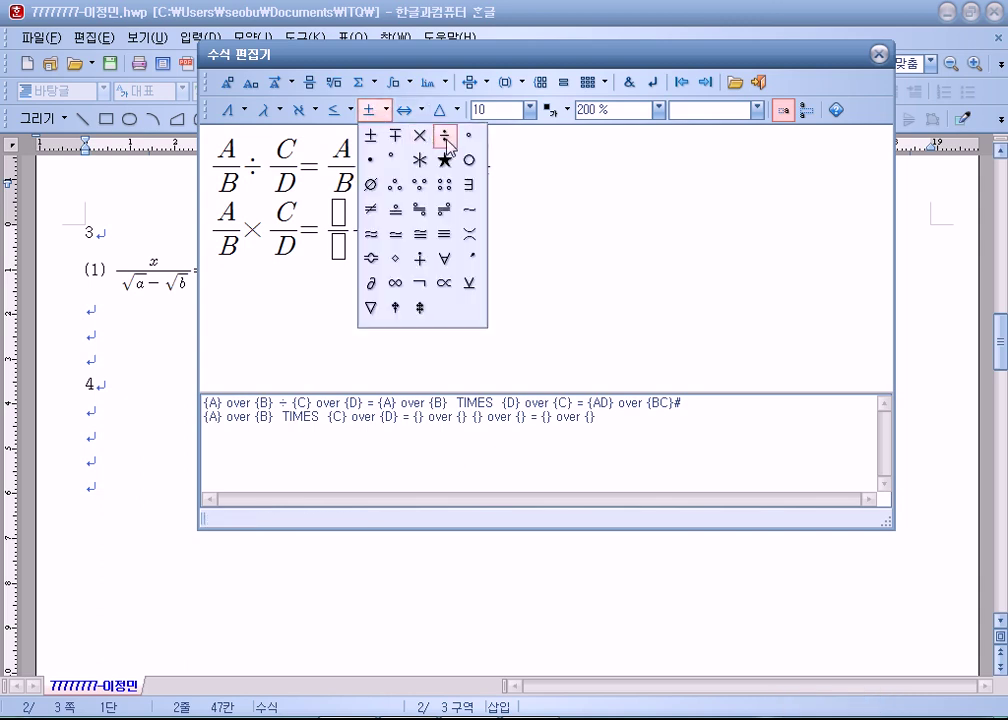
{"action": "left_click", "coordinate": [444, 136]}
{"action": "key", "text": "Left"}
{"action": "key", "text": "Left"}
{"action": "key", "text": "Delete"}
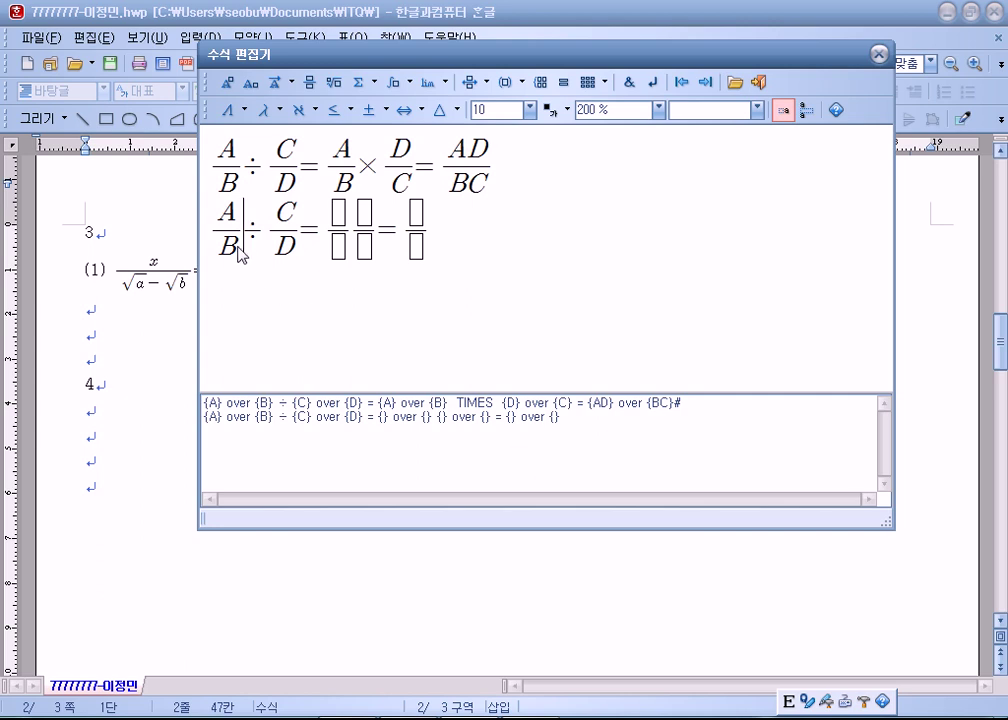
{"action": "left_click_drag", "start_coordinate": [215, 231], "coordinate": [484, 249]}
{"action": "key", "text": "Delete"}
{"action": "key", "text": "BackSpace"}
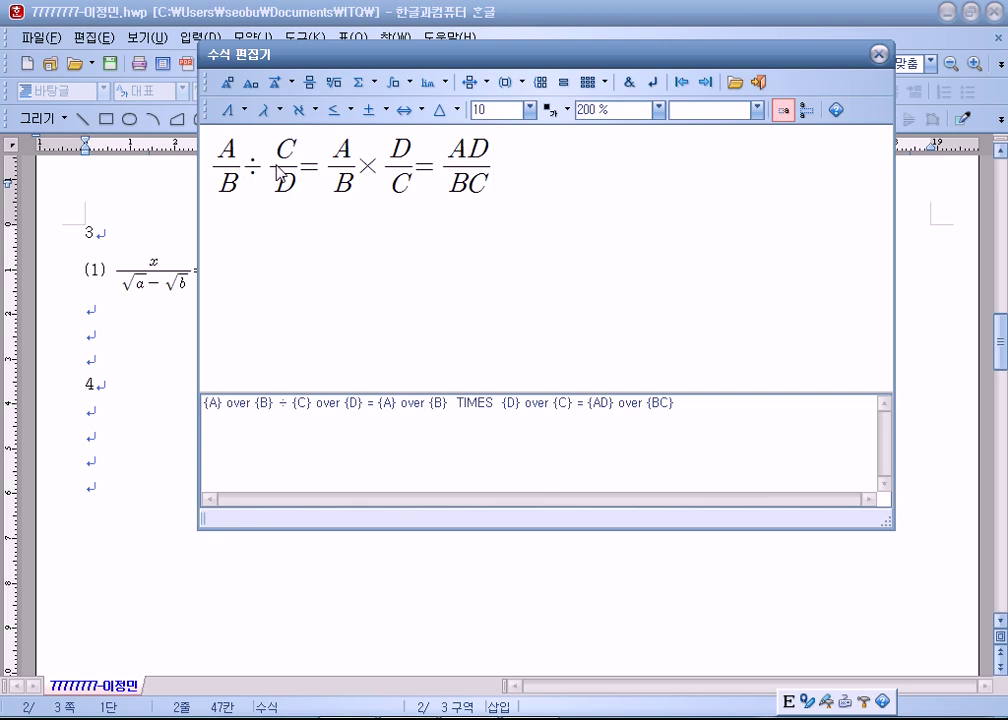
{"action": "left_click", "coordinate": [758, 82]}
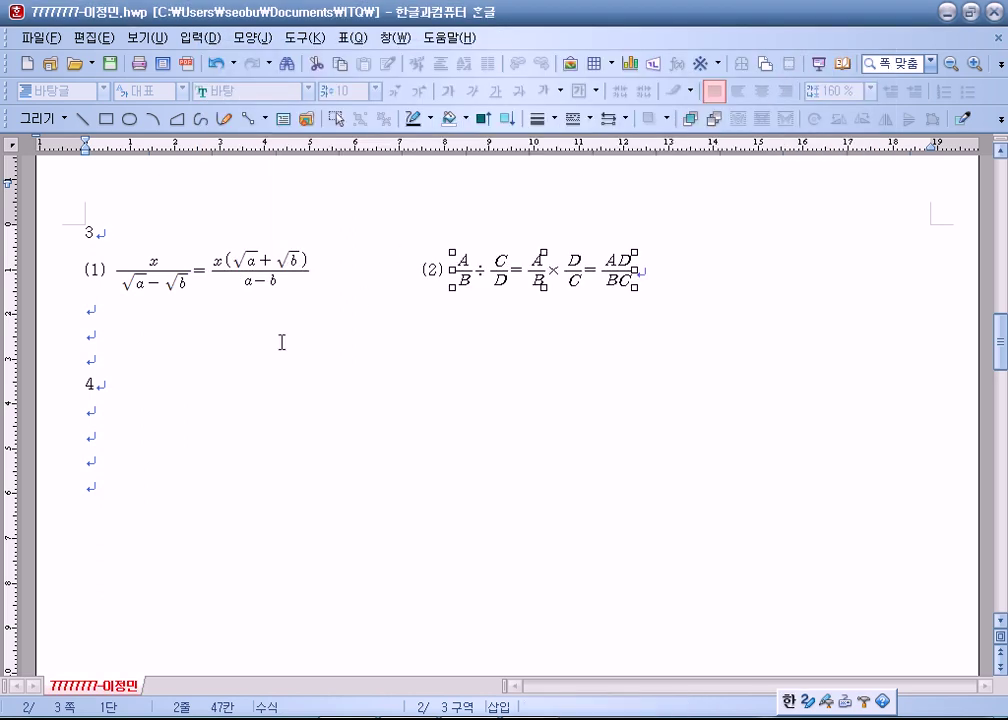
{"action": "left_click", "coordinate": [103, 412]}
{"action": "scroll", "coordinate": [200, 436], "scroll_direction": "down", "scroll_amount": 3}
{"action": "scroll", "coordinate": [202, 437], "scroll_direction": "down", "scroll_amount": 2}
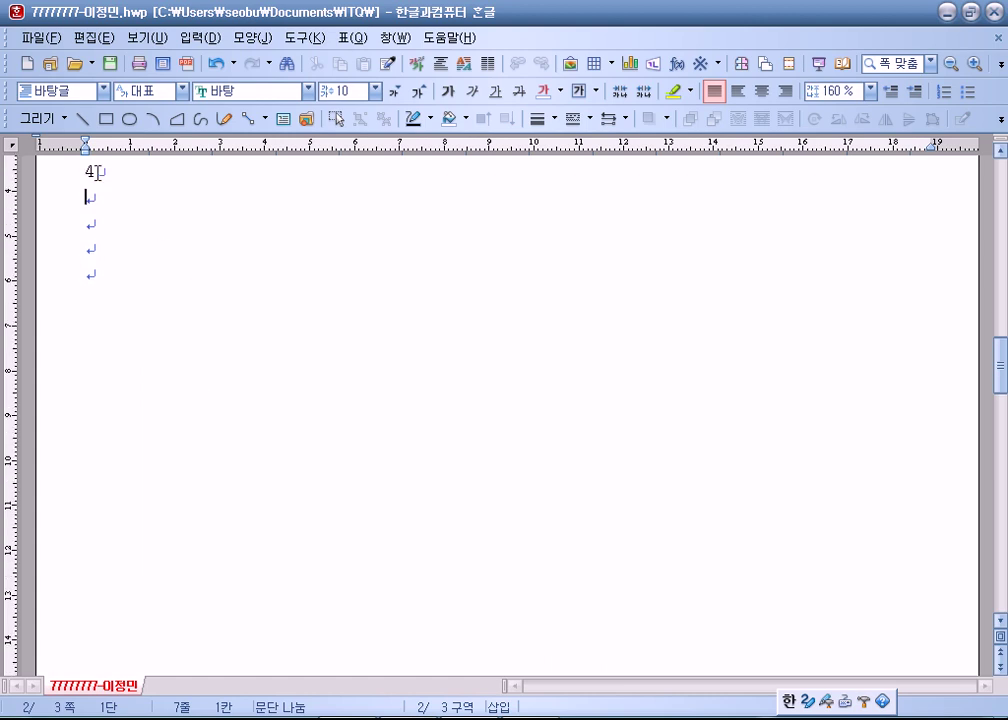
{"action": "left_click_drag", "start_coordinate": [83, 171], "coordinate": [105, 171]}
{"action": "left_click", "coordinate": [101, 203]}
{"action": "scroll", "coordinate": [90, 262], "scroll_direction": "up", "scroll_amount": 5}
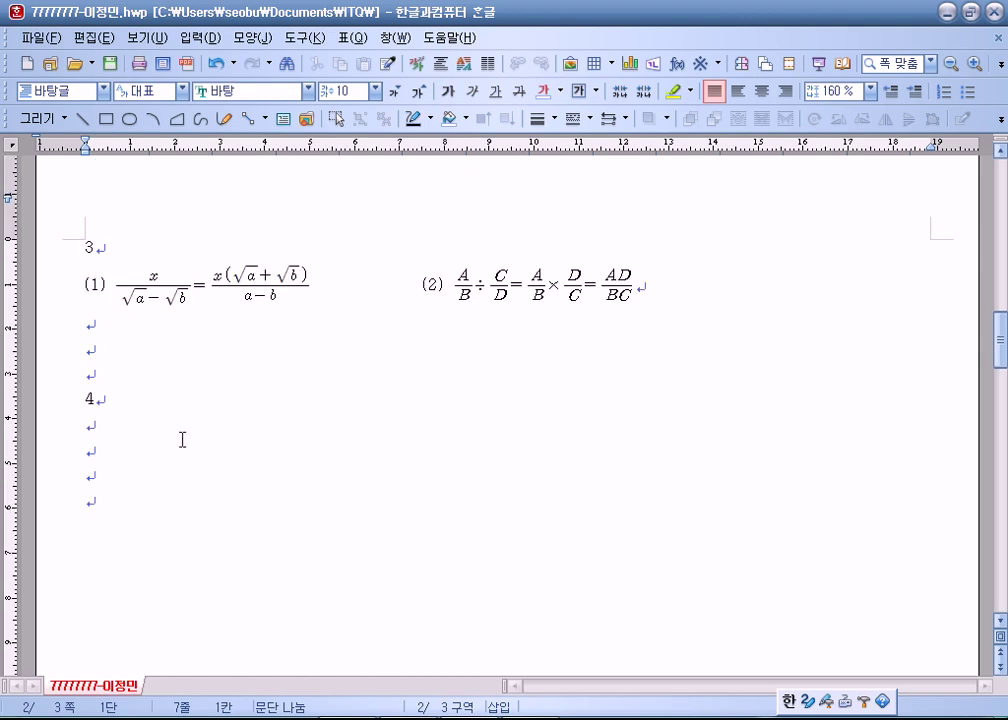
{"action": "scroll", "coordinate": [182, 439], "scroll_direction": "down", "scroll_amount": 6}
{"action": "scroll", "coordinate": [182, 439], "scroll_direction": "up", "scroll_amount": 2}
{"action": "left_click", "coordinate": [63, 190]}
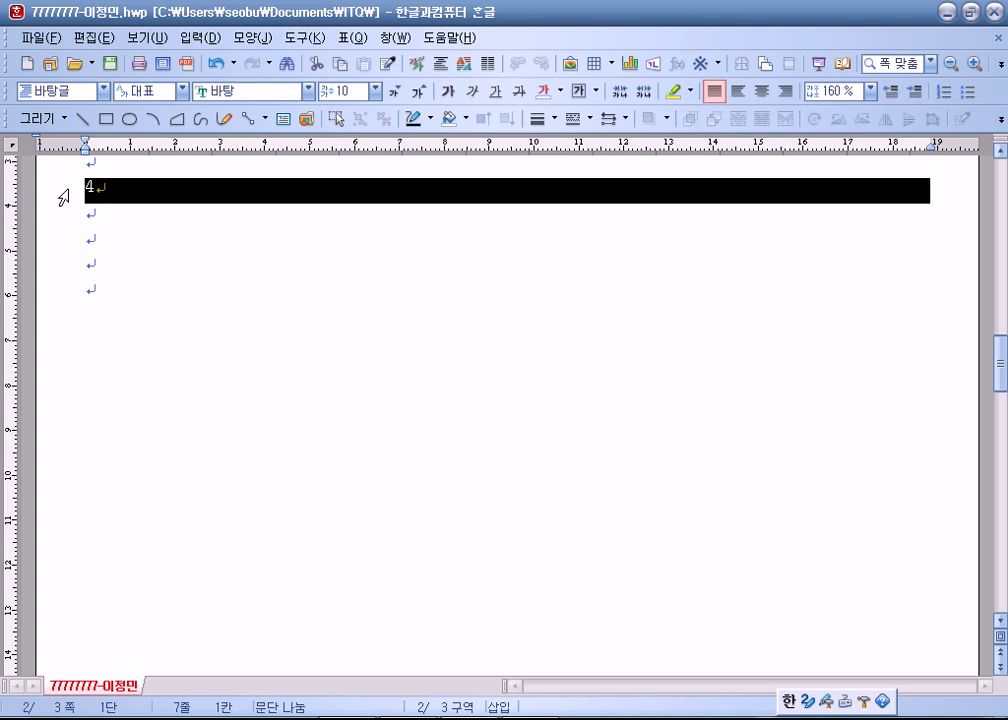
{"action": "left_click", "coordinate": [101, 213]}
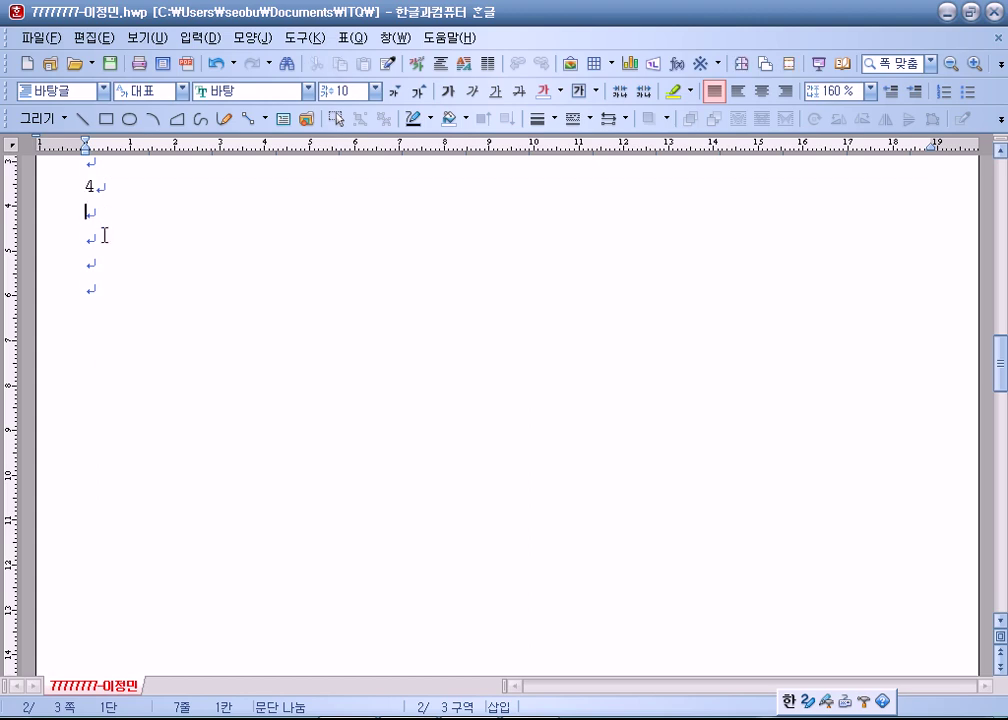
Draw a wide rectangle below heading 4 and move the floating shadow toolbar aside.
{"action": "left_click", "coordinate": [106, 120]}
{"action": "left_click_drag", "start_coordinate": [106, 212], "coordinate": [574, 394]}
{"action": "left_click_drag", "start_coordinate": [396, 329], "coordinate": [486, 376]}
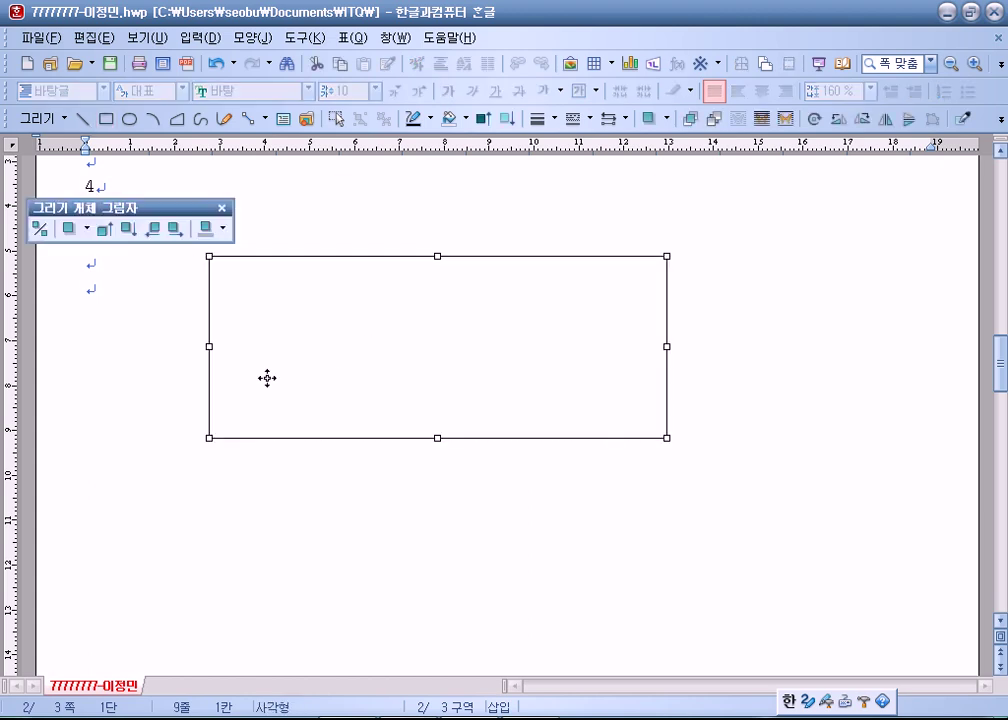
{"action": "mouse_move", "coordinate": [157, 209]}
{"action": "left_mouse_down"}
{"action": "mouse_move", "coordinate": [106, 488]}
{"action": "mouse_move", "coordinate": [232, 557]}
{"action": "left_mouse_up"}
Drag the rectangle lower, under item 4's blank lines, and park the shadow panel top-left.
{"action": "mouse_move", "coordinate": [306, 286]}
{"action": "left_mouse_down"}
{"action": "mouse_move", "coordinate": [237, 210]}
{"action": "mouse_move", "coordinate": [239, 233]}
{"action": "left_mouse_up"}
{"action": "left_click_drag", "start_coordinate": [286, 324], "coordinate": [335, 405]}
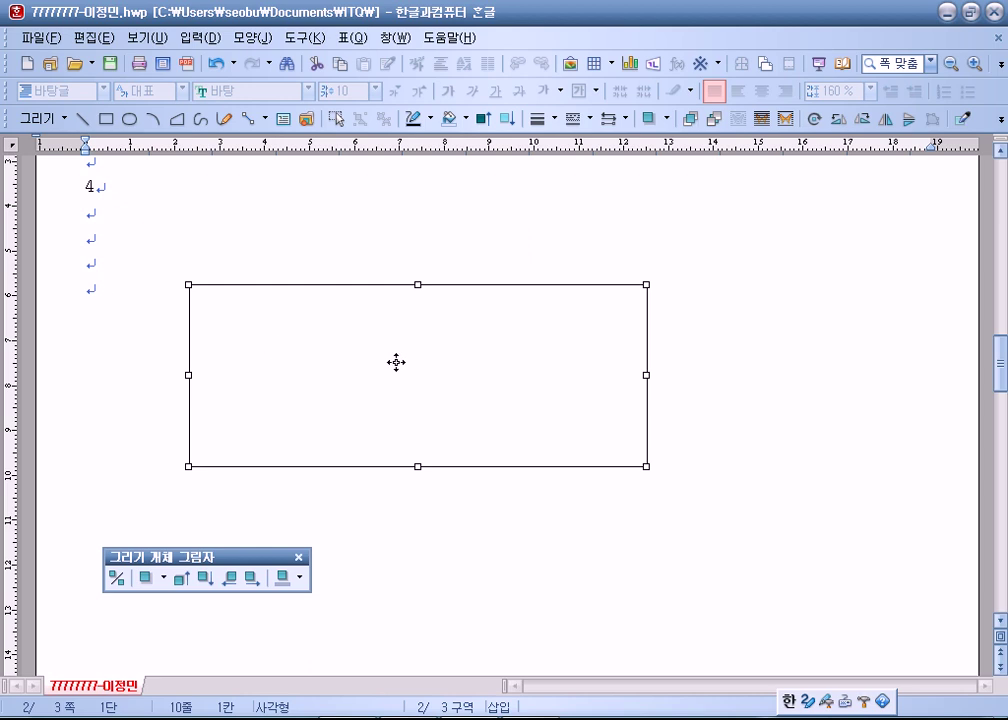
{"action": "left_click_drag", "start_coordinate": [394, 364], "coordinate": [376, 281]}
{"action": "scroll", "coordinate": [320, 349], "scroll_direction": "up", "scroll_amount": 3}
{"action": "left_click_drag", "start_coordinate": [340, 402], "coordinate": [338, 373]}
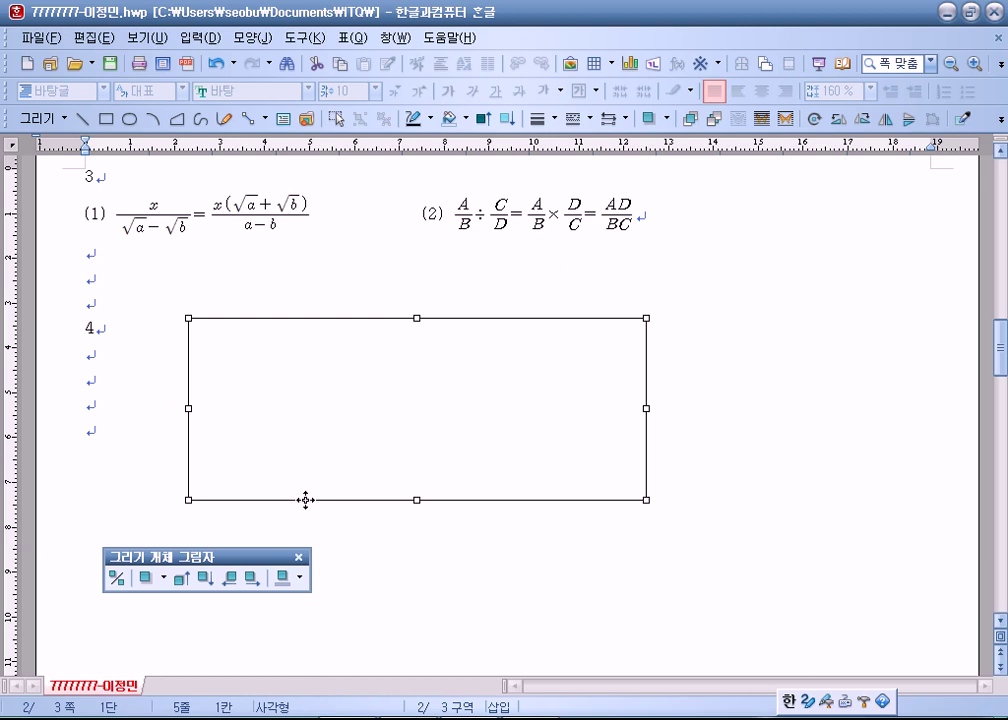
{"action": "scroll", "coordinate": [340, 460], "scroll_direction": "down", "scroll_amount": 3}
{"action": "left_click_drag", "start_coordinate": [391, 223], "coordinate": [408, 350]}
{"action": "scroll", "coordinate": [110, 286], "scroll_direction": "up", "scroll_amount": 2}
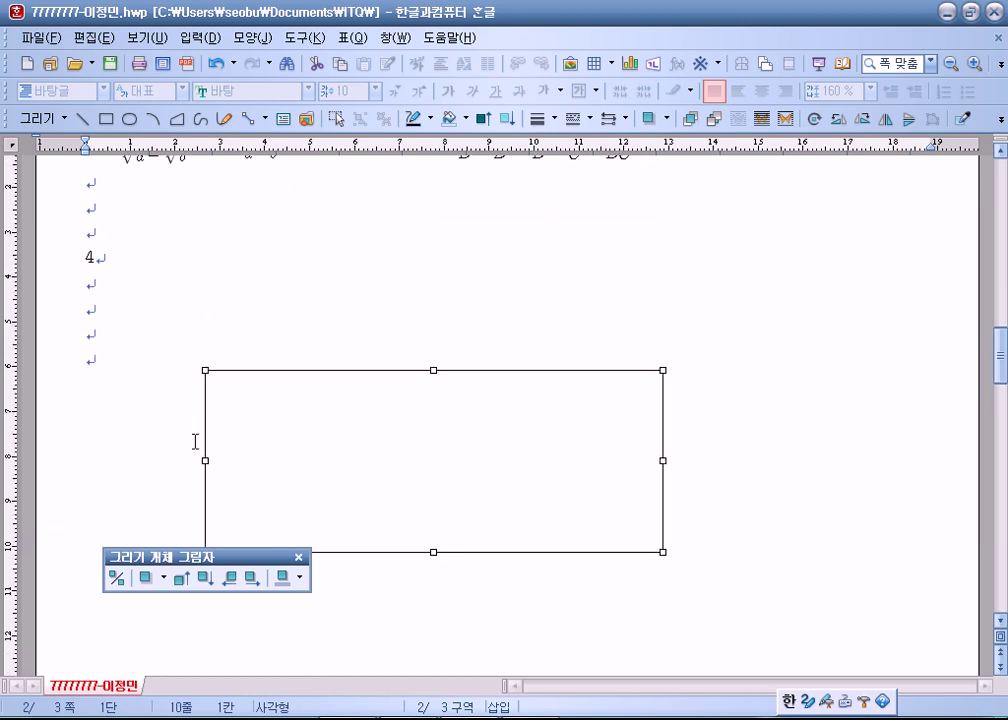
{"action": "scroll", "coordinate": [329, 460], "scroll_direction": "down", "scroll_amount": 1}
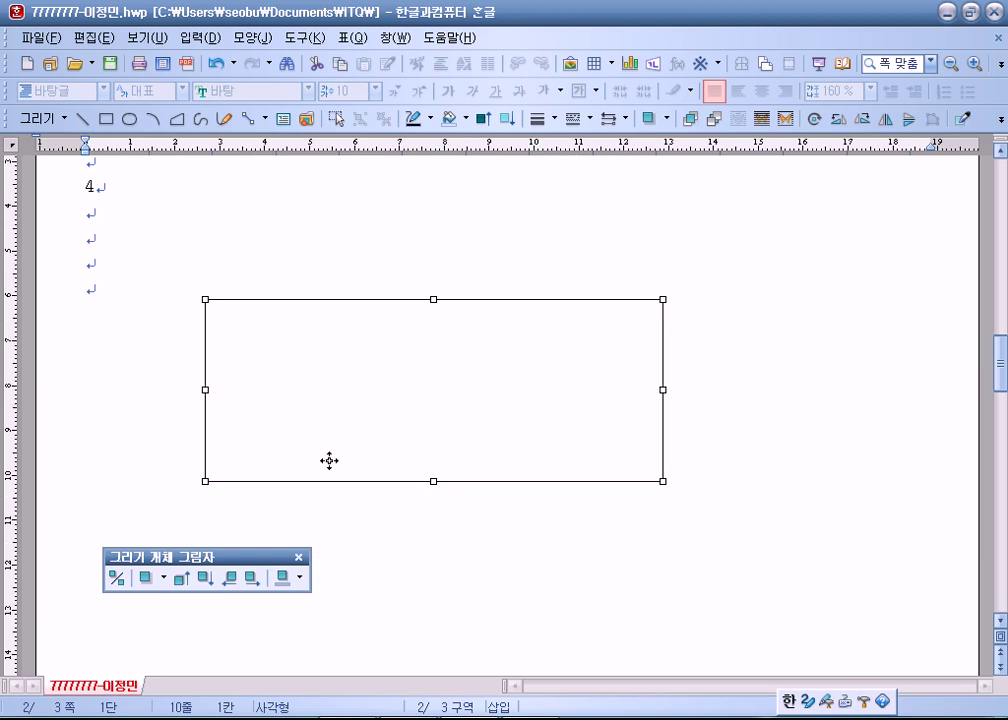
{"action": "left_click_drag", "start_coordinate": [222, 556], "coordinate": [96, 160]}
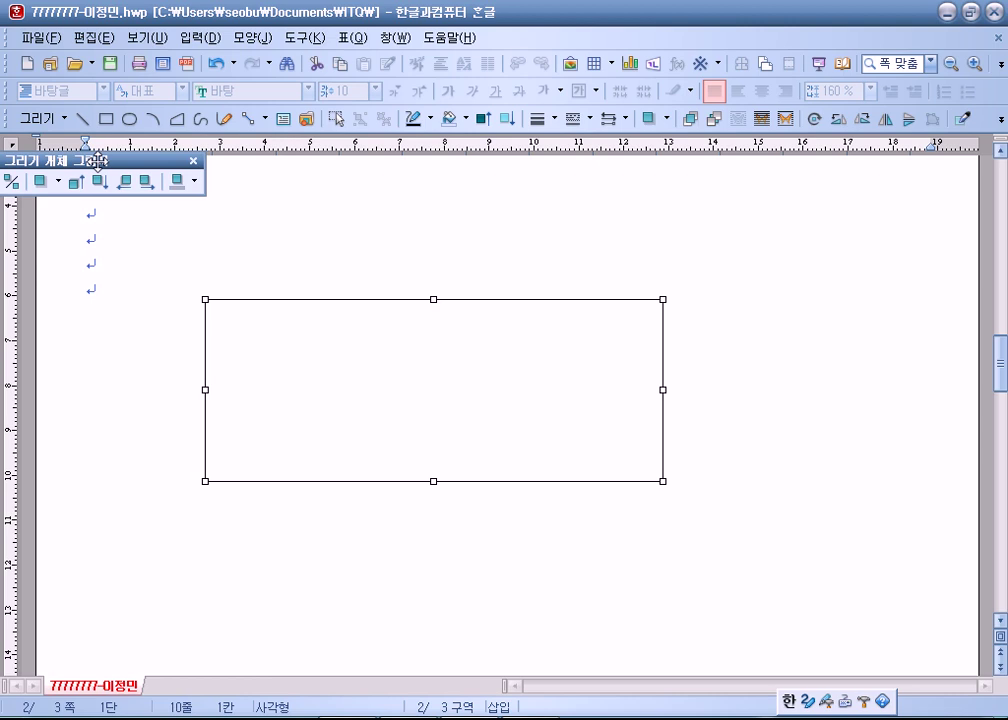
Set the rectangle to 120 mm wide by 150 mm high with its size locked.
{"action": "double_click", "coordinate": [384, 394]}
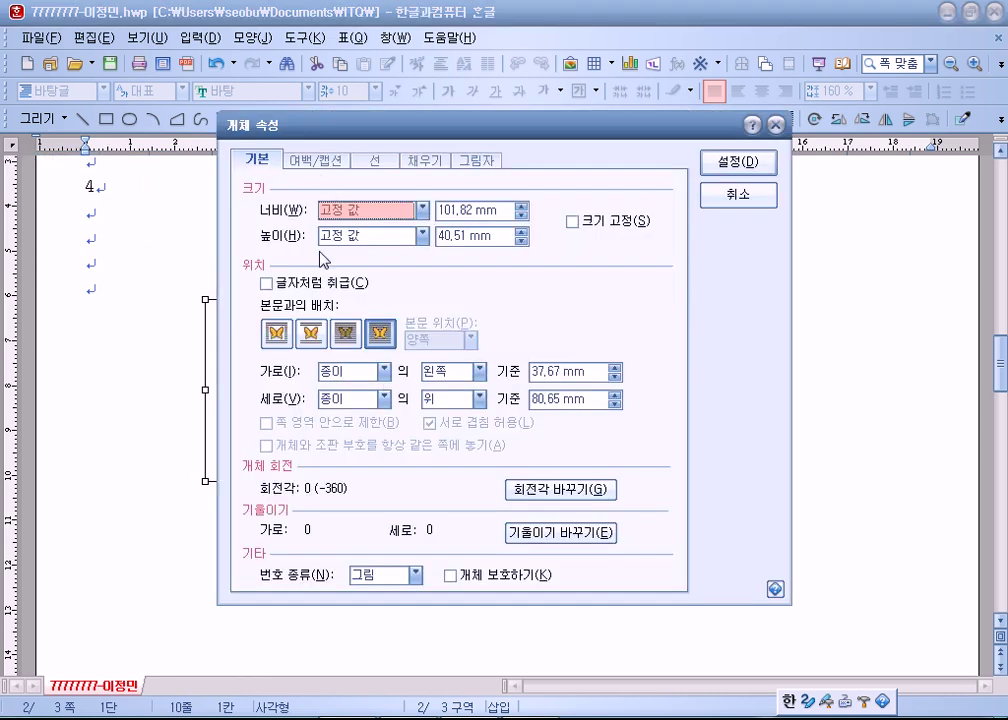
{"action": "left_click", "coordinate": [489, 210]}
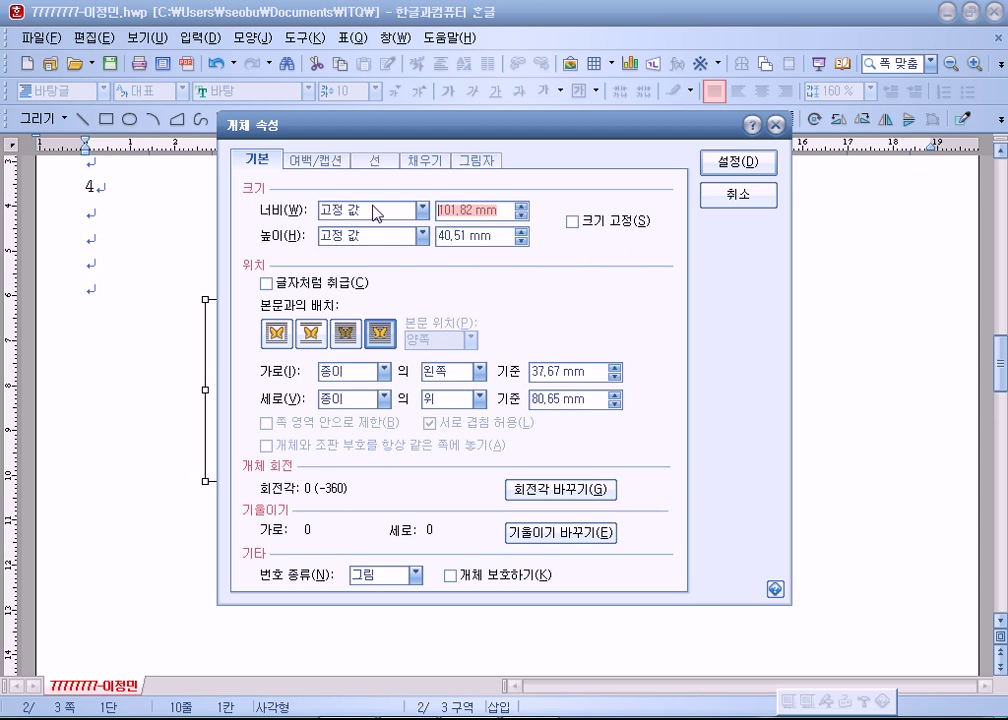
{"action": "type", "text": "120"}
{"action": "key", "text": "Tab"}
{"action": "key", "text": "Tab"}
{"action": "type", "text": "015"}
{"action": "key", "text": "BackSpace"}
{"action": "key", "text": "BackSpace"}
{"action": "key", "text": "BackSpace"}
{"action": "type", "text": "150"}
{"action": "key", "text": "alt+s"}
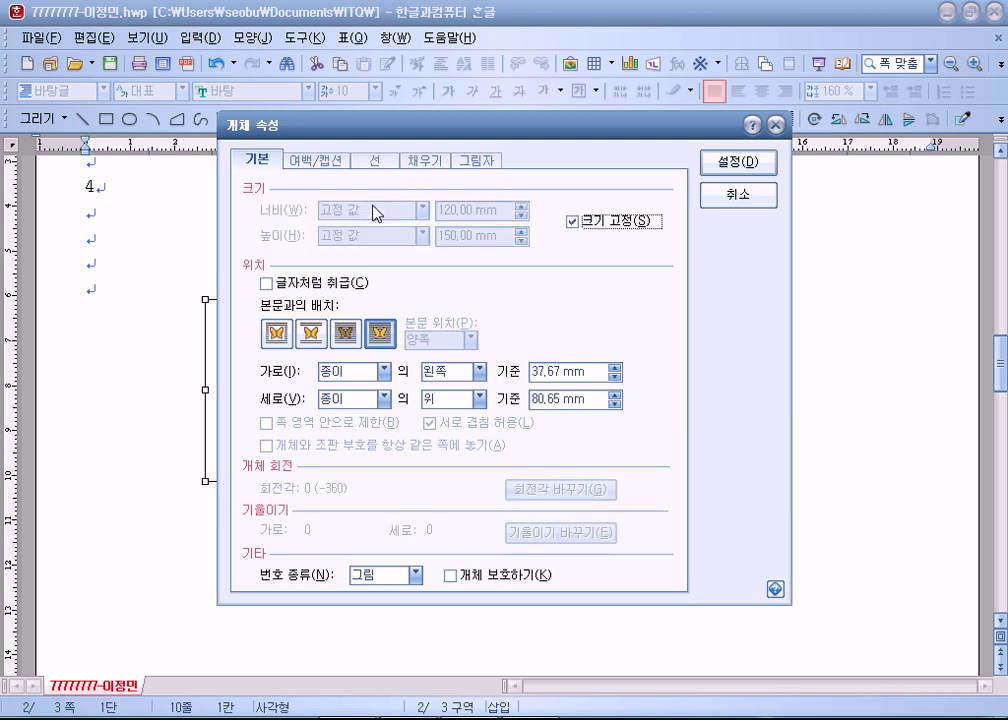
Give the shape semicircular (반원) corners and a light purple fill.
{"action": "left_click", "coordinate": [392, 161]}
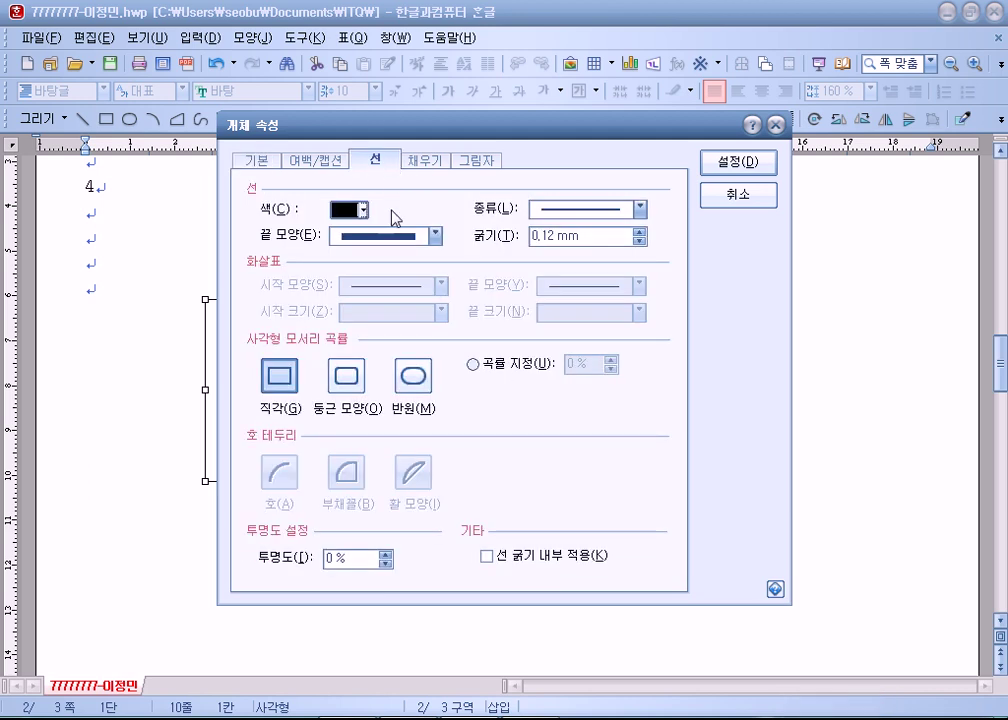
{"action": "left_click", "coordinate": [418, 376]}
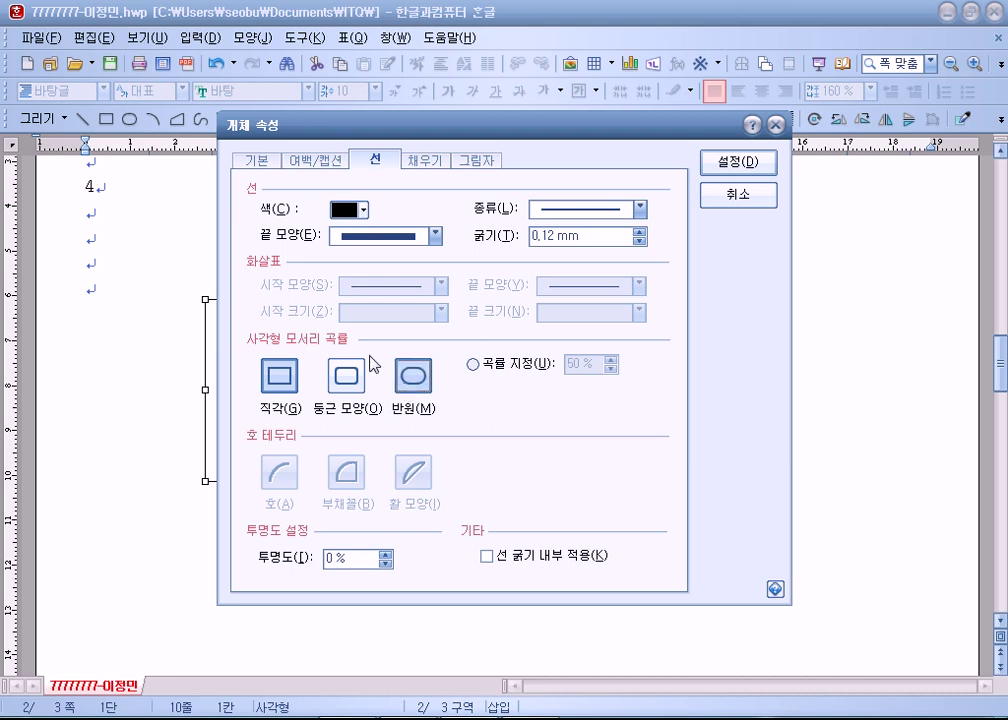
{"action": "left_click", "coordinate": [424, 160]}
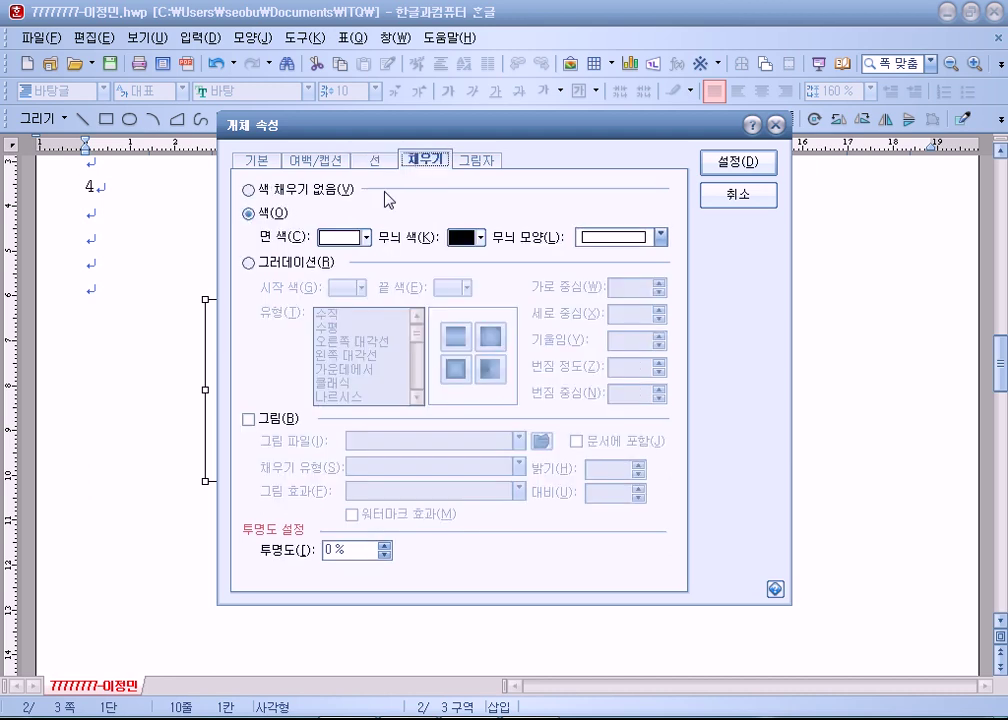
{"action": "left_click", "coordinate": [347, 245]}
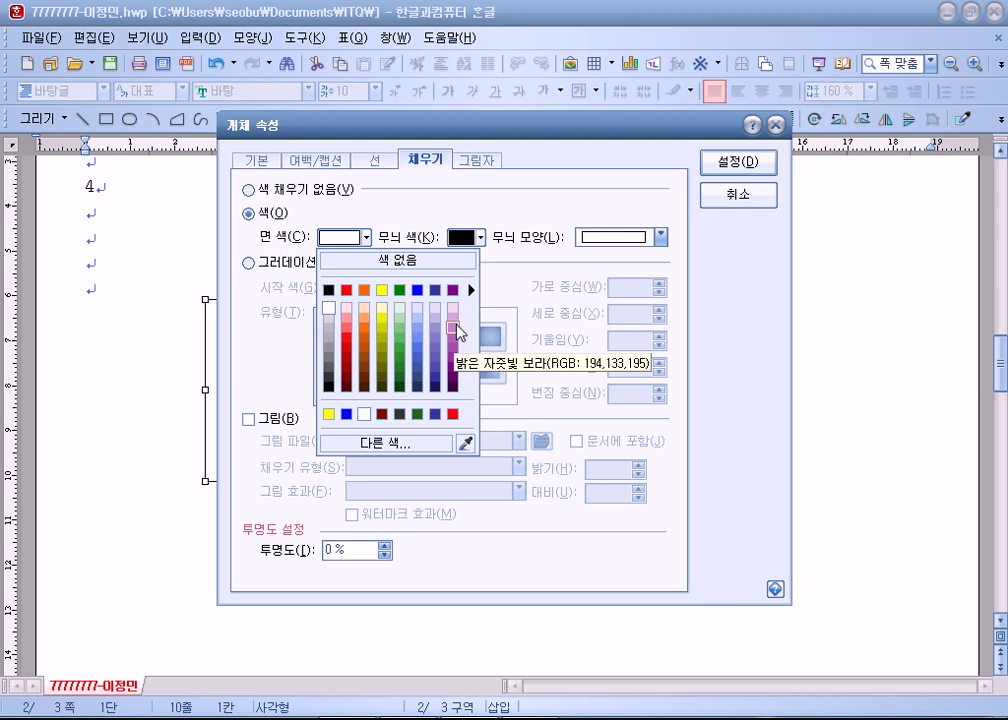
{"action": "left_click", "coordinate": [456, 330]}
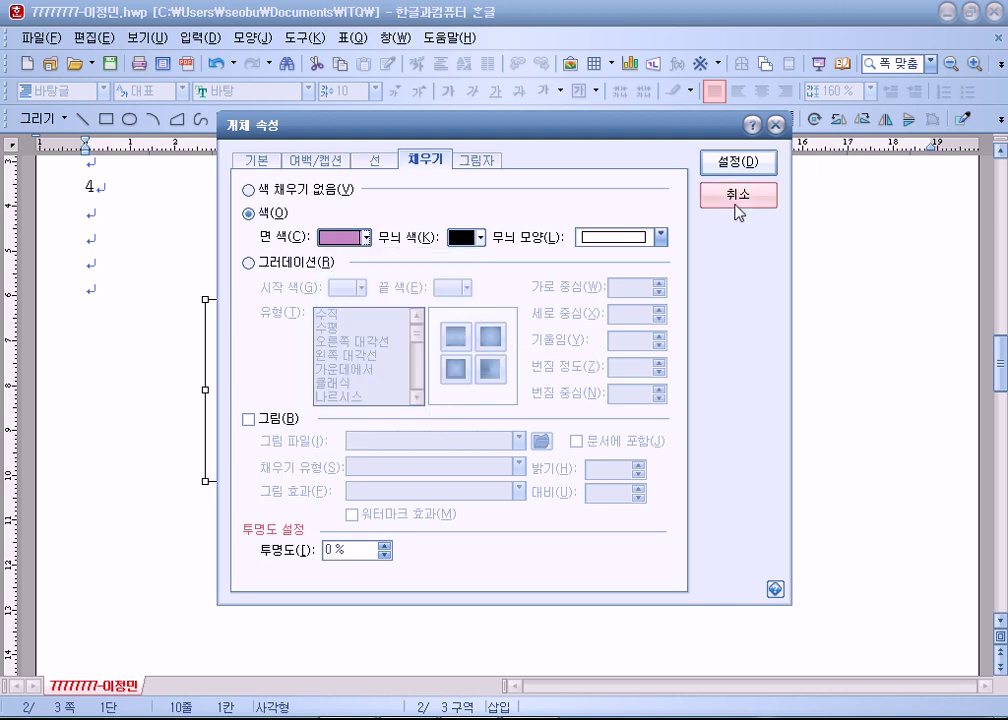
{"action": "left_click", "coordinate": [752, 166]}
Drag the purple shape right, then further left on the page.
{"action": "left_click_drag", "start_coordinate": [448, 425], "coordinate": [497, 416]}
{"action": "scroll", "coordinate": [369, 488], "scroll_direction": "down", "scroll_amount": 3}
{"action": "scroll", "coordinate": [368, 492], "scroll_direction": "up", "scroll_amount": 3}
{"action": "left_click_drag", "start_coordinate": [427, 520], "coordinate": [283, 518]}
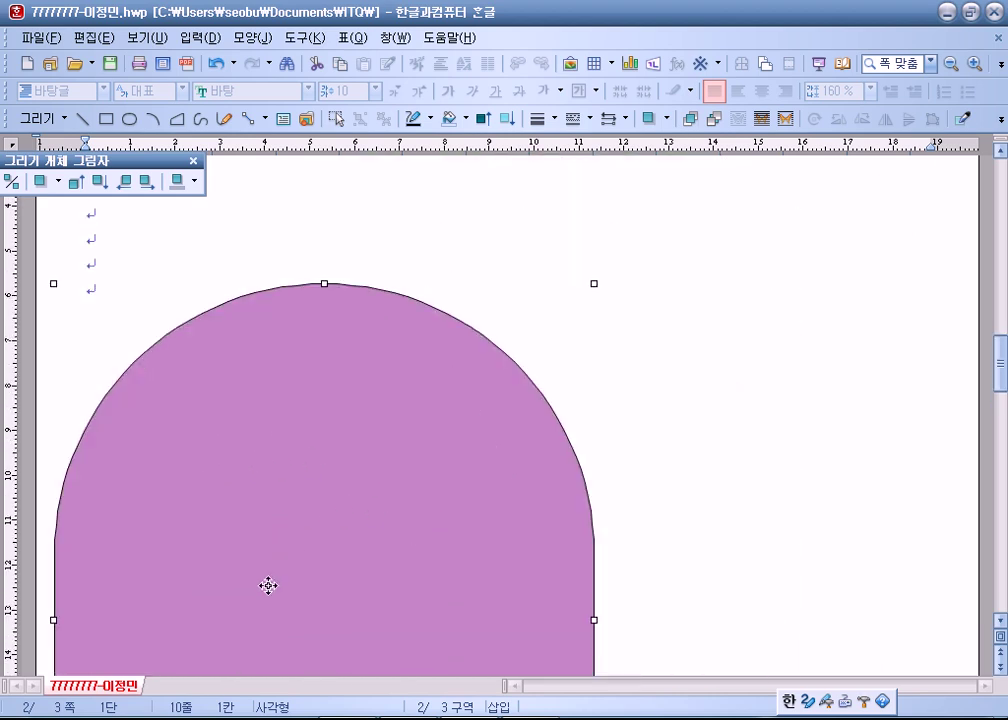
Drag the purple arch shape right, then back left and slightly down below item 4.
{"action": "scroll", "coordinate": [268, 583], "scroll_direction": "down", "scroll_amount": 3}
{"action": "left_click_drag", "start_coordinate": [386, 338], "coordinate": [757, 362]}
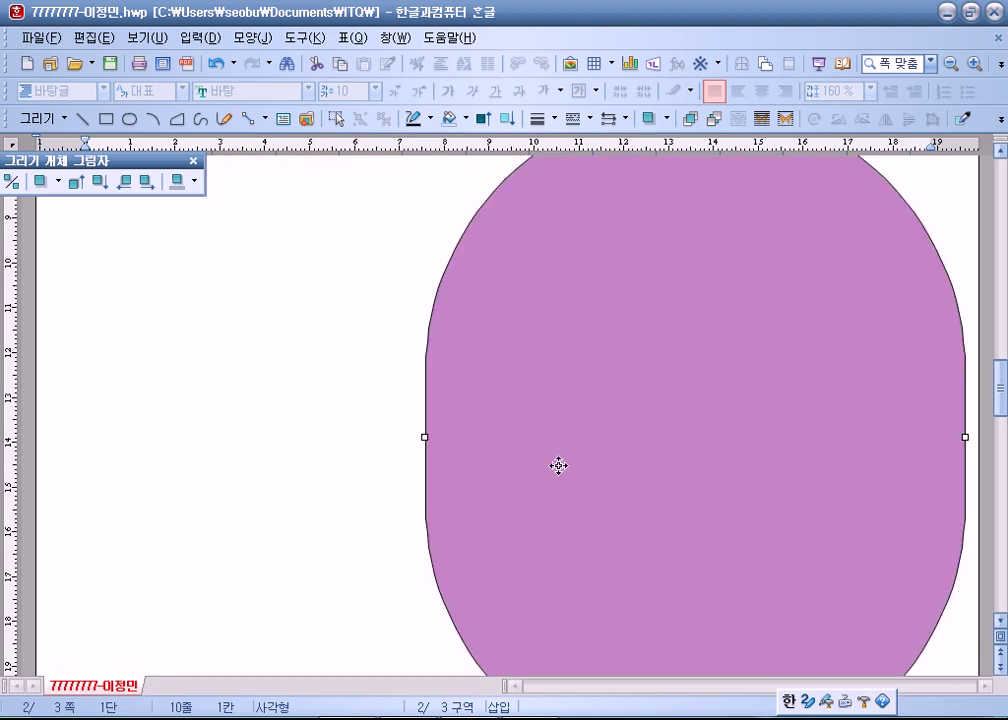
{"action": "scroll", "coordinate": [571, 459], "scroll_direction": "up", "scroll_amount": 3}
{"action": "left_click_drag", "start_coordinate": [650, 463], "coordinate": [472, 463]}
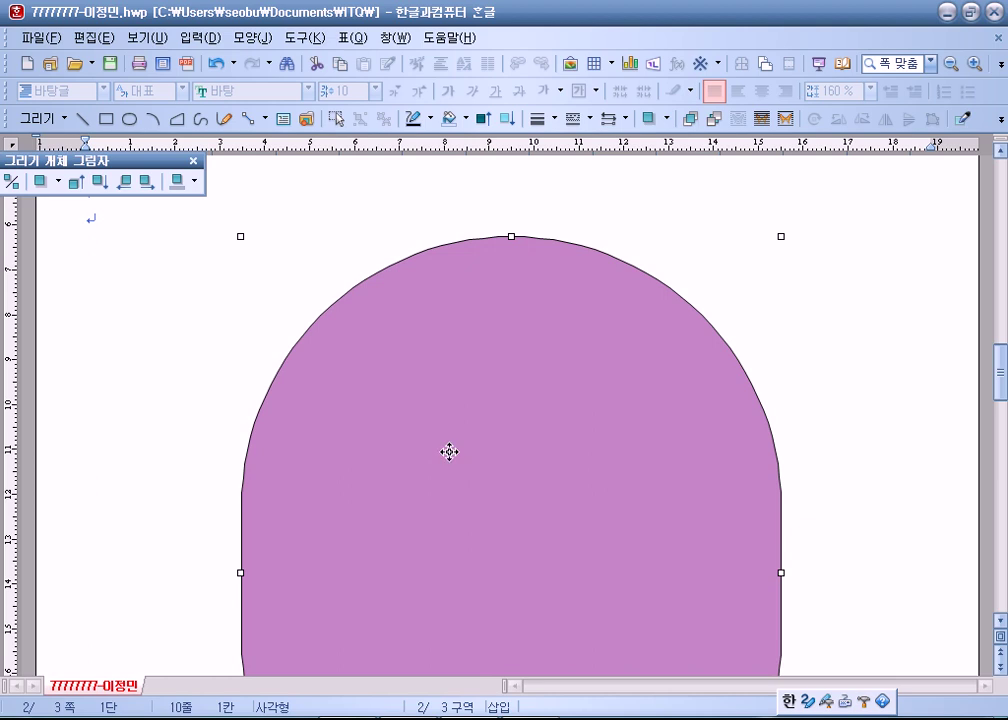
{"action": "scroll", "coordinate": [304, 353], "scroll_direction": "up", "scroll_amount": 3}
{"action": "scroll", "coordinate": [443, 475], "scroll_direction": "down", "scroll_amount": 12}
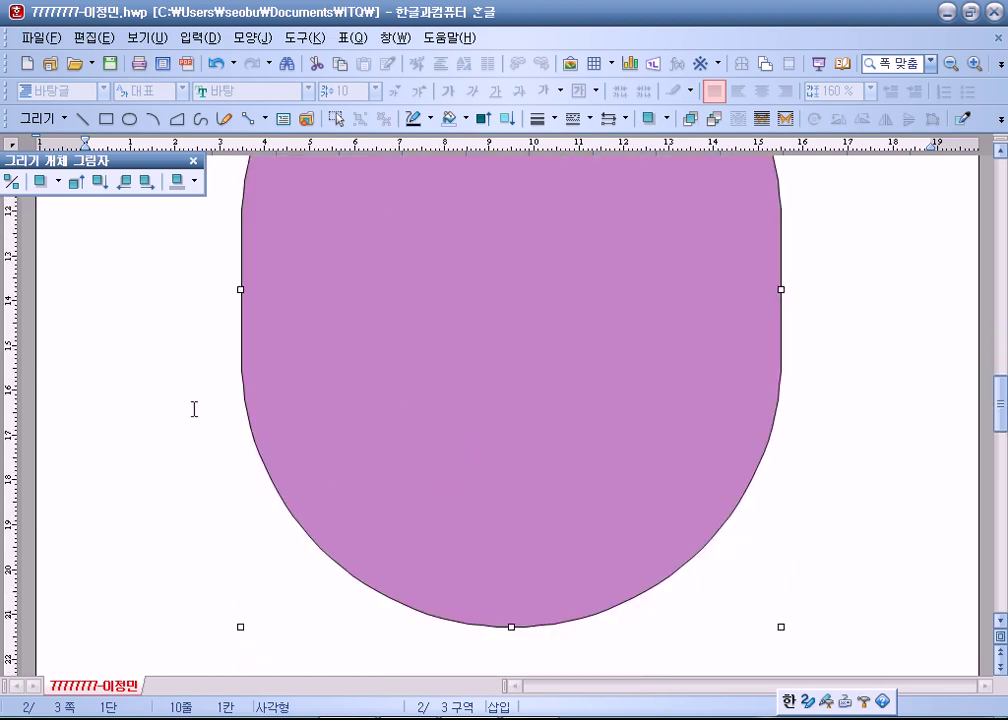
{"action": "left_click_drag", "start_coordinate": [412, 421], "coordinate": [207, 448]}
{"action": "scroll", "coordinate": [329, 640], "scroll_direction": "up", "scroll_amount": 9}
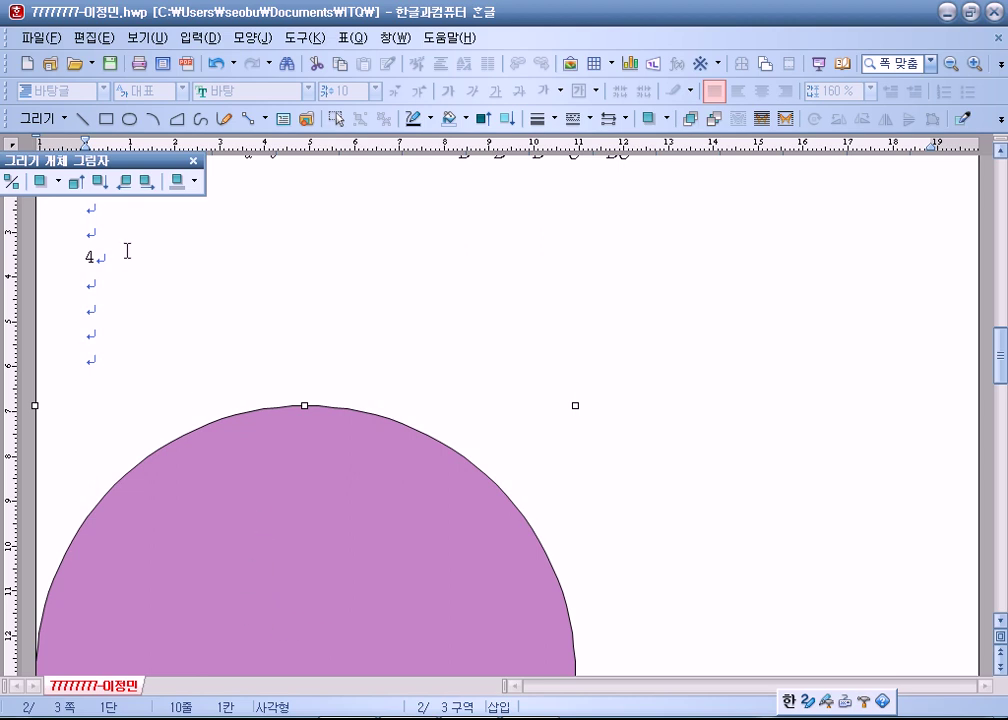
Use the left-indent guide to fine-tune the shape until it is centred under item 4.
{"action": "left_click_drag", "start_coordinate": [85, 155], "coordinate": [85, 156]}
{"action": "scroll", "coordinate": [70, 380], "scroll_direction": "down", "scroll_amount": 3}
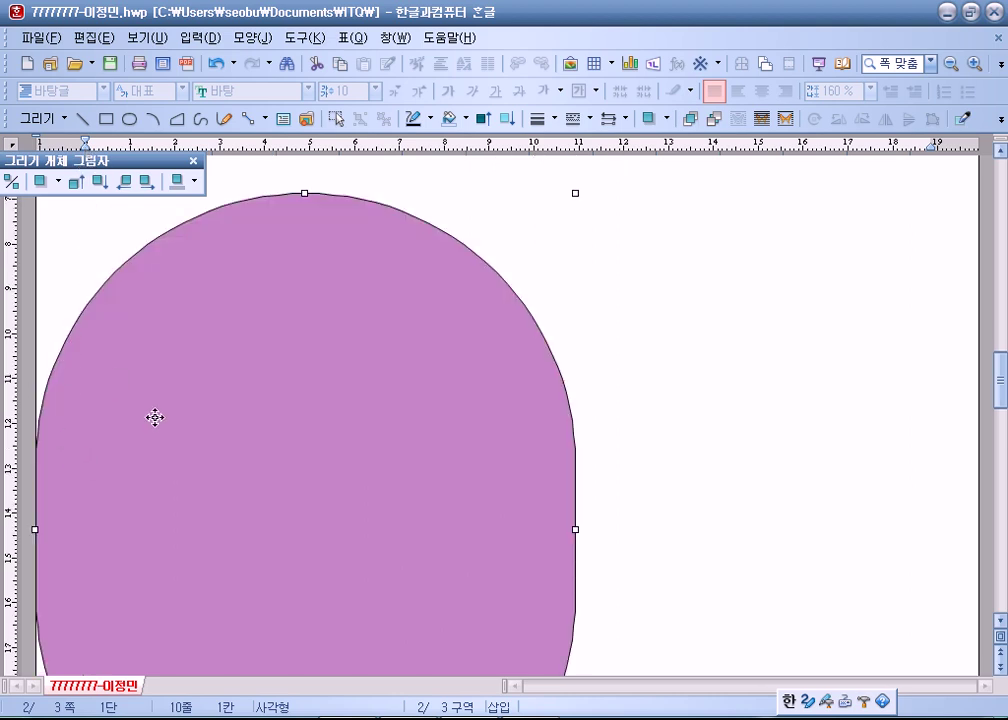
{"action": "left_click_drag", "start_coordinate": [542, 404], "coordinate": [524, 434]}
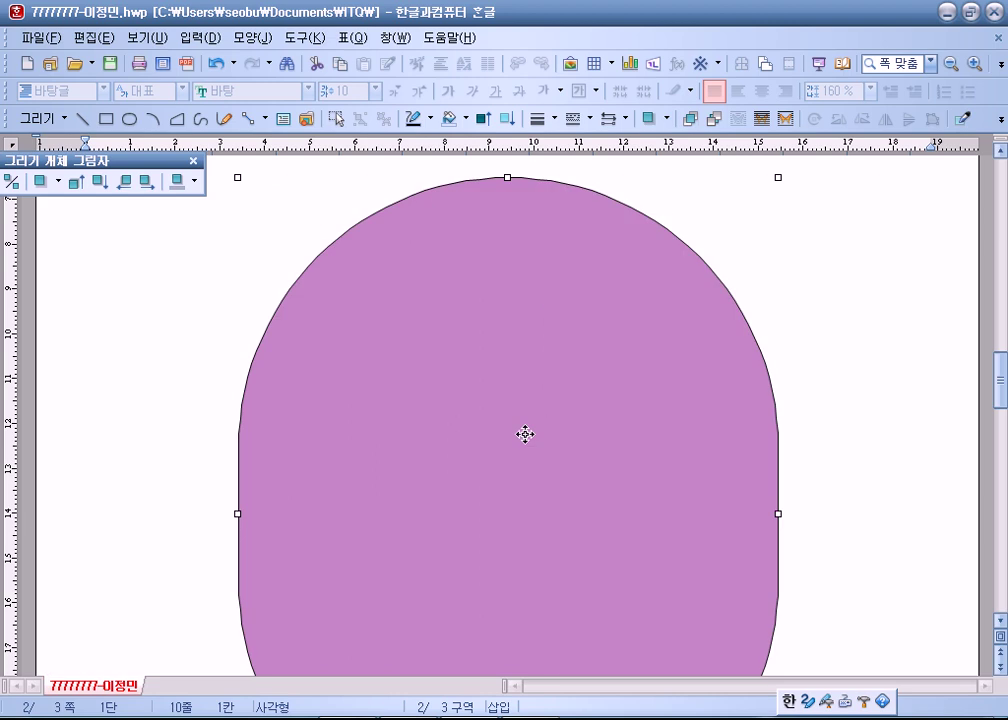
{"action": "scroll", "coordinate": [513, 470], "scroll_direction": "up", "scroll_amount": 3}
{"action": "left_click_drag", "start_coordinate": [495, 486], "coordinate": [492, 459]}
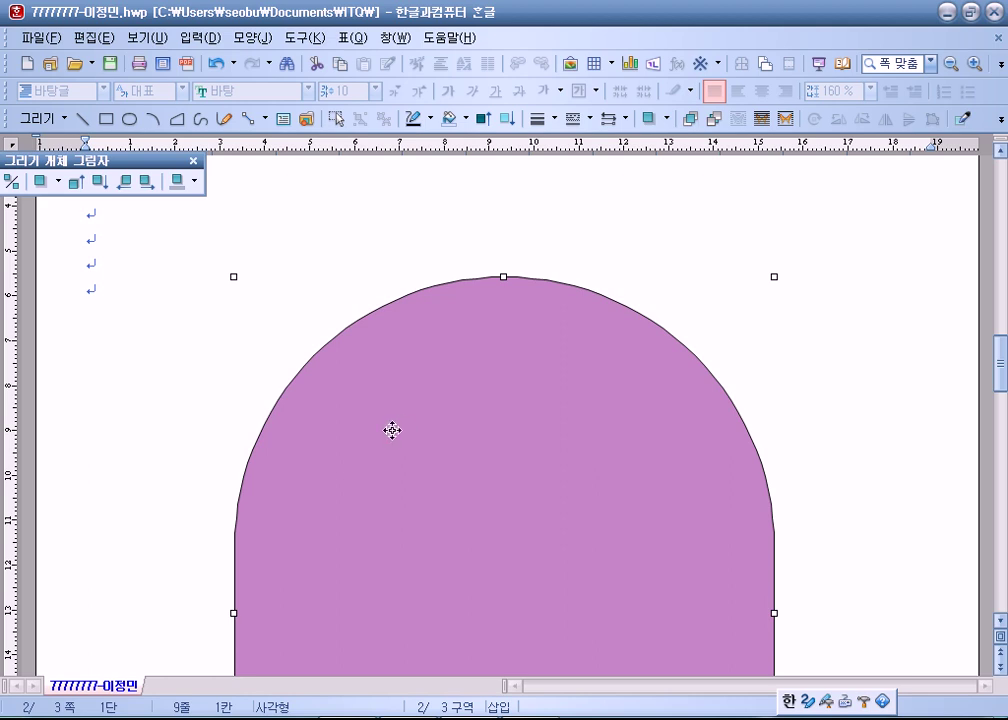
Draw a wide text box above the purple shape and type '강화의 생생한 역사와 문화'.
{"action": "left_click", "coordinate": [126, 120]}
{"action": "left_click", "coordinate": [283, 118]}
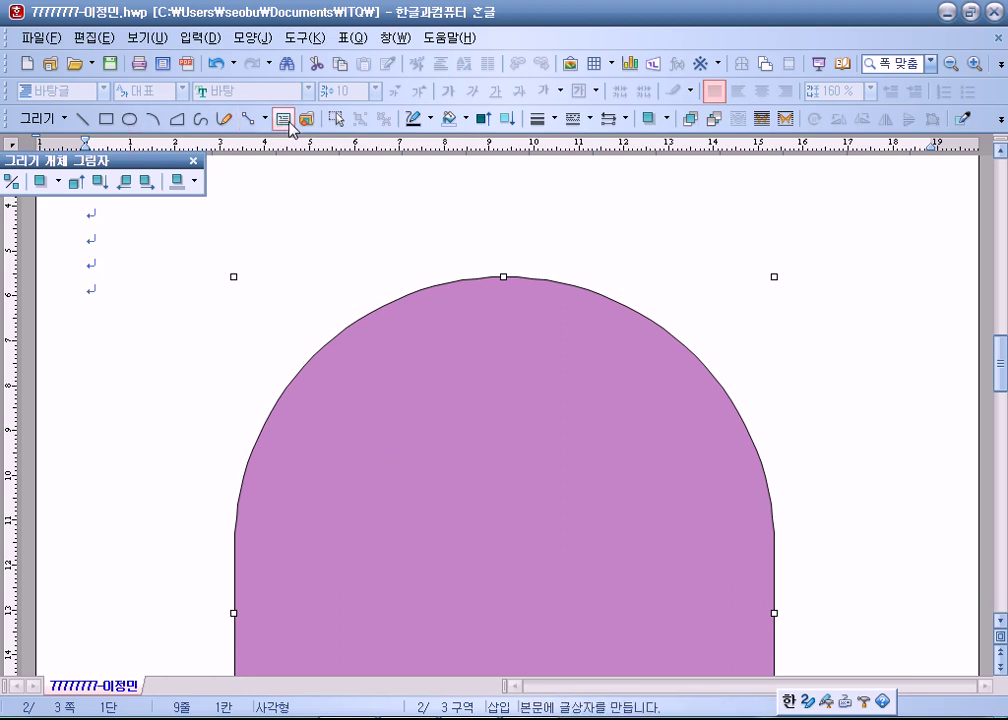
{"action": "mouse_move", "coordinate": [246, 257]}
{"action": "left_mouse_down"}
{"action": "mouse_move", "coordinate": [754, 366]}
{"action": "mouse_move", "coordinate": [758, 304]}
{"action": "left_mouse_up"}
{"action": "type", "text": "강화의 생생한 원"}
{"action": "type", "text": "사와 문화"}
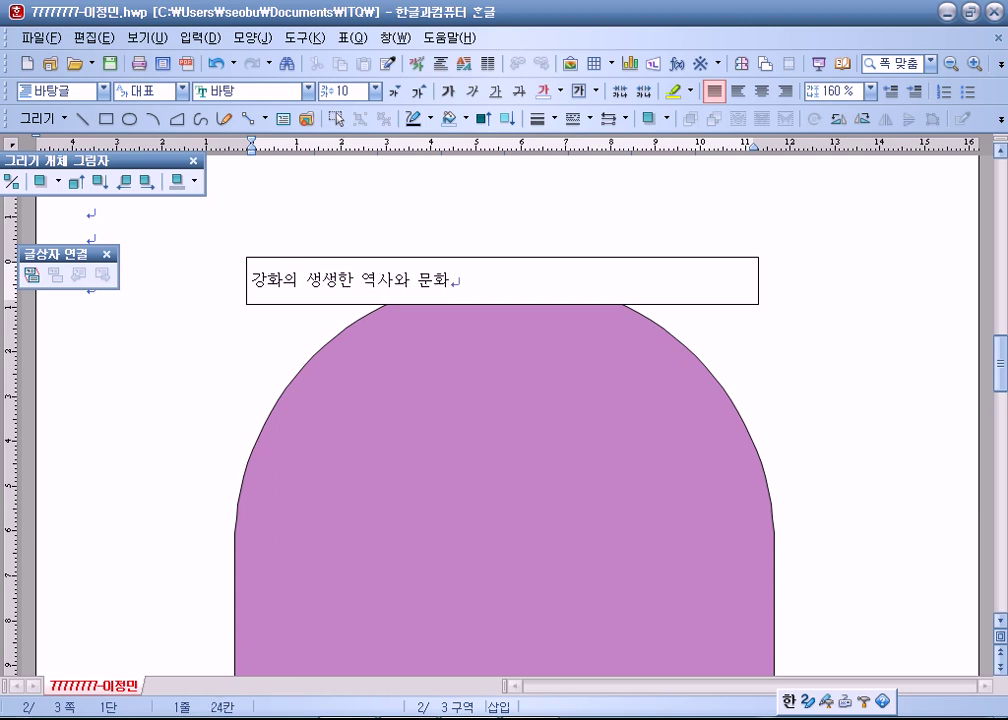
Move the text box down onto the top of the purple shape, nudging it into place.
{"action": "left_click", "coordinate": [736, 301]}
{"action": "left_click_drag", "start_coordinate": [754, 385], "coordinate": [742, 386]}
{"action": "key", "text": "Left"}
{"action": "key", "text": "Up"}
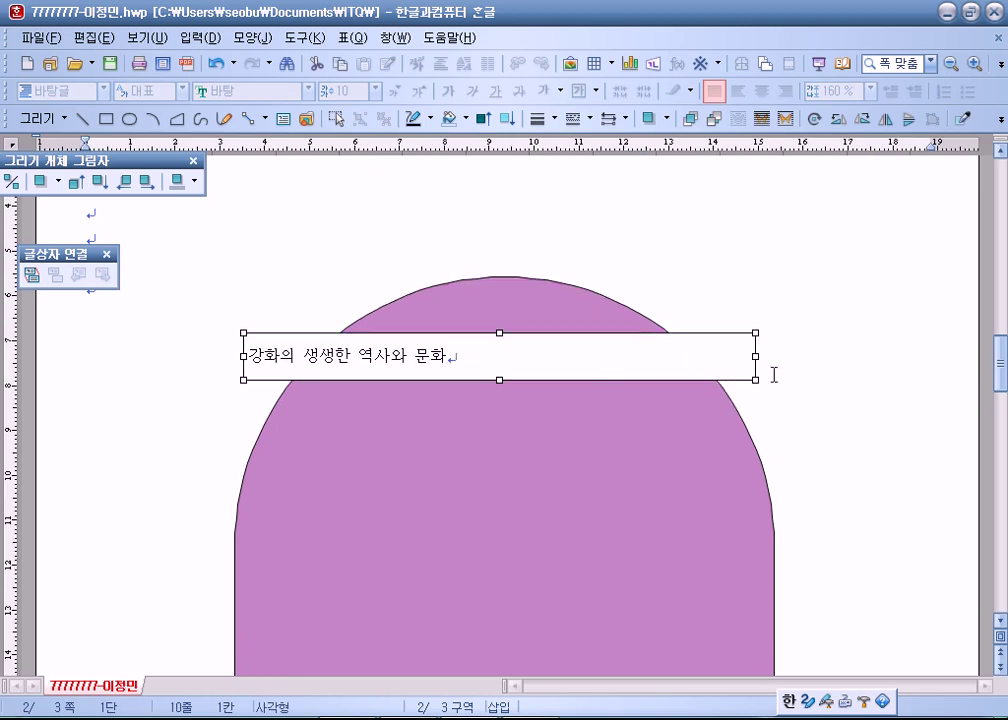
Give the text box rounded corners and a black fill.
{"action": "double_click", "coordinate": [655, 368]}
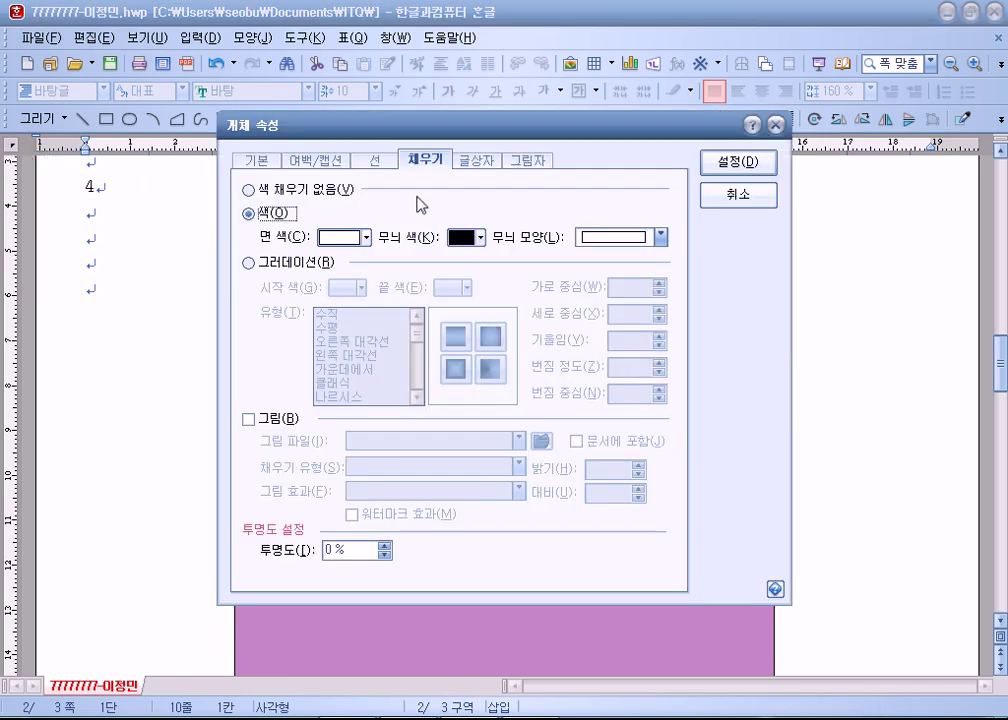
{"action": "left_click", "coordinate": [377, 160]}
{"action": "left_click", "coordinate": [344, 370]}
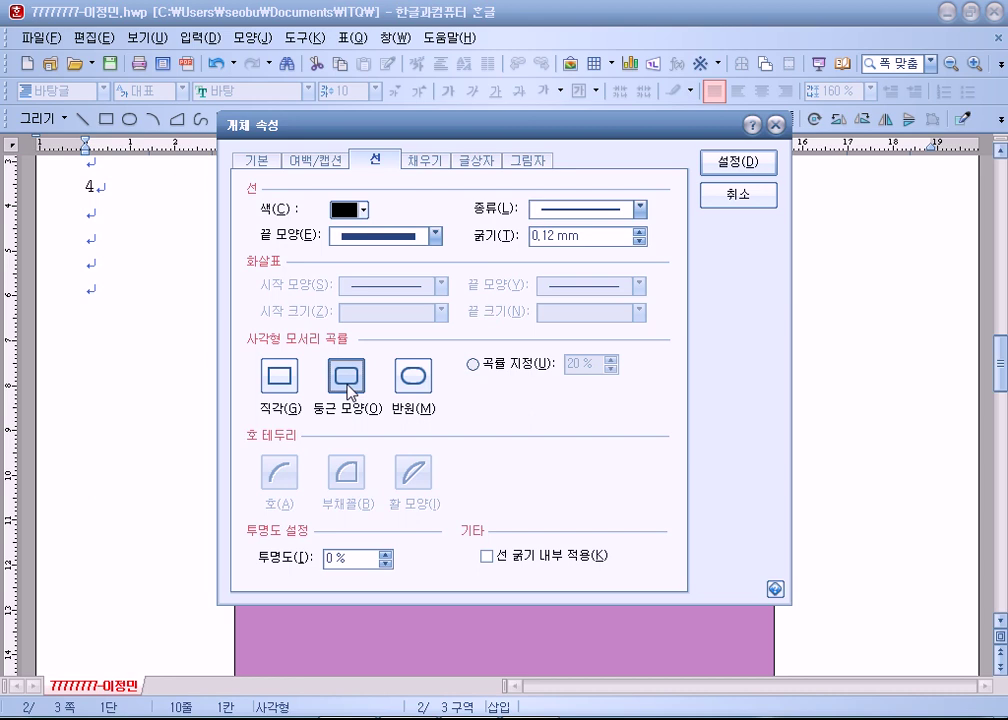
{"action": "left_click", "coordinate": [430, 163]}
{"action": "left_click", "coordinate": [344, 236]}
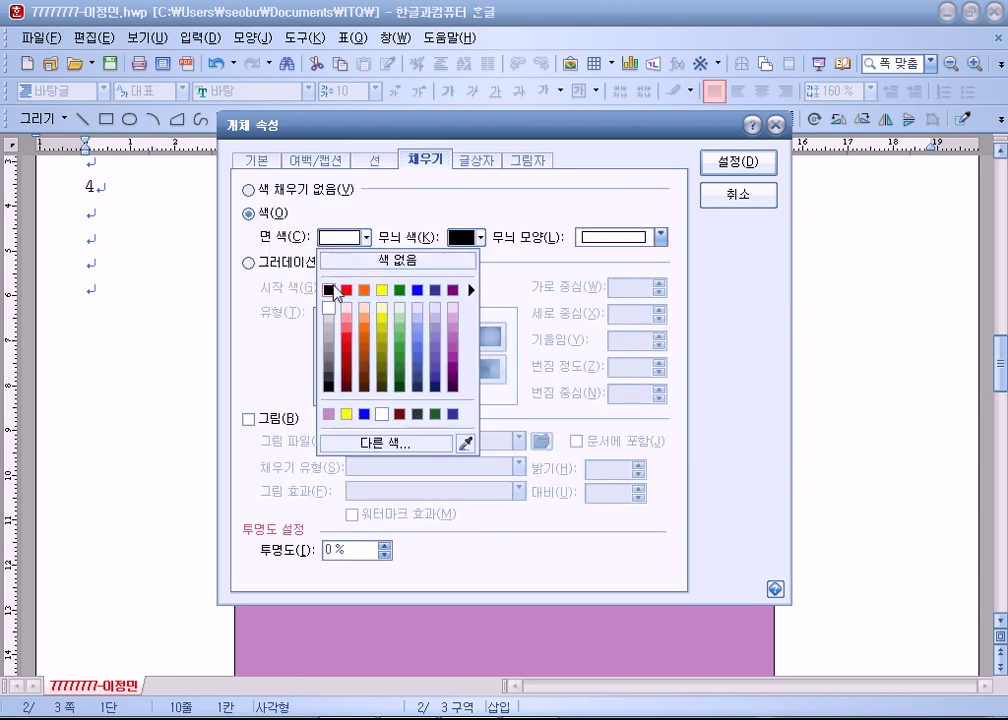
{"action": "left_click", "coordinate": [330, 288]}
{"action": "left_click", "coordinate": [716, 163]}
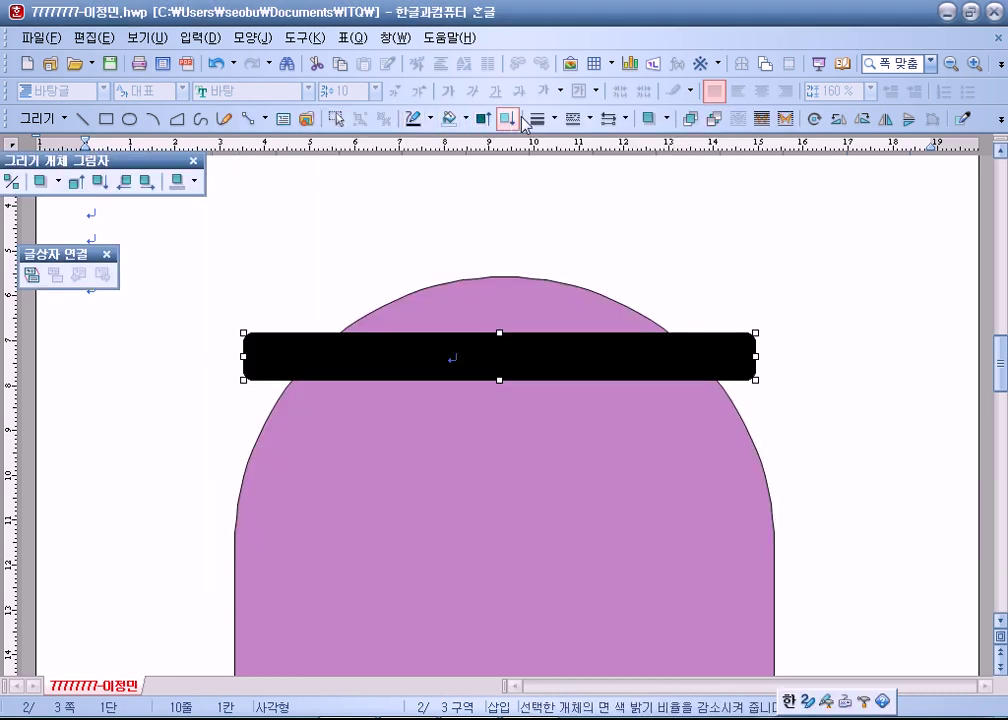
Make the title text white and centre it in the box.
{"action": "left_click", "coordinate": [680, 353]}
{"action": "key", "text": "ctrl+a"}
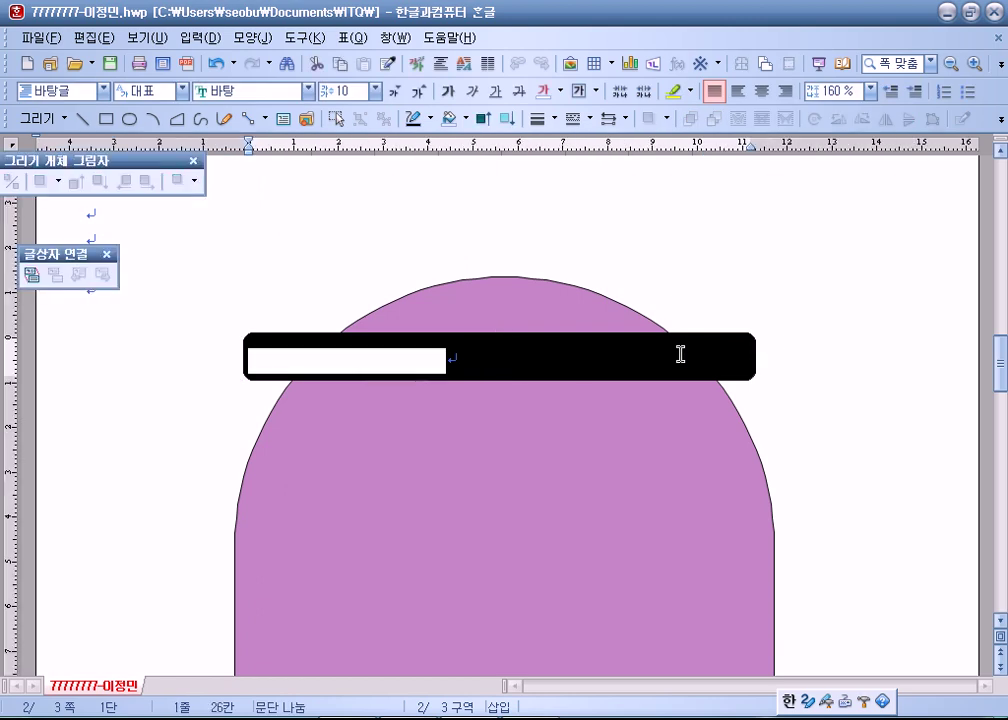
{"action": "left_click", "coordinate": [560, 90]}
{"action": "left_click", "coordinate": [542, 125]}
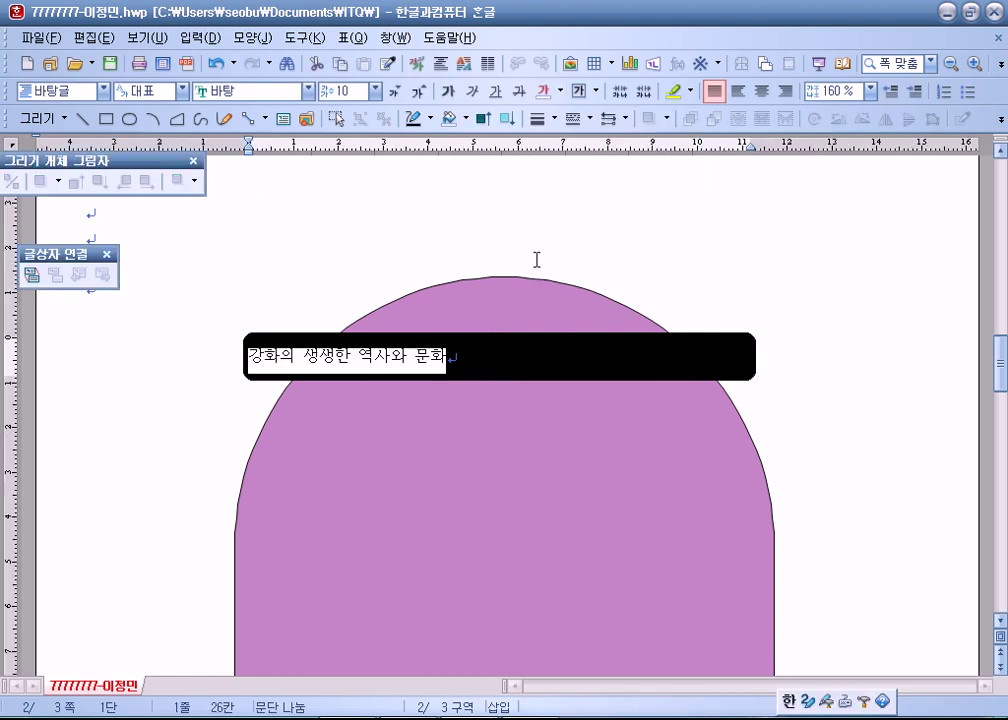
{"action": "left_click", "coordinate": [761, 91]}
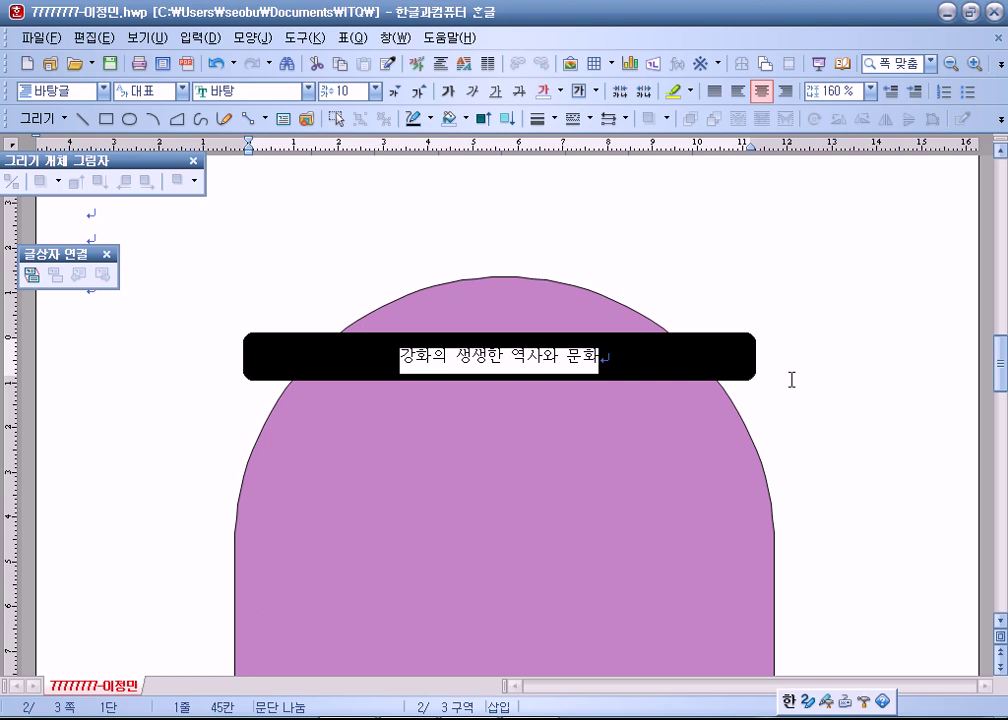
Set the title font to 궁서 at size 22.
{"action": "left_click", "coordinate": [309, 91]}
{"action": "scroll", "coordinate": [279, 212], "scroll_direction": "up", "scroll_amount": 3}
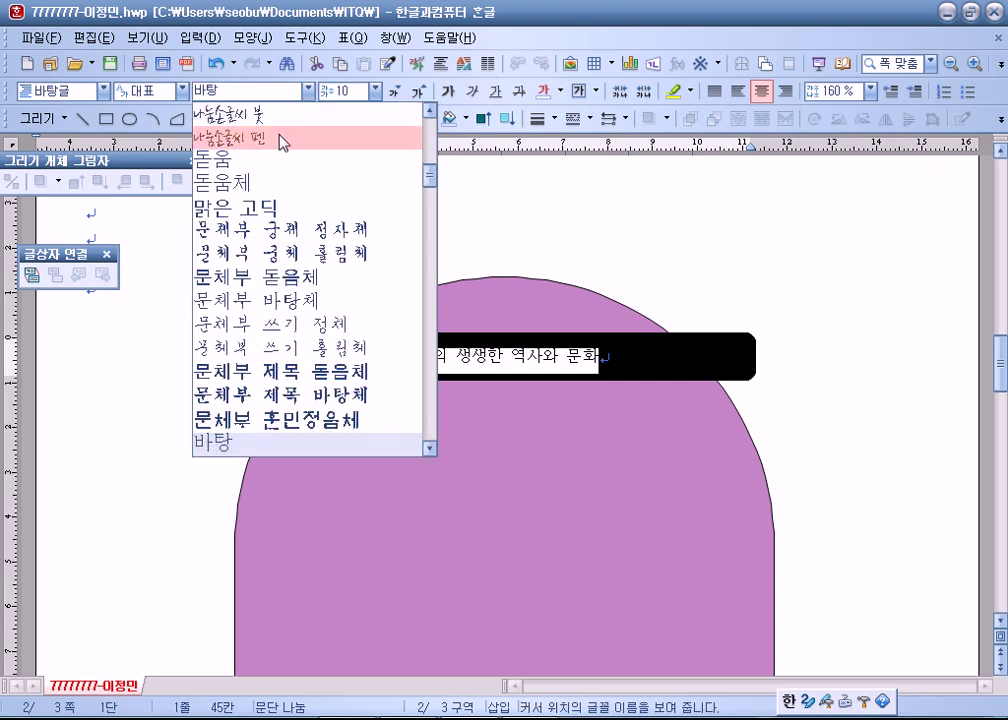
{"action": "scroll", "coordinate": [279, 212], "scroll_direction": "up", "scroll_amount": 5}
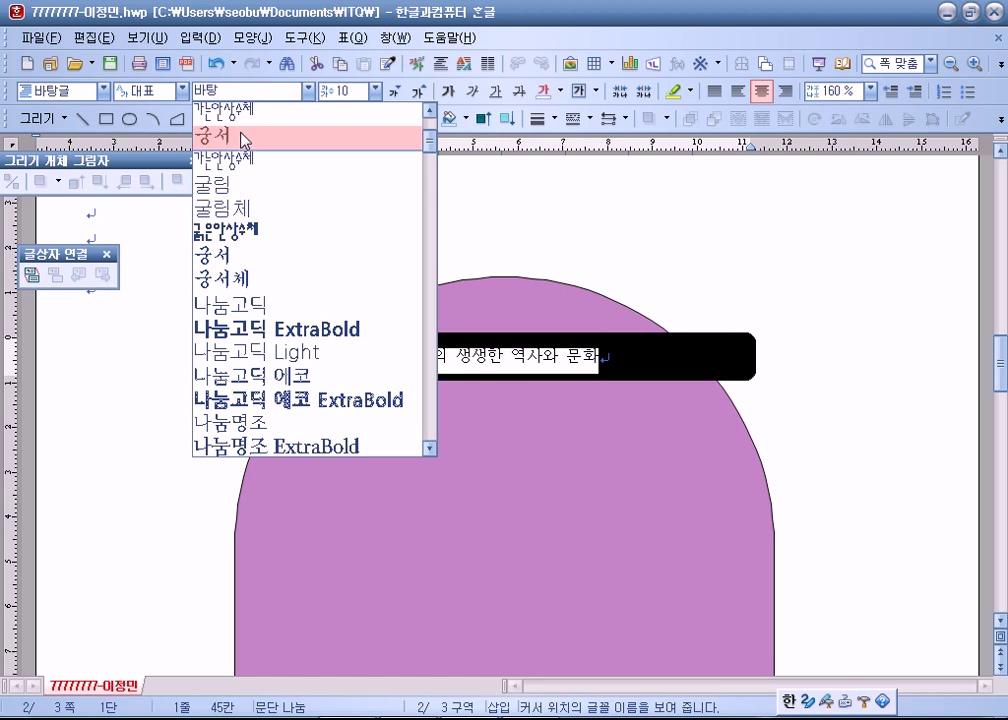
{"action": "left_click", "coordinate": [243, 137]}
{"action": "left_click", "coordinate": [375, 91]}
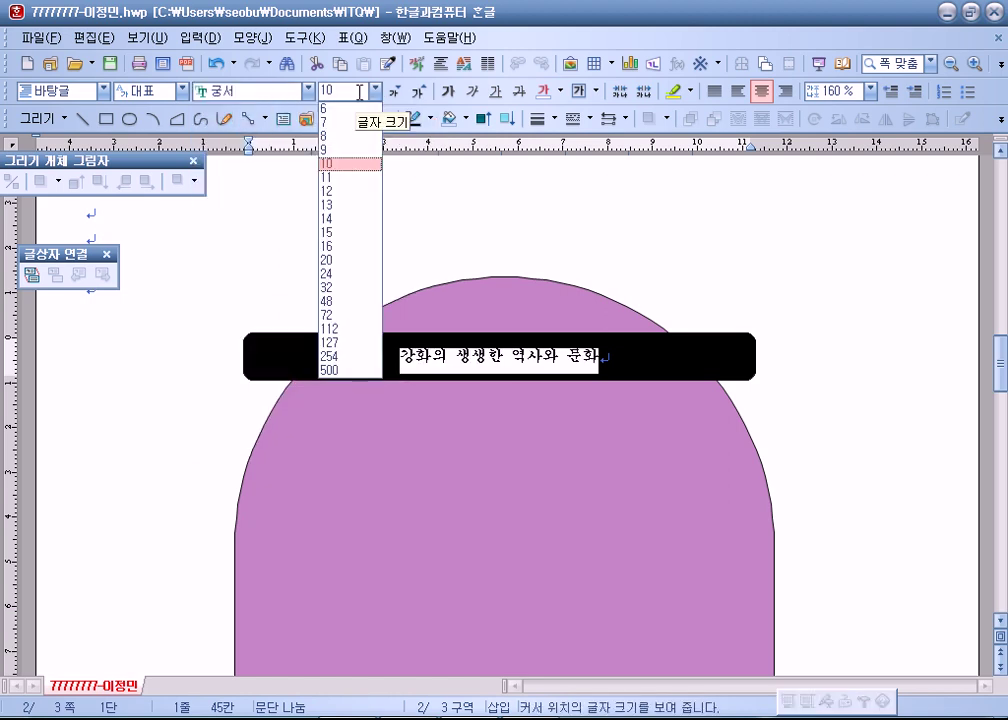
{"action": "left_click", "coordinate": [360, 93]}
{"action": "key", "text": "BackSpace"}
{"action": "key", "text": "BackSpace"}
{"action": "type", "text": "22"}
{"action": "key", "text": "Return"}
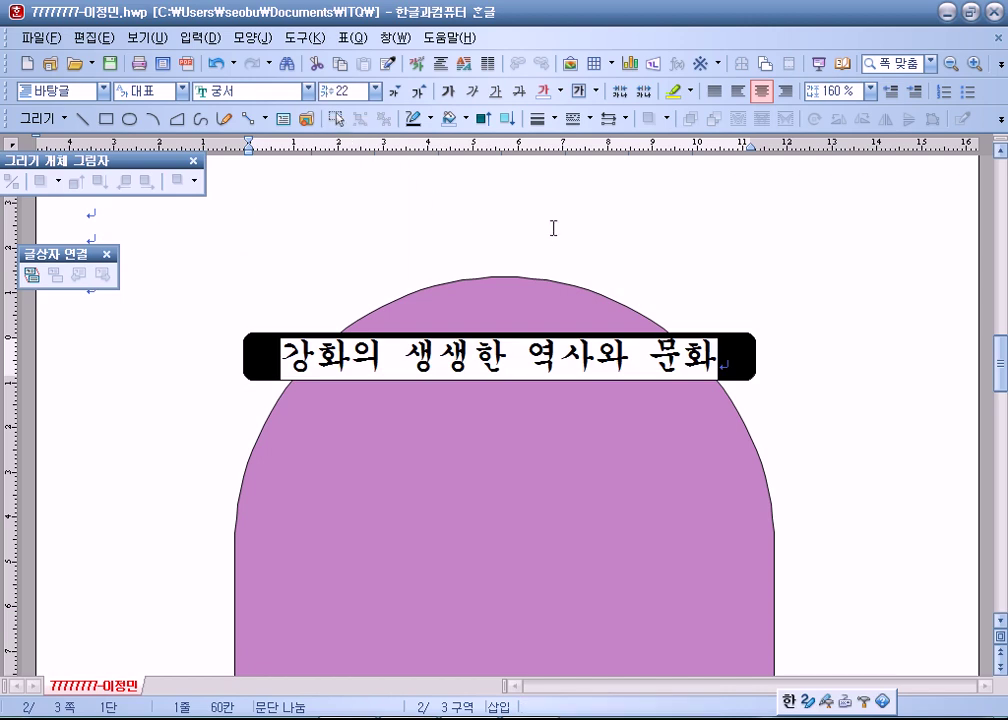
Move the black title box up slightly, then deselect it.
{"action": "left_click", "coordinate": [475, 214]}
{"action": "left_click", "coordinate": [740, 342]}
{"action": "left_click_drag", "start_coordinate": [740, 342], "coordinate": [744, 297]}
{"action": "left_click", "coordinate": [834, 444]}
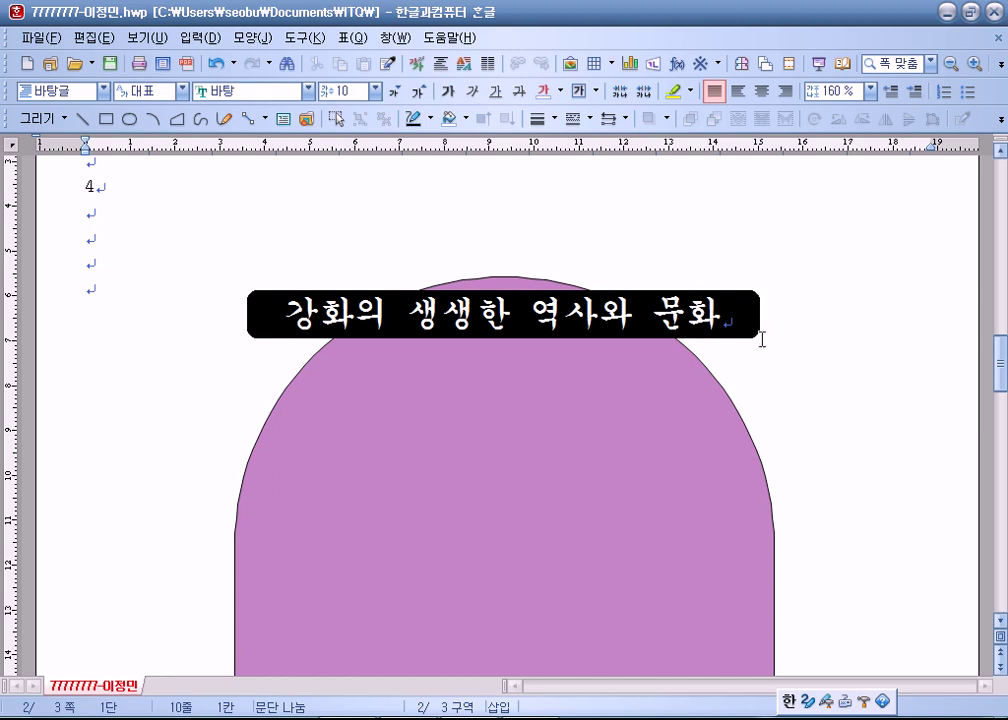
Size the black title box to 100 × 15 mm and shift it right to centre over the arch.
{"action": "left_click", "coordinate": [742, 297]}
{"action": "double_click", "coordinate": [742, 297]}
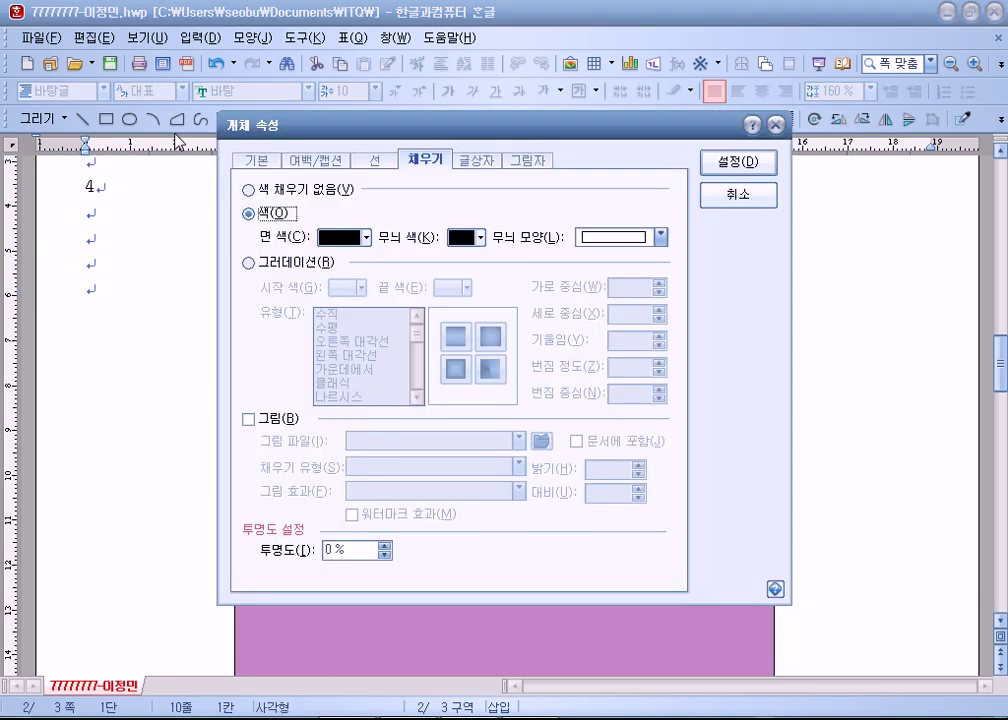
{"action": "left_click", "coordinate": [260, 161]}
{"action": "type", "text": "1"}
{"action": "key", "text": "Tab"}
{"action": "type", "text": "15"}
{"action": "key", "text": "Return"}
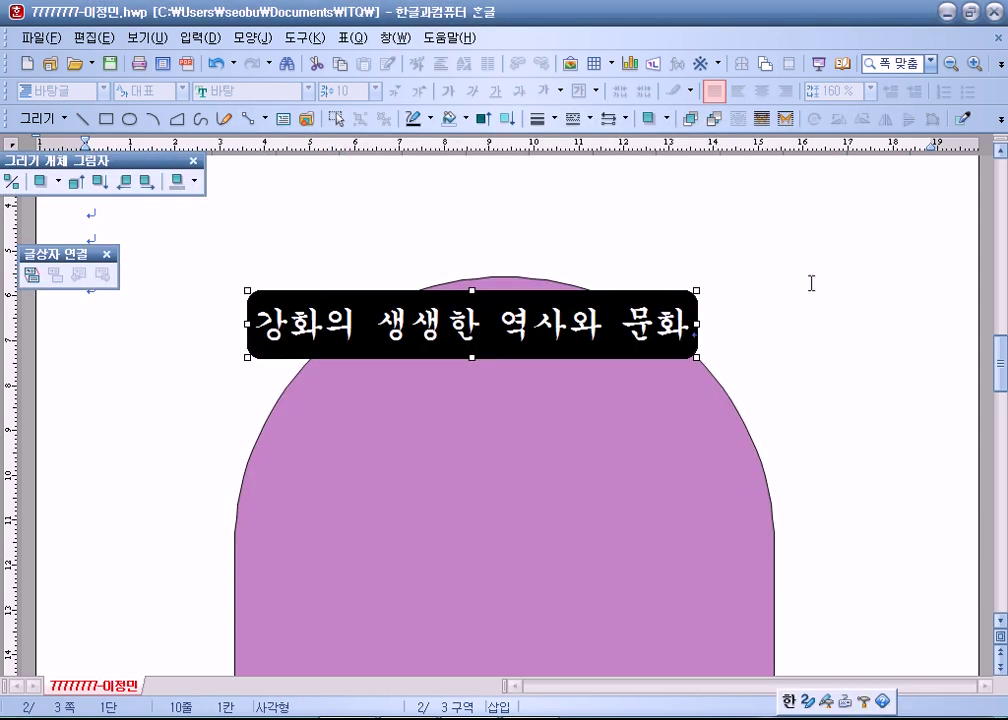
{"action": "mouse_move", "coordinate": [684, 298]}
{"action": "left_mouse_down"}
{"action": "mouse_move", "coordinate": [733, 301]}
{"action": "mouse_move", "coordinate": [724, 301]}
{"action": "left_mouse_up"}
{"action": "left_click", "coordinate": [836, 368]}
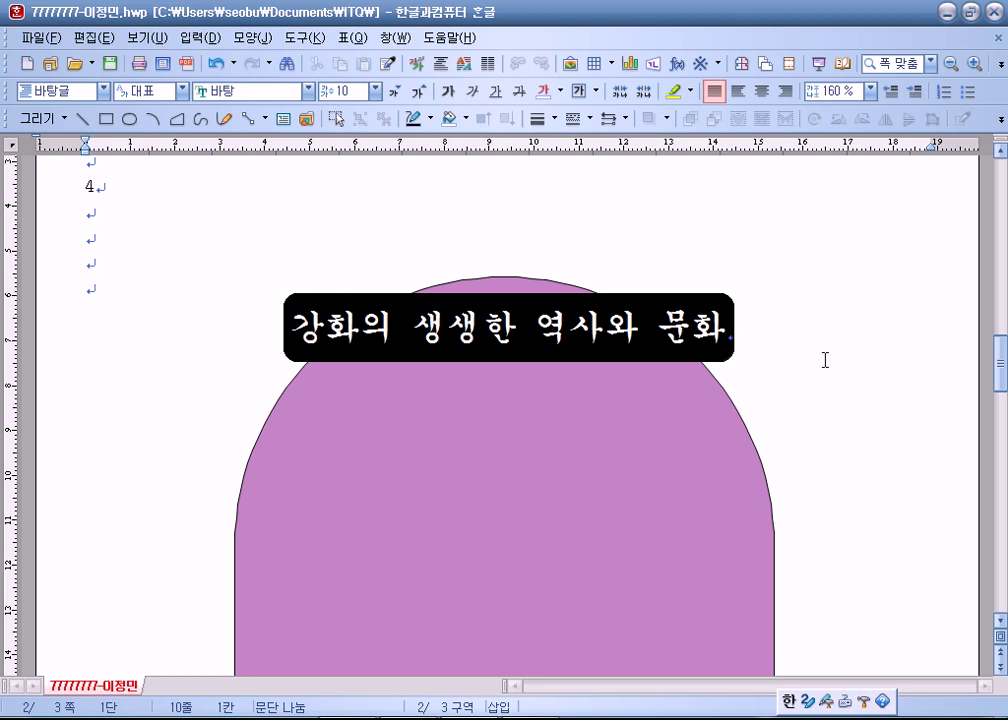
Draw a rectangle left of the purple shape and fill it pale lavender.
{"action": "left_click", "coordinate": [105, 118]}
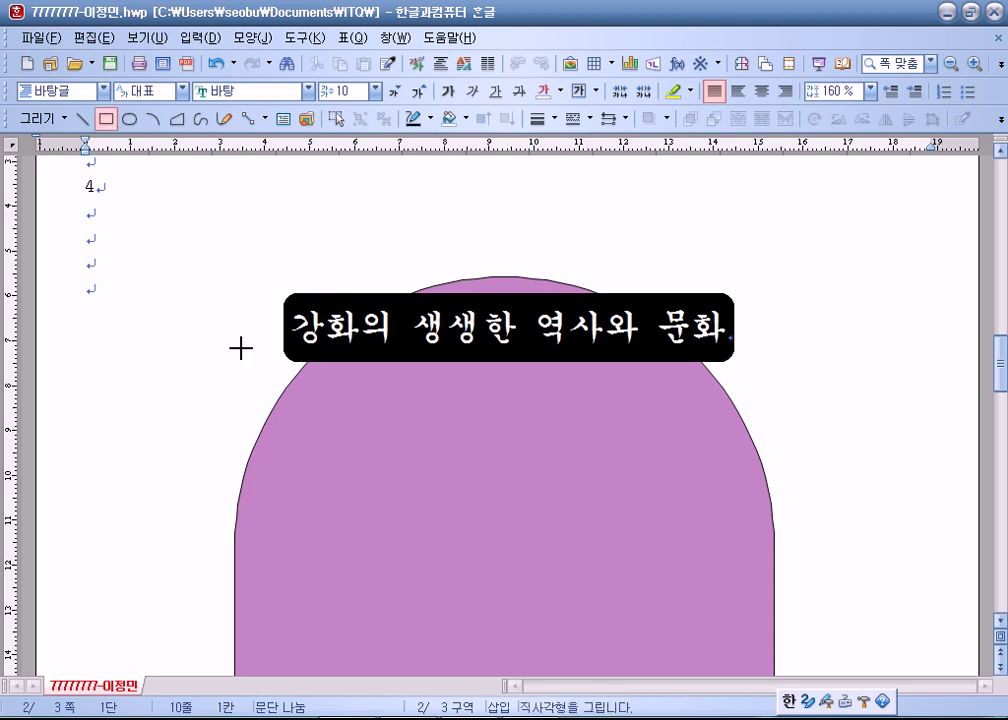
{"action": "left_click_drag", "start_coordinate": [189, 374], "coordinate": [358, 515]}
{"action": "double_click", "coordinate": [257, 450]}
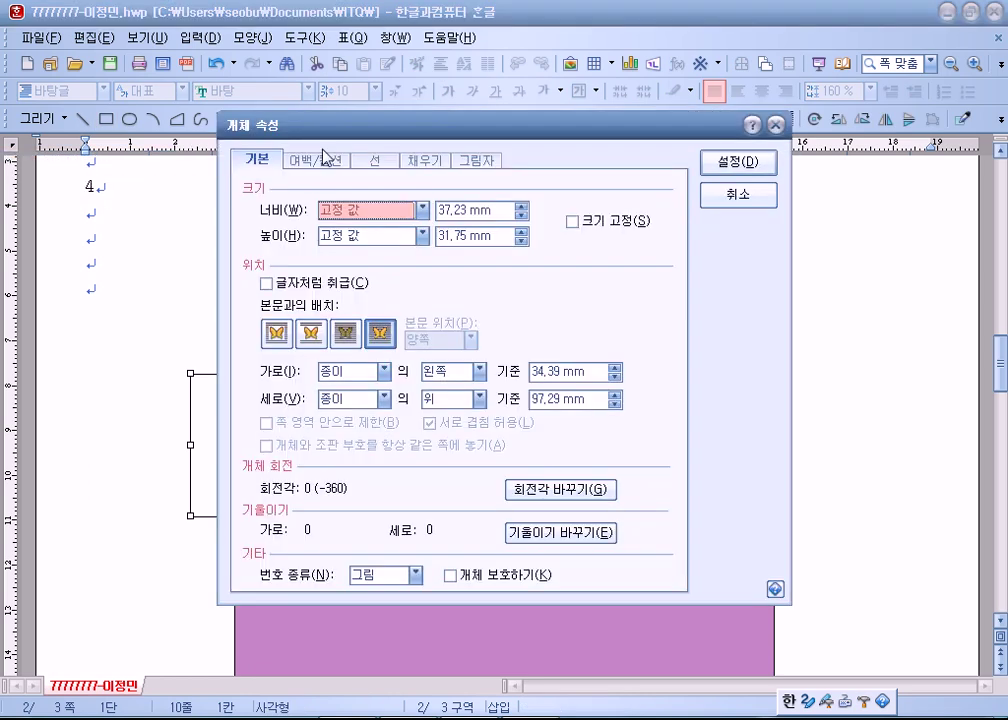
{"action": "left_click", "coordinate": [412, 160]}
{"action": "left_click", "coordinate": [366, 237]}
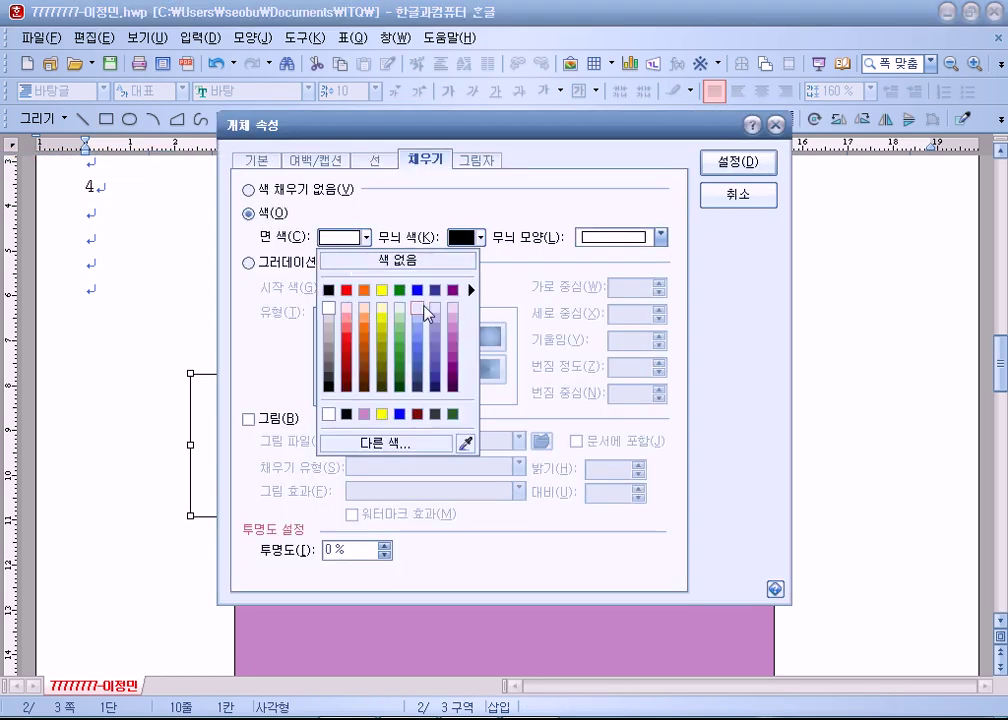
{"action": "left_click", "coordinate": [472, 296]}
{"action": "left_click", "coordinate": [740, 162]}
Resize the lavender rectangle to a 45 × 45 mm square.
{"action": "double_click", "coordinate": [322, 421]}
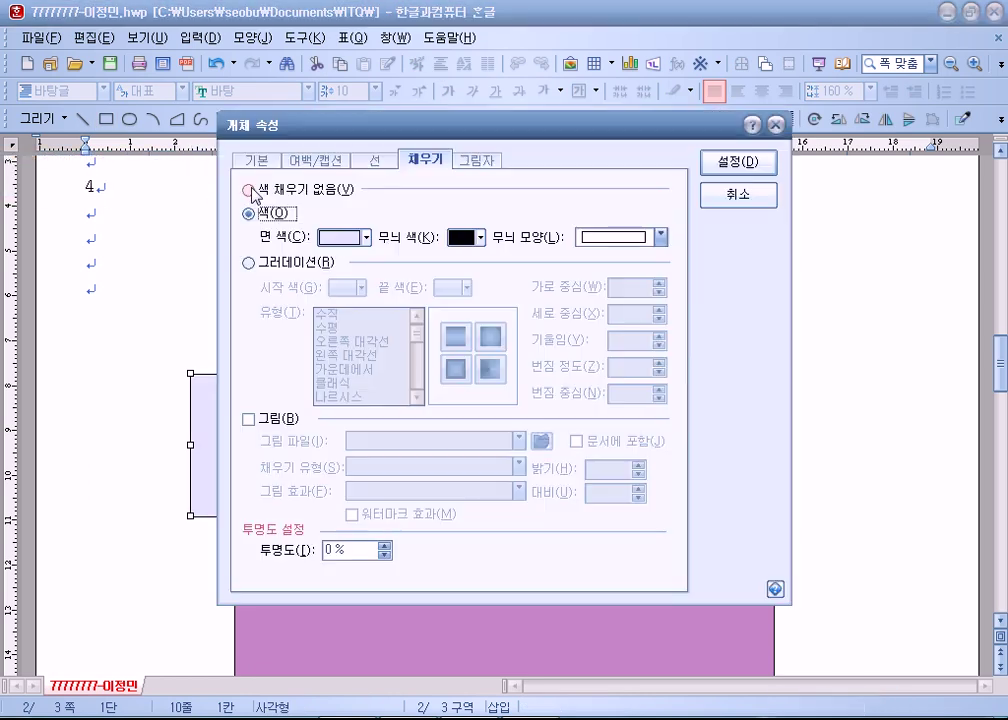
{"action": "left_click", "coordinate": [252, 161]}
{"action": "key", "text": "Tab"}
{"action": "type", "text": "14"}
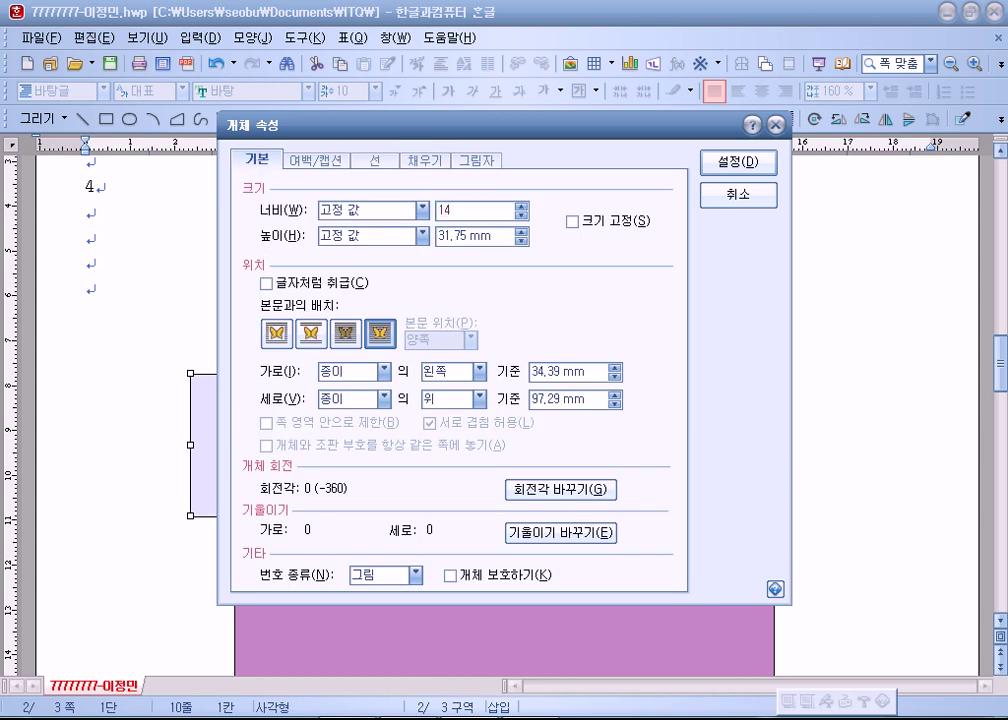
{"action": "type", "text": "45"}
{"action": "key", "text": "Tab"}
{"action": "key", "text": "Tab"}
{"action": "type", "text": "45"}
{"action": "key", "text": "Return"}
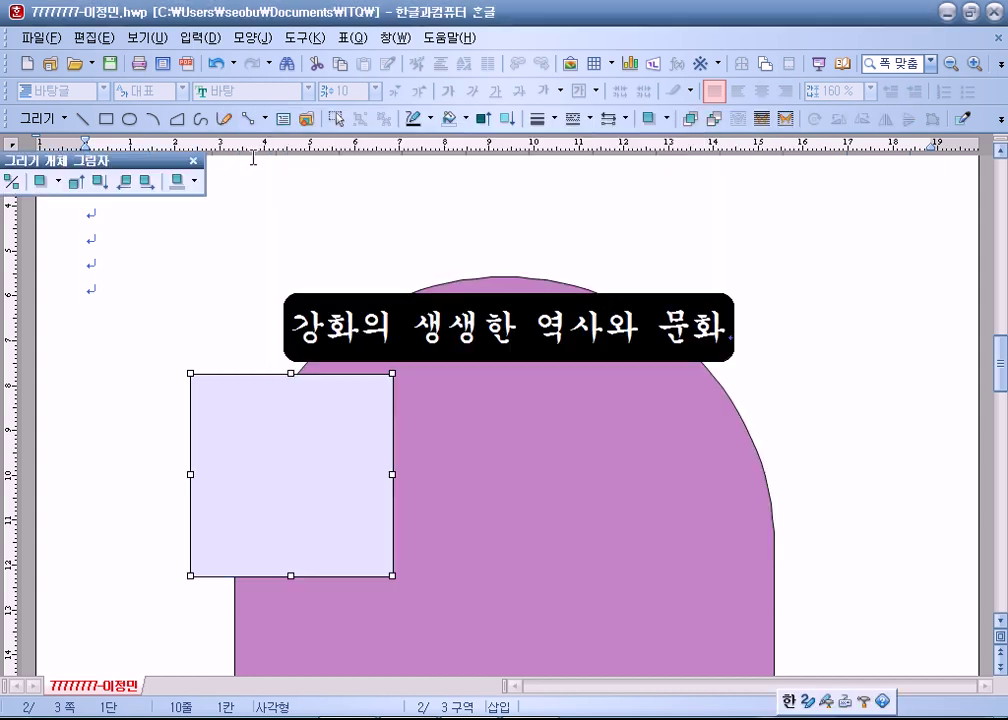
Move the square onto the purple shape's left side below the title, then put the caret on the last empty line.
{"action": "left_click_drag", "start_coordinate": [362, 511], "coordinate": [327, 487]}
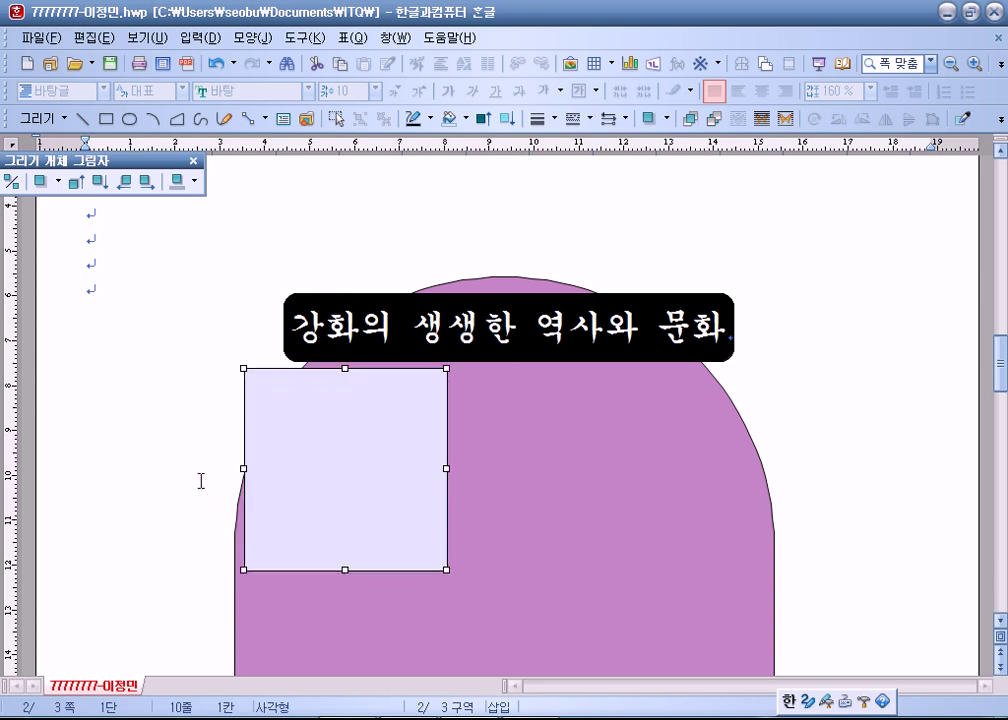
{"action": "key", "text": "Left"}
{"action": "key", "text": "Left"}
{"action": "key", "text": "Left"}
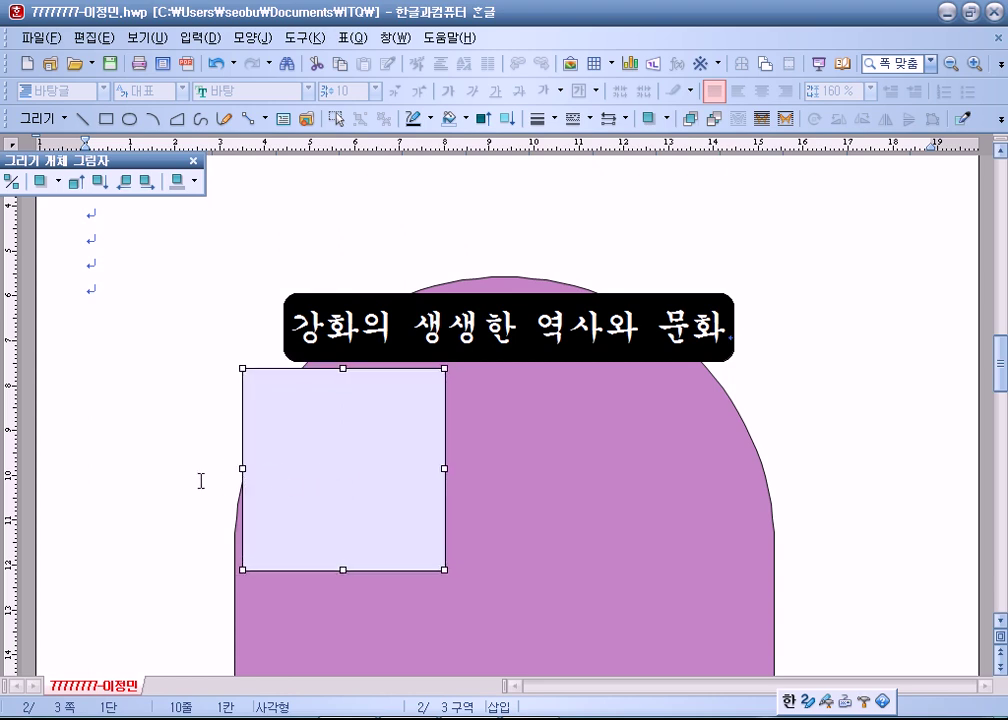
{"action": "key", "text": "Down"}
{"action": "key", "text": "Down"}
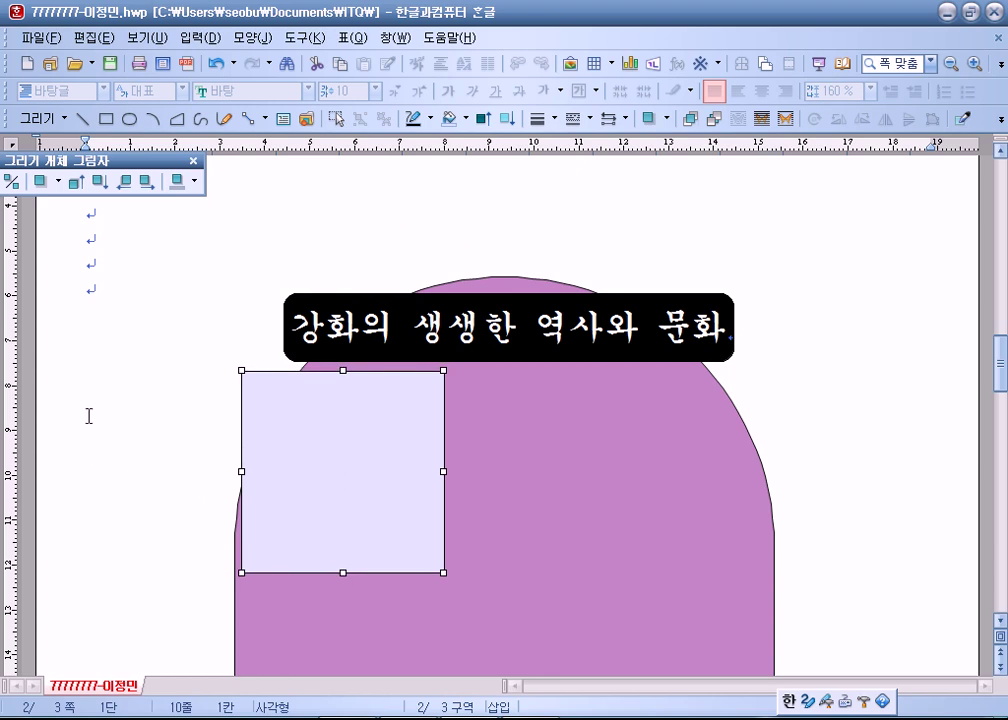
{"action": "left_click", "coordinate": [52, 389]}
{"action": "left_click", "coordinate": [155, 315]}
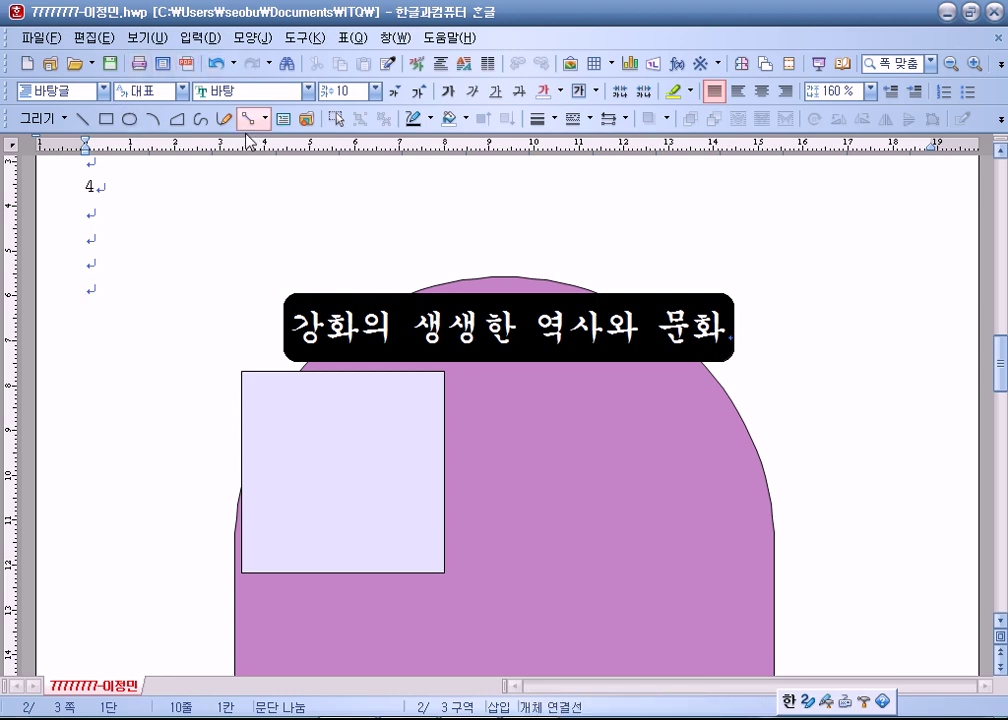
Insert the 로고2.jpg logo and set it to 글 앞으로 (in front of text).
{"action": "left_click", "coordinate": [570, 64]}
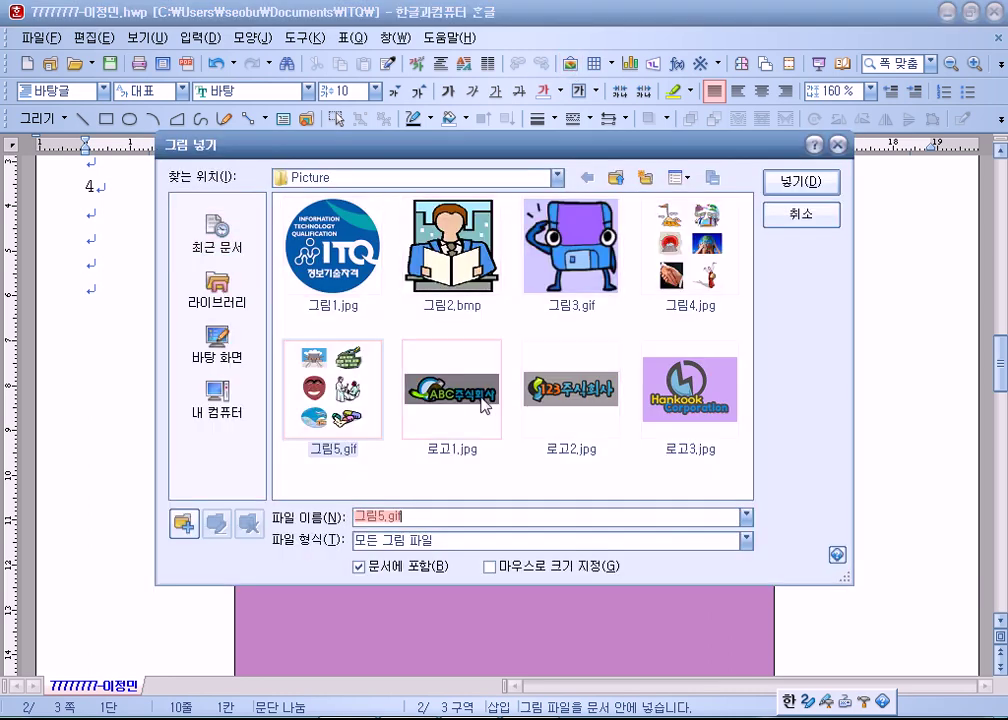
{"action": "double_click", "coordinate": [567, 393]}
{"action": "left_click", "coordinate": [564, 395]}
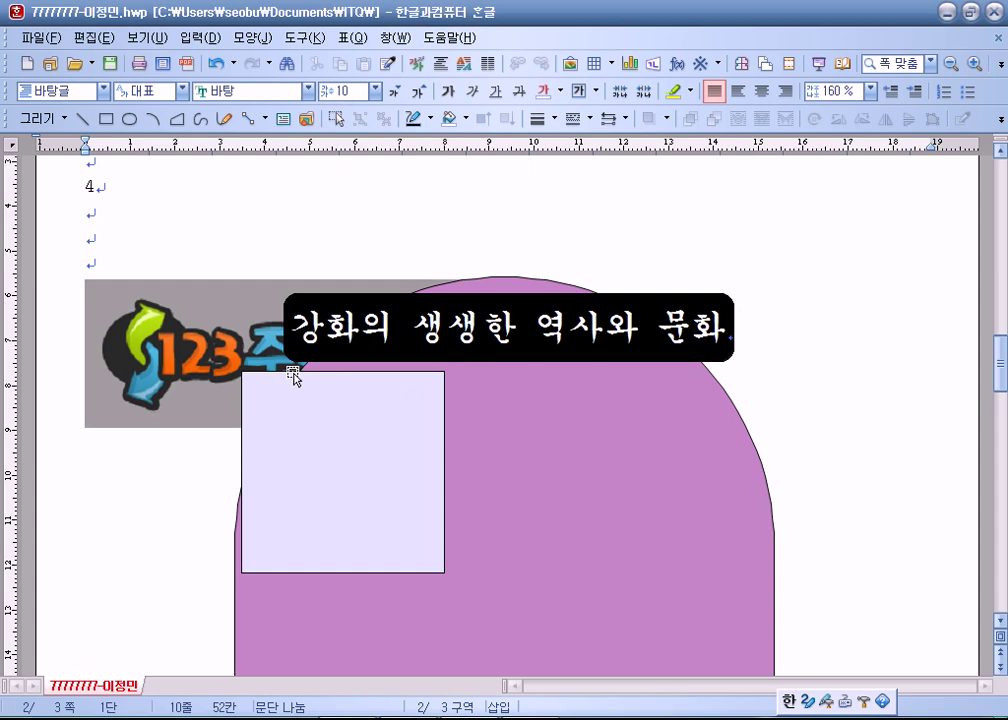
{"action": "right_click", "coordinate": [218, 348]}
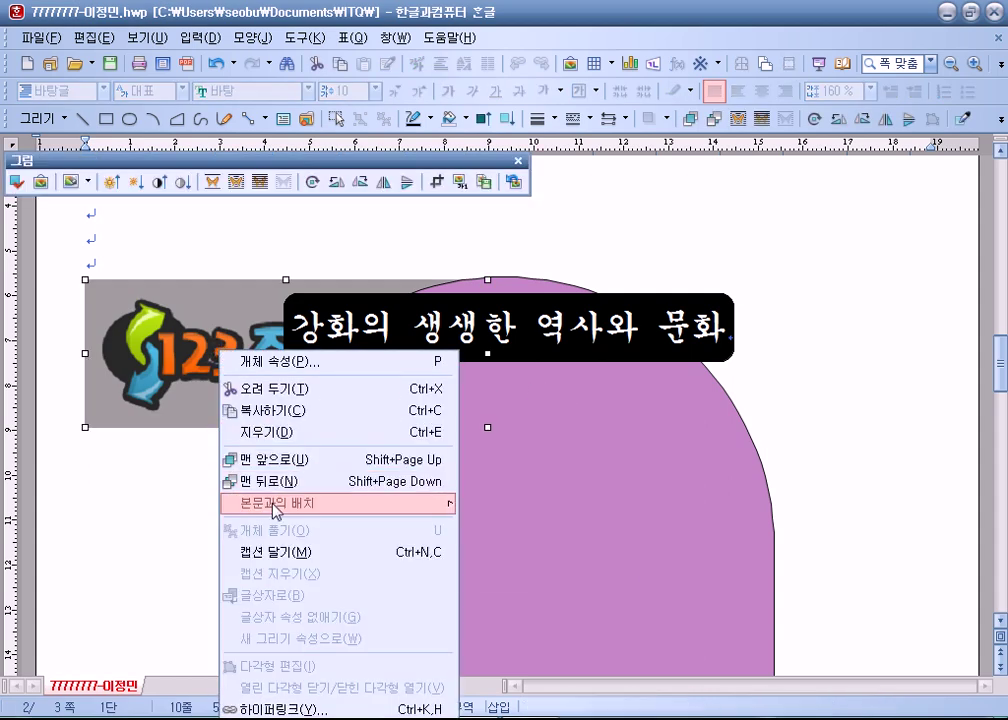
{"action": "mouse_move", "coordinate": [221, 403]}
{"action": "left_click", "coordinate": [510, 533]}
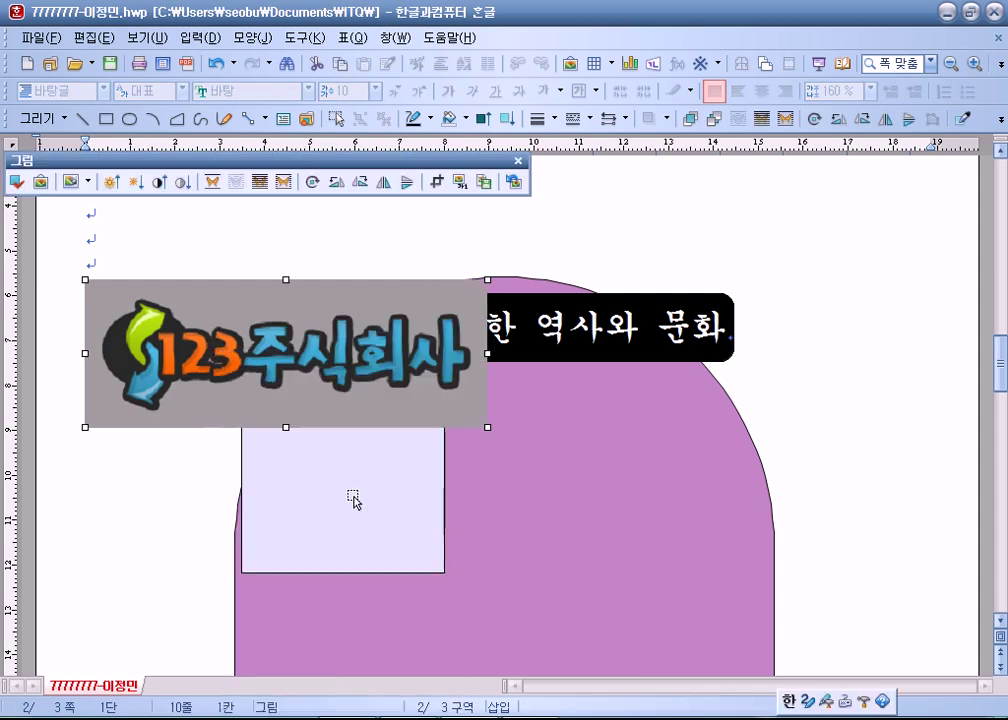
Size the logo to 40 × 30 mm with 크기 고정 locked.
{"action": "double_click", "coordinate": [235, 374]}
{"action": "key", "text": "Tab"}
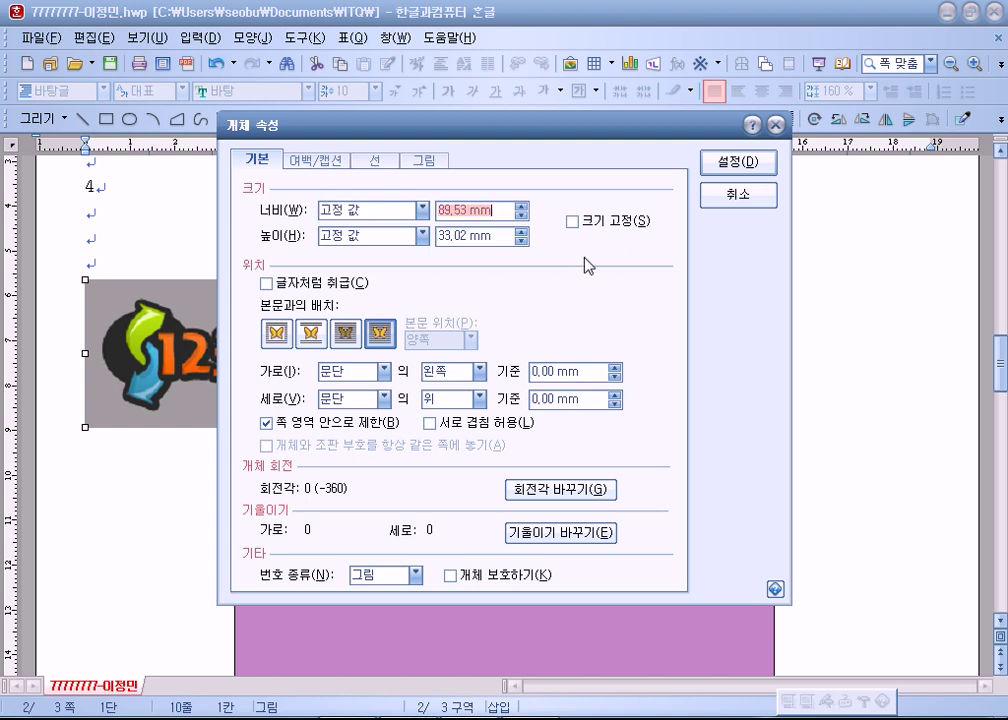
{"action": "type", "text": "40"}
{"action": "key", "text": "Tab"}
{"action": "key", "text": "Tab"}
{"action": "type", "text": "30"}
{"action": "key", "text": "Tab"}
{"action": "key", "text": "space"}
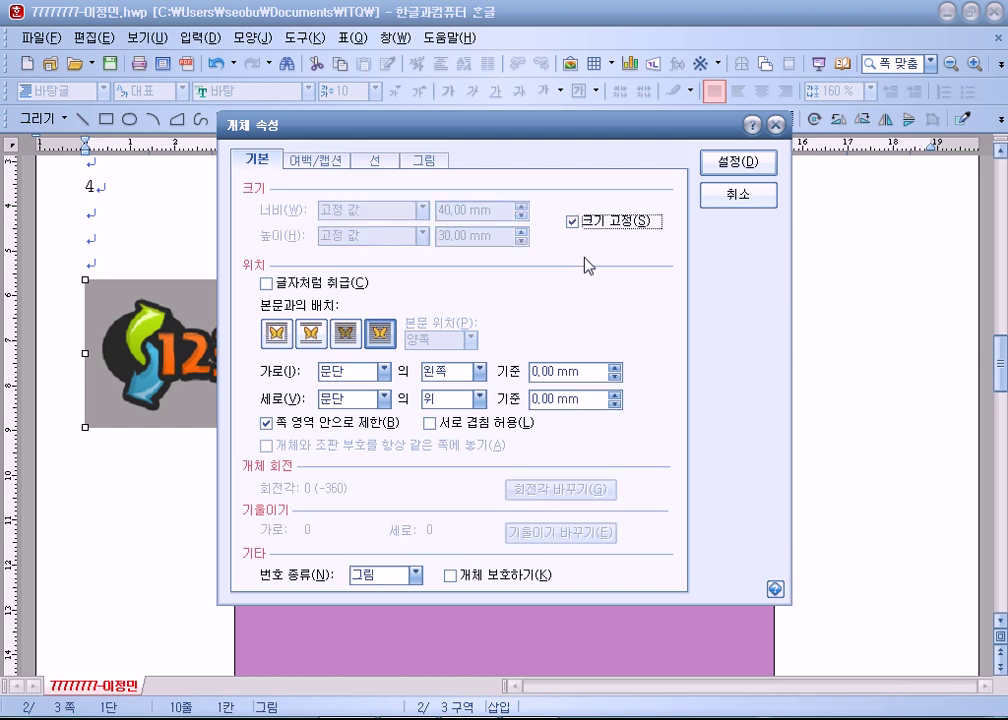
Apply a watermark effect to the logo and drag it into the lavender square.
{"action": "left_click", "coordinate": [438, 161]}
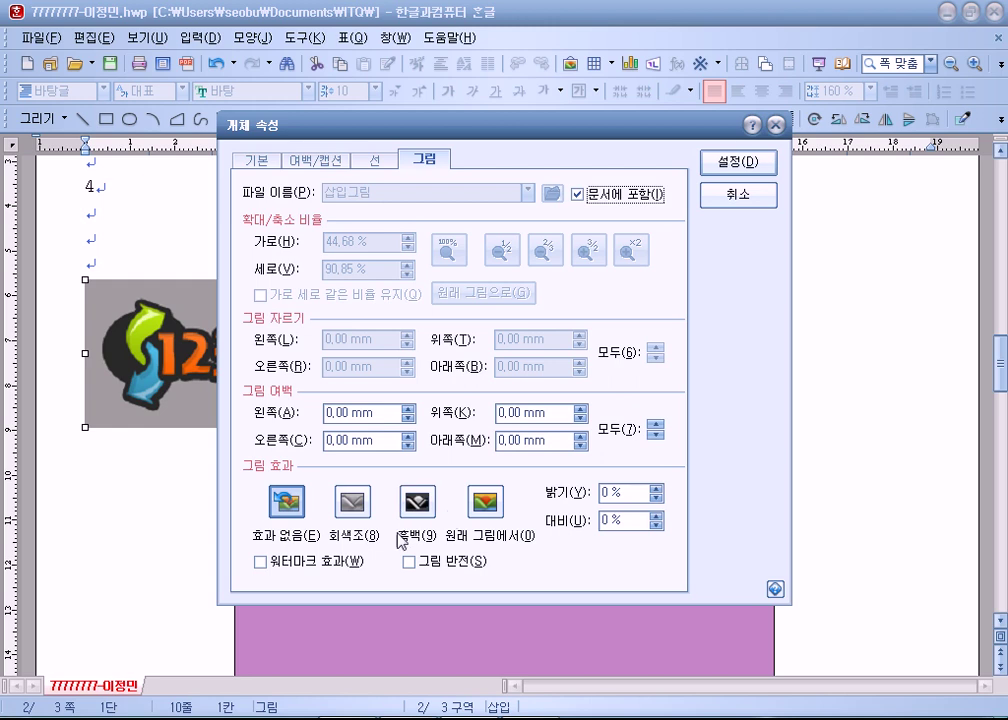
{"action": "left_click", "coordinate": [261, 562]}
{"action": "left_click", "coordinate": [757, 170]}
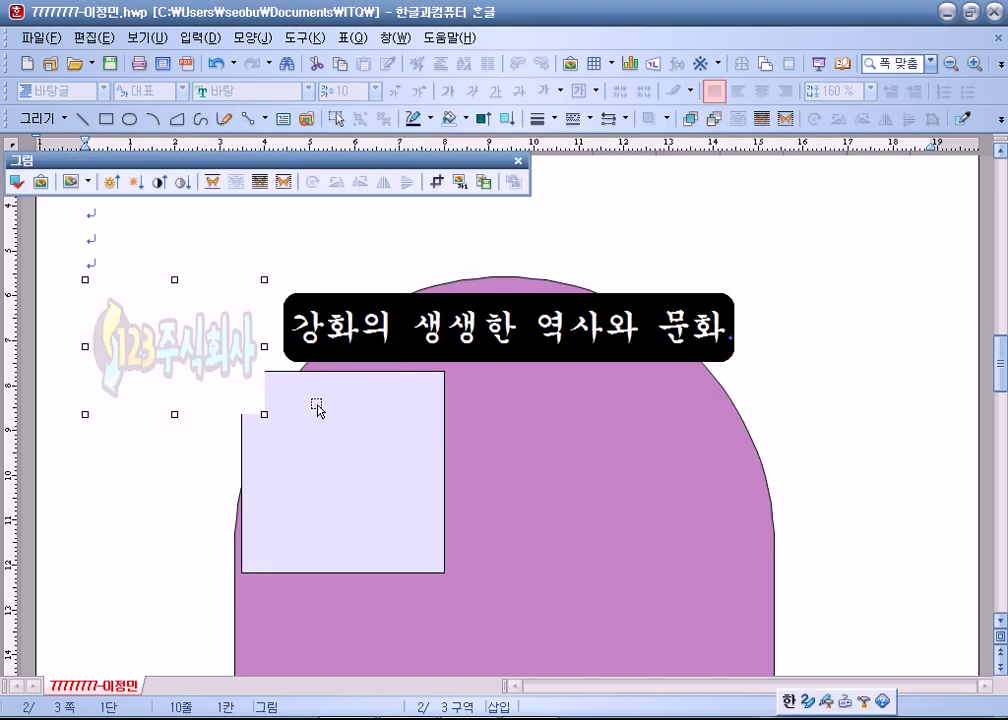
{"action": "left_click_drag", "start_coordinate": [193, 353], "coordinate": [356, 481]}
{"action": "left_click", "coordinate": [158, 494]}
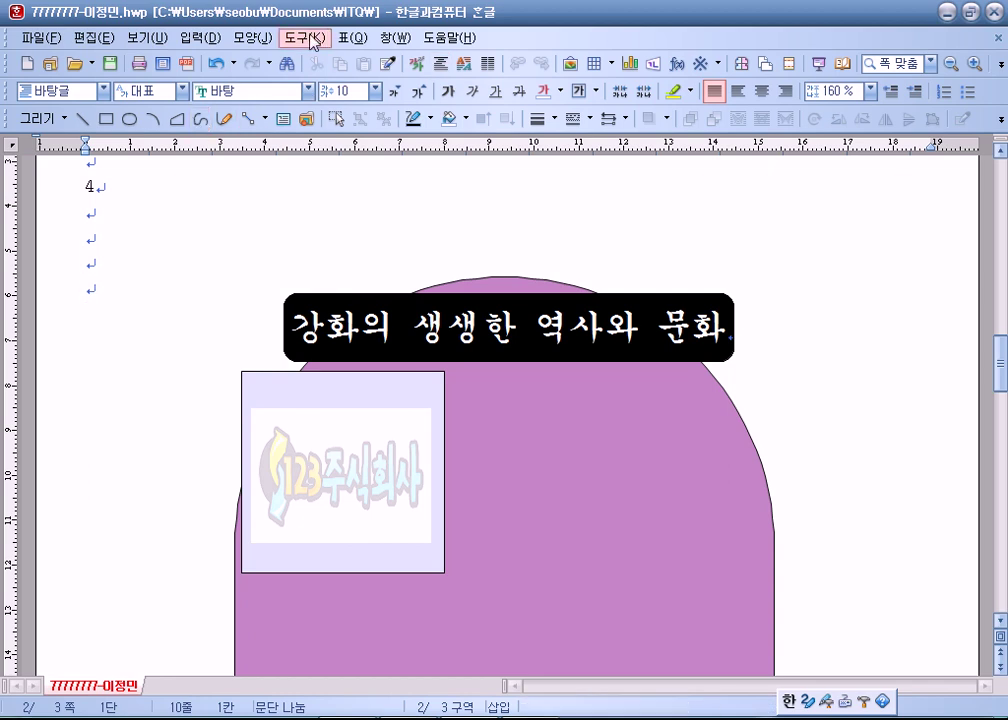
Create a 글맵시 text art reading 강화도의매력 in the 돋움 font with a chosen shape.
{"action": "left_click", "coordinate": [655, 66]}
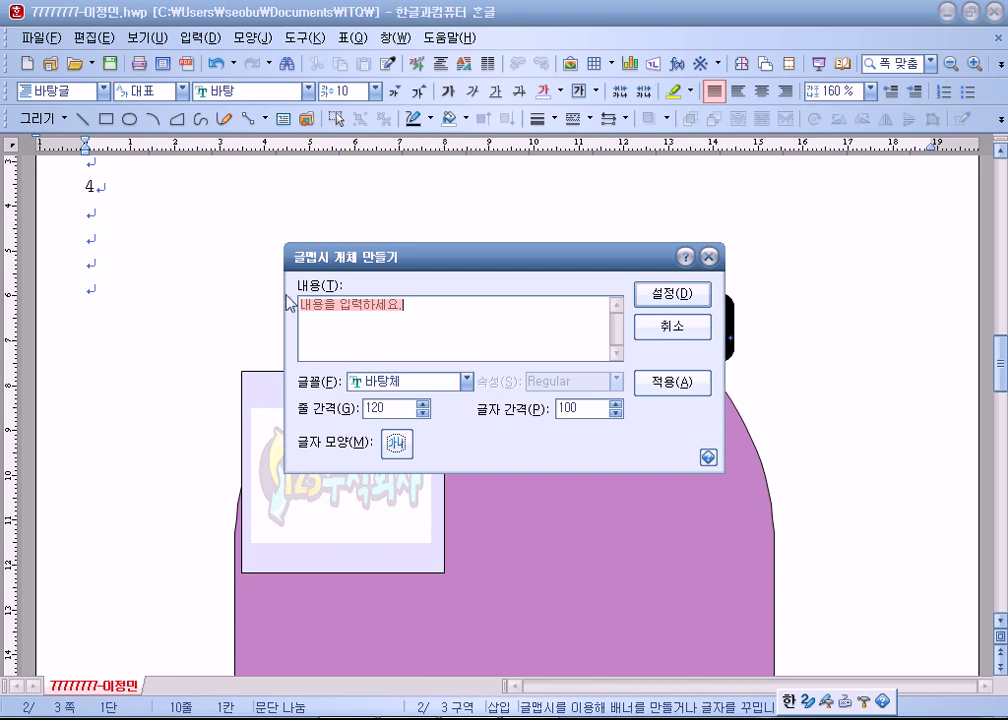
{"action": "type", "text": "4가"}
{"action": "key", "text": "BackSpace"}
{"action": "key", "text": "BackSpace"}
{"action": "type", "text": "강화도의 ㅁ"}
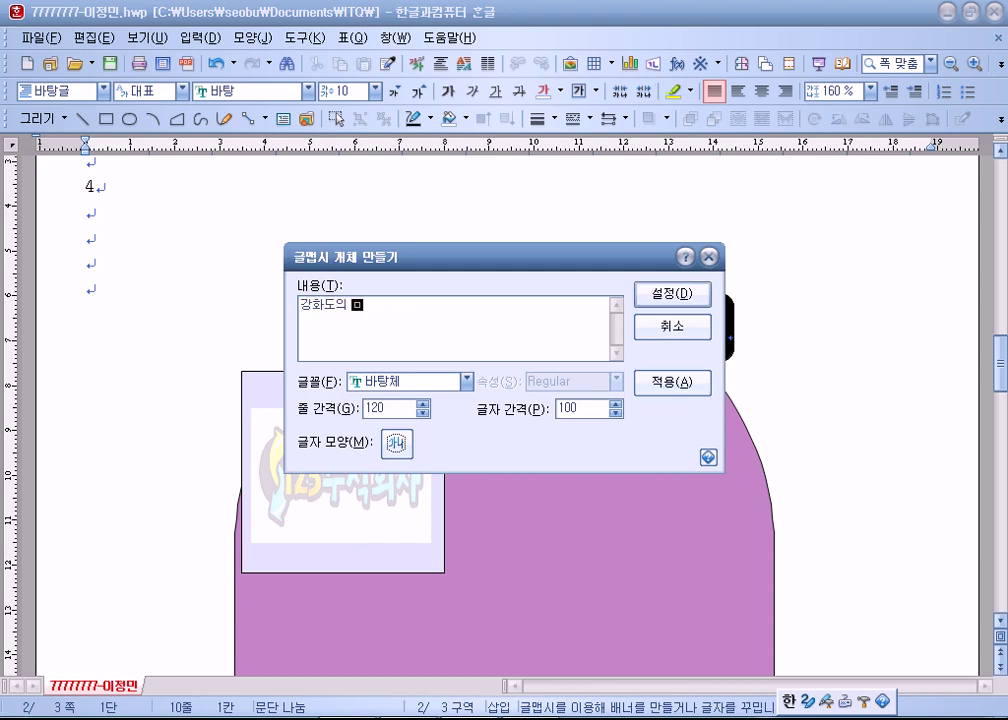
{"action": "type", "text": "매력"}
{"action": "left_click", "coordinate": [420, 381]}
{"action": "scroll", "coordinate": [418, 458], "scroll_direction": "down", "scroll_amount": 3}
{"action": "left_click", "coordinate": [395, 440]}
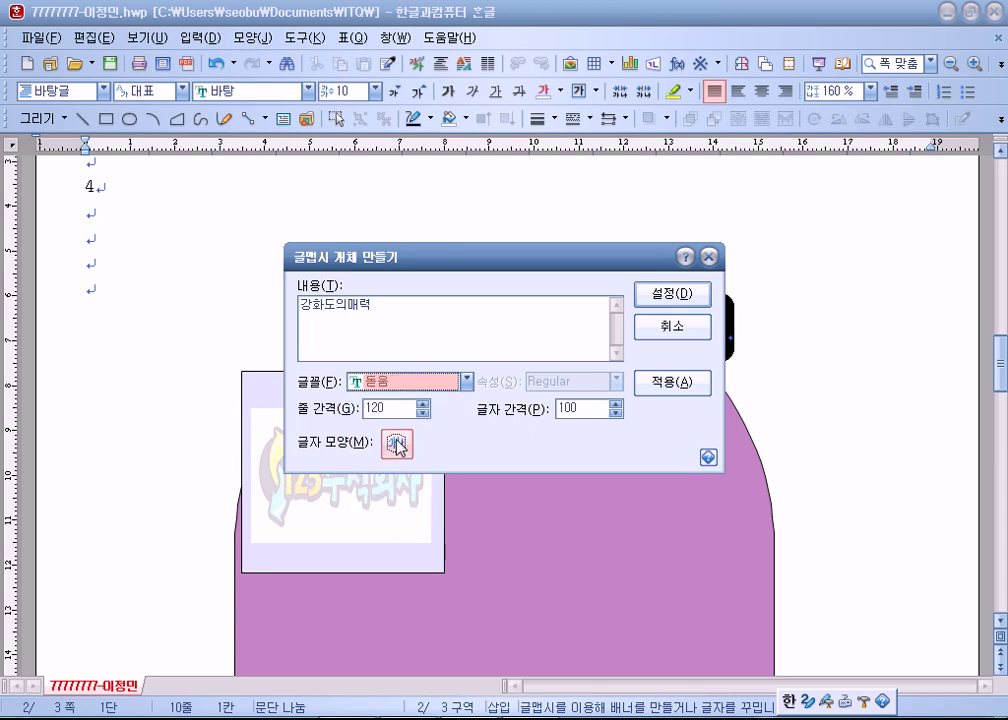
{"action": "left_click", "coordinate": [397, 445]}
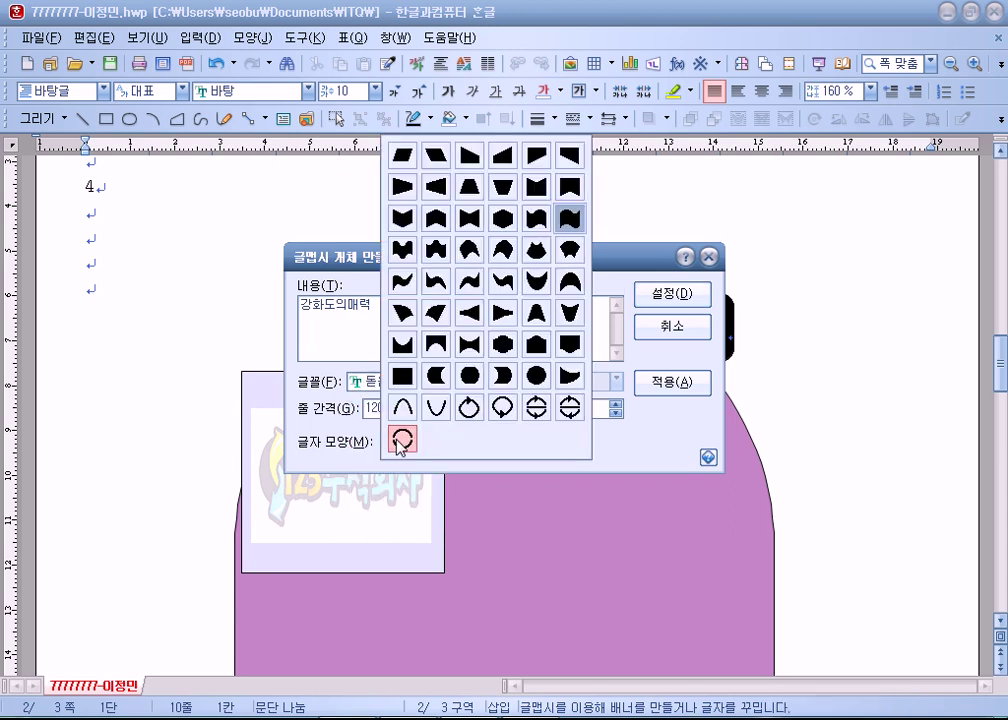
{"action": "left_click", "coordinate": [438, 222]}
{"action": "left_click", "coordinate": [672, 294]}
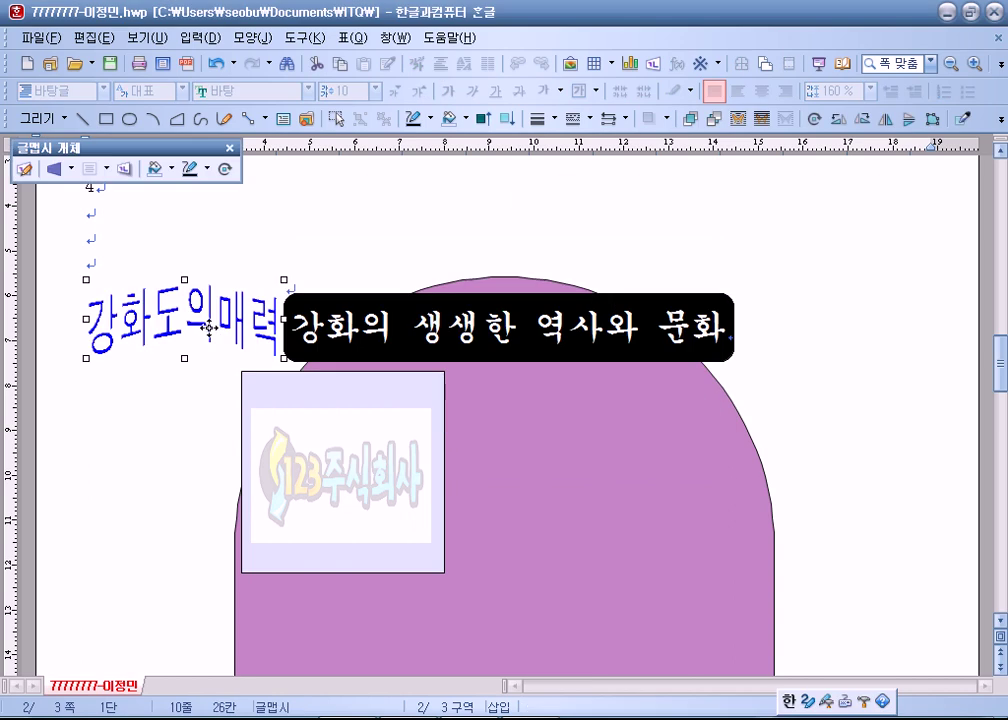
Put the text art in front of text inside the purple shape, 60 × 30 mm, size-locked.
{"action": "right_click", "coordinate": [205, 318]}
{"action": "mouse_move", "coordinate": [418, 483]}
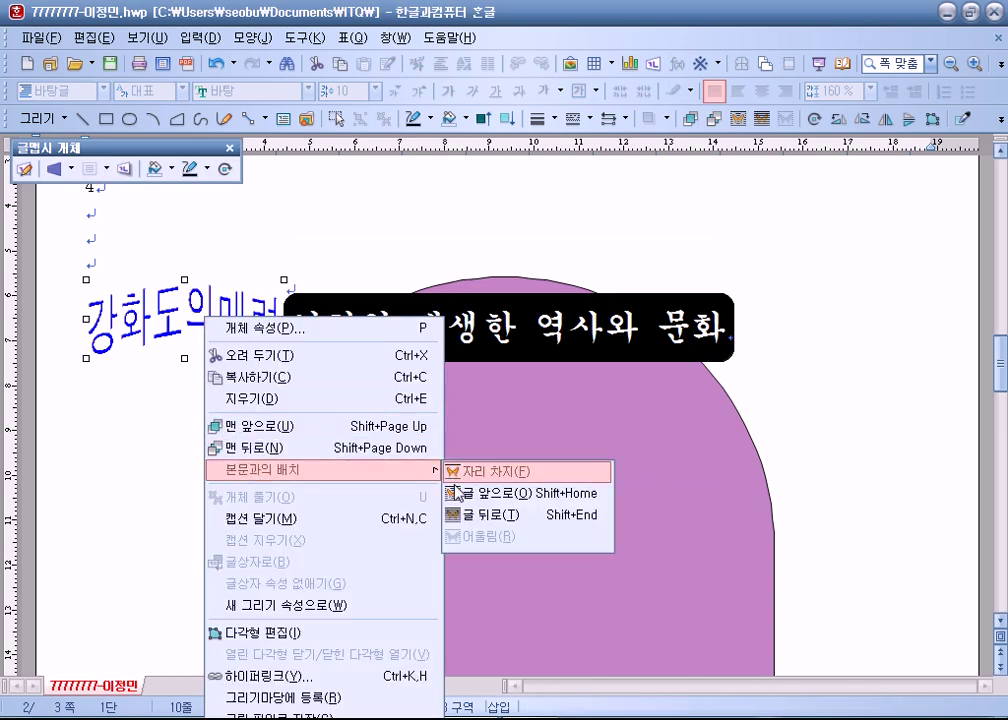
{"action": "left_click", "coordinate": [452, 490]}
{"action": "left_click_drag", "start_coordinate": [217, 319], "coordinate": [602, 463]}
{"action": "double_click", "coordinate": [590, 462]}
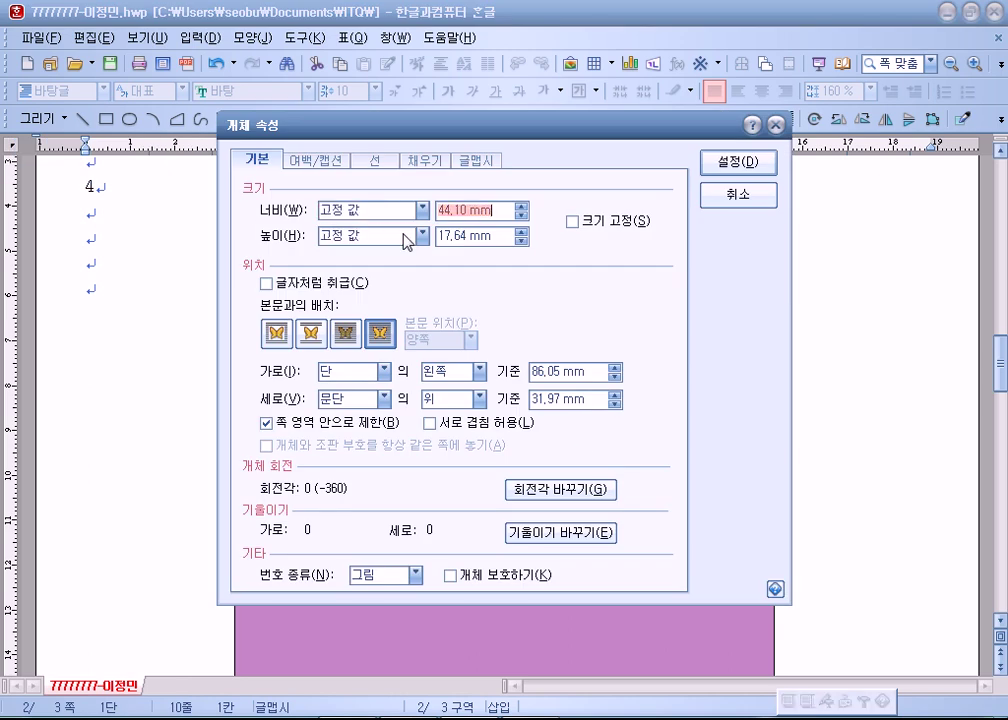
{"action": "type", "text": "60"}
{"action": "key", "text": "Tab"}
{"action": "key", "text": "alt+s"}
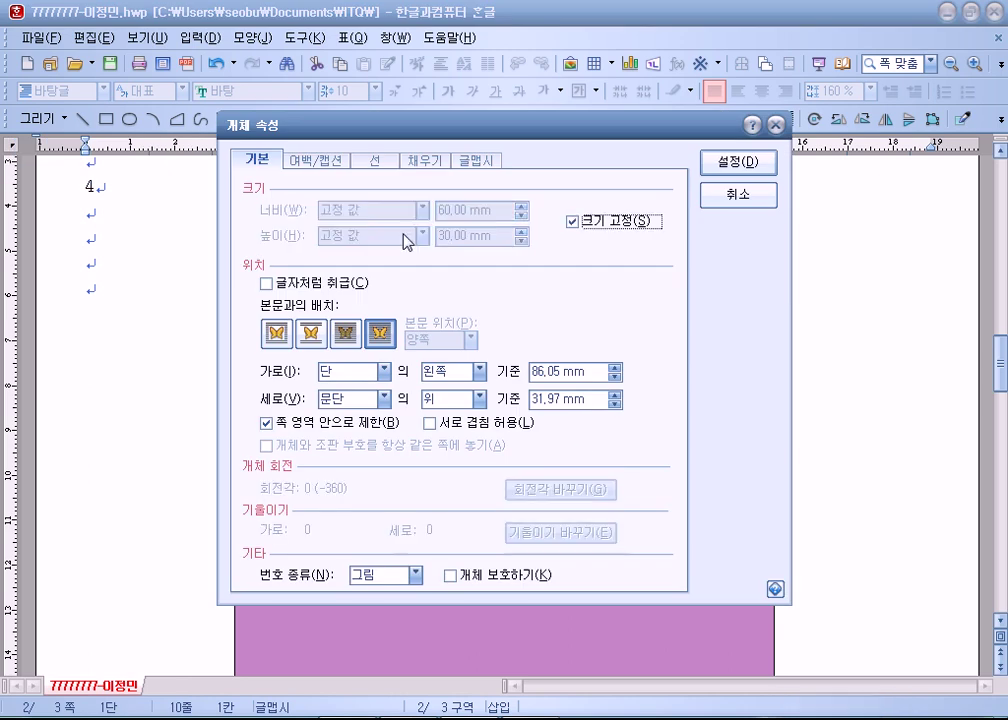
{"action": "key", "text": "Return"}
{"action": "left_click_drag", "start_coordinate": [612, 498], "coordinate": [603, 454]}
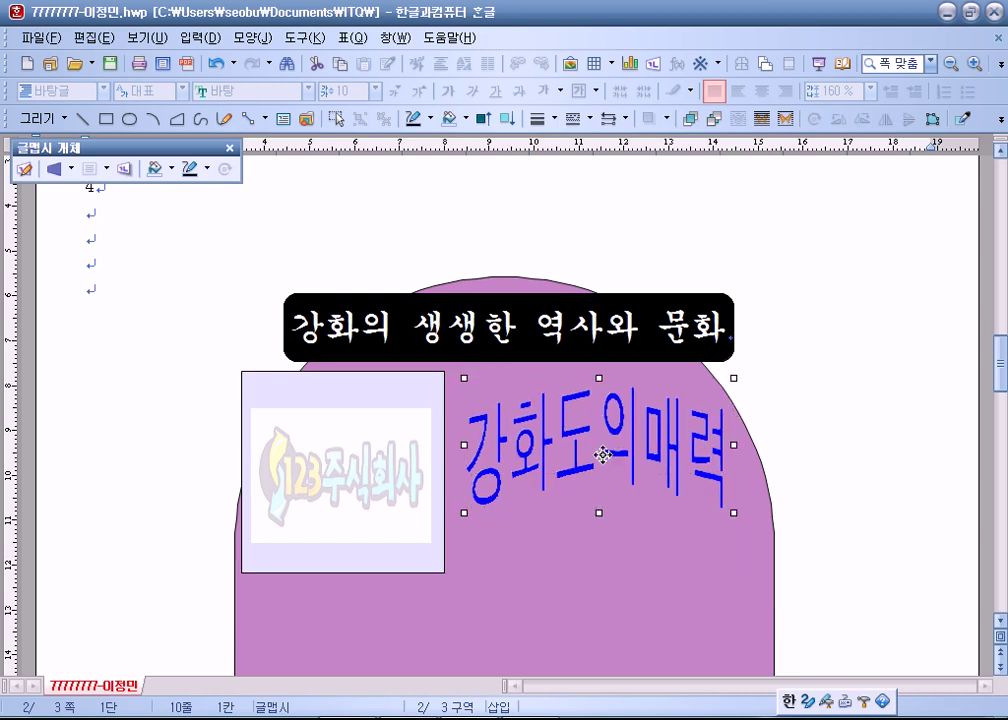
Select the watermarked logo picture inside the lavender square and delete it.
{"action": "left_click", "coordinate": [860, 437]}
{"action": "scroll", "coordinate": [860, 437], "scroll_direction": "down", "scroll_amount": 3}
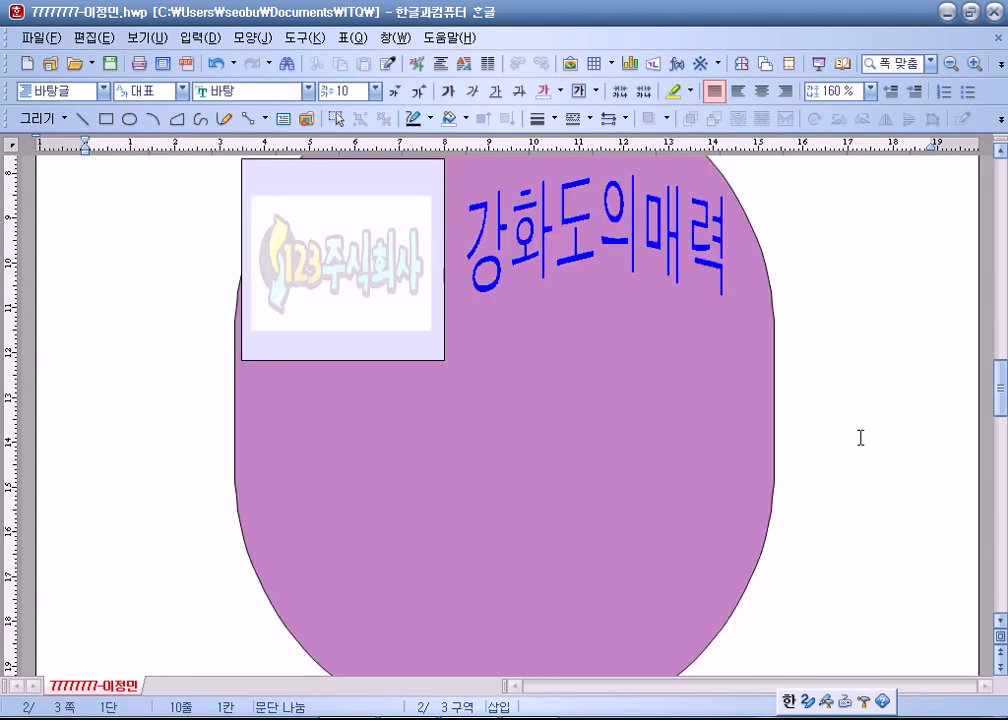
{"action": "scroll", "coordinate": [860, 437], "scroll_direction": "up", "scroll_amount": 1}
{"action": "scroll", "coordinate": [861, 437], "scroll_direction": "up", "scroll_amount": 1}
{"action": "scroll", "coordinate": [870, 437], "scroll_direction": "down", "scroll_amount": 2}
{"action": "scroll", "coordinate": [878, 437], "scroll_direction": "up", "scroll_amount": 2}
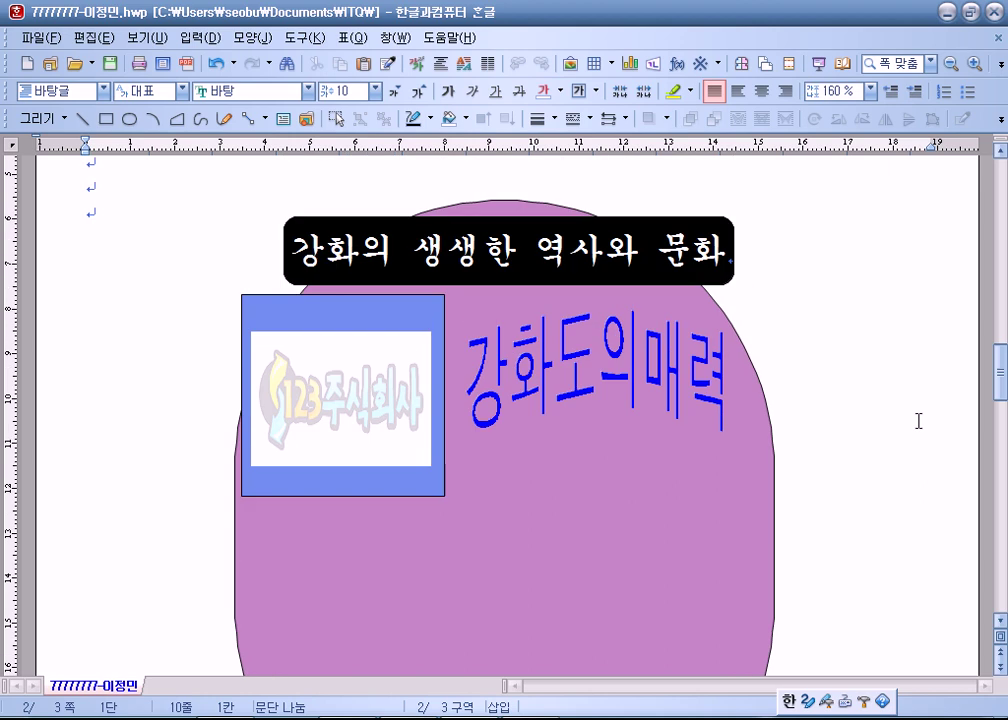
{"action": "left_click", "coordinate": [587, 367]}
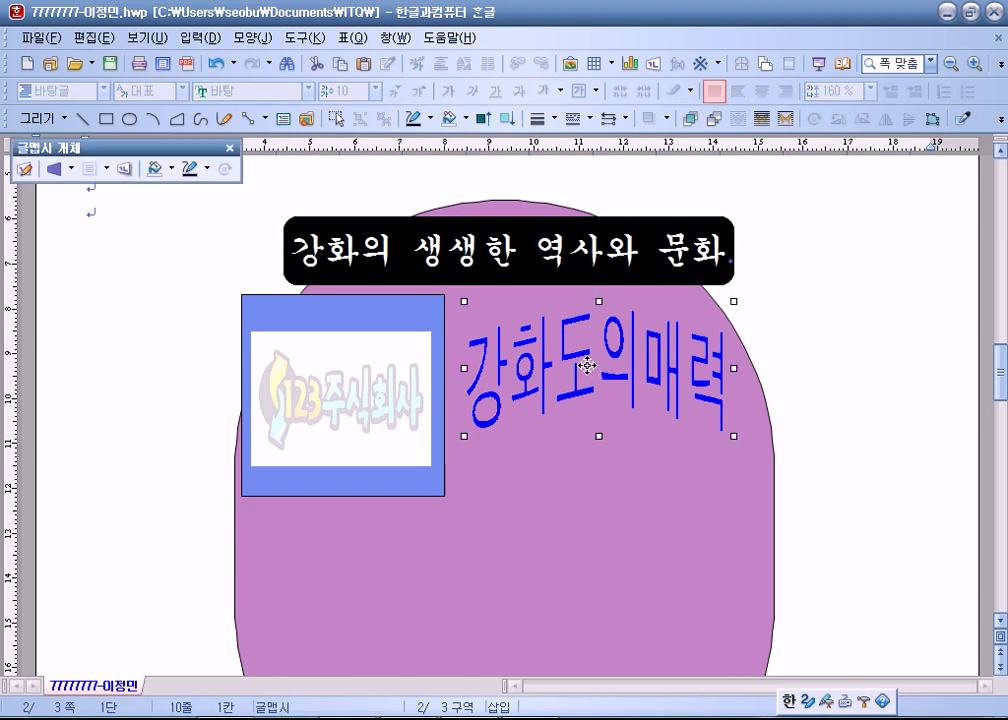
{"action": "left_click", "coordinate": [335, 318]}
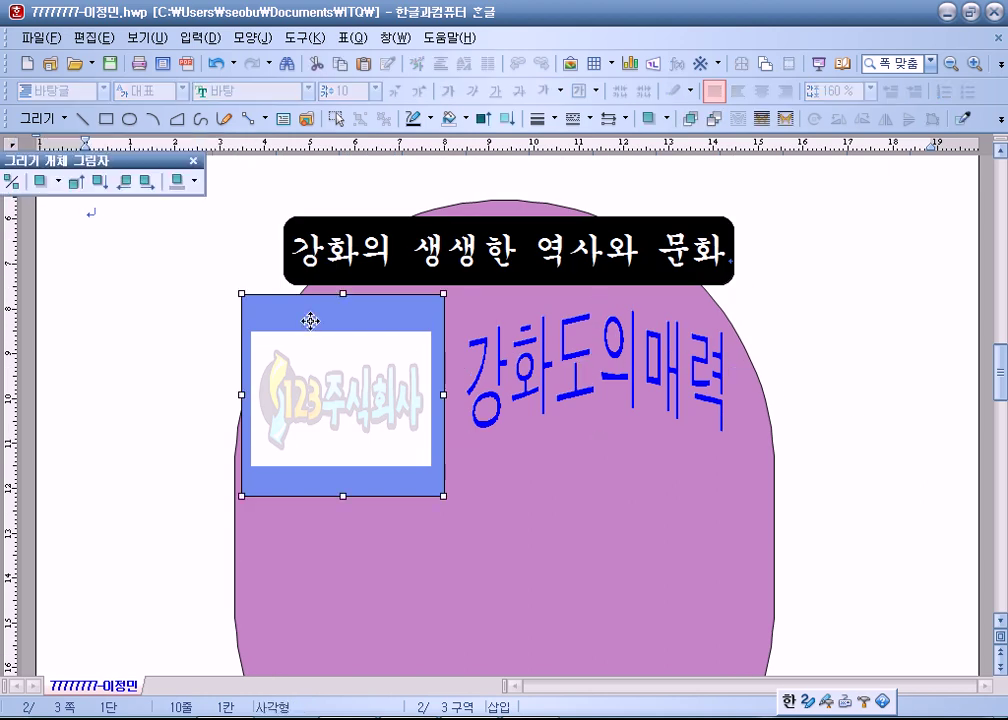
{"action": "left_click", "coordinate": [316, 395]}
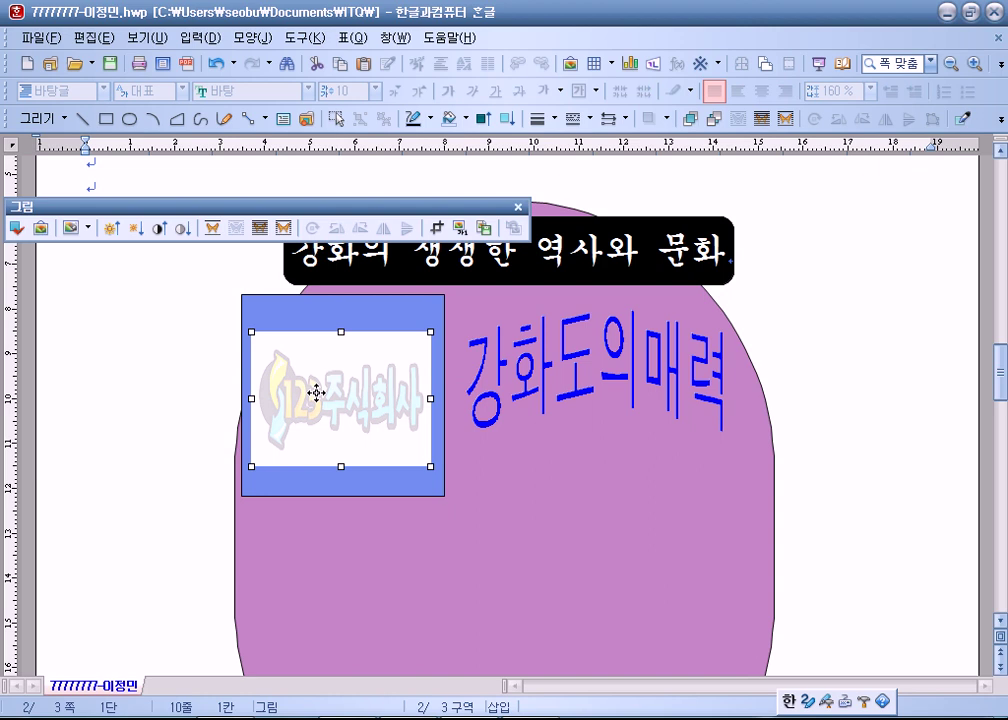
{"action": "key", "text": "Delete"}
{"action": "left_click", "coordinate": [308, 333]}
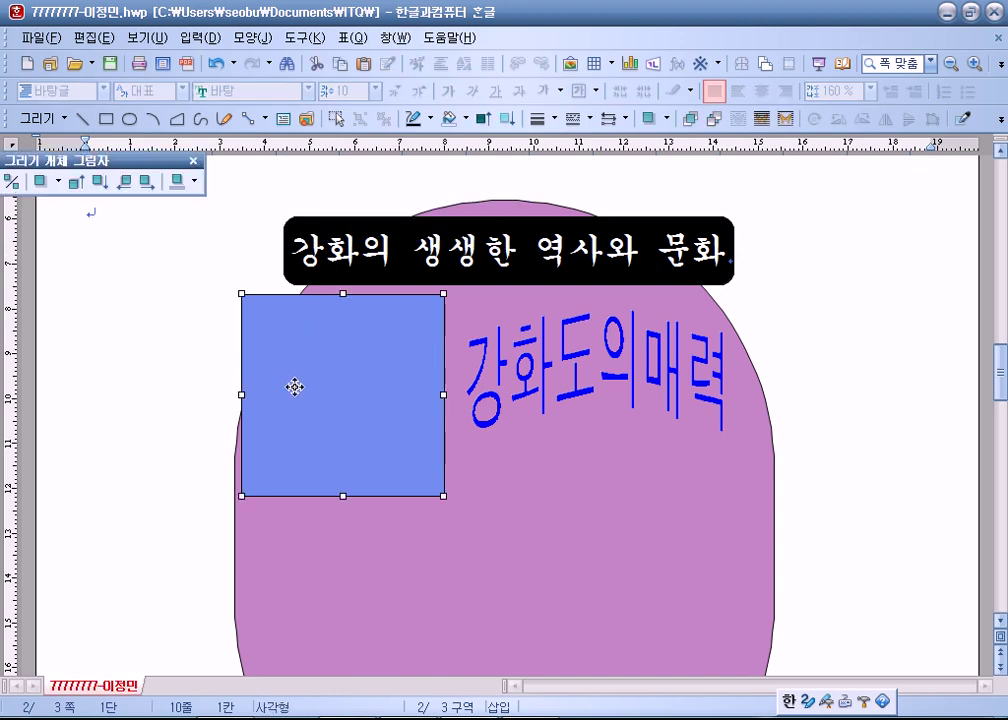
{"action": "left_click", "coordinate": [117, 248]}
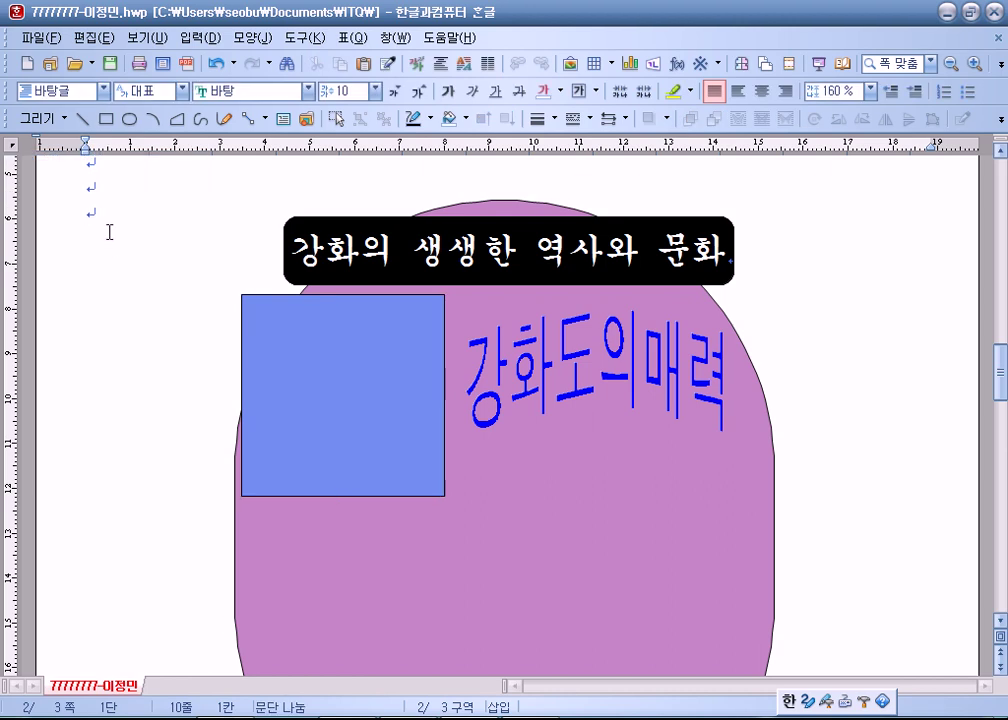
Browse toward the ITQ folder in the file and picture dialogs, then cancel both.
{"action": "left_click", "coordinate": [75, 65]}
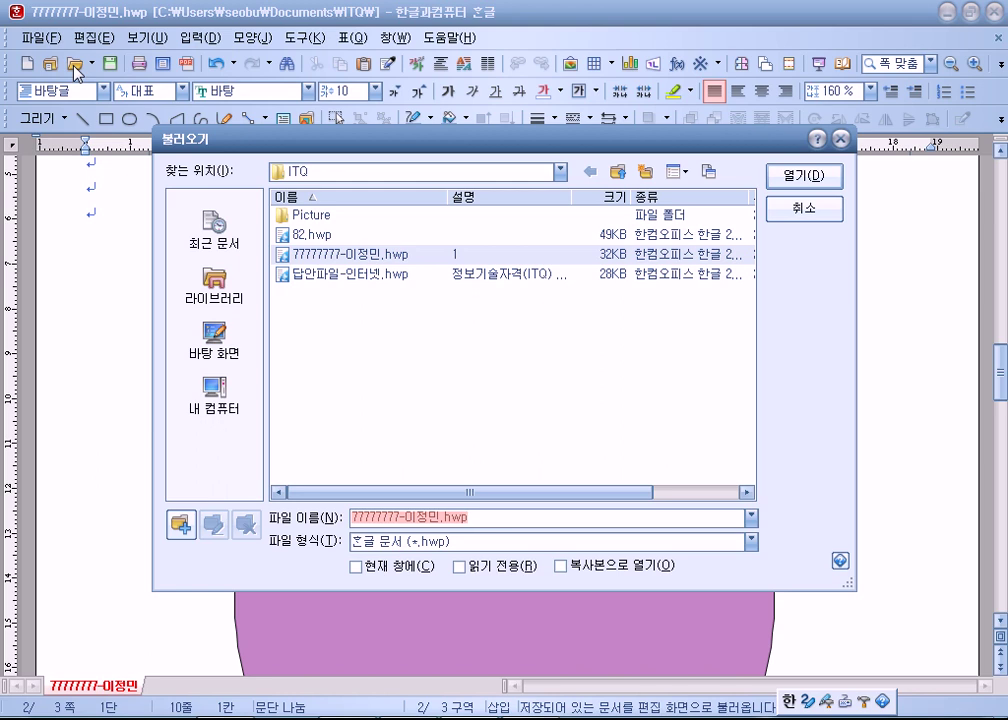
{"action": "double_click", "coordinate": [322, 214]}
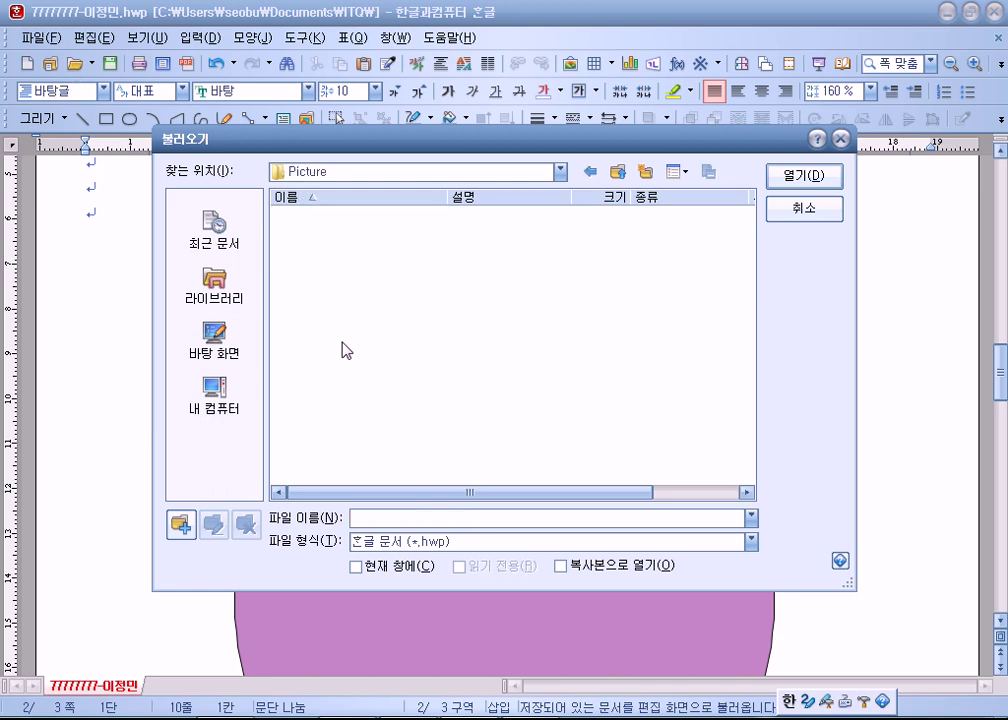
{"action": "key", "text": "Escape"}
{"action": "left_click", "coordinate": [76, 66]}
{"action": "key", "text": "Escape"}
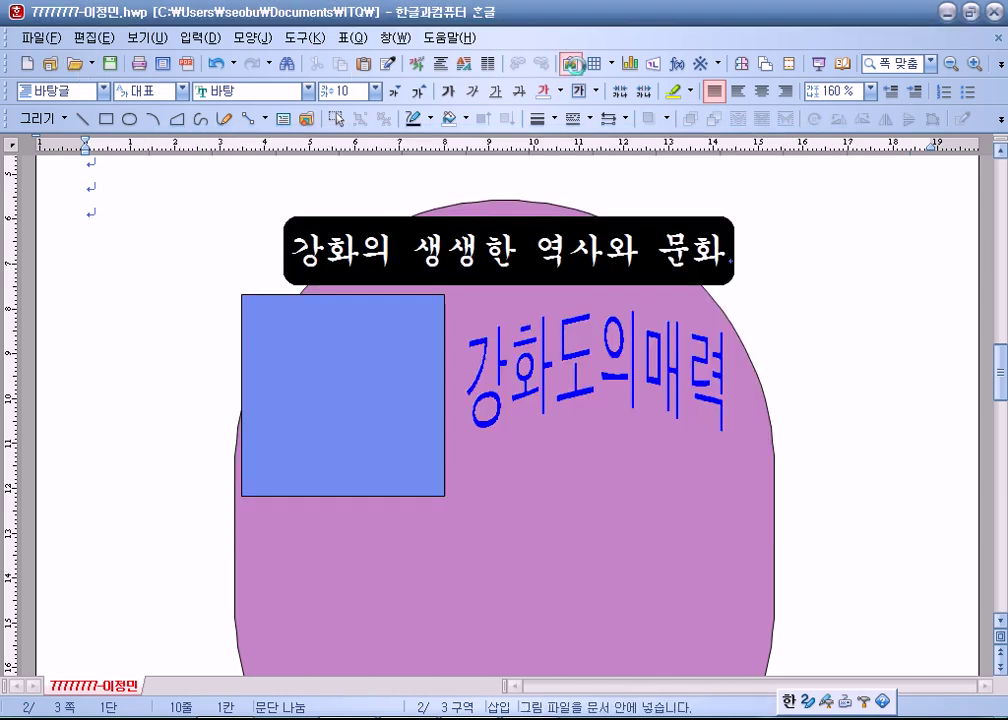
{"action": "left_click", "coordinate": [571, 66]}
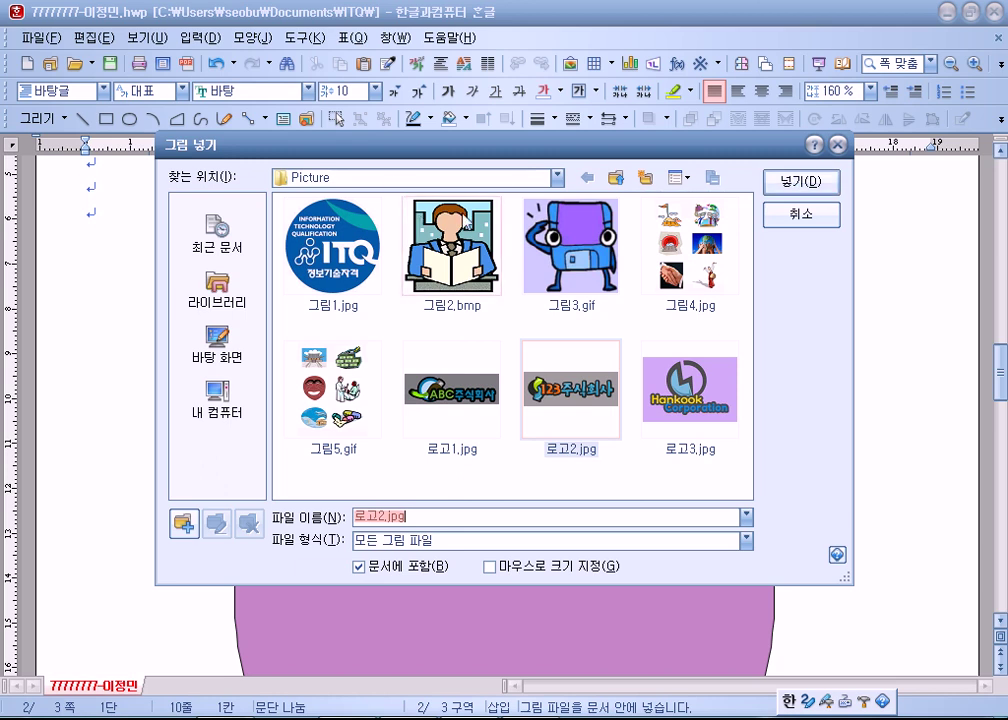
{"action": "left_click", "coordinate": [216, 290]}
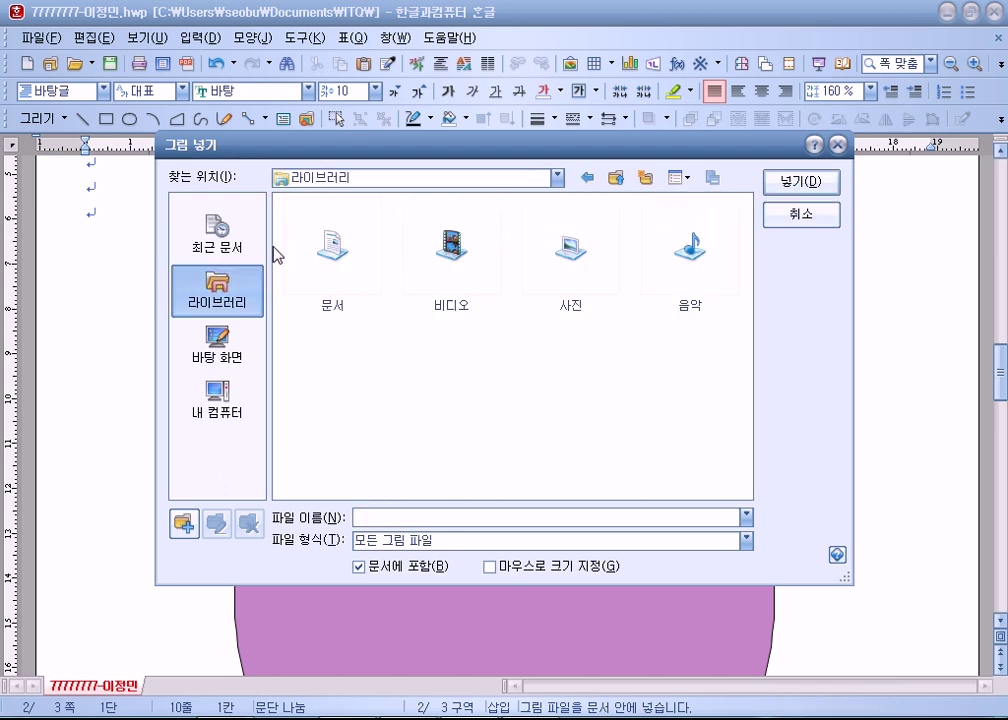
{"action": "double_click", "coordinate": [333, 258]}
{"action": "left_click", "coordinate": [578, 268]}
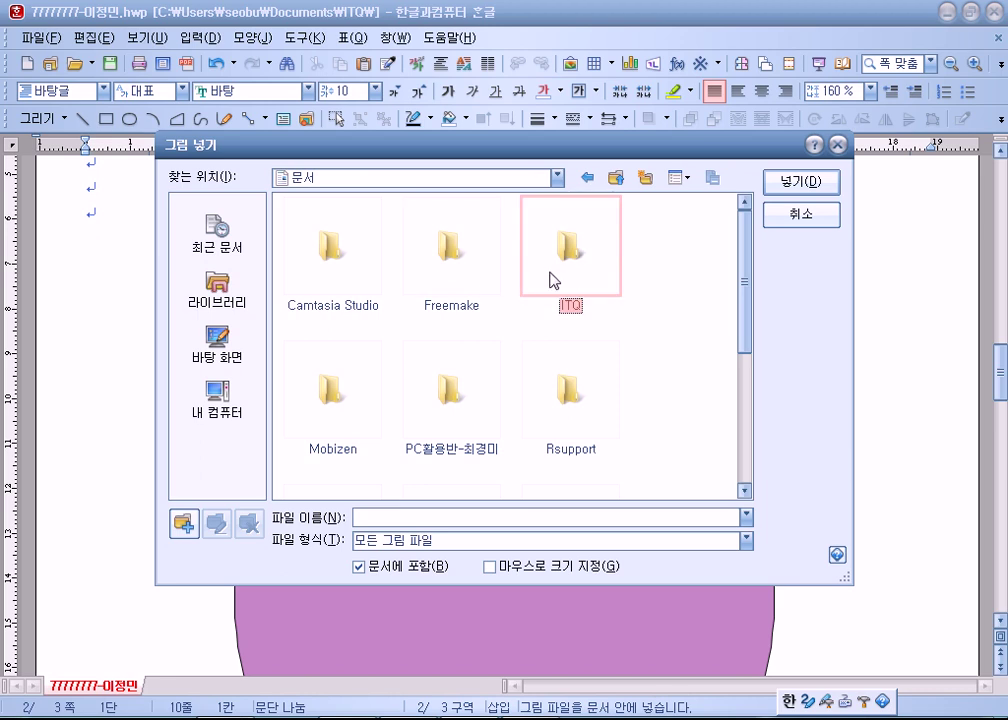
{"action": "left_click", "coordinate": [828, 214]}
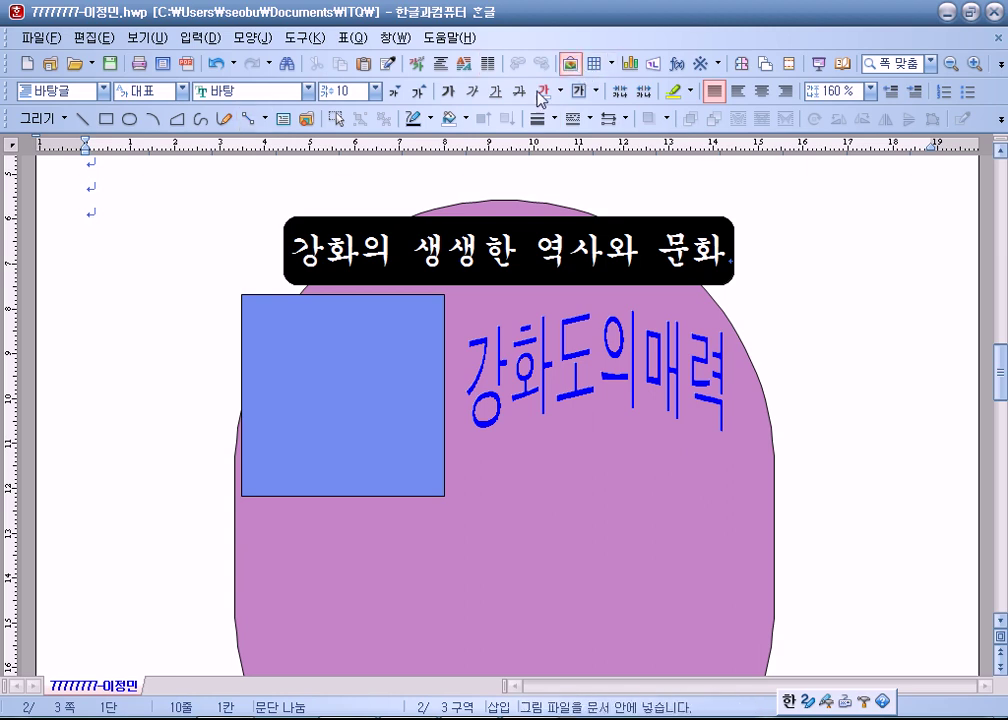
Insert 로고2.jpg from the ITQ > Picture folder and select the new picture.
{"action": "left_click", "coordinate": [570, 64]}
{"action": "left_click", "coordinate": [573, 262]}
{"action": "double_click", "coordinate": [570, 262]}
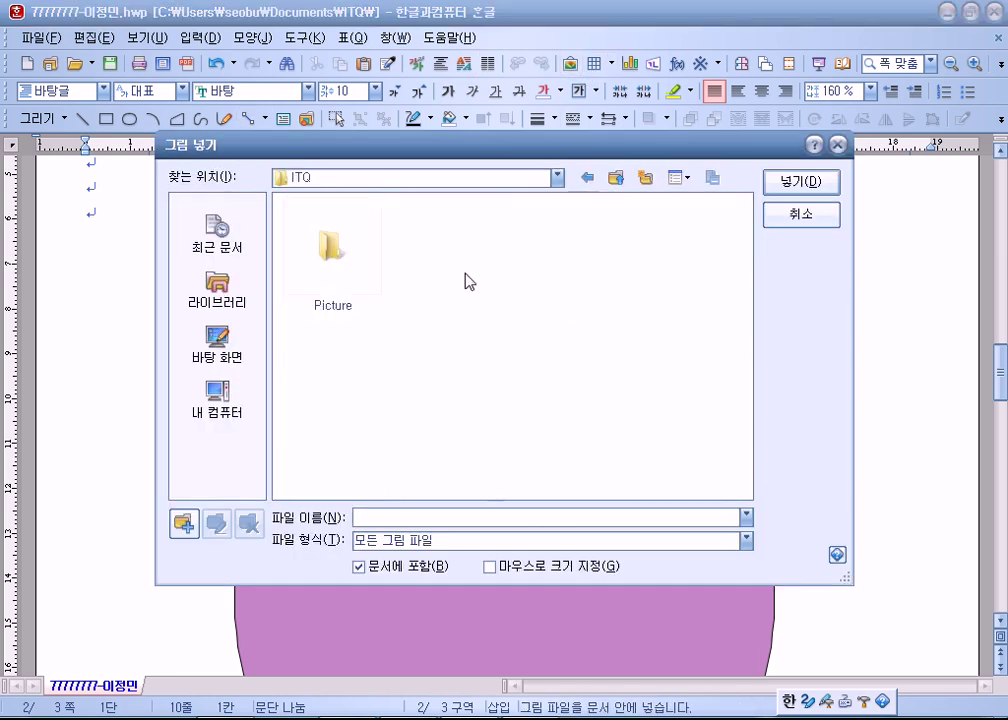
{"action": "left_click", "coordinate": [326, 284]}
{"action": "double_click", "coordinate": [326, 284]}
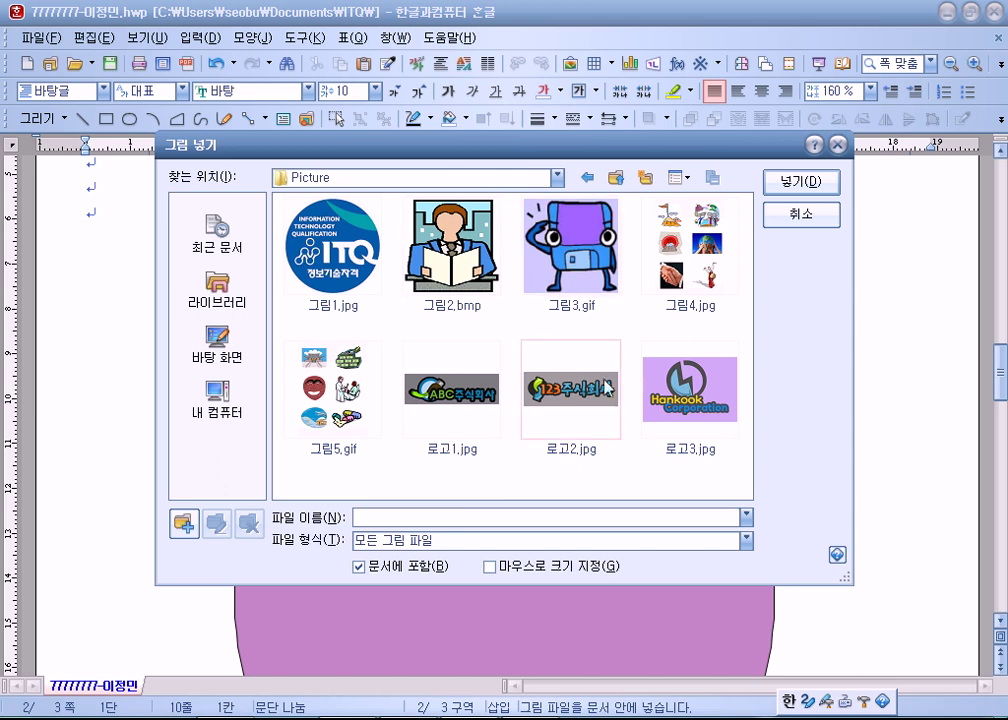
{"action": "left_click", "coordinate": [555, 388]}
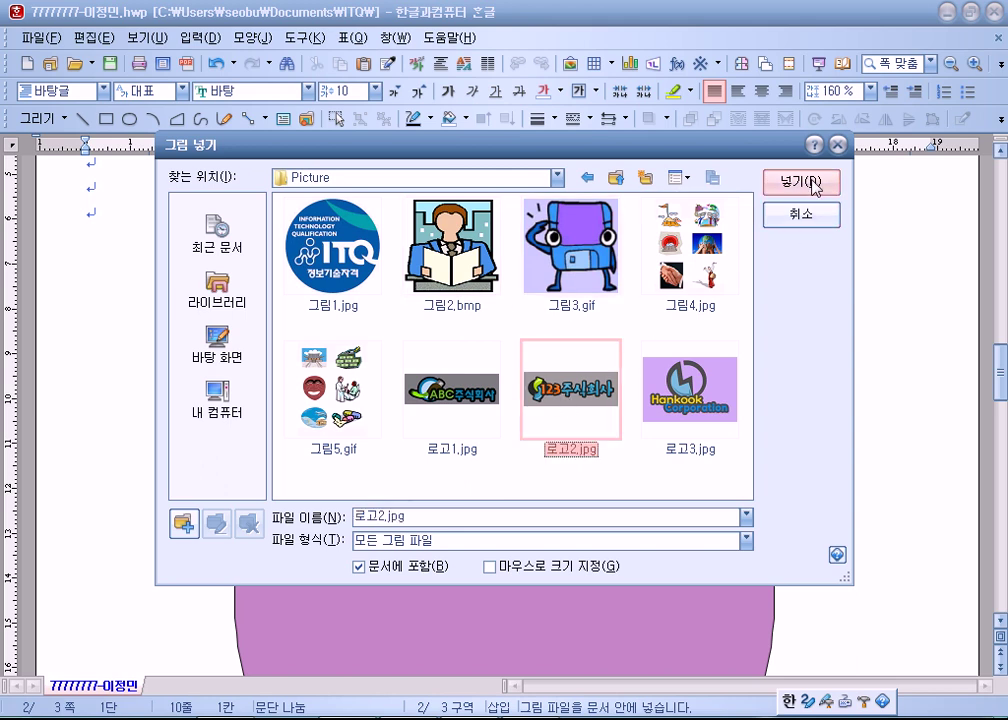
{"action": "left_click", "coordinate": [801, 182]}
{"action": "left_click", "coordinate": [178, 277]}
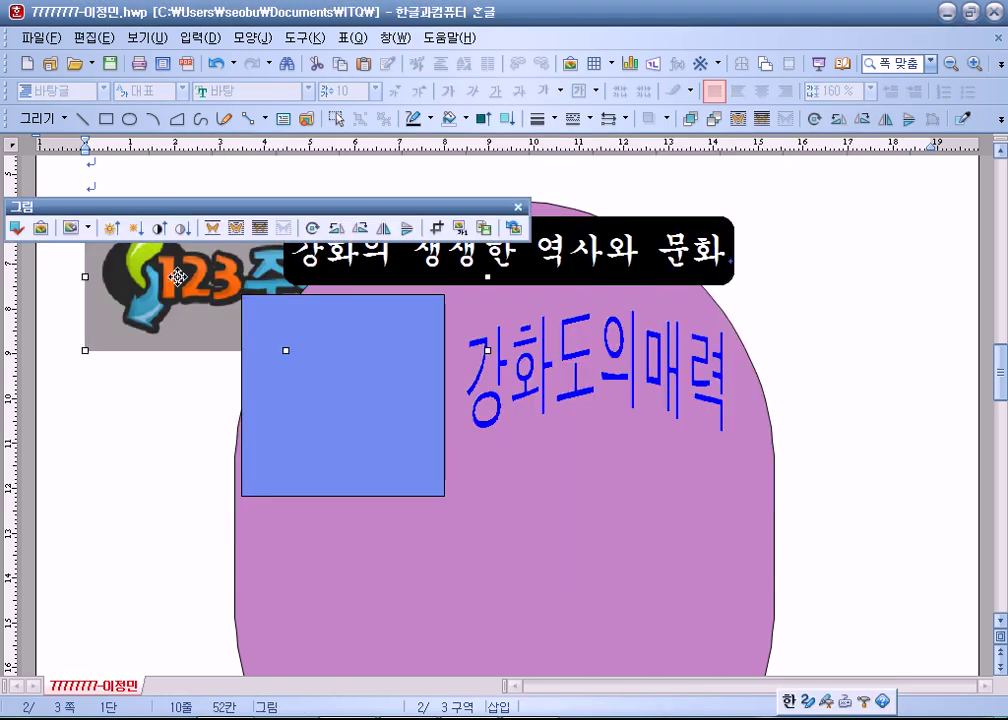
Place the logo in front of the text and give it a faded watermark effect.
{"action": "right_click", "coordinate": [178, 277]}
{"action": "mouse_move", "coordinate": [230, 436]}
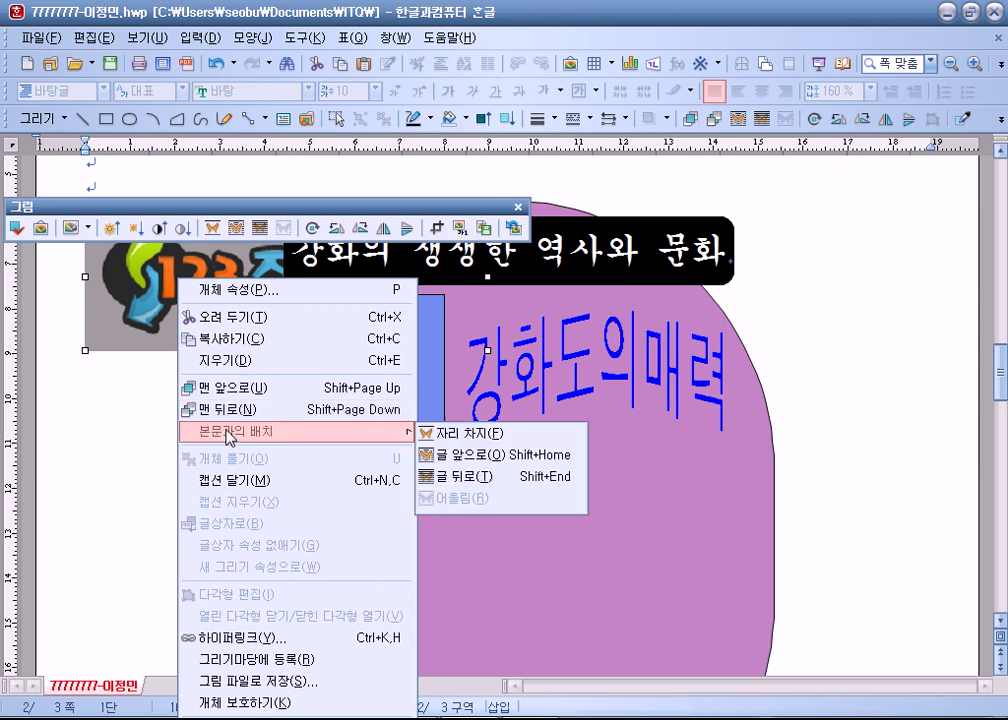
{"action": "left_click", "coordinate": [425, 454]}
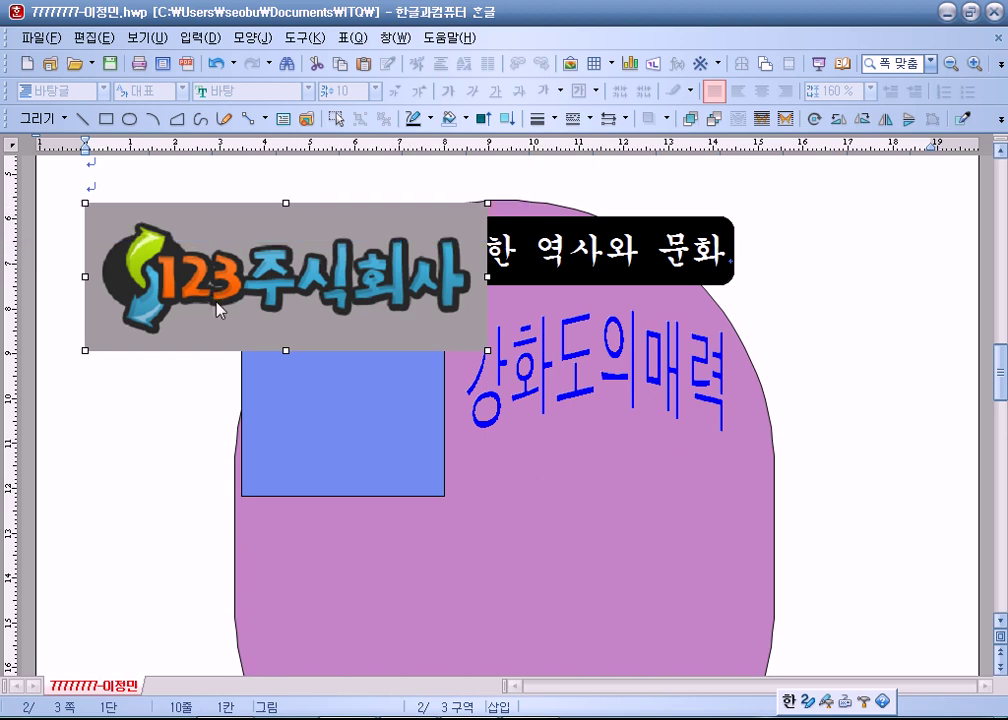
{"action": "double_click", "coordinate": [215, 300]}
{"action": "left_click", "coordinate": [423, 158]}
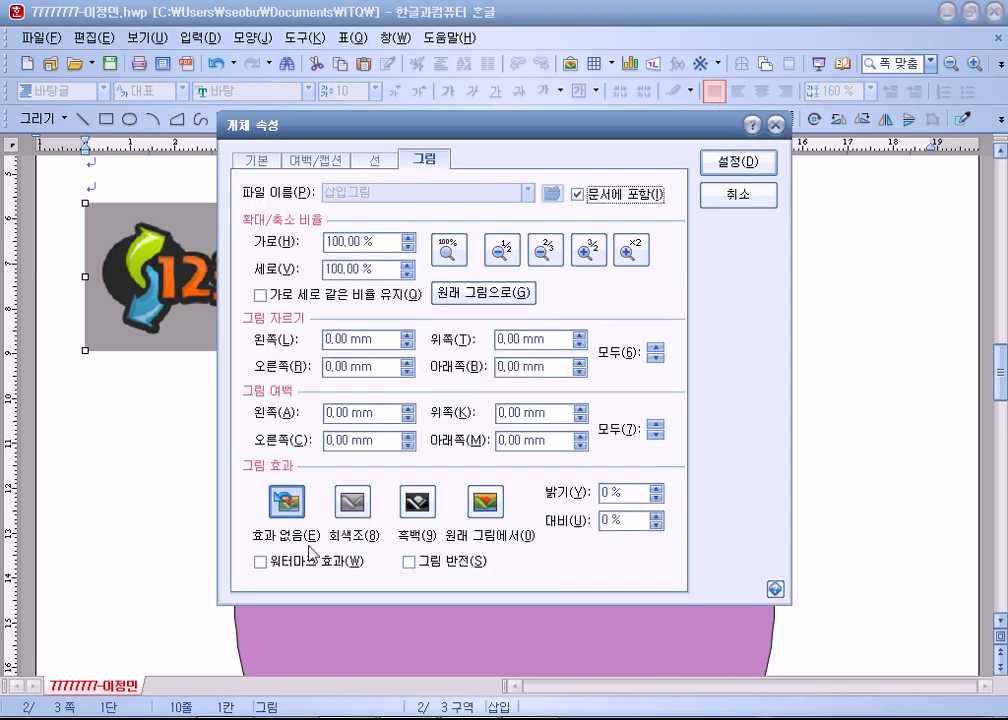
{"action": "left_click_drag", "start_coordinate": [380, 125], "coordinate": [445, 15]}
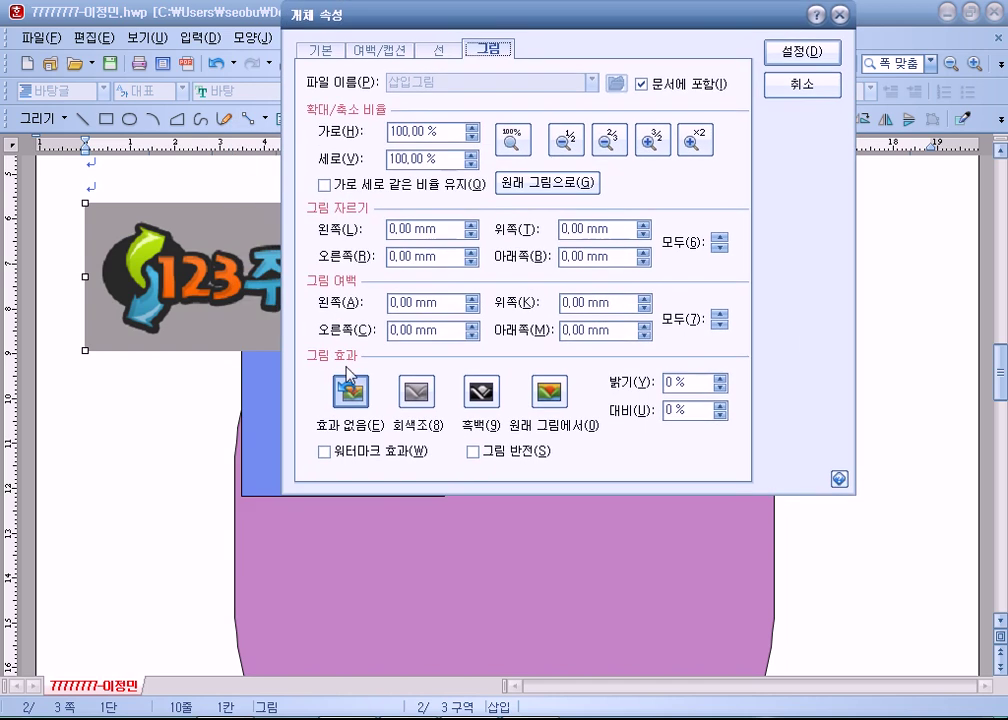
{"action": "left_click", "coordinate": [324, 452]}
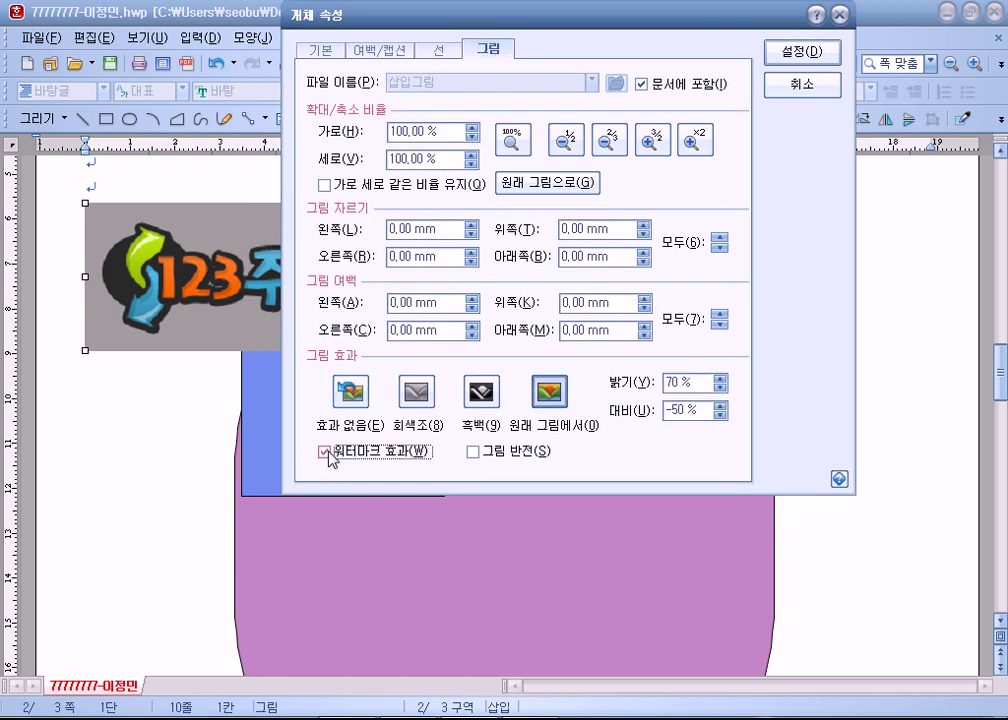
Size the logo 40 × 30 mm with size locked and fit it into the blue rectangle.
{"action": "left_click", "coordinate": [322, 50]}
{"action": "key", "text": "Tab"}
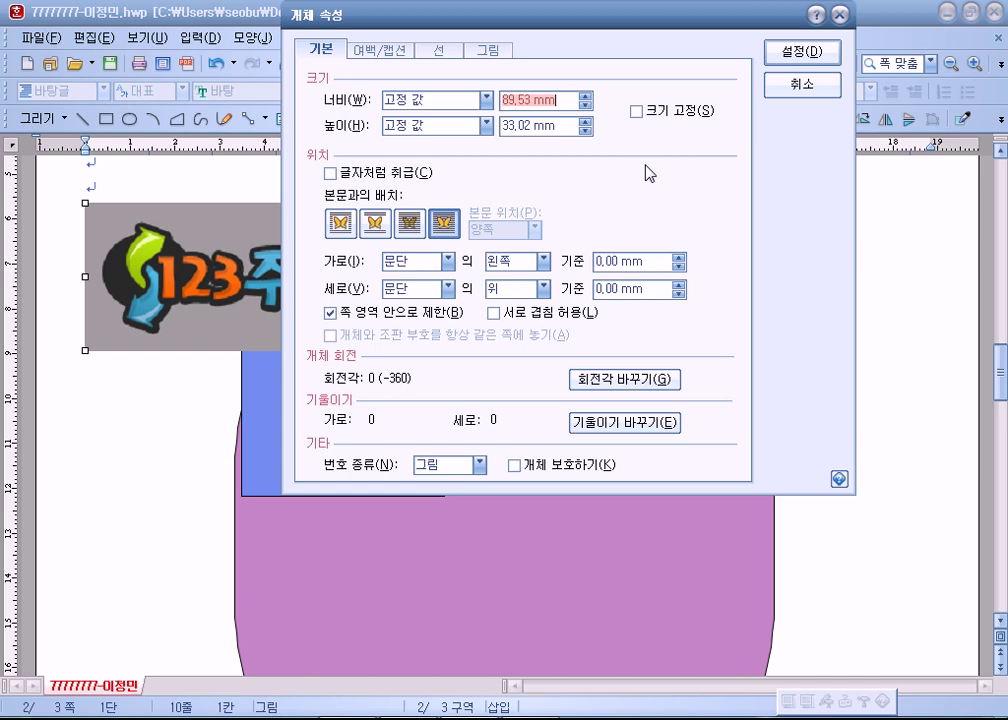
{"action": "type", "text": "40"}
{"action": "key", "text": "Tab"}
{"action": "type", "text": "30"}
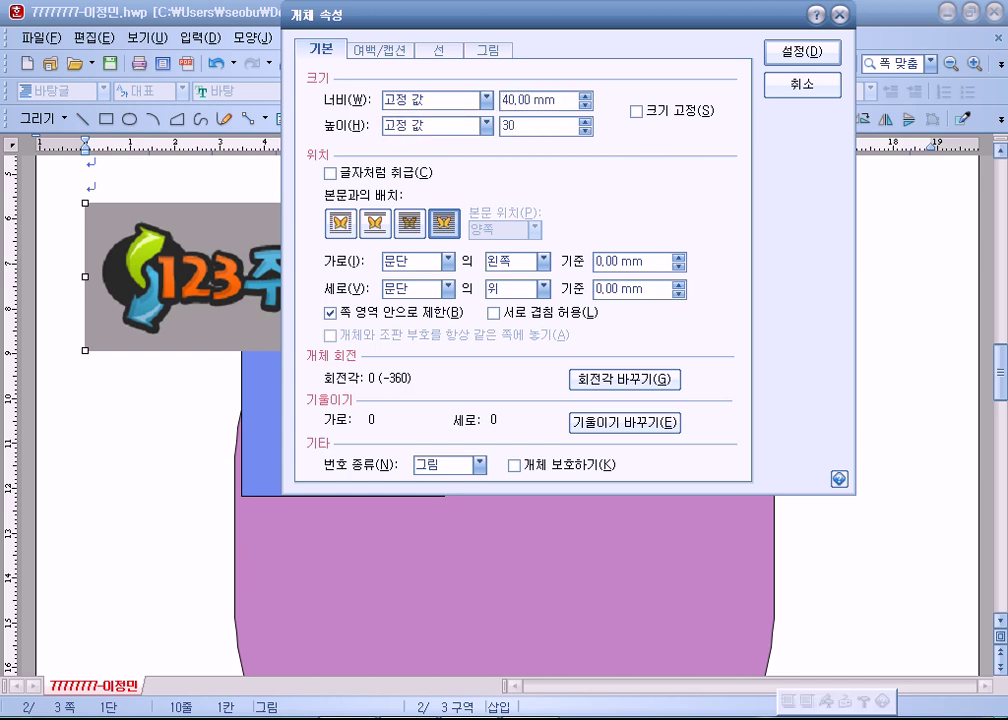
{"action": "left_click", "coordinate": [668, 110]}
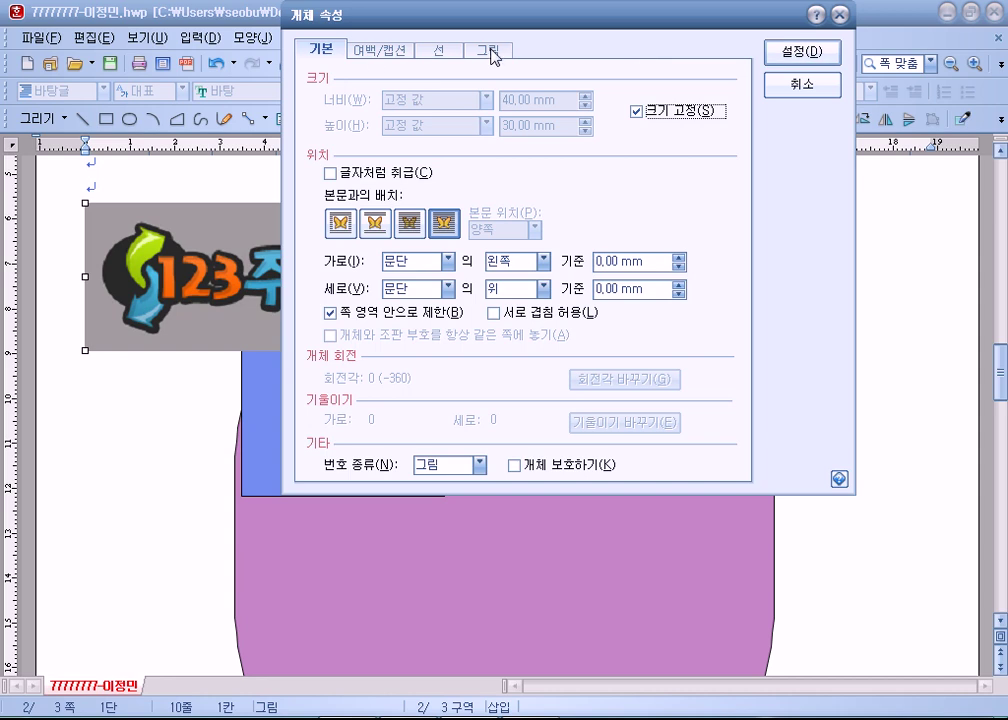
{"action": "left_click", "coordinate": [492, 52]}
{"action": "key", "text": "Return"}
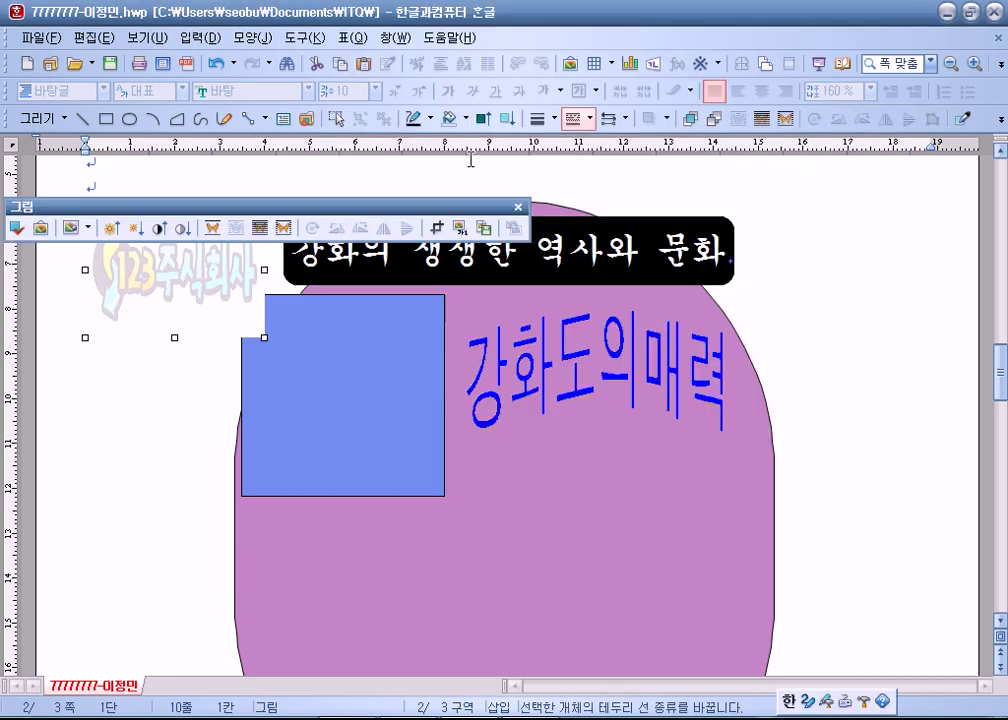
{"action": "left_click_drag", "start_coordinate": [387, 422], "coordinate": [364, 422]}
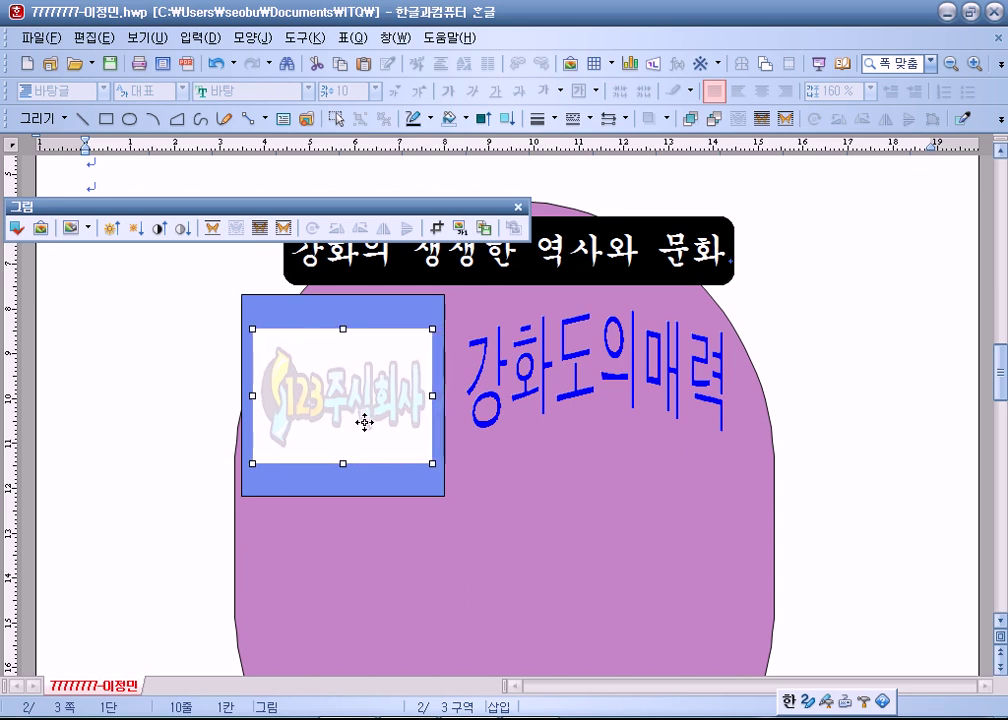
{"action": "key", "text": "Left"}
{"action": "left_click", "coordinate": [157, 441]}
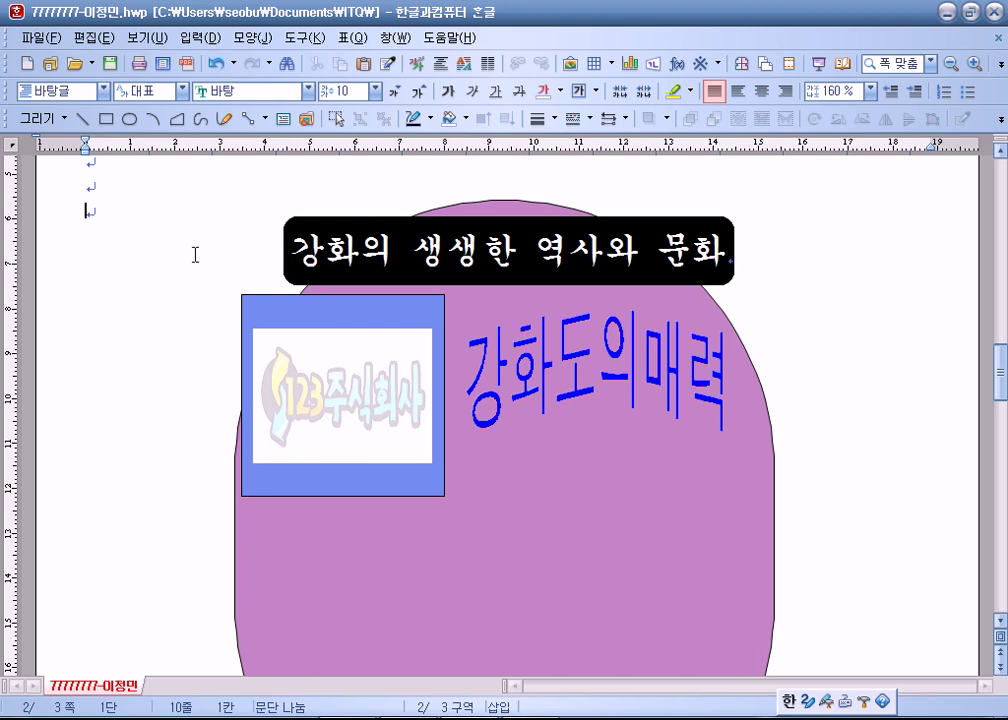
Draw an 8 × 15 mm size-locked rectangle and place it below the logo box.
{"action": "left_click", "coordinate": [130, 119]}
{"action": "left_click", "coordinate": [106, 119]}
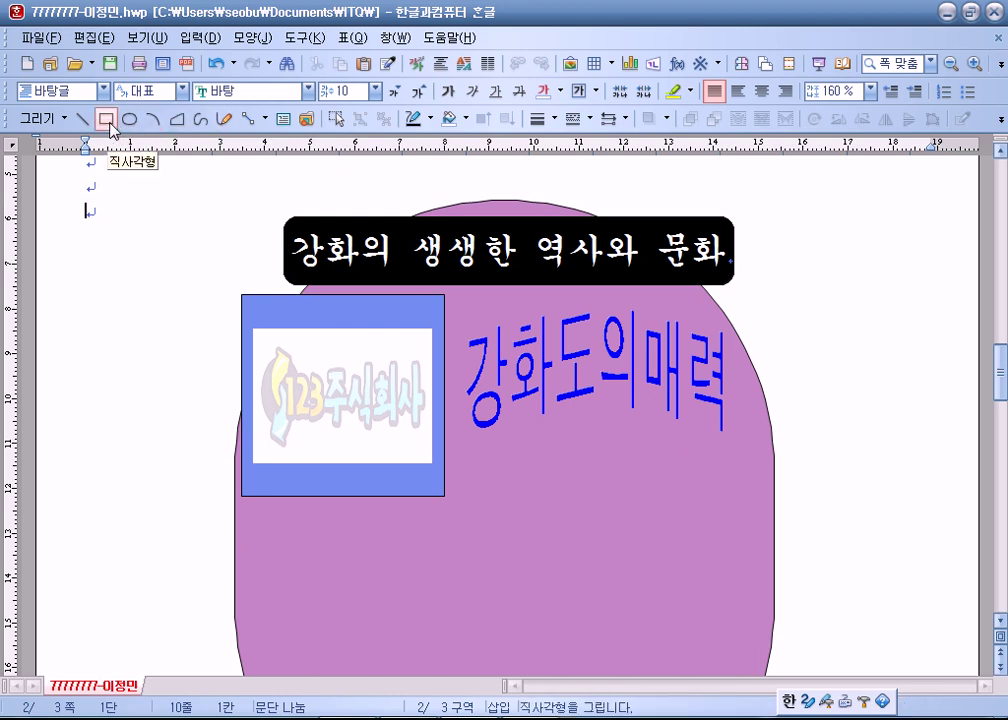
{"action": "scroll", "coordinate": [198, 378], "scroll_direction": "down", "scroll_amount": 3}
{"action": "left_click_drag", "start_coordinate": [187, 382], "coordinate": [226, 461]}
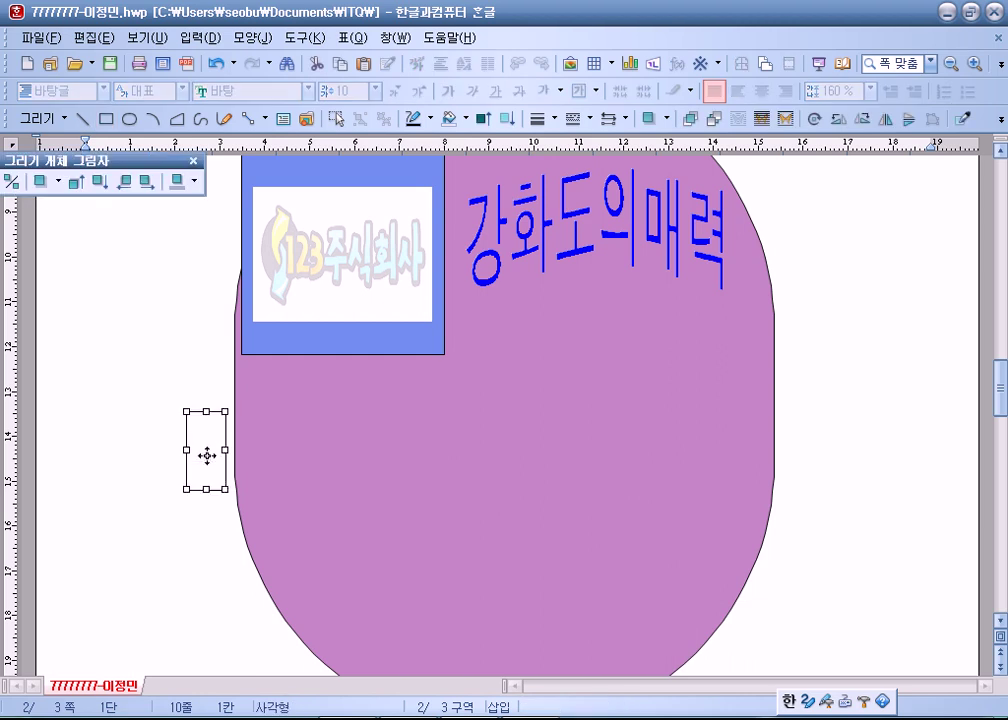
{"action": "double_click", "coordinate": [208, 453]}
{"action": "left_click", "coordinate": [521, 208]}
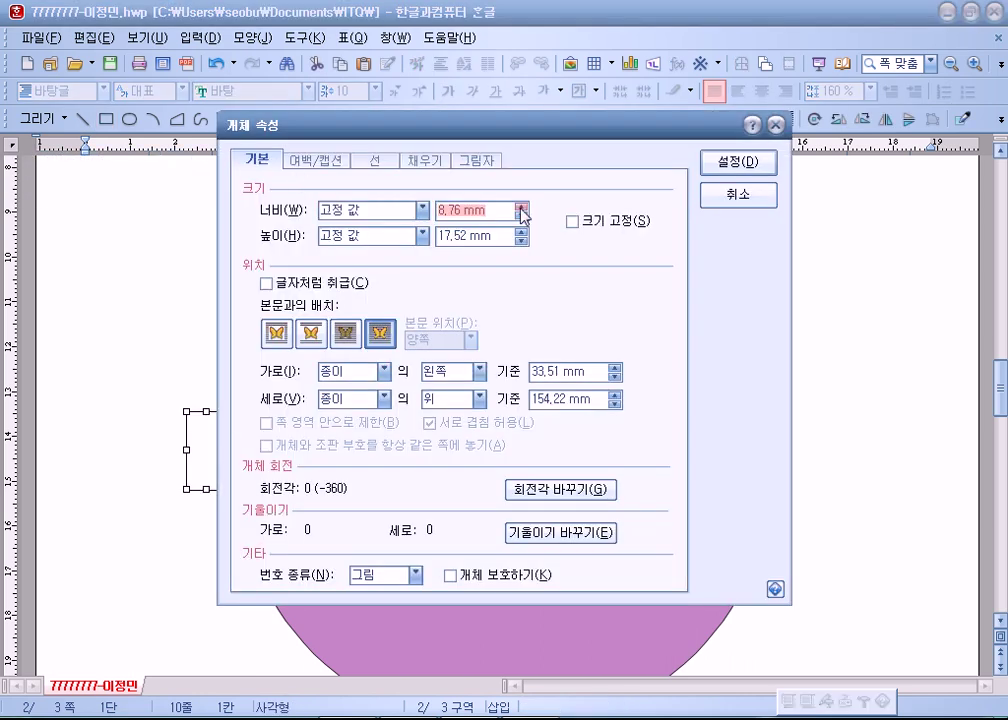
{"action": "type", "text": "8"}
{"action": "key", "text": "Tab"}
{"action": "key", "text": "Tab"}
{"action": "type", "text": "15"}
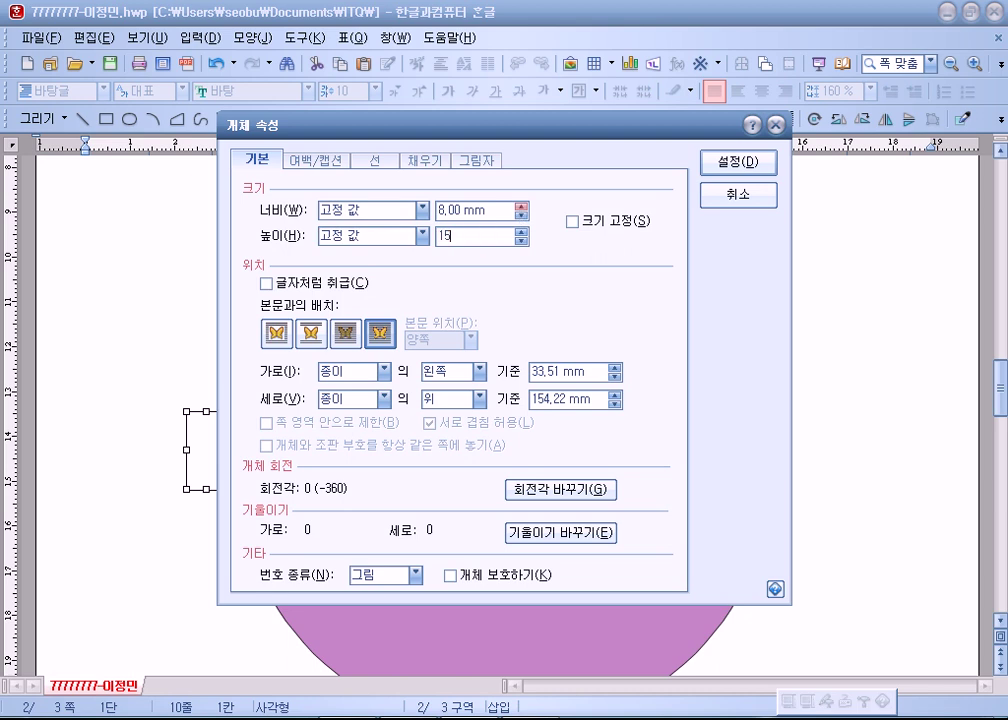
{"action": "key", "text": "alt+s"}
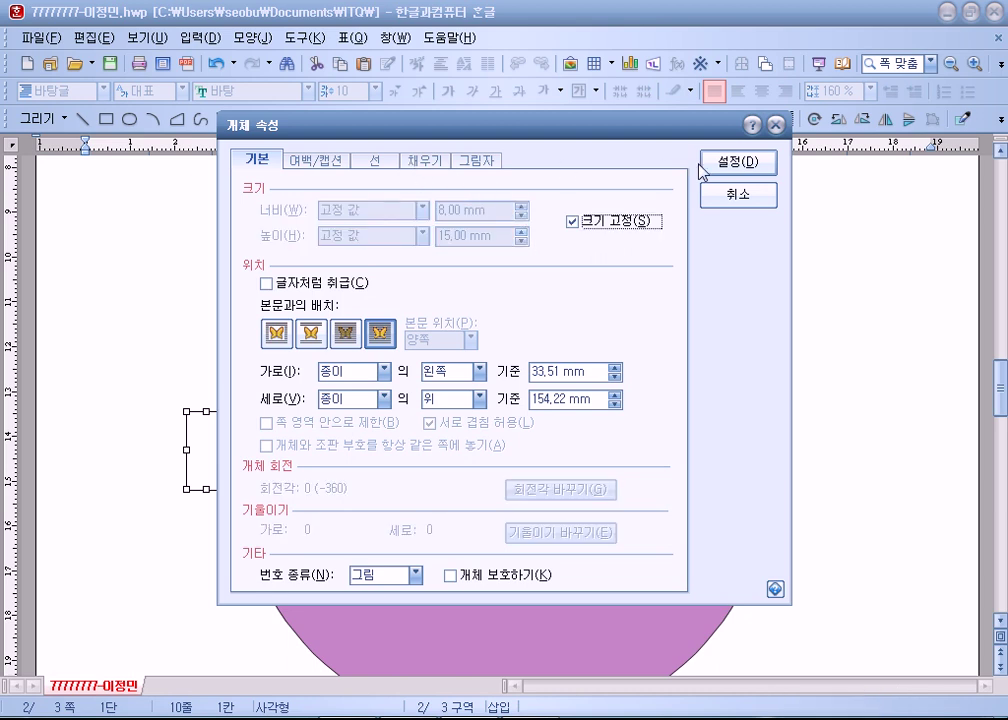
{"action": "left_click", "coordinate": [738, 162]}
{"action": "left_click_drag", "start_coordinate": [205, 450], "coordinate": [273, 410]}
Draw a 15 × 15 mm size-locked circle and move it onto the small rectangle.
{"action": "left_click", "coordinate": [129, 118]}
{"action": "left_click_drag", "start_coordinate": [162, 443], "coordinate": [212, 492]}
{"action": "double_click", "coordinate": [205, 480]}
{"action": "key", "text": "Tab"}
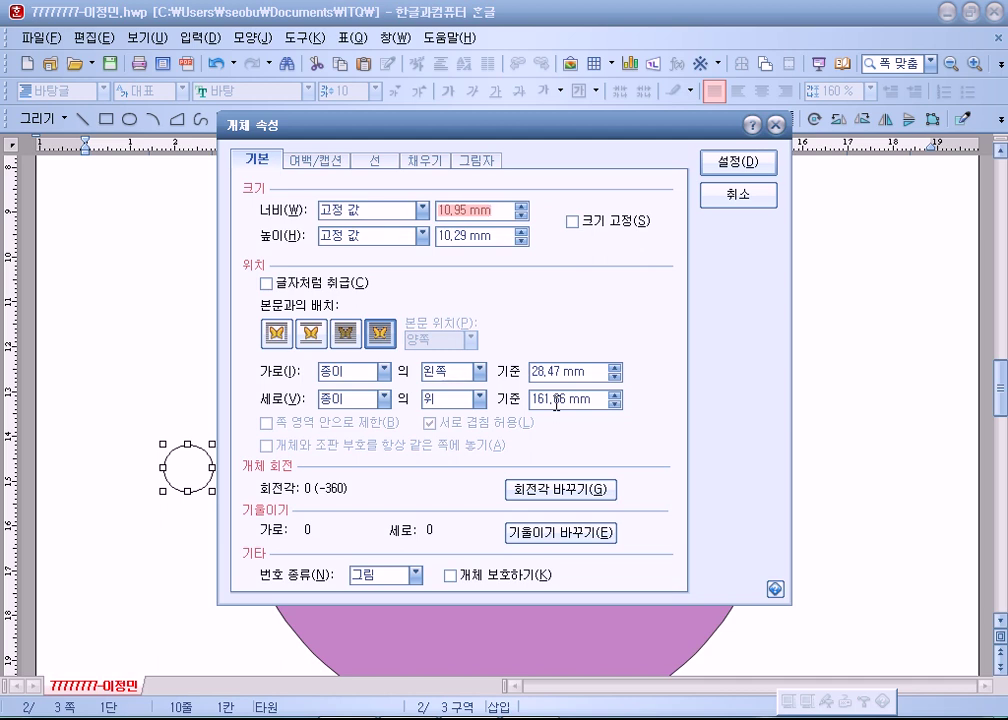
{"action": "type", "text": "15"}
{"action": "key", "text": "Tab"}
{"action": "key", "text": "Tab"}
{"action": "type", "text": "15"}
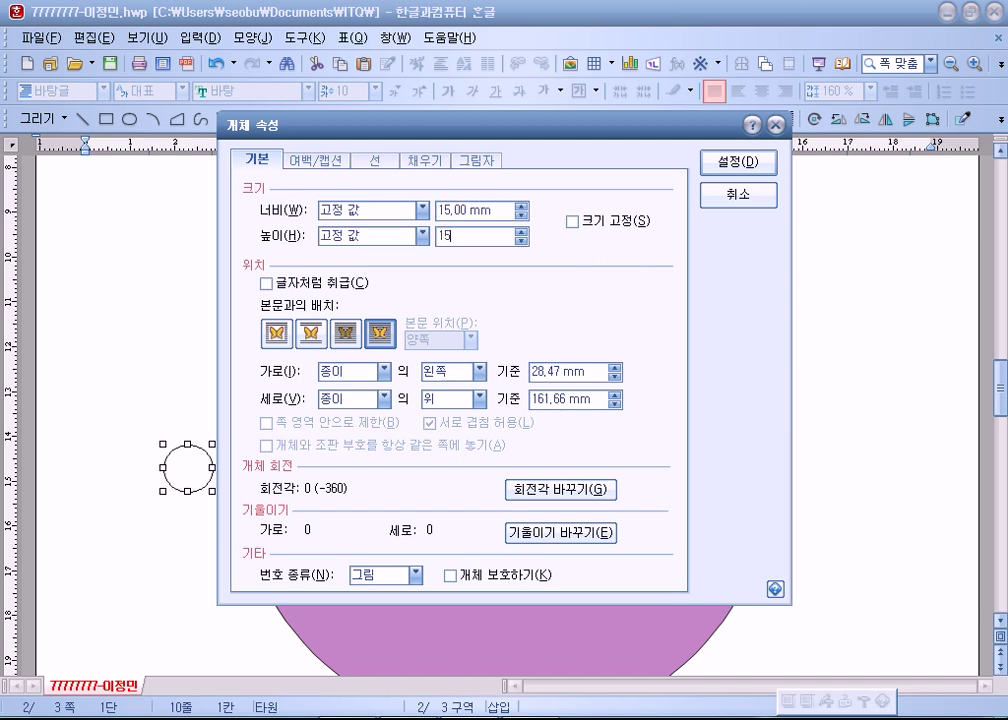
{"action": "left_click", "coordinate": [572, 221]}
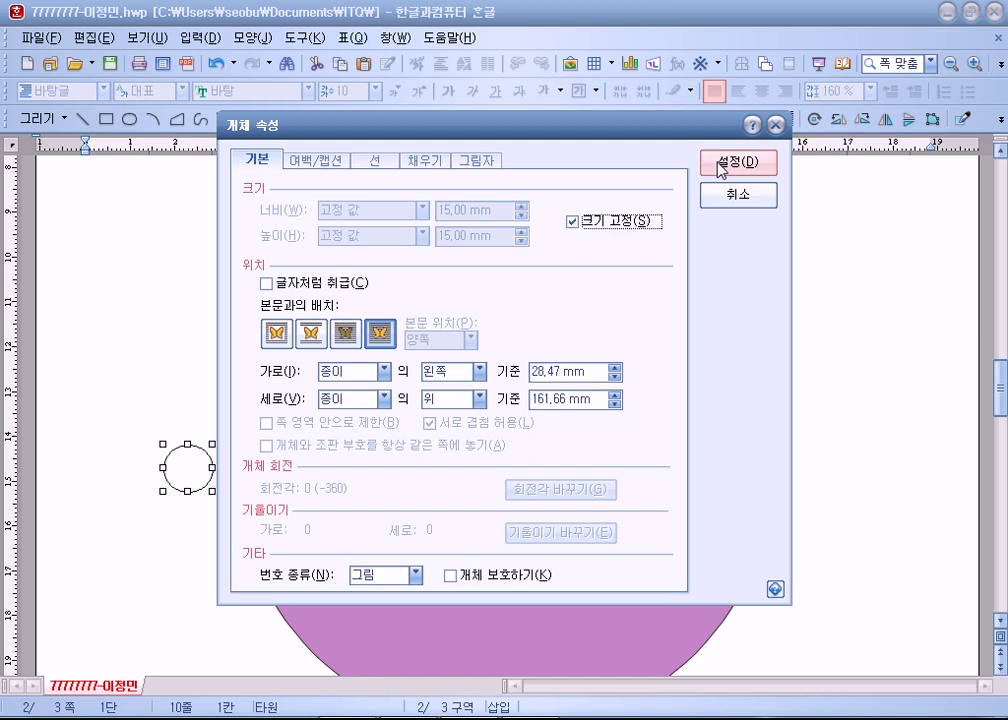
{"action": "left_click", "coordinate": [716, 168]}
{"action": "left_click_drag", "start_coordinate": [205, 477], "coordinate": [304, 404]}
Fill the small rectangle green and nudge the circle left over it.
{"action": "left_click", "coordinate": [270, 400]}
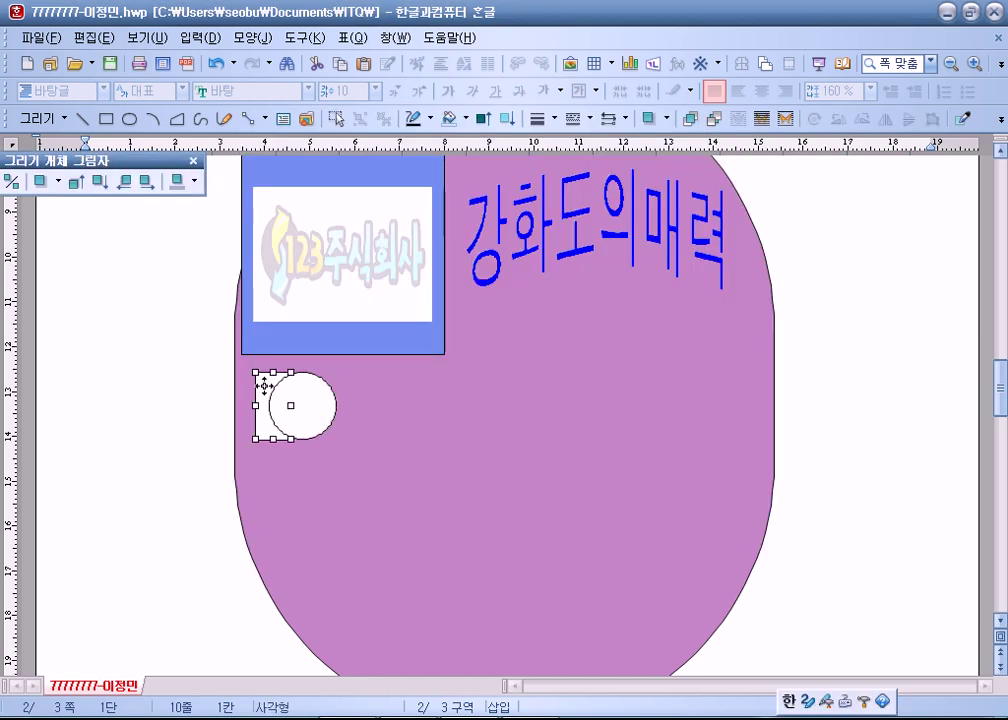
{"action": "double_click", "coordinate": [266, 394]}
{"action": "left_click", "coordinate": [425, 160]}
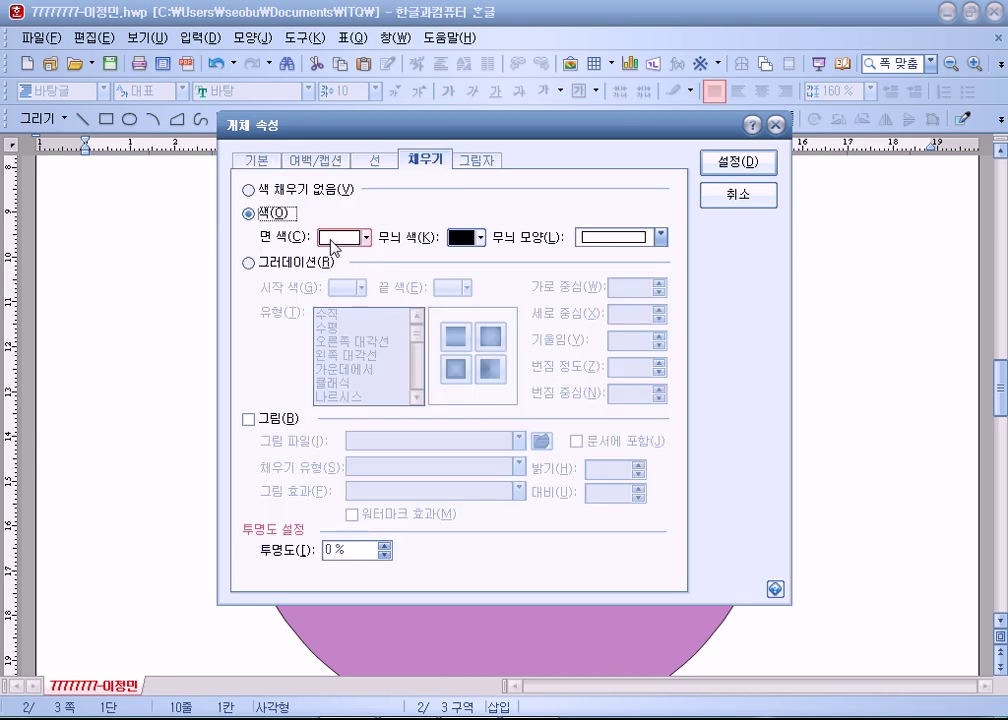
{"action": "left_click", "coordinate": [366, 238]}
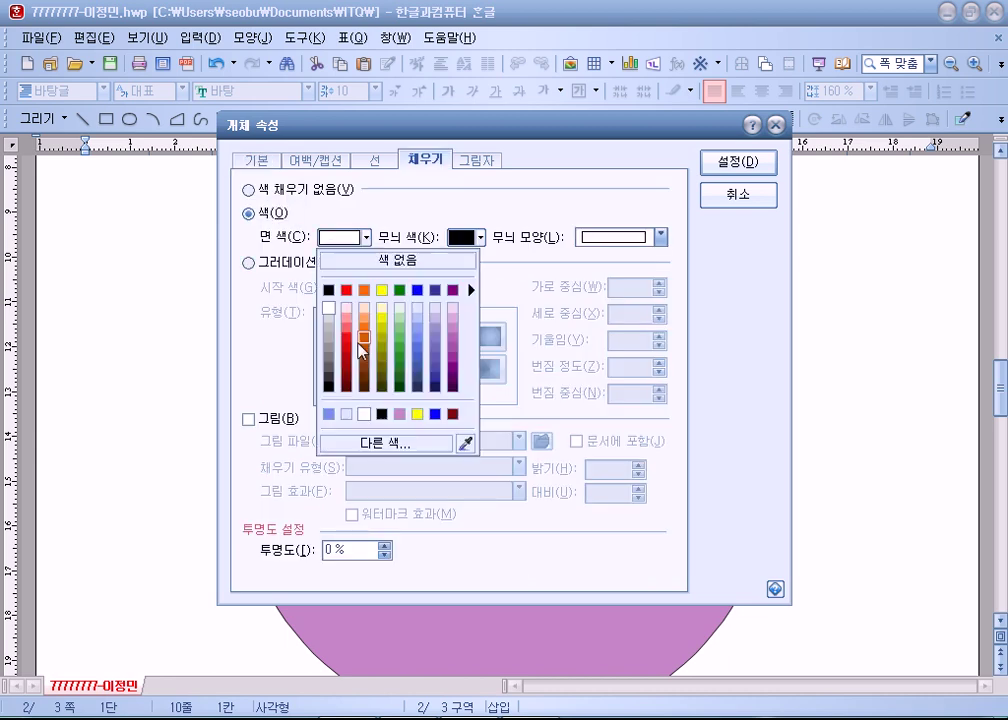
{"action": "left_click", "coordinate": [401, 292]}
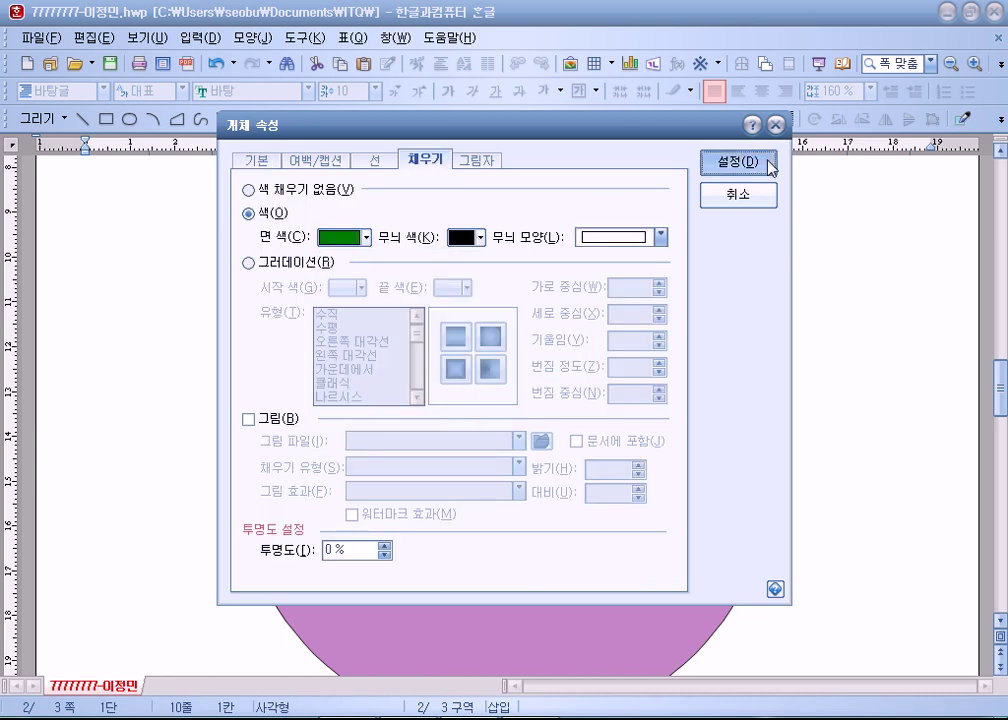
{"action": "left_click", "coordinate": [765, 162]}
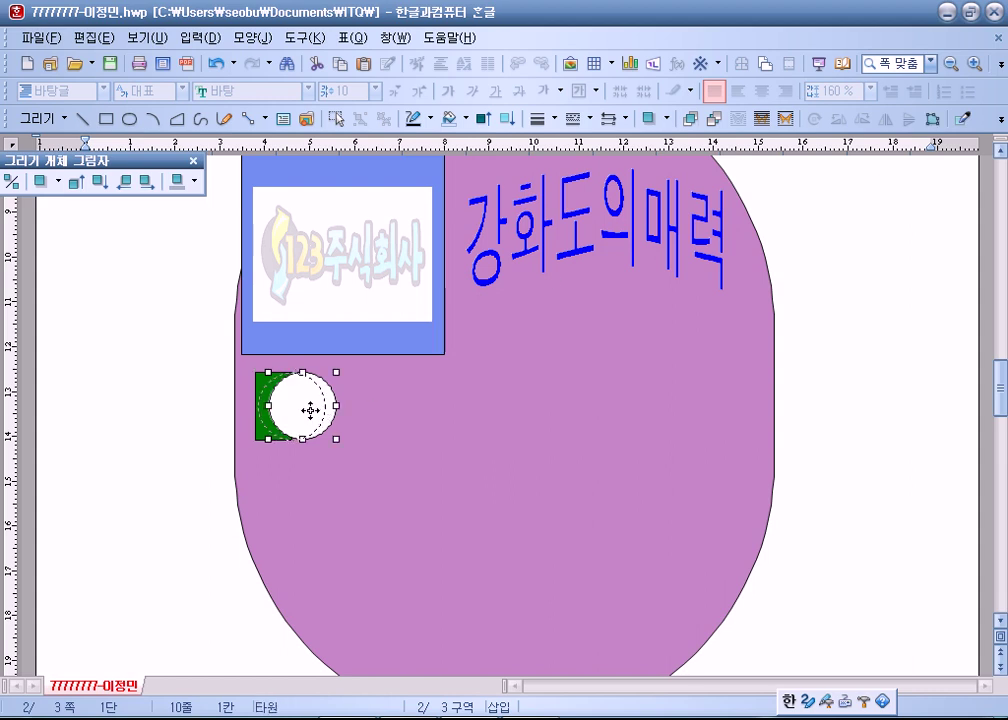
{"action": "left_click_drag", "start_coordinate": [320, 407], "coordinate": [308, 407]}
{"action": "left_click", "coordinate": [182, 508]}
{"action": "scroll", "coordinate": [182, 508], "scroll_direction": "up", "scroll_amount": 3}
{"action": "left_click", "coordinate": [280, 545]}
{"action": "key", "text": "Left"}
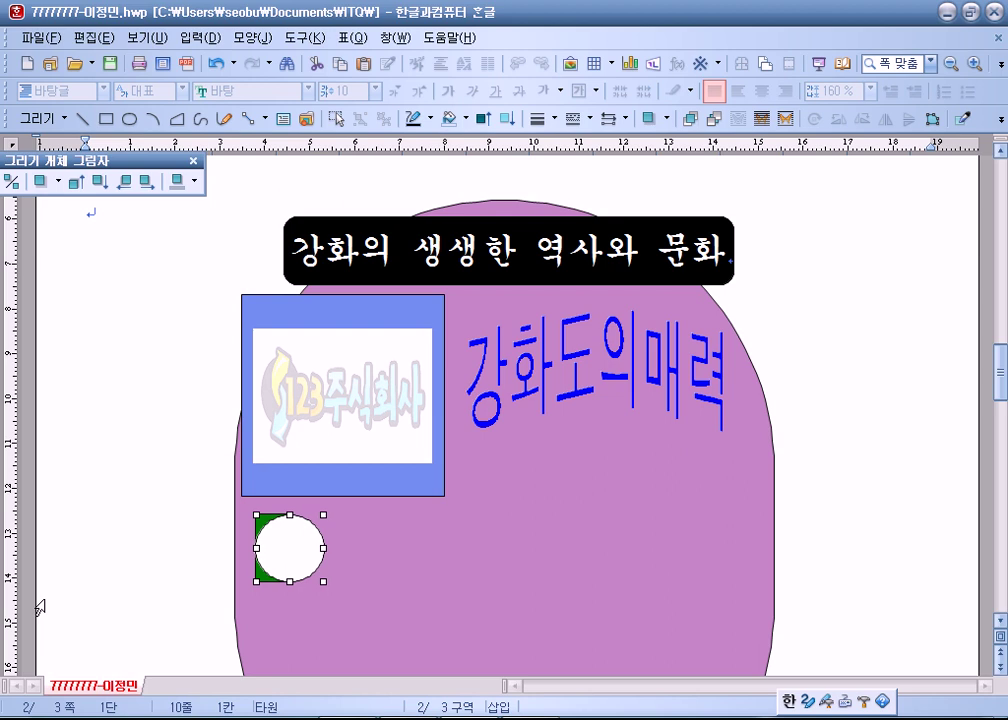
{"action": "scroll", "coordinate": [70, 600], "scroll_direction": "down", "scroll_amount": 2}
Convert the circle to a text box and enter 강, centred in 20-point 굴림.
{"action": "right_click", "coordinate": [300, 405]}
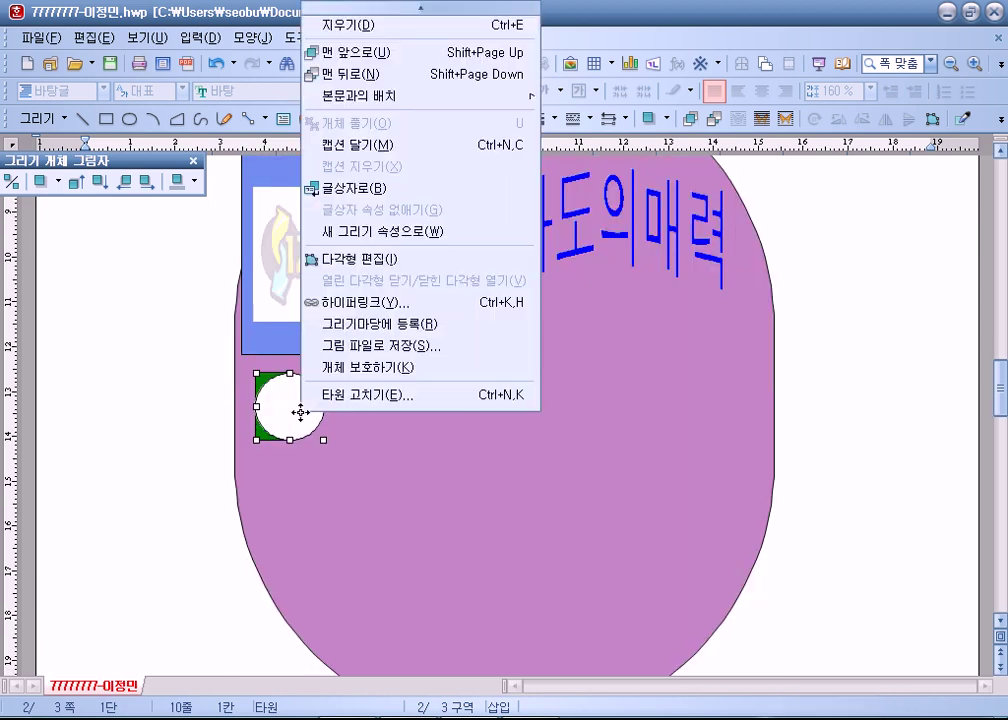
{"action": "left_click", "coordinate": [347, 190]}
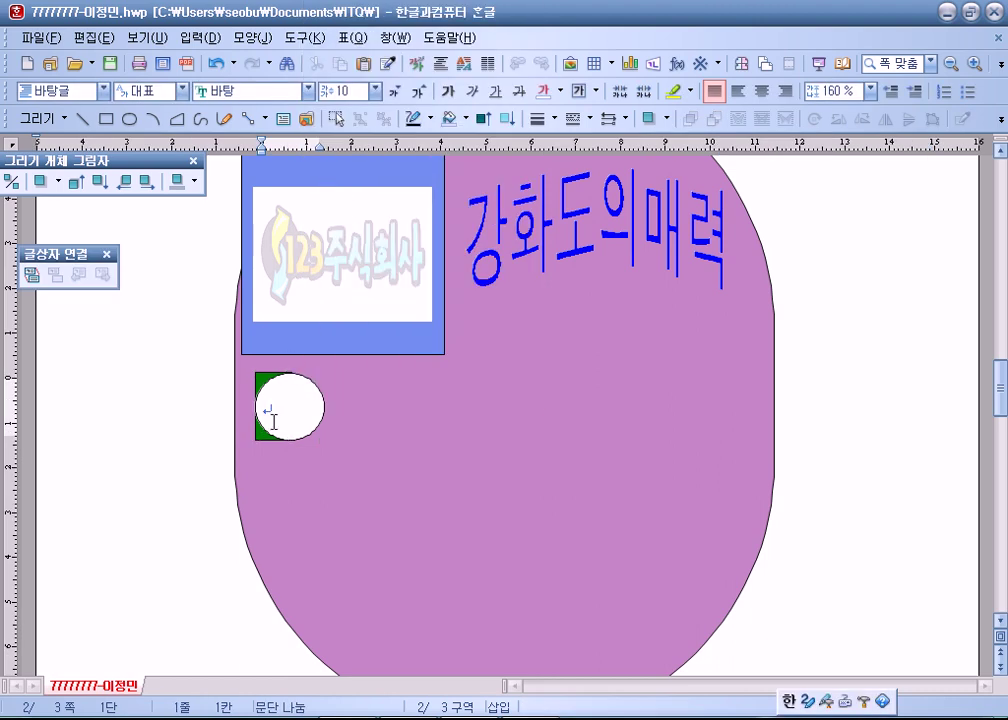
{"action": "type", "text": "강"}
{"action": "key", "text": "BackSpace"}
{"action": "key", "text": "BackSpace"}
{"action": "key", "text": "BackSpace"}
{"action": "left_click", "coordinate": [760, 93]}
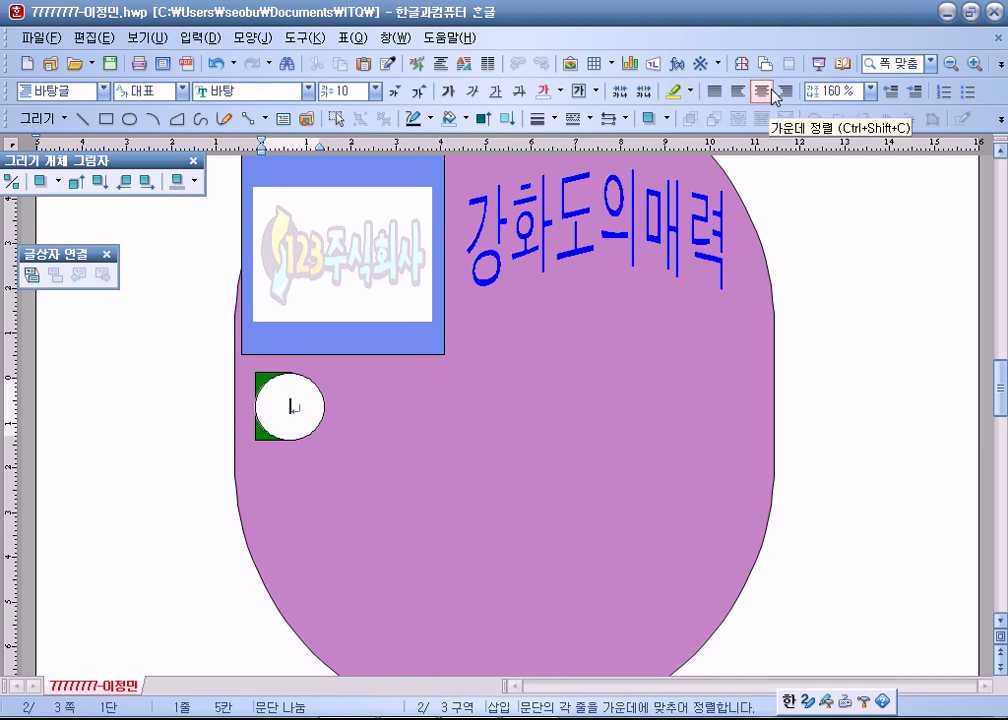
{"action": "left_click", "coordinate": [308, 91]}
{"action": "scroll", "coordinate": [295, 150], "scroll_direction": "up", "scroll_amount": 10}
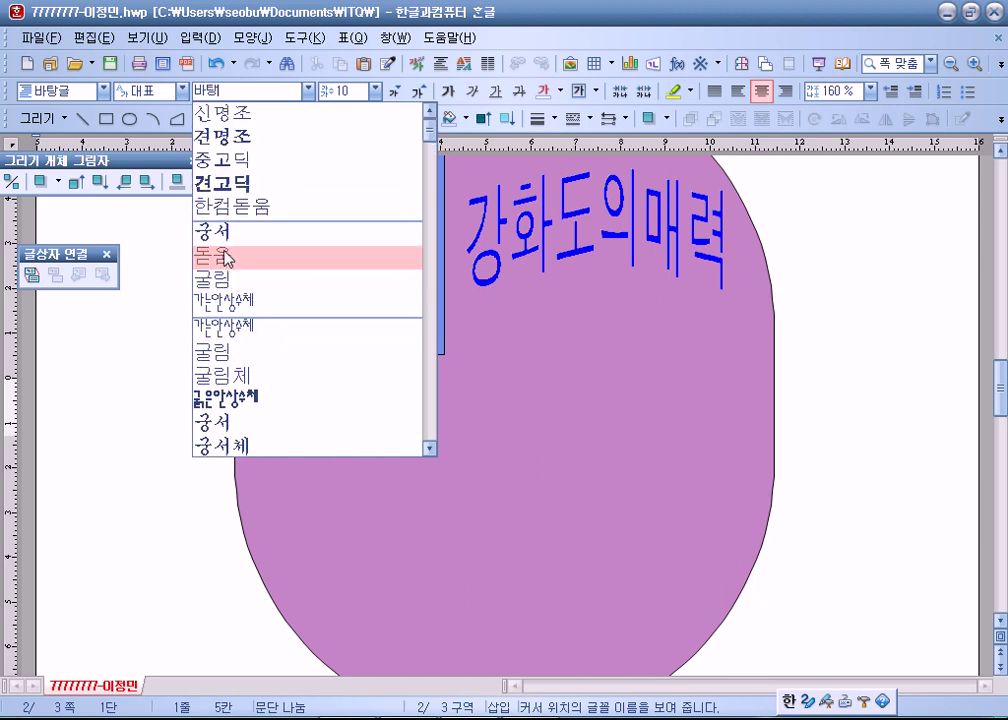
{"action": "left_click", "coordinate": [220, 281]}
{"action": "left_click", "coordinate": [375, 91]}
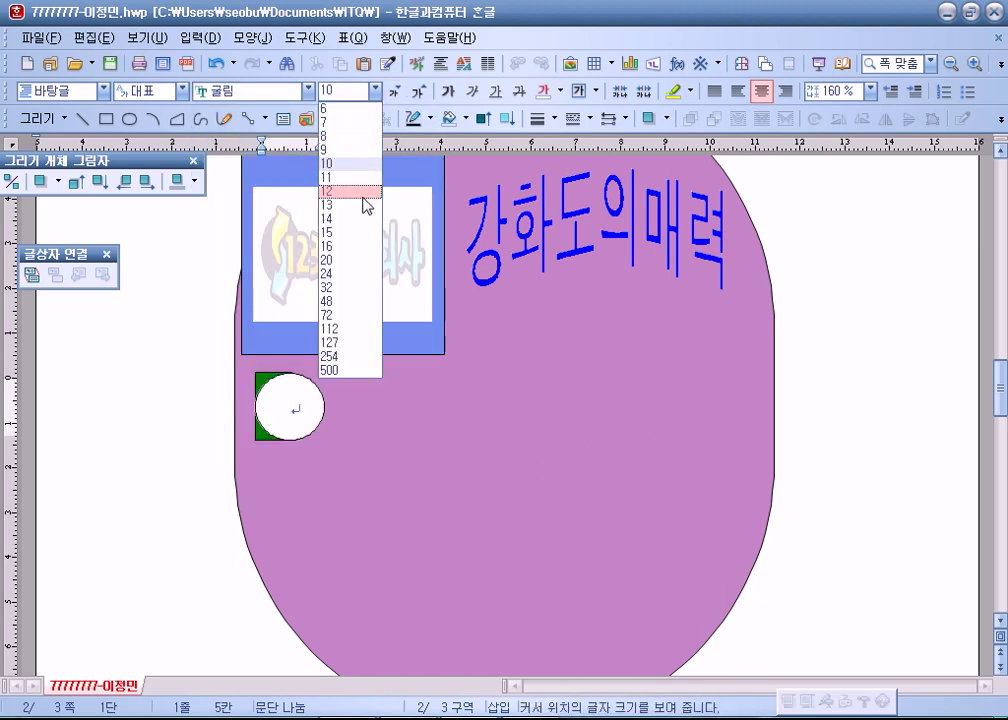
{"action": "left_click", "coordinate": [336, 261]}
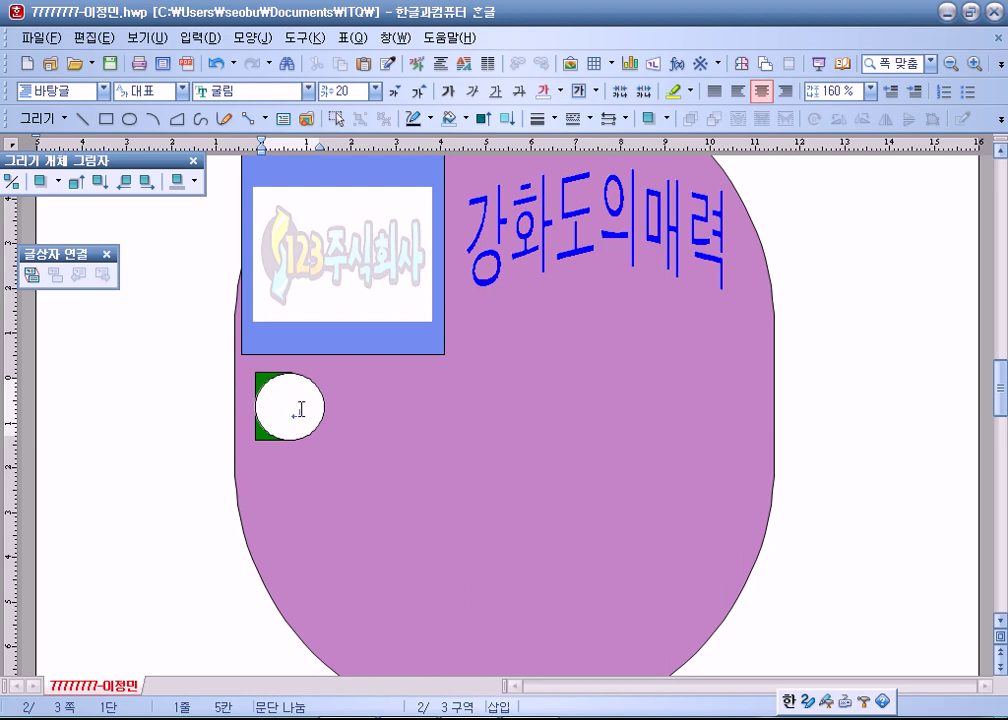
{"action": "type", "text": "강"}
{"action": "left_click", "coordinate": [207, 434]}
{"action": "scroll", "coordinate": [216, 387], "scroll_direction": "down", "scroll_amount": 4}
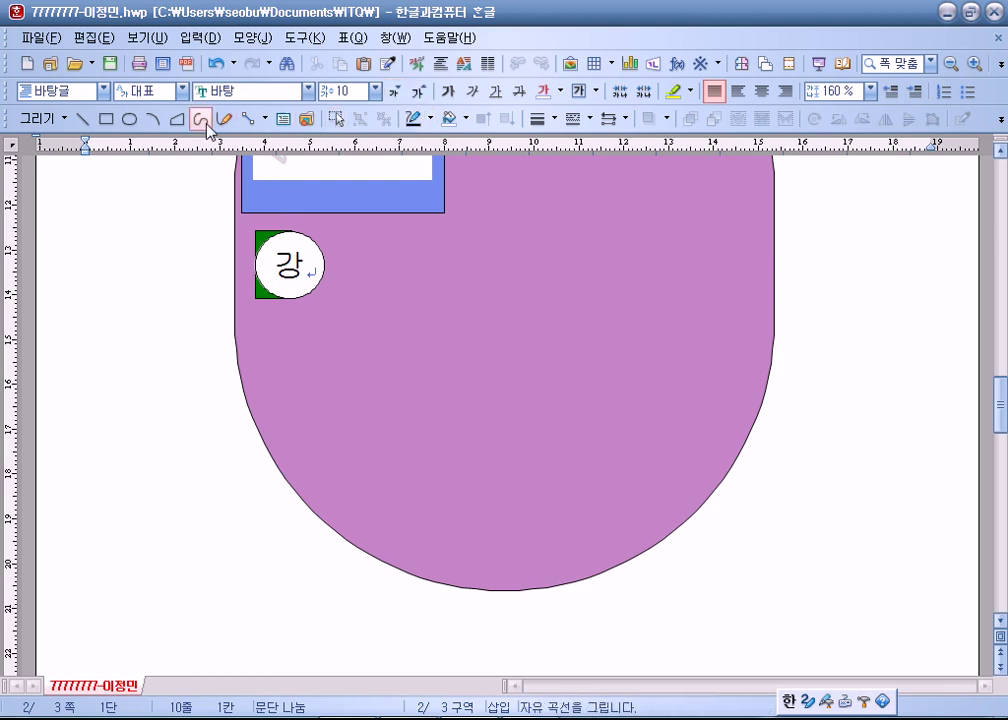
Draw a text box right of the 강 circle reading 자랑스러운 세계문화유산, centred, 20-point 굴림.
{"action": "left_click", "coordinate": [283, 119]}
{"action": "left_click_drag", "start_coordinate": [427, 241], "coordinate": [790, 303]}
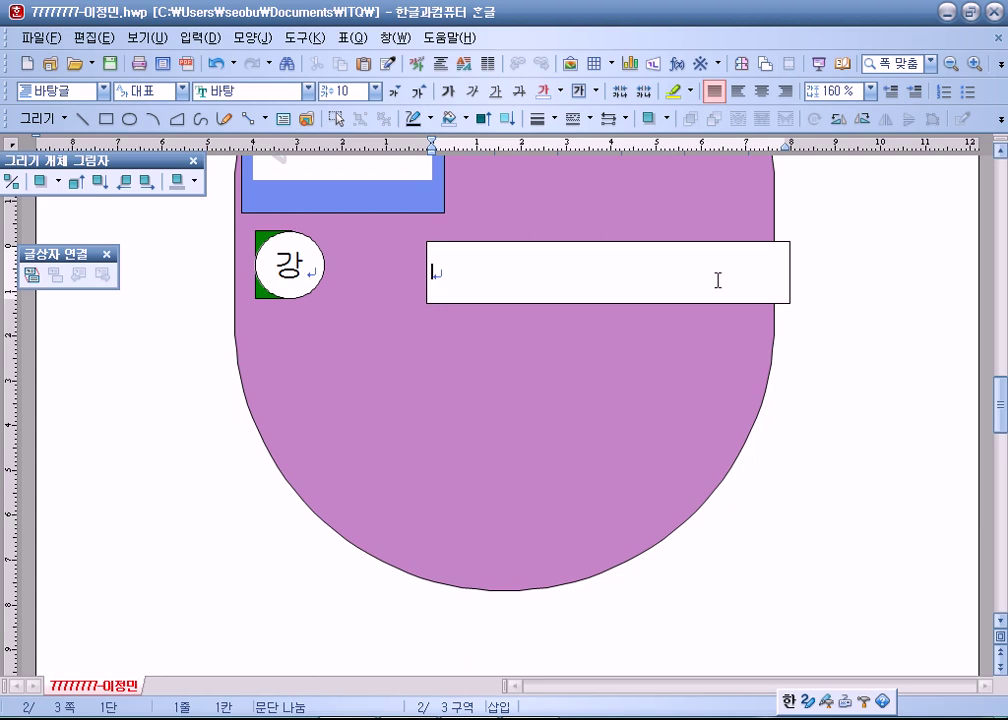
{"action": "type", "text": "첫"}
{"action": "type", "text": "랑스러운 "}
{"action": "type", "text": "세계문화"}
{"action": "type", "text": "유산"}
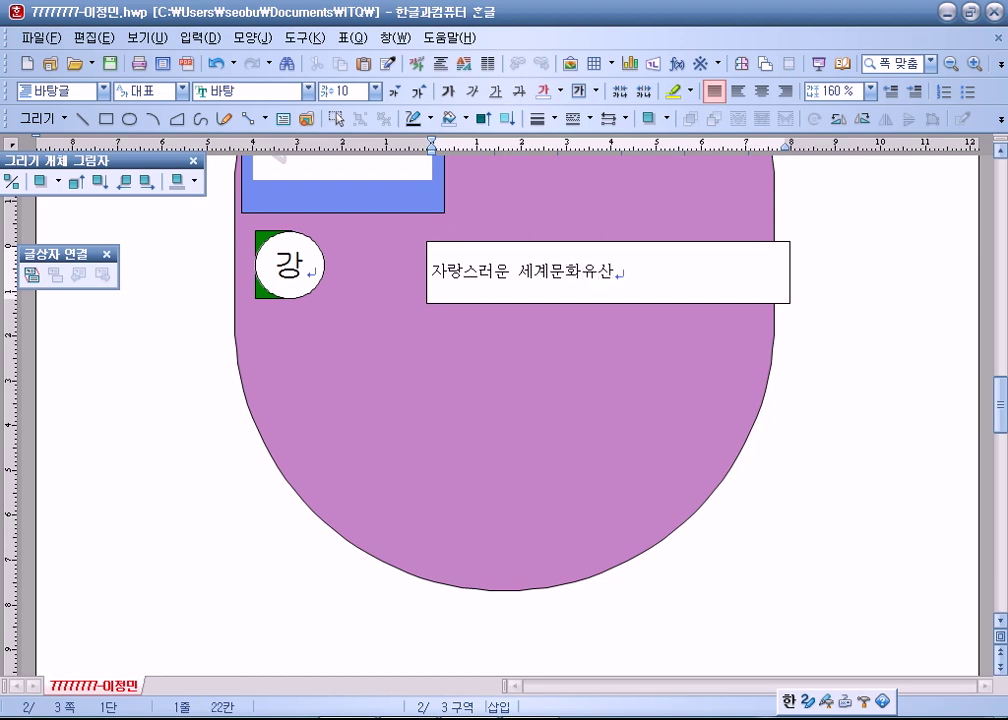
{"action": "left_click", "coordinate": [762, 91]}
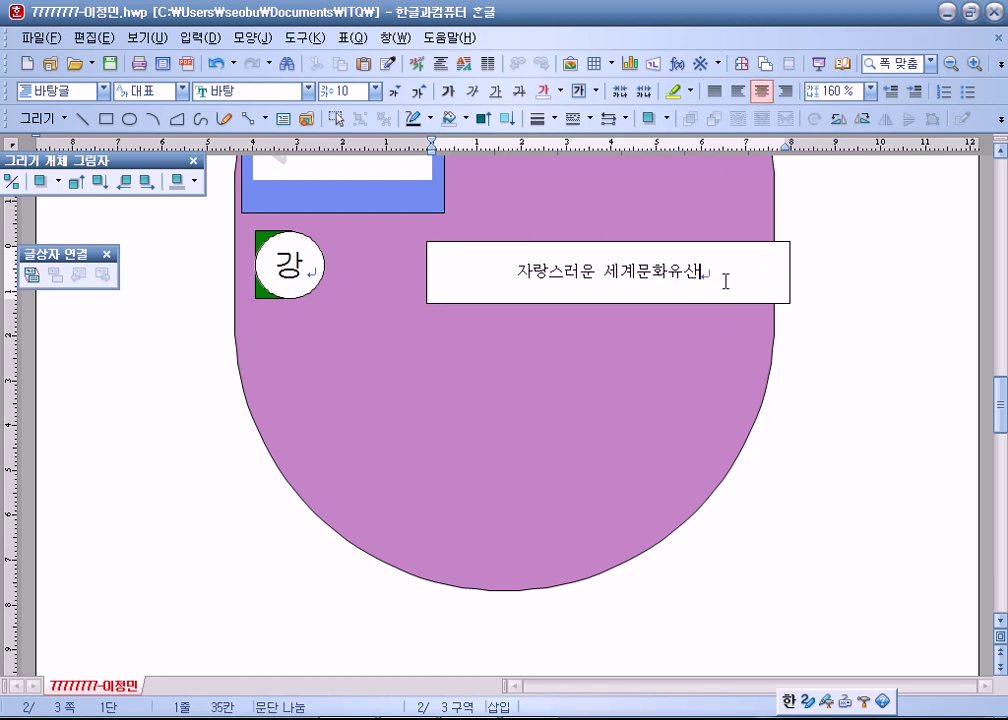
{"action": "left_click_drag", "start_coordinate": [713, 278], "coordinate": [405, 281]}
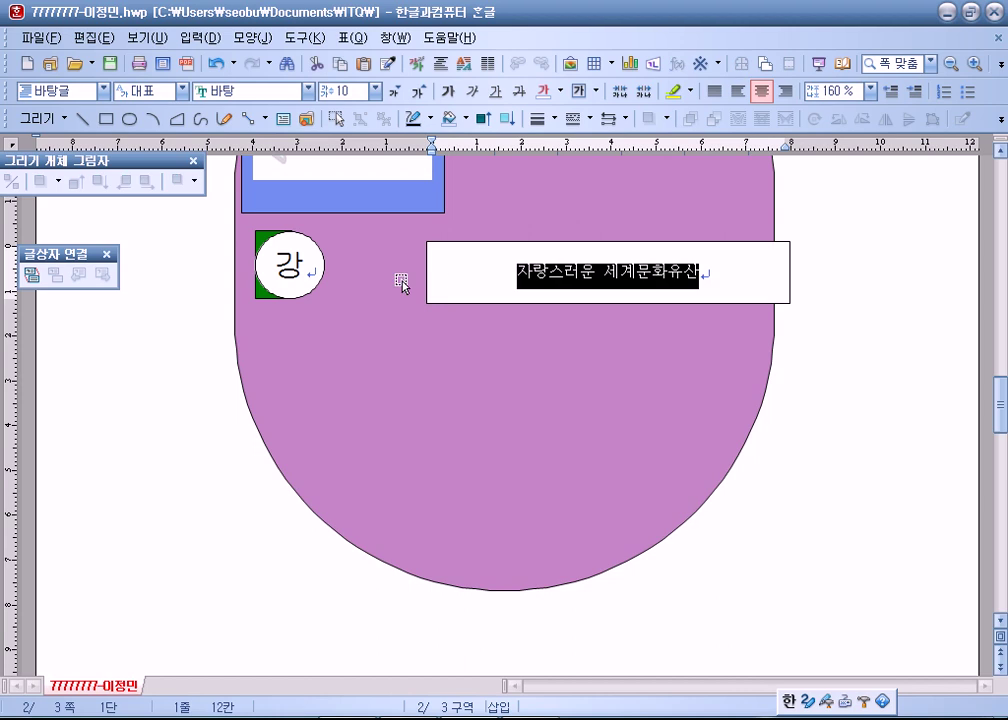
{"action": "left_click", "coordinate": [309, 92]}
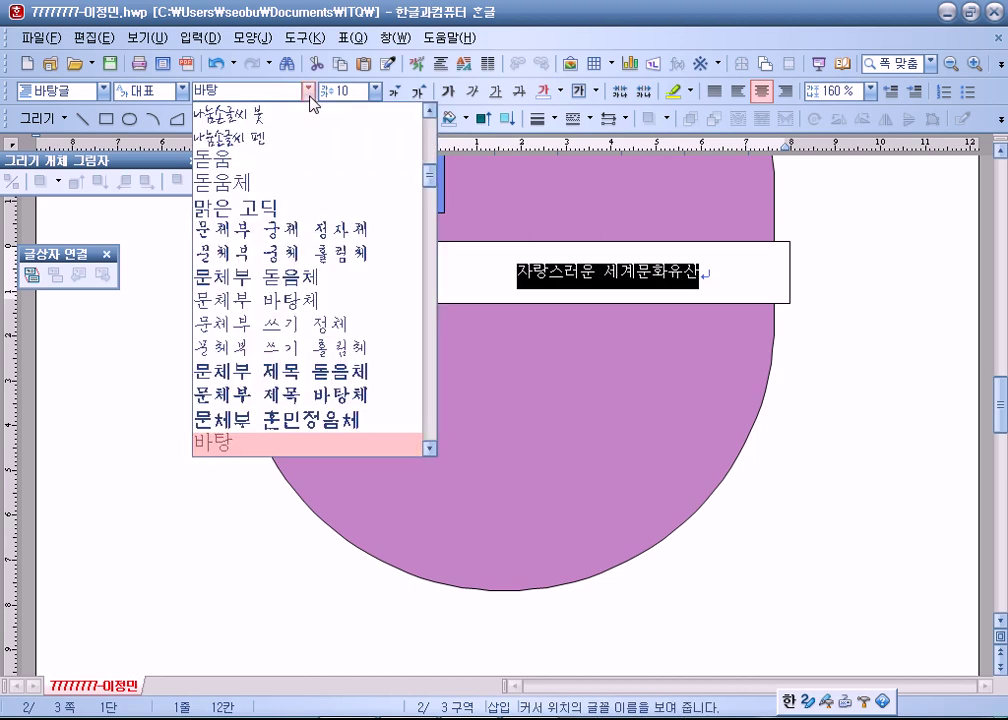
{"action": "scroll", "coordinate": [247, 207], "scroll_direction": "up", "scroll_amount": 4}
{"action": "scroll", "coordinate": [247, 210], "scroll_direction": "up", "scroll_amount": 4}
{"action": "left_click", "coordinate": [238, 261]}
{"action": "left_click", "coordinate": [379, 92]}
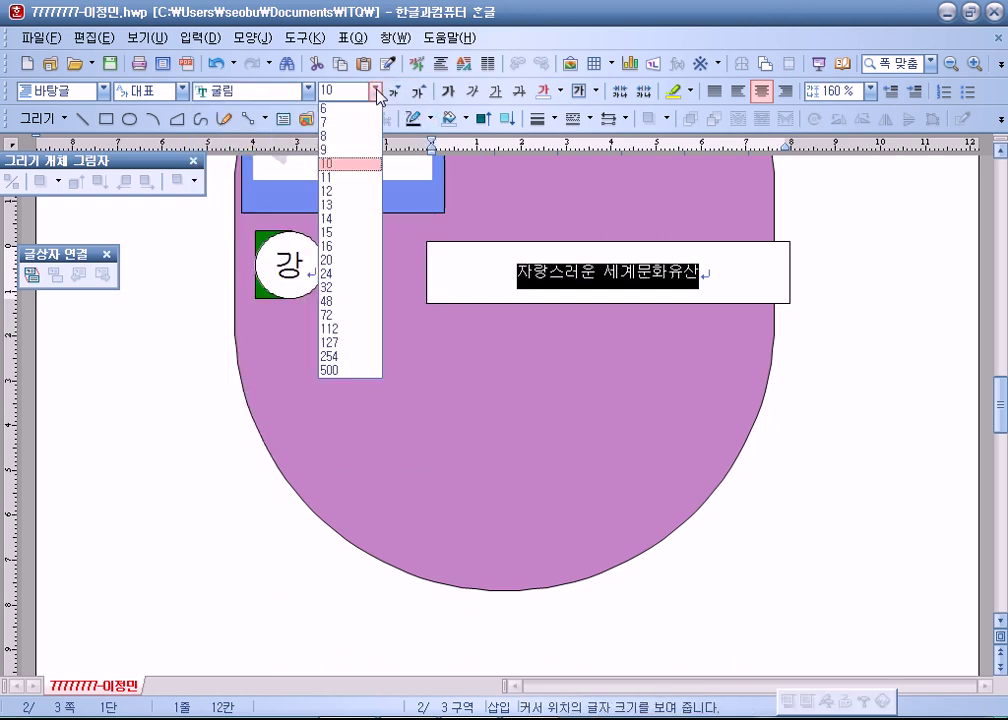
{"action": "left_click", "coordinate": [345, 263]}
{"action": "left_click", "coordinate": [789, 293]}
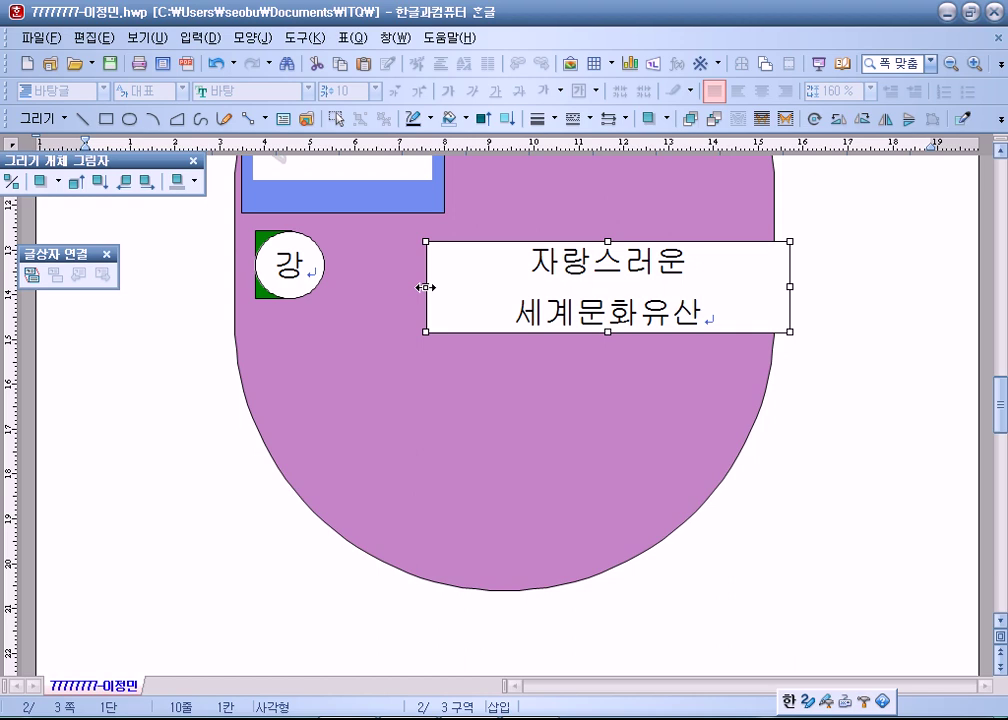
Adjust the 자랑스러운 세계문화유산 box's width and height until the caption fits on one line.
{"action": "left_click_drag", "start_coordinate": [425, 287], "coordinate": [372, 286]}
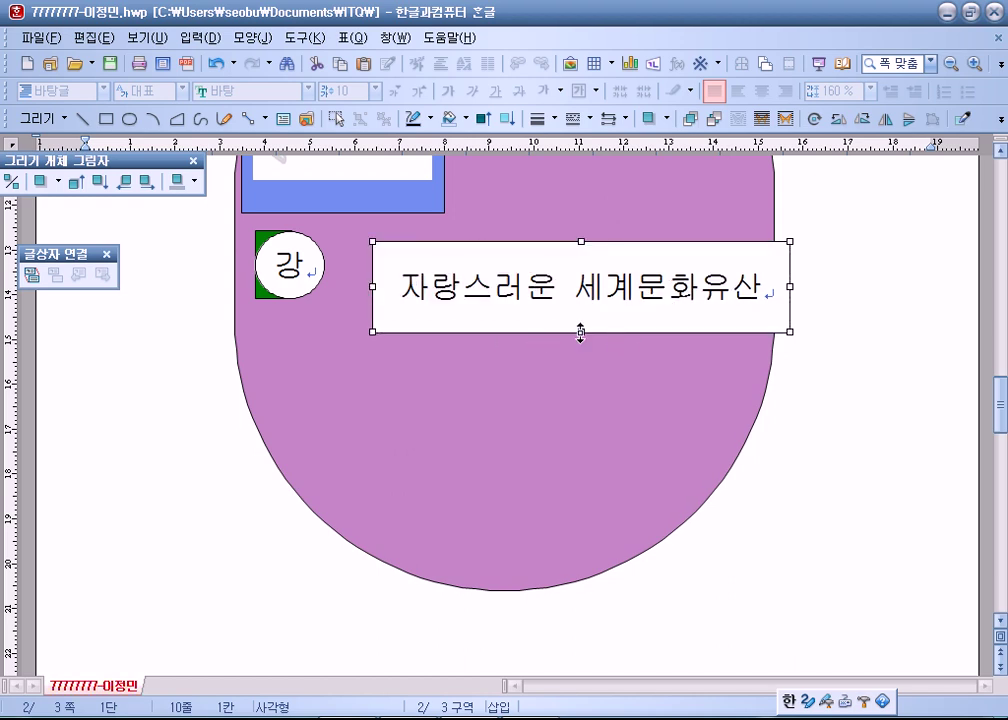
{"action": "left_click_drag", "start_coordinate": [580, 333], "coordinate": [547, 289]}
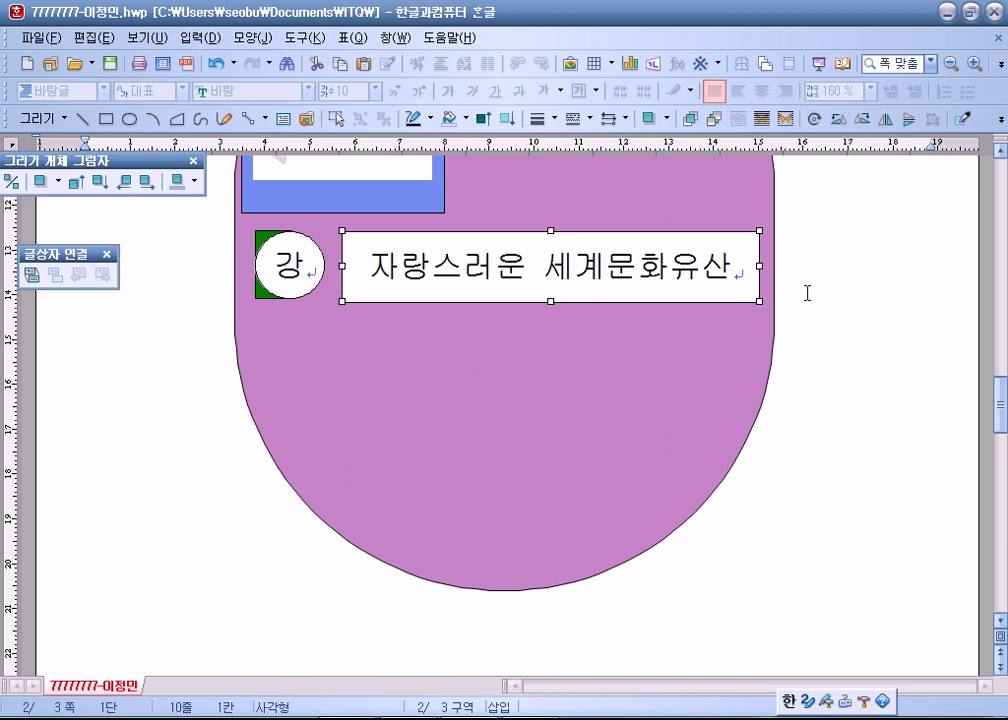
{"action": "left_click_drag", "start_coordinate": [760, 266], "coordinate": [717, 265]}
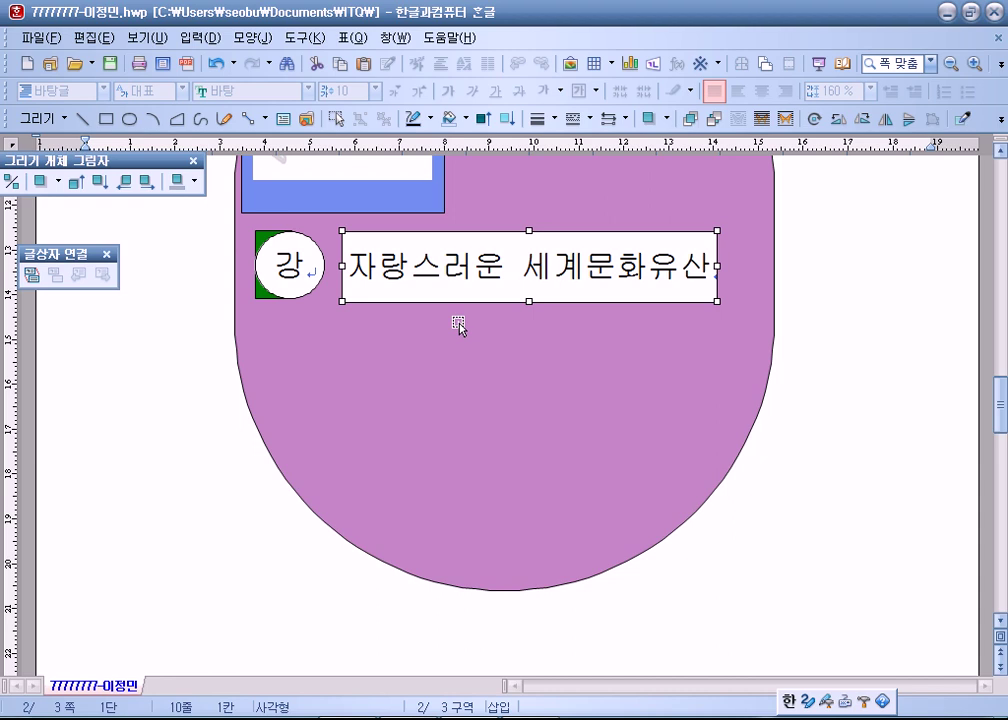
{"action": "left_click", "coordinate": [823, 328]}
{"action": "scroll", "coordinate": [397, 545], "scroll_direction": "down", "scroll_amount": 3}
{"action": "triple_click", "coordinate": [353, 407]}
{"action": "left_click", "coordinate": [429, 421]}
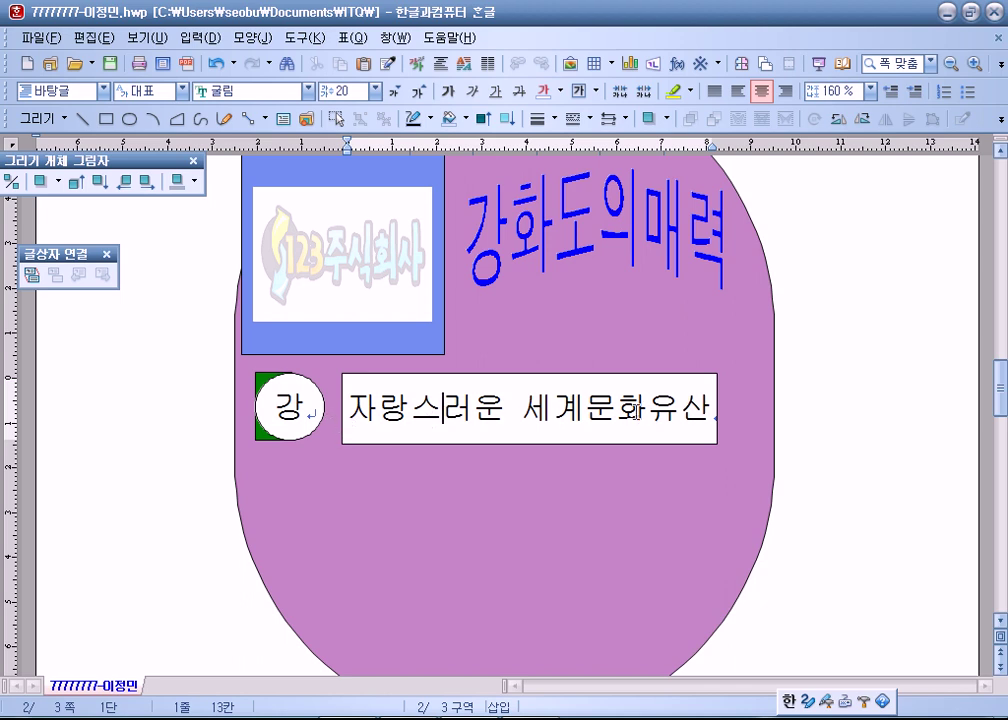
{"action": "left_click", "coordinate": [716, 418]}
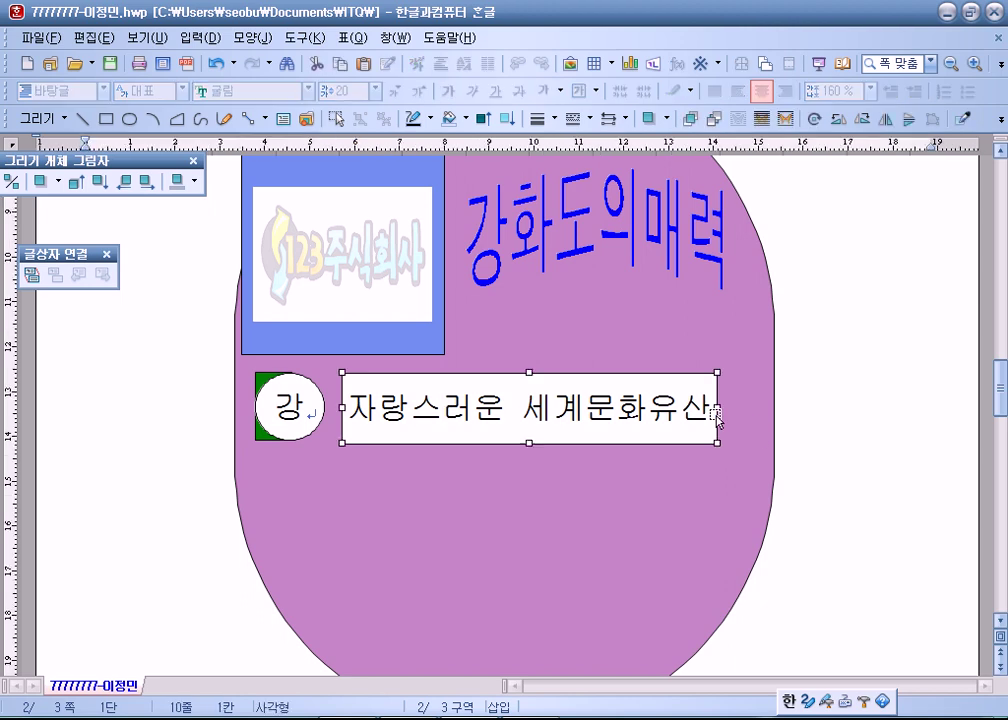
{"action": "left_click_drag", "start_coordinate": [717, 416], "coordinate": [719, 408]}
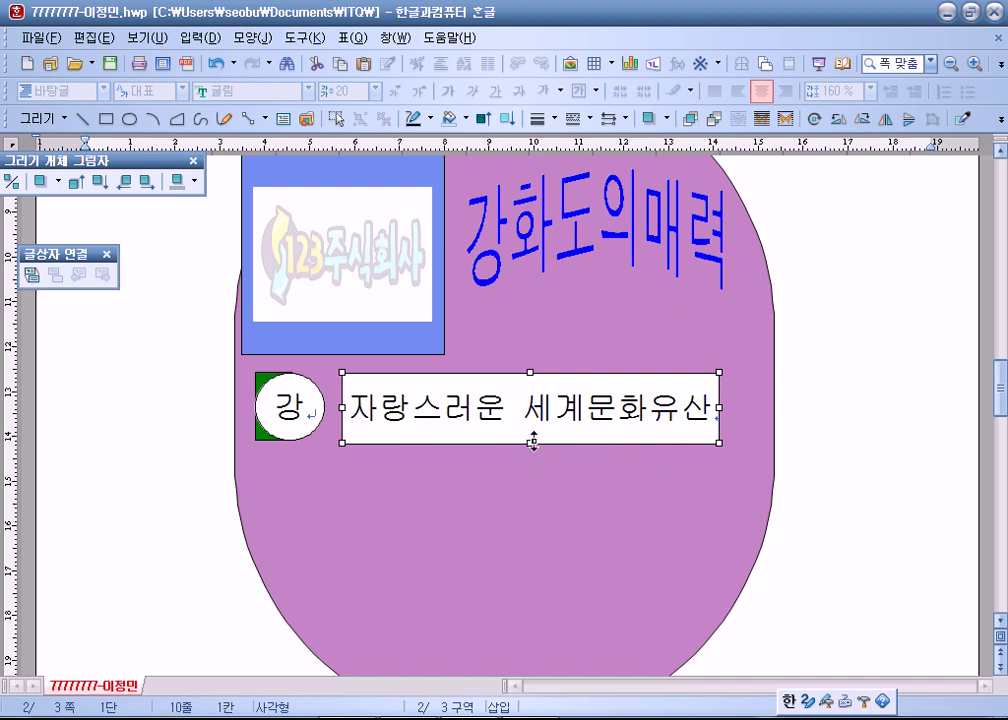
{"action": "scroll", "coordinate": [792, 470], "scroll_direction": "down", "scroll_amount": 3}
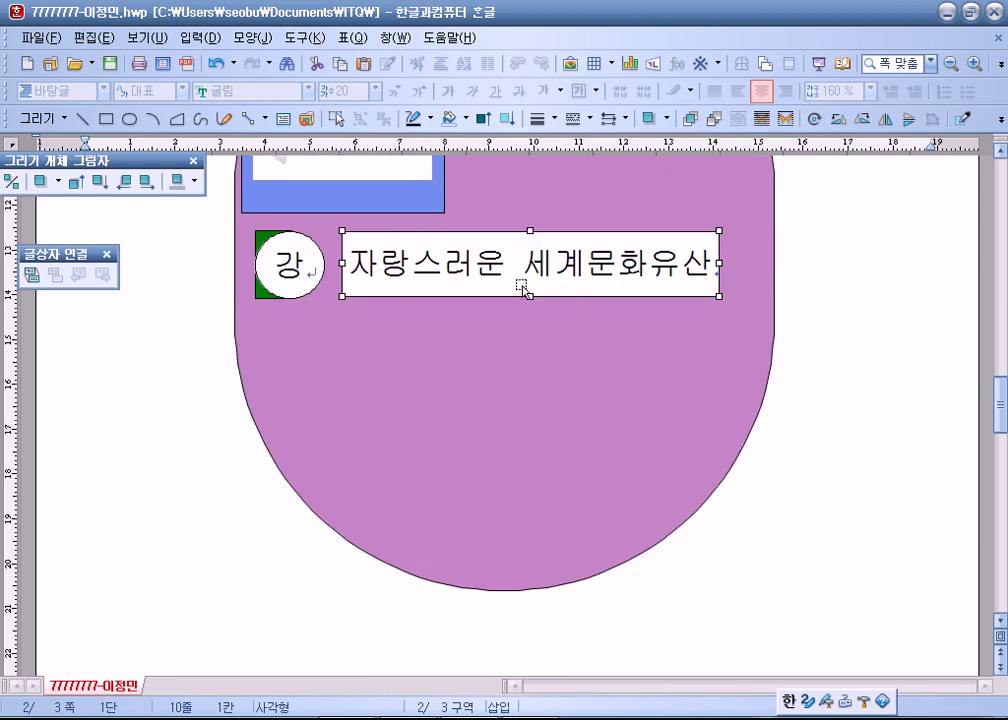
Give the 강 row's text box no fill colour and a dashed border line.
{"action": "double_click", "coordinate": [470, 284]}
{"action": "left_click", "coordinate": [733, 198]}
{"action": "double_click", "coordinate": [493, 292]}
{"action": "left_click", "coordinate": [248, 189]}
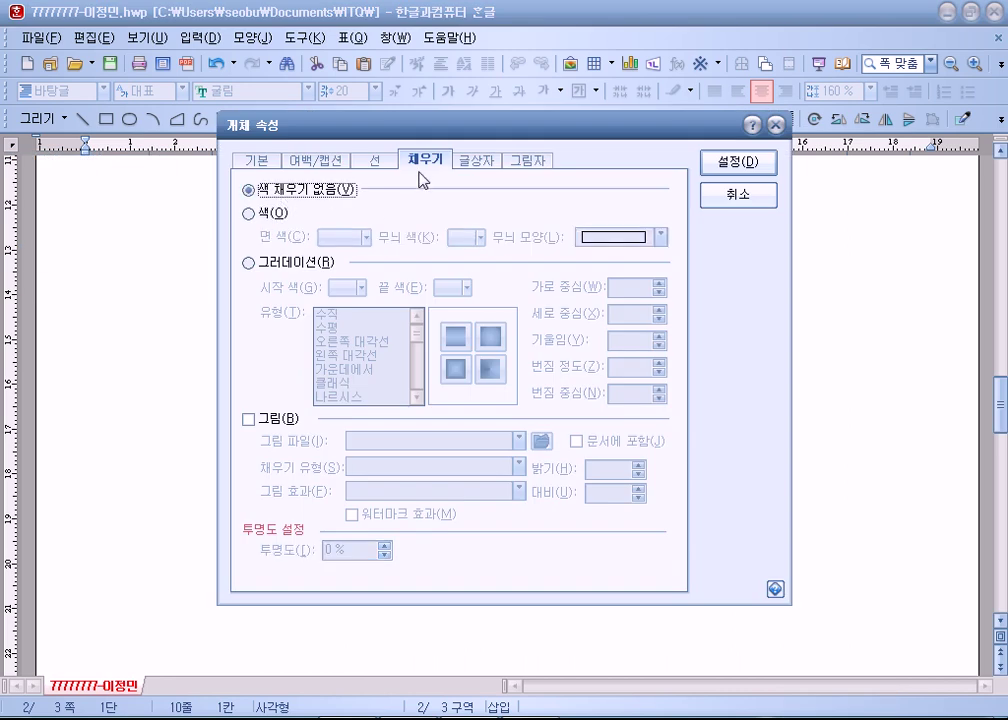
{"action": "left_click", "coordinate": [740, 160]}
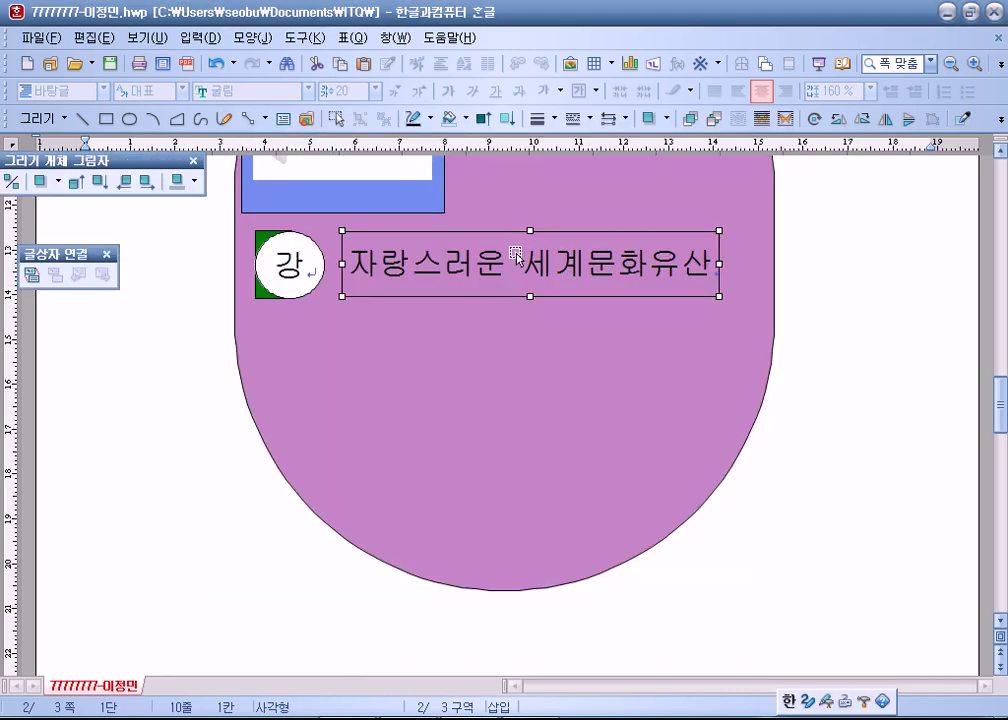
{"action": "double_click", "coordinate": [505, 237]}
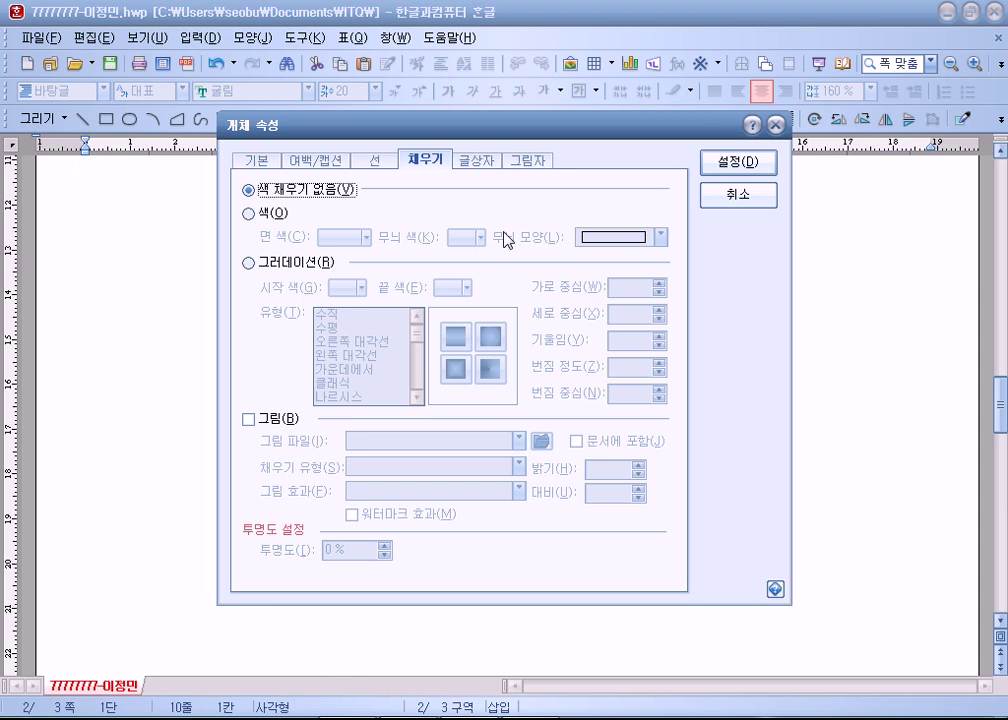
{"action": "left_click", "coordinate": [375, 161]}
{"action": "left_click", "coordinate": [556, 209]}
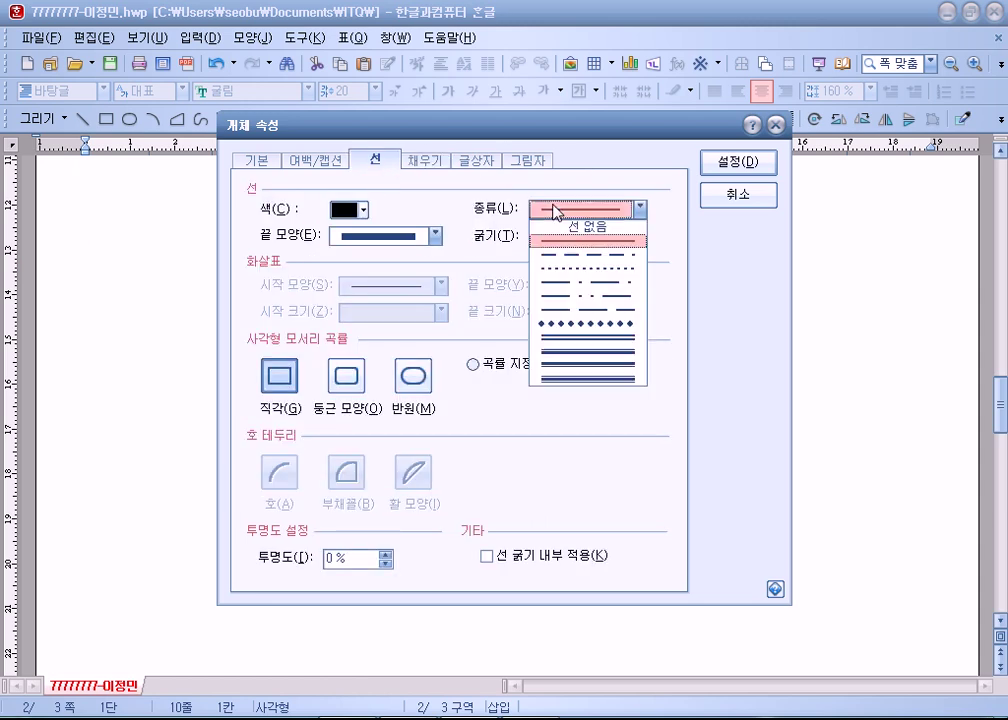
{"action": "left_click", "coordinate": [594, 256]}
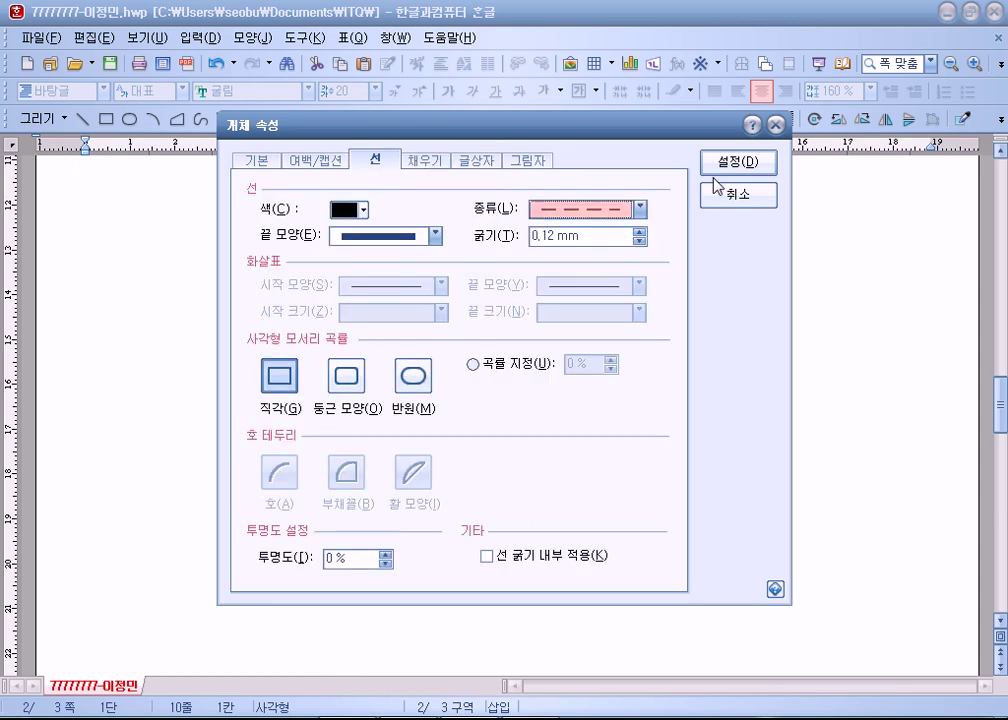
{"action": "left_click", "coordinate": [721, 169]}
{"action": "left_click", "coordinate": [885, 323]}
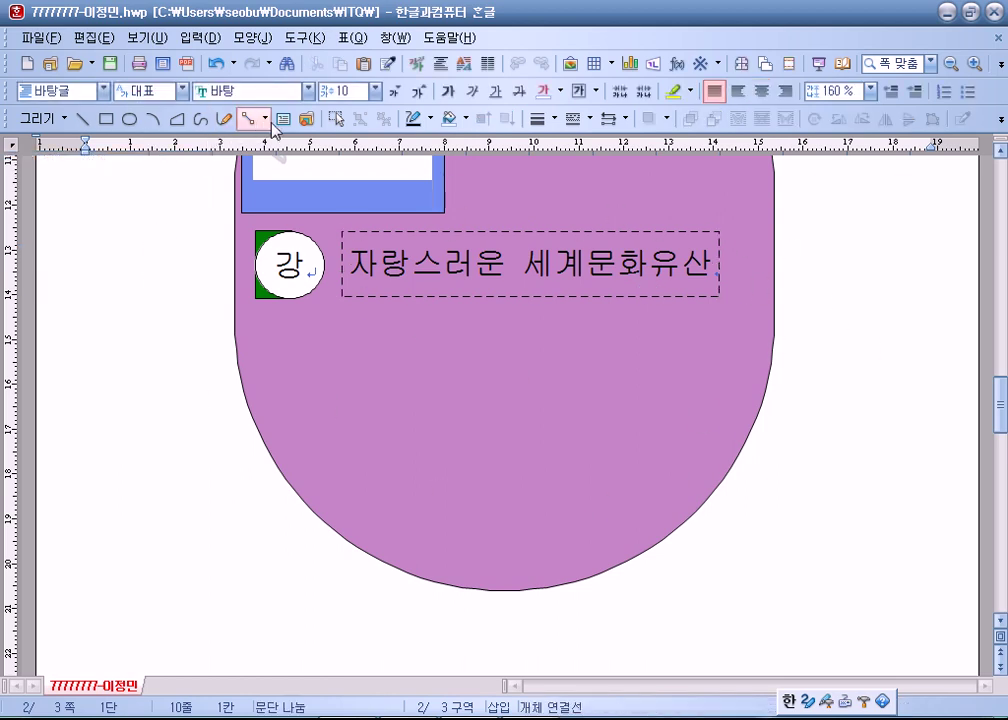
Copy the 강 circle and its text box down to the purple shape's bottom.
{"action": "left_click", "coordinate": [340, 121]}
{"action": "left_click_drag", "start_coordinate": [848, 407], "coordinate": [191, 214]}
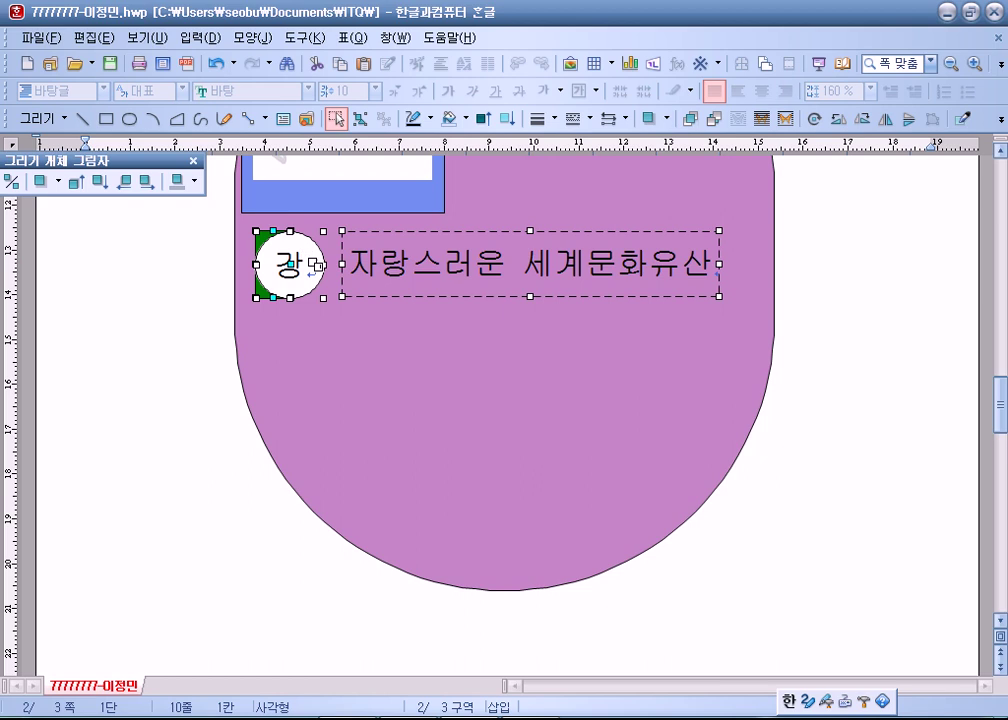
{"action": "left_click_drag", "start_coordinate": [308, 264], "coordinate": [255, 527]}
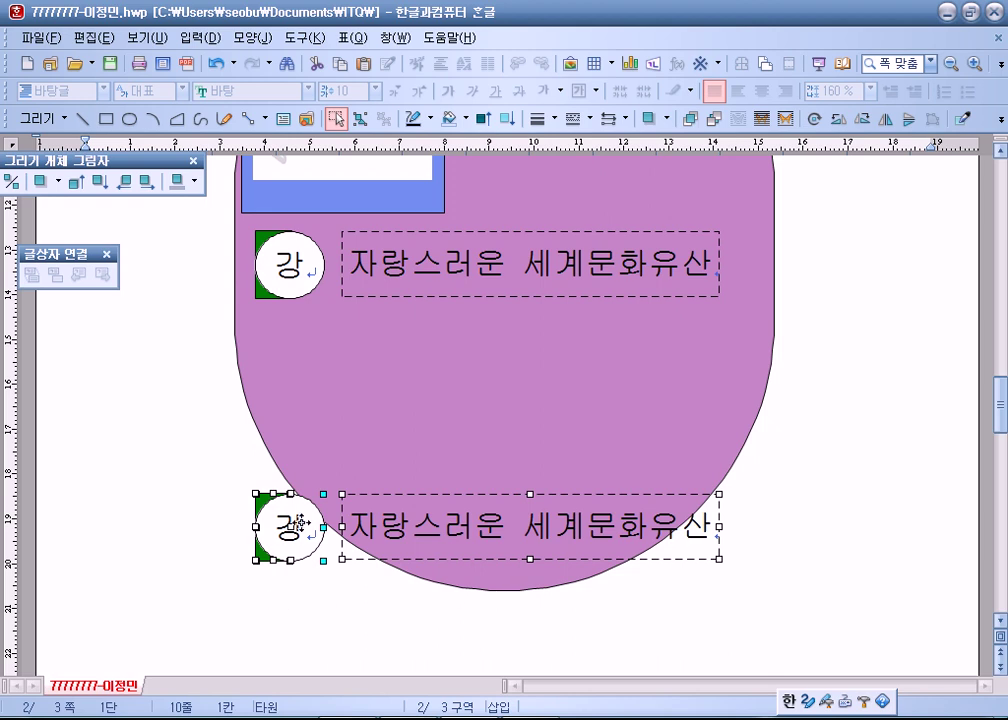
Copy the circle and text box pair into the middle of the purple shape.
{"action": "left_click_drag", "start_coordinate": [306, 517], "coordinate": [307, 391]}
{"action": "left_click", "coordinate": [90, 551]}
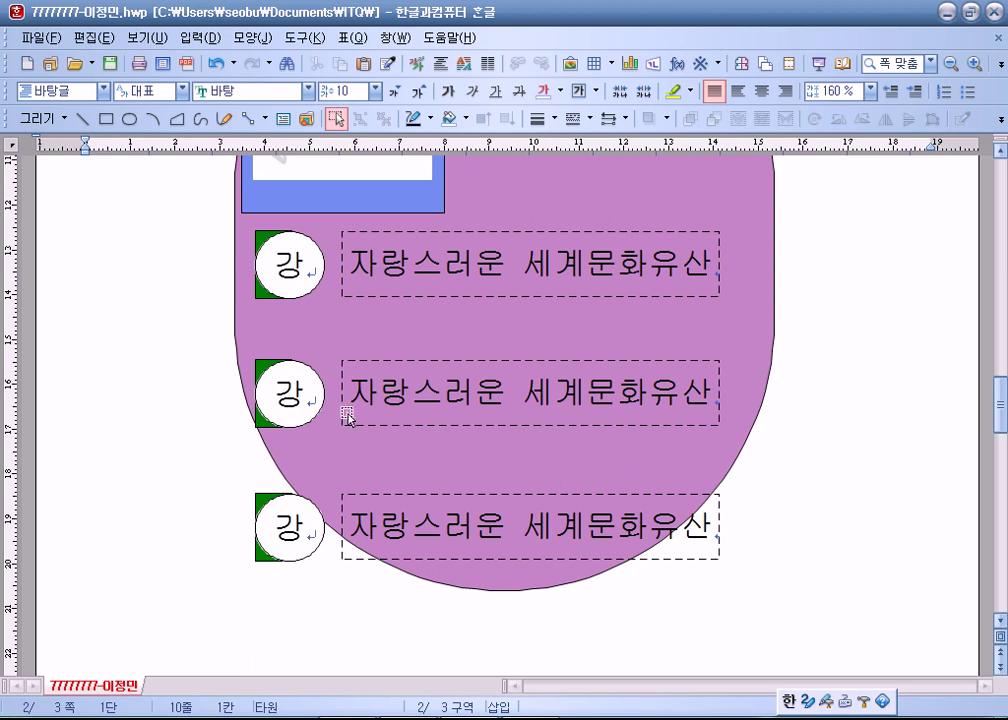
{"action": "left_click", "coordinate": [286, 398]}
{"action": "key", "text": "Escape"}
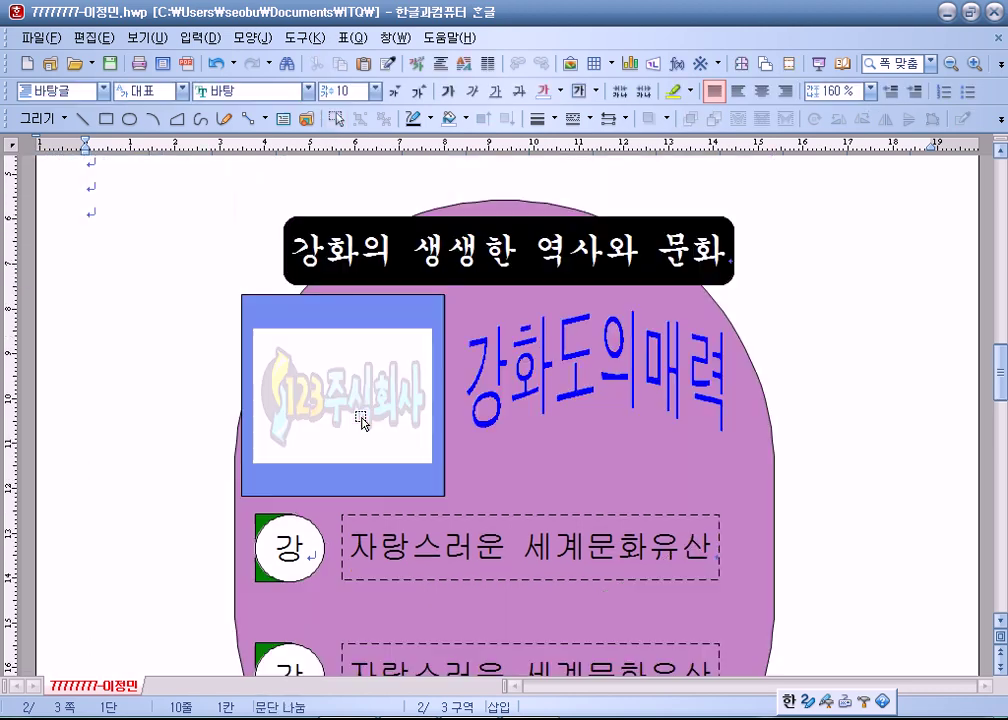
Change the middle circle's letter to 화 and the bottom circle's letter to 도.
{"action": "left_click", "coordinate": [278, 466]}
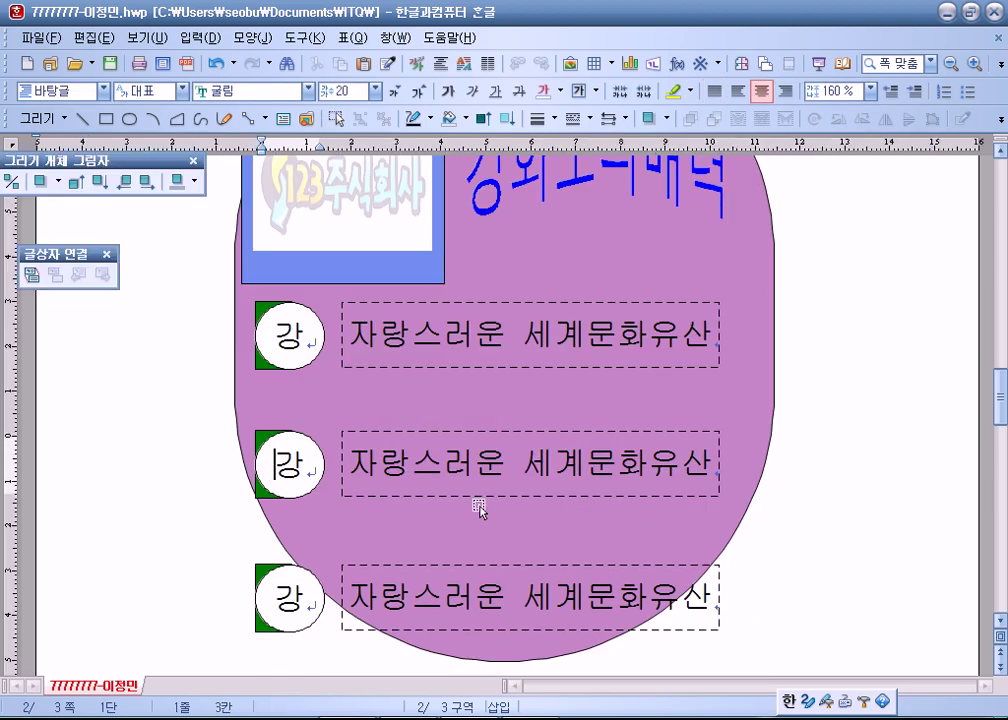
{"action": "type", "text": "화"}
{"action": "key", "text": "Delete"}
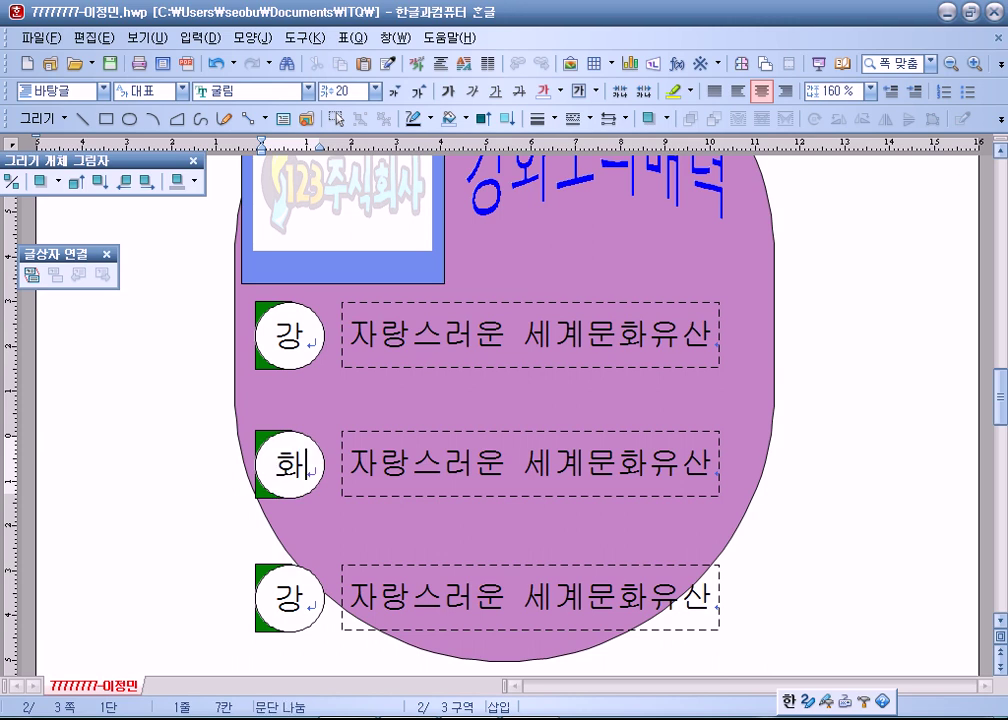
{"action": "left_click", "coordinate": [306, 598]}
{"action": "key", "text": "BackSpace"}
{"action": "type", "text": "ㄷ"}
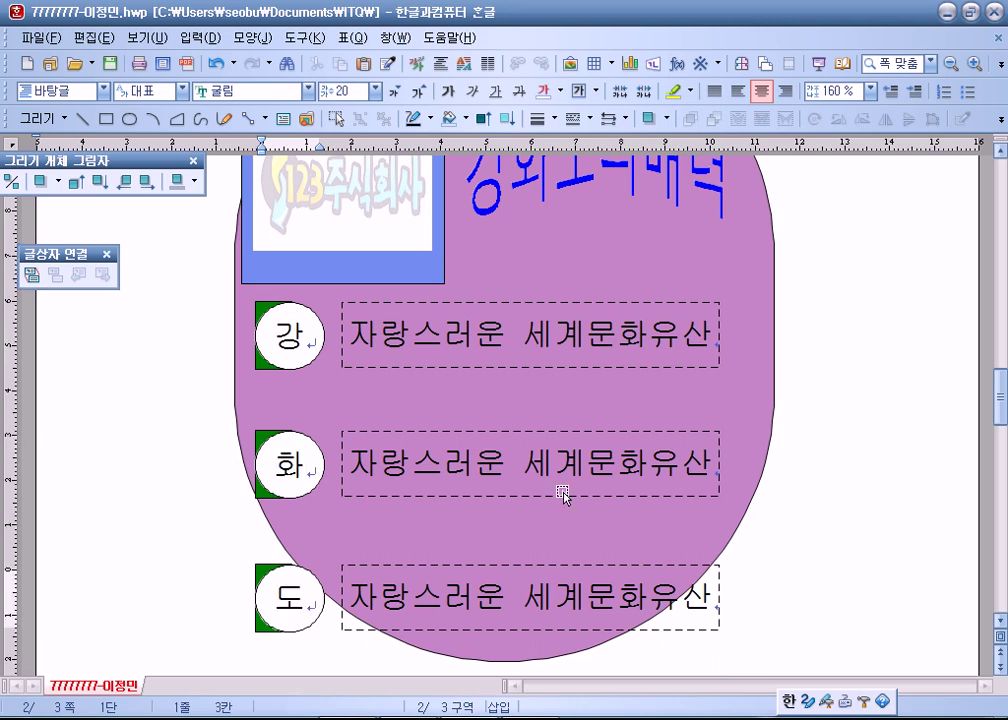
Retype the middle caption as 유명 특산품과 사적 and the bottom one as 특유의 문화 축제.
{"action": "triple_click", "coordinate": [385, 477]}
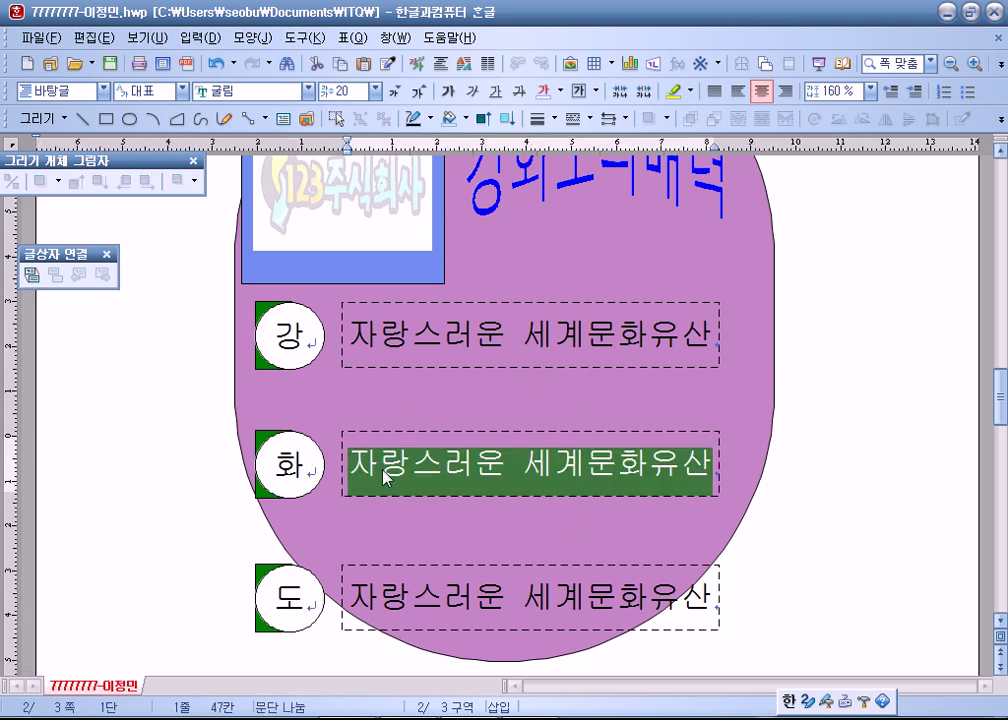
{"action": "type", "text": "유명 "}
{"action": "type", "text": "특산푸"}
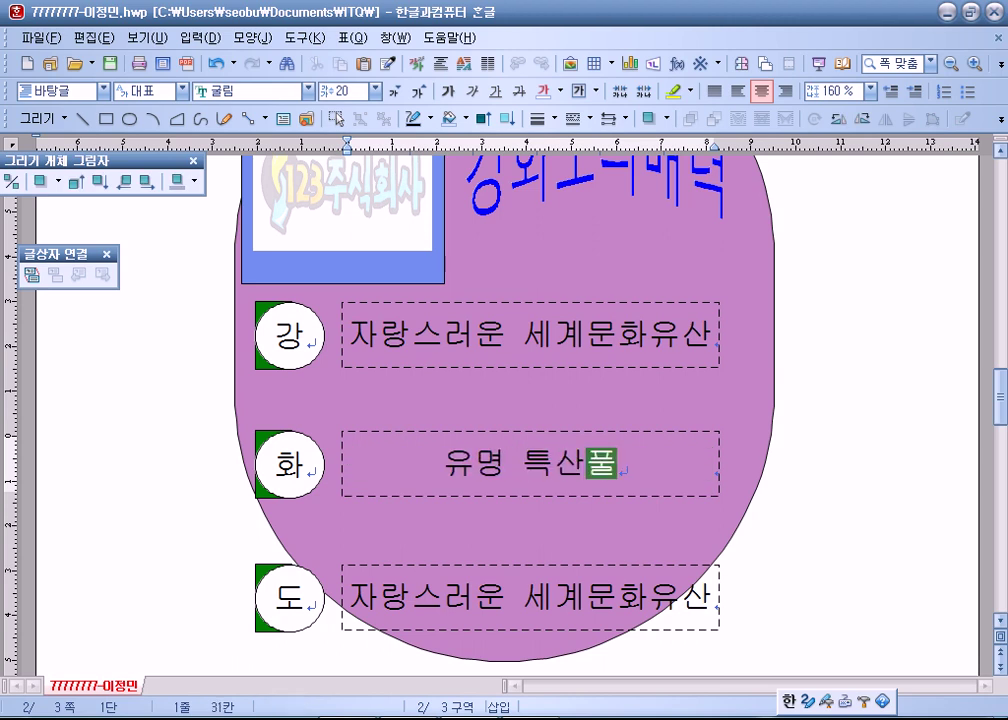
{"action": "type", "text": "과 사"}
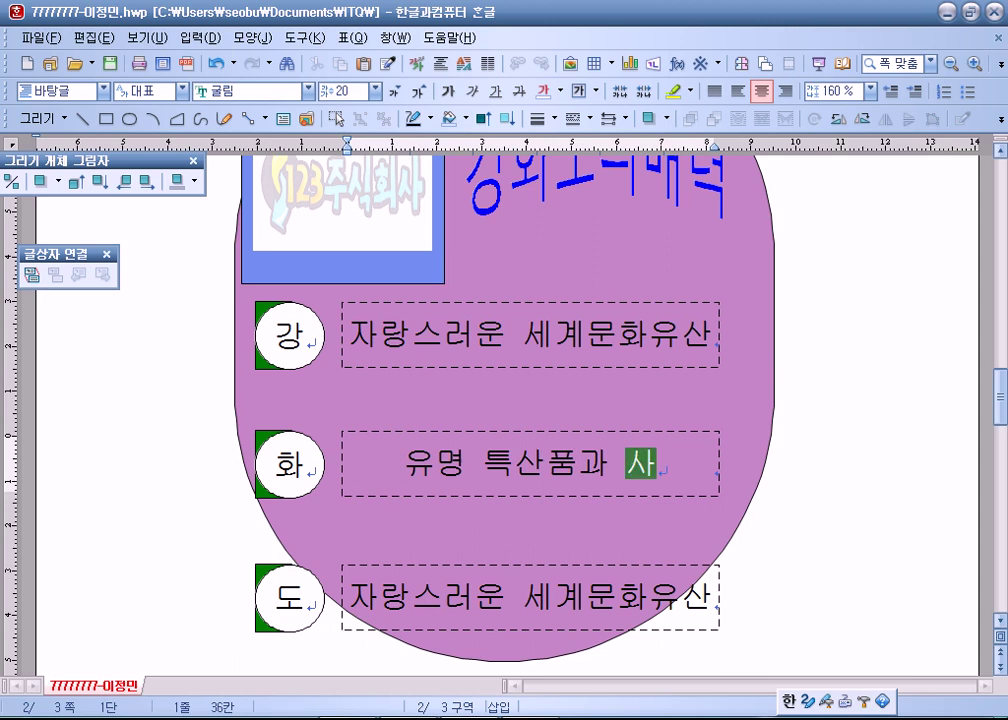
{"action": "type", "text": "적"}
{"action": "left_click", "coordinate": [681, 601]}
{"action": "key", "text": "ctrl+a"}
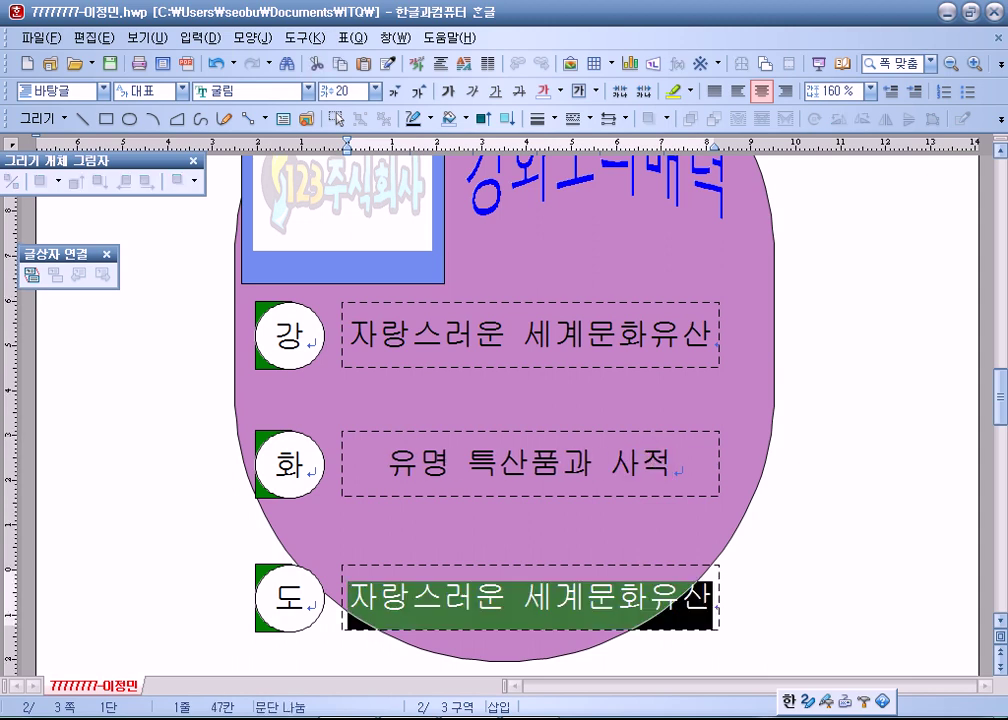
{"action": "type", "text": "특유의 "}
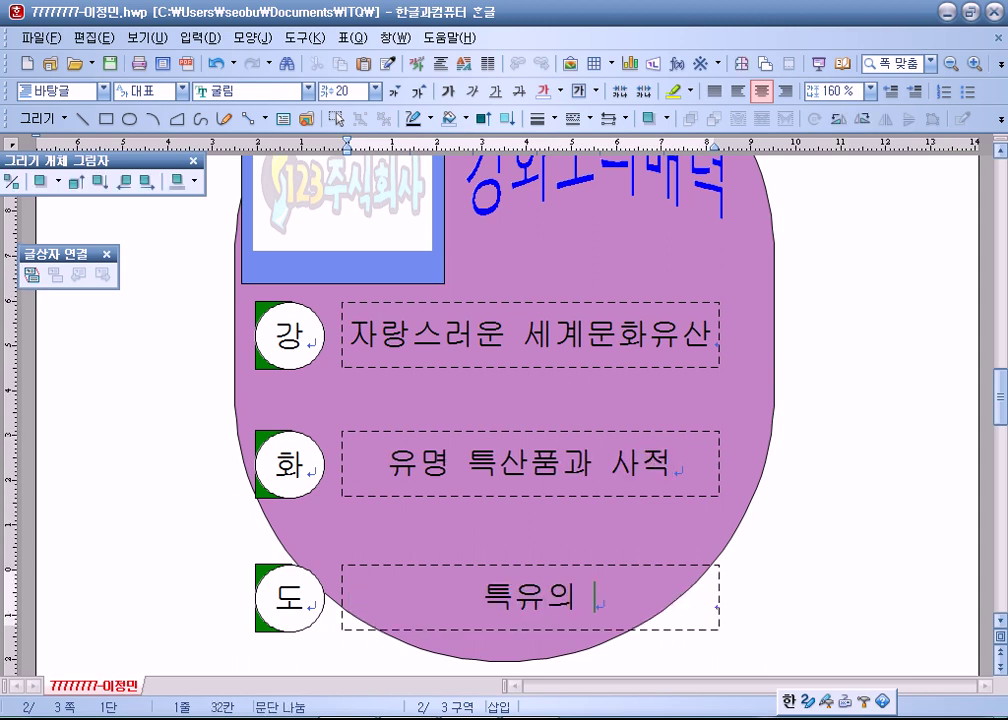
{"action": "type", "text": "문화 축제"}
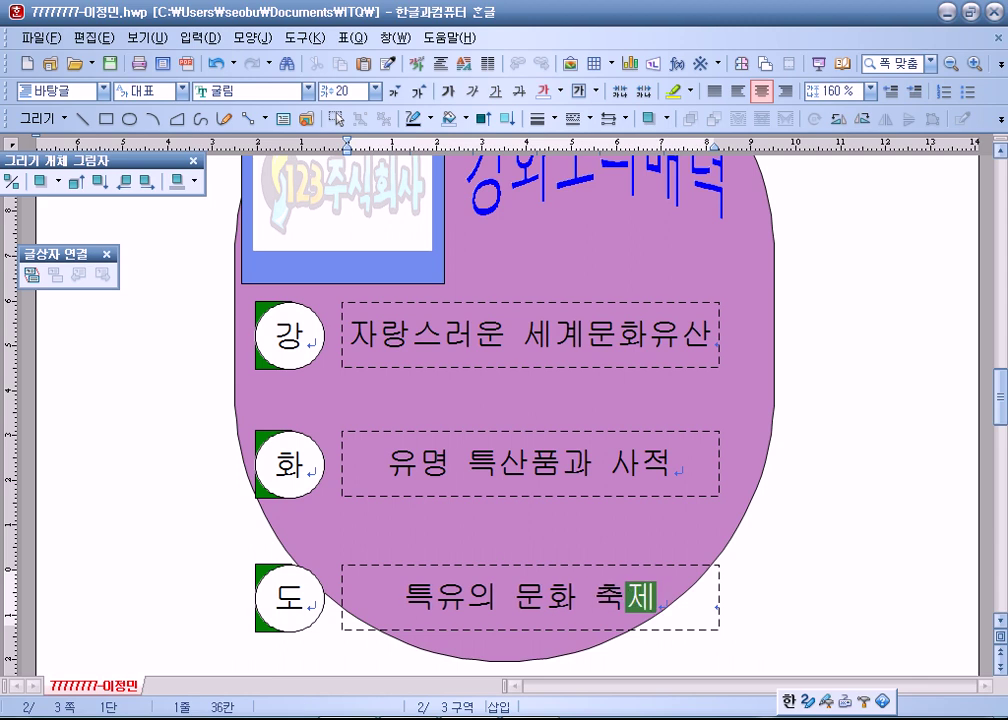
{"action": "left_click", "coordinate": [257, 440]}
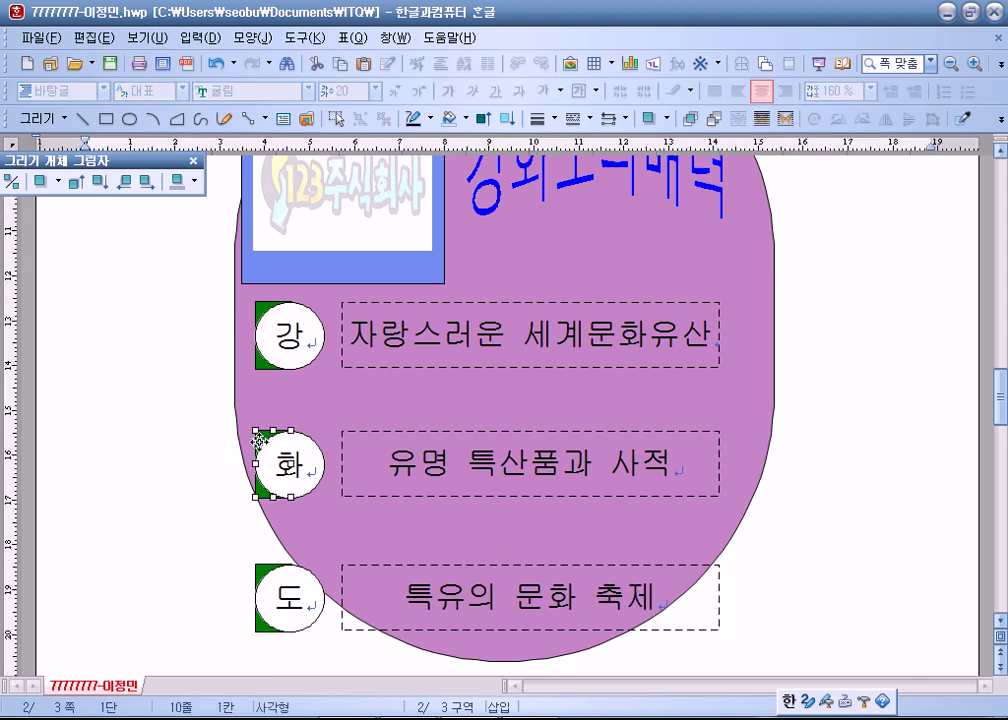
{"action": "double_click", "coordinate": [257, 440]}
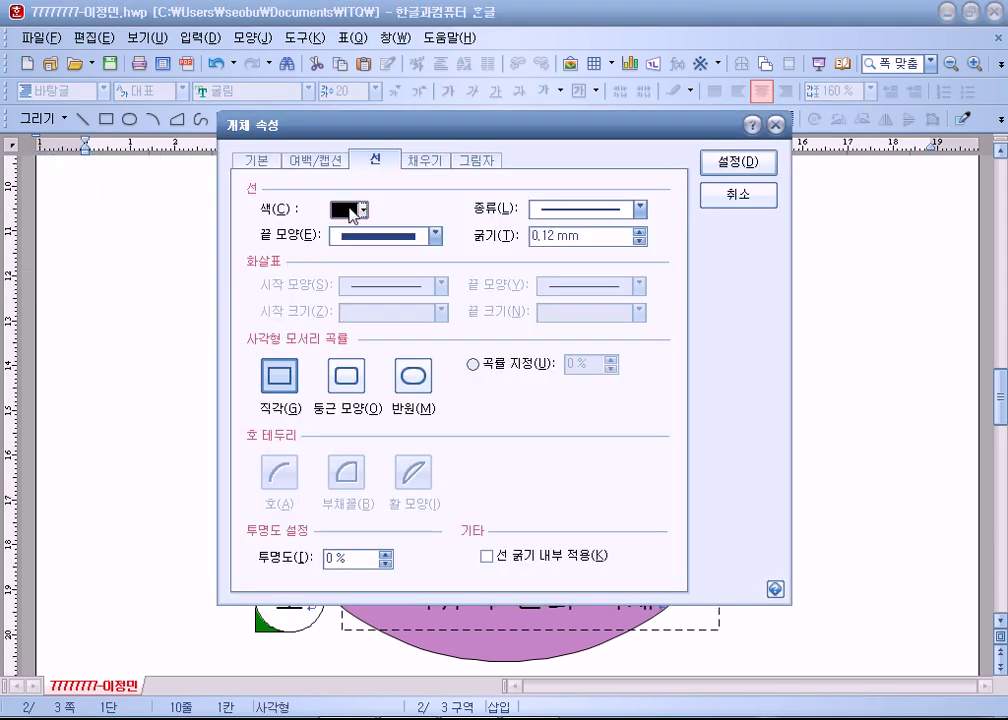
{"action": "left_click", "coordinate": [425, 160]}
{"action": "left_click", "coordinate": [366, 237]}
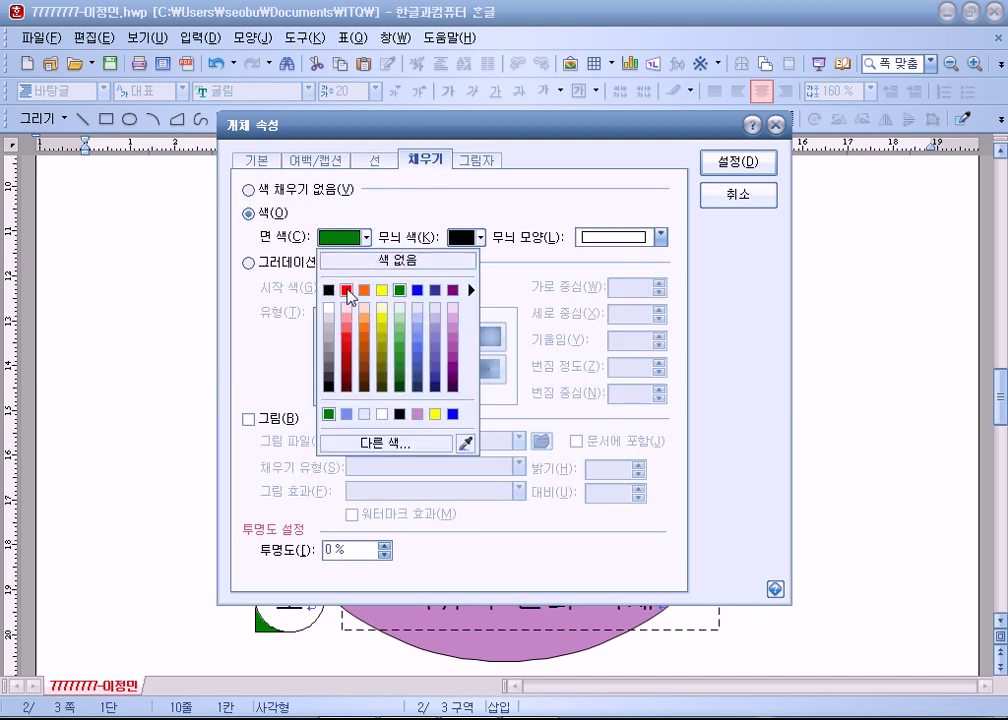
{"action": "left_click", "coordinate": [348, 290]}
{"action": "left_click", "coordinate": [760, 168]}
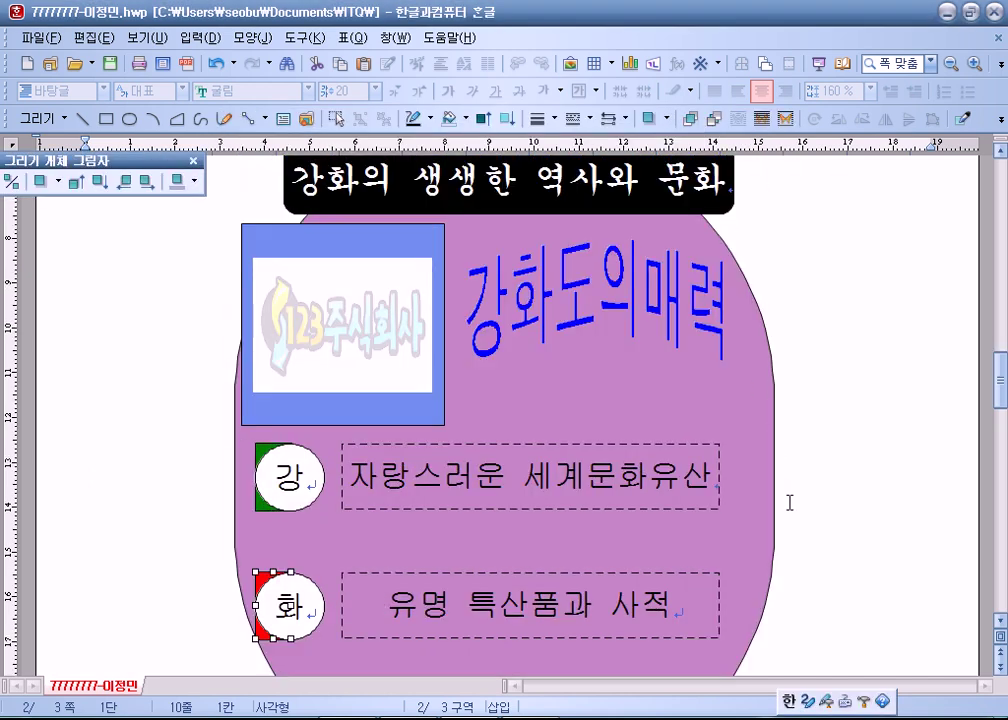
{"action": "scroll", "coordinate": [785, 499], "scroll_direction": "down", "scroll_amount": 4}
{"action": "double_click", "coordinate": [262, 478]}
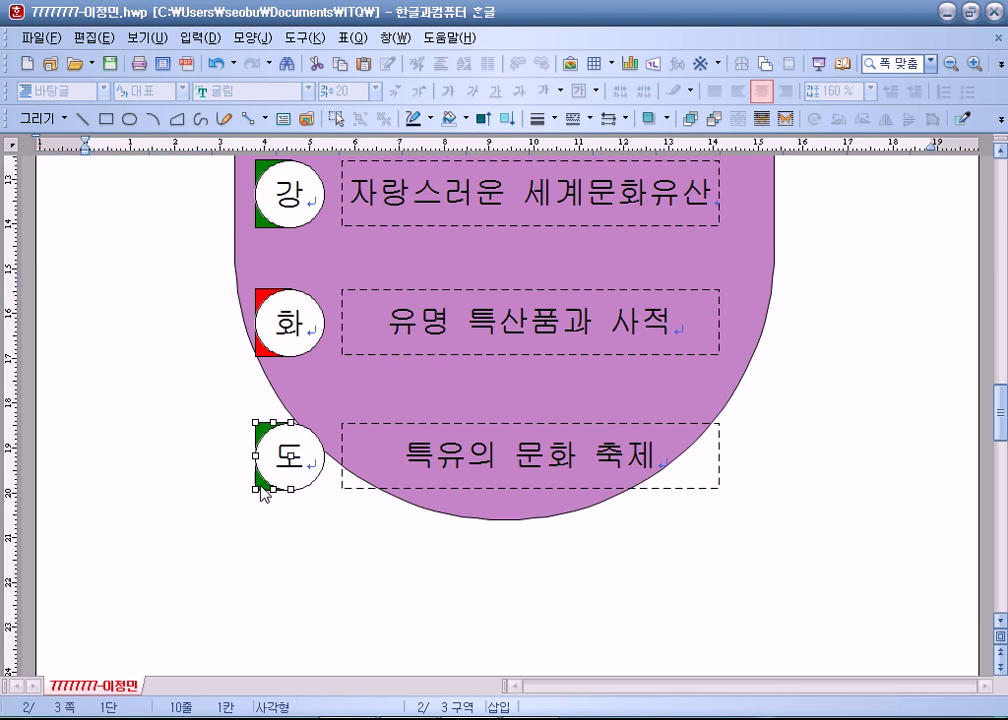
{"action": "left_click", "coordinate": [367, 237]}
{"action": "left_click", "coordinate": [383, 290]}
{"action": "left_click", "coordinate": [712, 162]}
{"action": "left_click", "coordinate": [806, 479]}
{"action": "scroll", "coordinate": [808, 483], "scroll_direction": "up", "scroll_amount": 3}
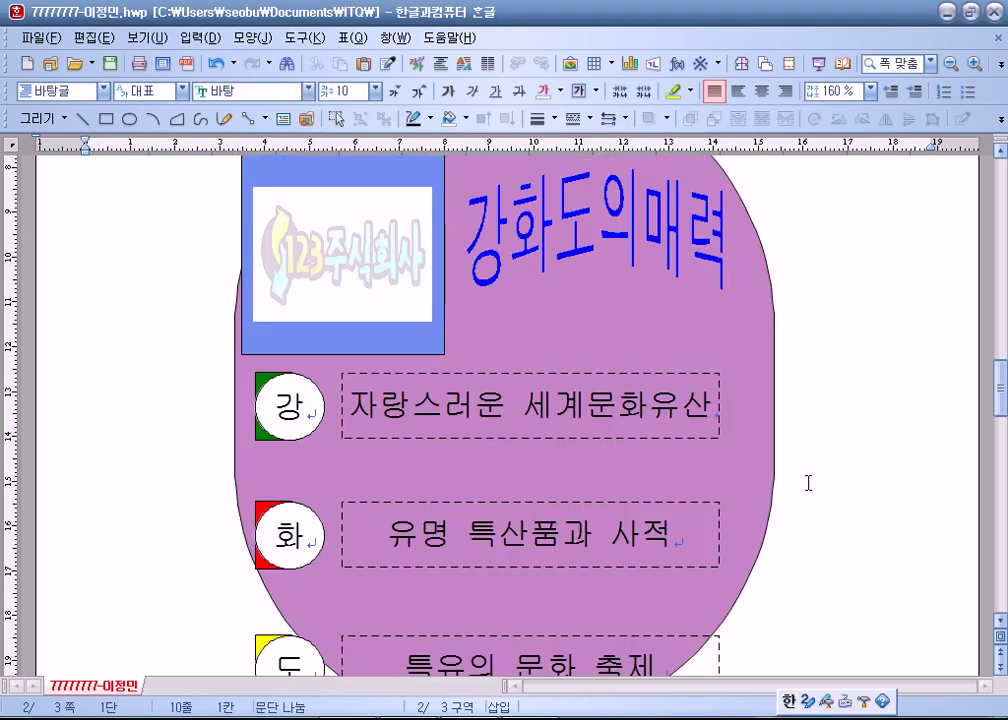
{"action": "scroll", "coordinate": [790, 482], "scroll_direction": "down", "scroll_amount": 4}
{"action": "scroll", "coordinate": [551, 466], "scroll_direction": "up", "scroll_amount": 3}
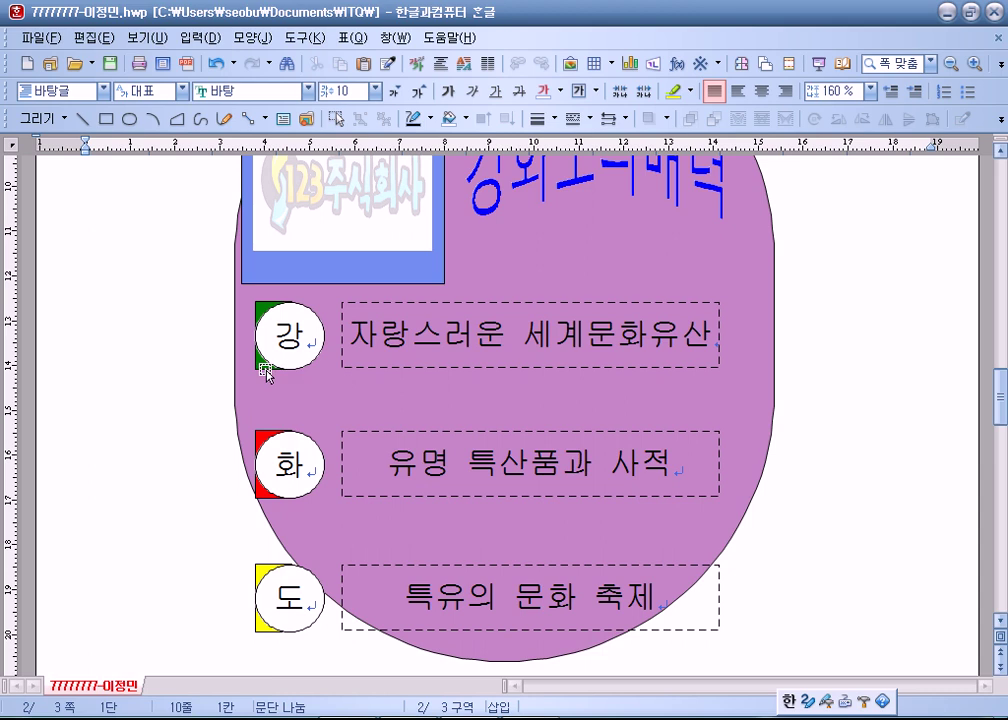
{"action": "scroll", "coordinate": [266, 375], "scroll_direction": "up", "scroll_amount": 4}
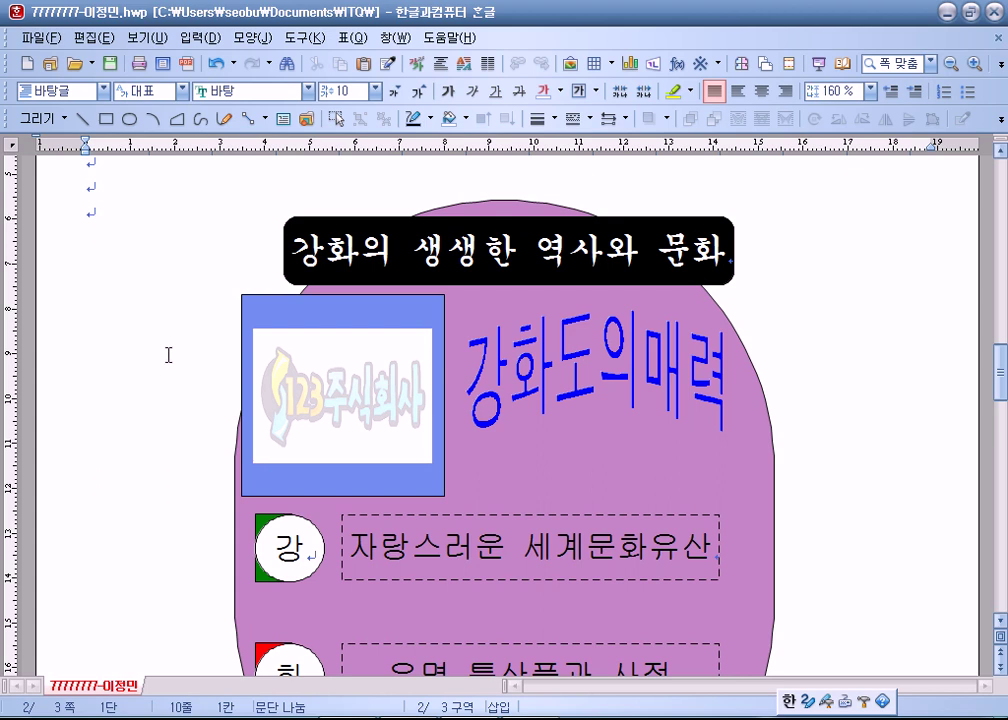
Scroll through the drawing and check the 특유의 문화 축제 text box.
{"action": "scroll", "coordinate": [168, 354], "scroll_direction": "down", "scroll_amount": 7}
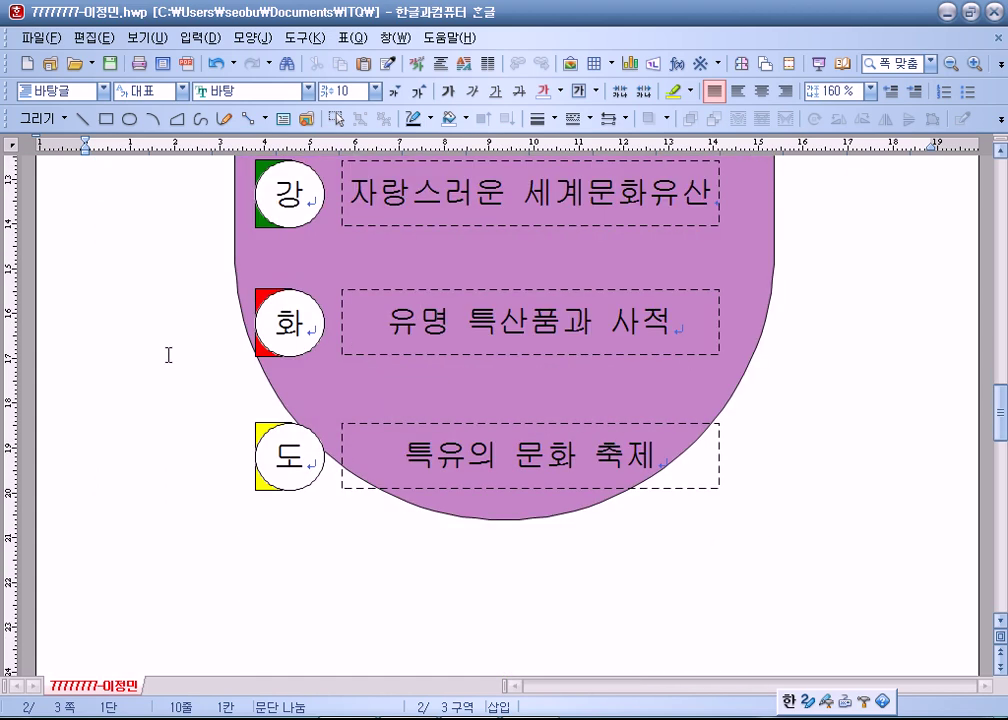
{"action": "scroll", "coordinate": [168, 354], "scroll_direction": "up", "scroll_amount": 1}
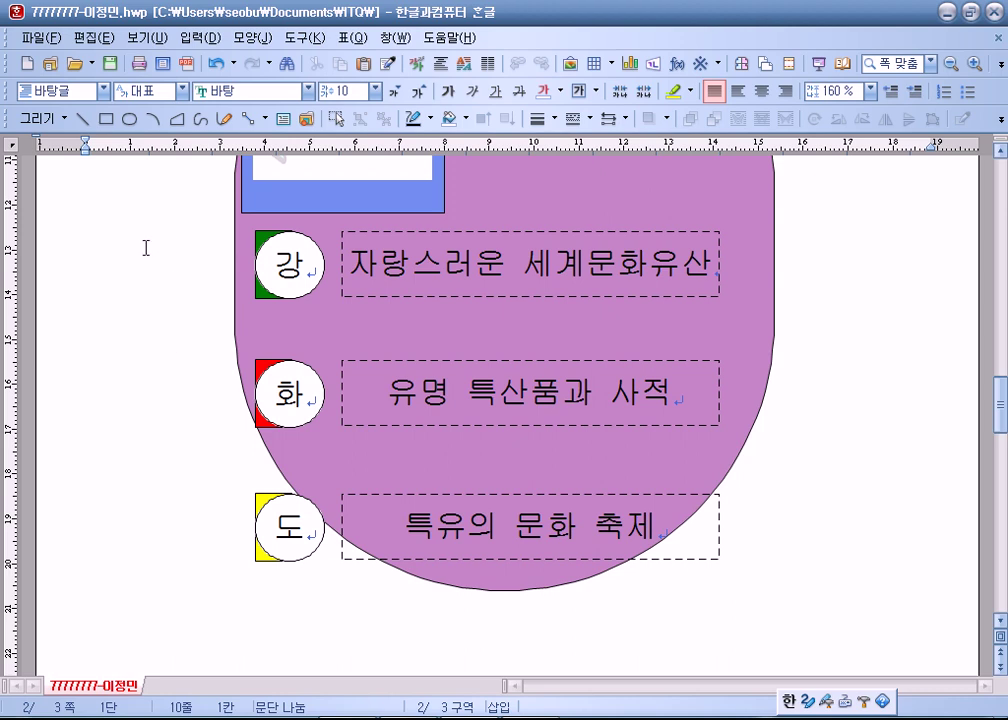
{"action": "scroll", "coordinate": [187, 254], "scroll_direction": "down", "scroll_amount": 4}
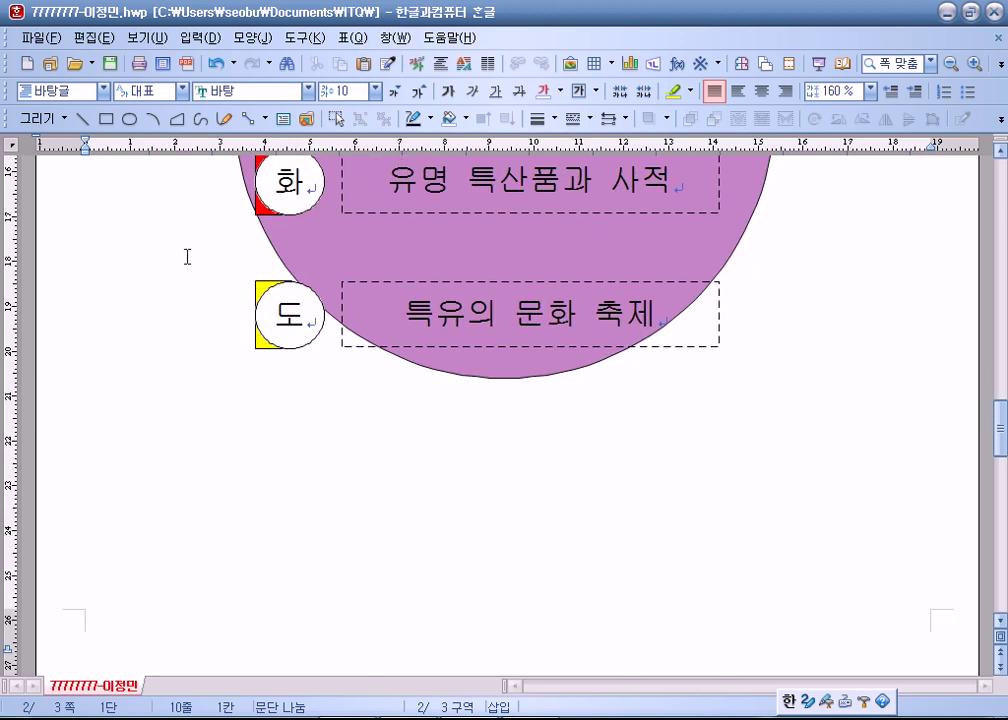
{"action": "left_click", "coordinate": [343, 348]}
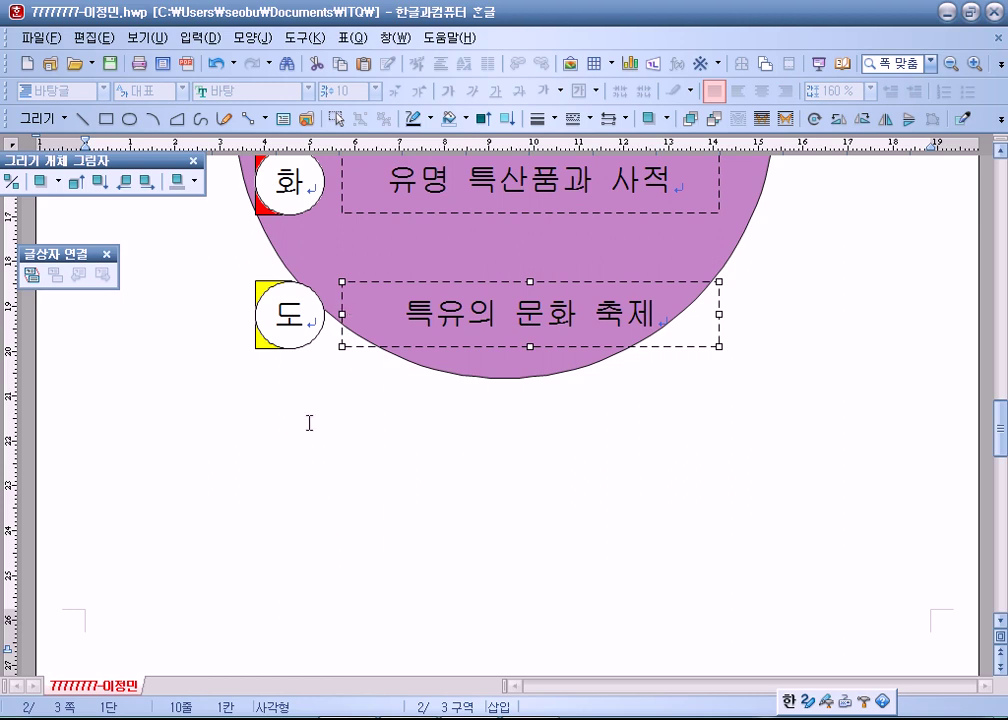
{"action": "key", "text": "Escape"}
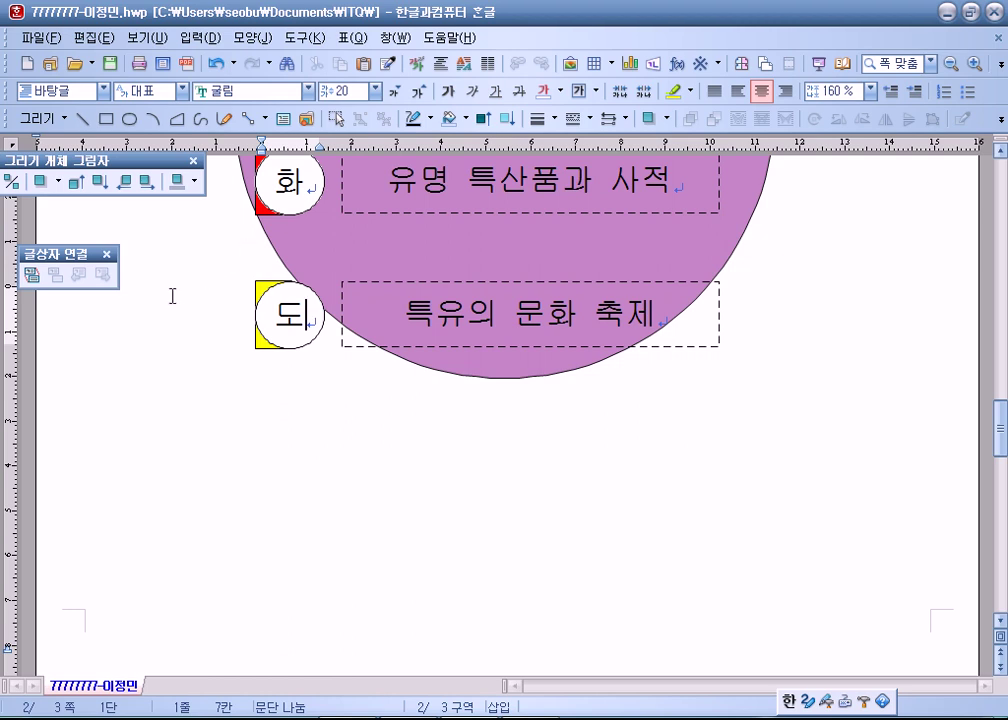
Inspect the 강화도의매력 word art, then deselect it.
{"action": "scroll", "coordinate": [207, 289], "scroll_direction": "up", "scroll_amount": 3}
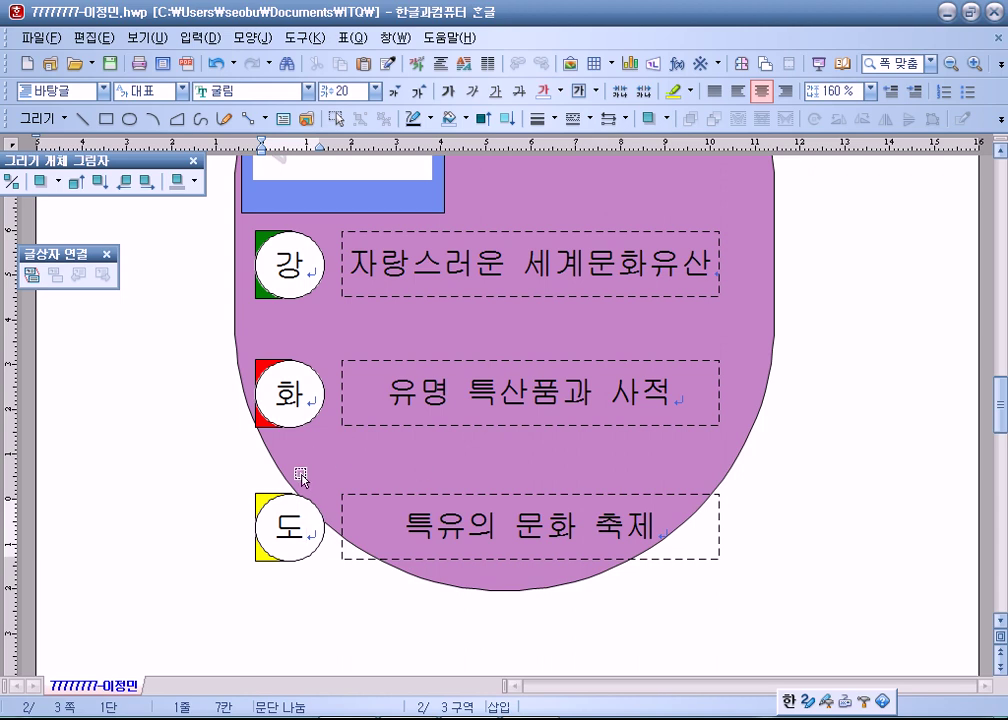
{"action": "scroll", "coordinate": [295, 470], "scroll_direction": "down", "scroll_amount": 2}
{"action": "scroll", "coordinate": [335, 410], "scroll_direction": "down", "scroll_amount": 1}
{"action": "scroll", "coordinate": [333, 408], "scroll_direction": "up", "scroll_amount": 5}
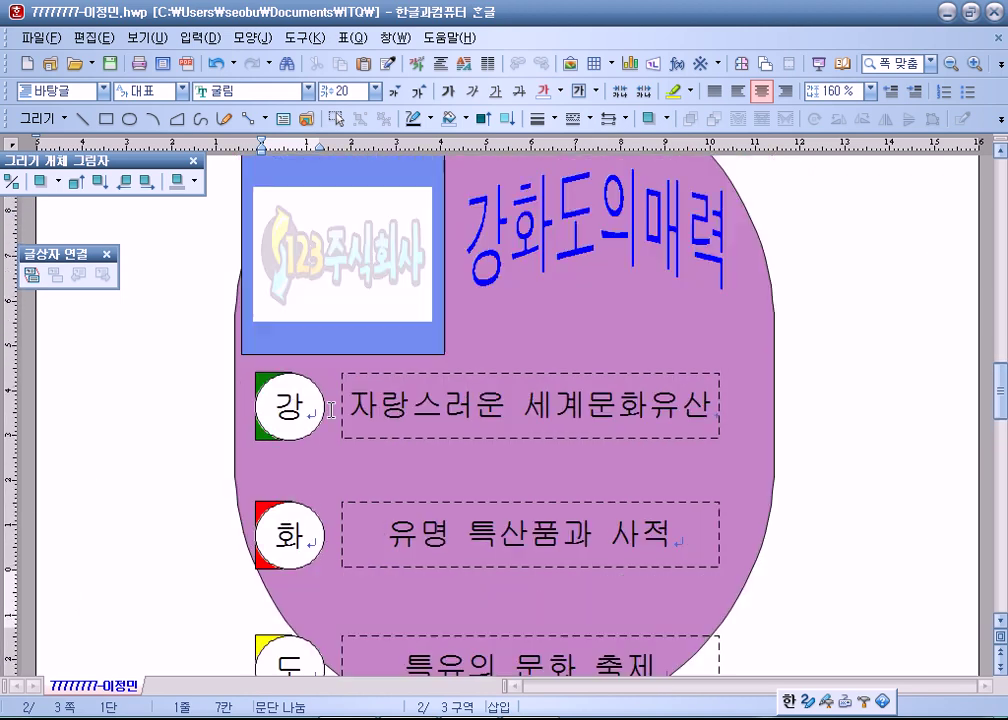
{"action": "left_click", "coordinate": [592, 350]}
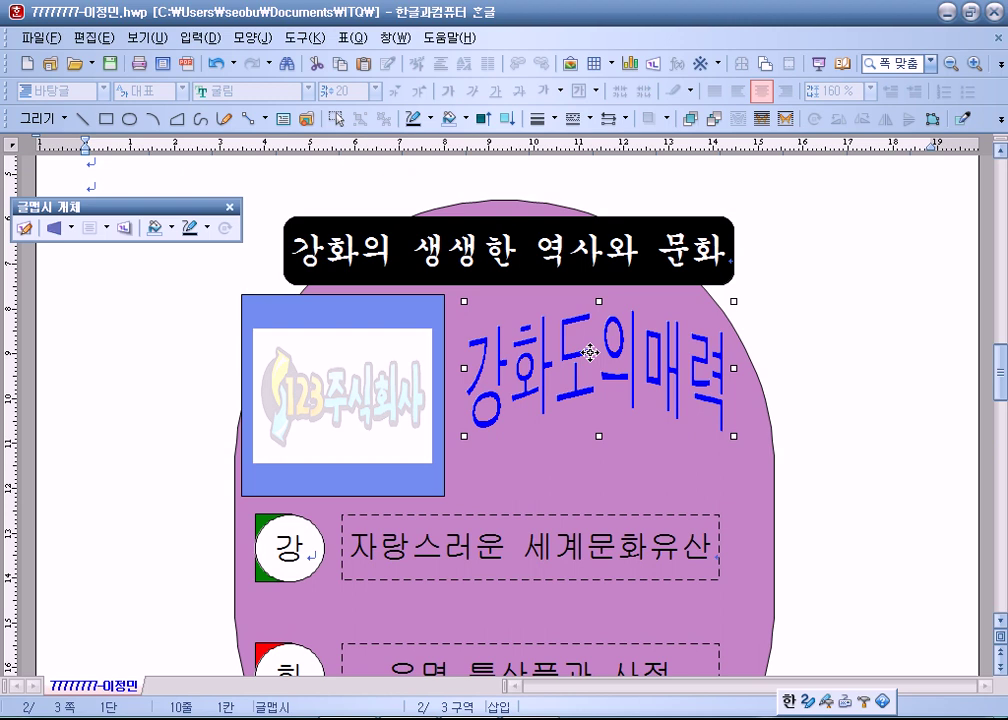
{"action": "scroll", "coordinate": [590, 352], "scroll_direction": "down", "scroll_amount": 15}
{"action": "scroll", "coordinate": [175, 299], "scroll_direction": "up", "scroll_amount": 3}
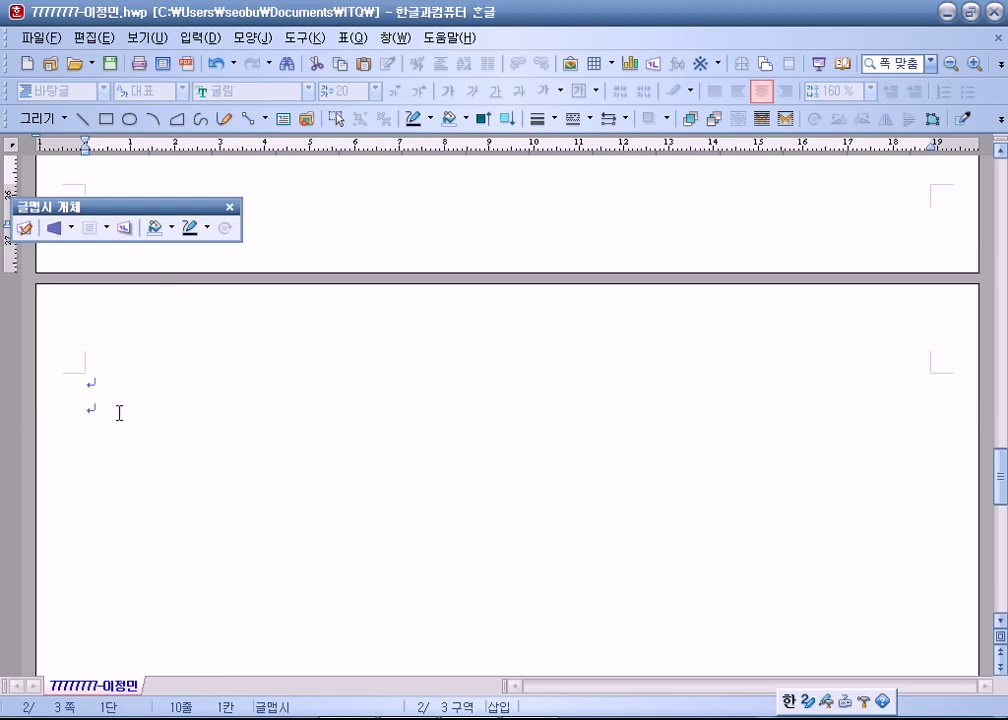
{"action": "left_click", "coordinate": [121, 387]}
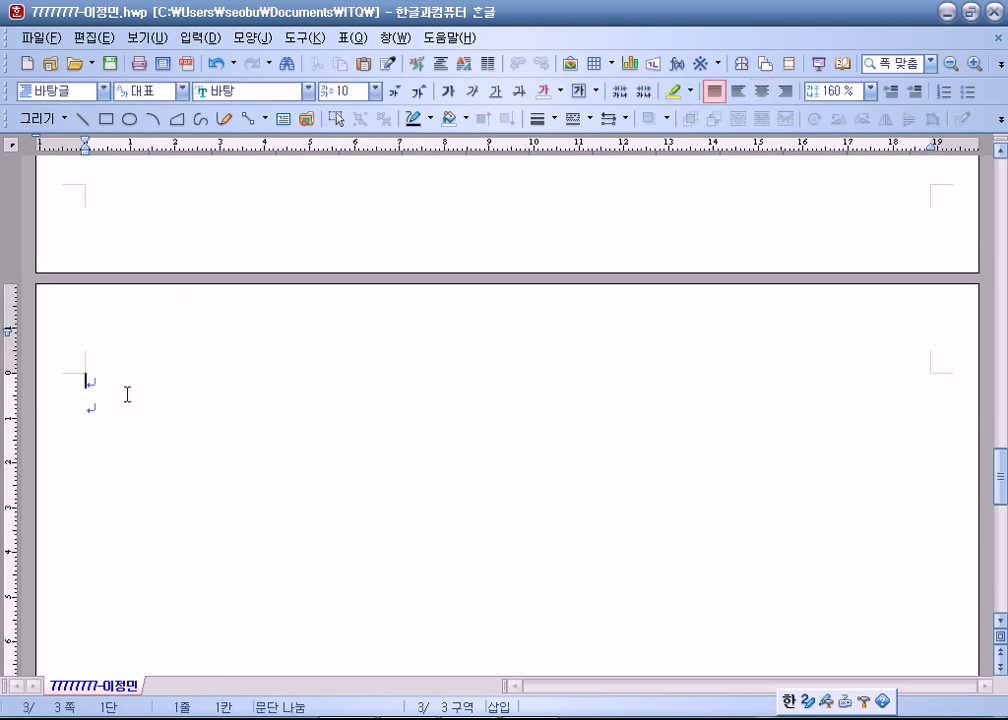
Put the caret on the blank top line and bring up the Start menu.
{"action": "scroll", "coordinate": [127, 394], "scroll_direction": "up", "scroll_amount": 10}
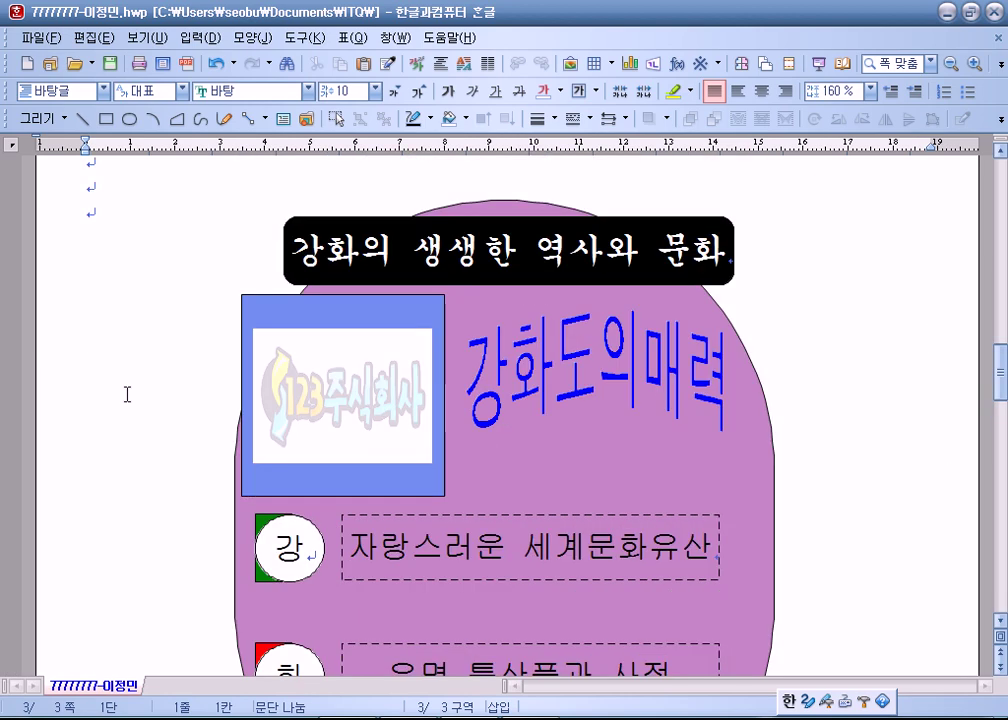
{"action": "left_click", "coordinate": [99, 218]}
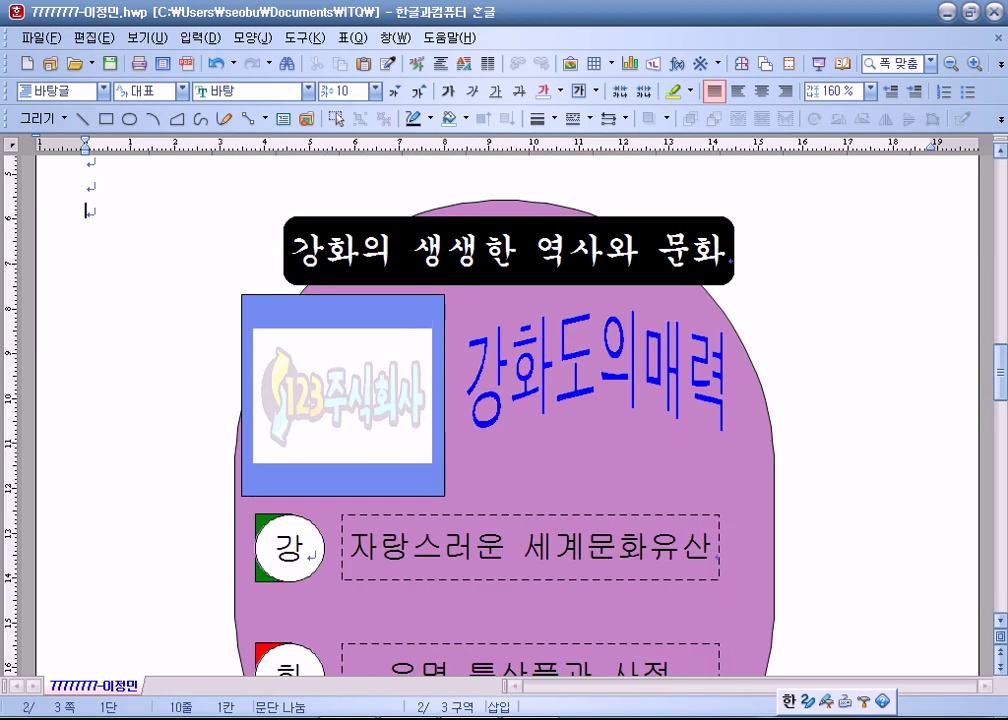
{"action": "key", "text": "super"}
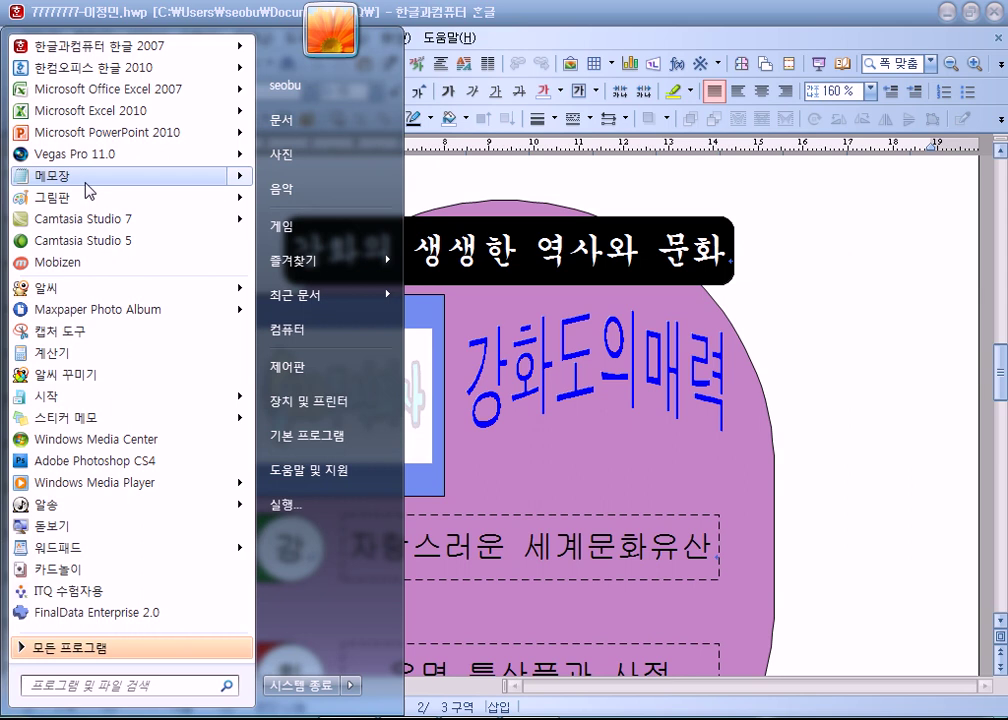
Start a new Notepad note reading '다음 시간 준비물 :'.
{"action": "left_click", "coordinate": [86, 177]}
{"action": "type", "text": "다음식"}
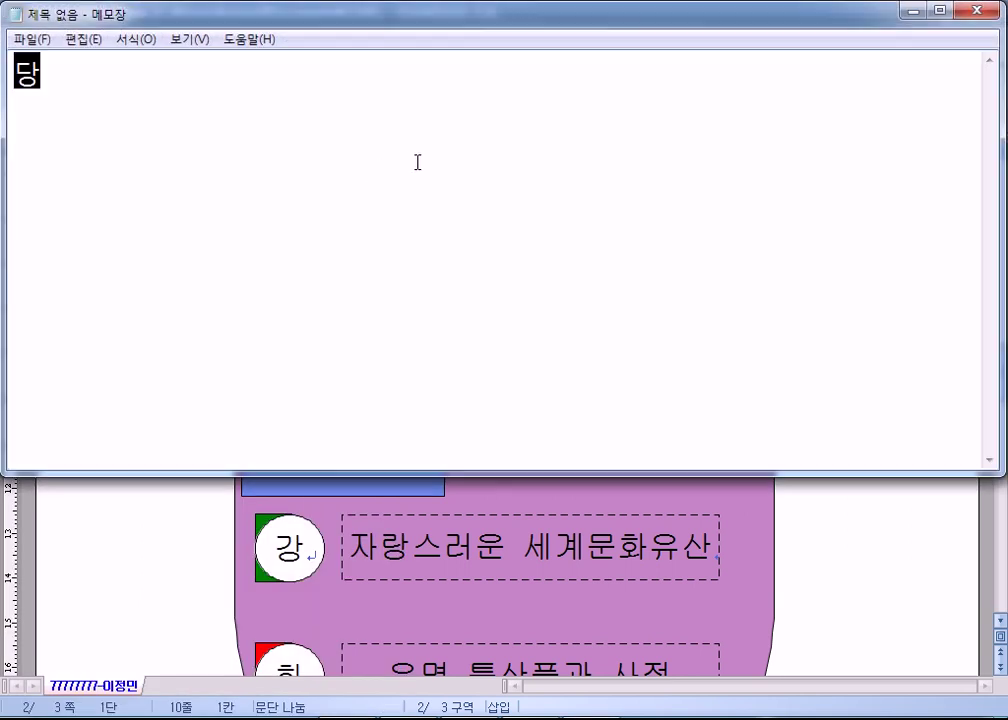
{"action": "type", "text": "간"}
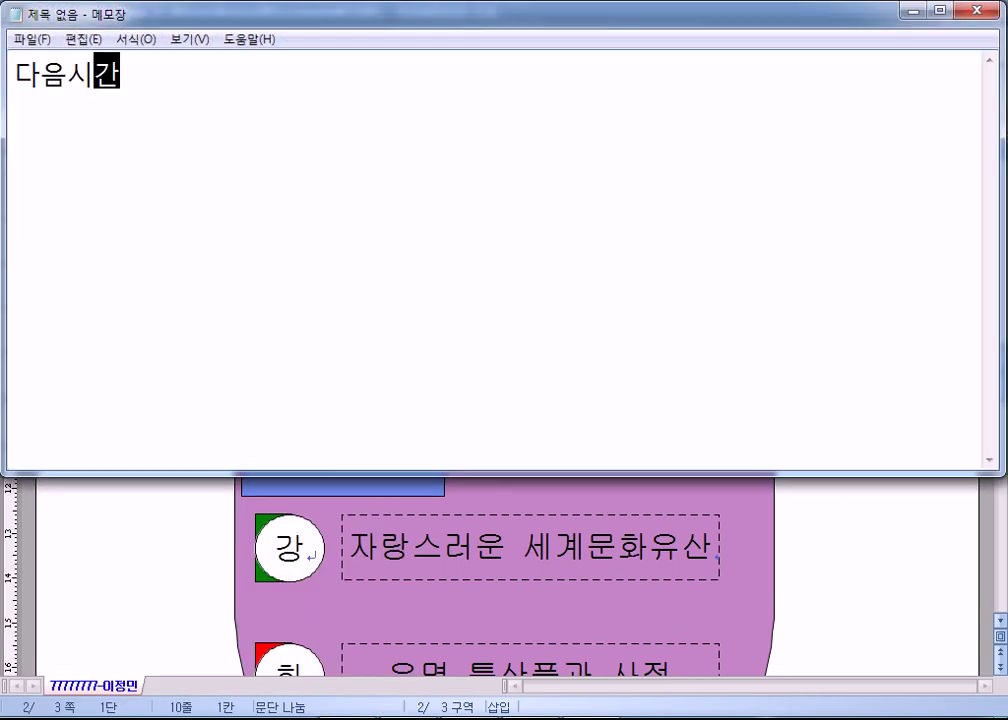
{"action": "key", "text": "Left"}
{"action": "key", "text": "Left"}
{"action": "key", "text": "End"}
{"action": "type", "text": "주ㄴ미물"}
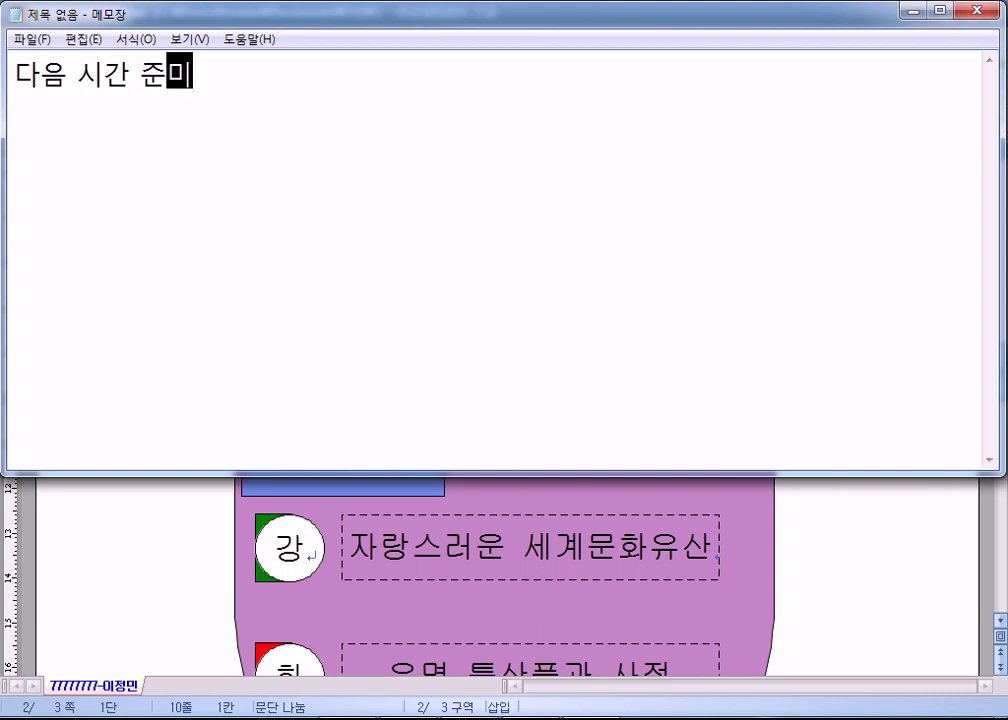
{"action": "key", "text": "BackSpace"}
{"action": "key", "text": "BackSpace"}
{"action": "type", "text": "비물 :"}
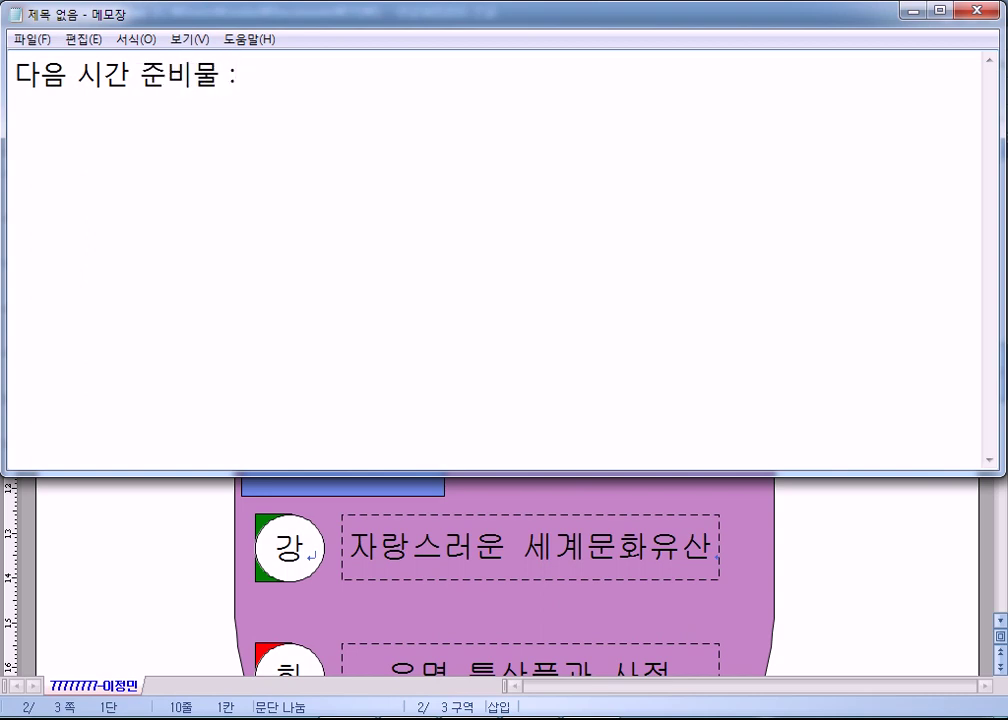
Add the date (12/3), 접수비 16,500원 and 사진 to the note, then start a new line.
{"action": "key", "text": "Right"}
{"action": "key", "text": "Right"}
{"action": "key", "text": "Right"}
{"action": "key", "text": "Right"}
{"action": "key", "text": "Right"}
{"action": "type", "text": "(12/3)"}
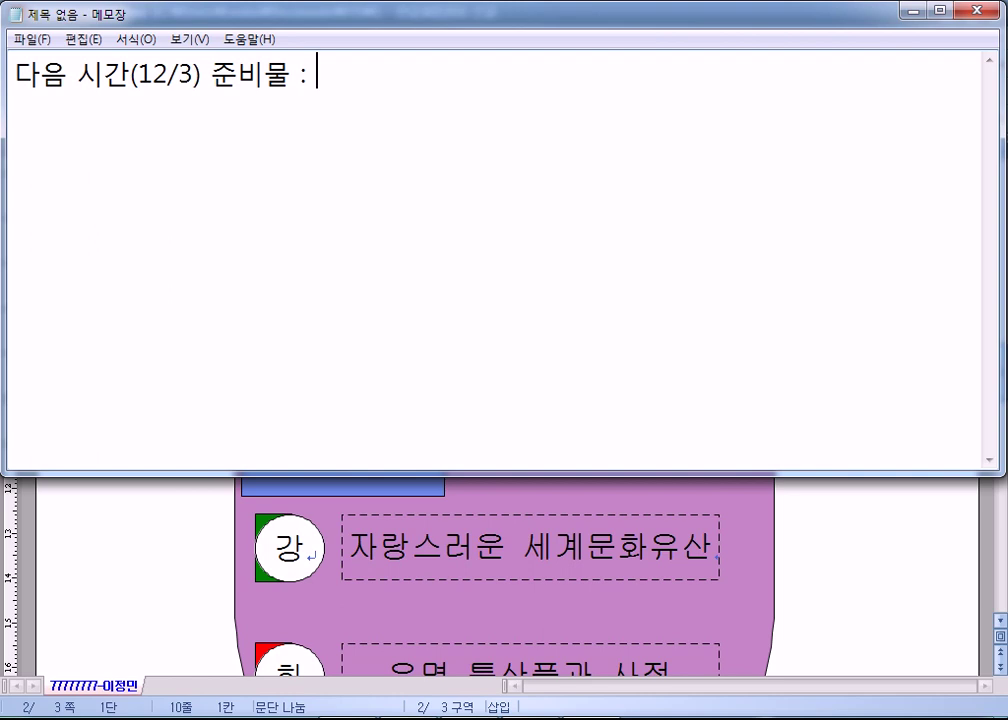
{"action": "type", "text": "점수비"}
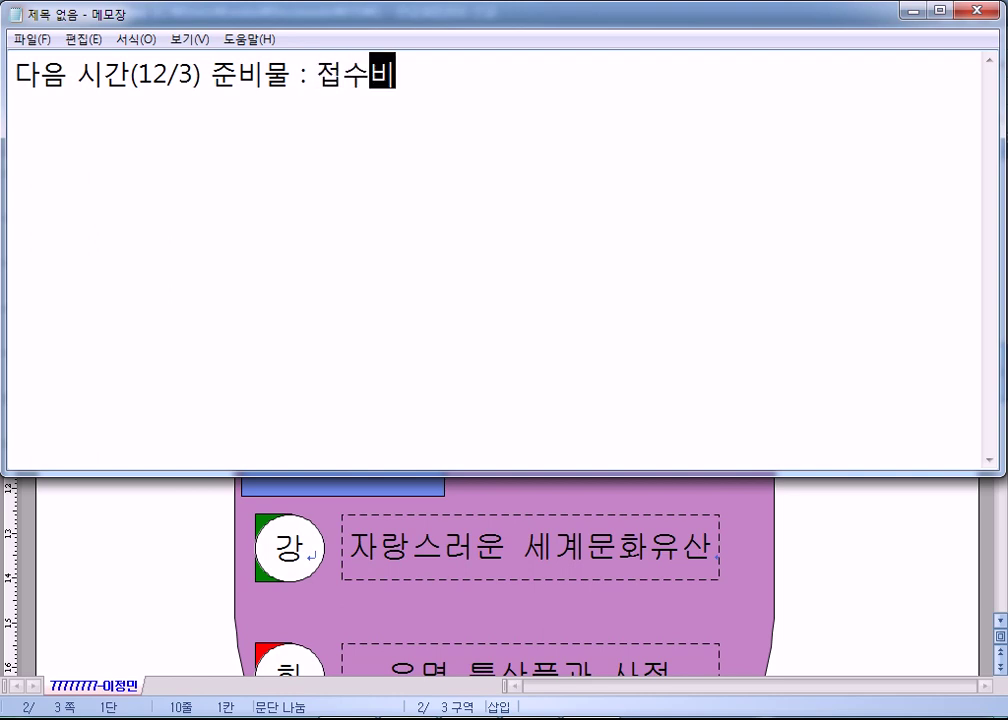
{"action": "type", "text": " 16,500원"}
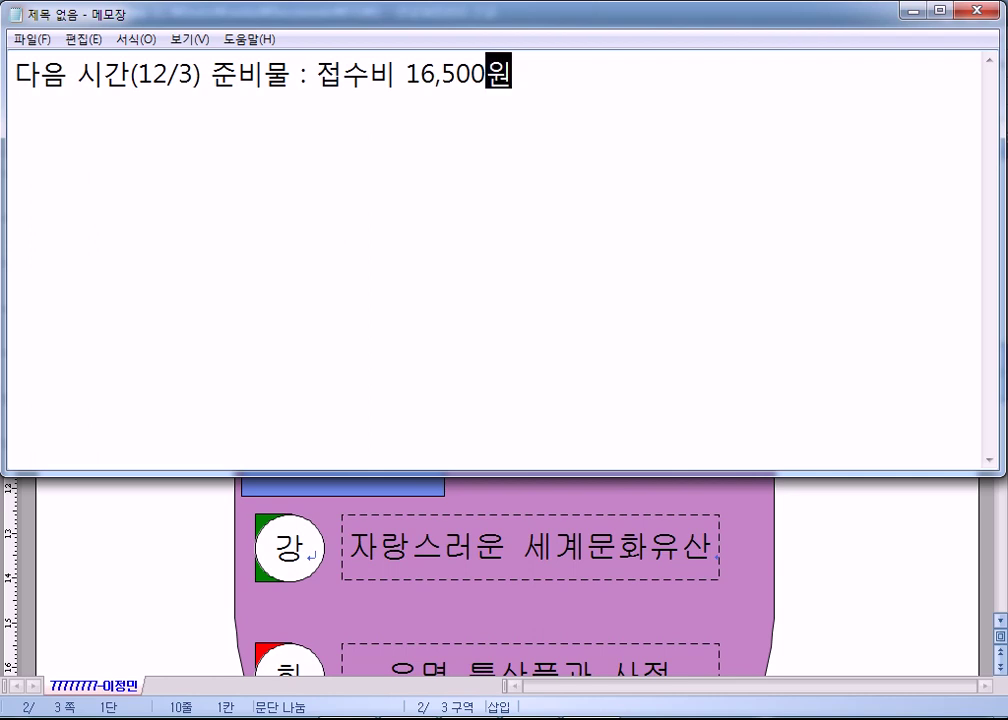
{"action": "type", "text": ", 사지ㄴ"}
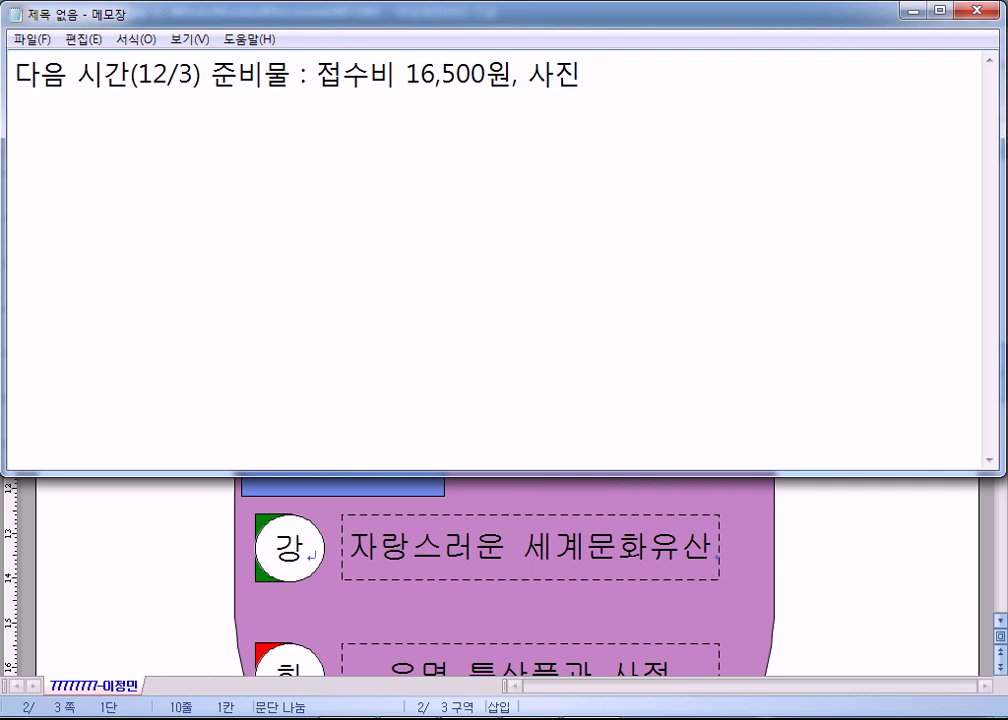
{"action": "key", "text": "Return"}
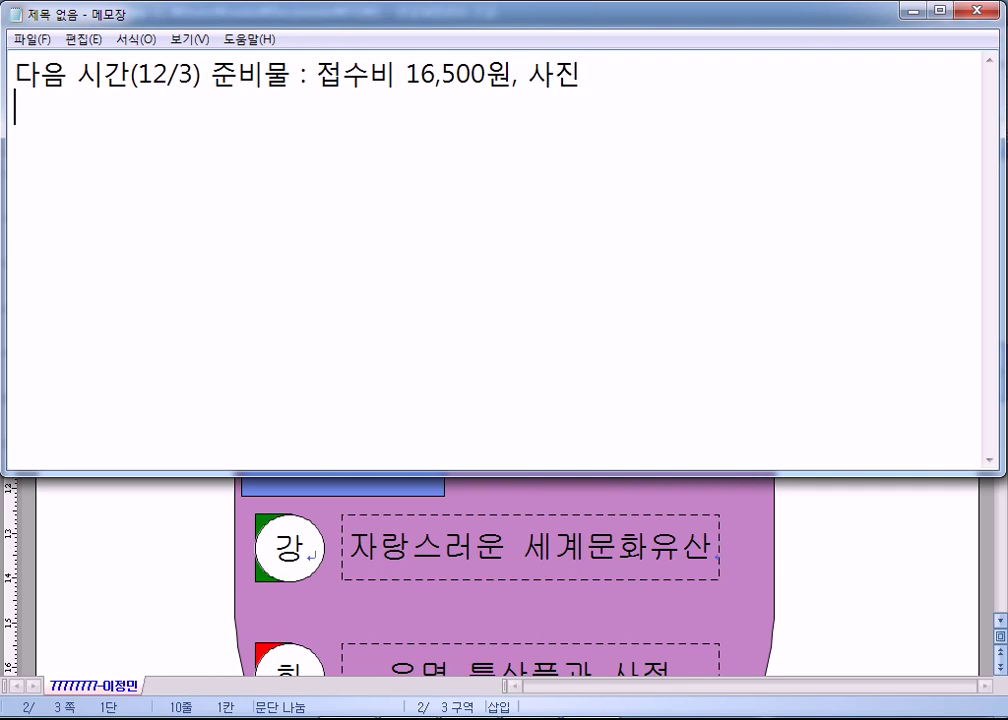